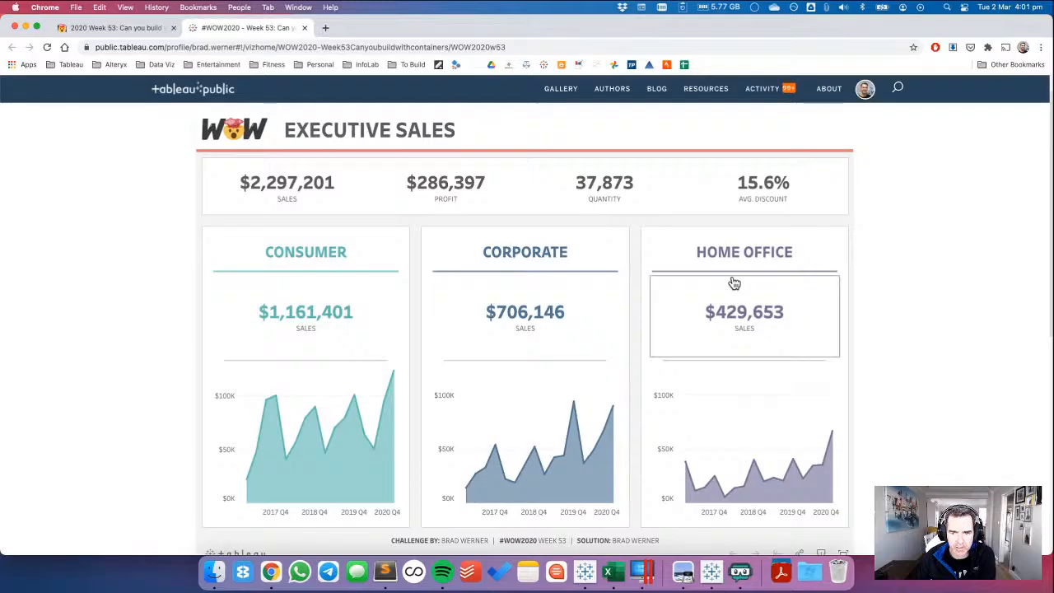
Review the sample Executive Sales dashboard and read the requirements on the challenge page.
{"action": "mouse_move", "coordinate": [706, 492]}
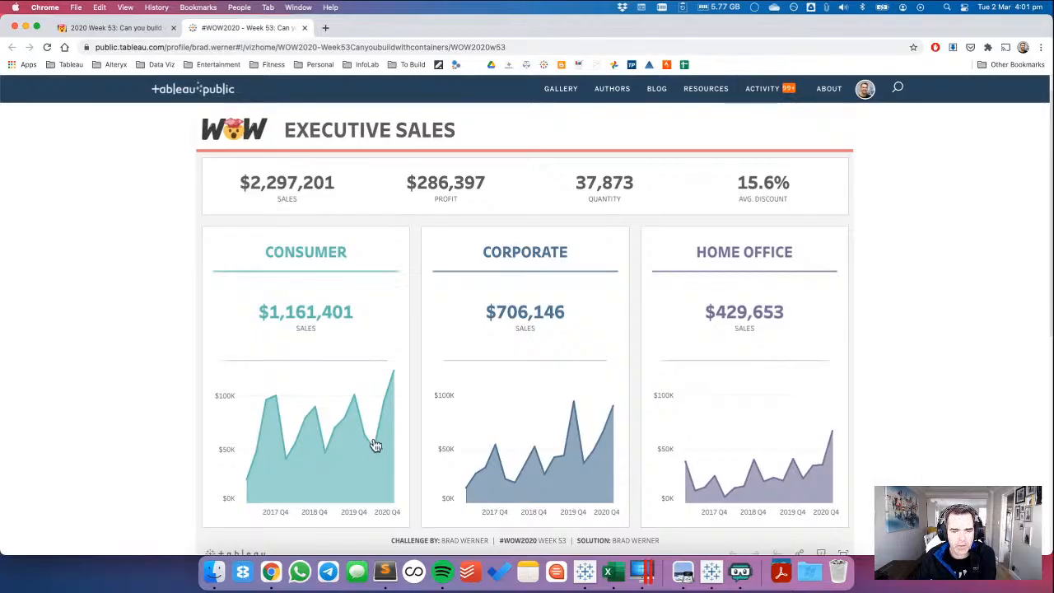
{"action": "mouse_move", "coordinate": [374, 445]}
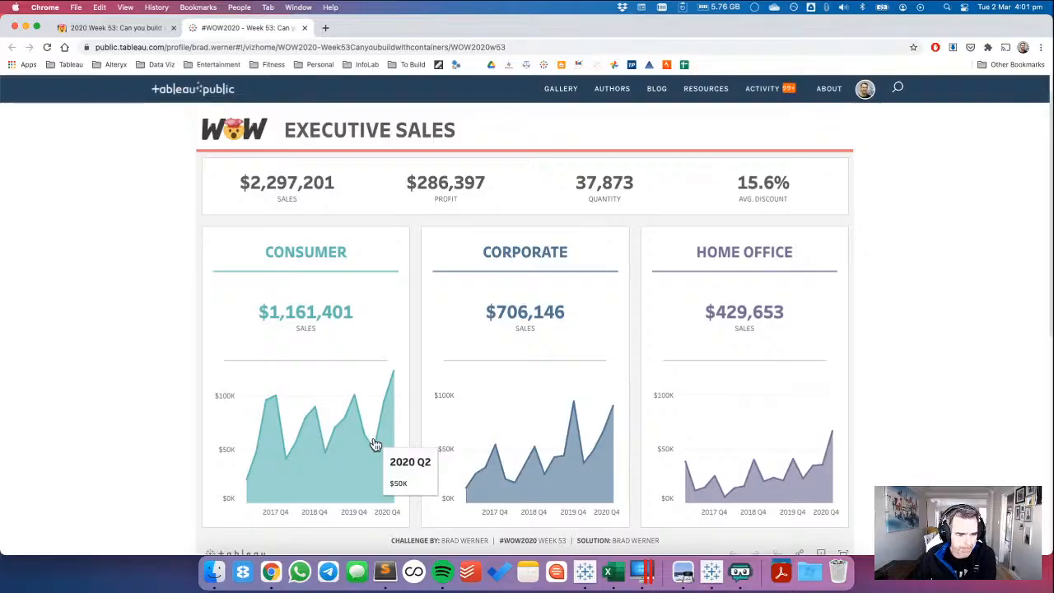
{"action": "left_click", "coordinate": [127, 28]}
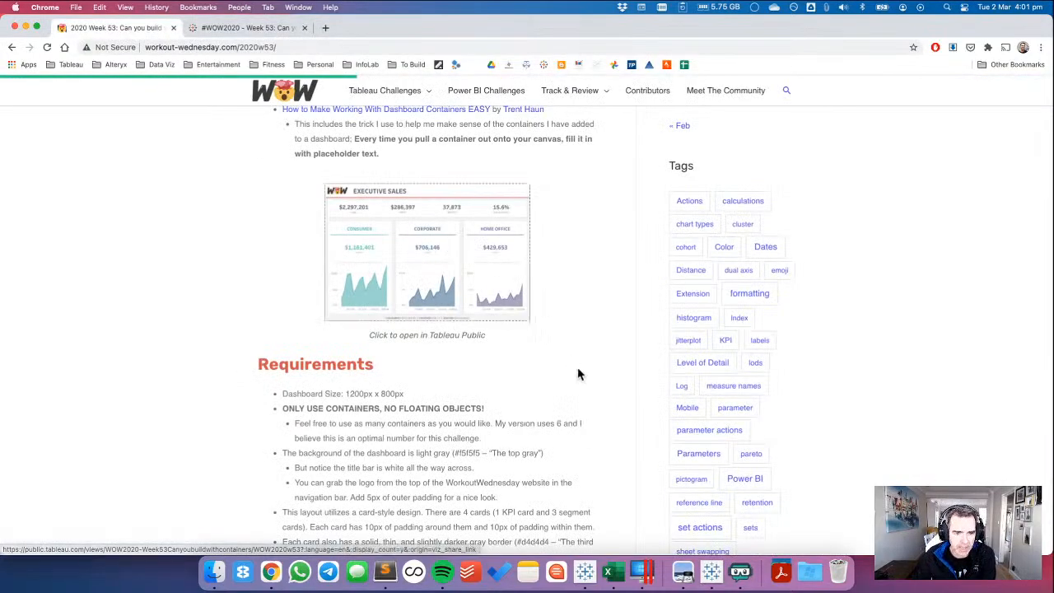
{"action": "scroll", "coordinate": [577, 373], "scroll_direction": "up", "scroll_amount": 4}
{"action": "scroll", "coordinate": [577, 371], "scroll_direction": "down", "scroll_amount": 10}
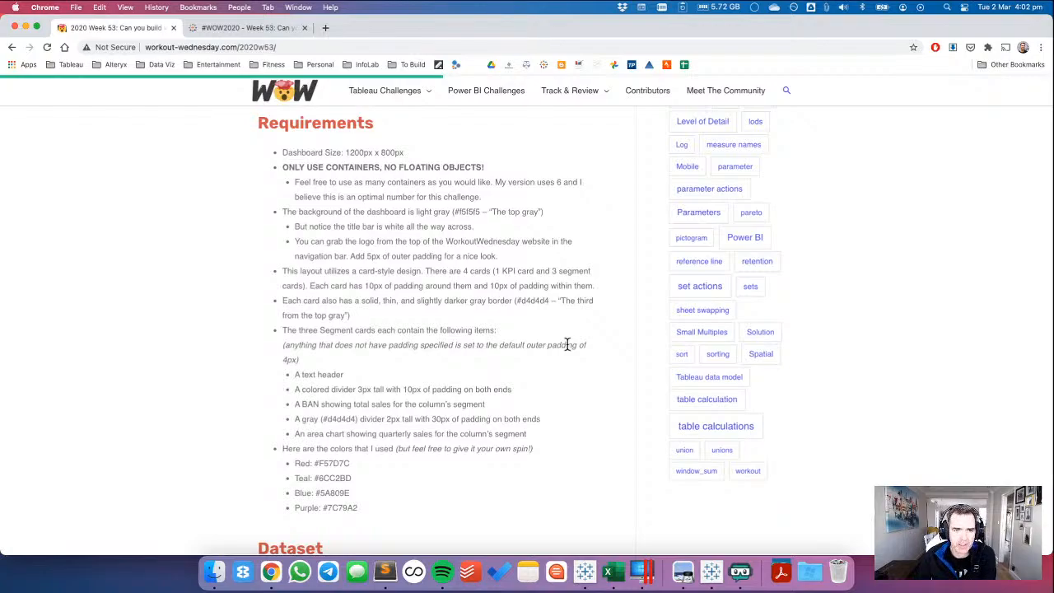
Switch to Tableau Desktop, create a new dashboard and delete its Phone layout.
{"action": "left_click", "coordinate": [584, 573]}
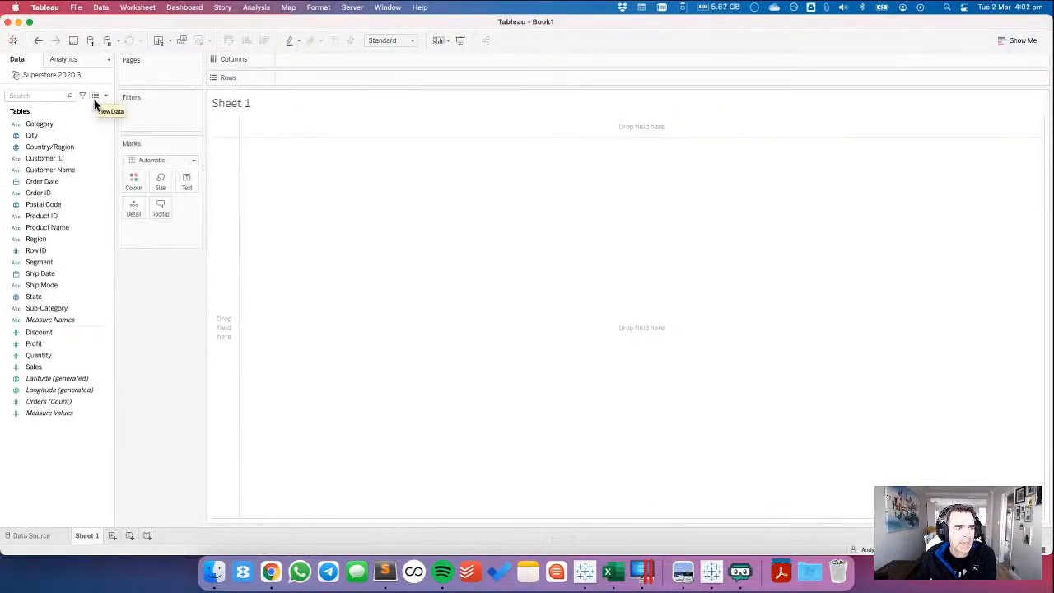
{"action": "left_click", "coordinate": [130, 536]}
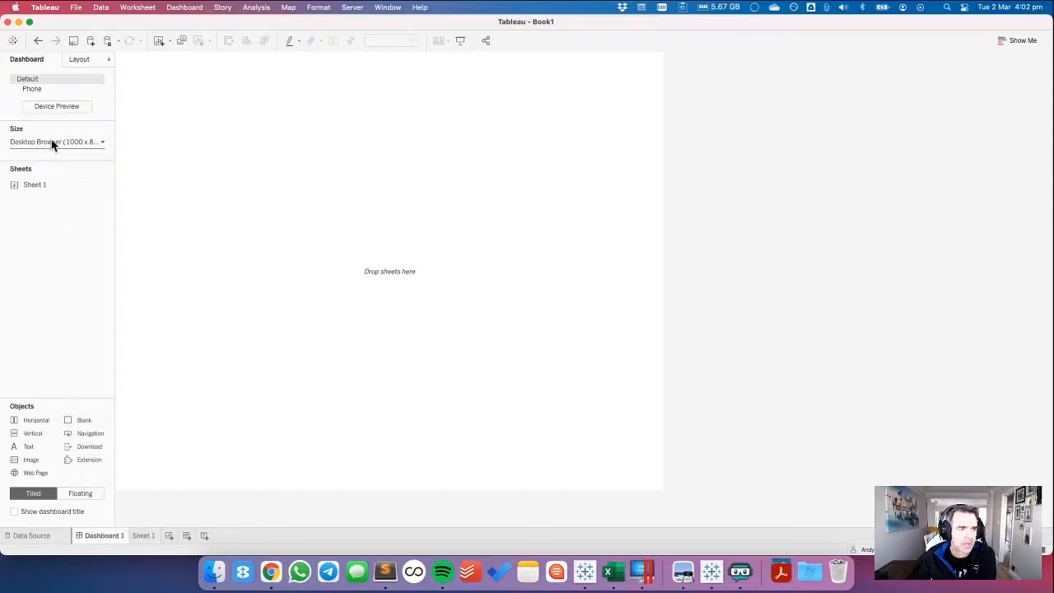
{"action": "left_click", "coordinate": [99, 89]}
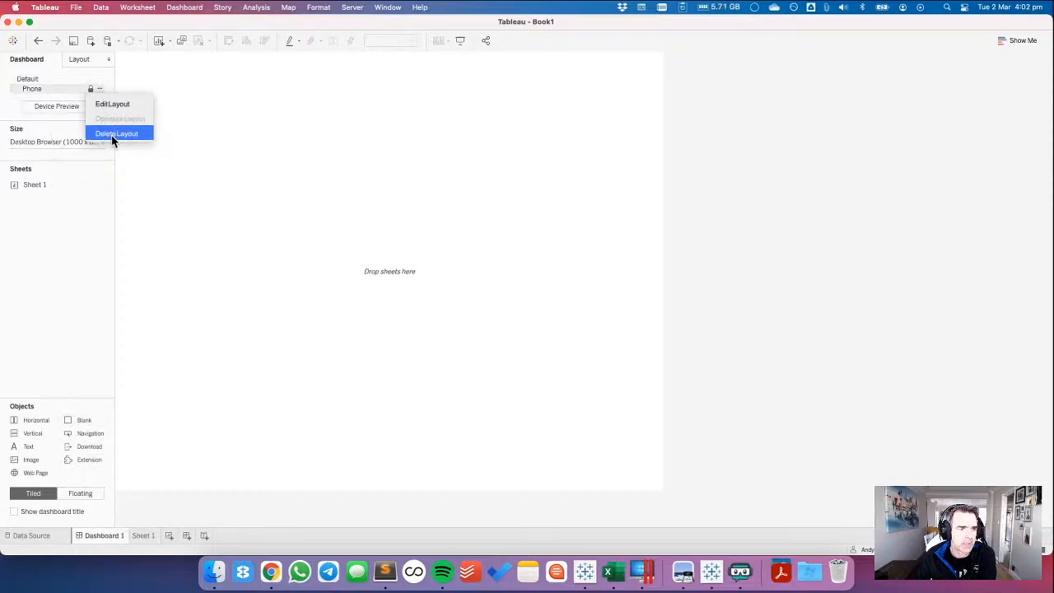
{"action": "left_click", "coordinate": [115, 134]}
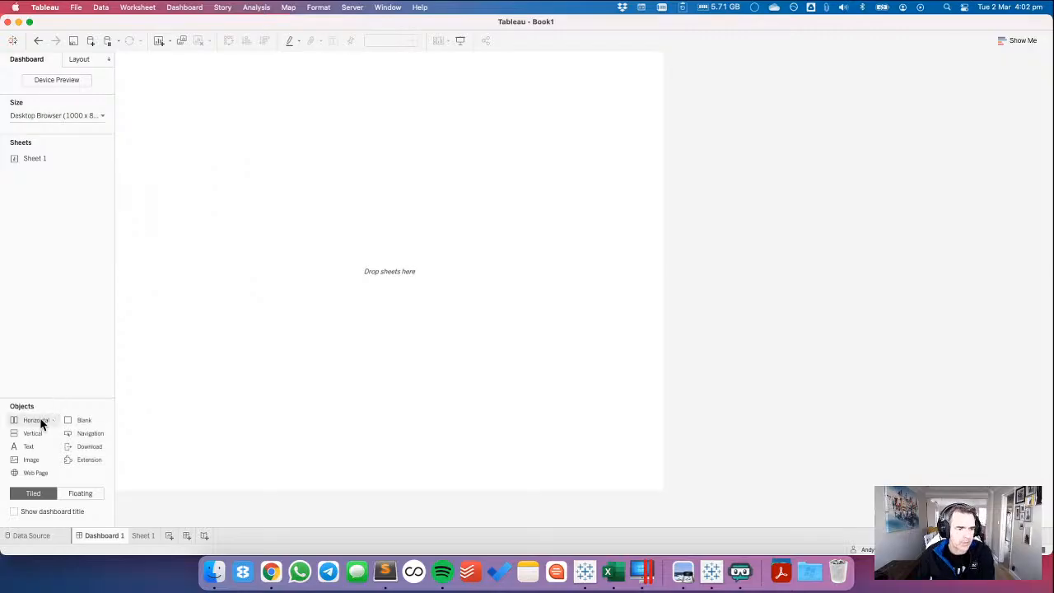
Try placing a floating vertical container on the dashboard, check it in the item hierarchy and remove it.
{"action": "left_click_drag", "start_coordinate": [33, 432], "coordinate": [162, 85]}
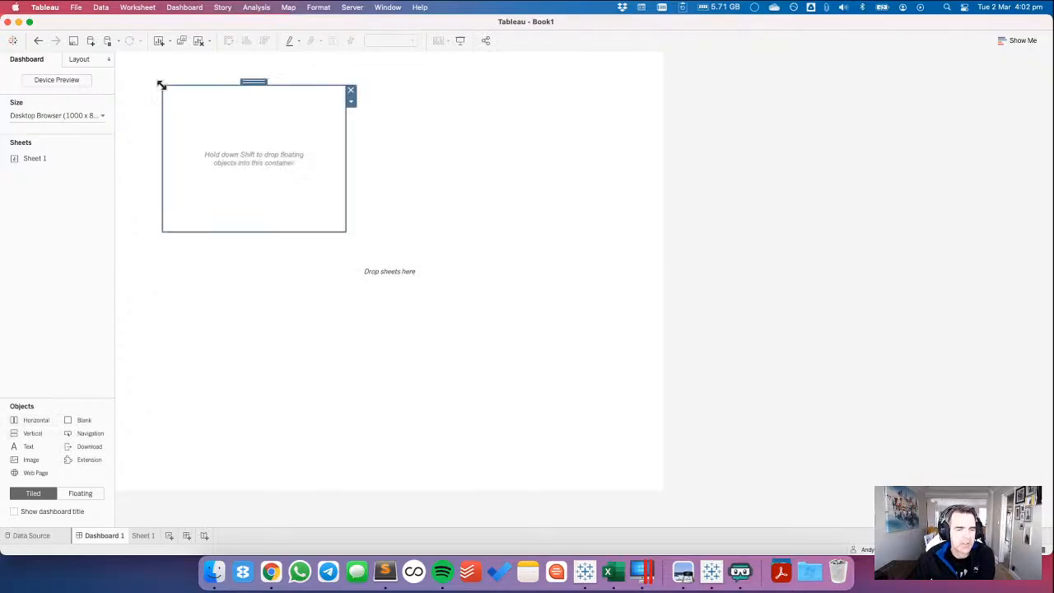
{"action": "left_click", "coordinate": [77, 58]}
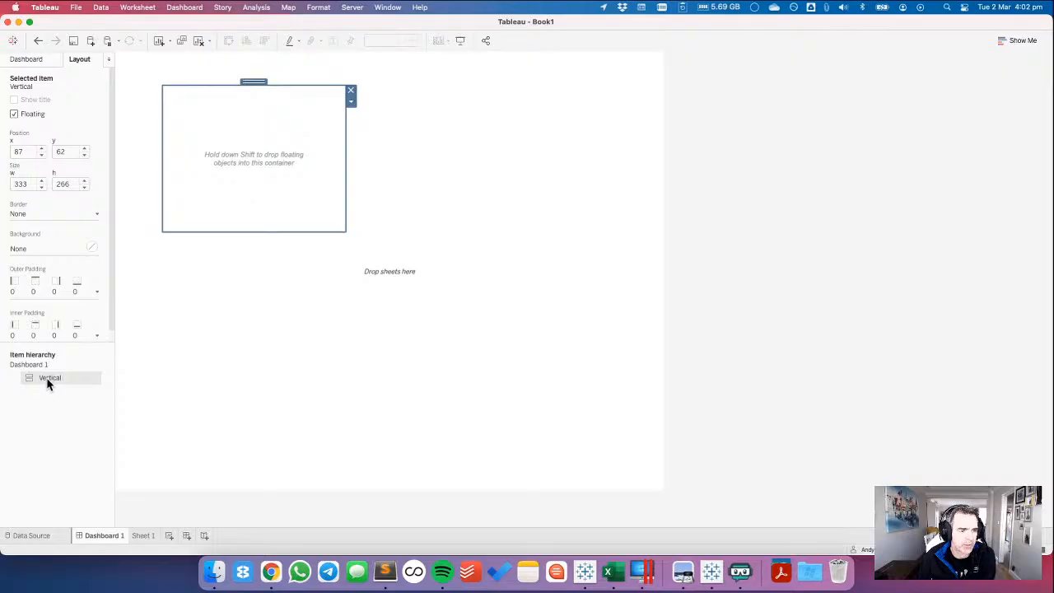
{"action": "left_click", "coordinate": [350, 91]}
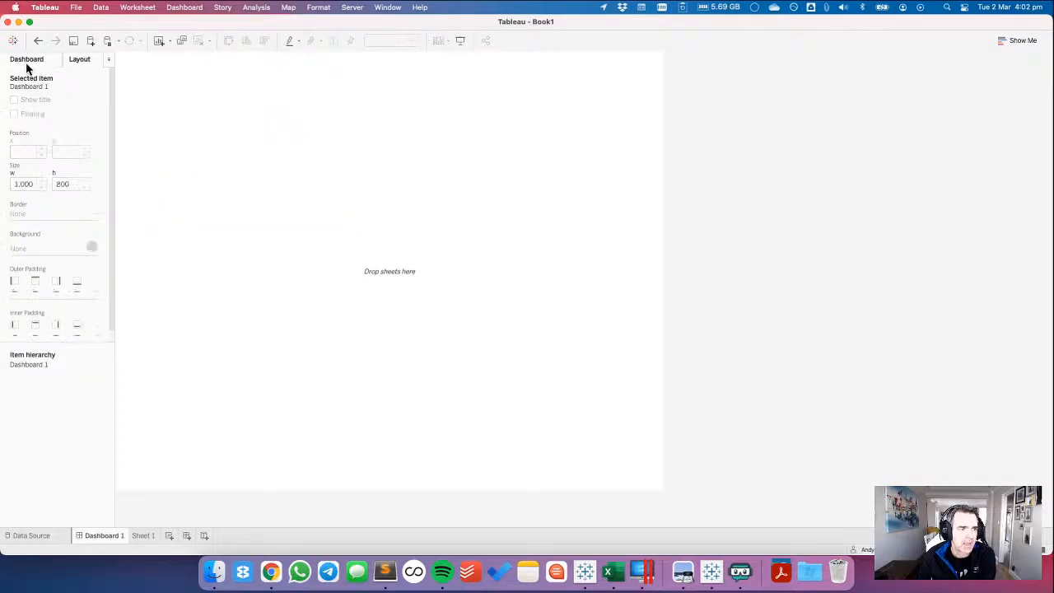
Try adding a tiled vertical container, expand its parent in the item hierarchy and undo the addition.
{"action": "left_click", "coordinate": [26, 61]}
{"action": "double_click", "coordinate": [35, 431]}
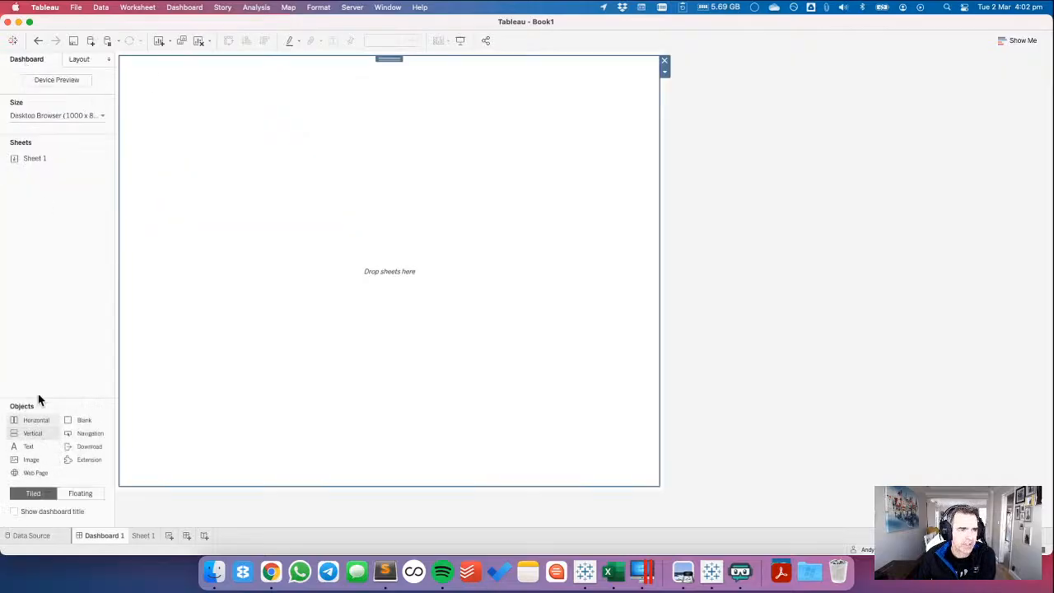
{"action": "left_click", "coordinate": [74, 58]}
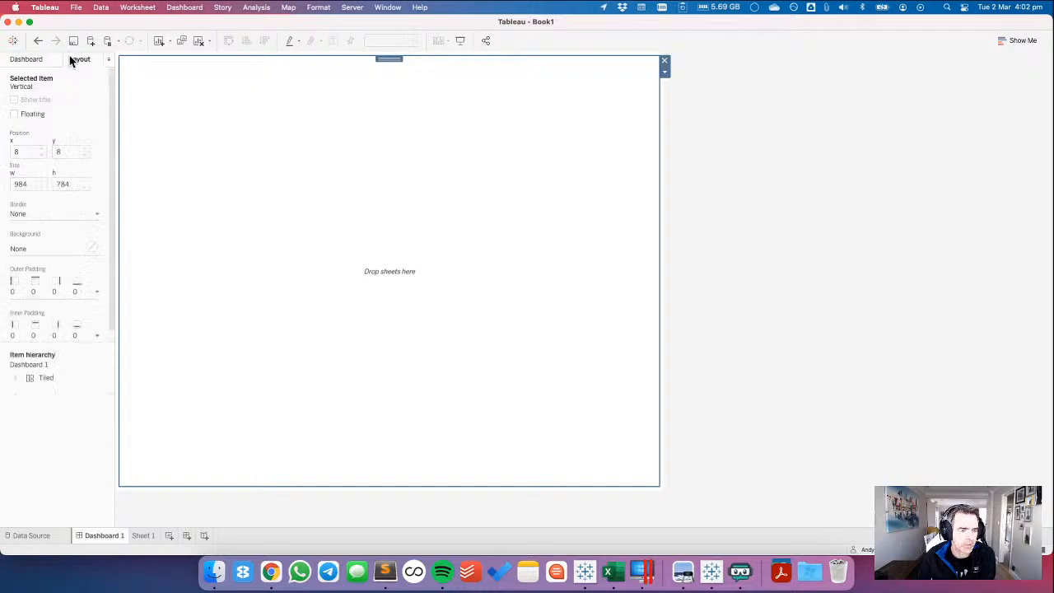
{"action": "left_click", "coordinate": [15, 379]}
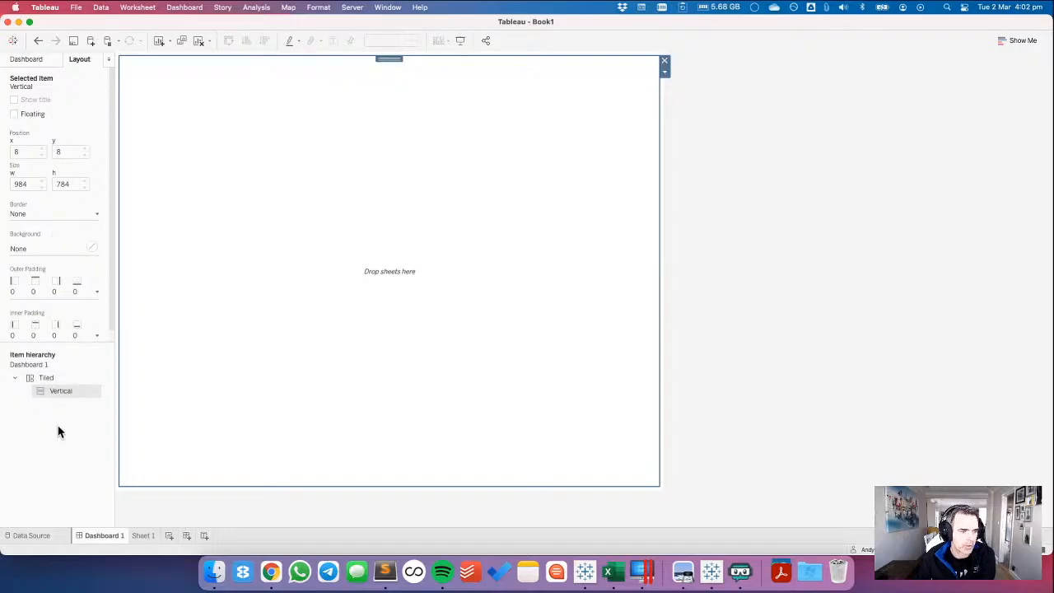
{"action": "left_click", "coordinate": [38, 40]}
Place a floating vertical container on the empty dashboard and show its layout properties.
{"action": "left_click", "coordinate": [20, 61]}
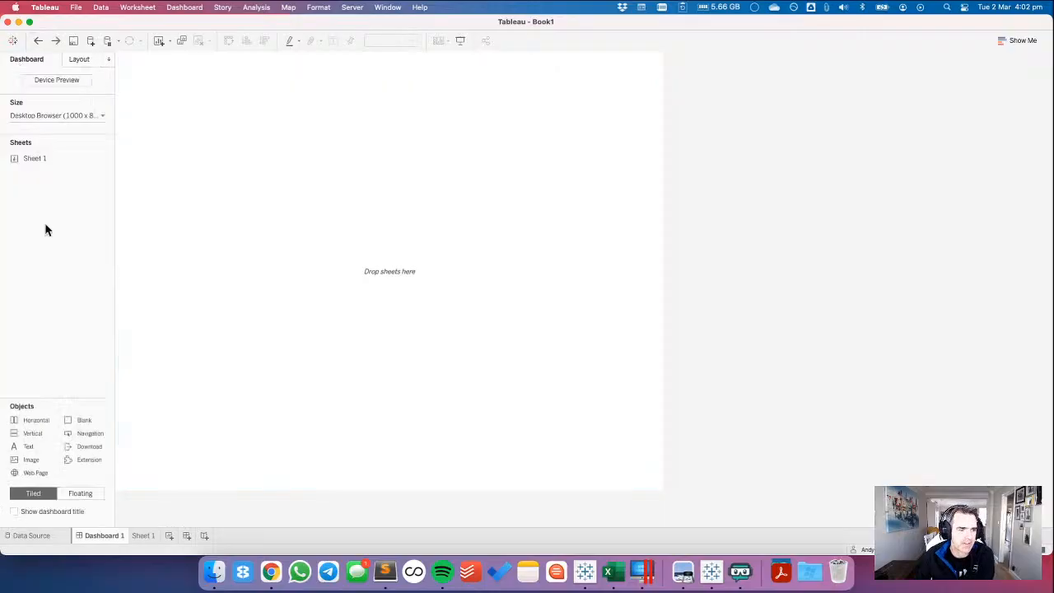
{"action": "left_click_drag", "start_coordinate": [34, 434], "coordinate": [249, 145]}
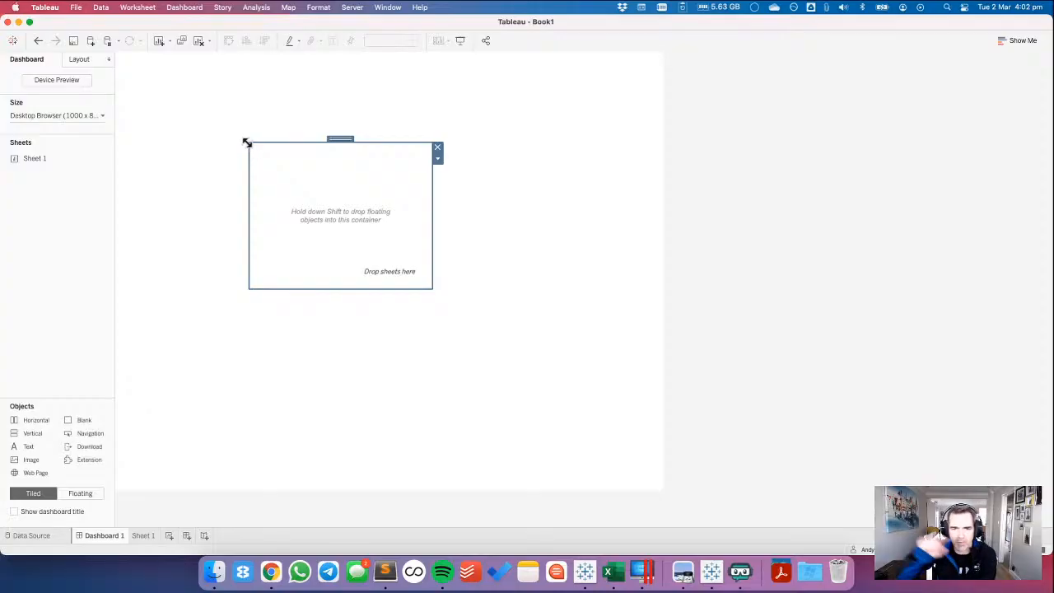
{"action": "left_click", "coordinate": [79, 61]}
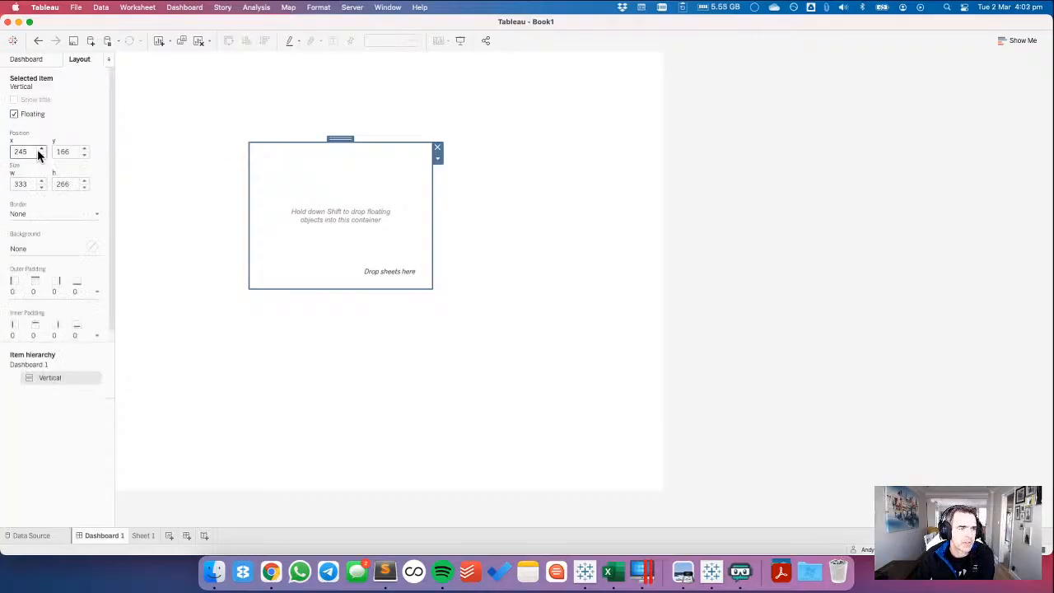
Set the dashboard's fixed size to a width of 1200 px, keeping the height at 800 px.
{"action": "left_click", "coordinate": [35, 60]}
{"action": "left_click", "coordinate": [43, 116]}
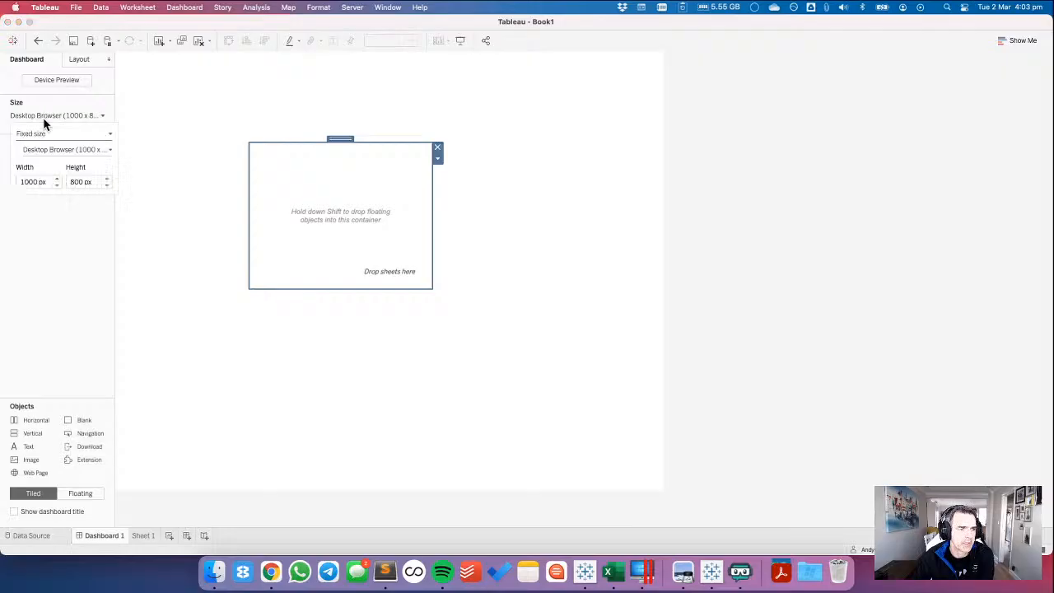
{"action": "left_click", "coordinate": [58, 178]}
{"action": "left_click", "coordinate": [58, 179]}
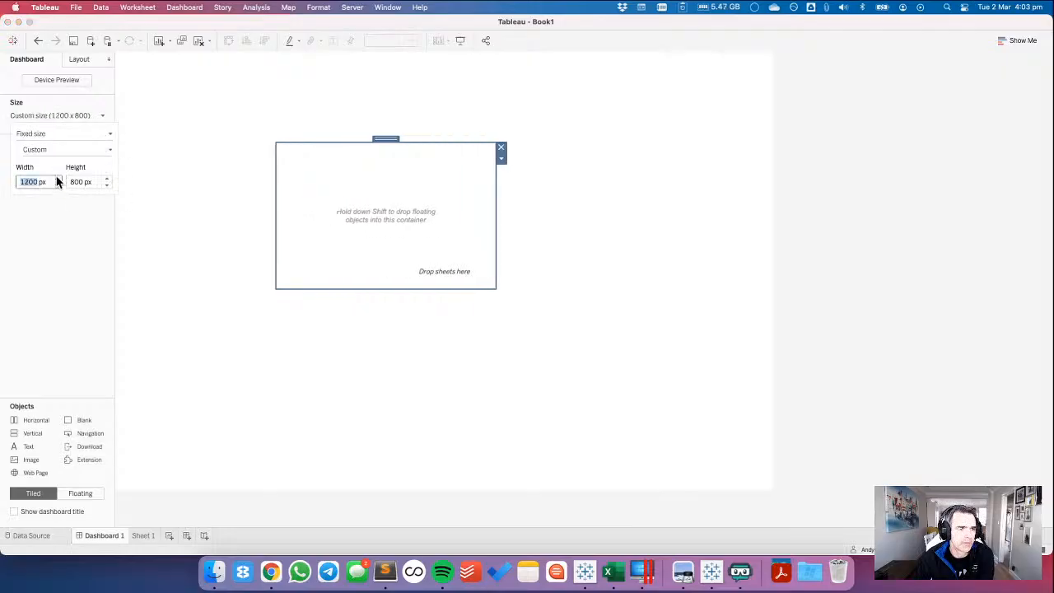
{"action": "left_click", "coordinate": [369, 186]}
Position the floating vertical container at x 0, y 0 and size it to 1200 wide by 800 high.
{"action": "left_click", "coordinate": [79, 60]}
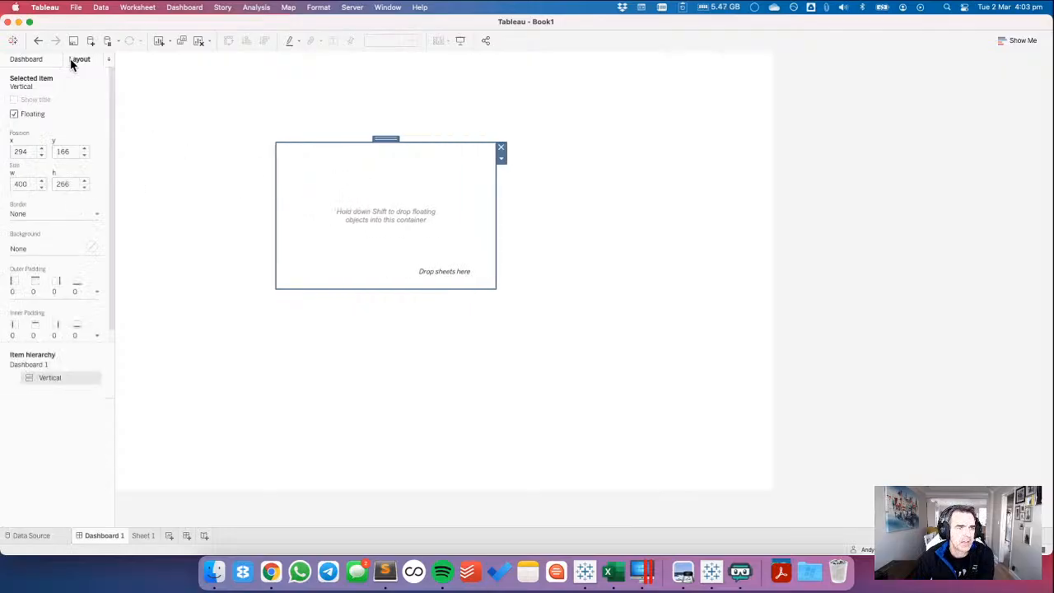
{"action": "left_click", "coordinate": [26, 152]}
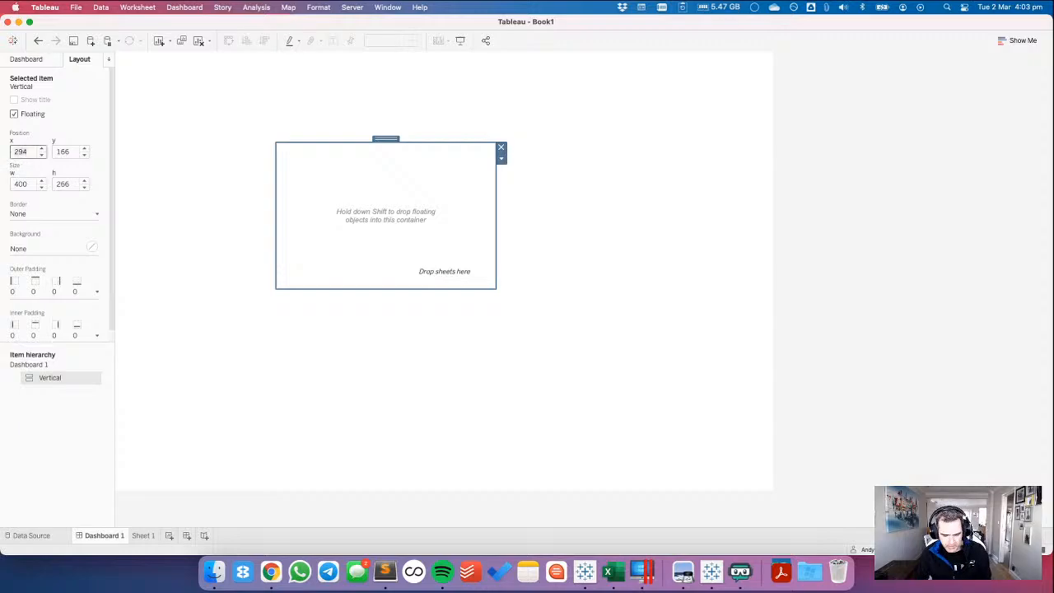
{"action": "type", "text": "0"}
{"action": "key", "text": "Tab"}
{"action": "type", "text": "0"}
{"action": "key", "text": "Tab"}
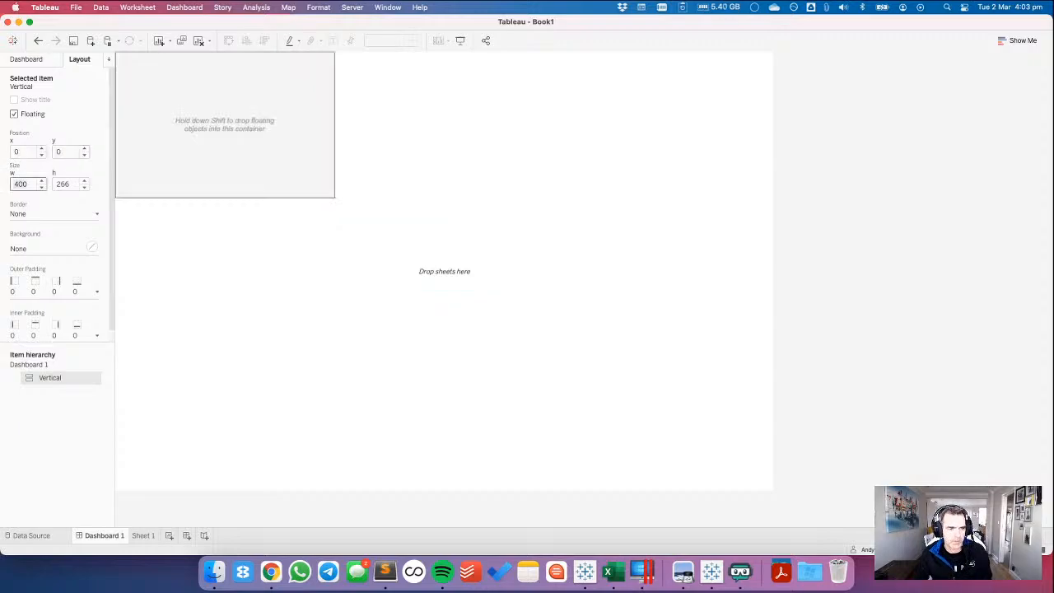
{"action": "type", "text": "1200"}
{"action": "key", "text": "Tab"}
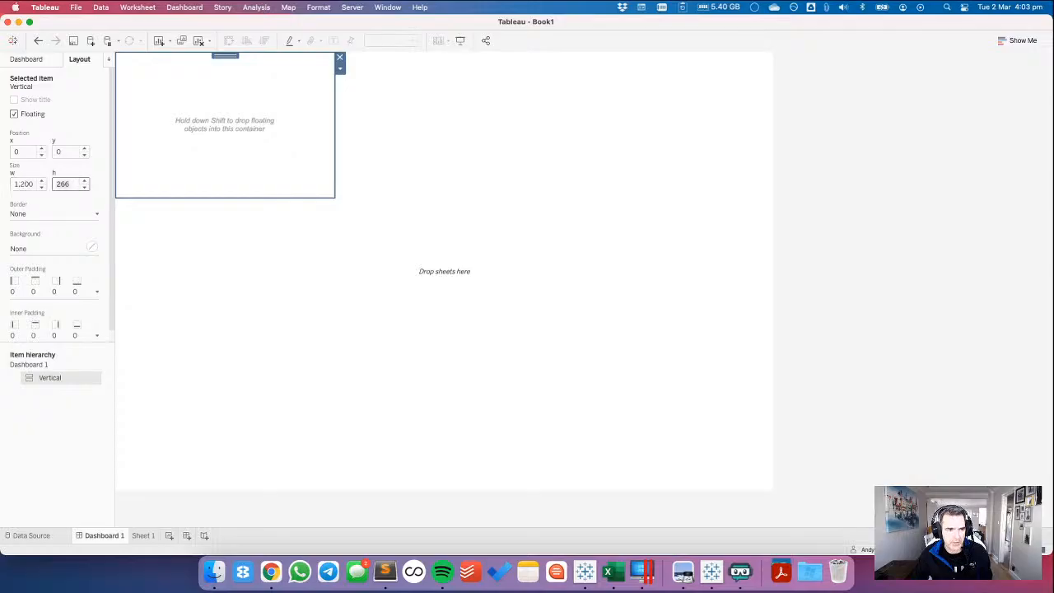
{"action": "type", "text": "800"}
{"action": "key", "text": "Tab"}
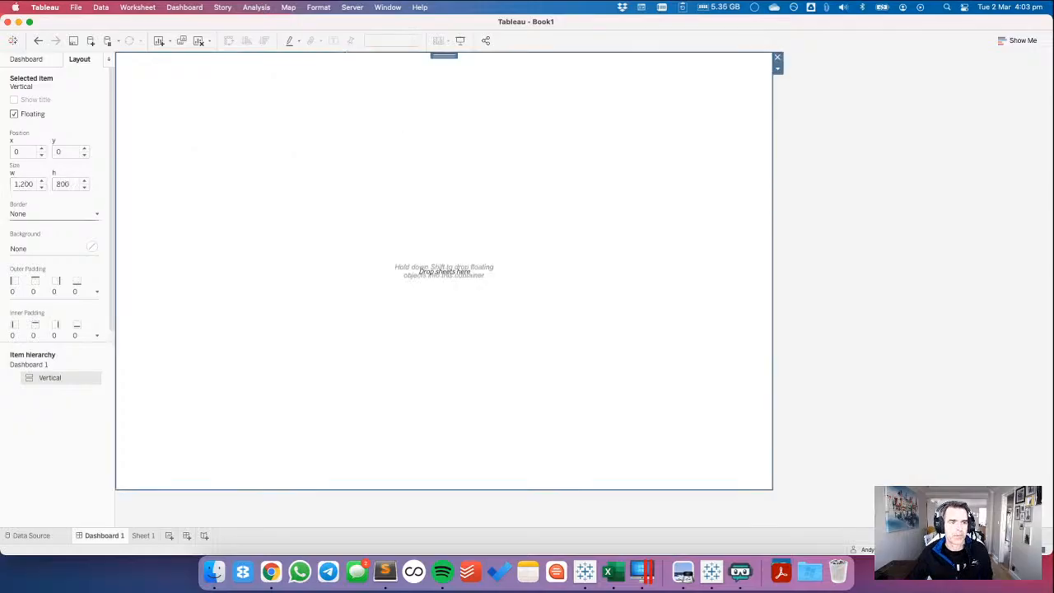
Check the required background colour and set the dashboard's default shading to light grey, hex F5F5F5.
{"action": "key", "text": "super+Tab"}
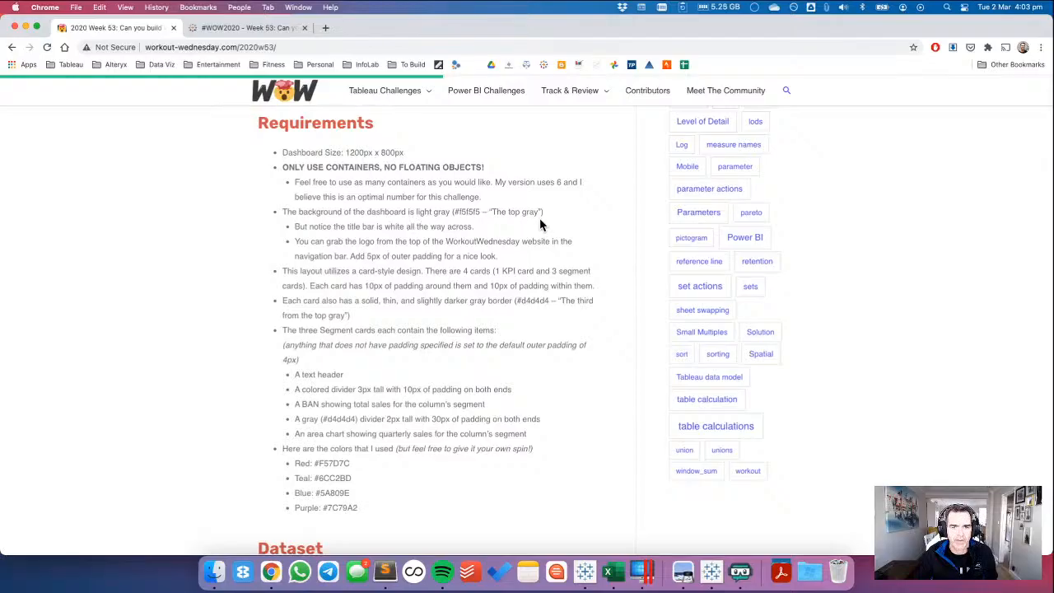
{"action": "key", "text": "super+Tab"}
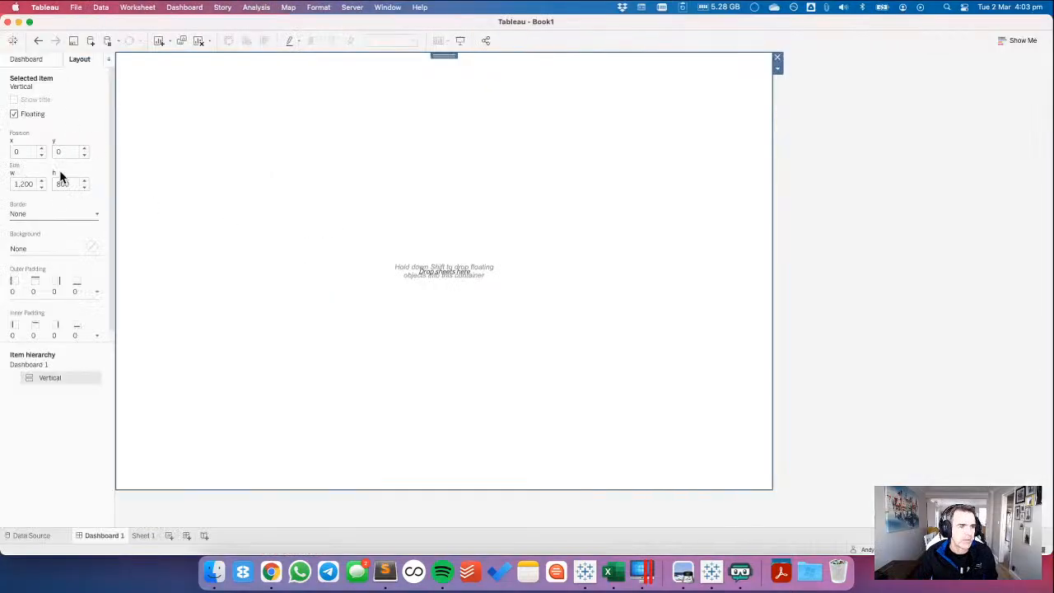
{"action": "left_click", "coordinate": [27, 60]}
{"action": "left_click", "coordinate": [177, 9]}
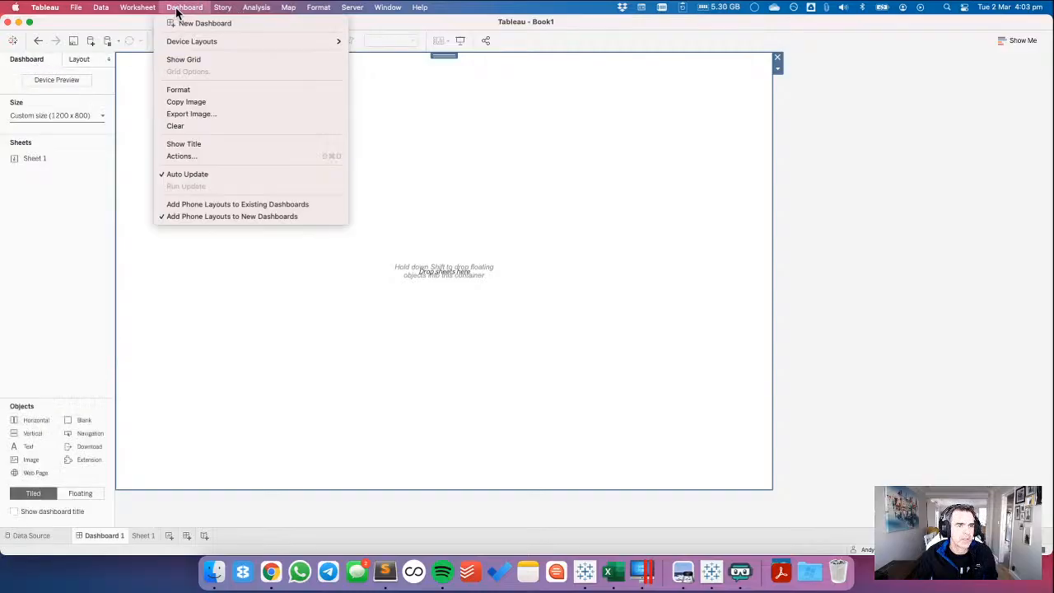
{"action": "left_click", "coordinate": [186, 89]}
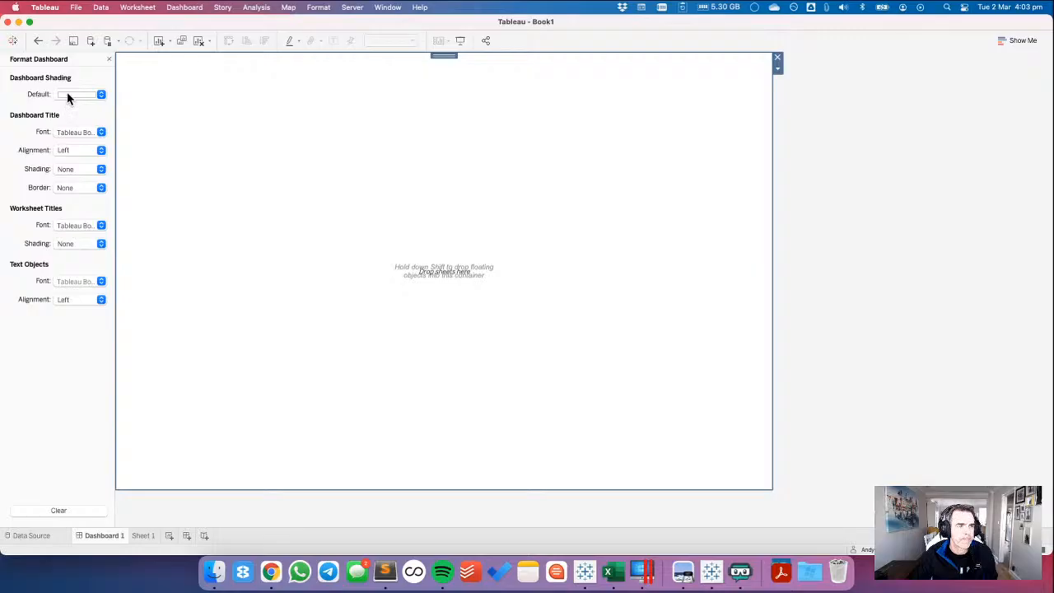
{"action": "left_click", "coordinate": [68, 96]}
{"action": "left_click", "coordinate": [70, 140]}
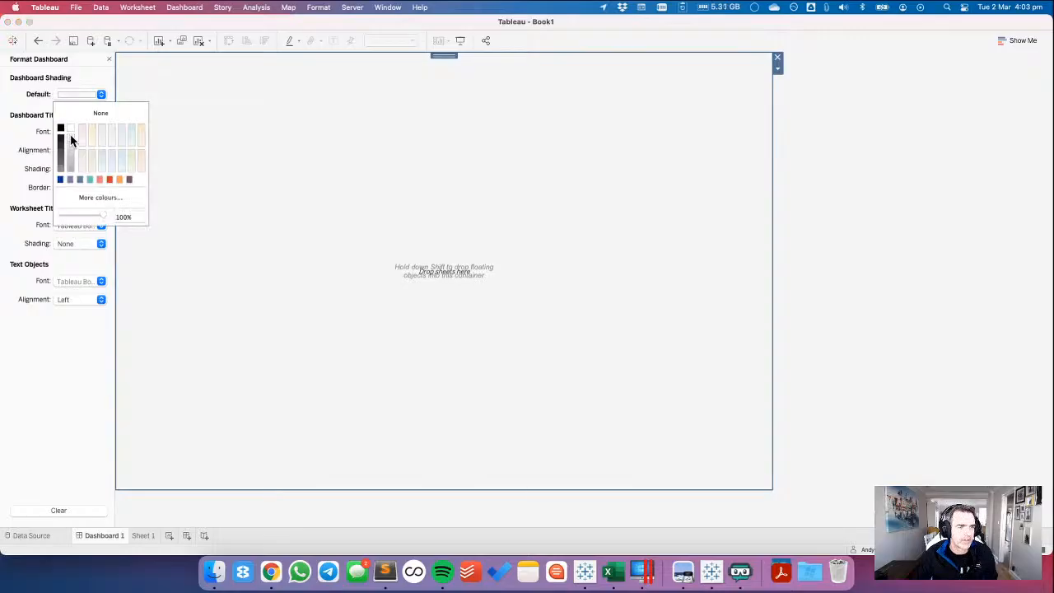
{"action": "left_click", "coordinate": [91, 199]}
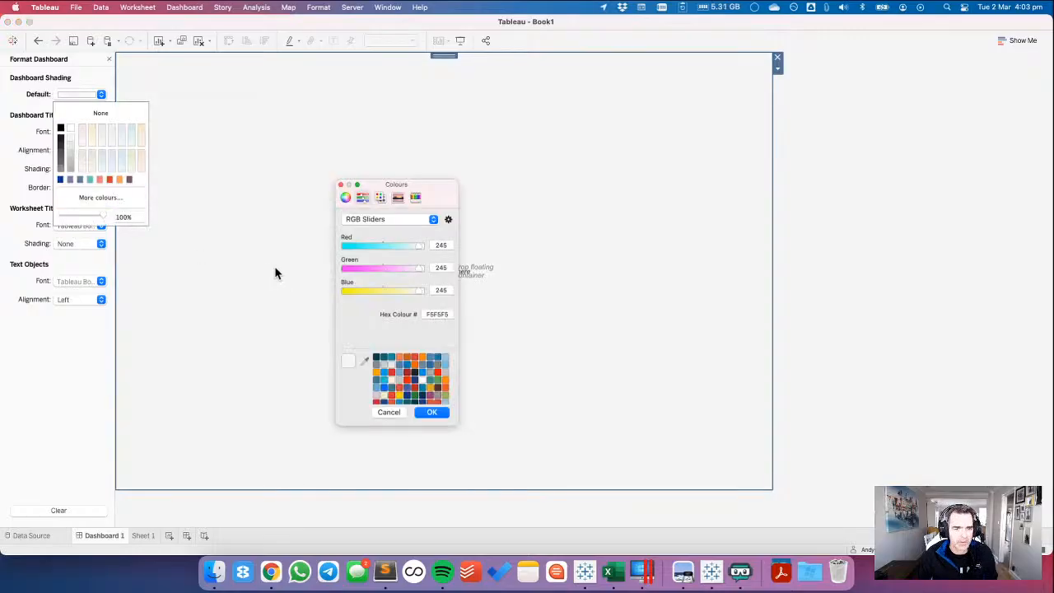
{"action": "left_click", "coordinate": [390, 413]}
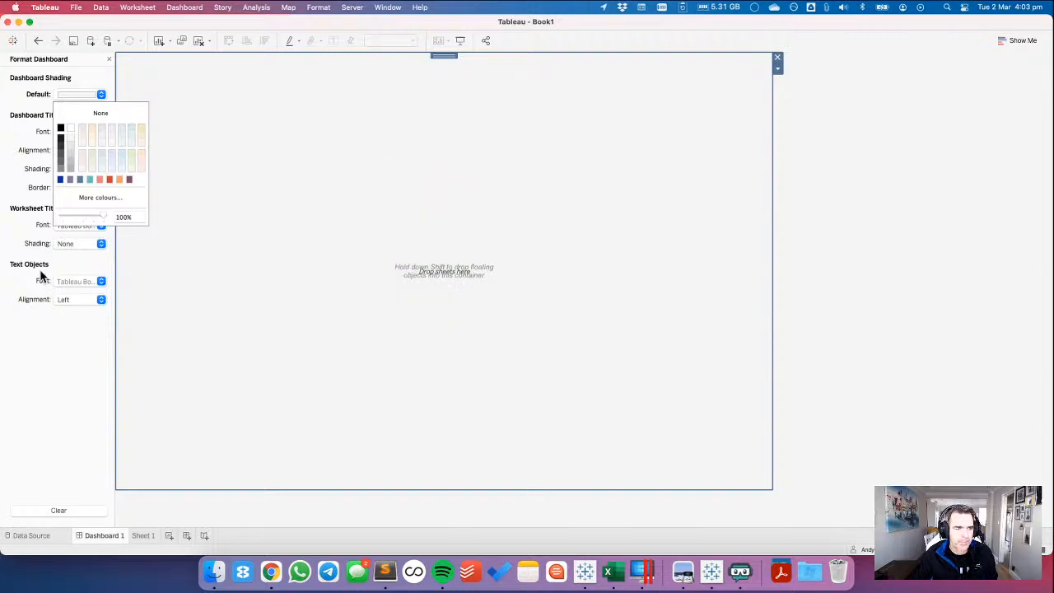
{"action": "left_click", "coordinate": [37, 329]}
Check the title bar requirements, close the dashboard formatting and place a blank object inside the vertical container.
{"action": "key", "text": "super+Tab"}
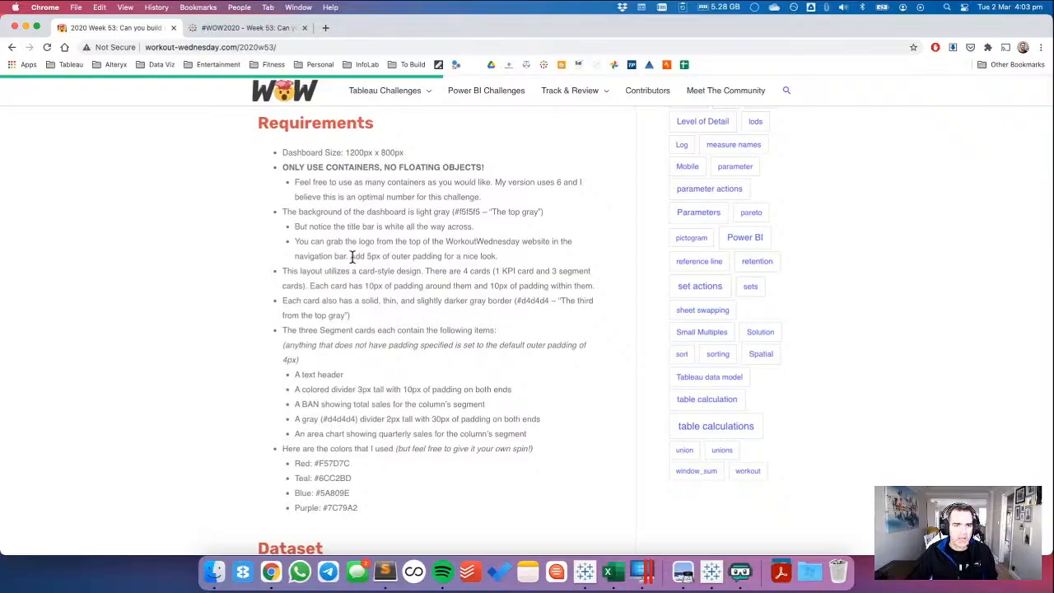
{"action": "key", "text": "ctrl+Left"}
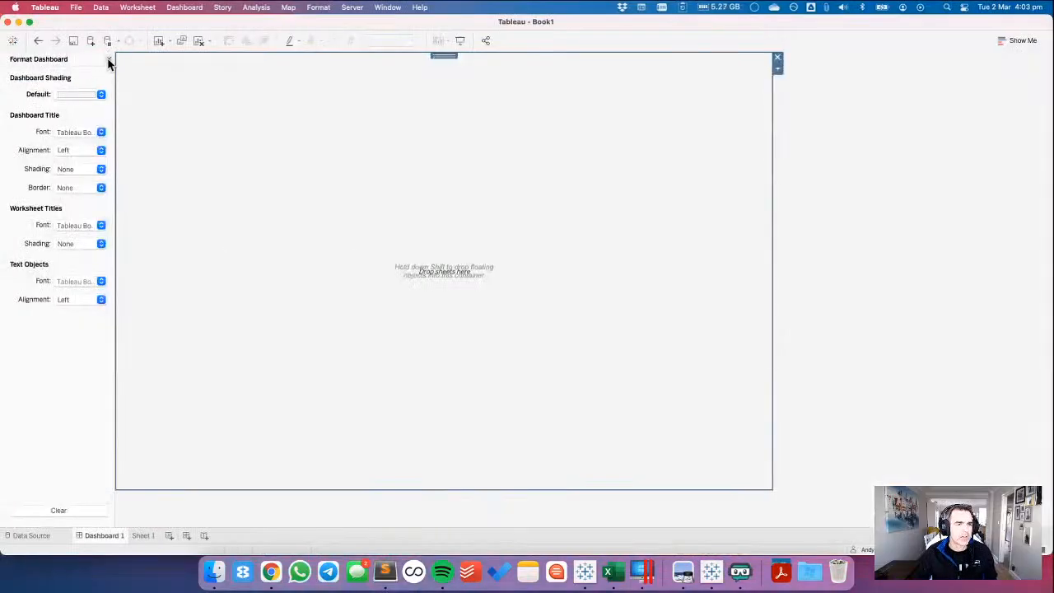
{"action": "left_click", "coordinate": [107, 60]}
{"action": "left_click_drag", "start_coordinate": [70, 425], "coordinate": [420, 248]}
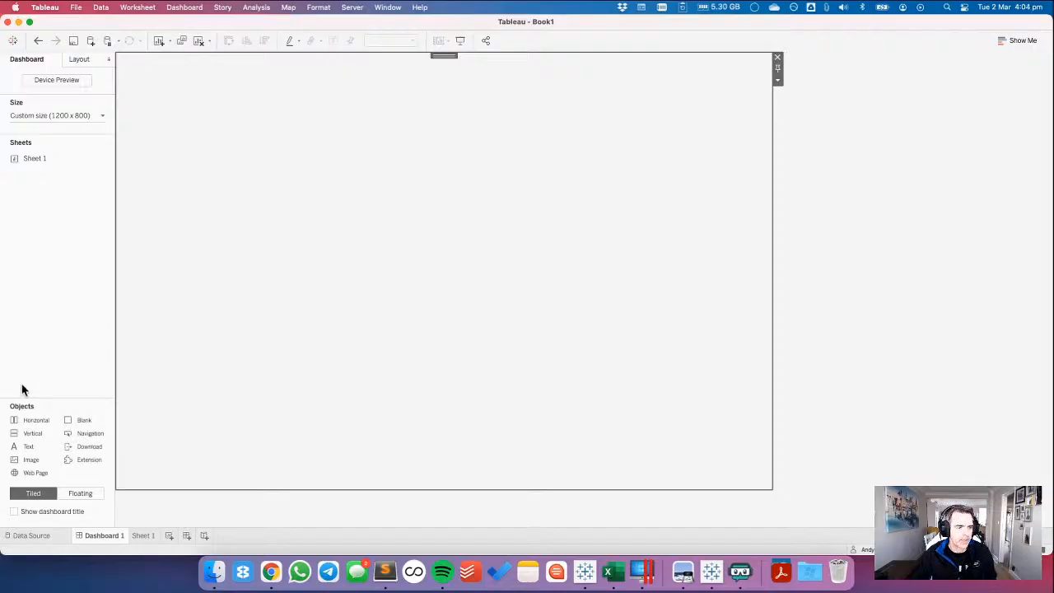
Place a text object above the blank in the vertical container and, after checking the reference dashboard in Chrome, enter EXECUTIVE SALES as its text.
{"action": "left_click_drag", "start_coordinate": [27, 449], "coordinate": [209, 104]}
{"action": "key", "text": "super+Tab"}
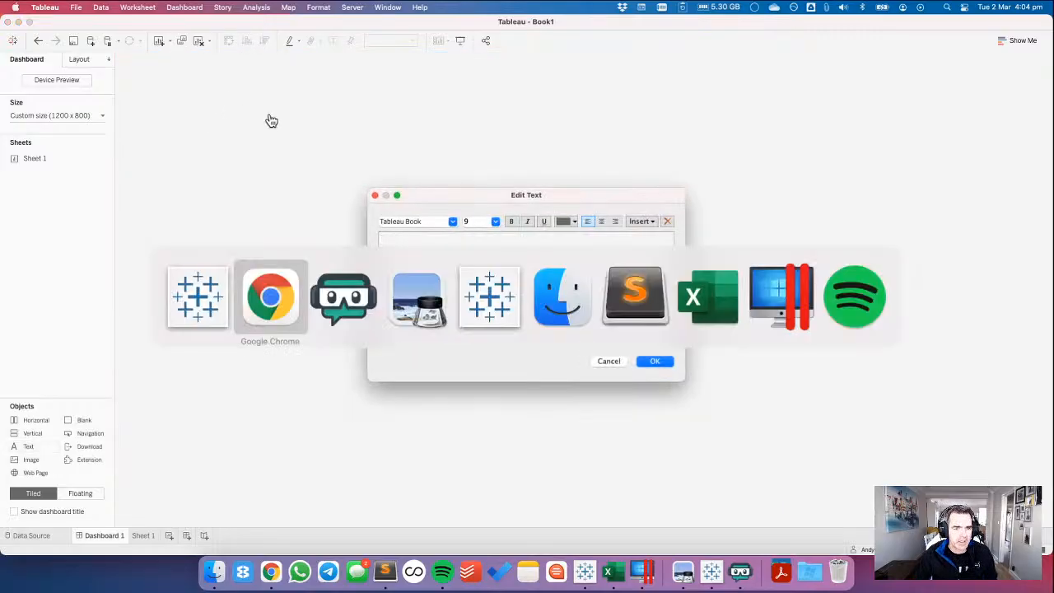
{"action": "scroll", "coordinate": [326, 158], "scroll_direction": "up", "scroll_amount": 10}
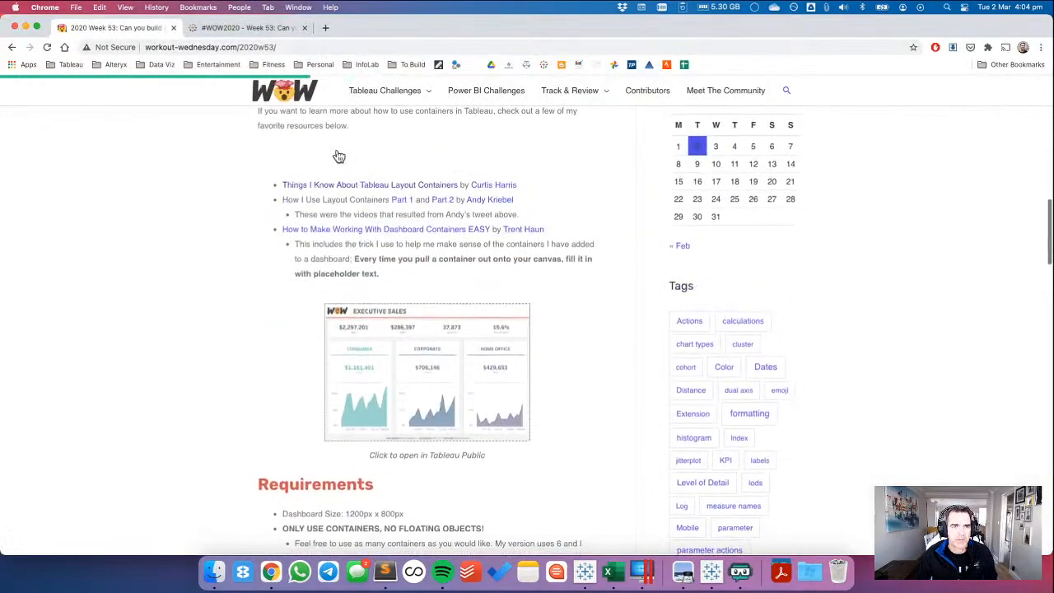
{"action": "left_click", "coordinate": [251, 28]}
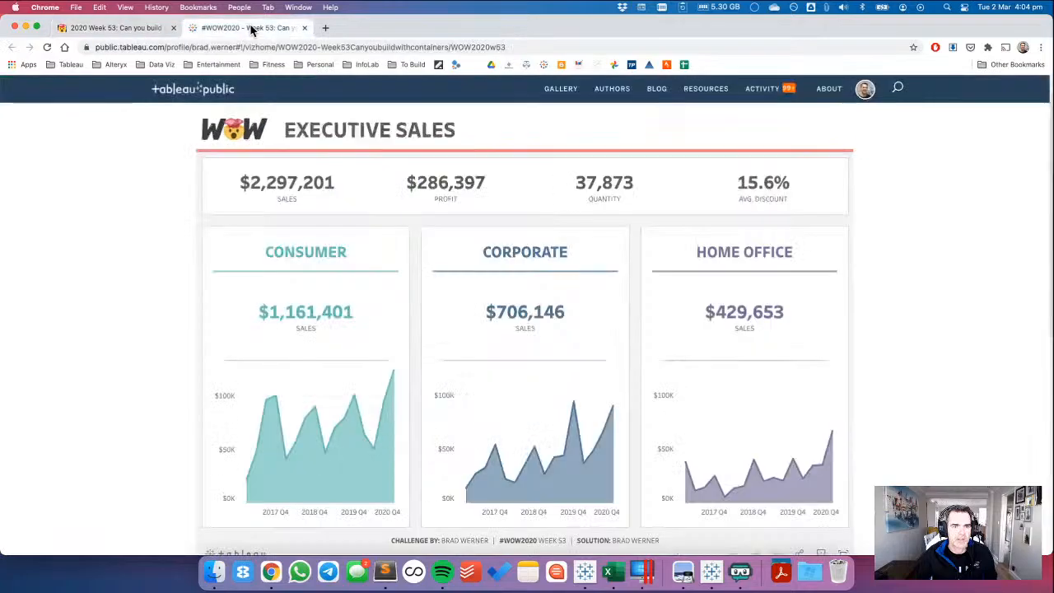
{"action": "left_click", "coordinate": [115, 32]}
{"action": "key", "text": "super+Tab"}
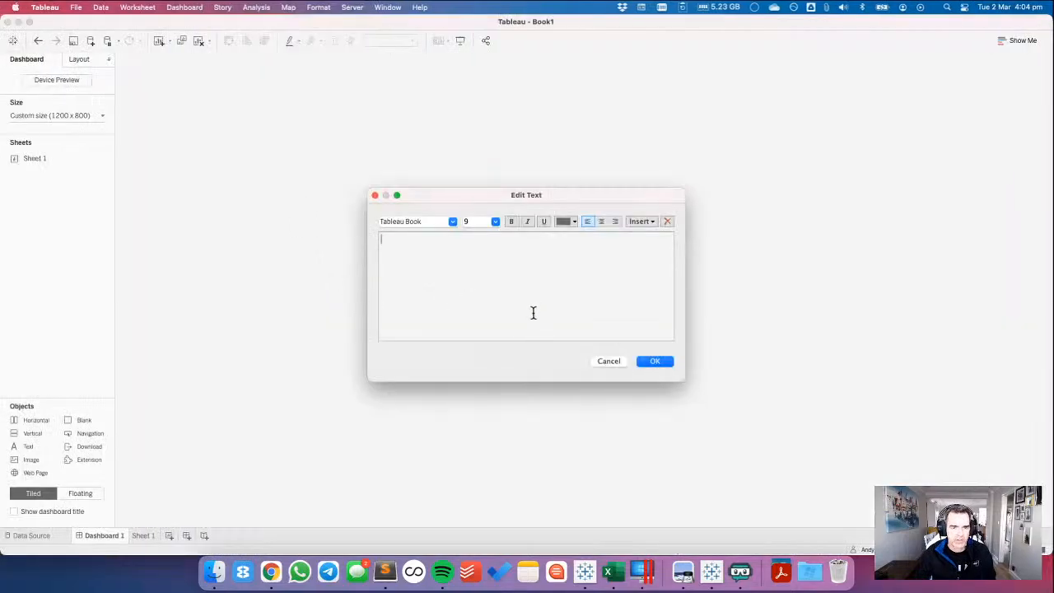
{"action": "type", "text": "Ex"}
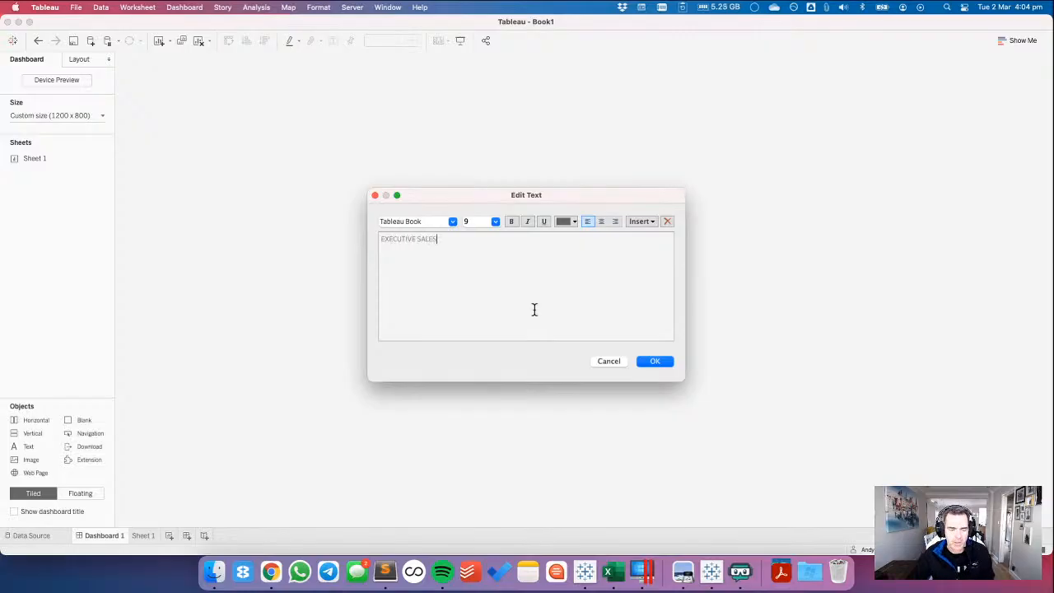
Format the EXECUTIVE SALES text in Tableau Semibold at size 26 and confirm the text object.
{"action": "key", "text": "super+a"}
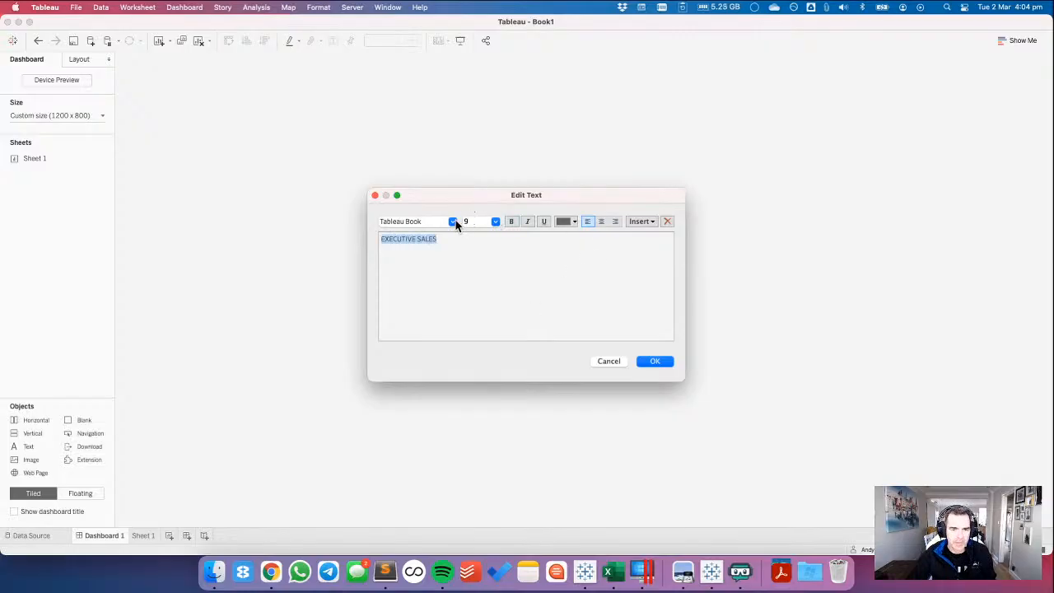
{"action": "left_click", "coordinate": [494, 221]}
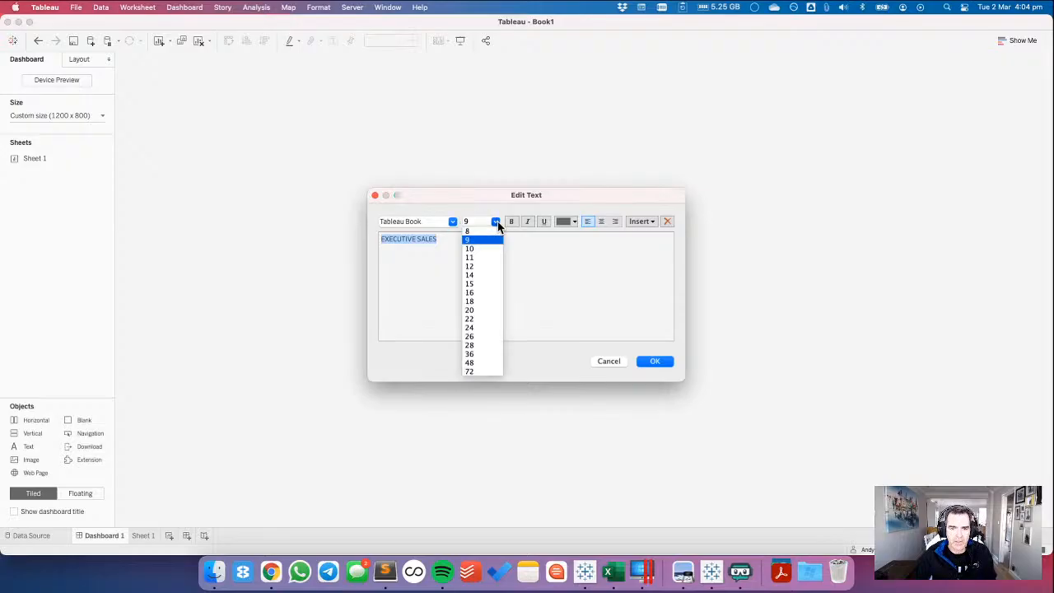
{"action": "left_click", "coordinate": [484, 337]}
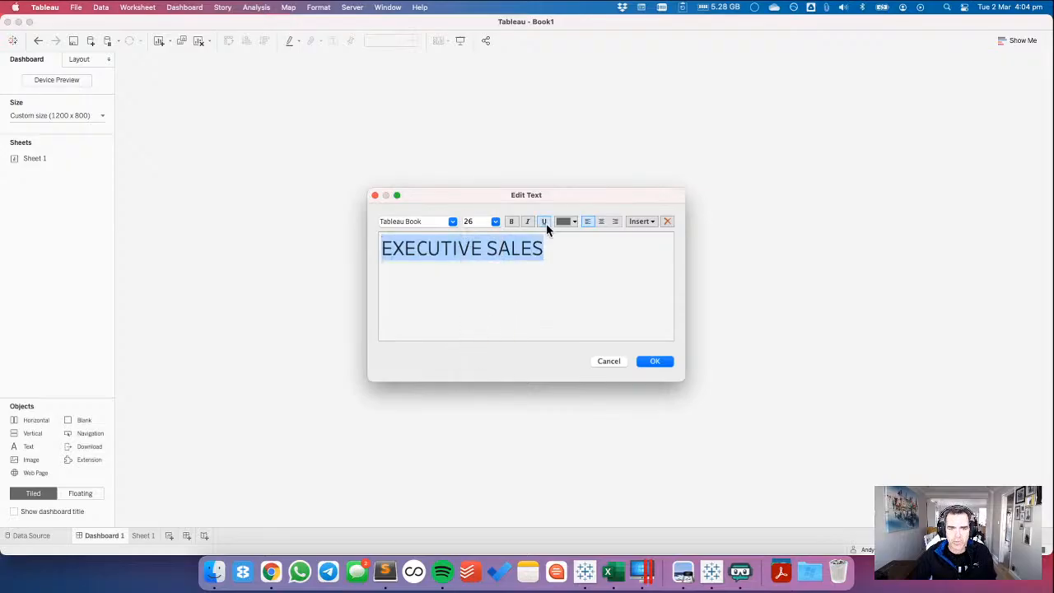
{"action": "left_click", "coordinate": [452, 220]}
{"action": "left_click", "coordinate": [434, 271]}
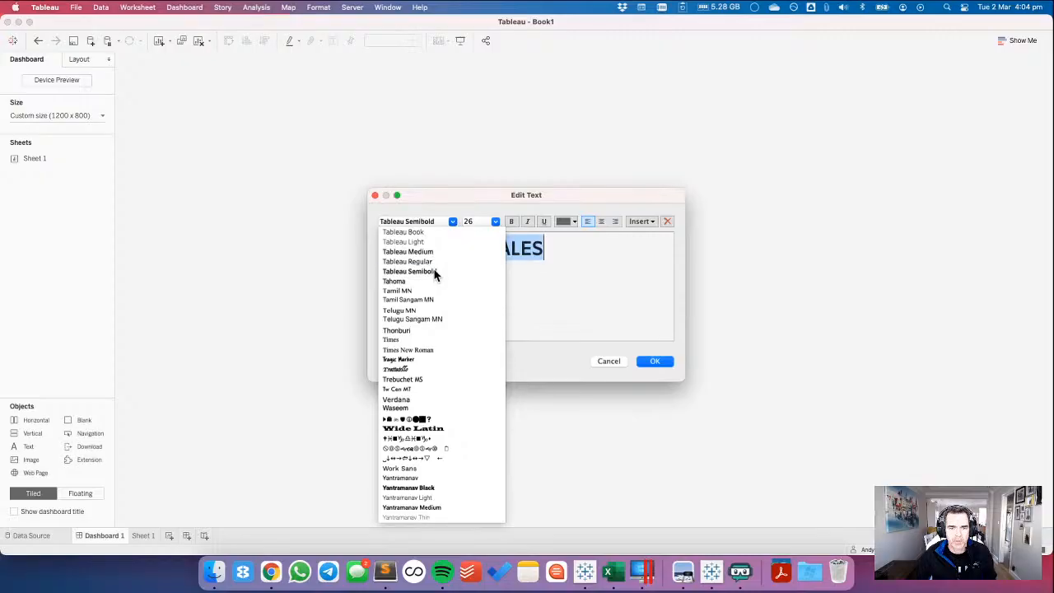
{"action": "left_click", "coordinate": [655, 361]}
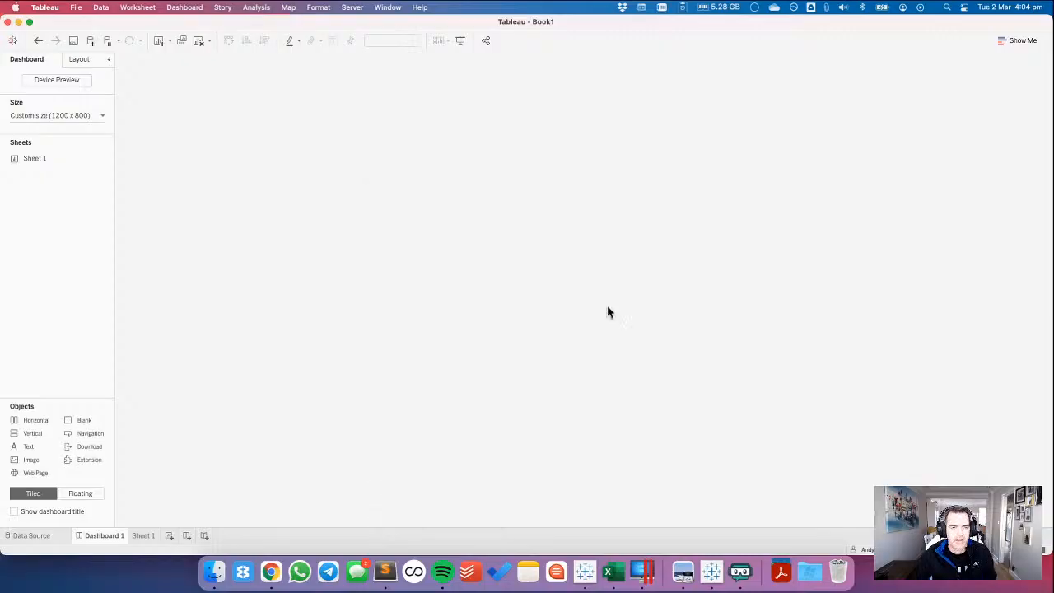
Check the title bar in the reference dashboard in Chrome and give the EXECUTIVE SALES title a white background in Tableau.
{"action": "key", "text": "super+Tab"}
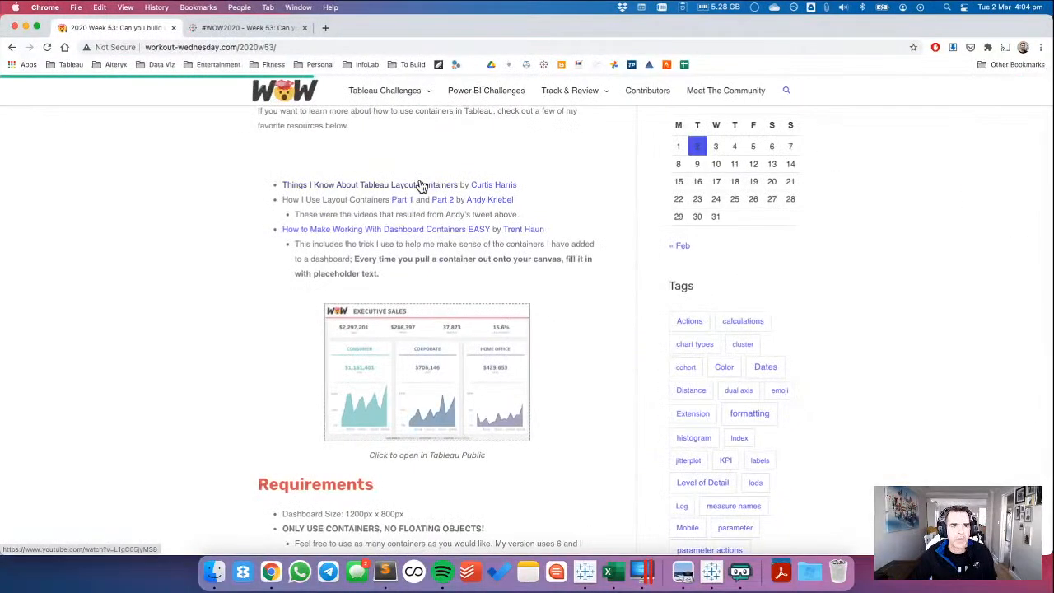
{"action": "left_click", "coordinate": [245, 27]}
{"action": "key", "text": "super+Tab"}
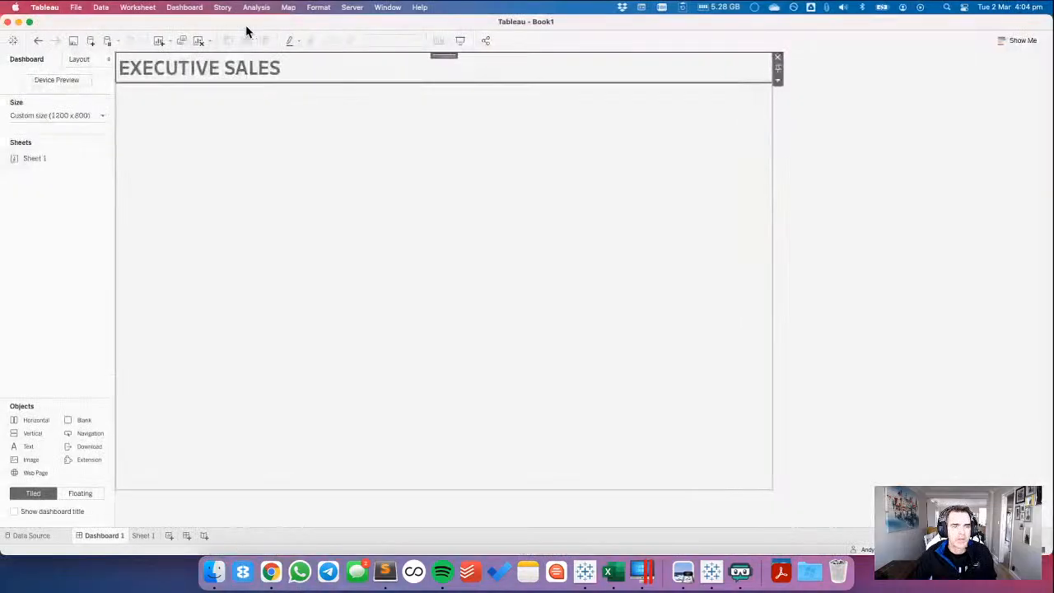
{"action": "left_click", "coordinate": [238, 65]}
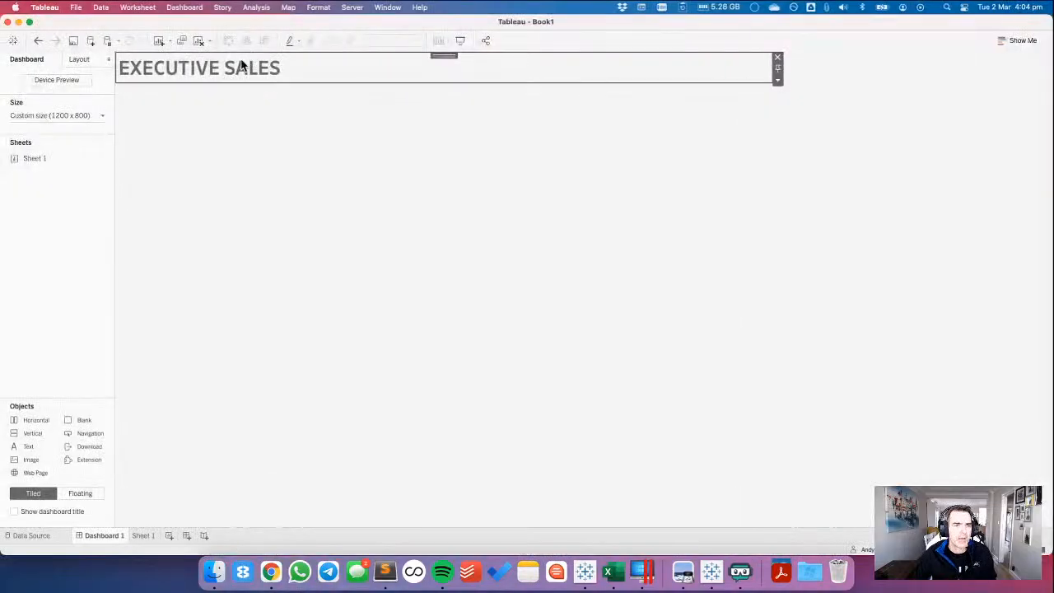
{"action": "left_click", "coordinate": [79, 62]}
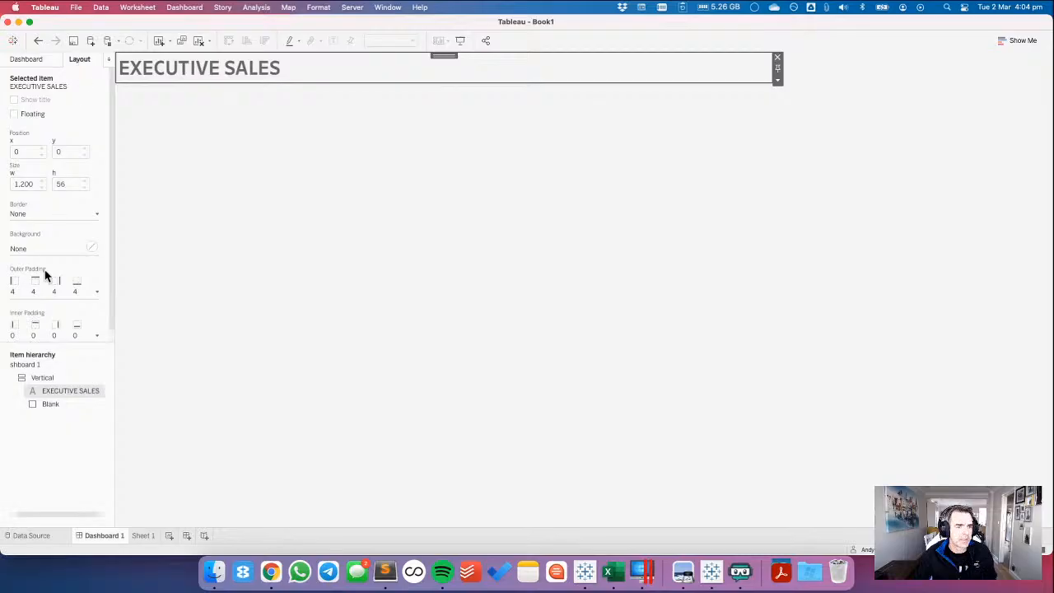
{"action": "left_click", "coordinate": [31, 248]}
{"action": "left_click", "coordinate": [31, 287]}
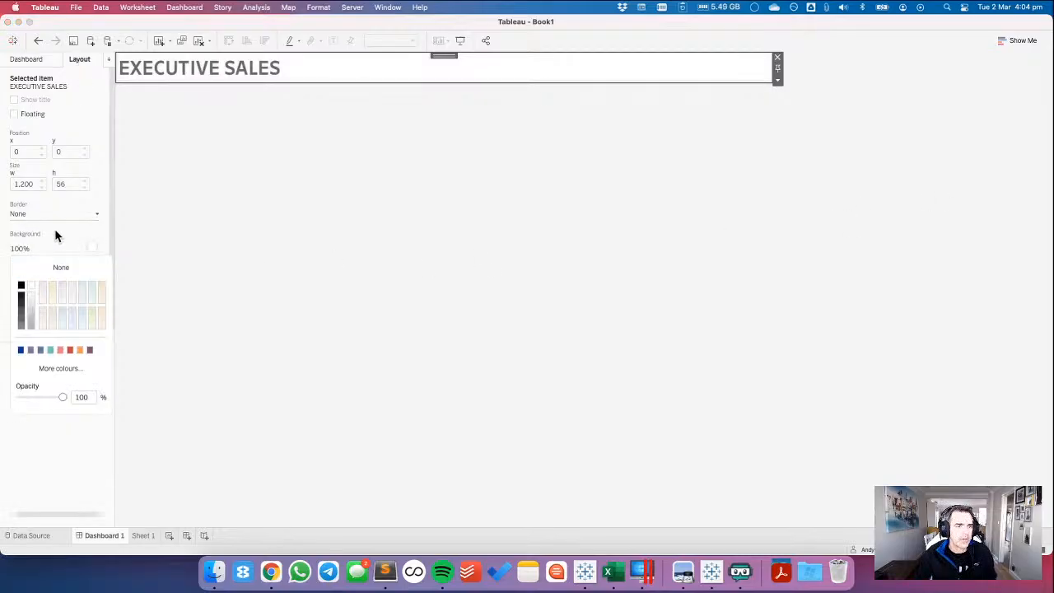
{"action": "left_click", "coordinate": [997, 163]}
Check the border requirements on the challenge page in Chrome and give the outer vertical container a thin solid light grey border.
{"action": "left_click", "coordinate": [703, 171]}
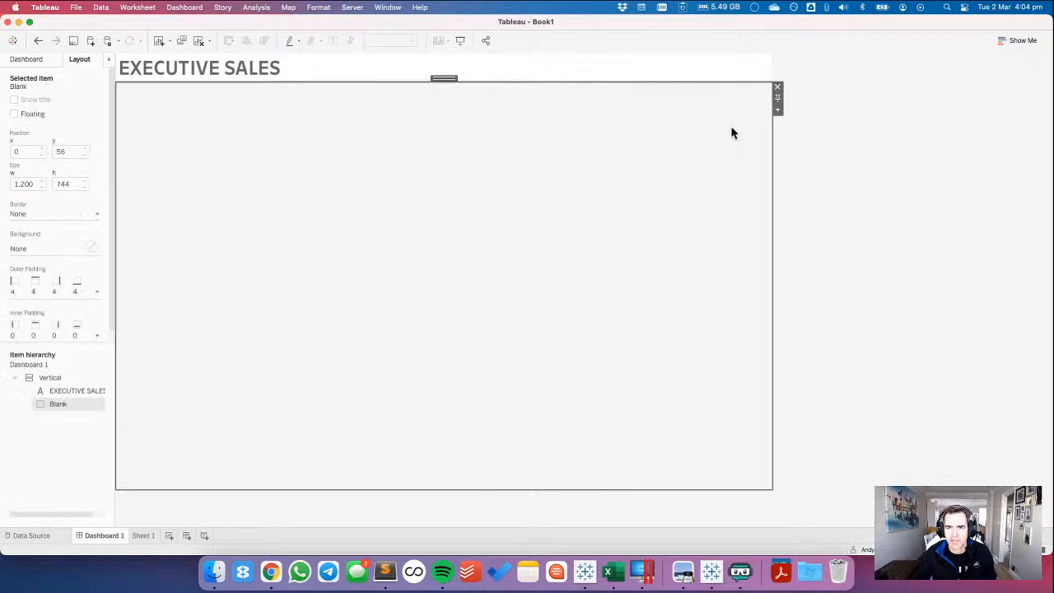
{"action": "double_click", "coordinate": [442, 77]}
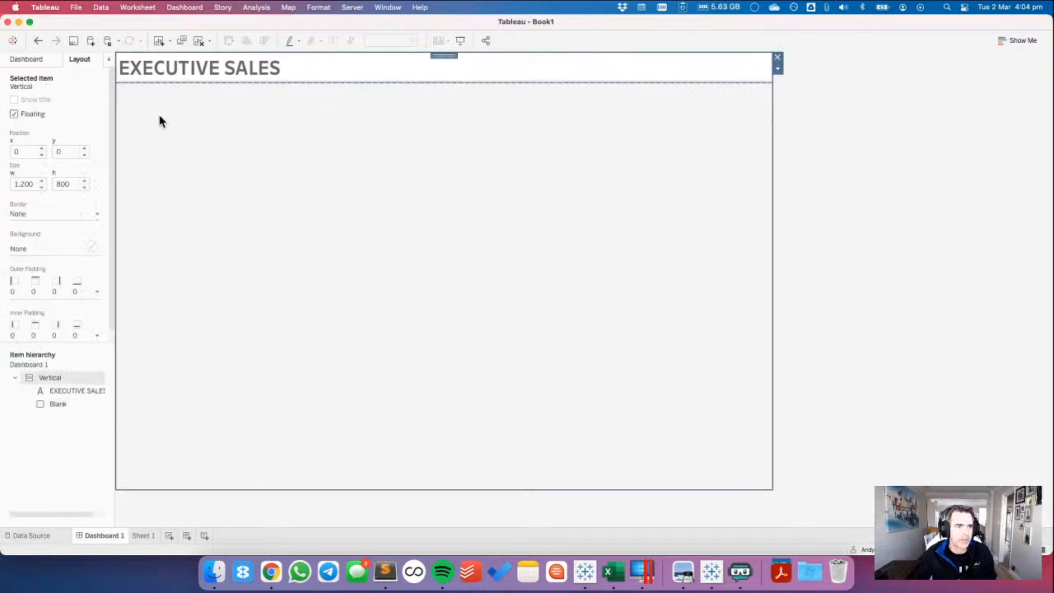
{"action": "key", "text": "super+Tab"}
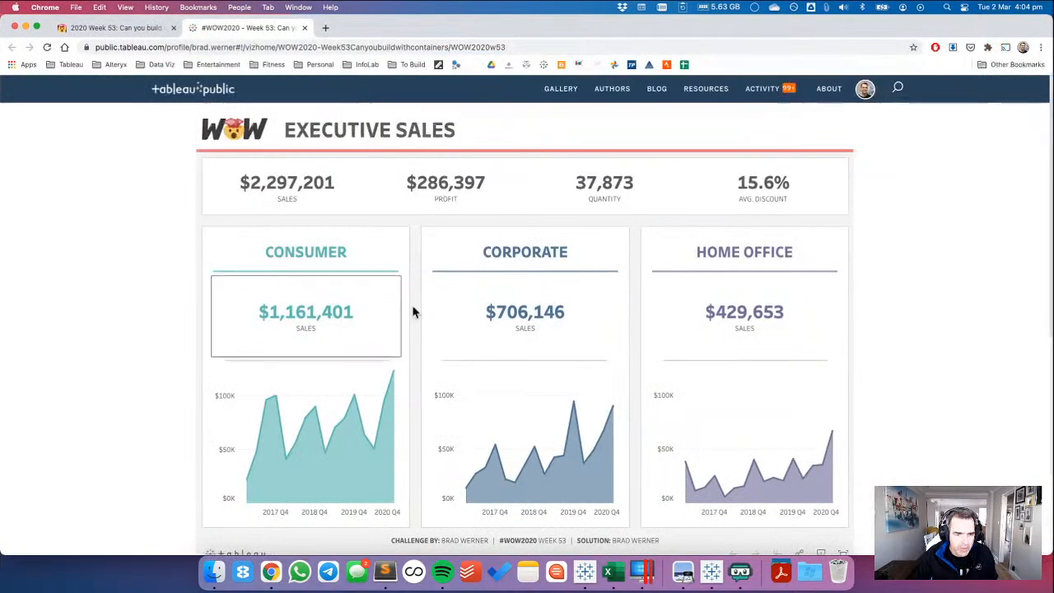
{"action": "left_click", "coordinate": [150, 27]}
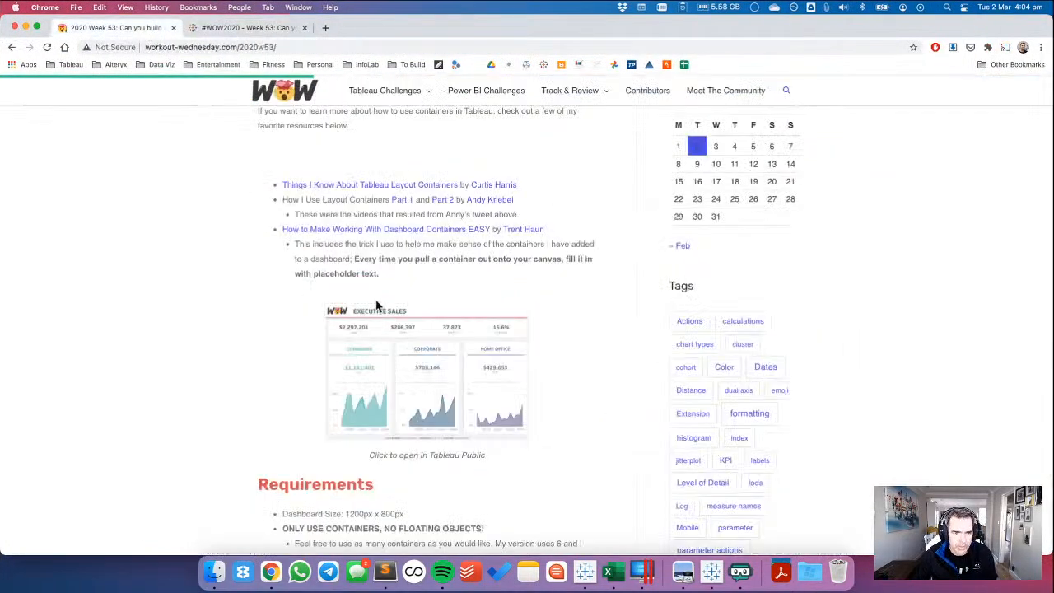
{"action": "scroll", "coordinate": [435, 301], "scroll_direction": "down", "scroll_amount": 5}
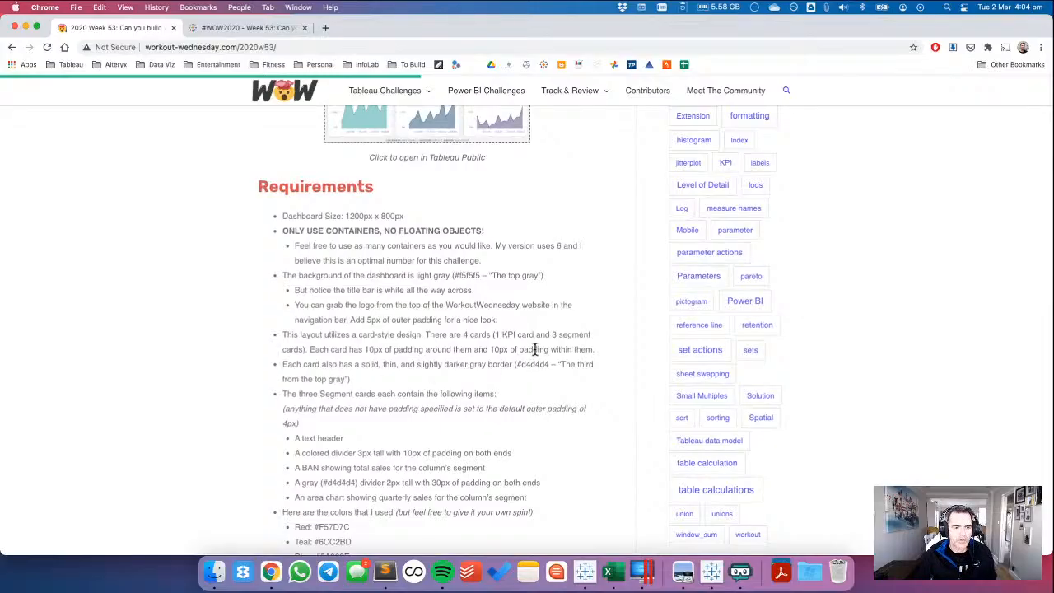
{"action": "key", "text": "super+Tab"}
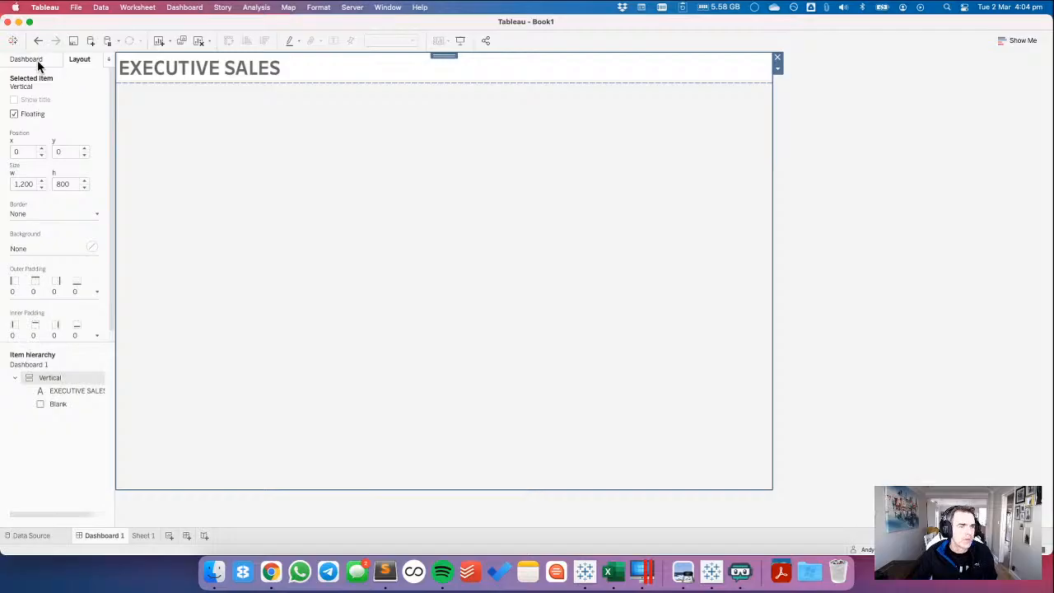
{"action": "left_click", "coordinate": [37, 216]}
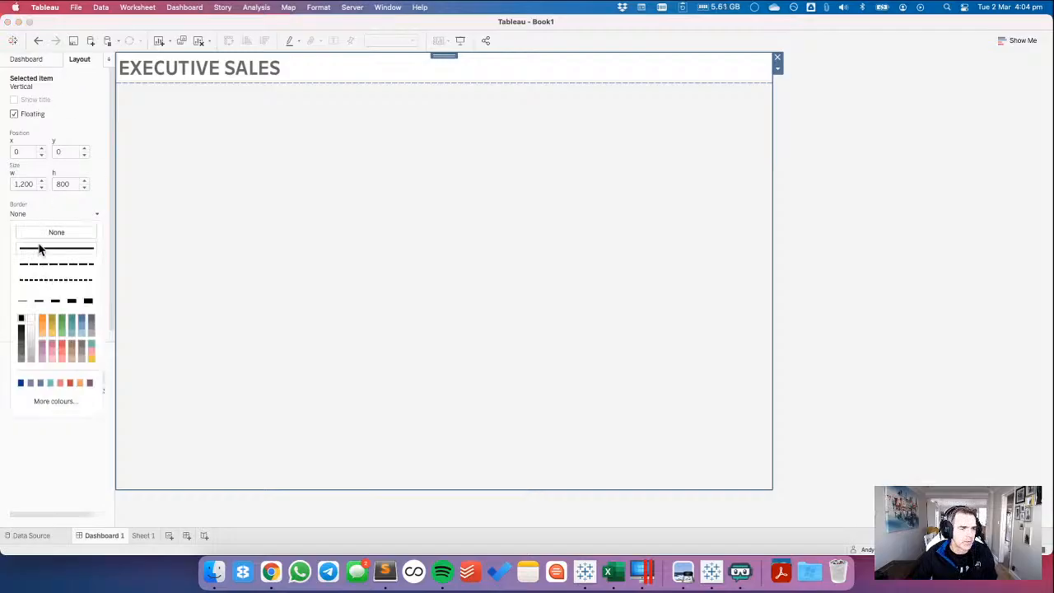
{"action": "left_click", "coordinate": [948, 241]}
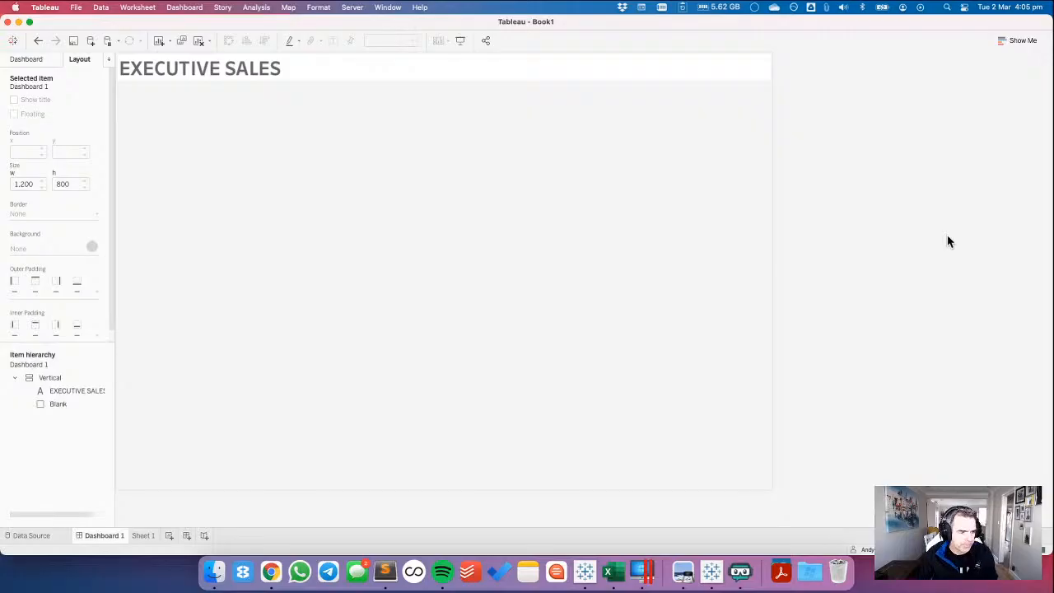
Compare the title bar with the reference dashboard in Chrome and set the EXECUTIVE SALES title's outer padding to 0 on all sides.
{"action": "left_click", "coordinate": [681, 63]}
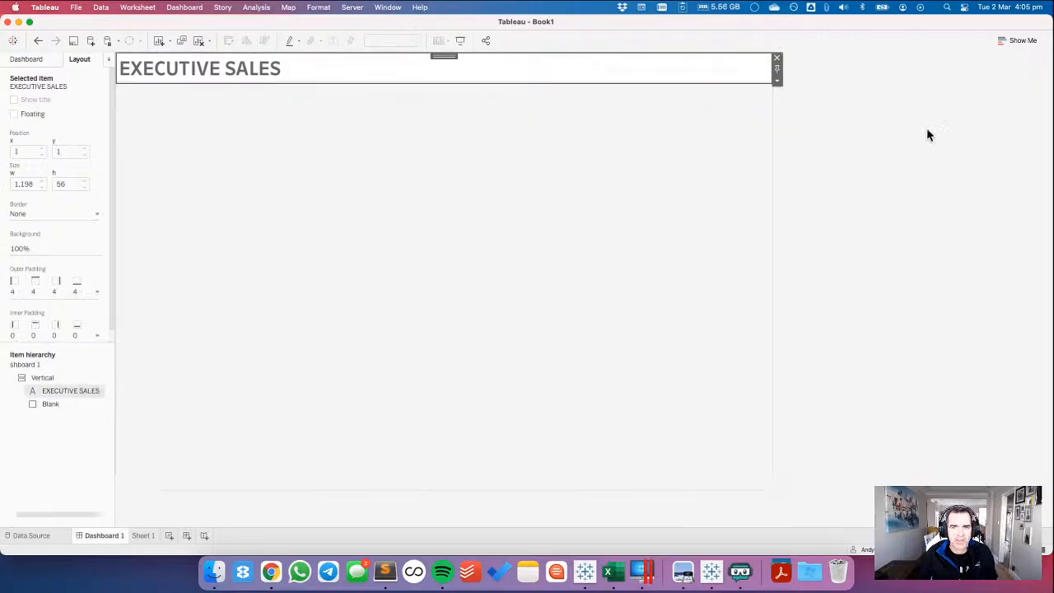
{"action": "left_click", "coordinate": [967, 144]}
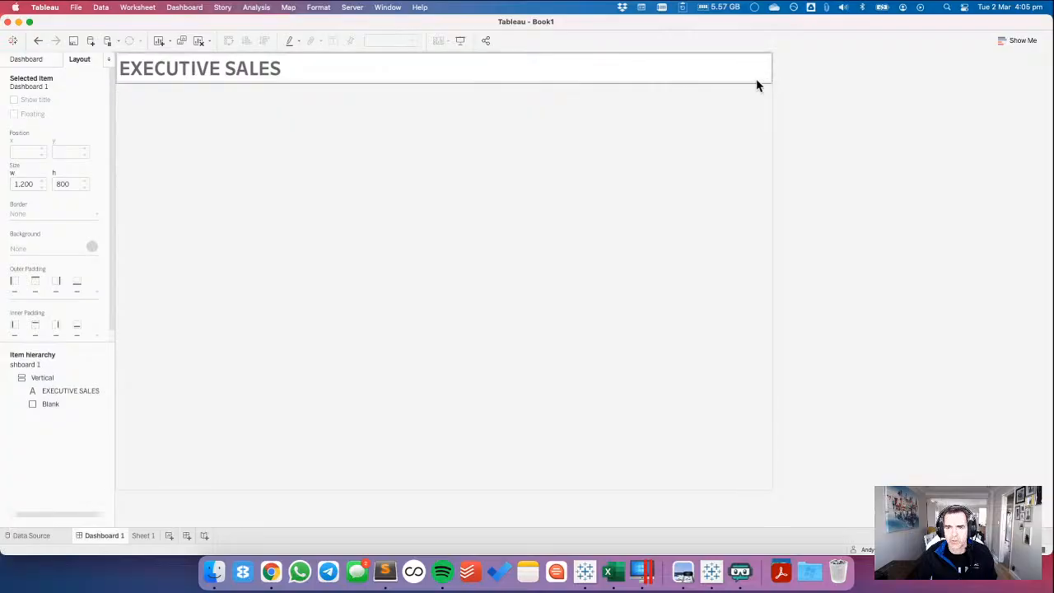
{"action": "key", "text": "super+Tab"}
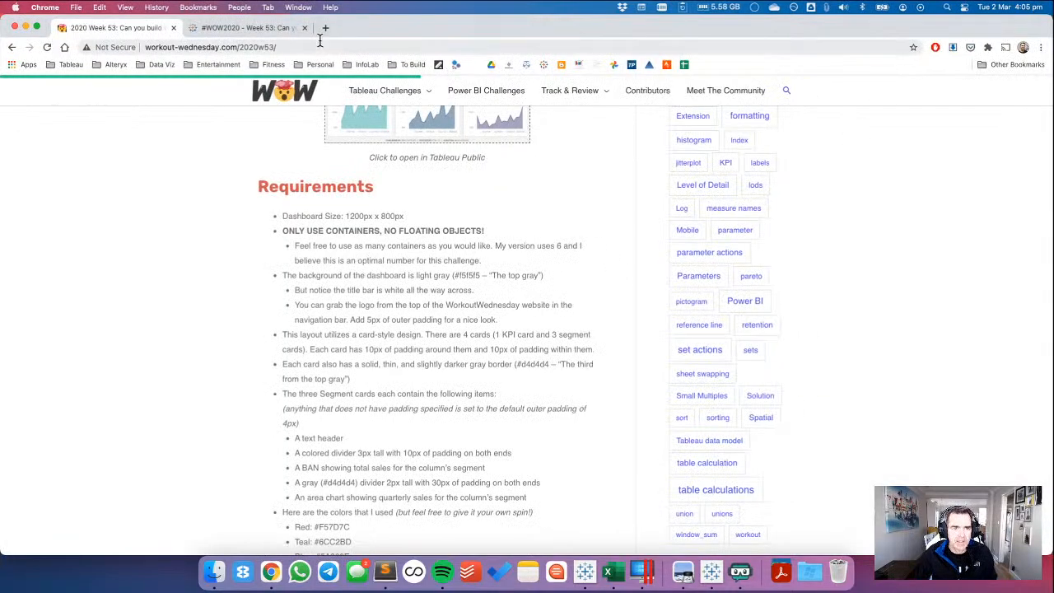
{"action": "left_click", "coordinate": [251, 28]}
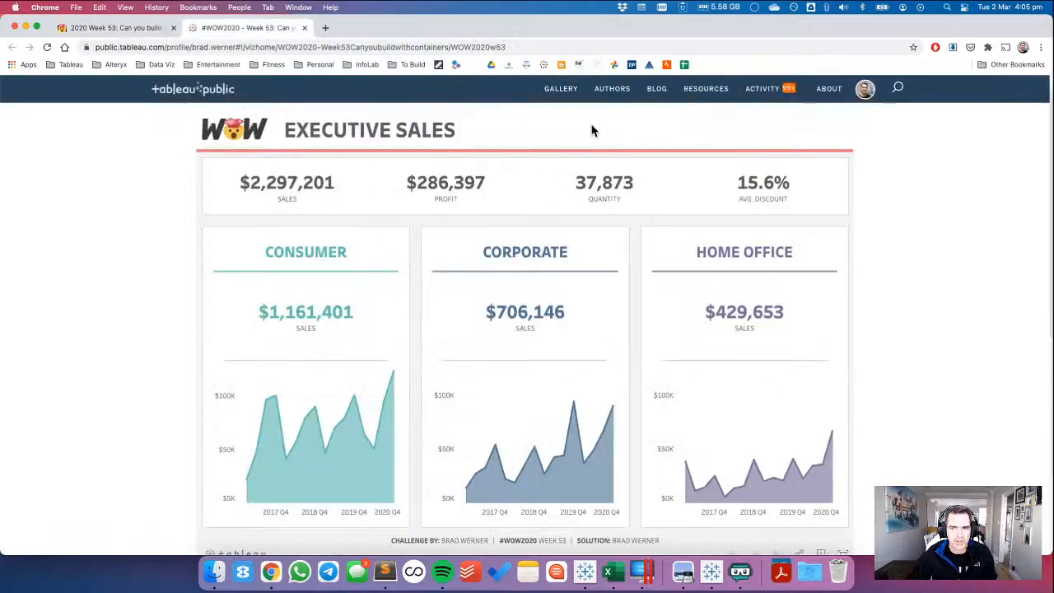
{"action": "key", "text": "super+Tab"}
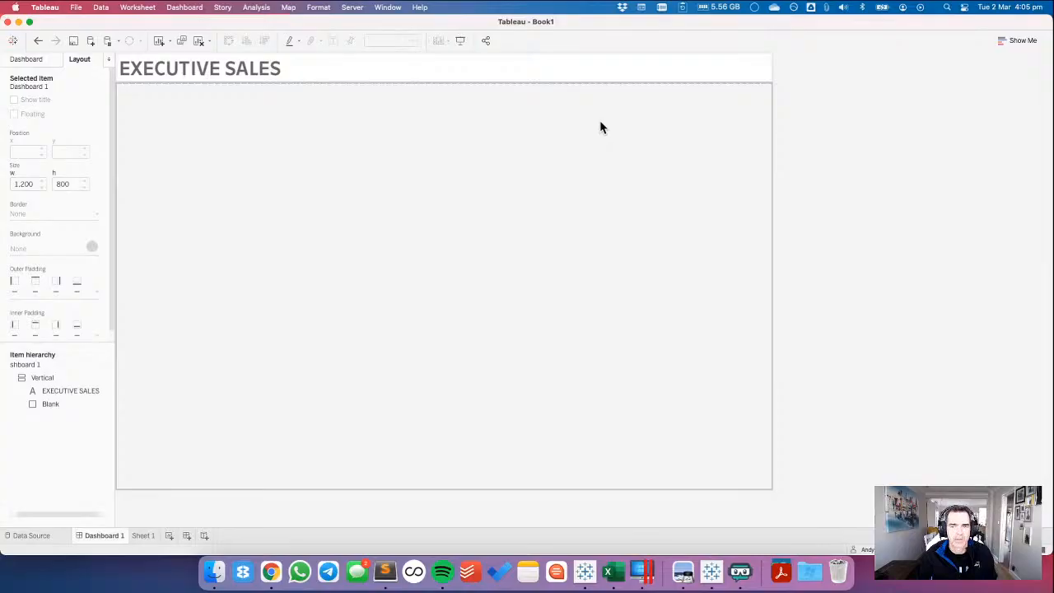
{"action": "left_click", "coordinate": [545, 68]}
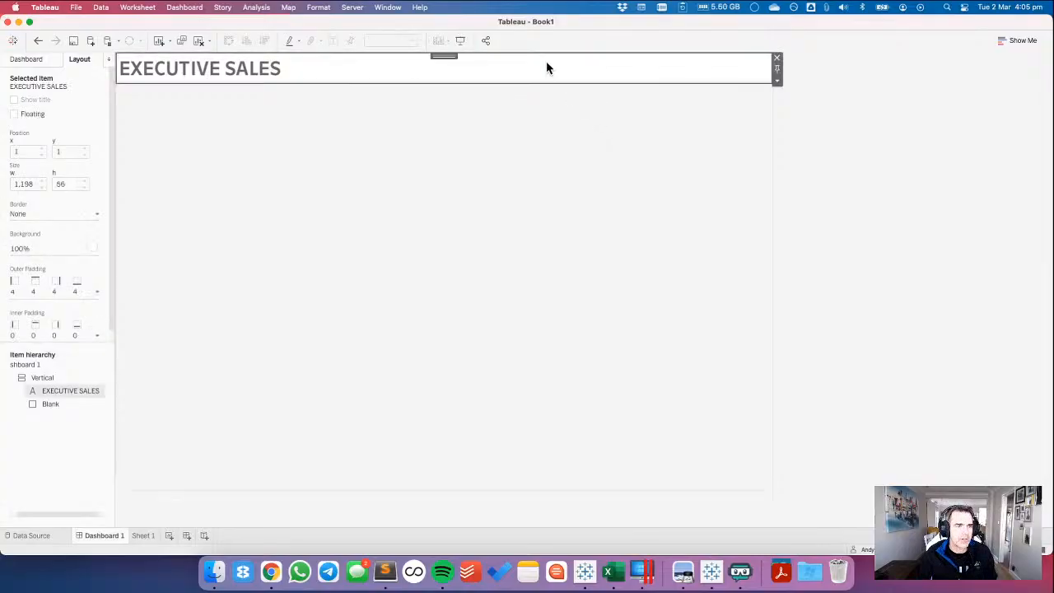
{"action": "left_click", "coordinate": [51, 293]}
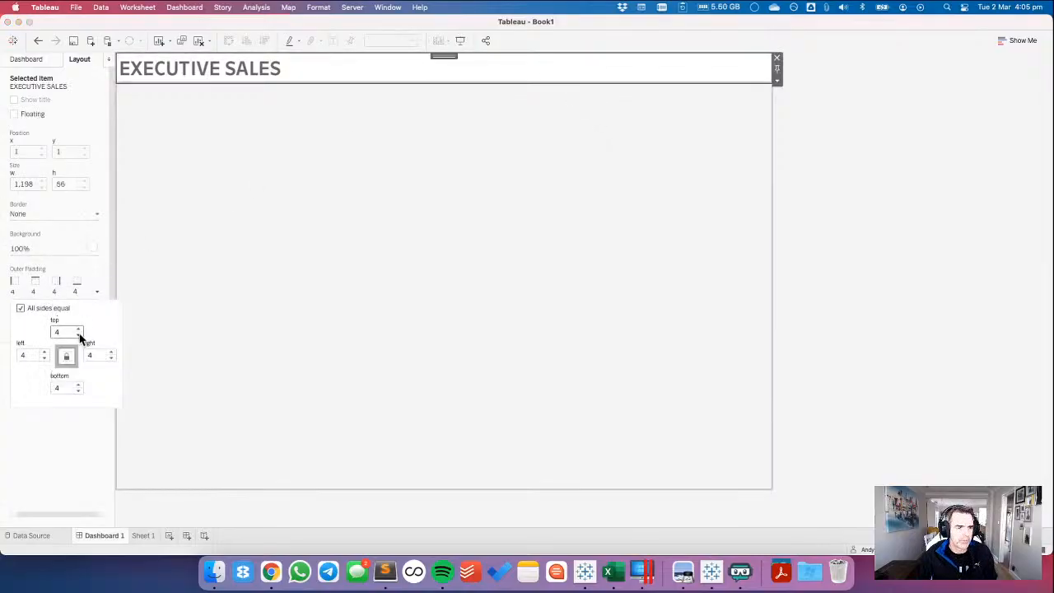
{"action": "left_click", "coordinate": [79, 336]}
{"action": "left_click", "coordinate": [79, 336]}
{"action": "left_click", "coordinate": [79, 336]}
{"action": "left_click", "coordinate": [79, 336]}
{"action": "left_click", "coordinate": [67, 267]}
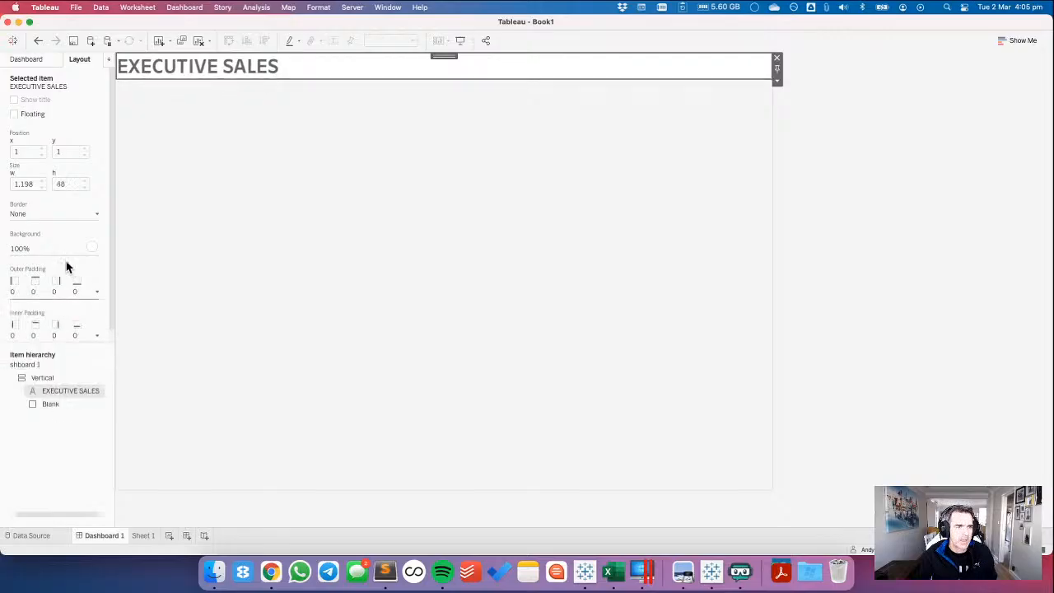
Set the title's inner padding to 20 on all sides and make the title bar taller, comparing it with the reference dashboard in Chrome.
{"action": "left_click", "coordinate": [41, 335]}
{"action": "left_click", "coordinate": [54, 375]}
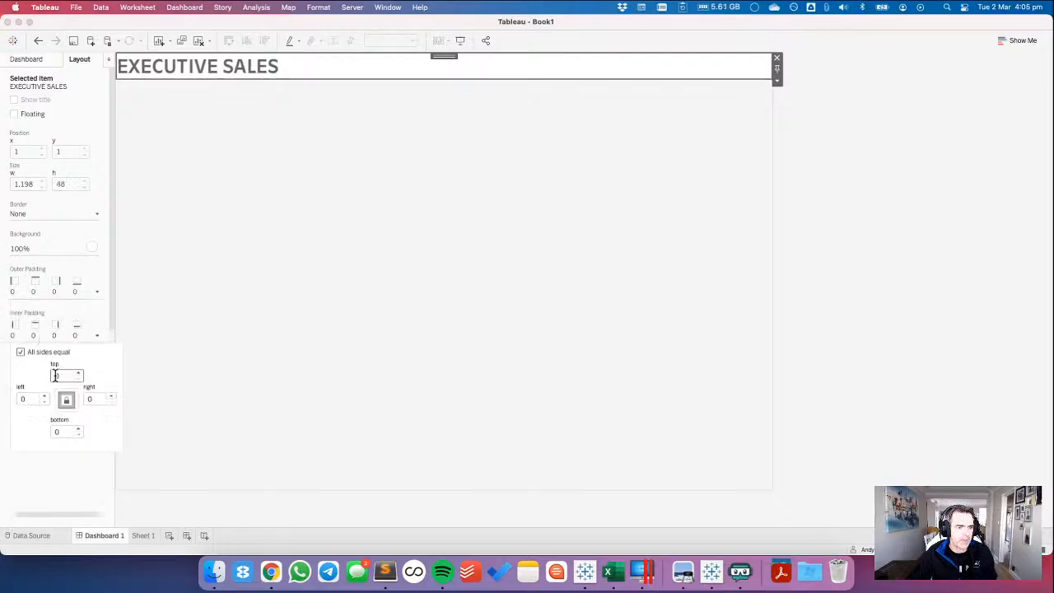
{"action": "type", "text": "2"}
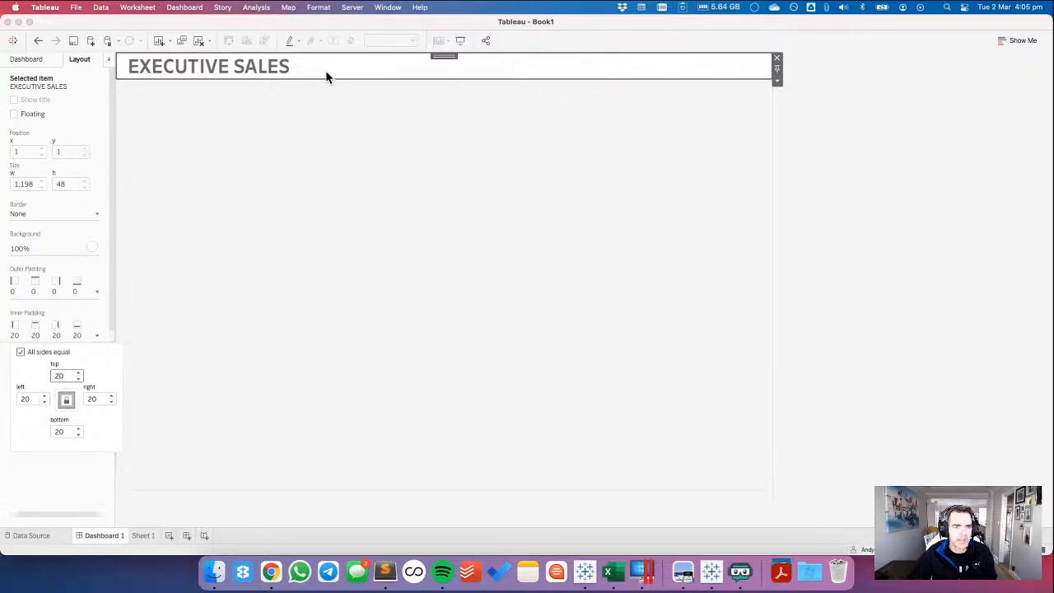
{"action": "left_click_drag", "start_coordinate": [327, 80], "coordinate": [327, 94]}
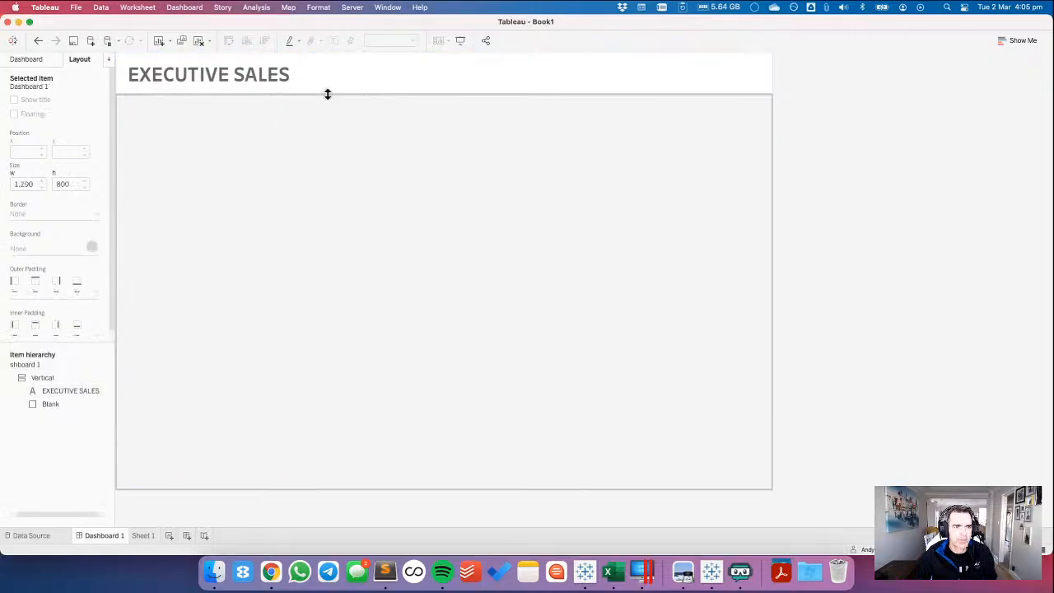
{"action": "key", "text": "super+Tab"}
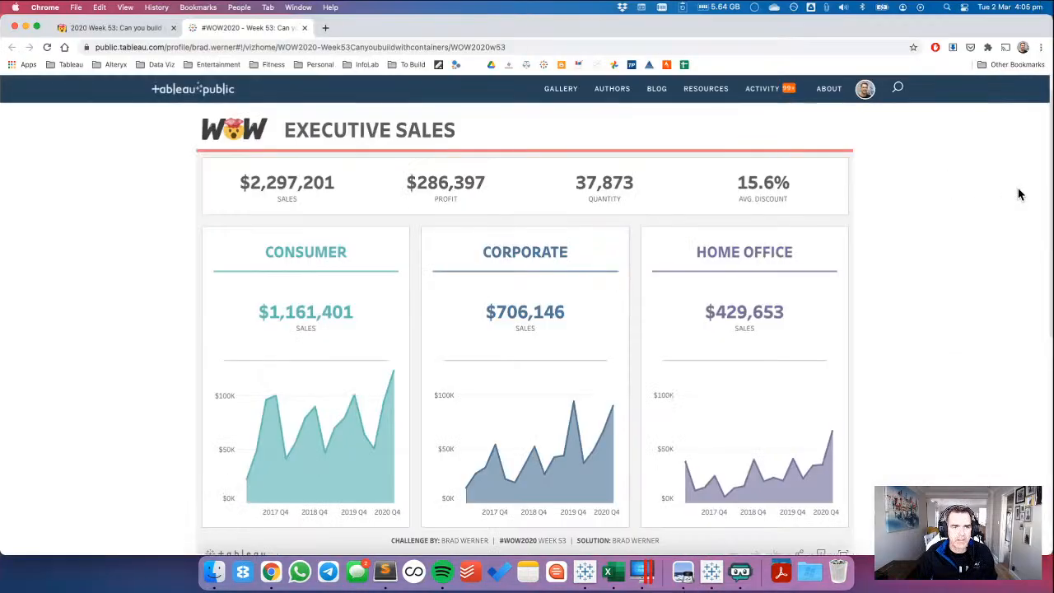
Shorten the title bar to about 69 px high in Tableau and compare it with the reference dashboard in Chrome.
{"action": "key", "text": "super+Tab"}
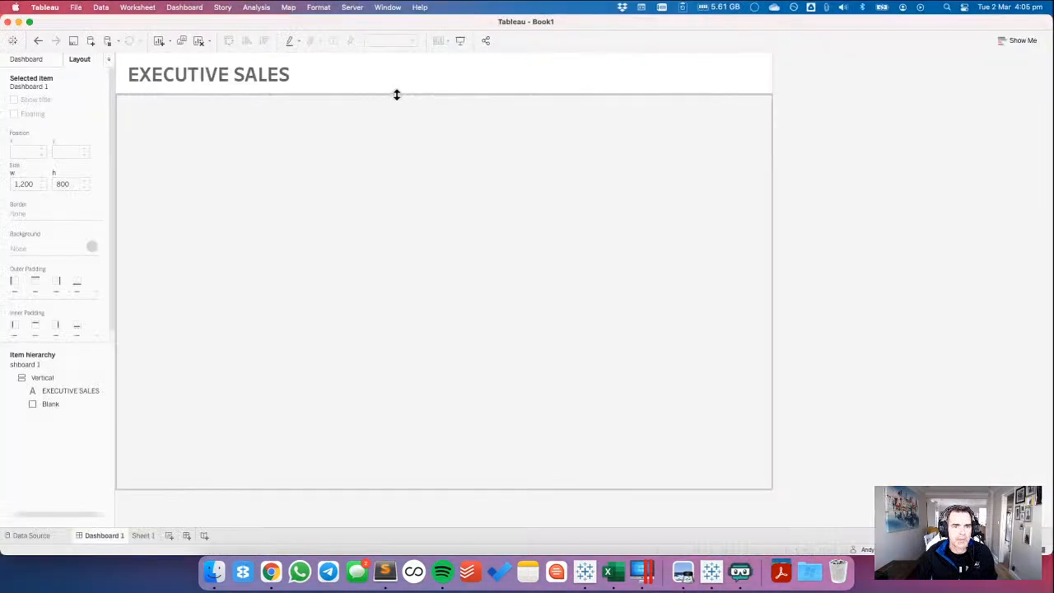
{"action": "left_click_drag", "start_coordinate": [396, 95], "coordinate": [397, 89]}
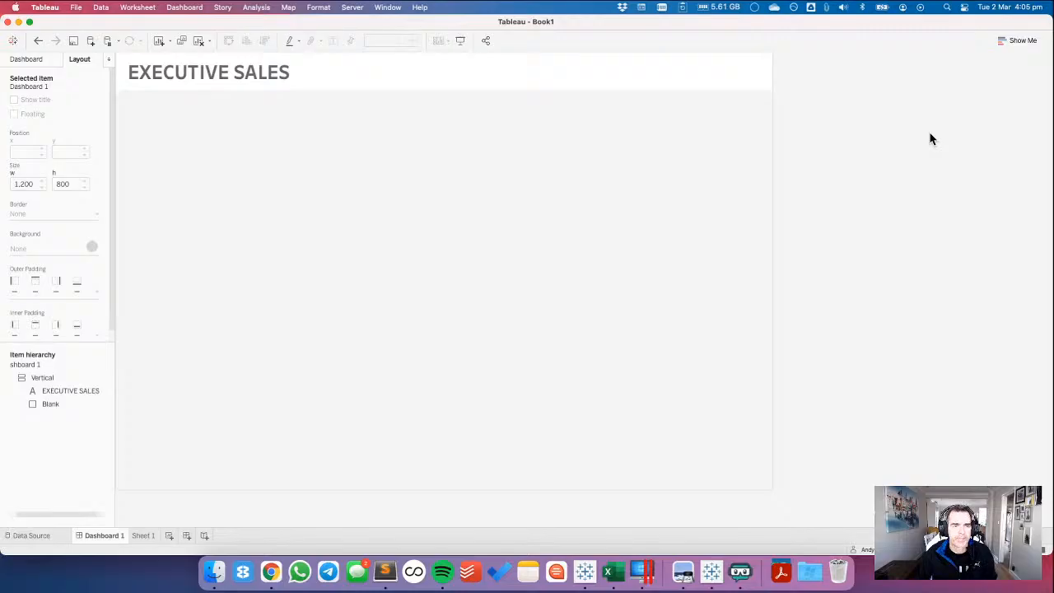
{"action": "key", "text": "super+Tab"}
{"action": "key", "text": "super+Tab"}
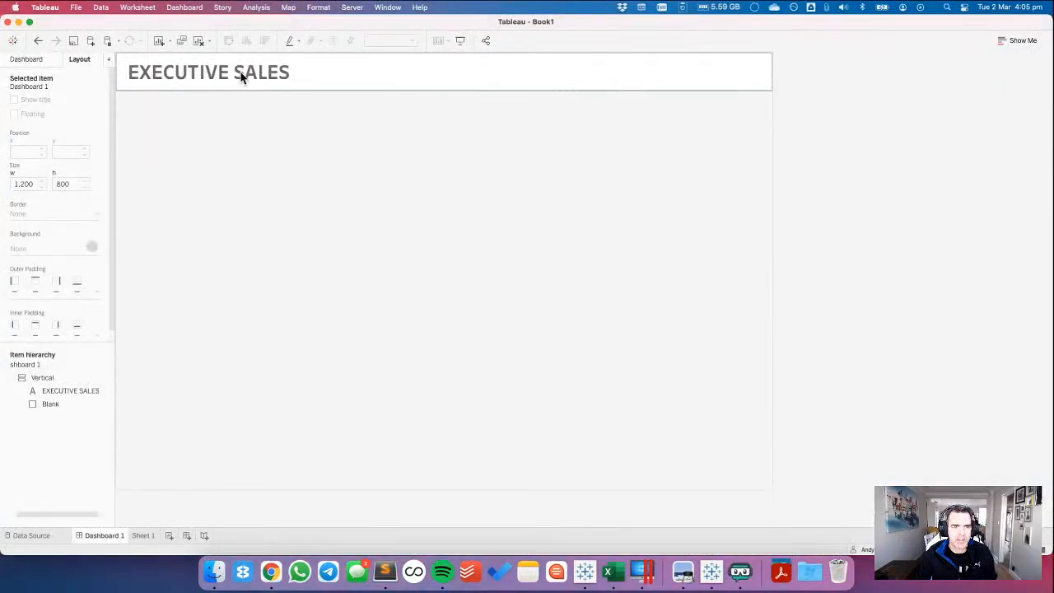
Change the EXECUTIVE SALES title text to a darker grey.
{"action": "double_click", "coordinate": [240, 75]}
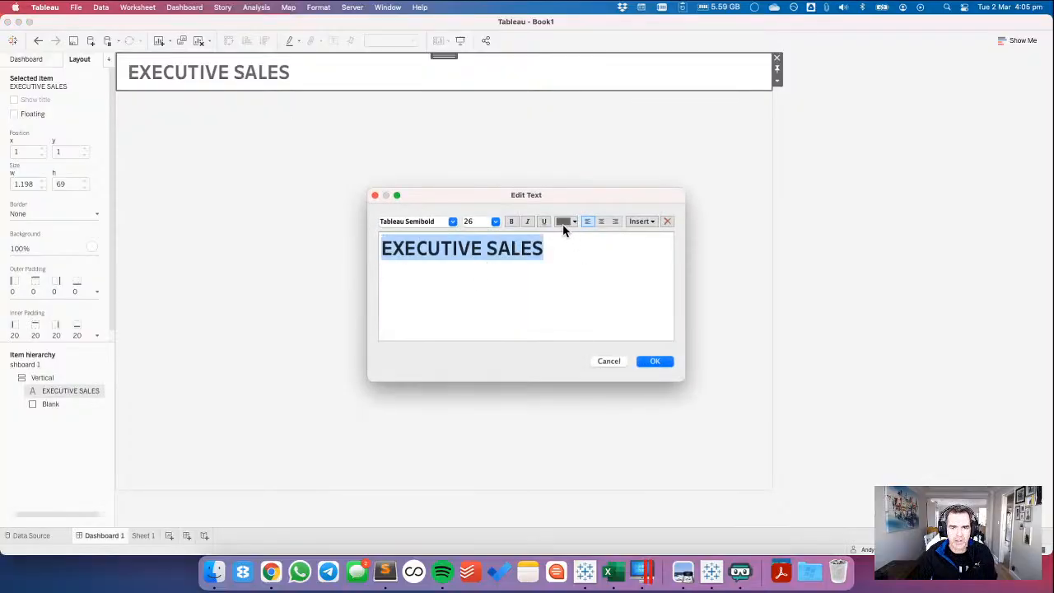
{"action": "left_click", "coordinate": [564, 221]}
{"action": "left_click", "coordinate": [562, 256]}
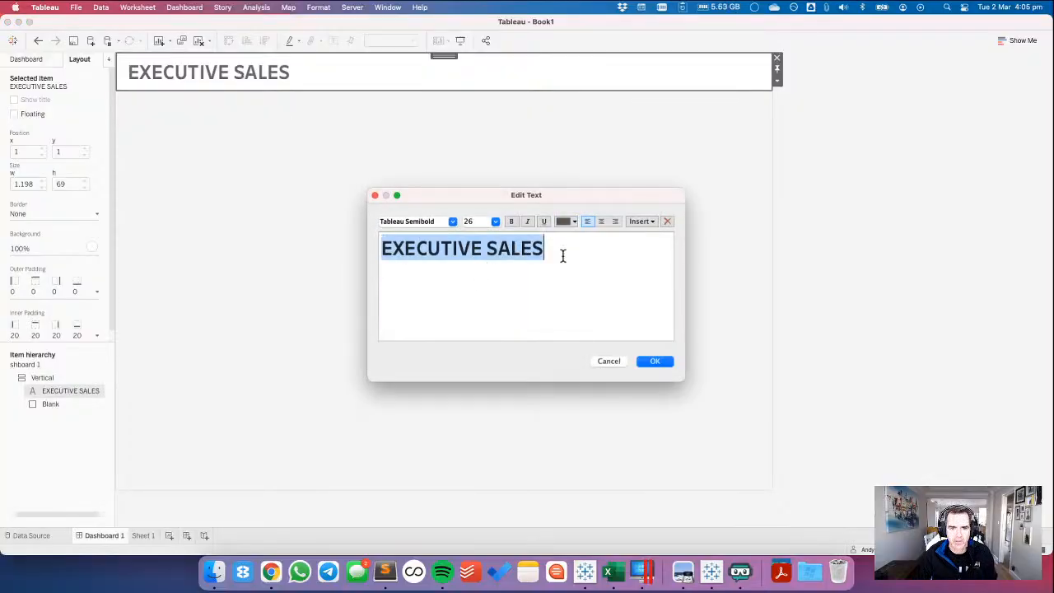
{"action": "left_click", "coordinate": [658, 362]}
{"action": "left_click", "coordinate": [830, 290]}
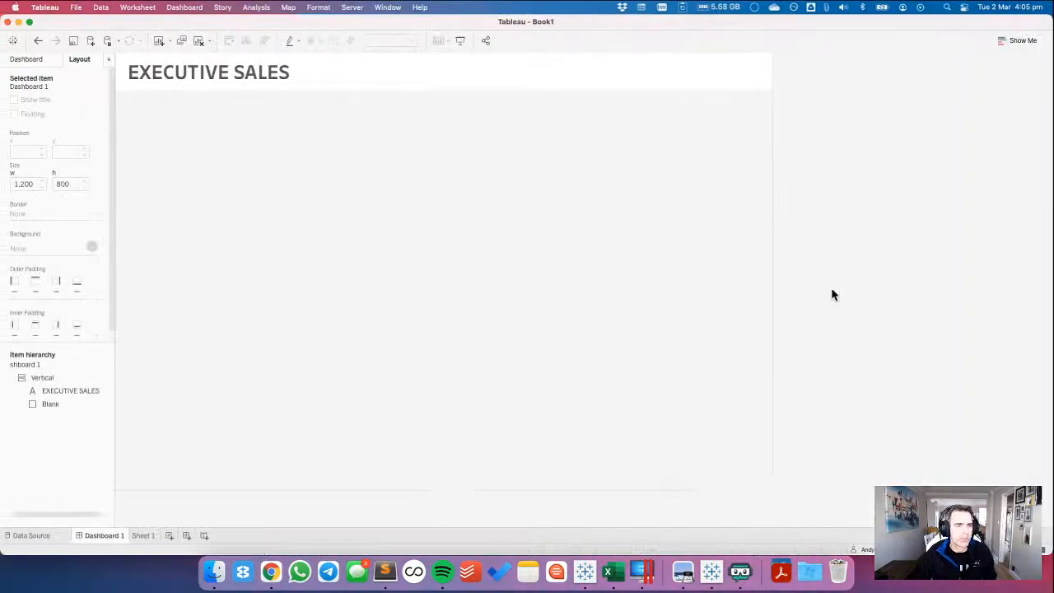
Check the padding requirements on the challenge page in Chrome and set the title's inner padding to 5 on all sides in Tableau.
{"action": "key", "text": "ctrl+Right"}
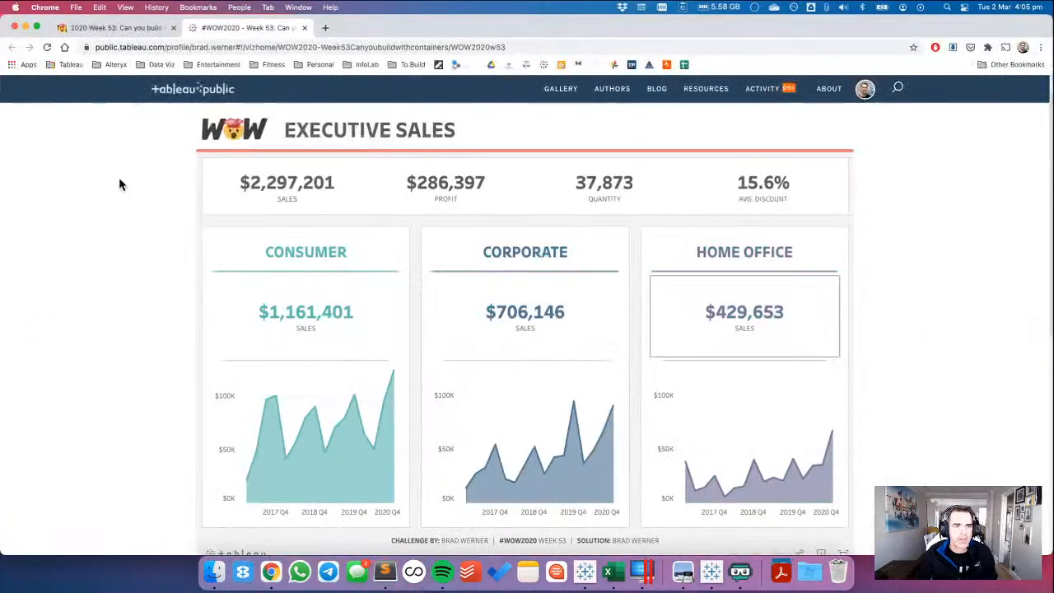
{"action": "left_click", "coordinate": [105, 27]}
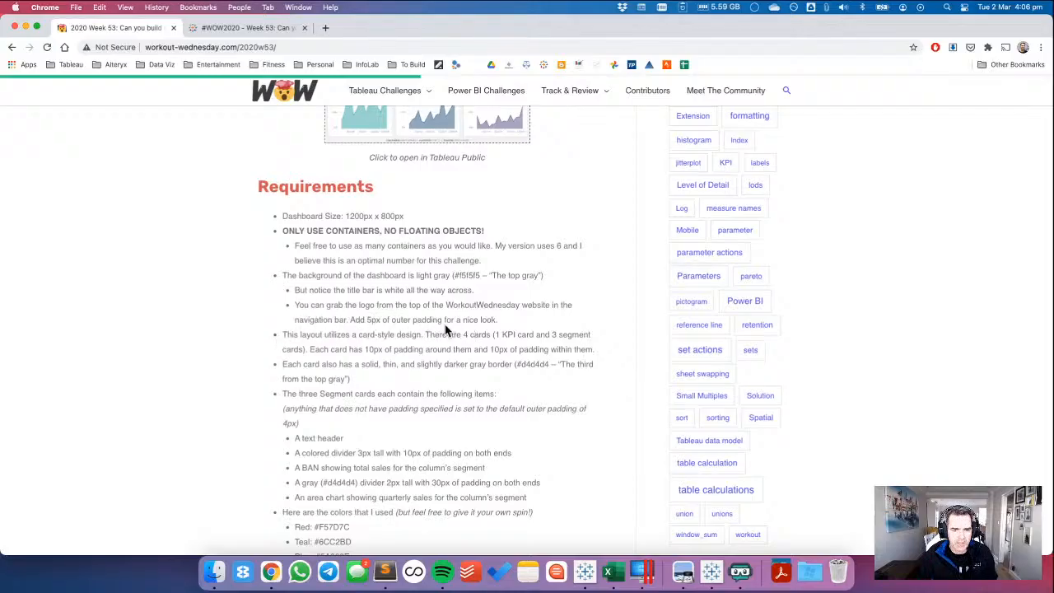
{"action": "key", "text": "ctrl+Left"}
{"action": "left_click", "coordinate": [184, 72]}
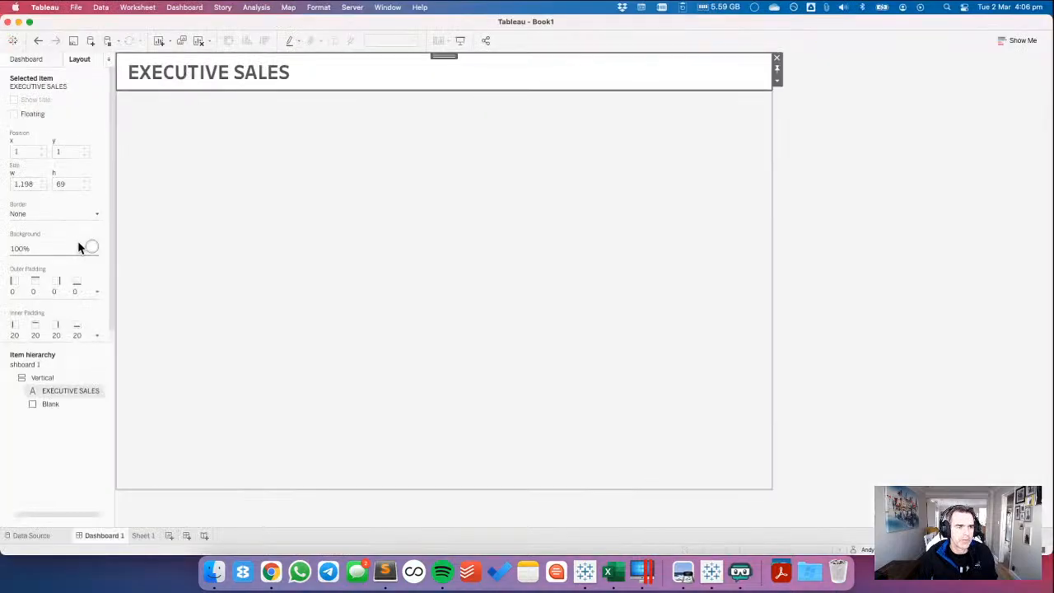
{"action": "left_click", "coordinate": [43, 342]}
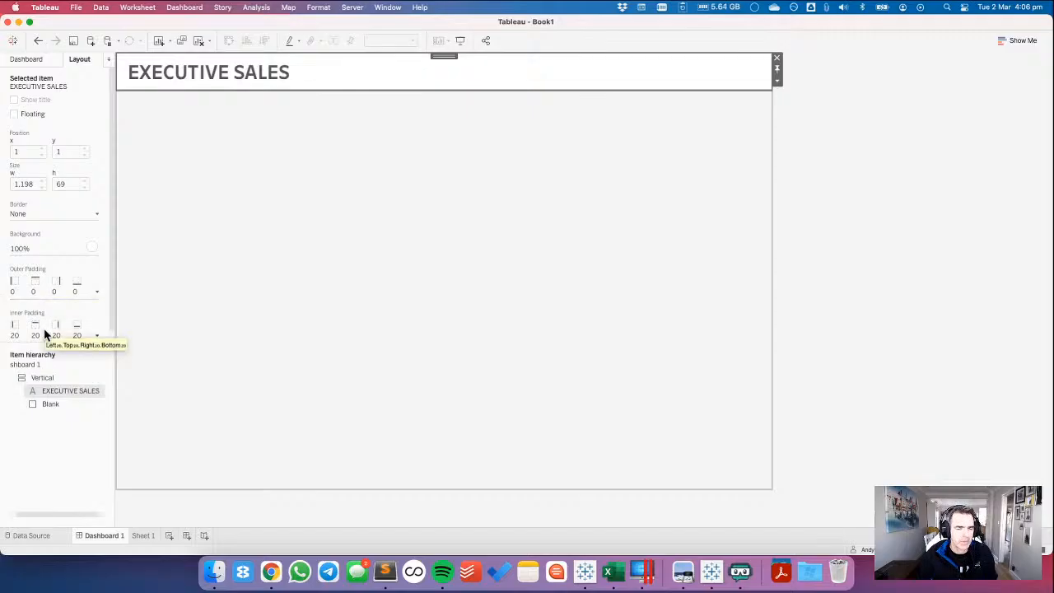
{"action": "key", "text": "super+Tab"}
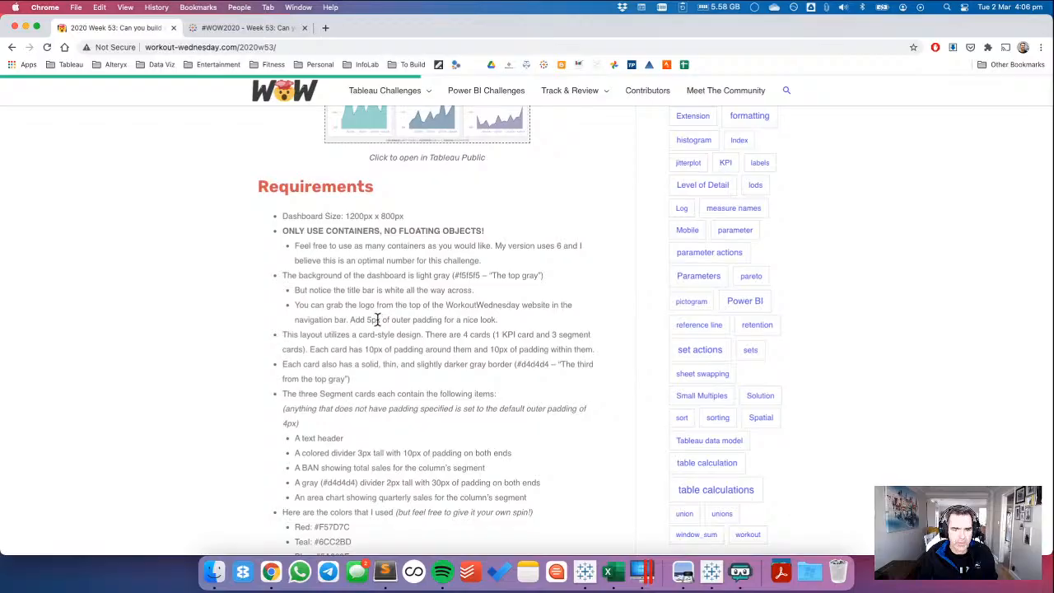
{"action": "key", "text": "super+Tab"}
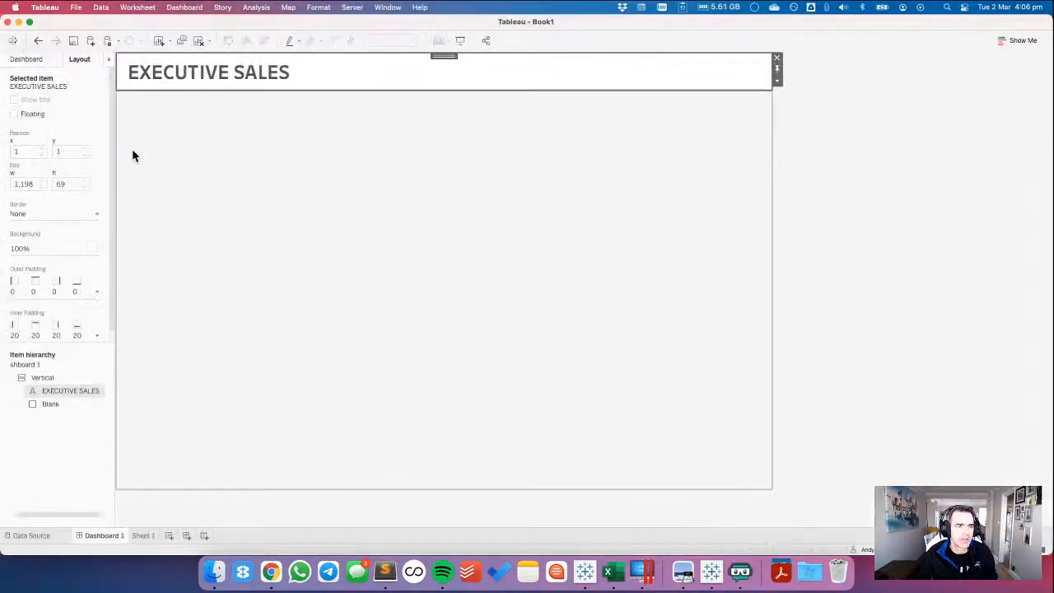
{"action": "left_click", "coordinate": [42, 338]}
{"action": "double_click", "coordinate": [63, 375]}
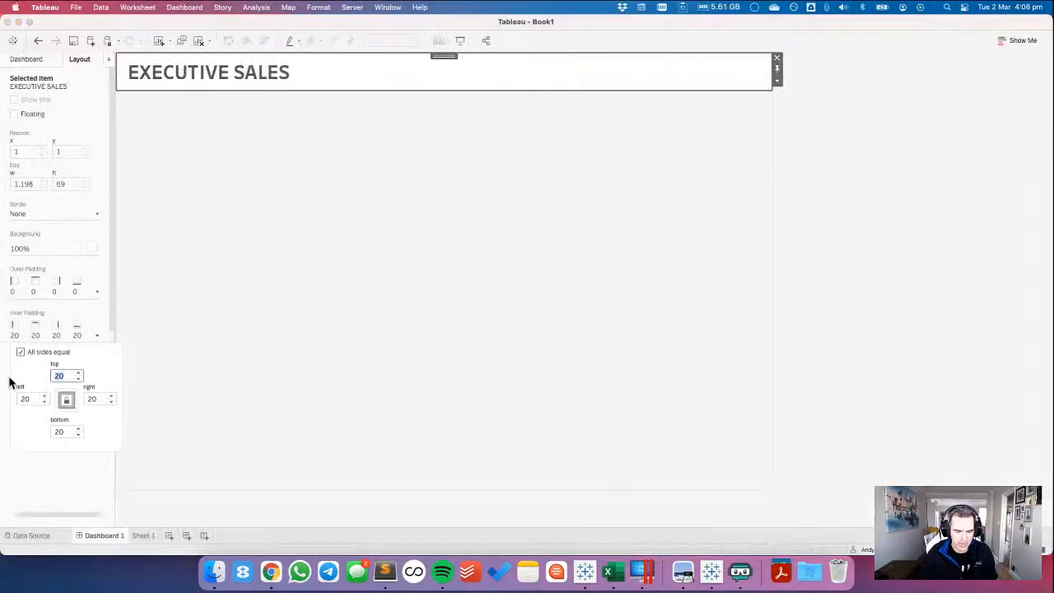
{"action": "type", "text": "5"}
{"action": "left_click", "coordinate": [865, 235]}
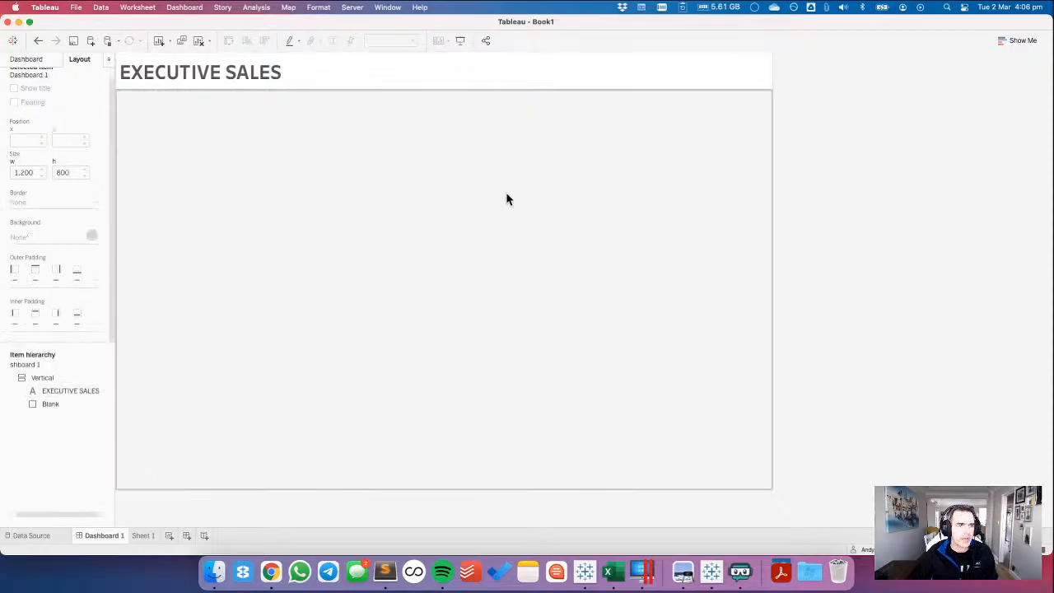
Add a blank object directly below the EXECUTIVE SALES title and set its height to 12 px.
{"action": "left_click", "coordinate": [29, 59]}
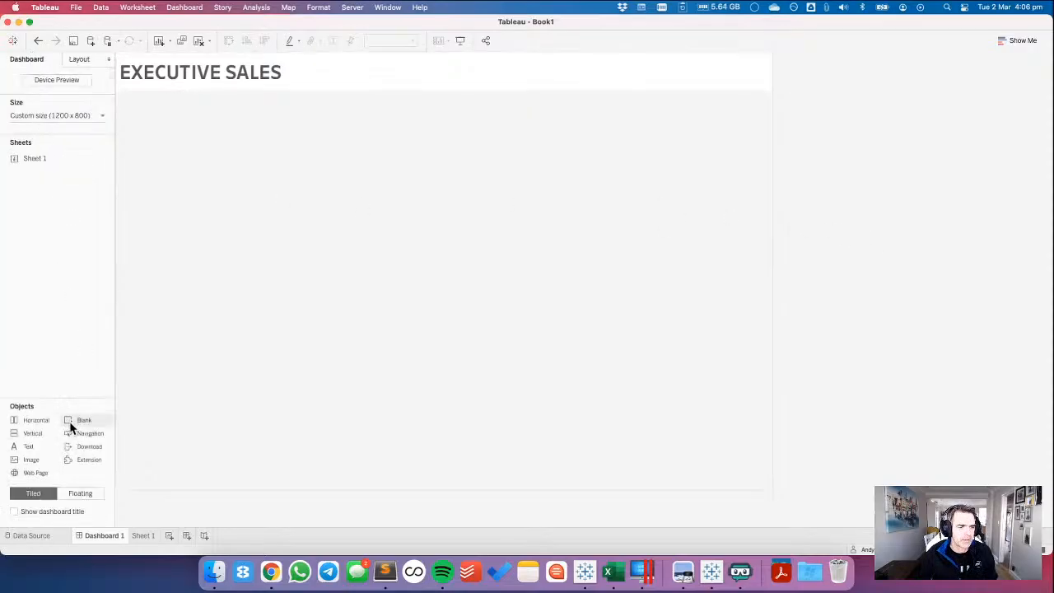
{"action": "left_click_drag", "start_coordinate": [71, 426], "coordinate": [235, 109]}
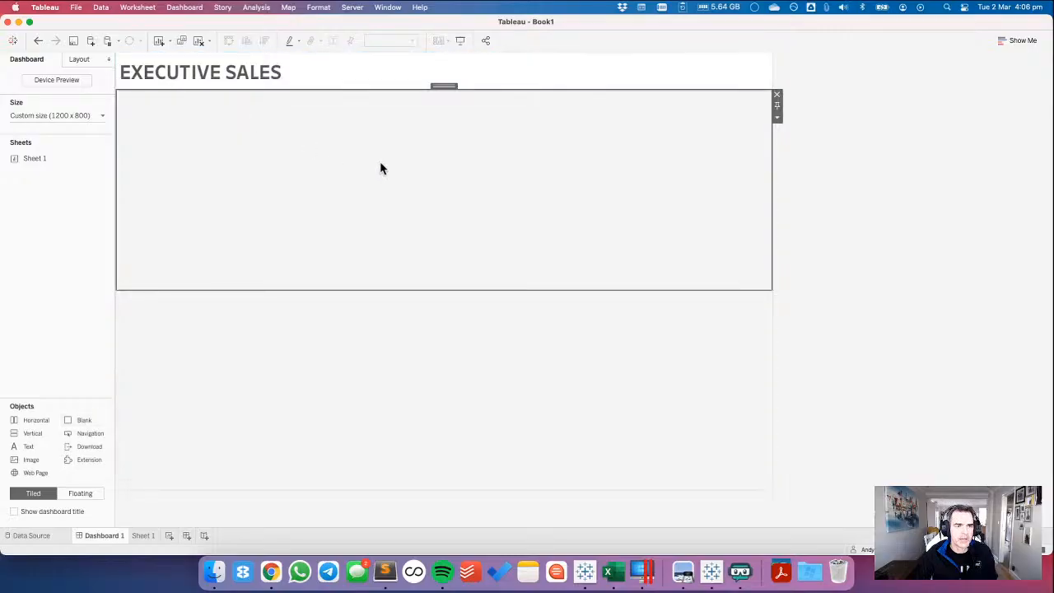
{"action": "left_click", "coordinate": [776, 118]}
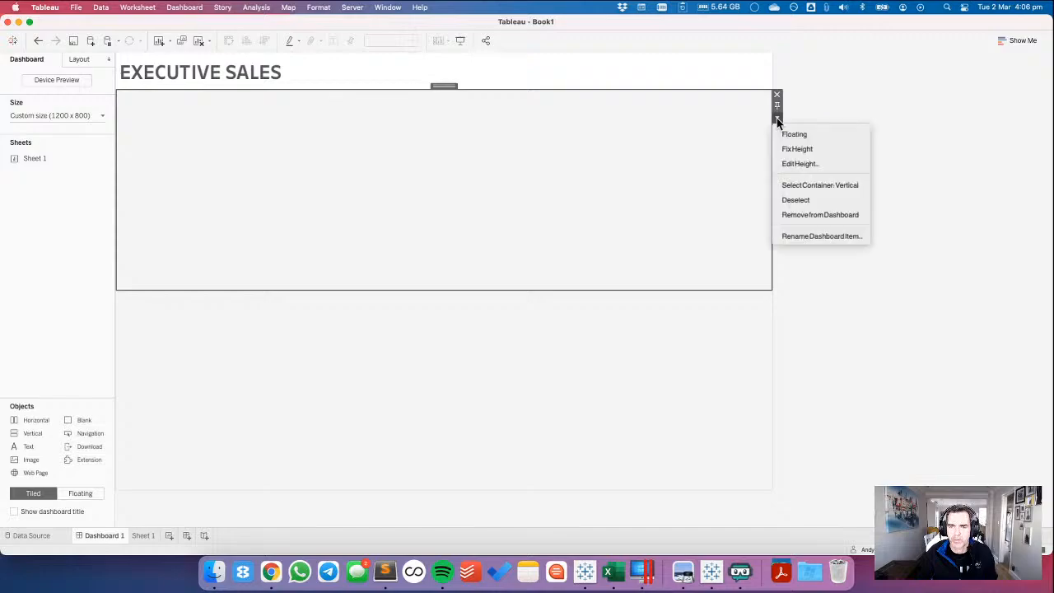
{"action": "left_click", "coordinate": [791, 164]}
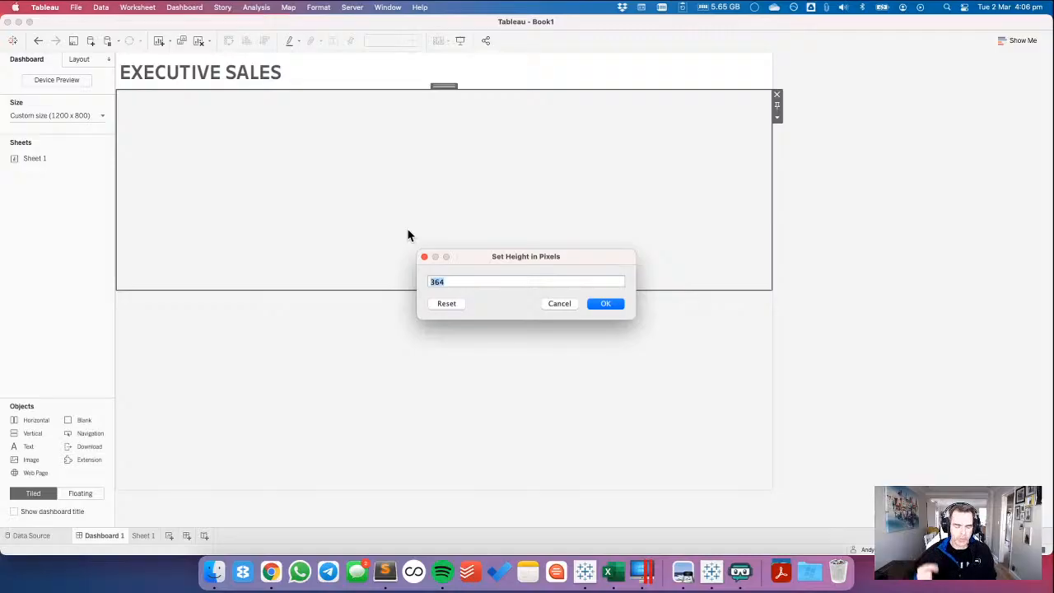
{"action": "type", "text": "10"}
{"action": "left_click", "coordinate": [617, 303]}
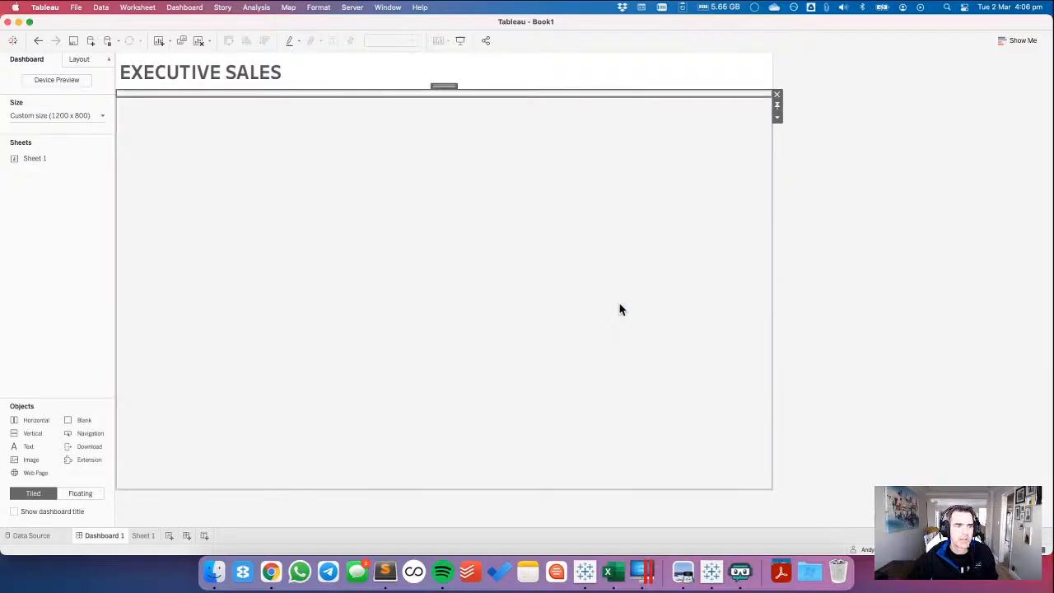
Find the colour list in the challenge page's requirements in Chrome and copy the red hex code F57D7C.
{"action": "left_click", "coordinate": [79, 59]}
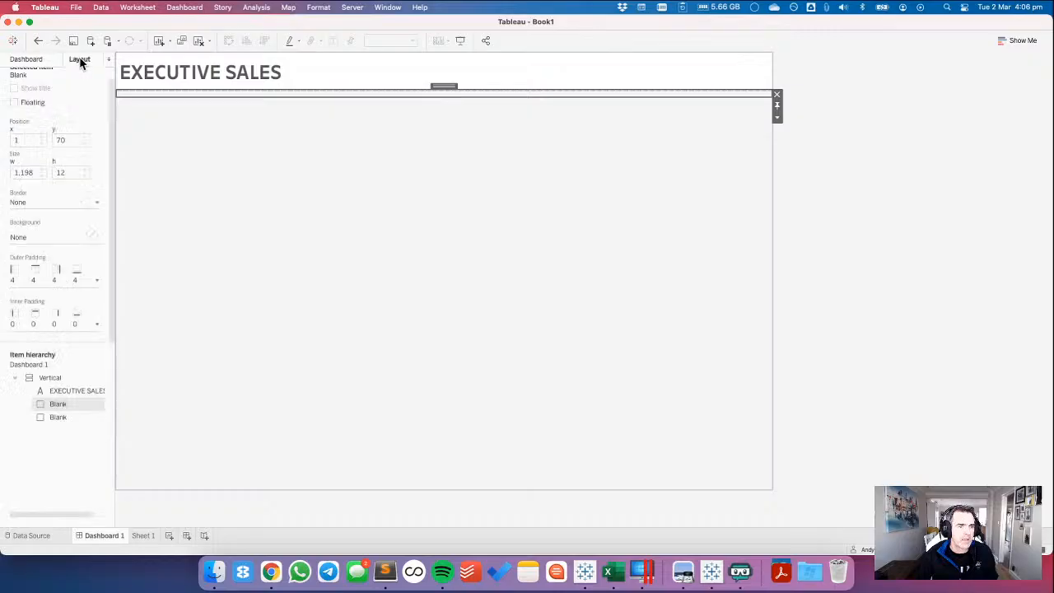
{"action": "key", "text": "super+Tab"}
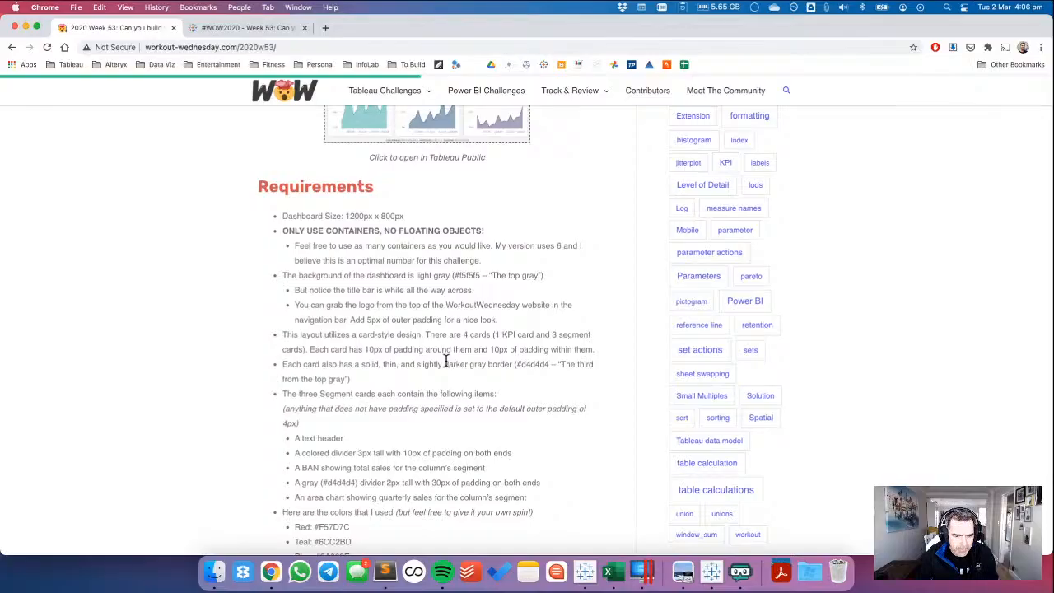
{"action": "scroll", "coordinate": [408, 432], "scroll_direction": "down", "scroll_amount": 3}
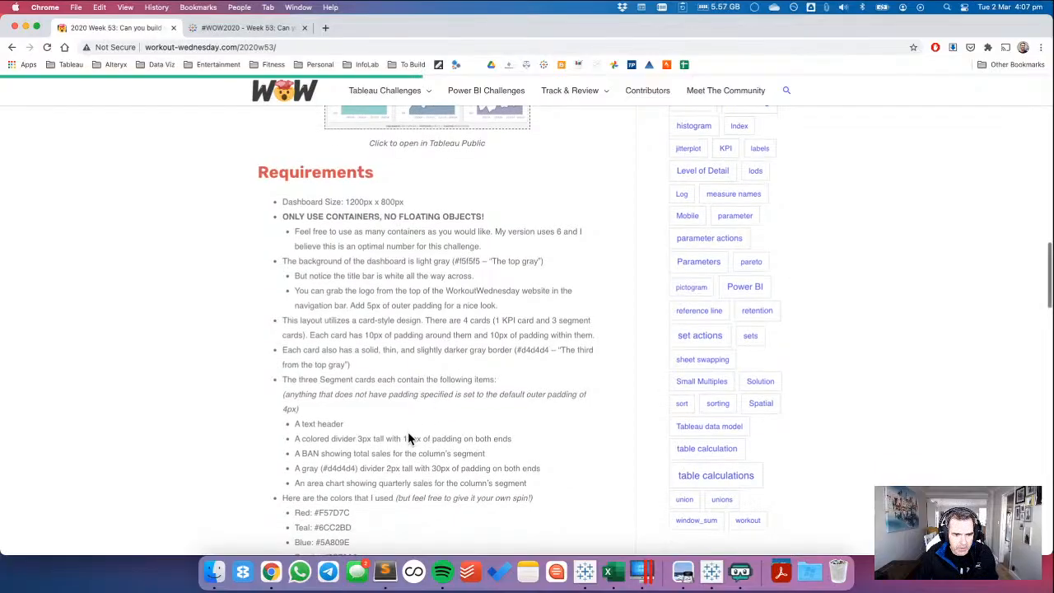
{"action": "scroll", "coordinate": [409, 434], "scroll_direction": "up", "scroll_amount": 5}
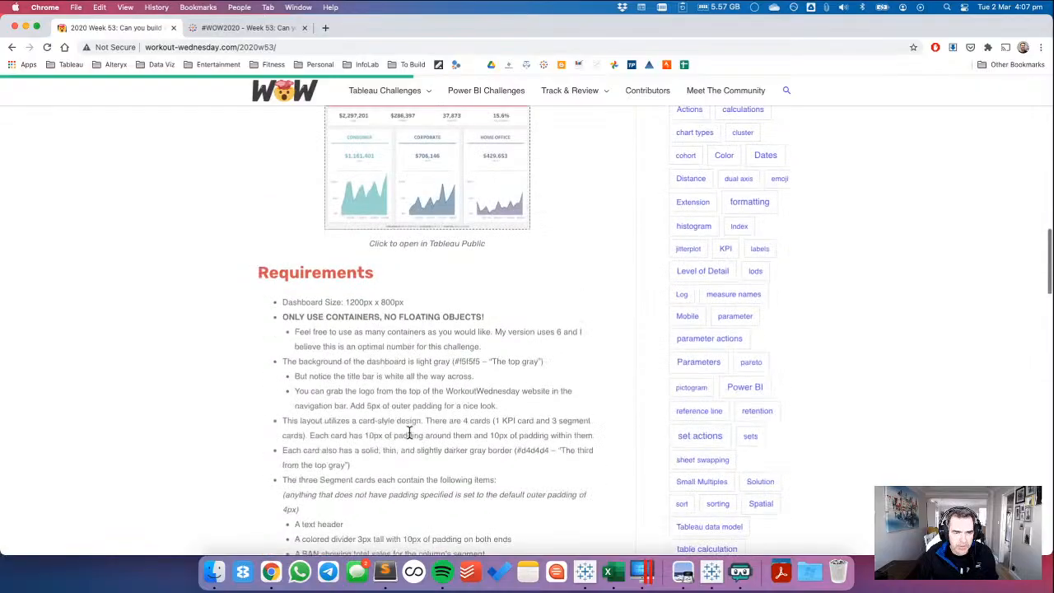
{"action": "left_click", "coordinate": [247, 28]}
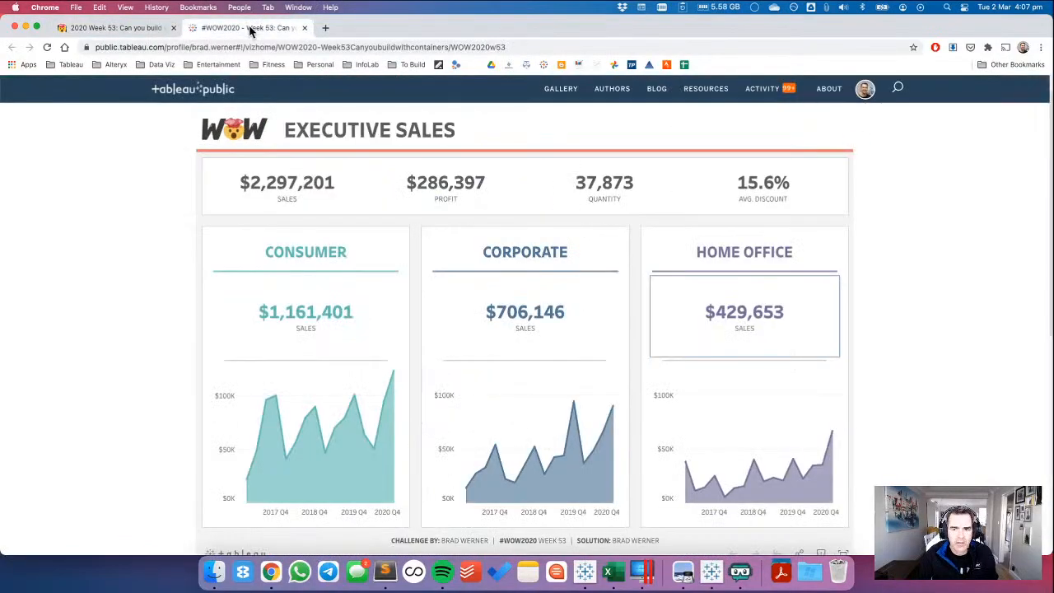
{"action": "left_click", "coordinate": [90, 28]}
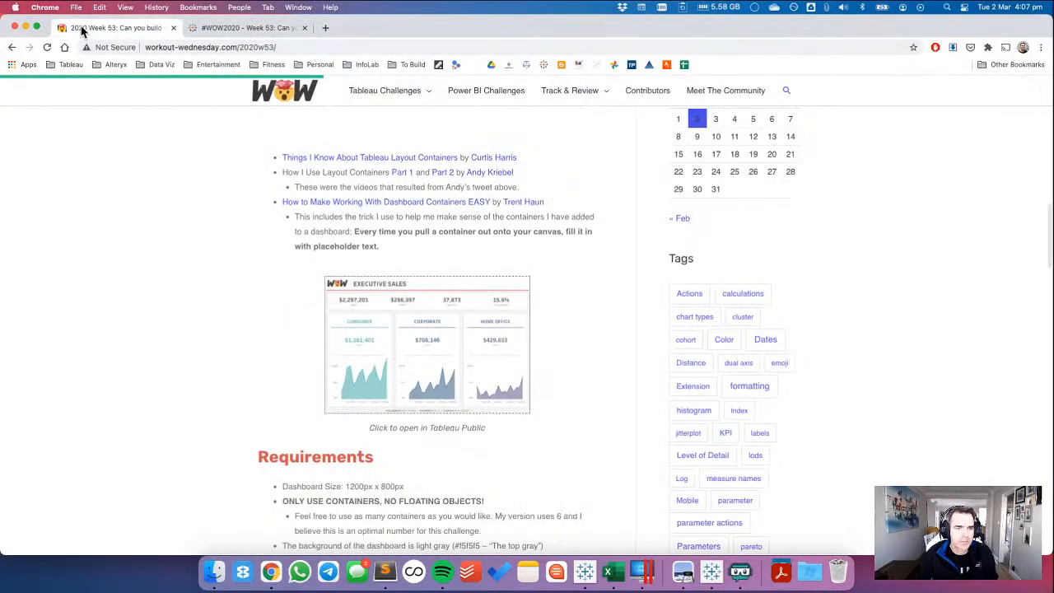
{"action": "scroll", "coordinate": [575, 373], "scroll_direction": "down", "scroll_amount": 8}
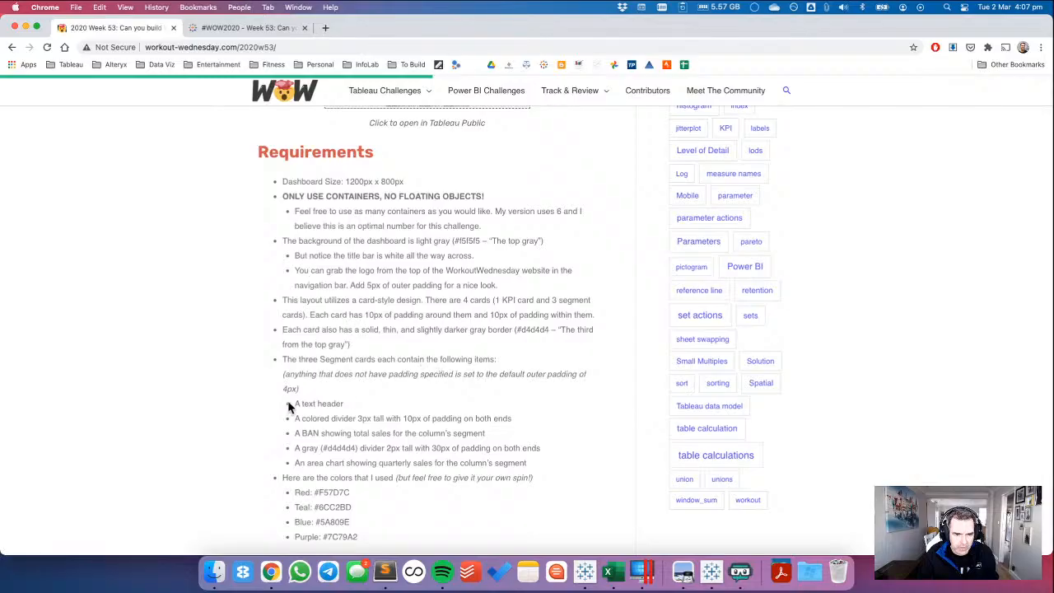
{"action": "scroll", "coordinate": [292, 406], "scroll_direction": "down", "scroll_amount": 3}
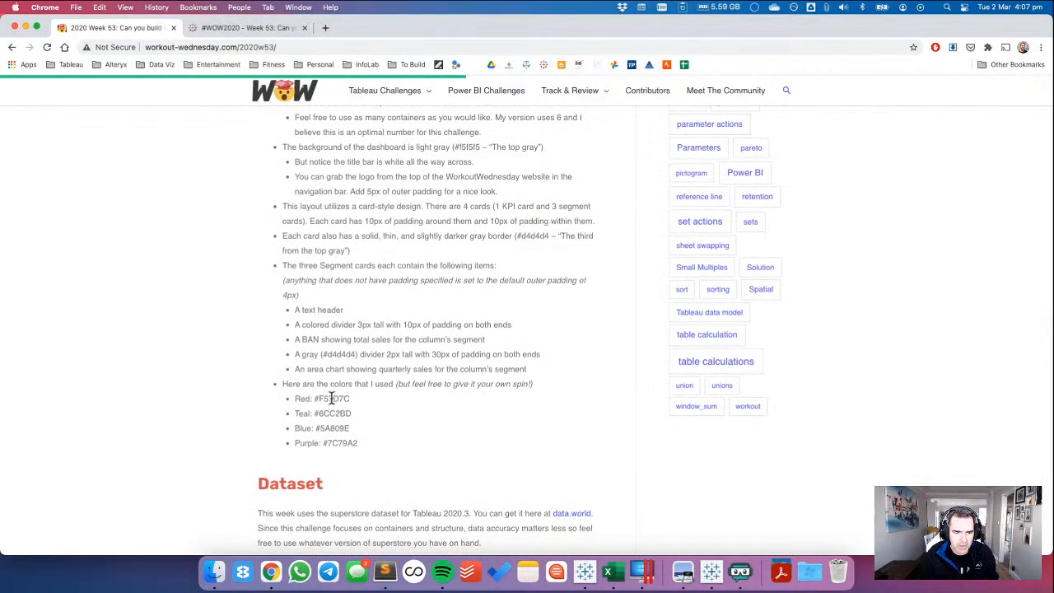
{"action": "double_click", "coordinate": [332, 399]}
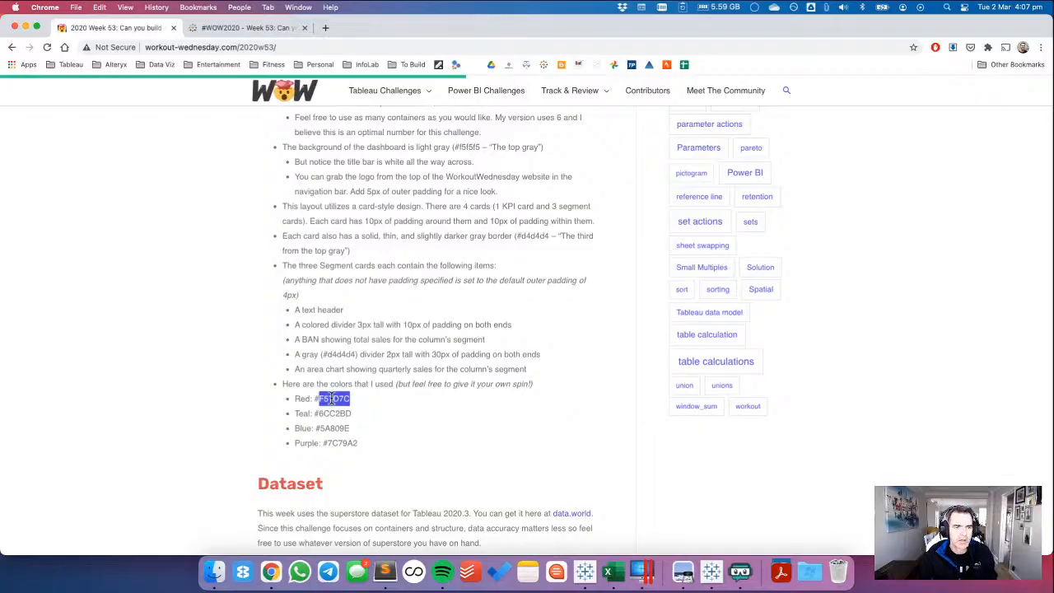
Give the thin blank below the title a background in the custom colour F57D7C in Tableau.
{"action": "key", "text": "super+Tab"}
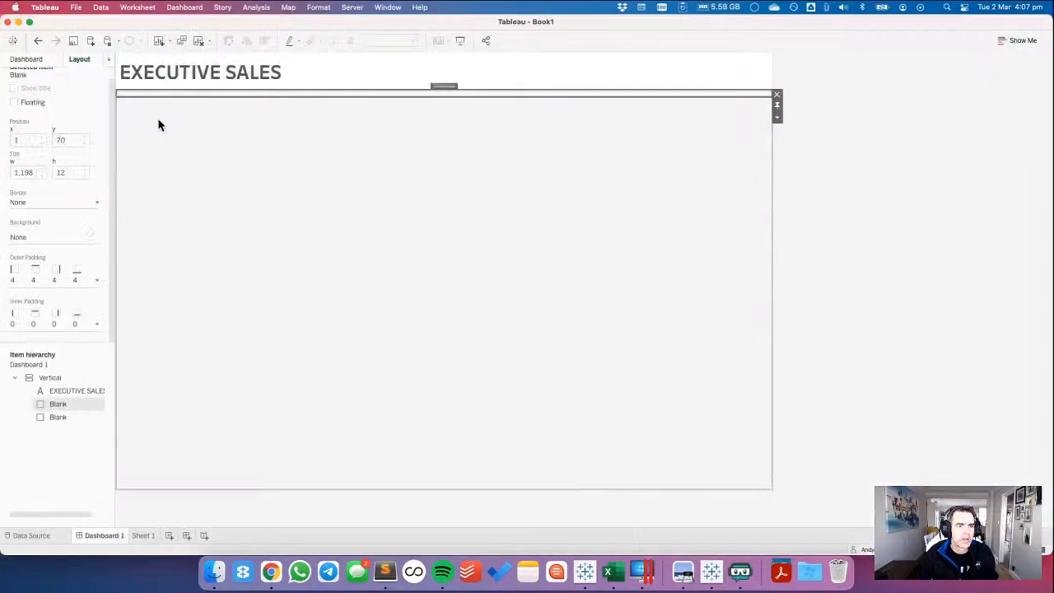
{"action": "left_click", "coordinate": [34, 238]}
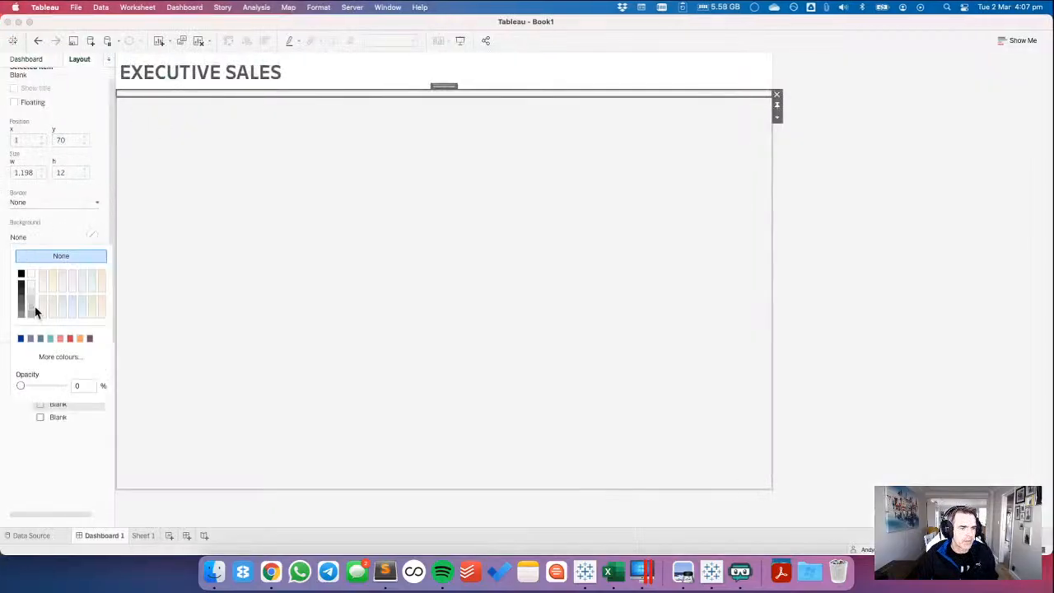
{"action": "left_click", "coordinate": [59, 357]}
{"action": "double_click", "coordinate": [431, 313]}
{"action": "key", "text": "cmd+v"}
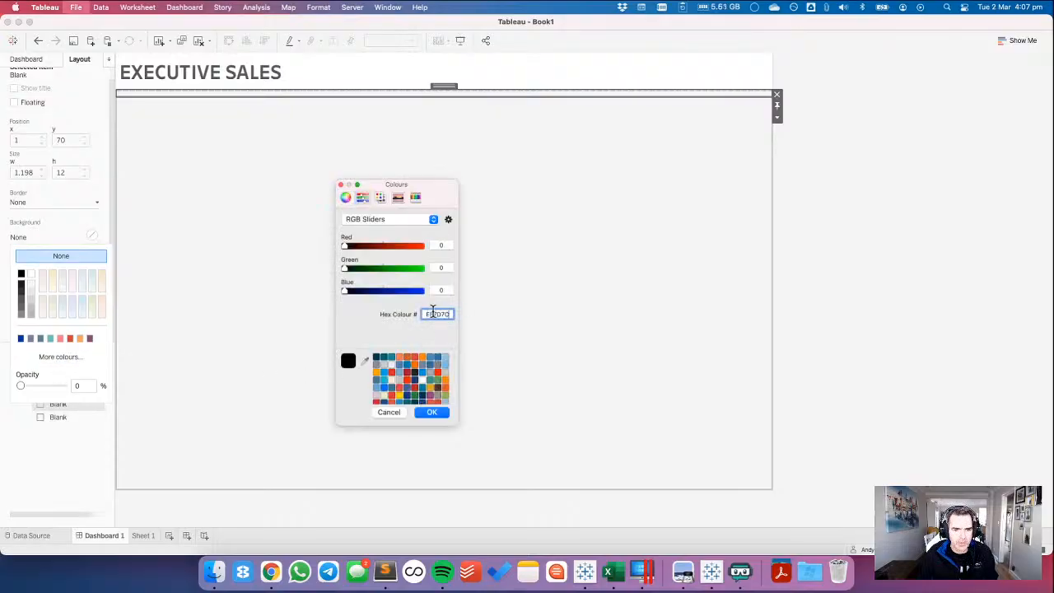
{"action": "left_click", "coordinate": [432, 412]}
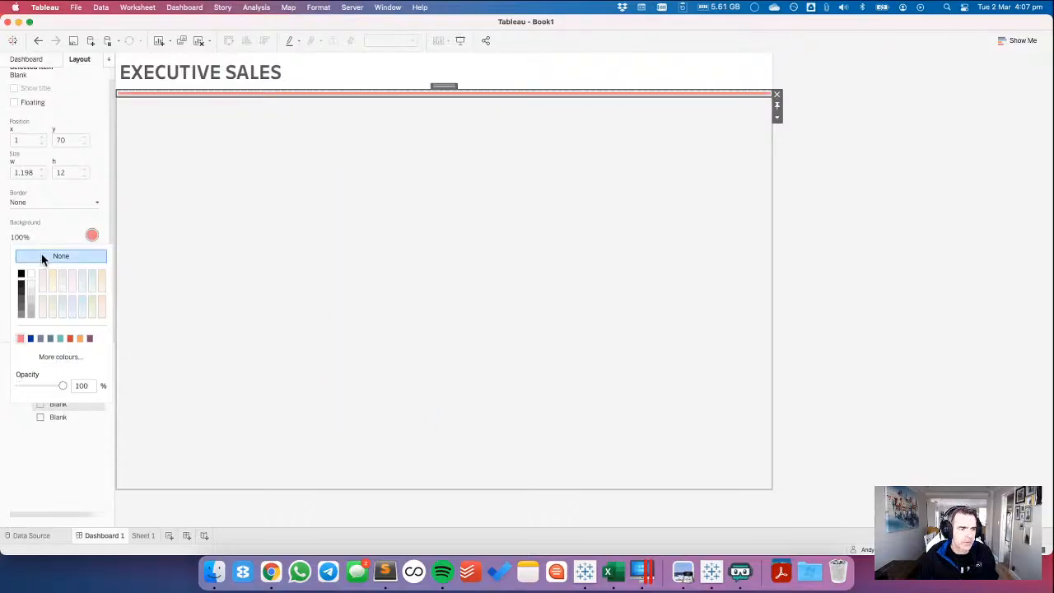
{"action": "left_click", "coordinate": [33, 195]}
{"action": "left_click", "coordinate": [888, 139]}
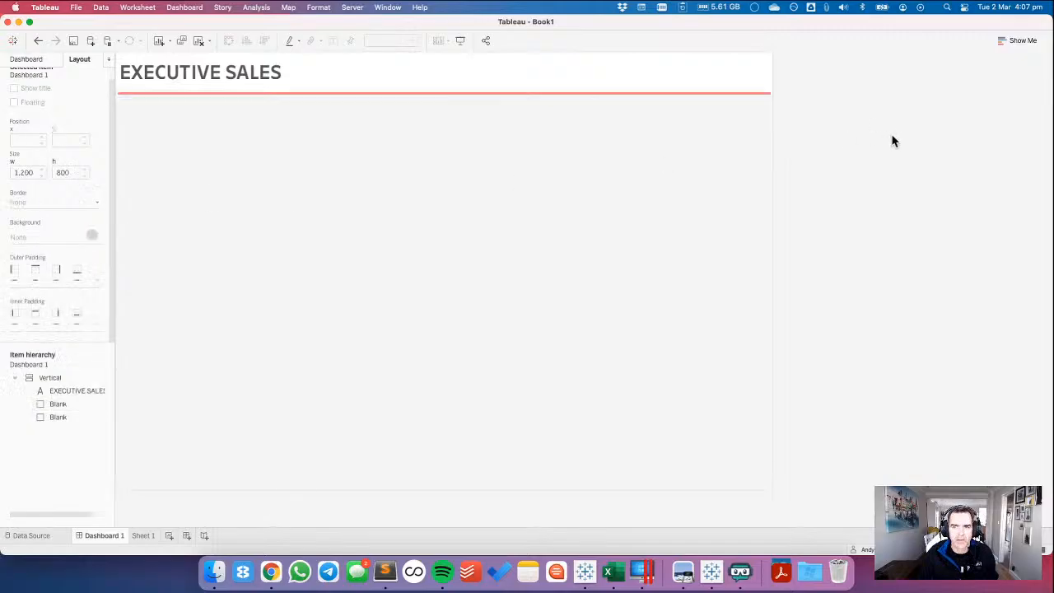
Remove the outer padding on all sides of the red divider so the line spans the full dashboard width.
{"action": "left_click", "coordinate": [671, 96]}
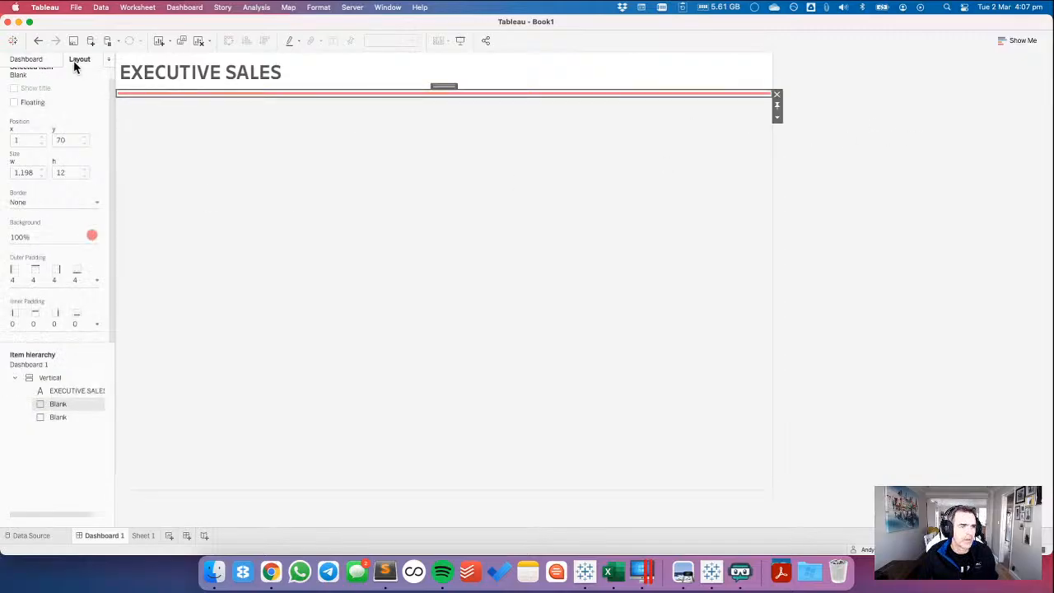
{"action": "left_click", "coordinate": [13, 274]}
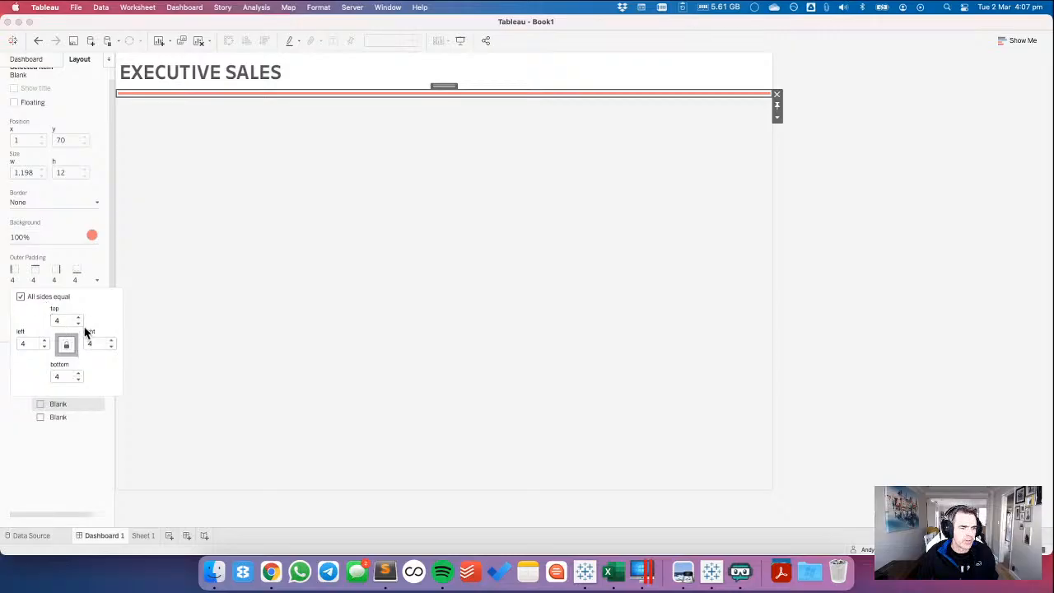
{"action": "left_click", "coordinate": [78, 322]}
{"action": "left_click", "coordinate": [79, 321]}
{"action": "left_click", "coordinate": [78, 322]}
{"action": "left_click", "coordinate": [78, 322]}
{"action": "left_click", "coordinate": [871, 238]}
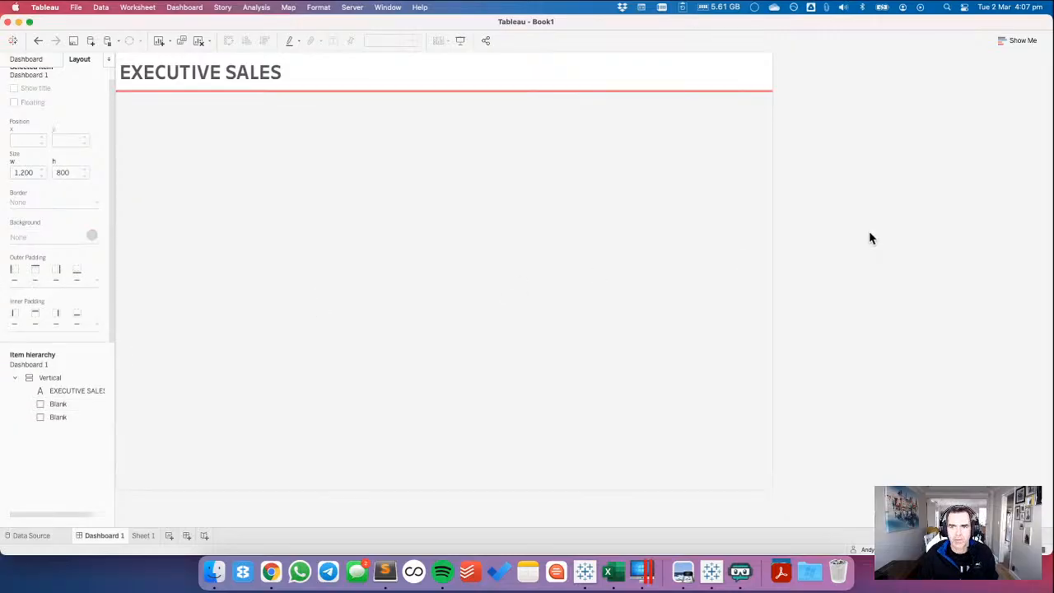
Review the challenge requirements in Chrome and examine the KPI row in the reference Tableau Public dashboard.
{"action": "key", "text": "super+Tab"}
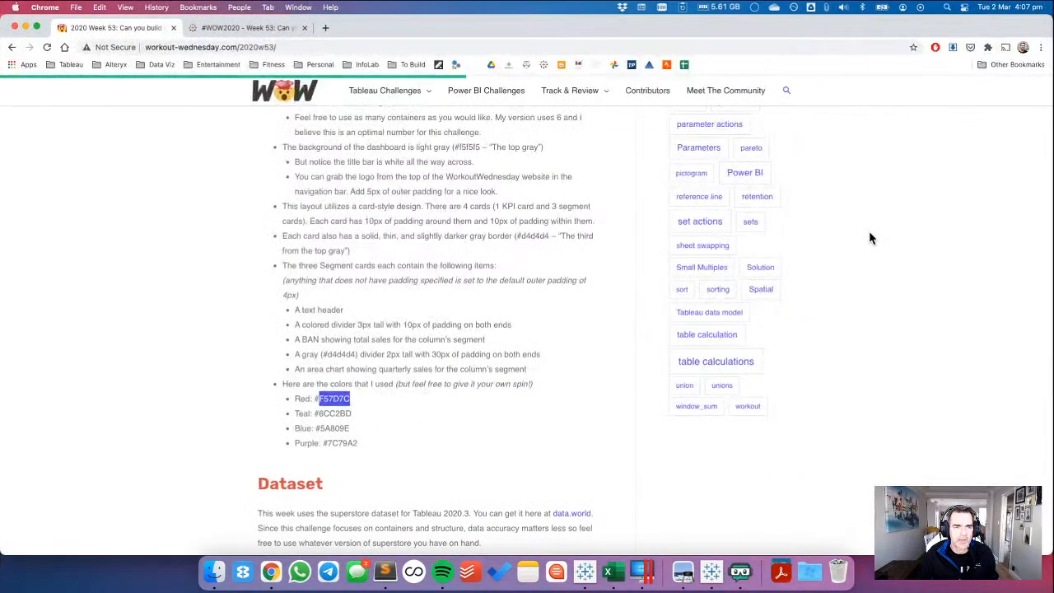
{"action": "scroll", "coordinate": [383, 244], "scroll_direction": "up", "scroll_amount": 7}
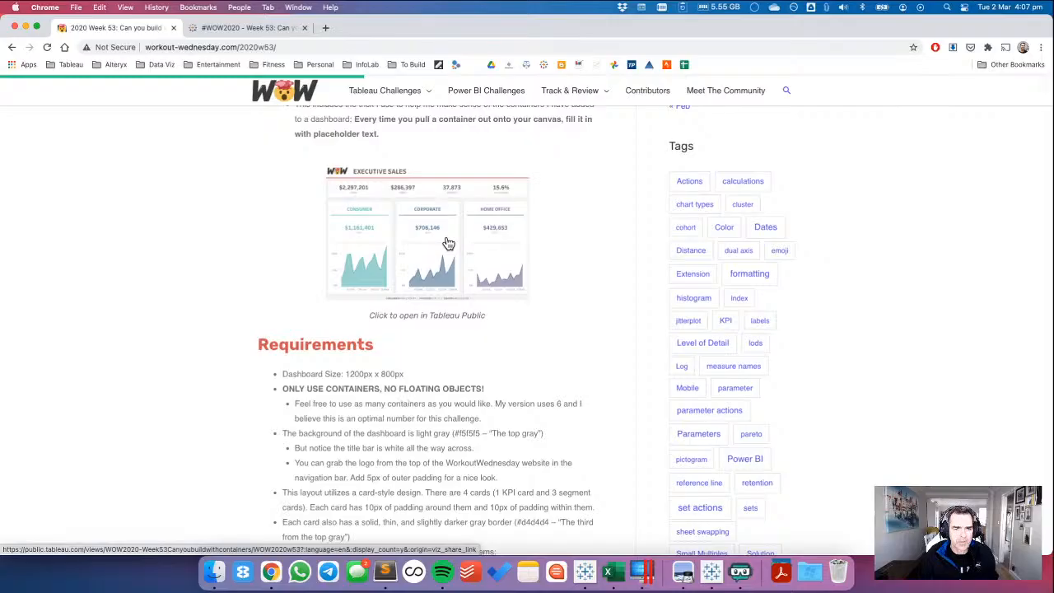
{"action": "scroll", "coordinate": [448, 243], "scroll_direction": "down", "scroll_amount": 10}
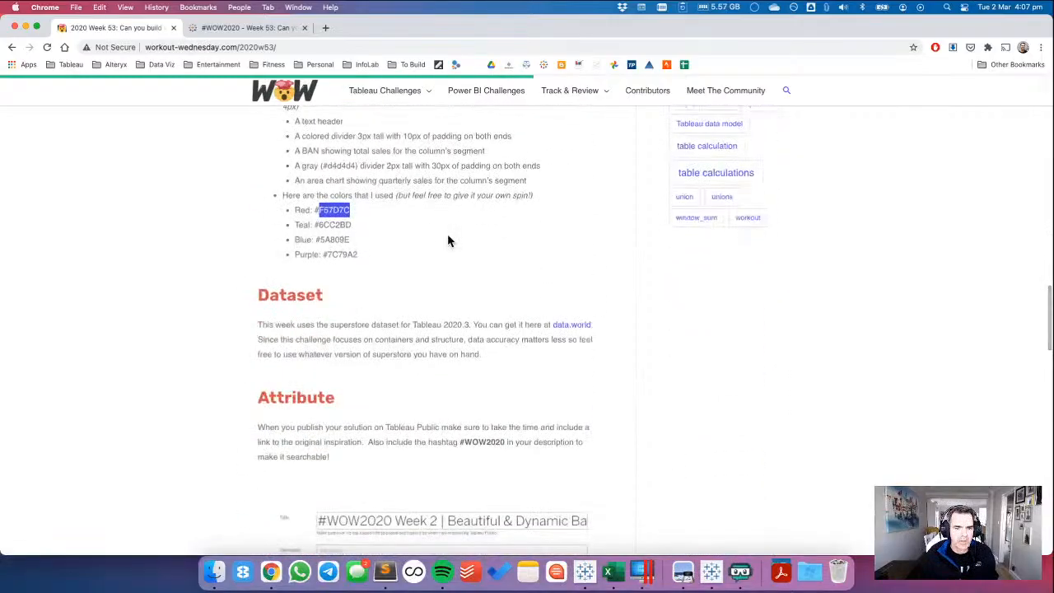
{"action": "scroll", "coordinate": [447, 240], "scroll_direction": "up", "scroll_amount": 6}
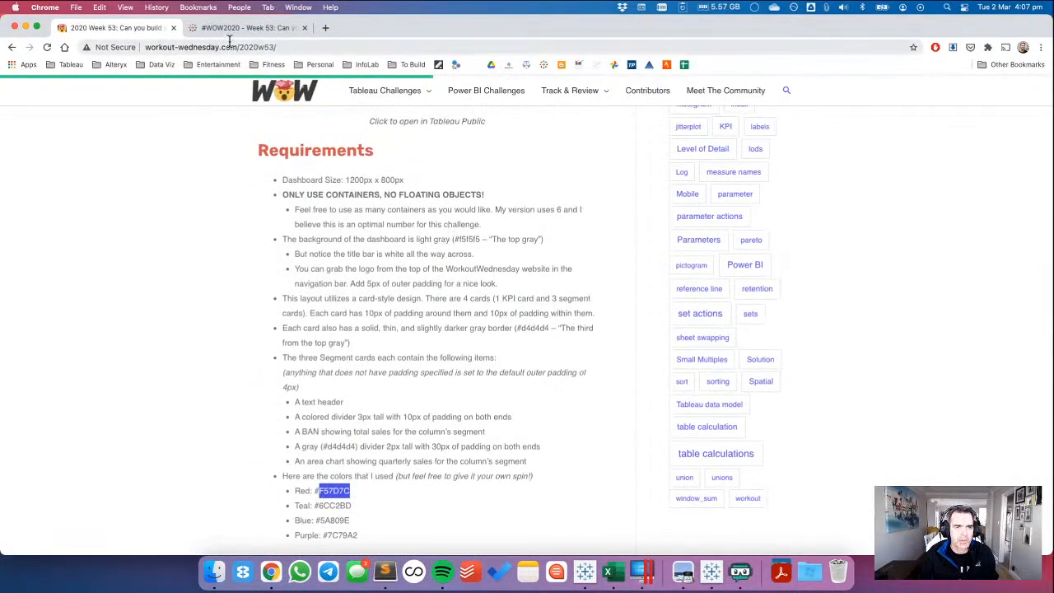
{"action": "left_click", "coordinate": [239, 27]}
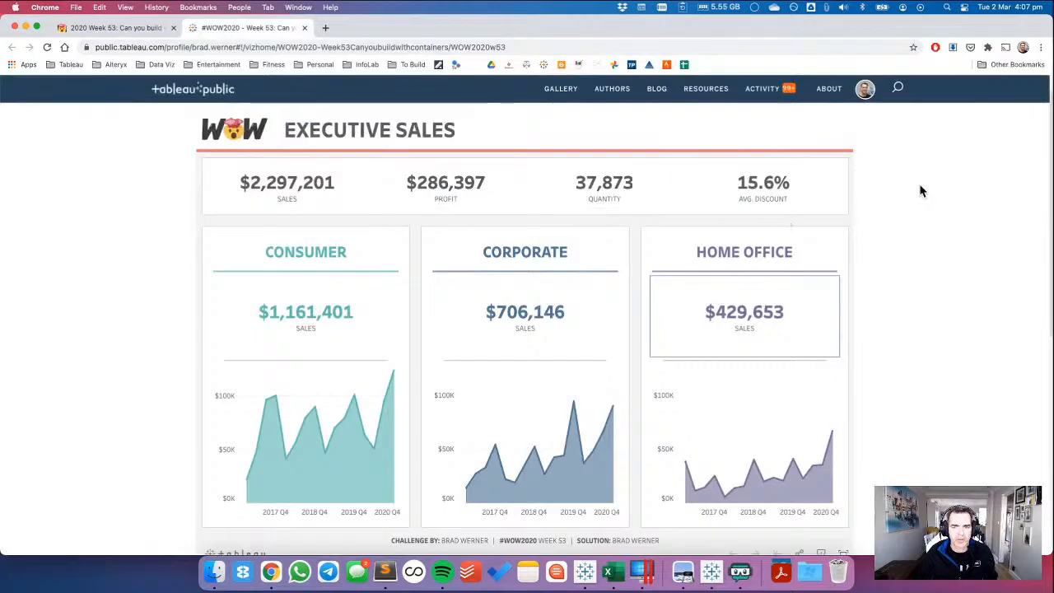
{"action": "key", "text": "ctrl+Left"}
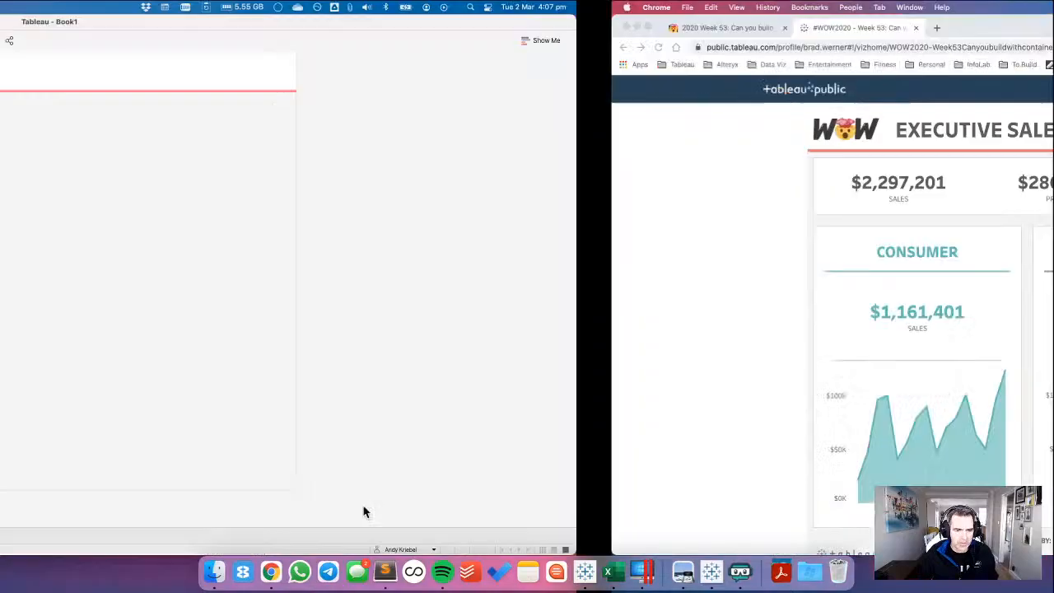
Build a text table on Sheet 1 in Tableau with the measures Sales, Profit and Quantity, in that order.
{"action": "left_click", "coordinate": [145, 536]}
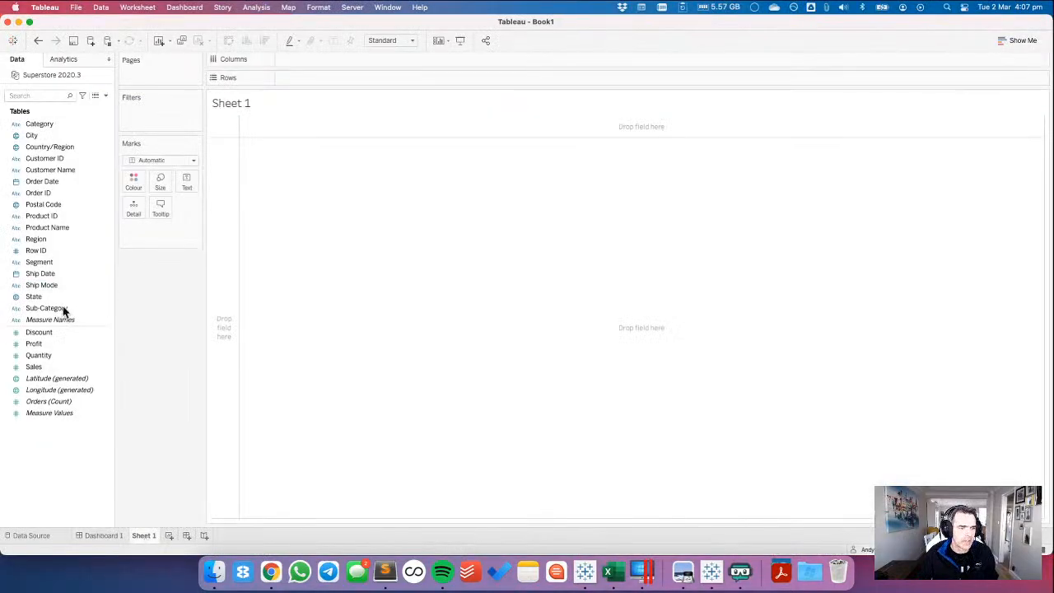
{"action": "left_click_drag", "start_coordinate": [66, 366], "coordinate": [188, 182]}
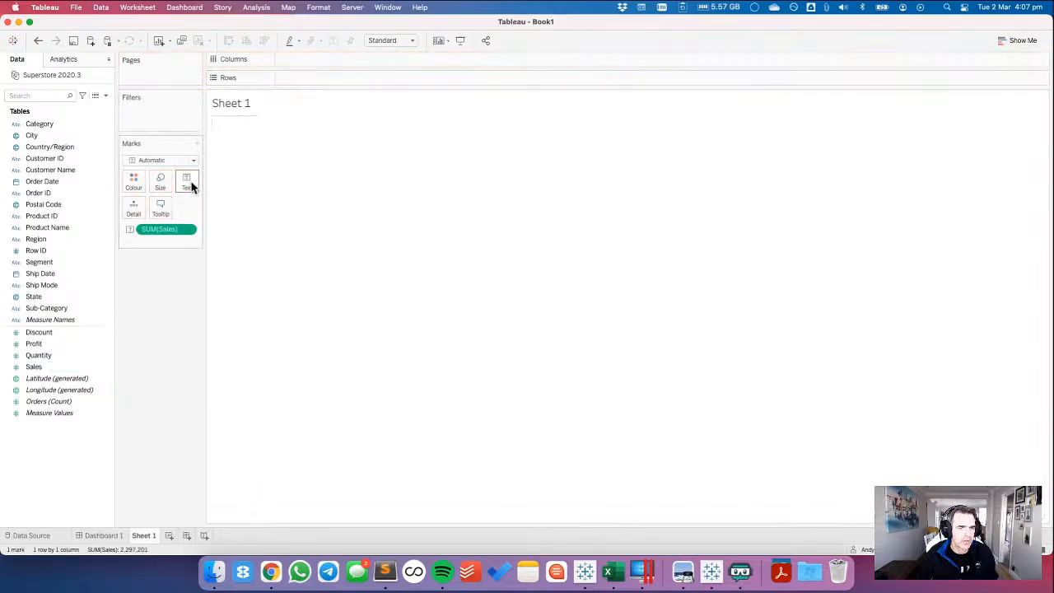
{"action": "key", "text": "super+Tab"}
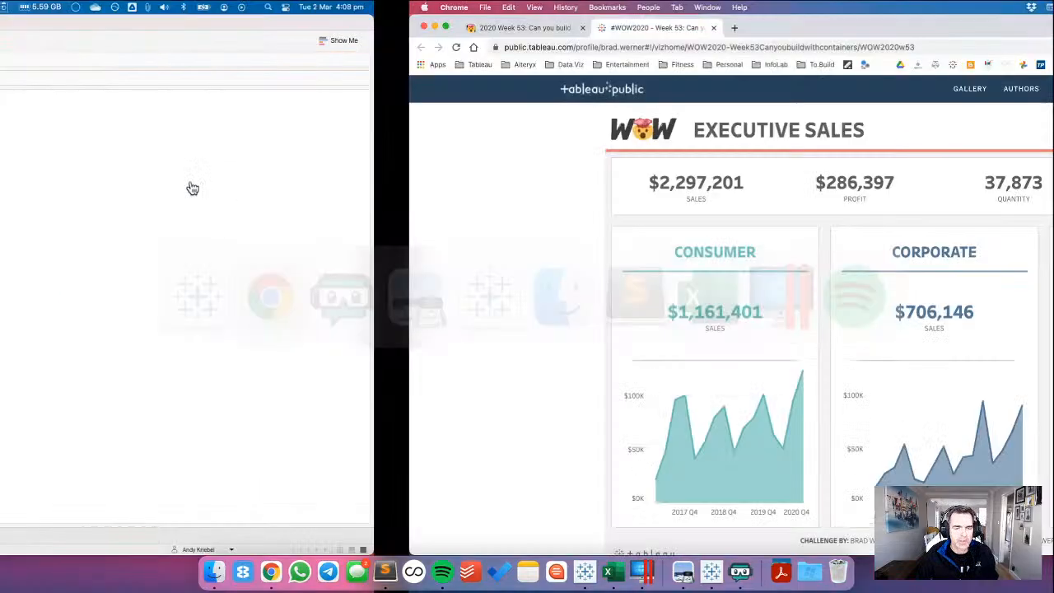
{"action": "key", "text": "super+Tab"}
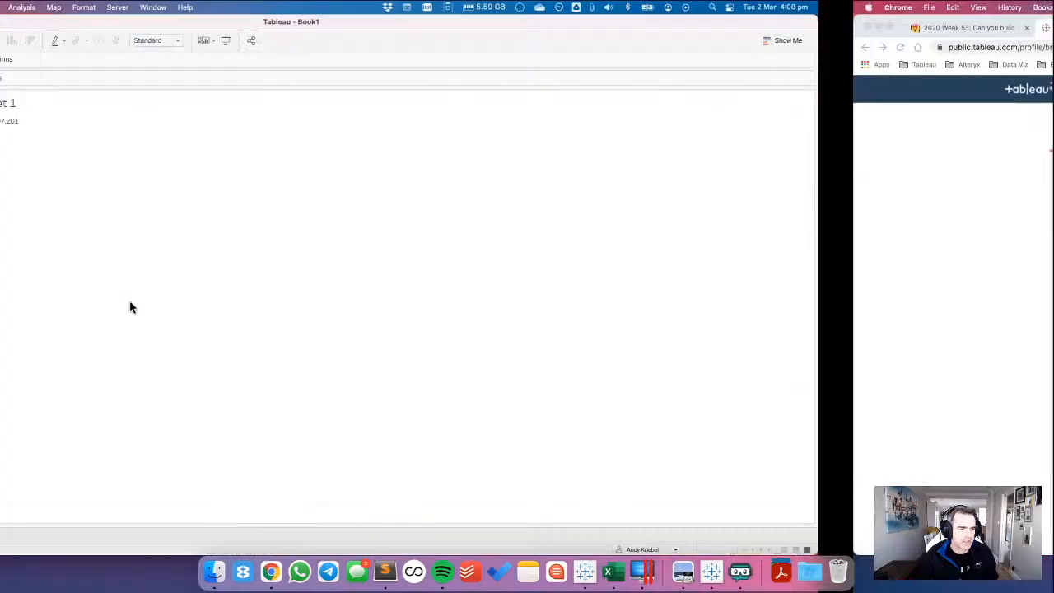
{"action": "left_click_drag", "start_coordinate": [51, 348], "coordinate": [240, 125]}
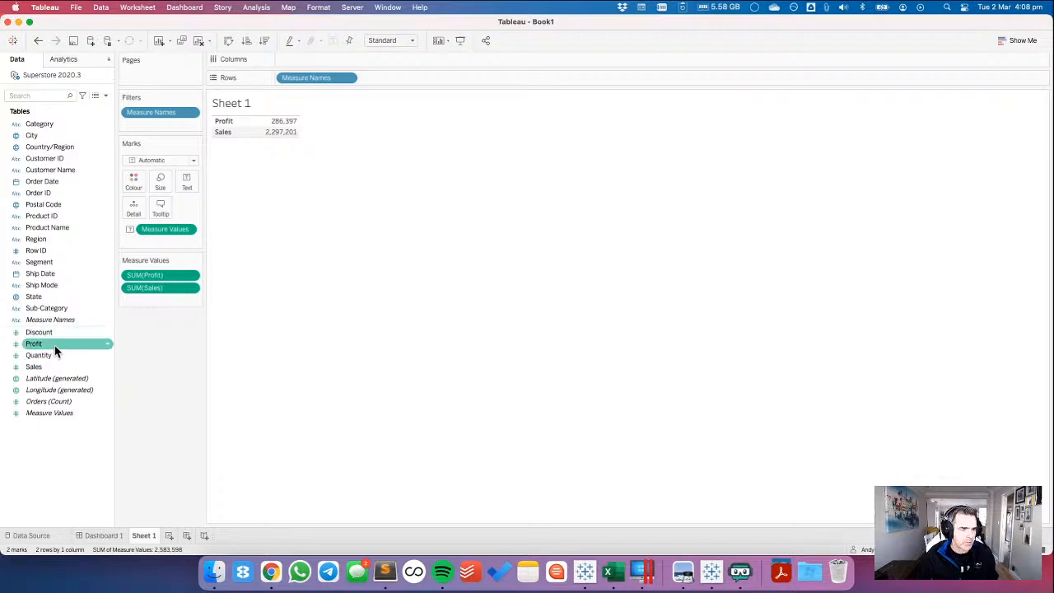
{"action": "left_click_drag", "start_coordinate": [55, 353], "coordinate": [159, 293]}
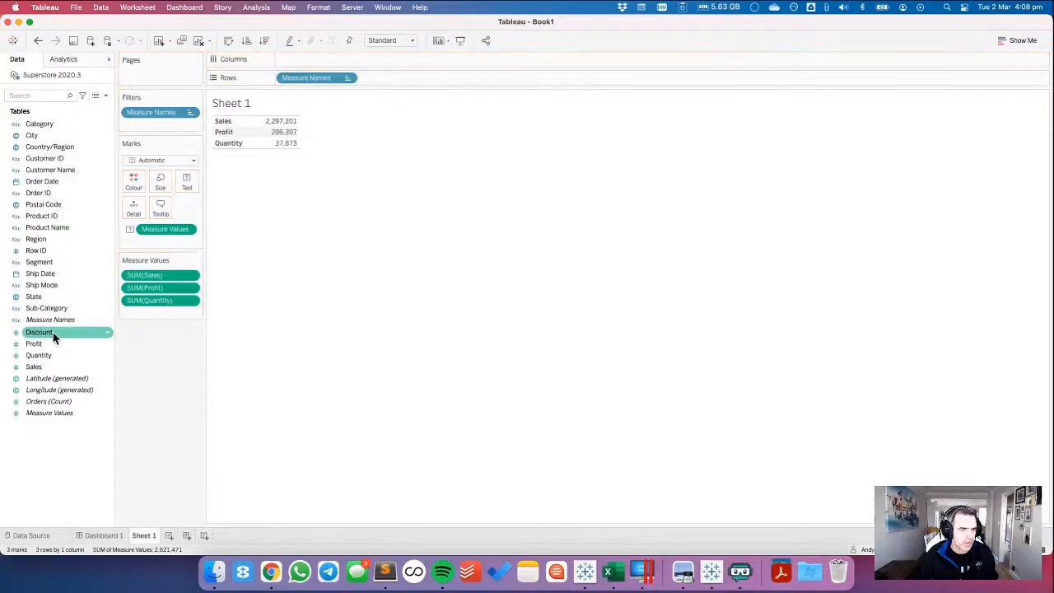
Add Discount below Quantity in the measure values and aggregate it as an average.
{"action": "left_click_drag", "start_coordinate": [52, 331], "coordinate": [195, 319]}
{"action": "left_click", "coordinate": [194, 316]}
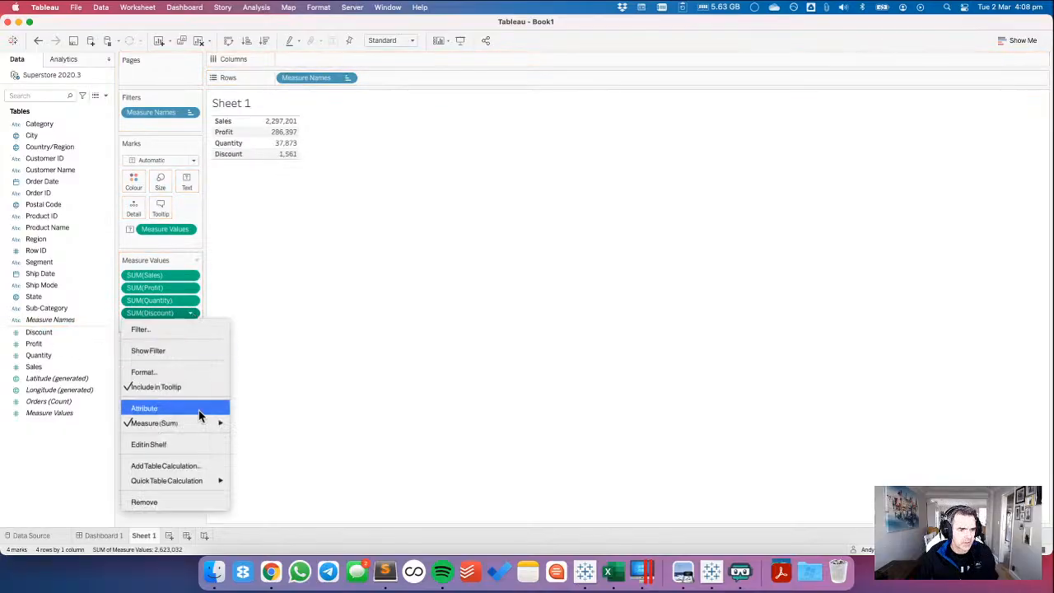
{"action": "mouse_move", "coordinate": [206, 422]}
{"action": "left_click", "coordinate": [281, 390]}
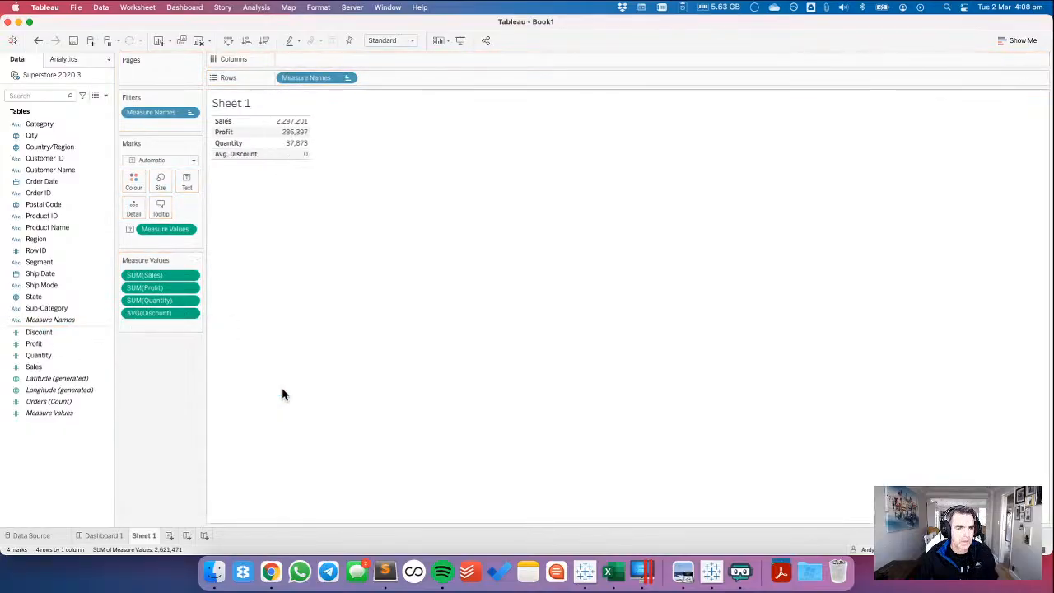
Set the default number format of the Discount field to percentage with 1 decimal place.
{"action": "right_click", "coordinate": [46, 331]}
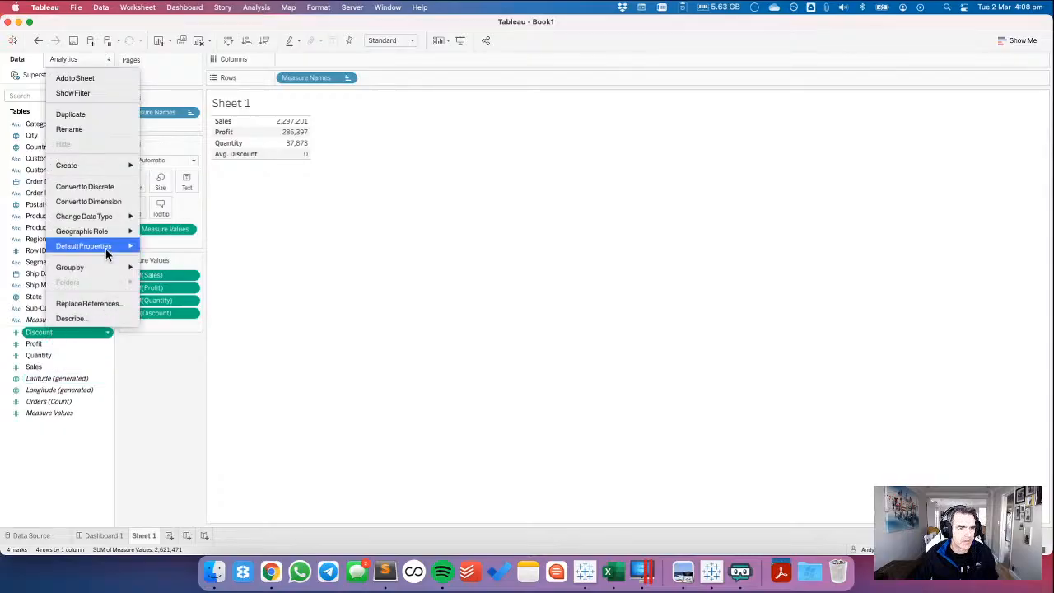
{"action": "mouse_move", "coordinate": [106, 246]}
{"action": "left_click", "coordinate": [175, 276]}
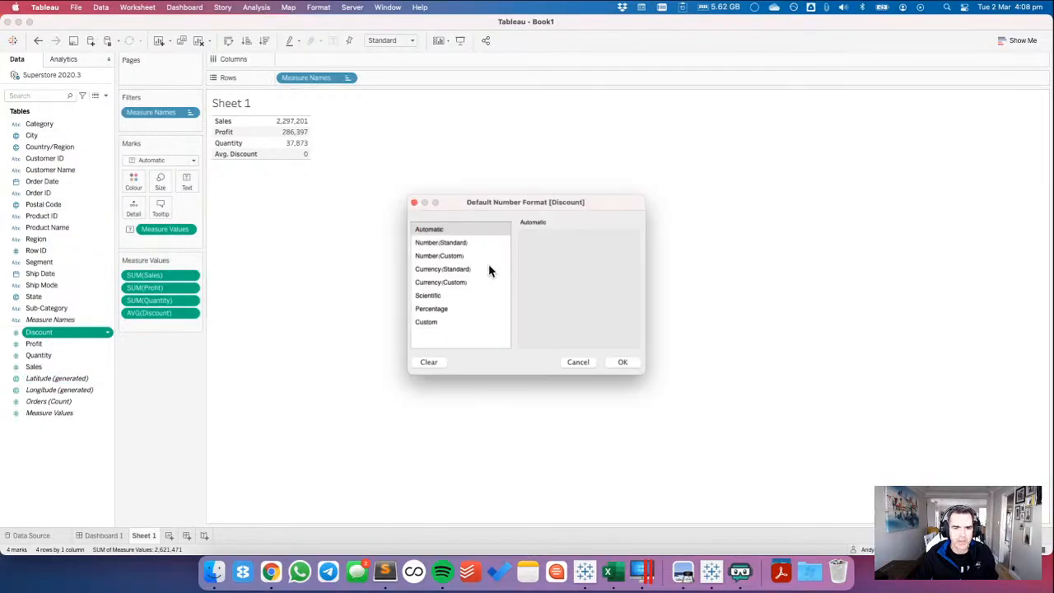
{"action": "left_click", "coordinate": [447, 308]}
{"action": "left_click", "coordinate": [552, 250]}
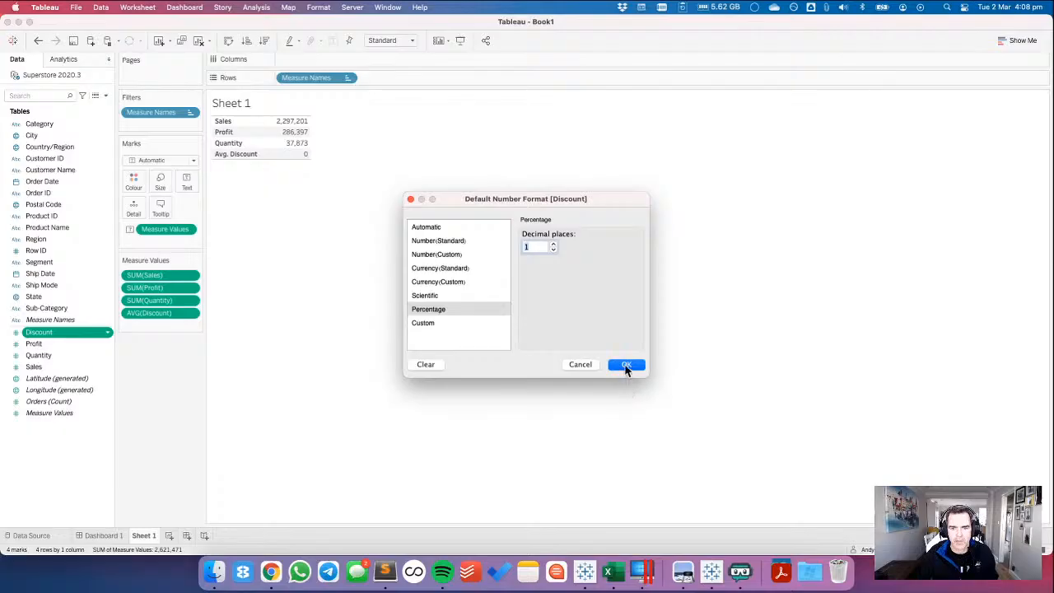
{"action": "left_click", "coordinate": [625, 365]}
Check the KPI layout in the reference dashboard in Chrome and move Measure Names from rows to columns in Tableau.
{"action": "key", "text": "super+Tab"}
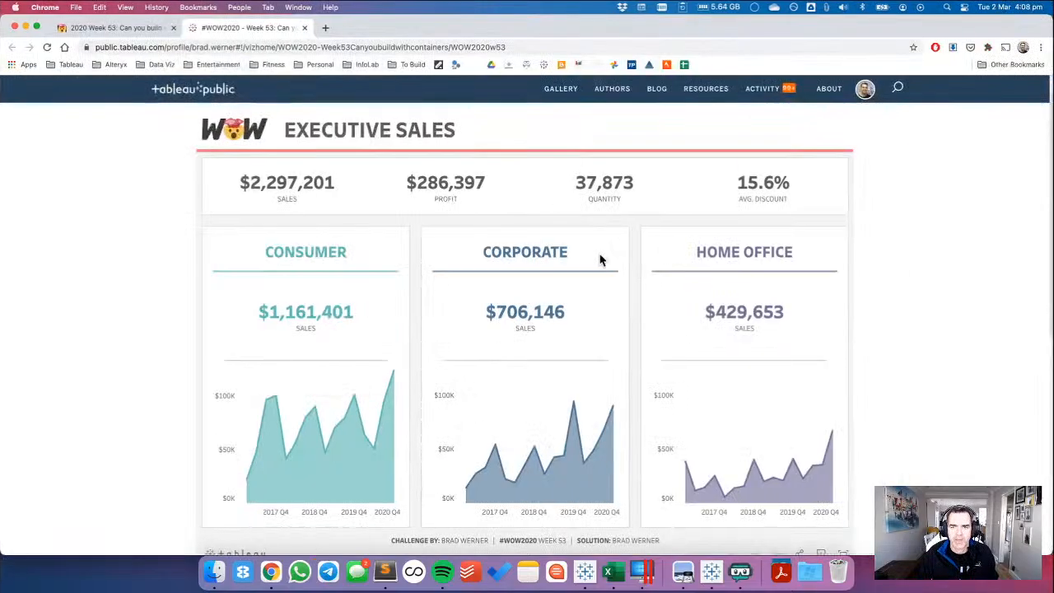
{"action": "key", "text": "super+Tab"}
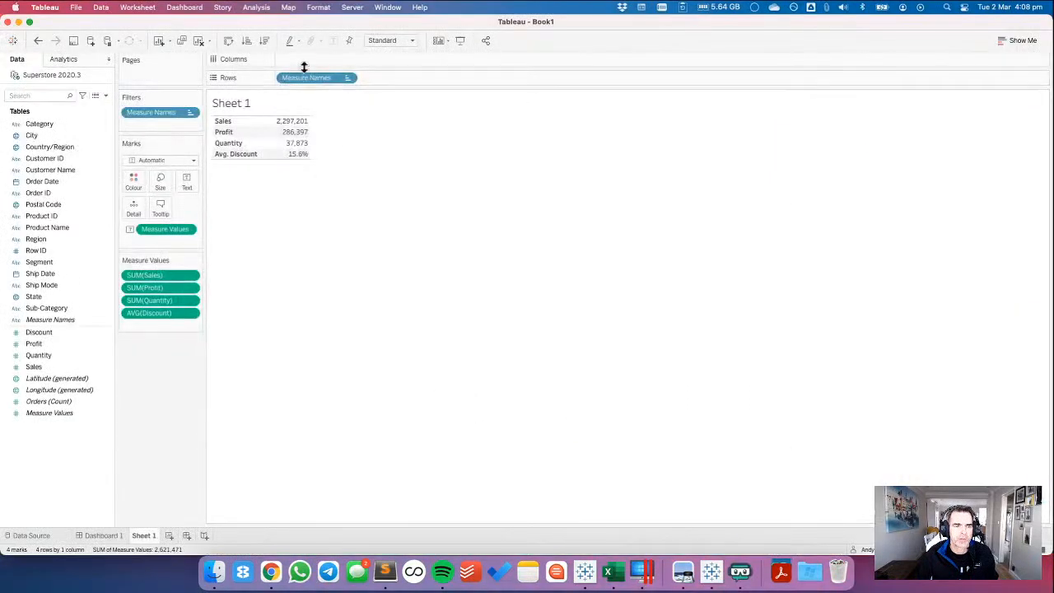
{"action": "left_click_drag", "start_coordinate": [304, 67], "coordinate": [313, 66]}
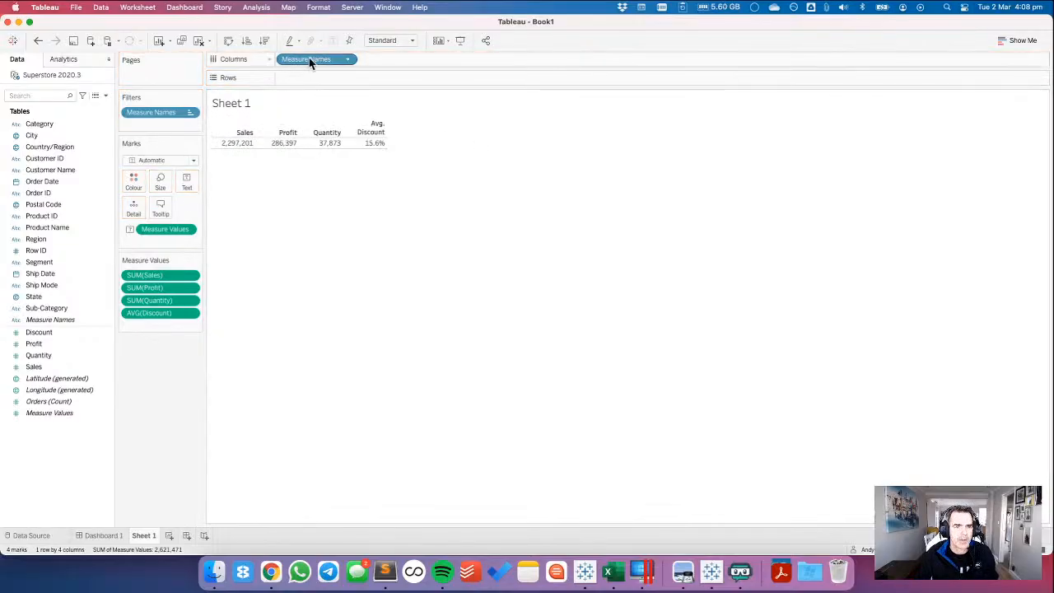
Add Measure Names to the text marks alongside the measure values and hide the column headers.
{"action": "left_click_drag", "start_coordinate": [306, 59], "coordinate": [186, 183]}
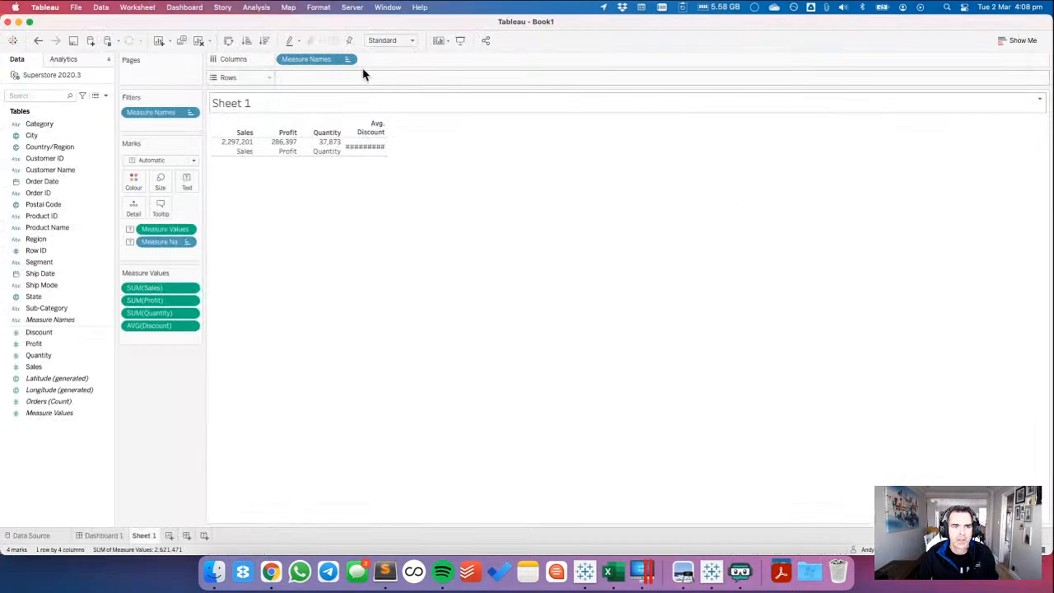
{"action": "left_click", "coordinate": [347, 59]}
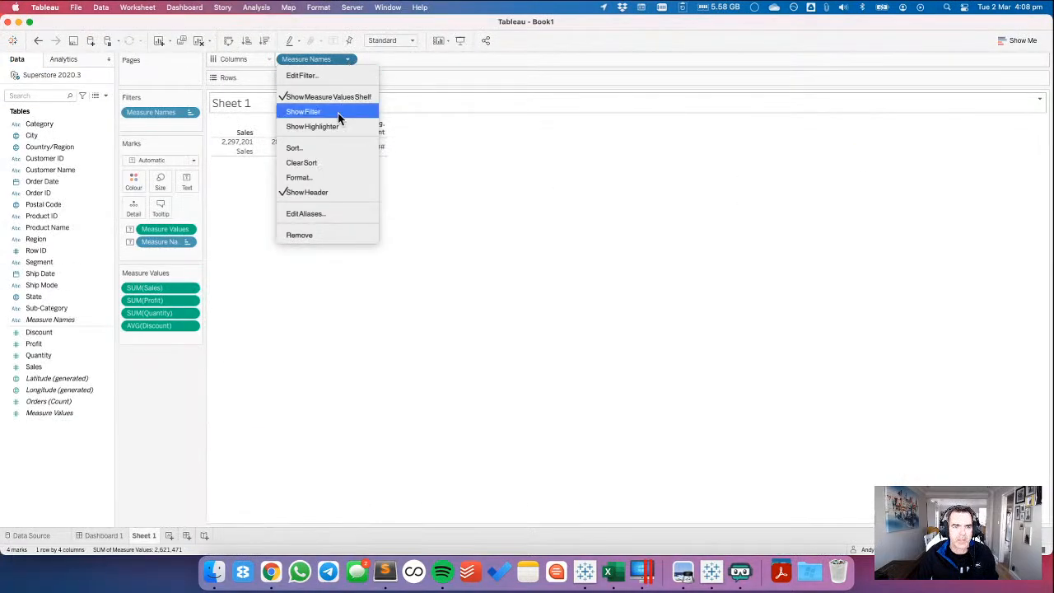
{"action": "left_click", "coordinate": [325, 189]}
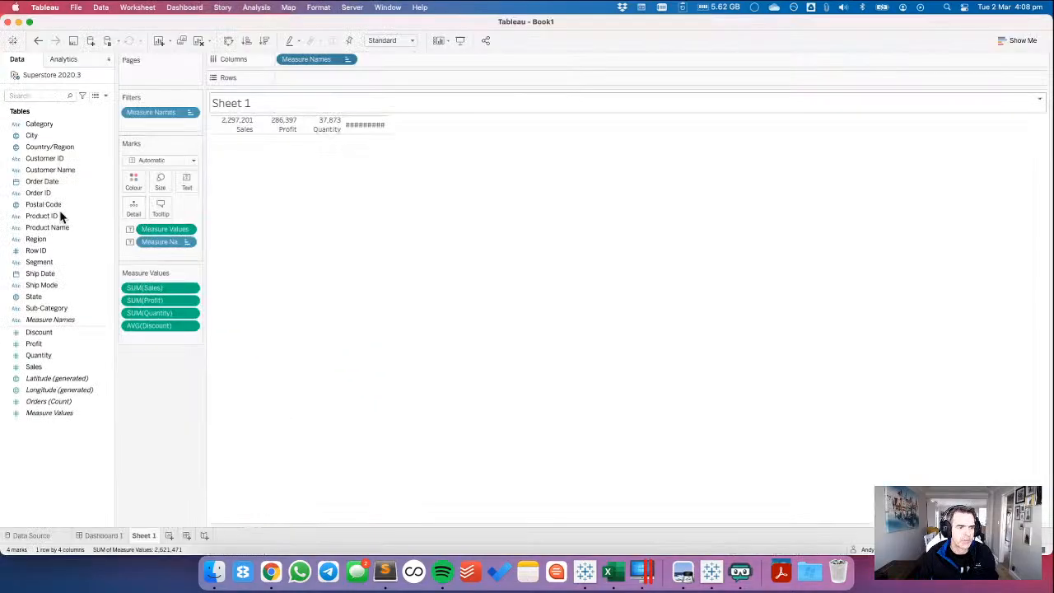
Open the aliases of Measure Names and set the alias of Discount to DISCOUNT.
{"action": "right_click", "coordinate": [47, 320]}
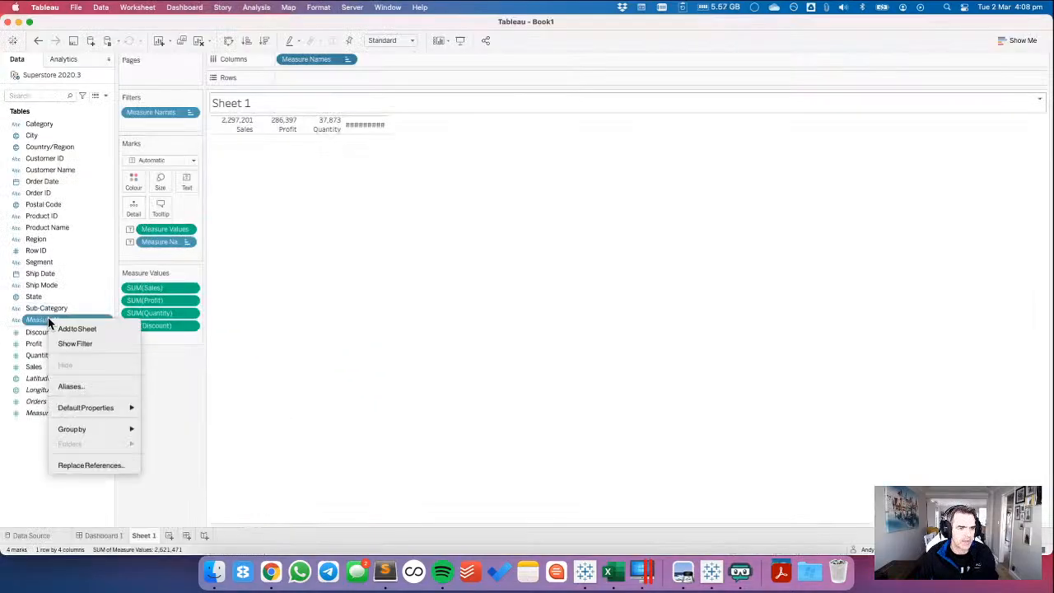
{"action": "left_click", "coordinate": [76, 387]}
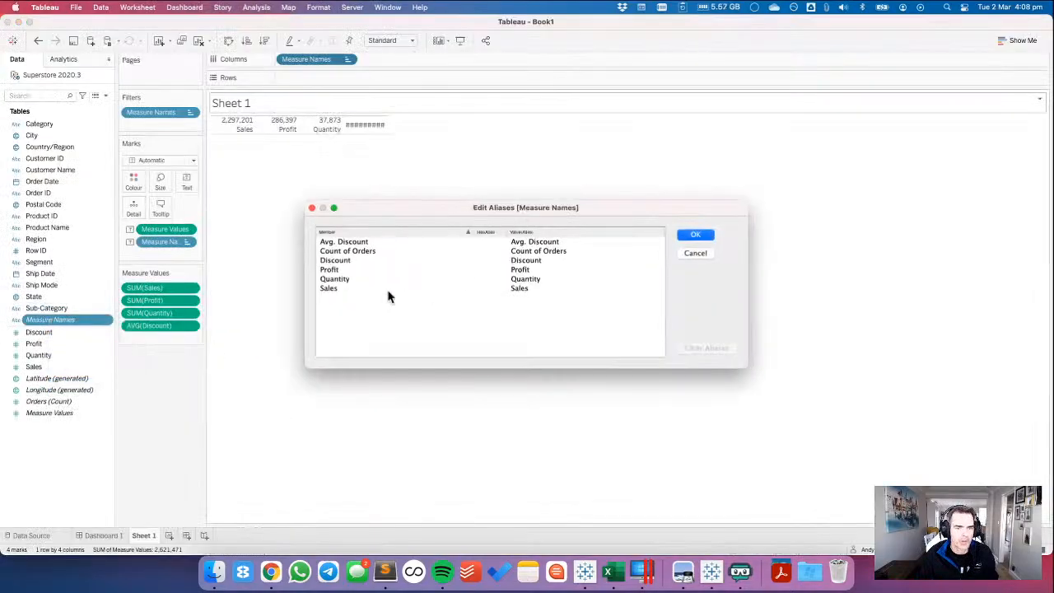
{"action": "left_click", "coordinate": [527, 271]}
{"action": "double_click", "coordinate": [527, 260]}
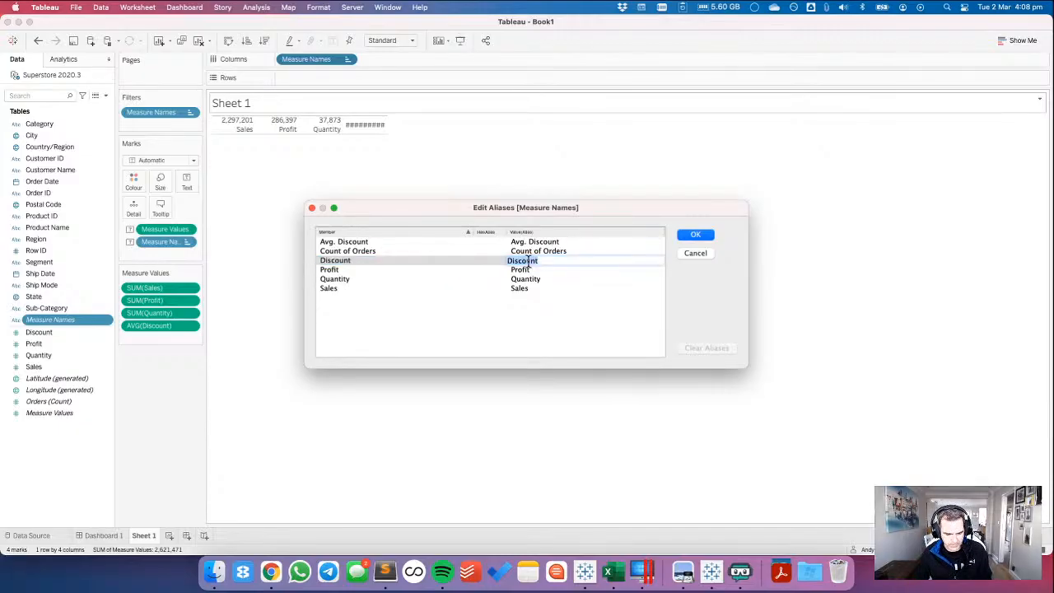
{"action": "type", "text": "A"}
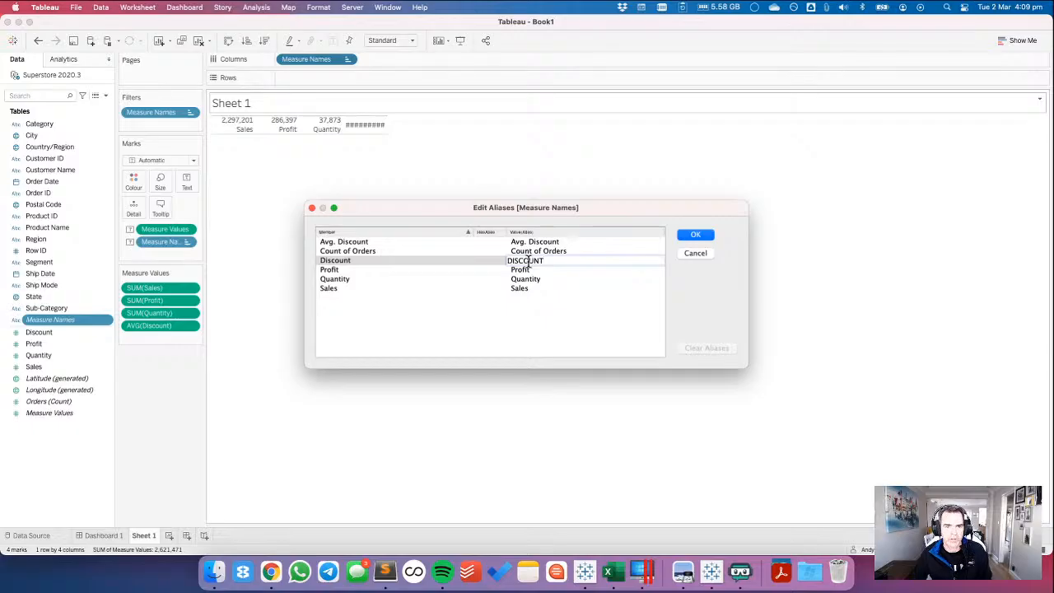
Set the aliases of Profit, Quantity and Sales to PROFIT, QUANTITY and SALES and apply the alias changes.
{"action": "left_click", "coordinate": [529, 268]}
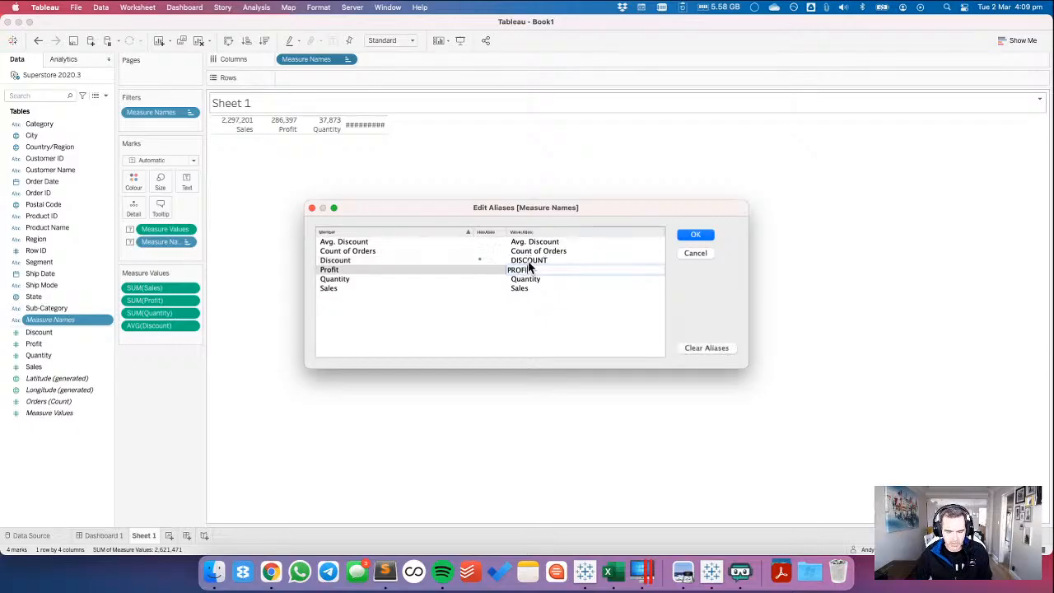
{"action": "type", "text": "PROFIT"}
{"action": "key", "text": "Return"}
{"action": "type", "text": "QUAN"}
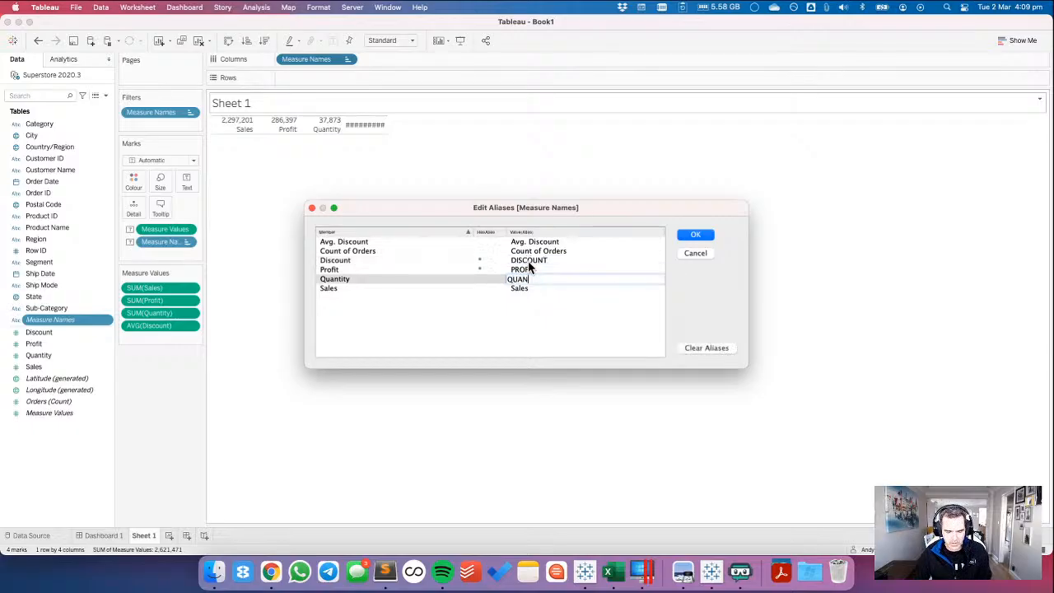
{"action": "type", "text": "TITY"}
{"action": "key", "text": "Return"}
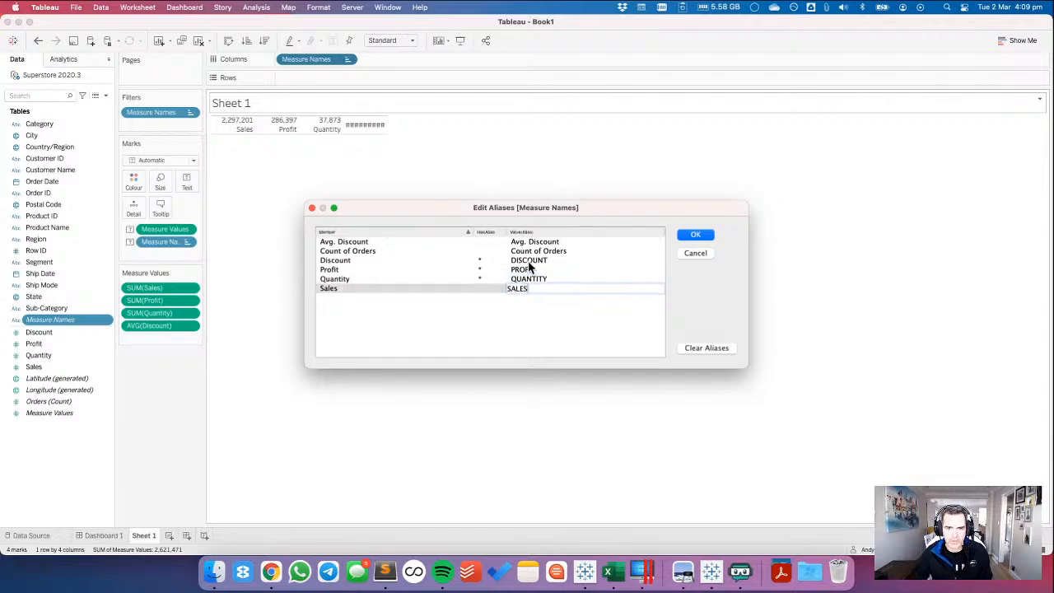
{"action": "key", "text": "Up"}
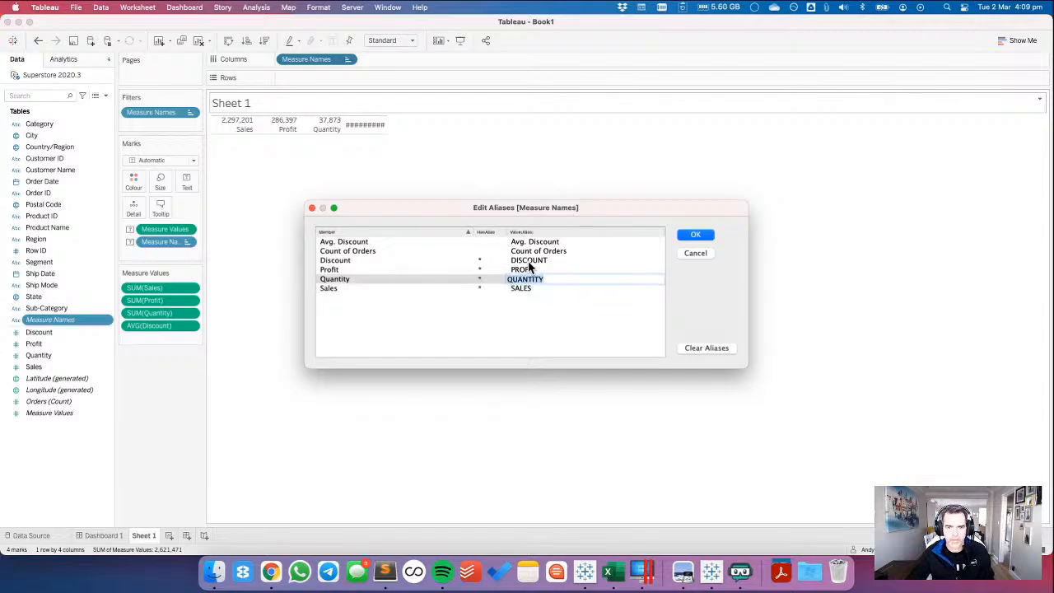
{"action": "left_click", "coordinate": [697, 237]}
{"action": "mouse_move", "coordinate": [359, 137]}
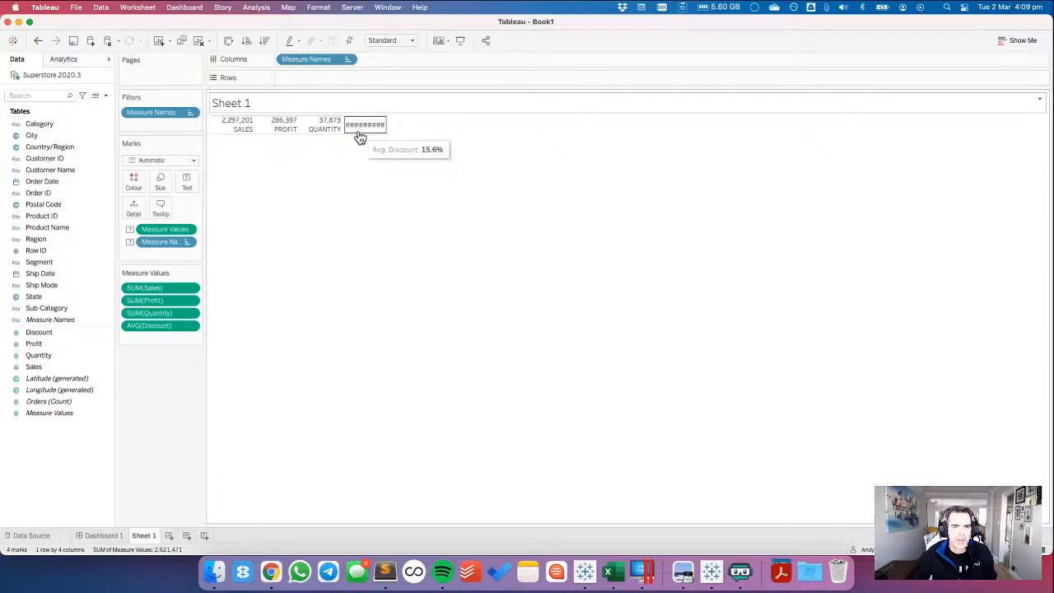
Widen the KPI columns and set the Measure Names alias of Avg. Discount to AVG. DISCOUNT.
{"action": "left_click_drag", "start_coordinate": [357, 131], "coordinate": [421, 135]}
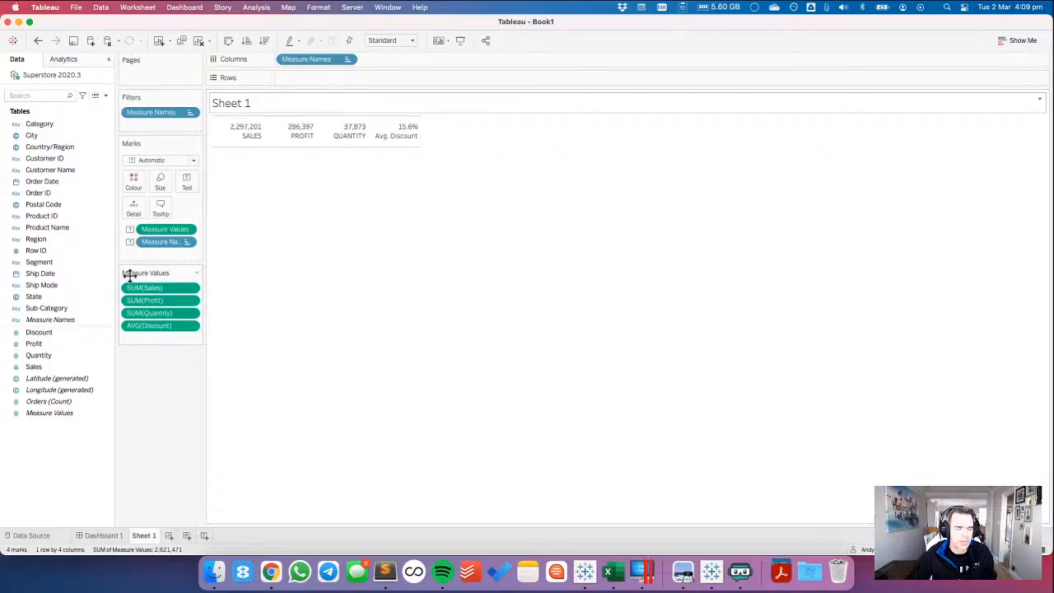
{"action": "right_click", "coordinate": [50, 320]}
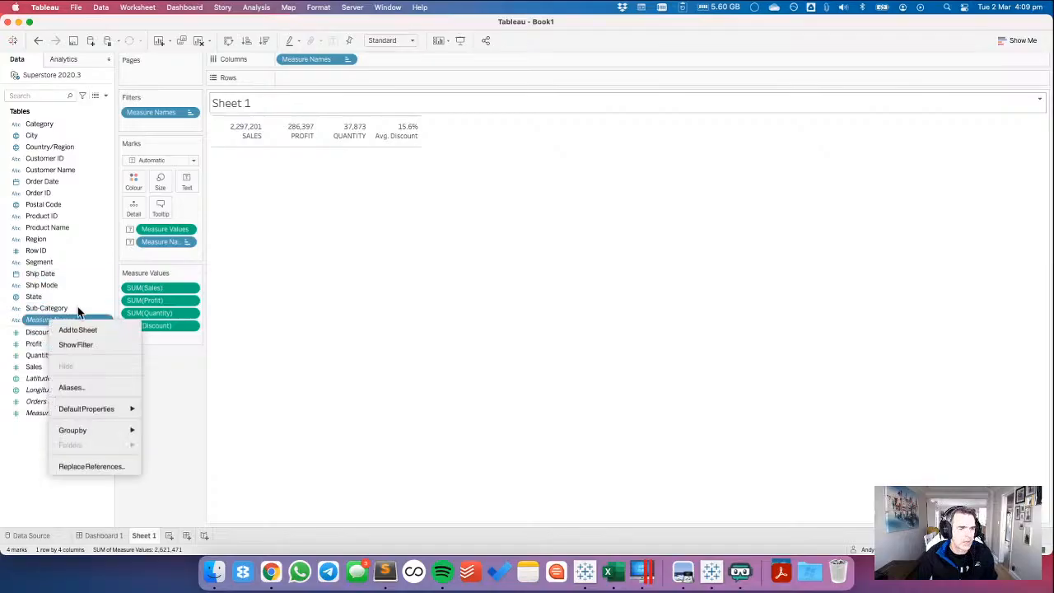
{"action": "left_click", "coordinate": [95, 387]}
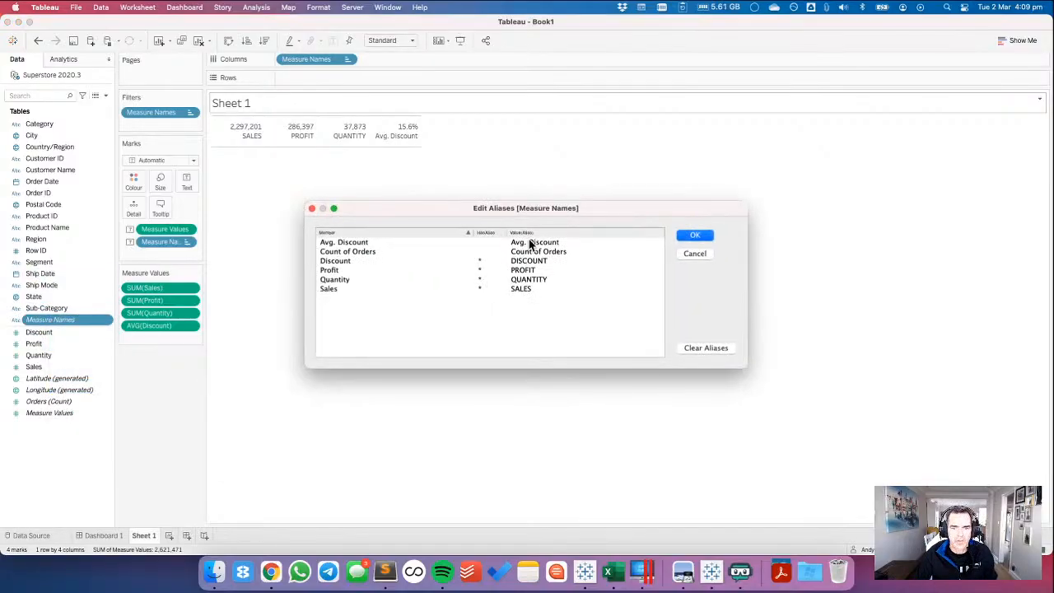
{"action": "left_click", "coordinate": [529, 242]}
{"action": "double_click", "coordinate": [531, 242]}
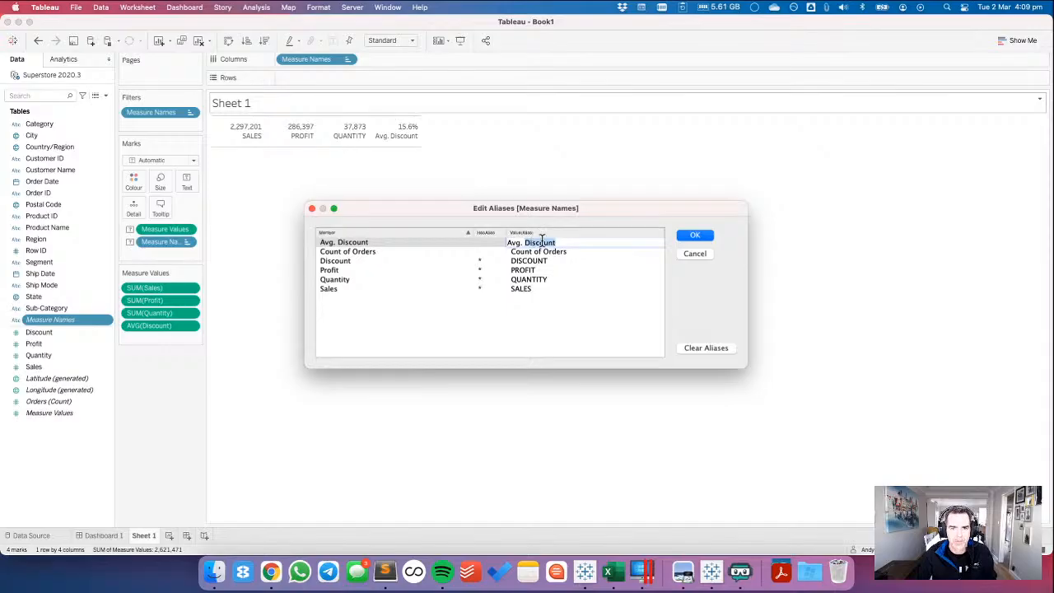
{"action": "type", "text": "A"}
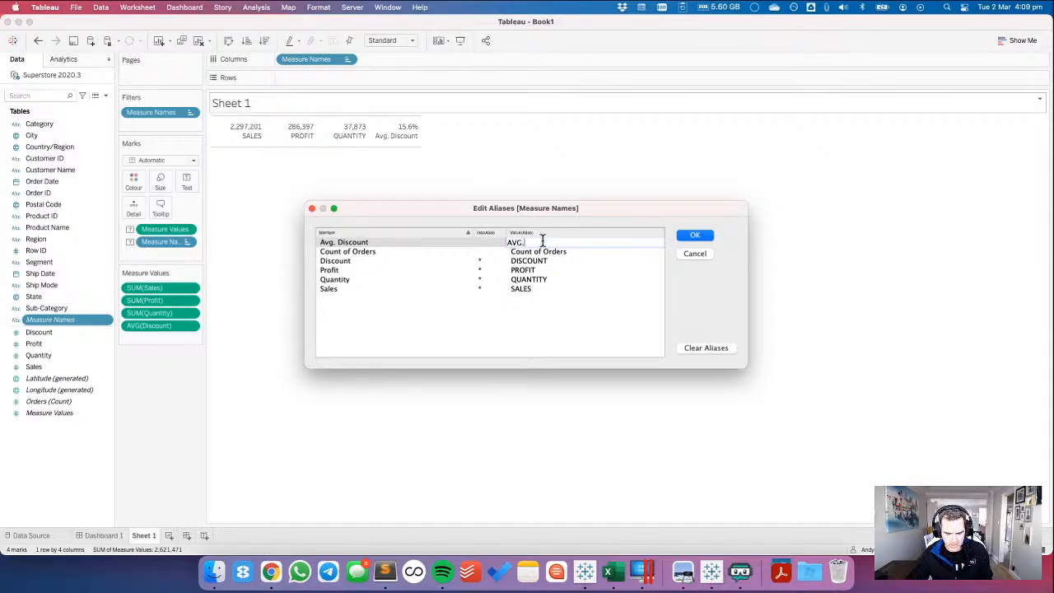
{"action": "type", "text": "VG. DISCOUNT"}
{"action": "left_click", "coordinate": [683, 236]}
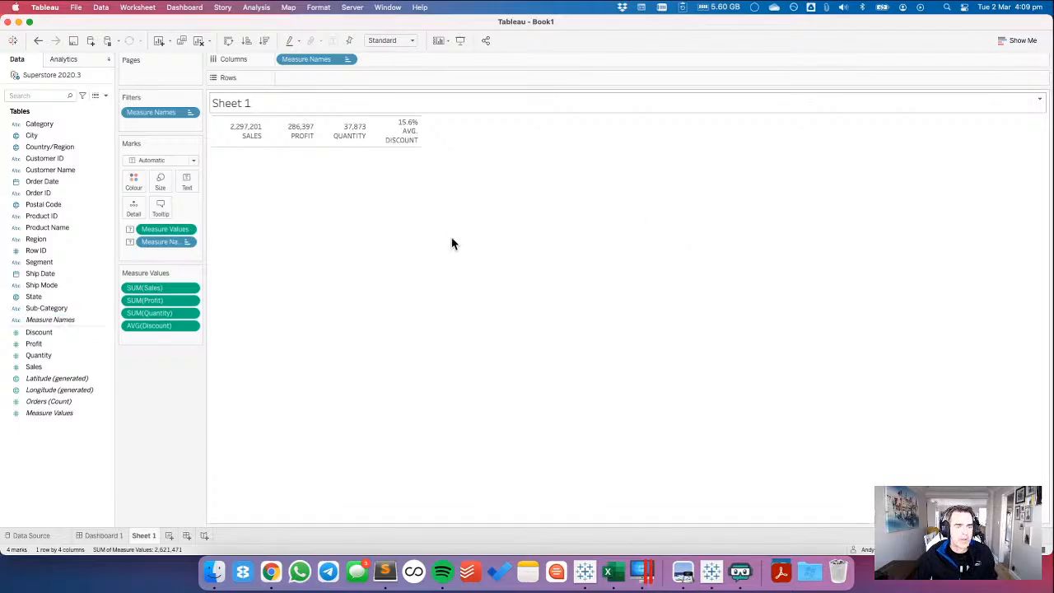
Edit the text label so that Measure Values stands on the line above Measure Names.
{"action": "left_click", "coordinate": [185, 183]}
{"action": "left_click", "coordinate": [288, 206]}
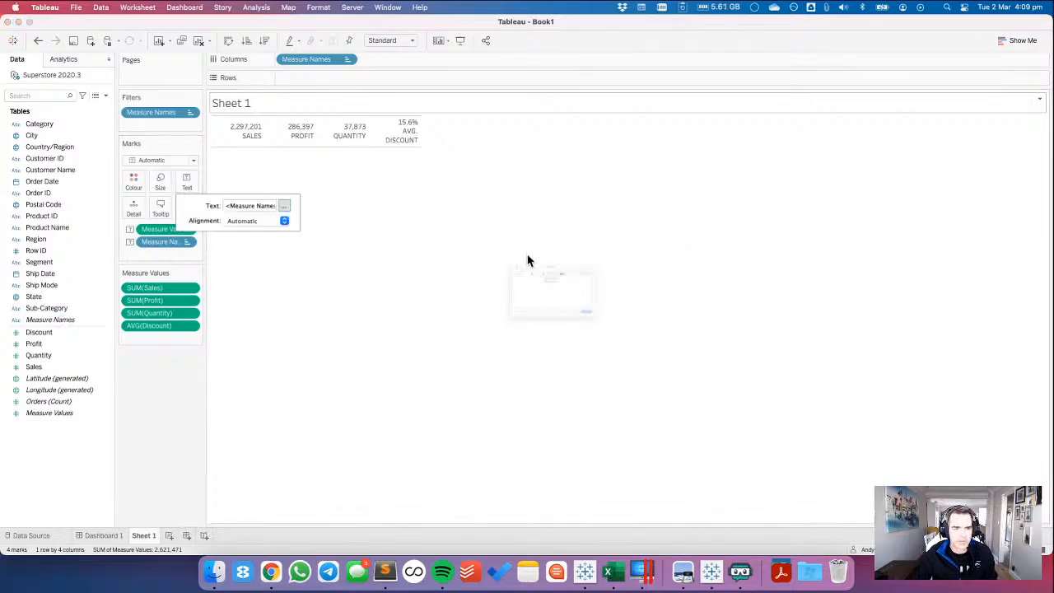
{"action": "left_click_drag", "start_coordinate": [523, 244], "coordinate": [657, 240]}
{"action": "key", "text": "shift+super+Right"}
{"action": "key", "text": "super+c"}
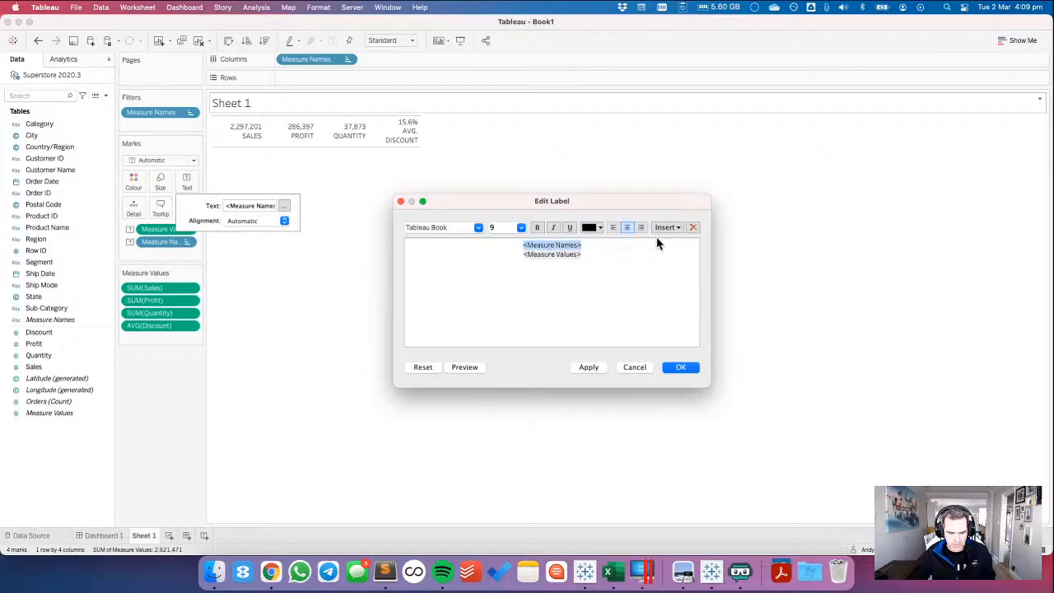
{"action": "key", "text": "BackSpace"}
{"action": "key", "text": "Delete"}
{"action": "key", "text": "super+v"}
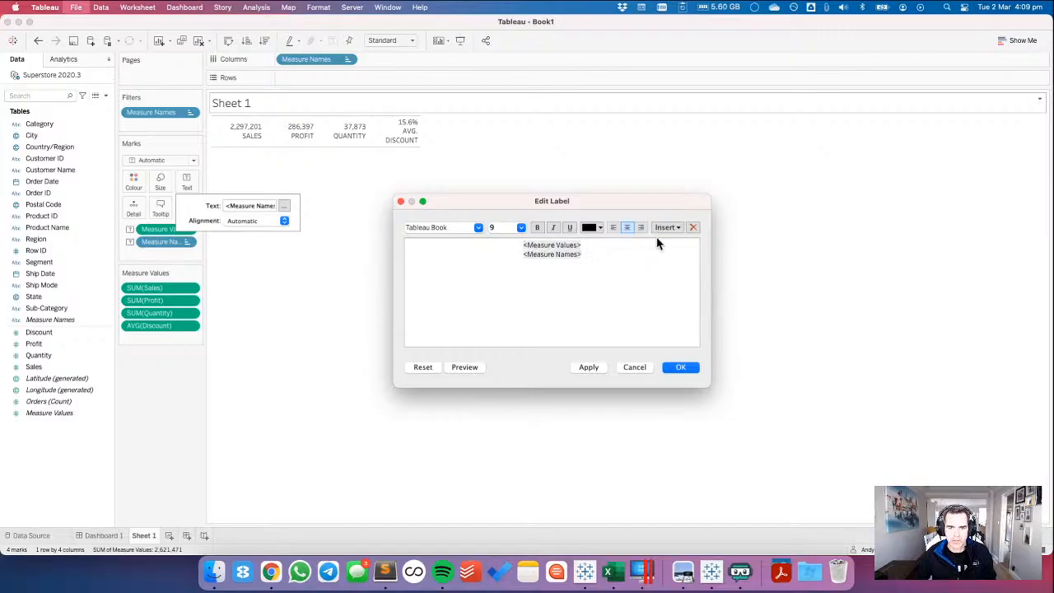
Format Measure Values in the label as Tableau Semibold at size 24 and apply the label.
{"action": "double_click", "coordinate": [551, 255]}
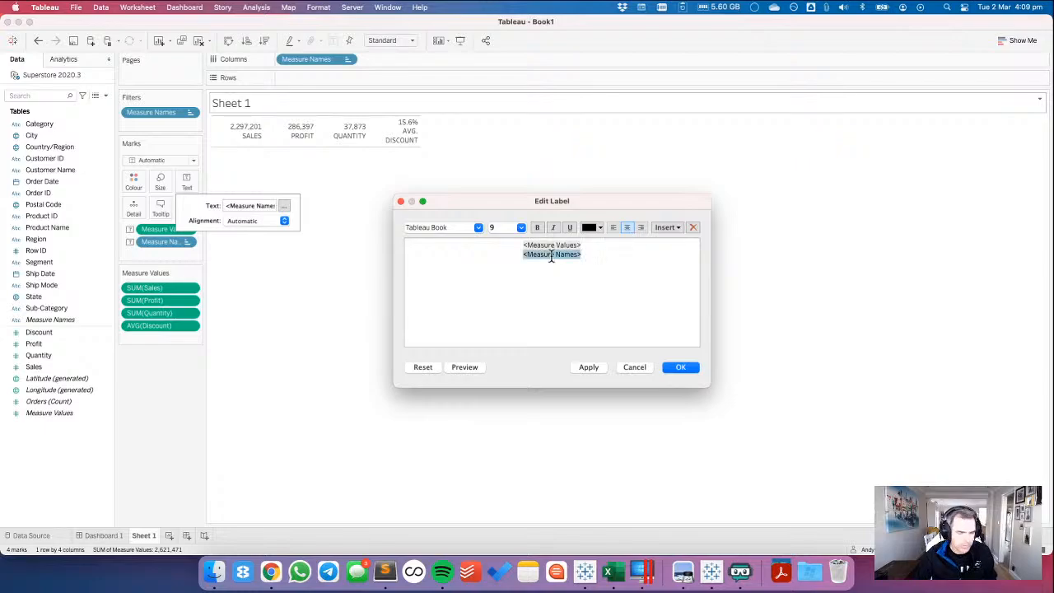
{"action": "double_click", "coordinate": [543, 244]}
{"action": "left_click", "coordinate": [522, 228]}
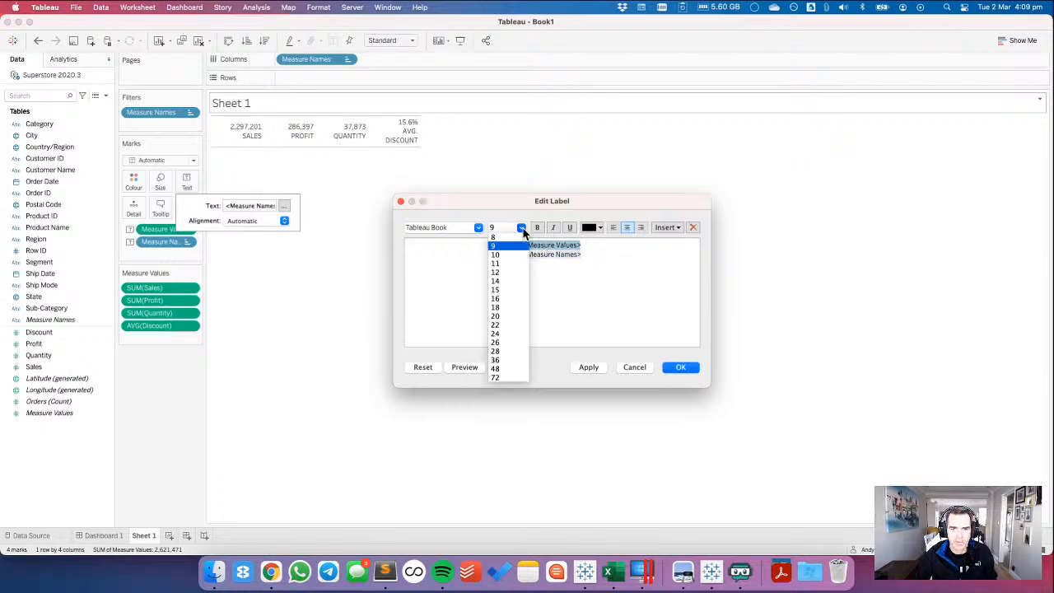
{"action": "left_click", "coordinate": [504, 337]}
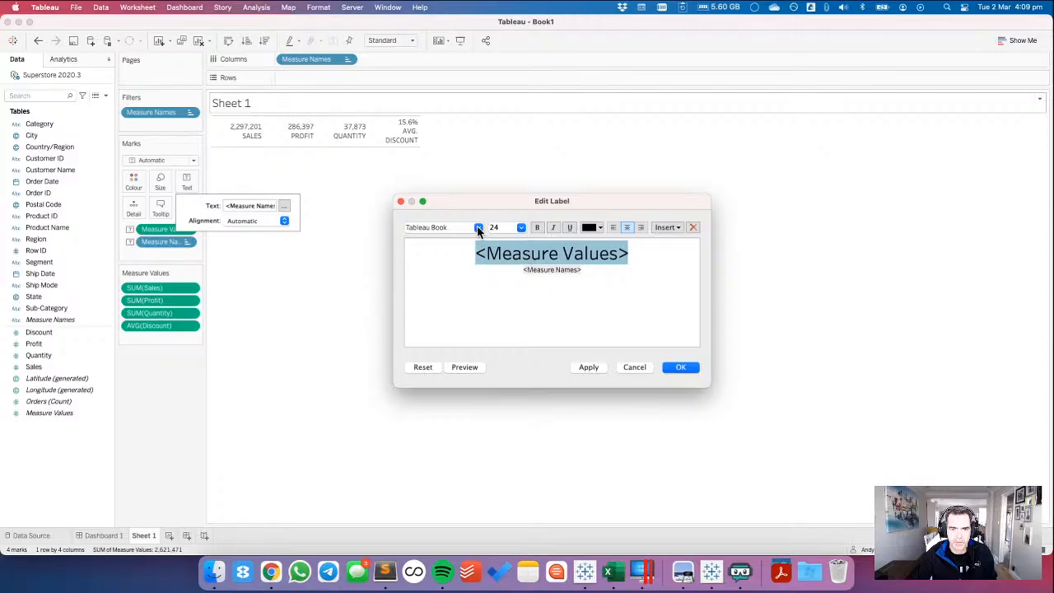
{"action": "left_click", "coordinate": [477, 228]}
{"action": "left_click", "coordinate": [446, 285]}
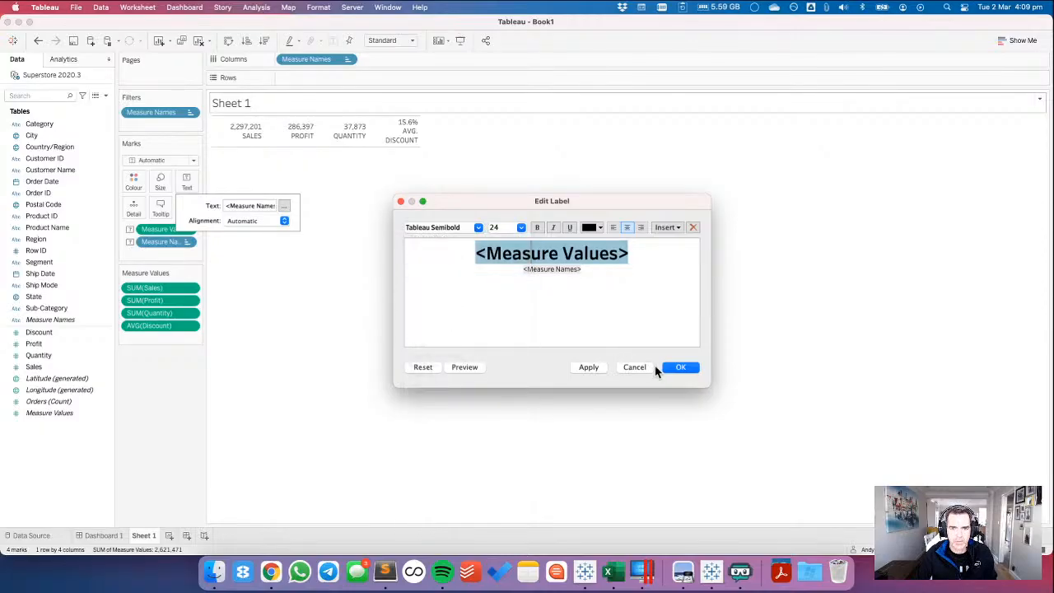
{"action": "left_click", "coordinate": [679, 366]}
{"action": "left_click", "coordinate": [356, 317]}
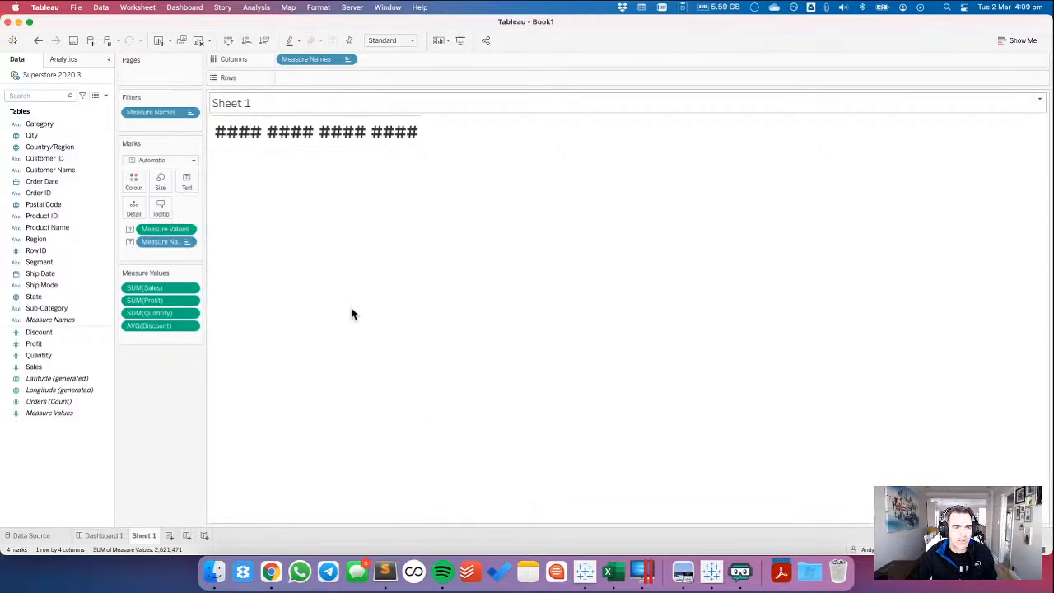
Turn off tooltips for the KPI marks.
{"action": "left_click", "coordinate": [160, 206]}
{"action": "left_click", "coordinate": [387, 330]}
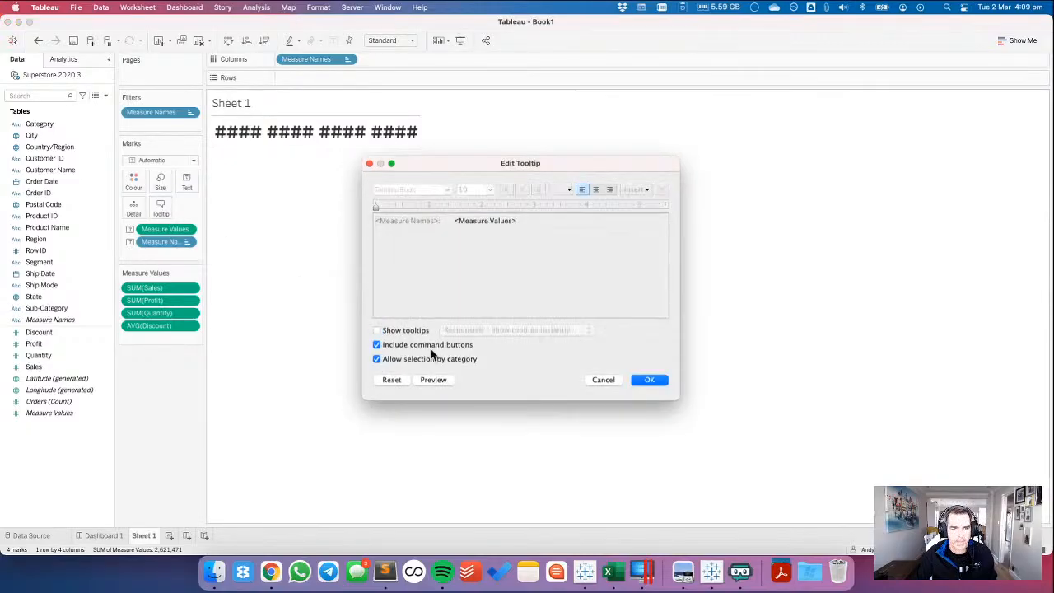
{"action": "left_click", "coordinate": [650, 380]}
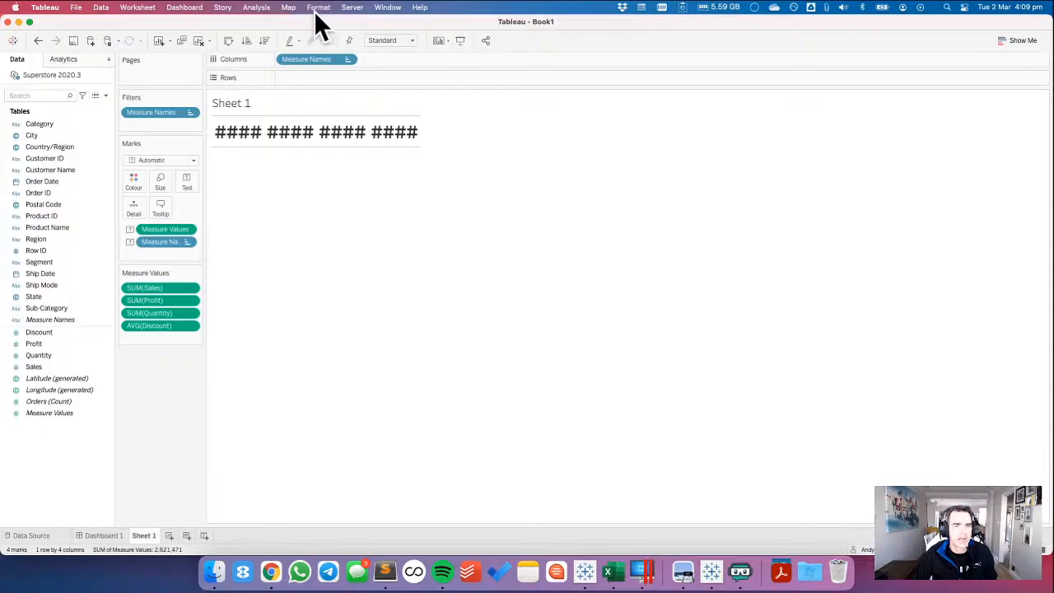
Set the row divider border of the pane to None for the KPI sheet.
{"action": "left_click", "coordinate": [317, 9]}
{"action": "left_click", "coordinate": [333, 101]}
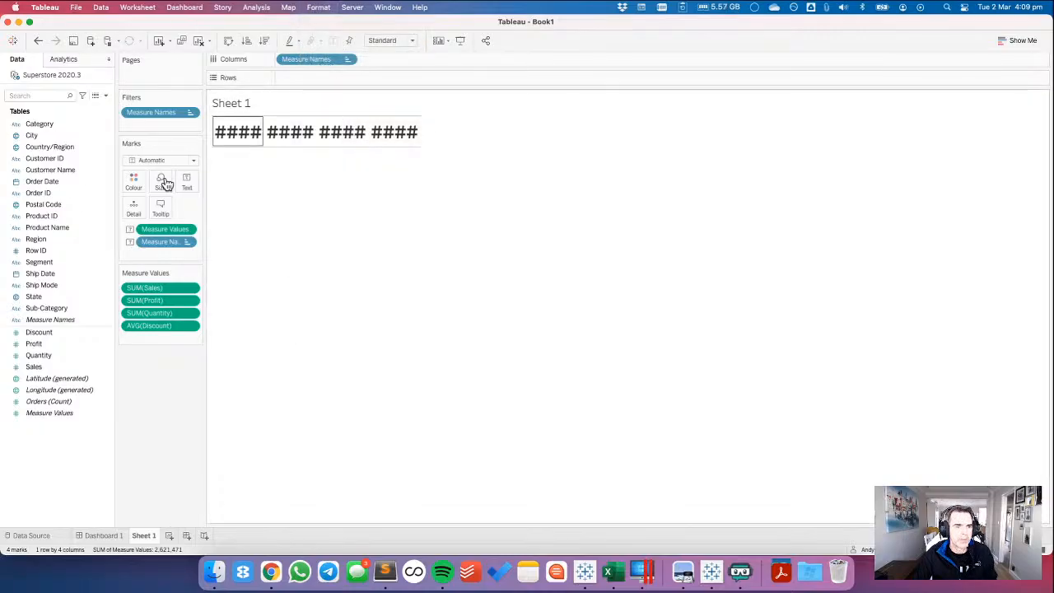
{"action": "left_click", "coordinate": [69, 331]}
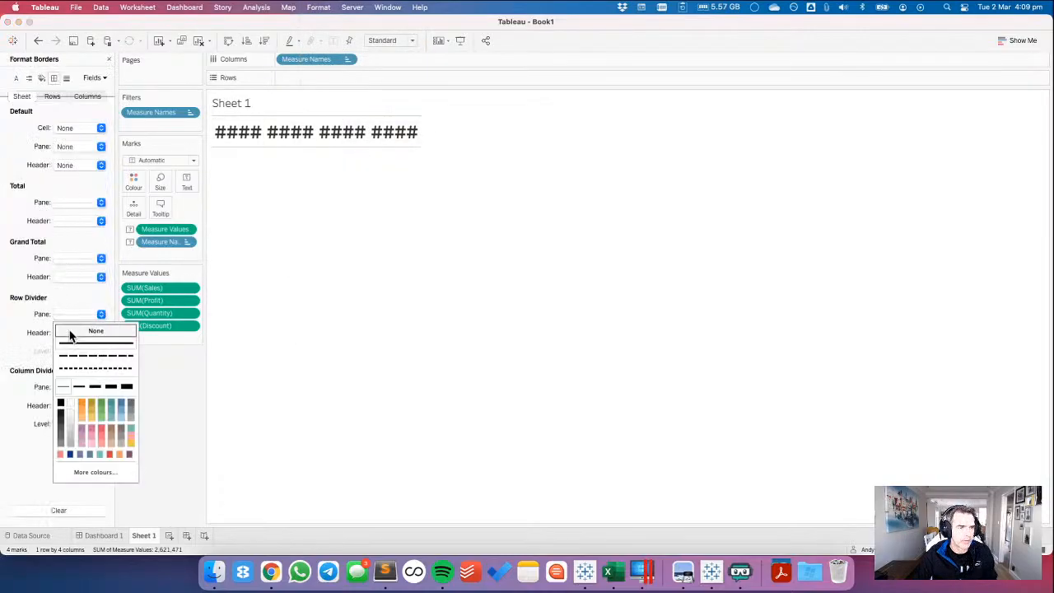
{"action": "left_click", "coordinate": [74, 332]}
{"action": "left_click", "coordinate": [64, 386]}
{"action": "left_click", "coordinate": [159, 387]}
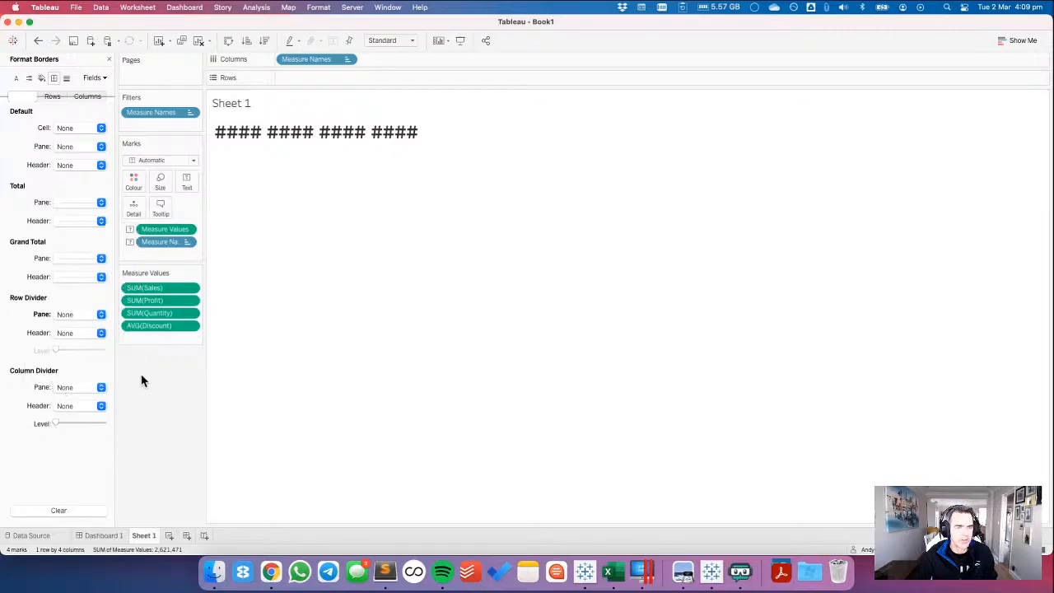
Rename Sheet 1 as KPIs.
{"action": "double_click", "coordinate": [145, 537]}
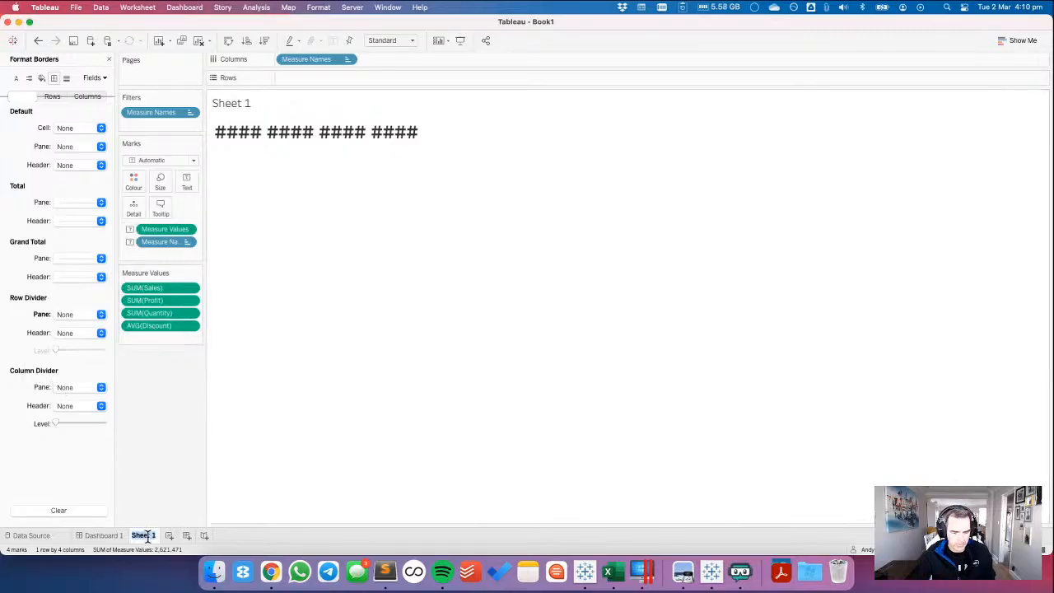
{"action": "type", "text": "KPIS"}
{"action": "key", "text": "Return"}
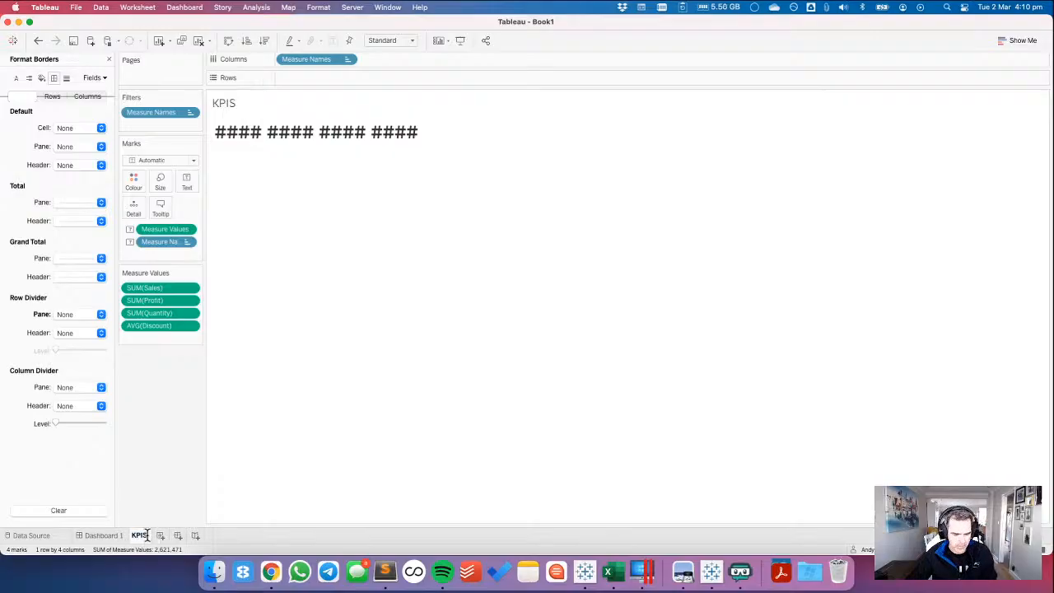
Place the KPIs sheet in Dashboard 1 directly below the red divider line.
{"action": "left_click", "coordinate": [105, 535]}
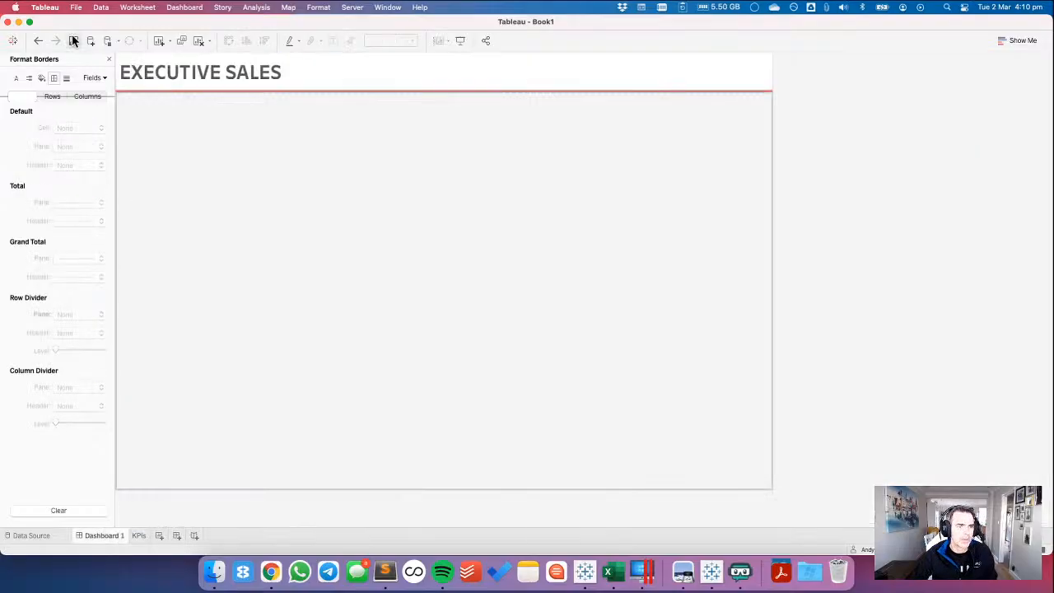
{"action": "left_click", "coordinate": [110, 60]}
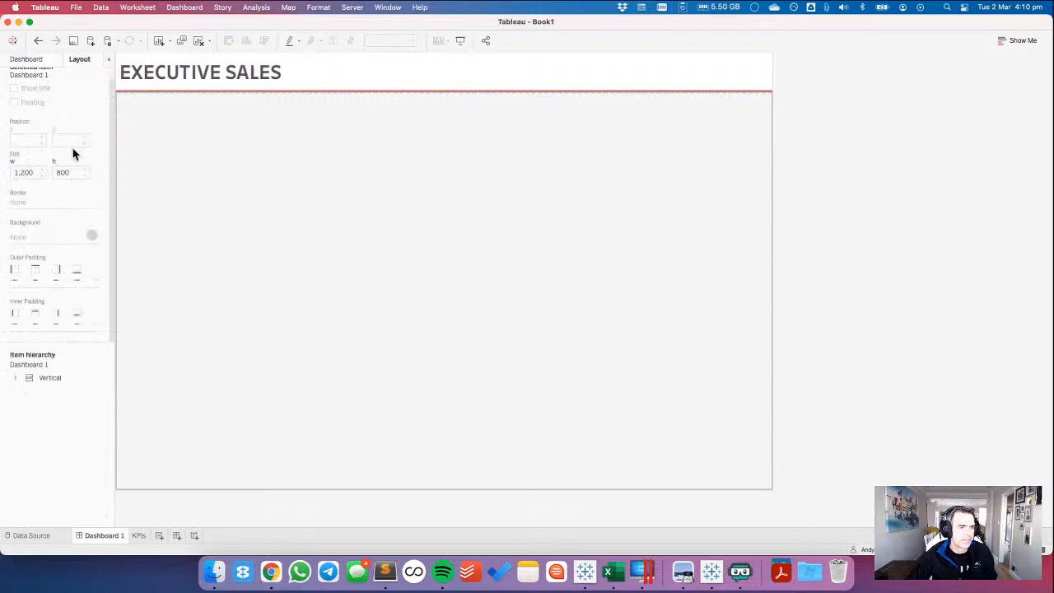
{"action": "left_click", "coordinate": [22, 63]}
{"action": "left_click_drag", "start_coordinate": [28, 157], "coordinate": [293, 151]}
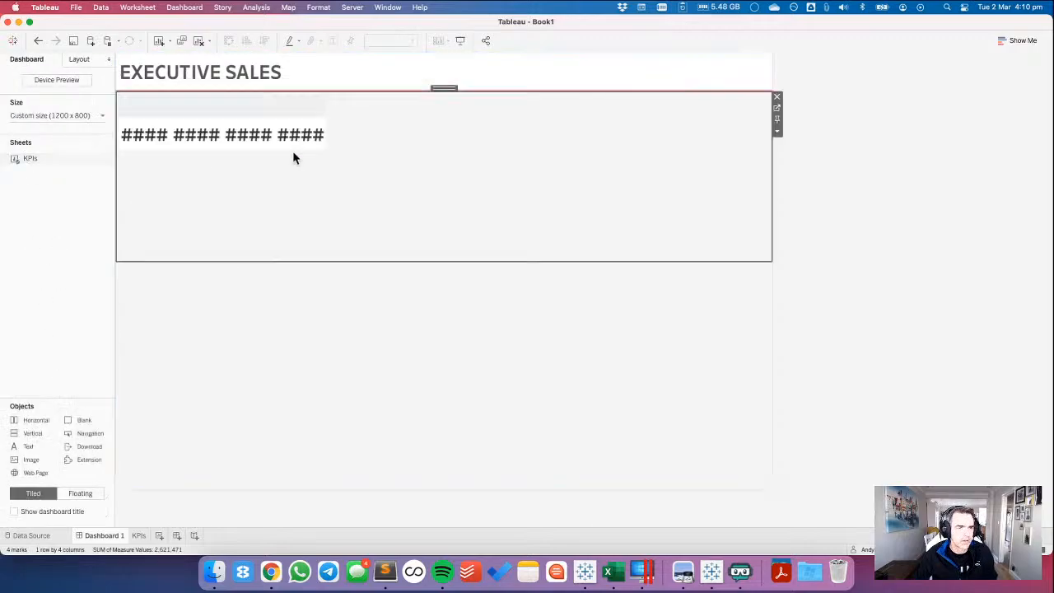
Set the KPIs sheet on the dashboard to fit Entire View and hide its title.
{"action": "left_click", "coordinate": [80, 61]}
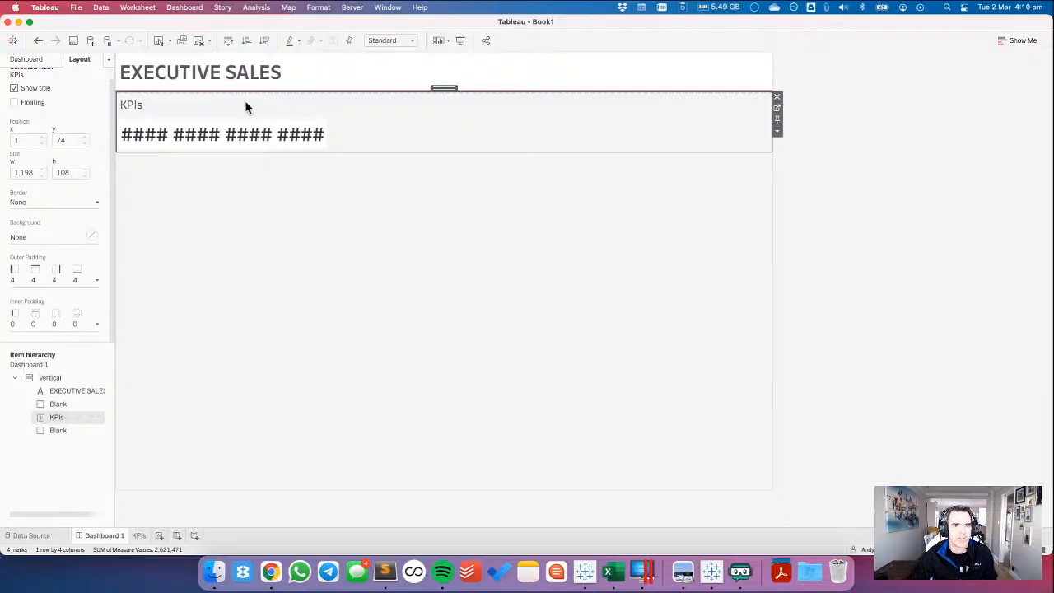
{"action": "left_click", "coordinate": [381, 41]}
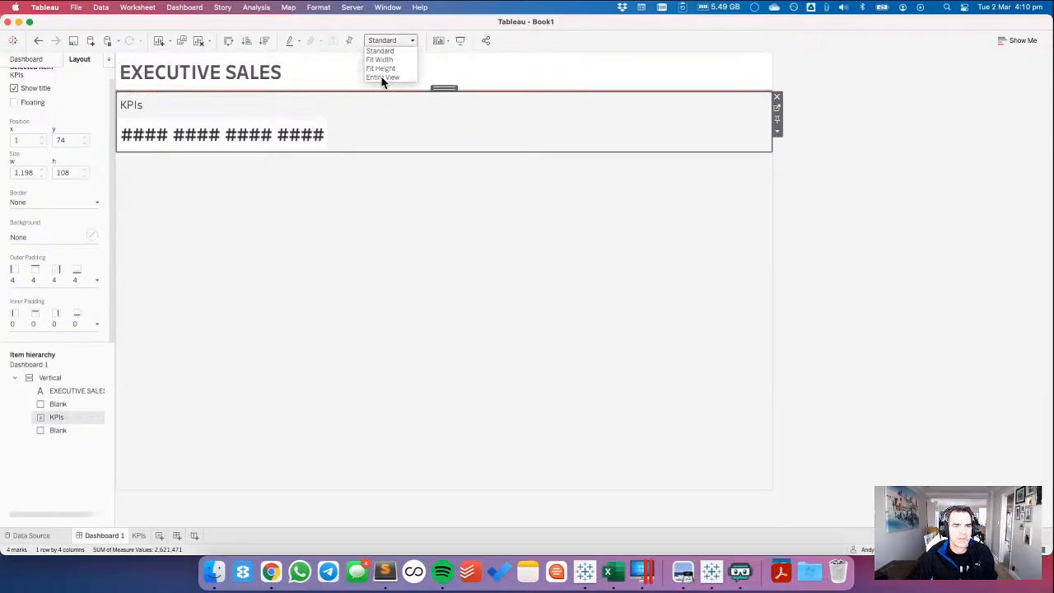
{"action": "left_click", "coordinate": [382, 76]}
{"action": "right_click", "coordinate": [137, 107]}
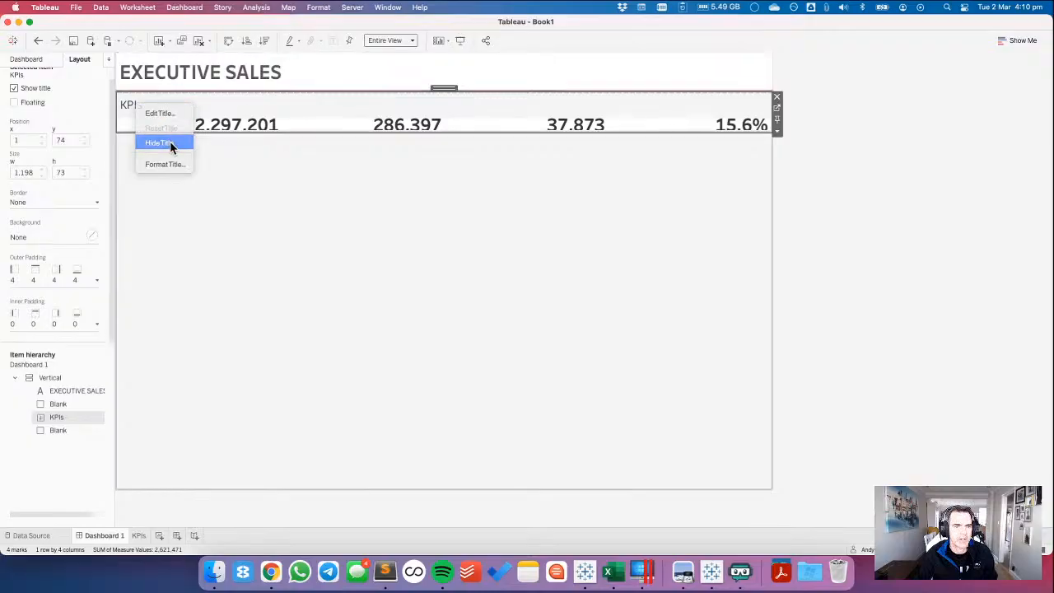
{"action": "left_click", "coordinate": [169, 141]}
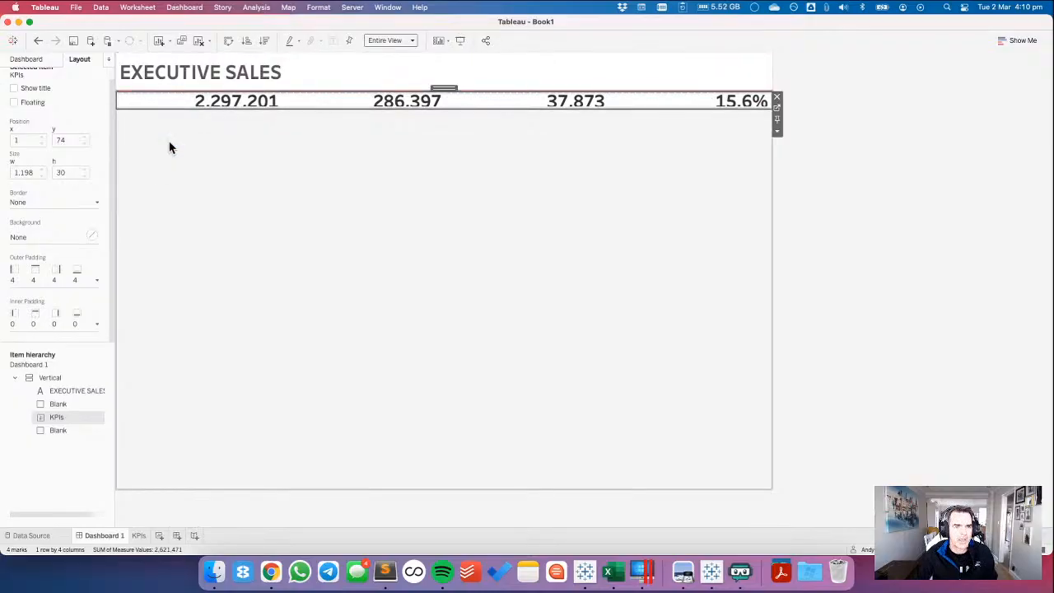
Examine the KPI card in the reference dashboard and the card padding requirements on the challenge page in Chrome.
{"action": "key", "text": "super+Tab"}
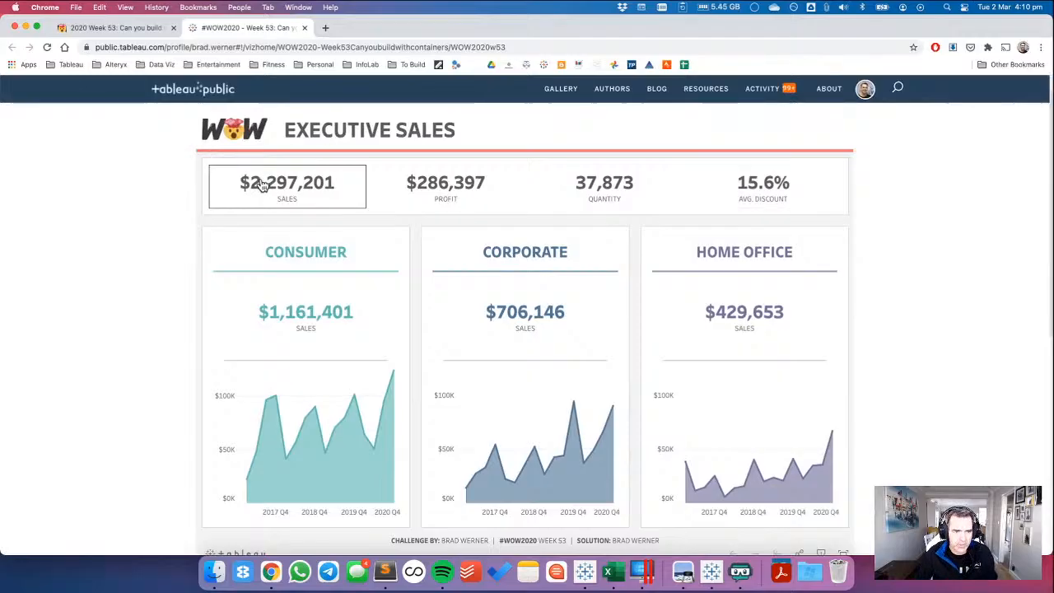
{"action": "key", "text": "super+Tab"}
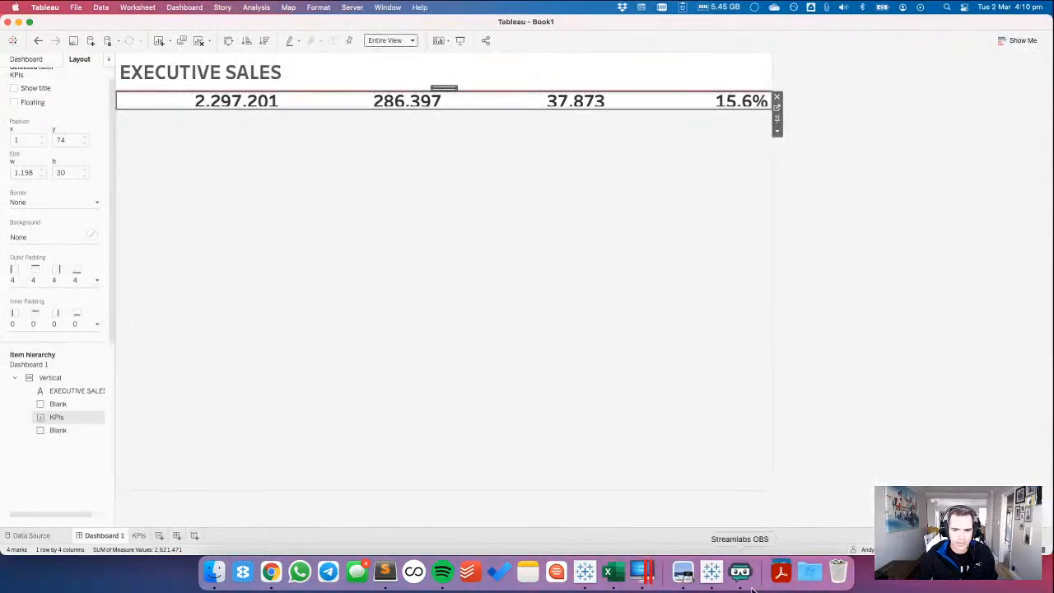
{"action": "left_click", "coordinate": [711, 574]}
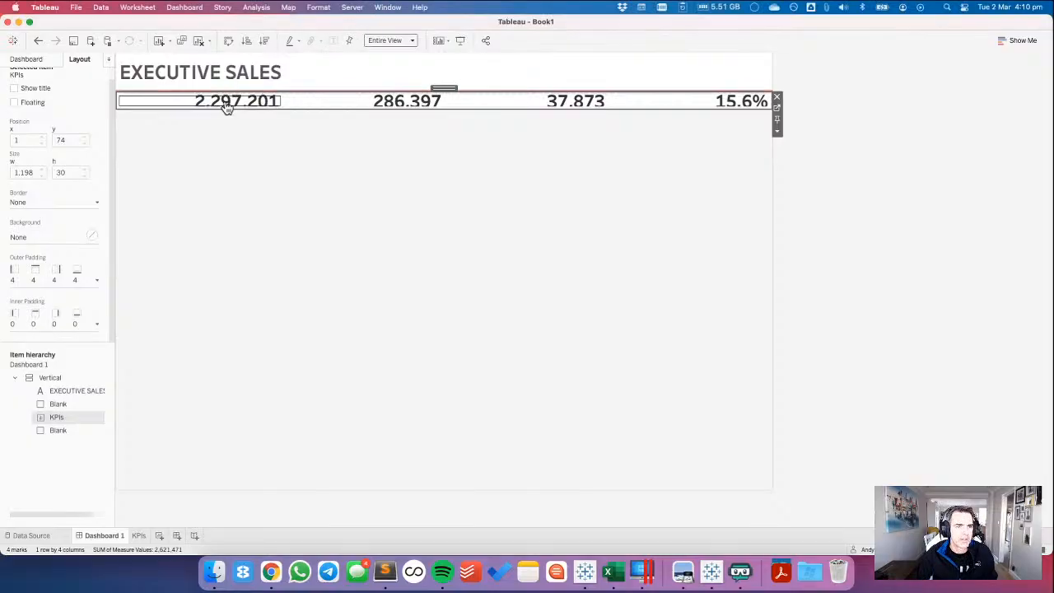
{"action": "key", "text": "super+Tab"}
{"action": "key", "text": "super+Tab"}
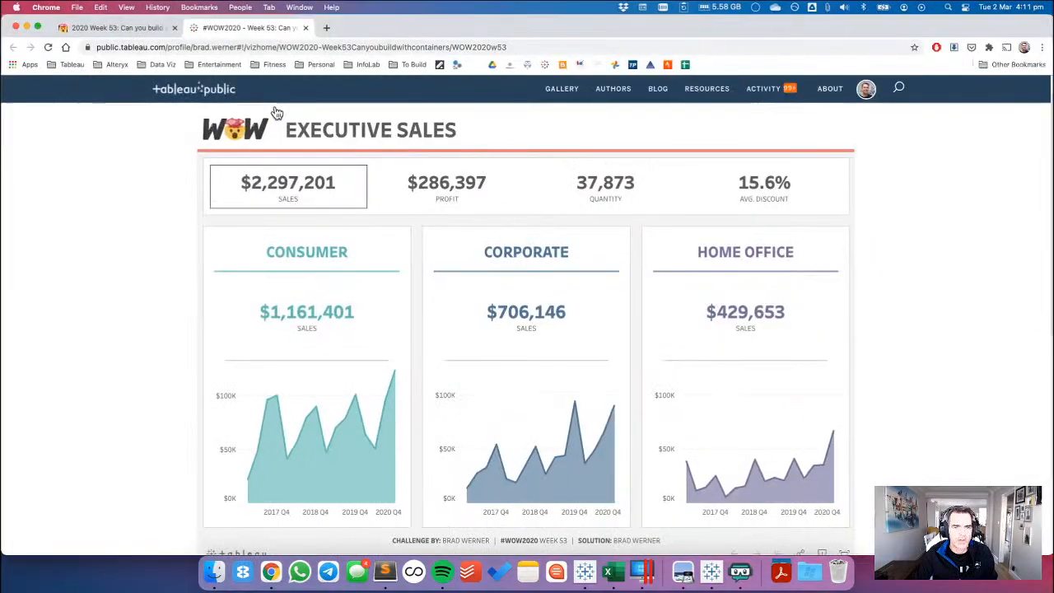
{"action": "left_click", "coordinate": [151, 28]}
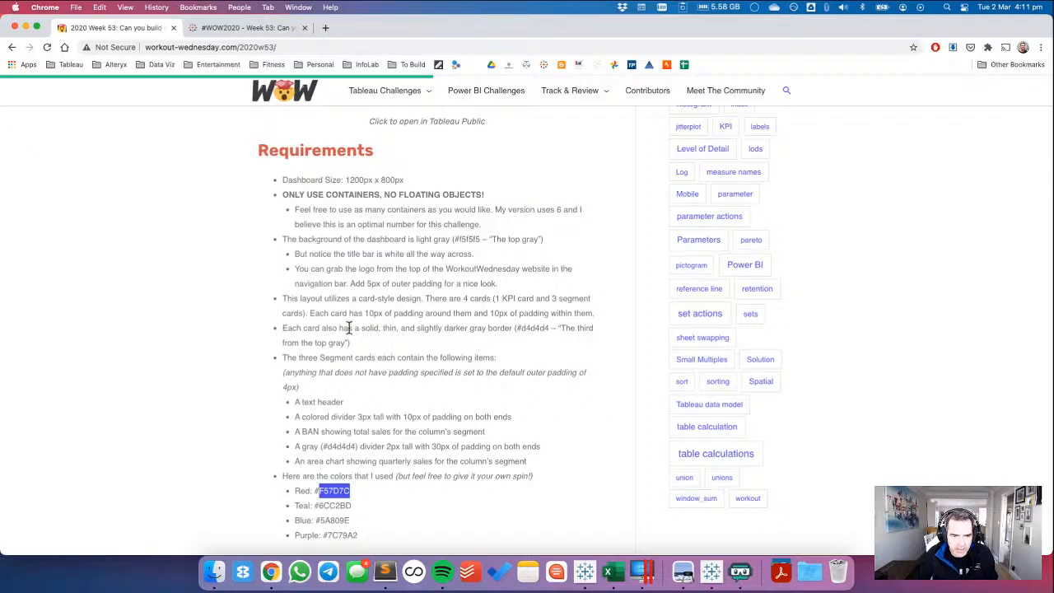
{"action": "left_click_drag", "start_coordinate": [308, 313], "coordinate": [591, 309]}
Return to Tableau and set both the outer and inner padding of the KPIs sheet to 10 px on all sides.
{"action": "key", "text": "super+Tab"}
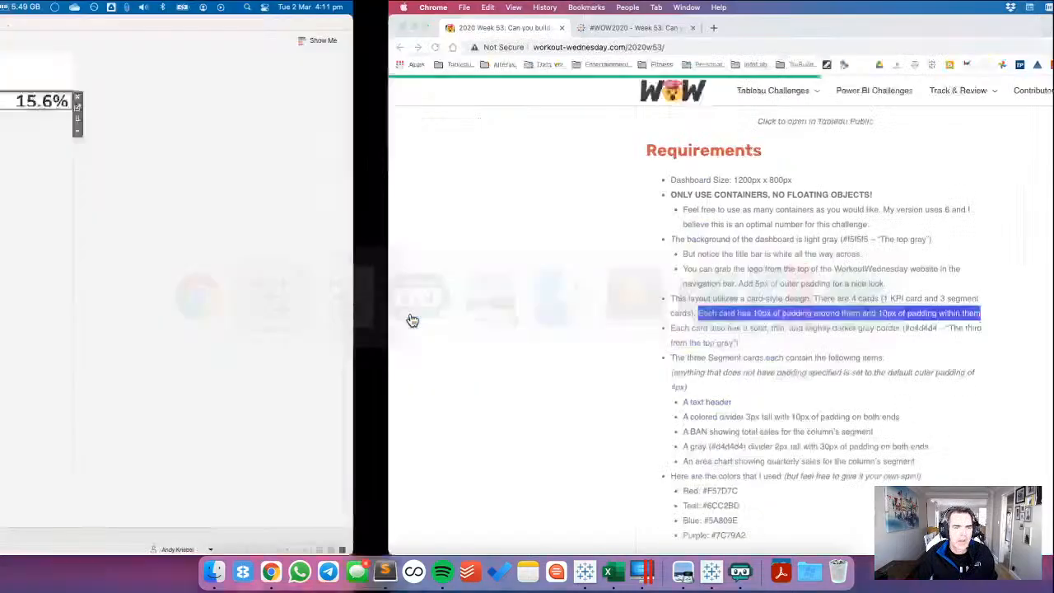
{"action": "left_click", "coordinate": [30, 283]}
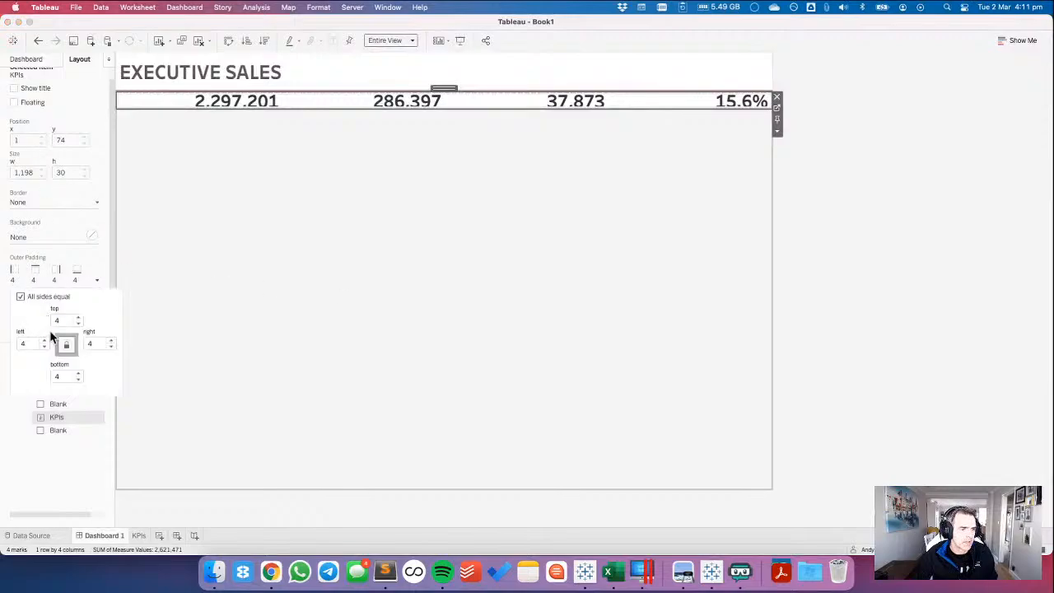
{"action": "type", "text": "10"}
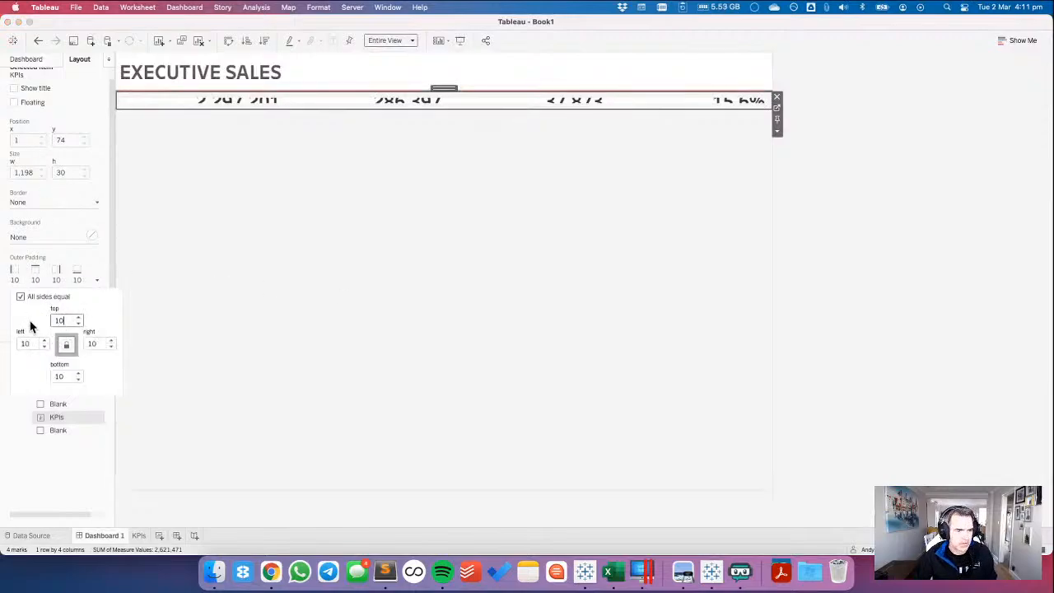
{"action": "left_click", "coordinate": [56, 264]}
{"action": "left_click", "coordinate": [13, 322]}
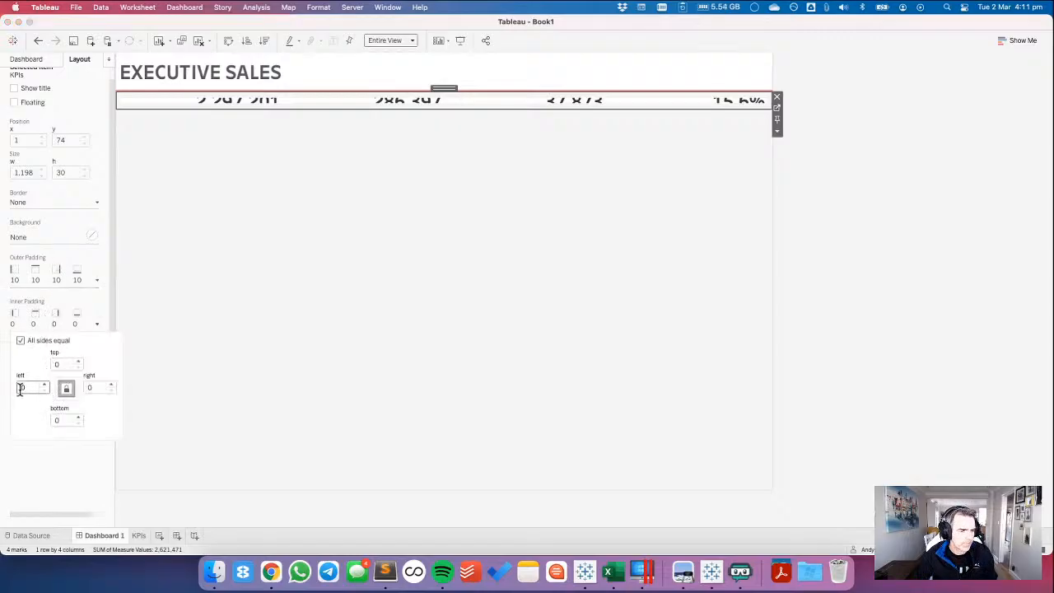
{"action": "type", "text": "10"}
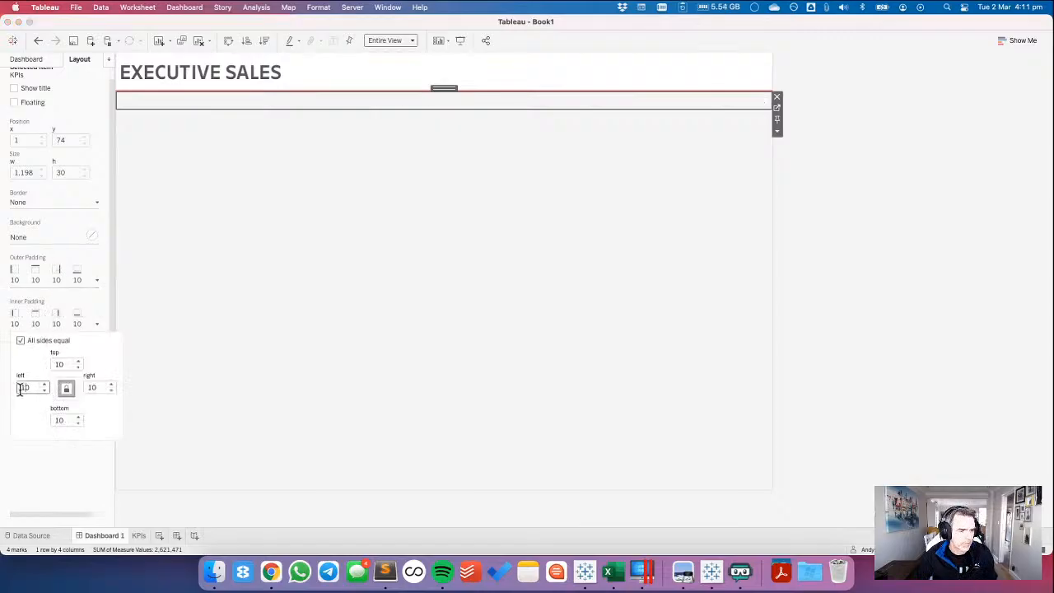
Give the KPIs sheet on the dashboard a white background and set its height to 125 pixels.
{"action": "left_click", "coordinate": [49, 236]}
{"action": "left_click", "coordinate": [31, 274]}
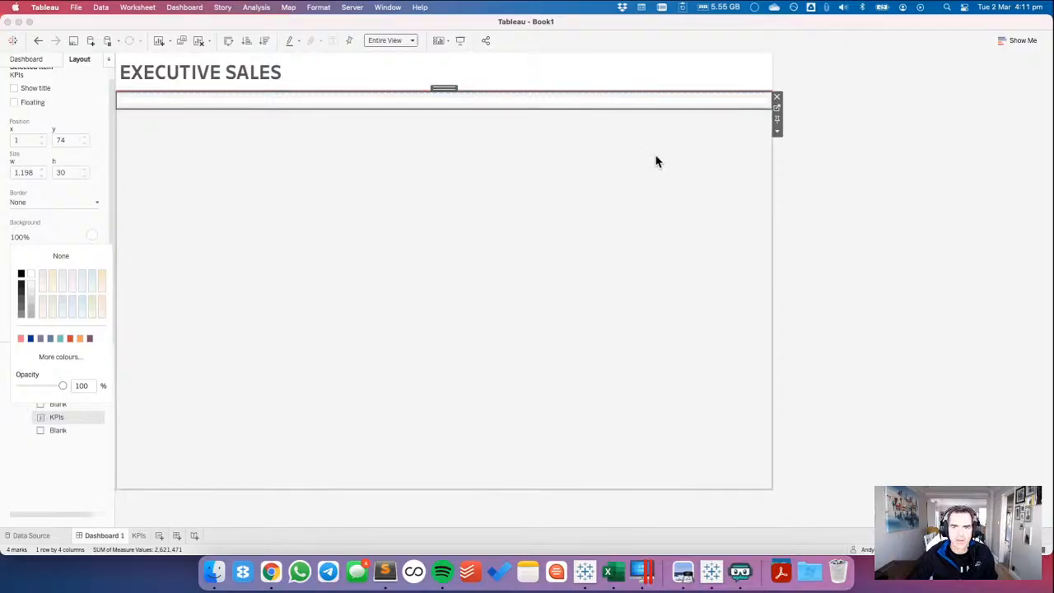
{"action": "left_click", "coordinate": [776, 131]}
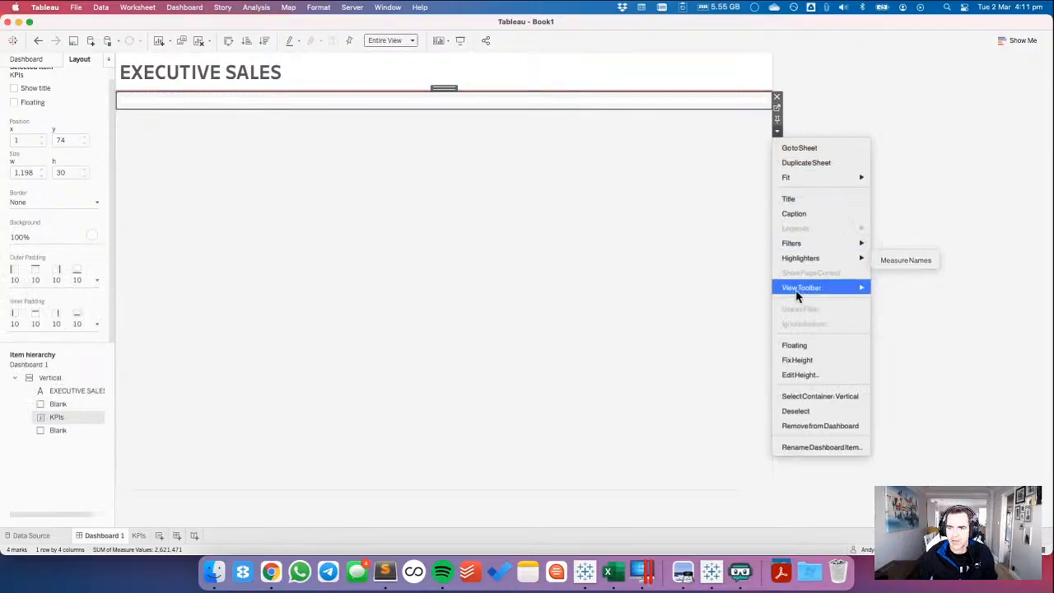
{"action": "left_click", "coordinate": [797, 374]}
{"action": "type", "text": "125"}
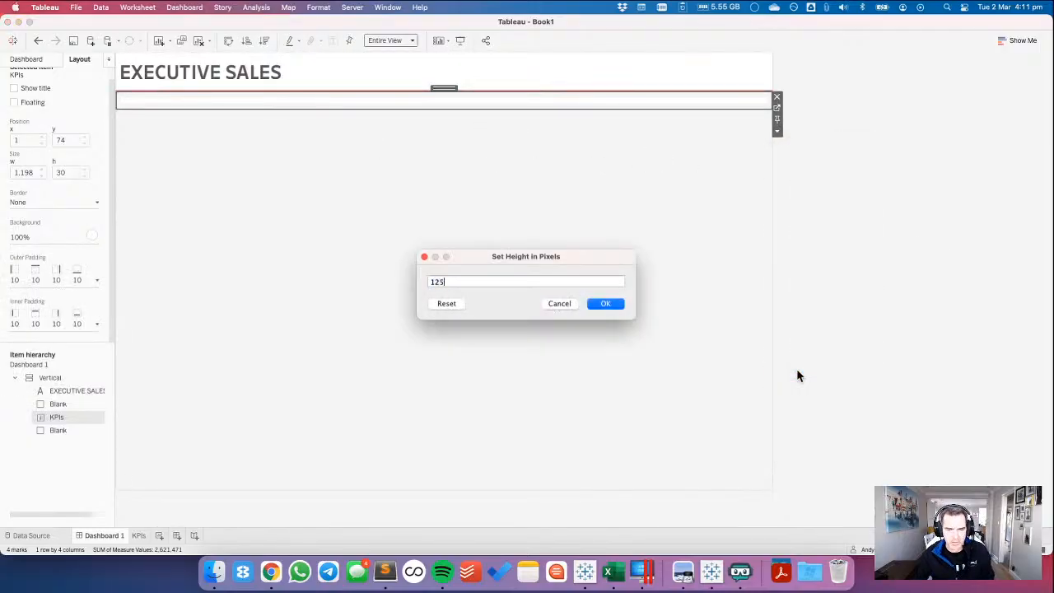
{"action": "key", "text": "Return"}
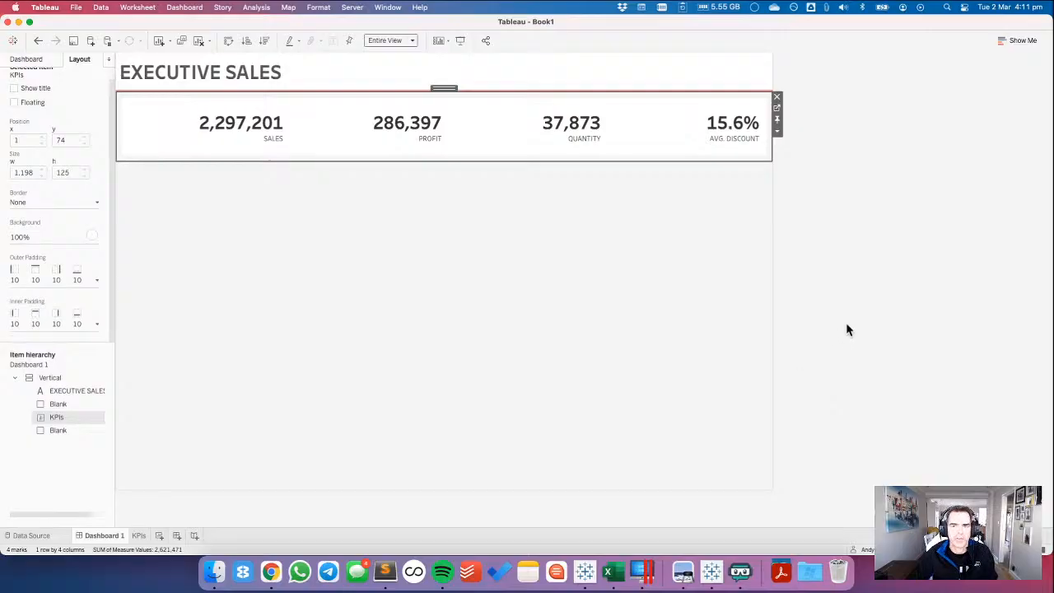
Set the text alignment on the KPIs worksheet to Middle Centre and return to Dashboard 1.
{"action": "left_click", "coordinate": [776, 107]}
{"action": "left_click", "coordinate": [187, 180]}
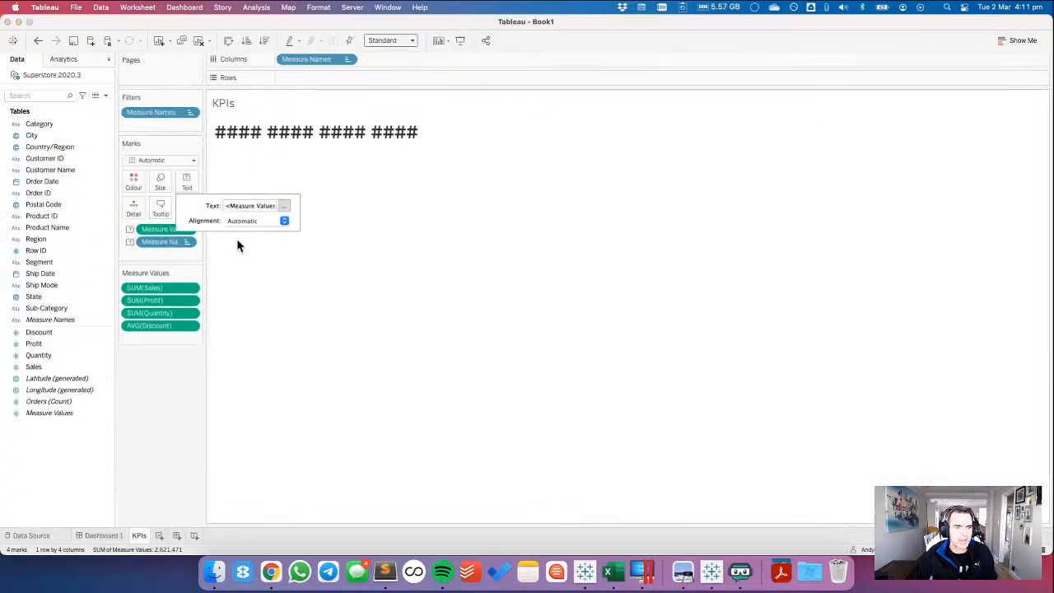
{"action": "left_click", "coordinate": [284, 220]}
{"action": "left_click", "coordinate": [254, 272]}
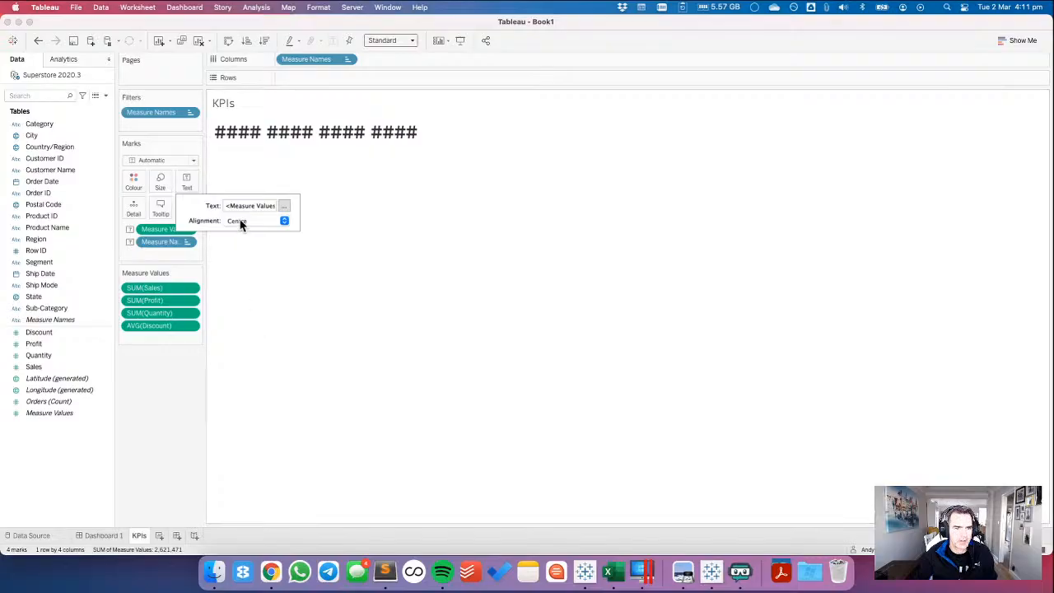
{"action": "left_click", "coordinate": [242, 221]}
{"action": "left_click", "coordinate": [254, 327]}
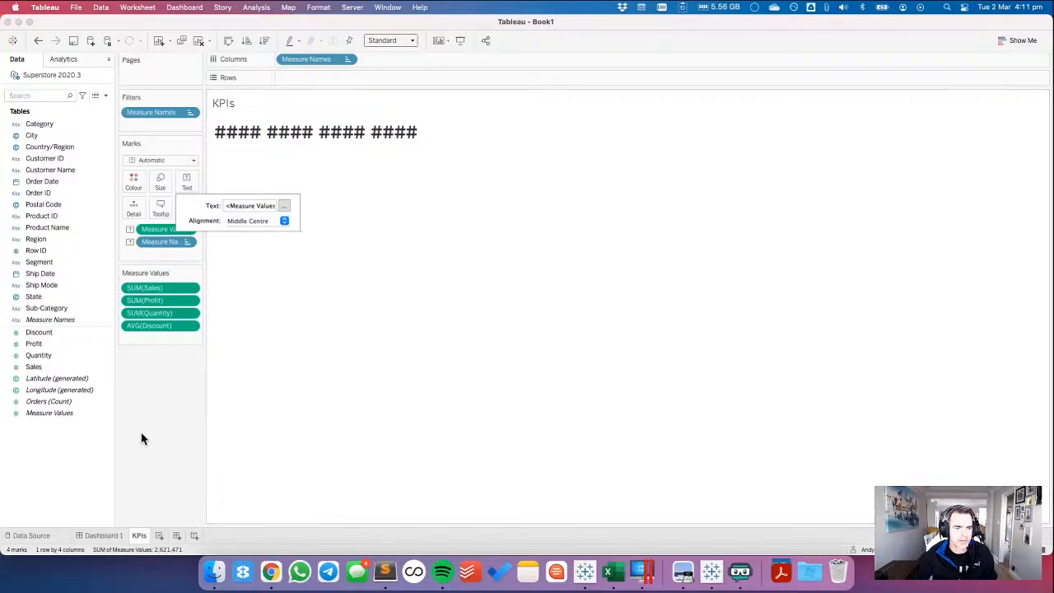
{"action": "left_click", "coordinate": [103, 535]}
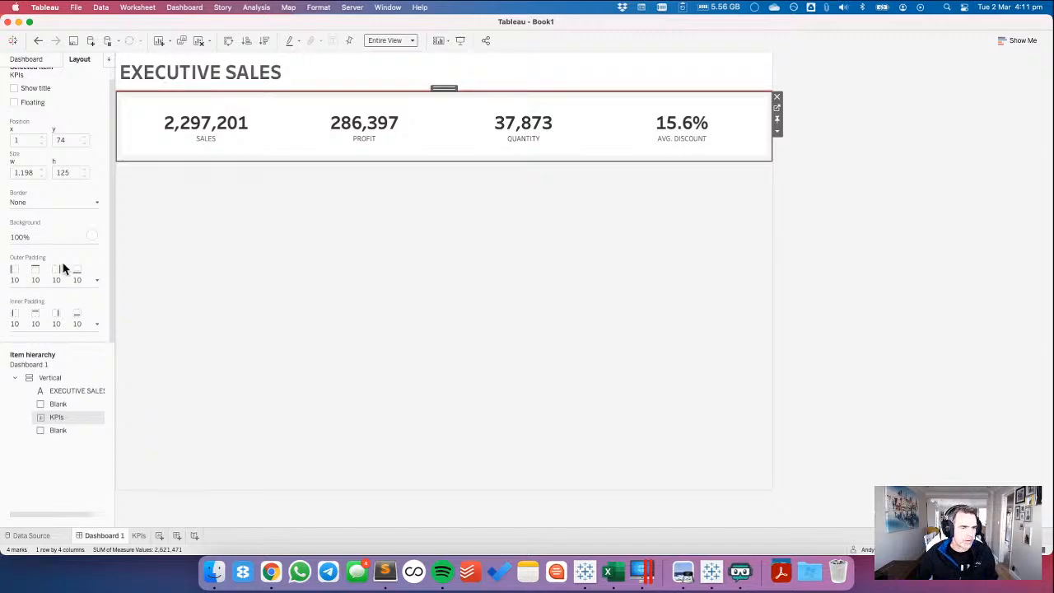
Give the KPI card a thin solid light gray border and check it against the #d4d4d4 requirement in Chrome.
{"action": "left_click", "coordinate": [32, 203]}
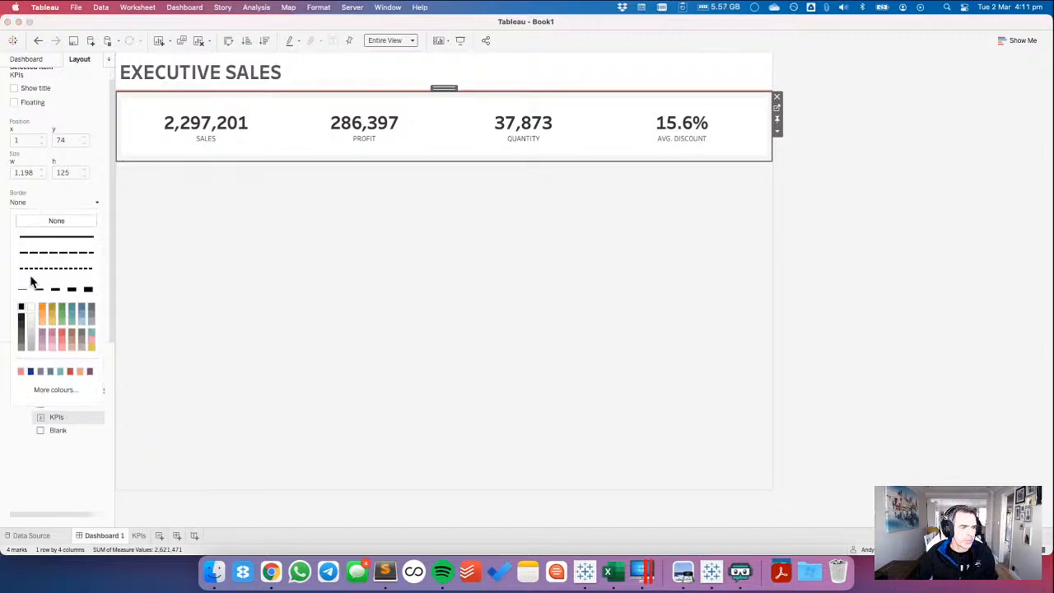
{"action": "left_click", "coordinate": [30, 336]}
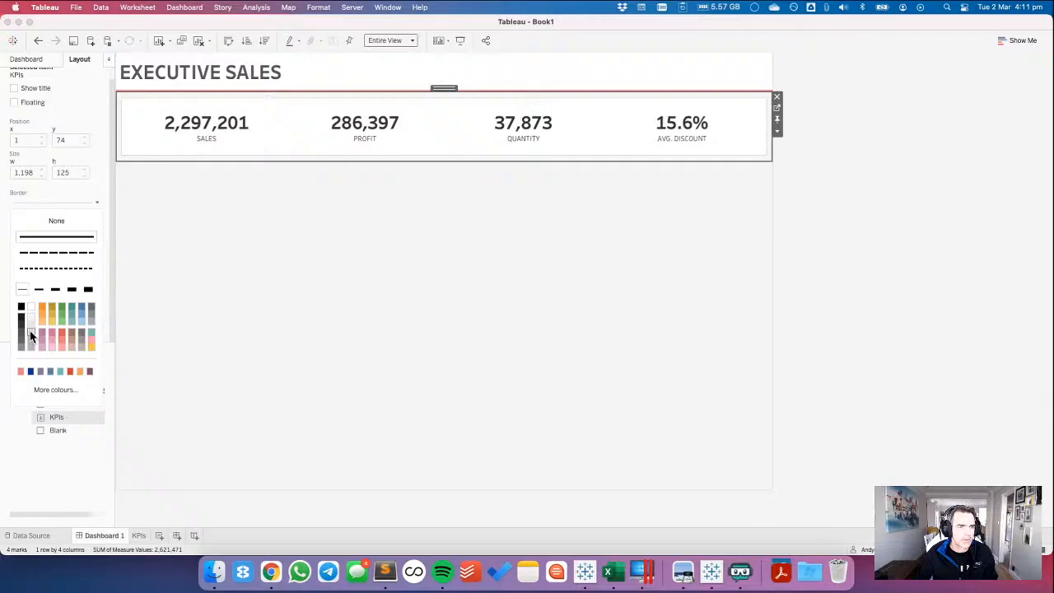
{"action": "key", "text": "super+Tab"}
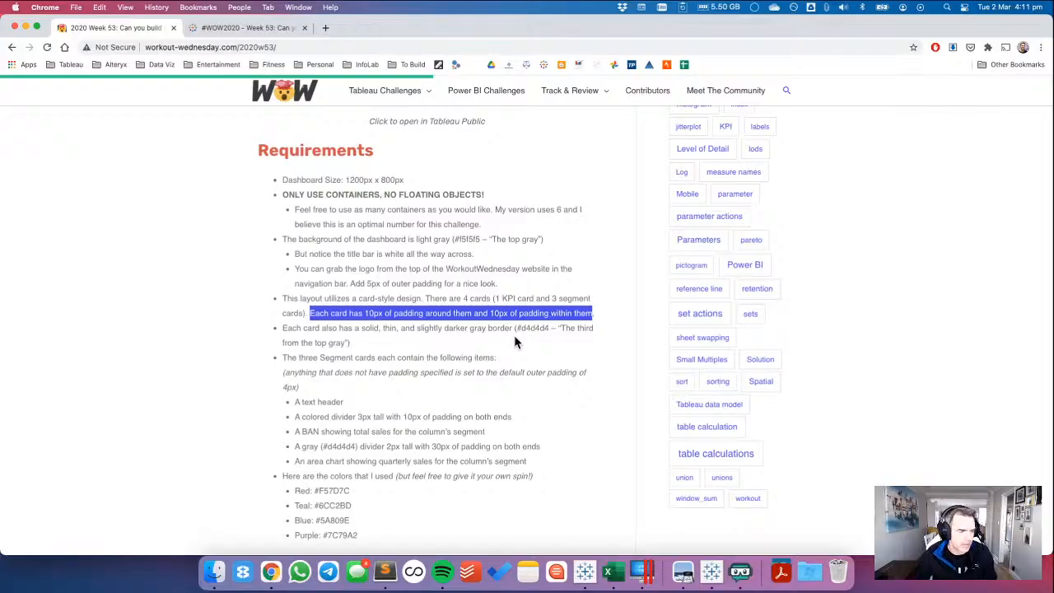
{"action": "key", "text": "super+Tab"}
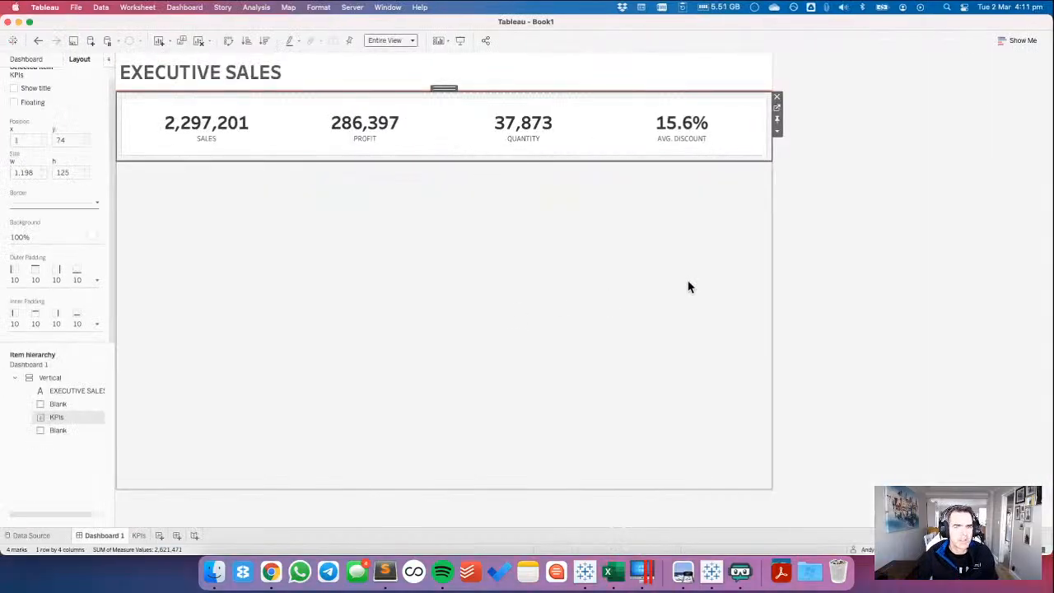
{"action": "left_click", "coordinate": [921, 247]}
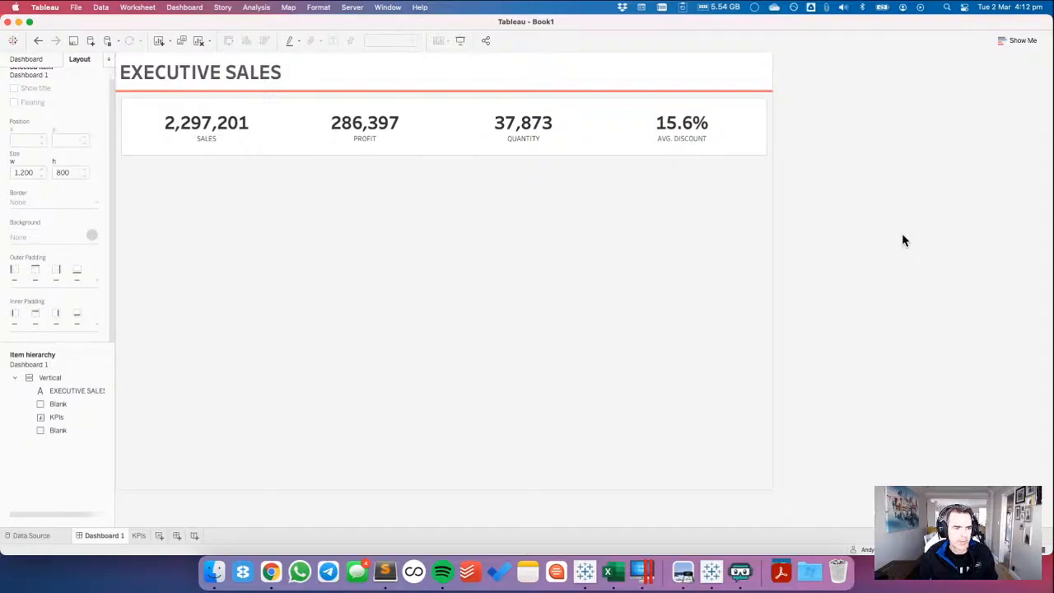
Compare the KPI card's number formats and text colour with the reference dashboard in Chrome, ending back in Tableau.
{"action": "key", "text": "super+Tab"}
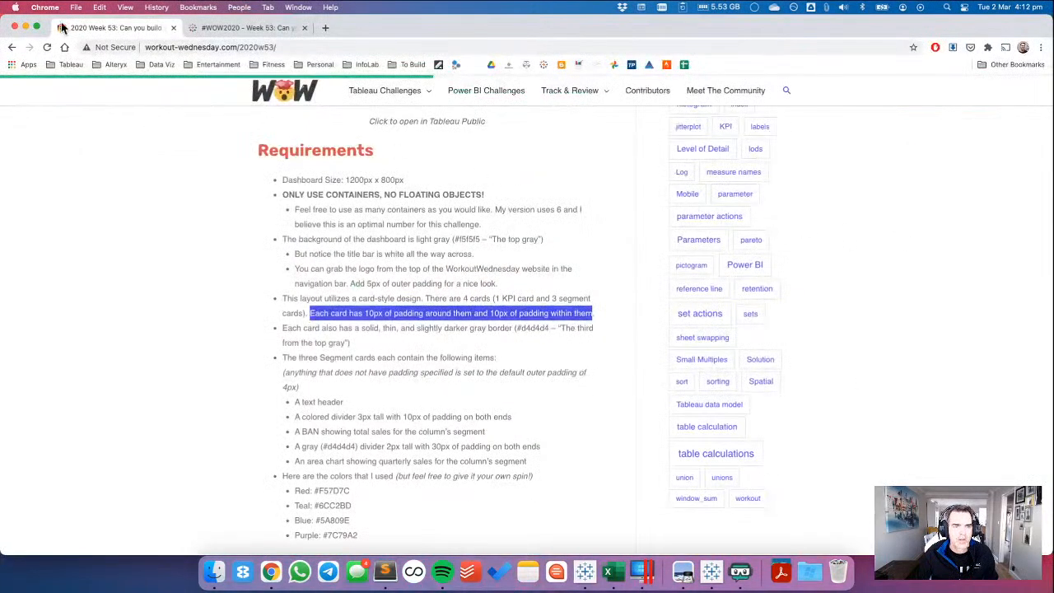
{"action": "left_click", "coordinate": [189, 26]}
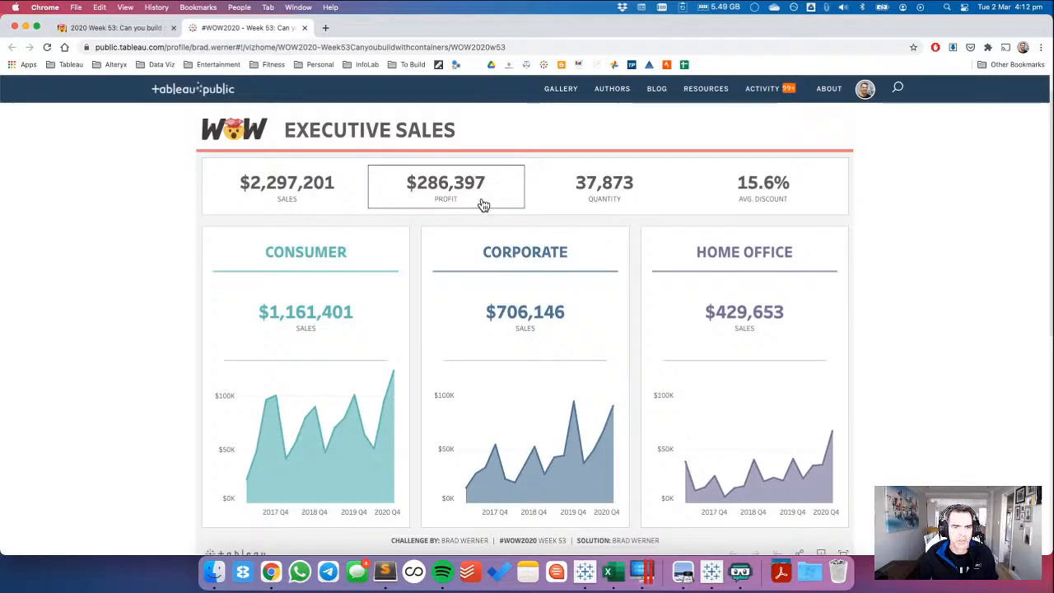
{"action": "key", "text": "super+Tab"}
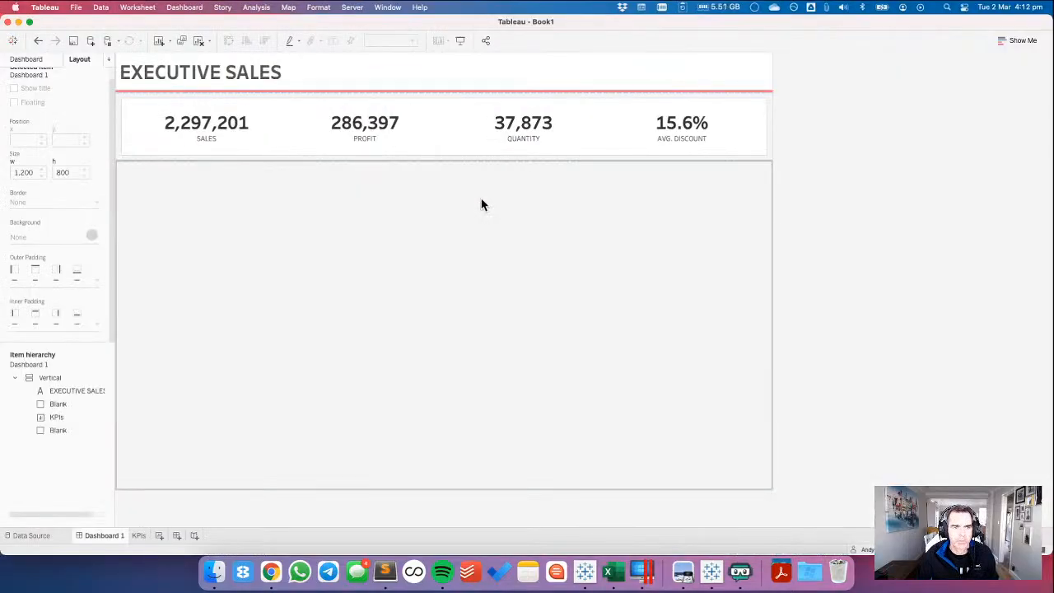
{"action": "key", "text": "super+Tab"}
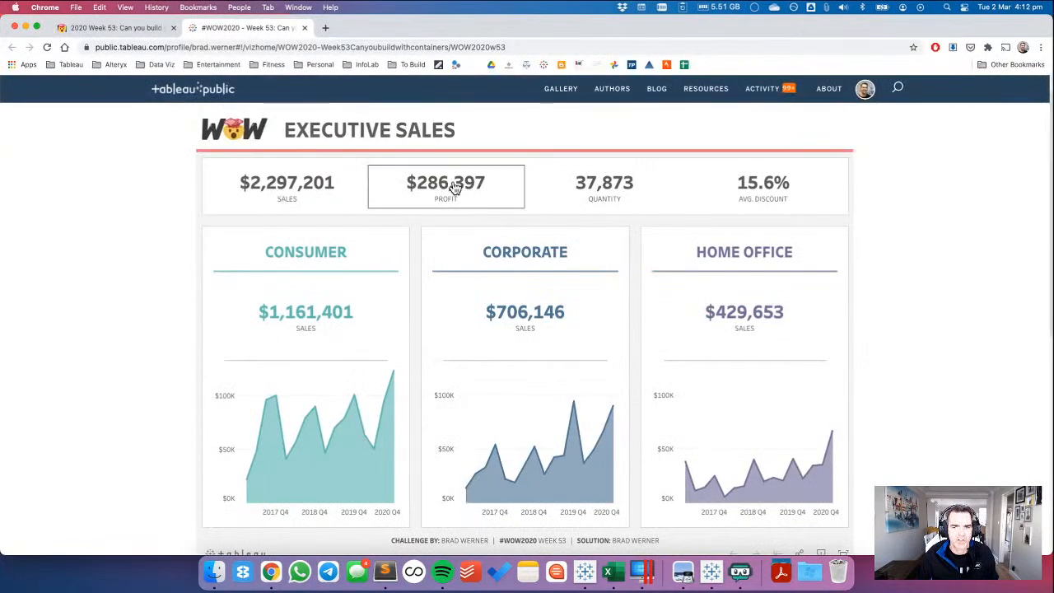
{"action": "key", "text": "super+Tab"}
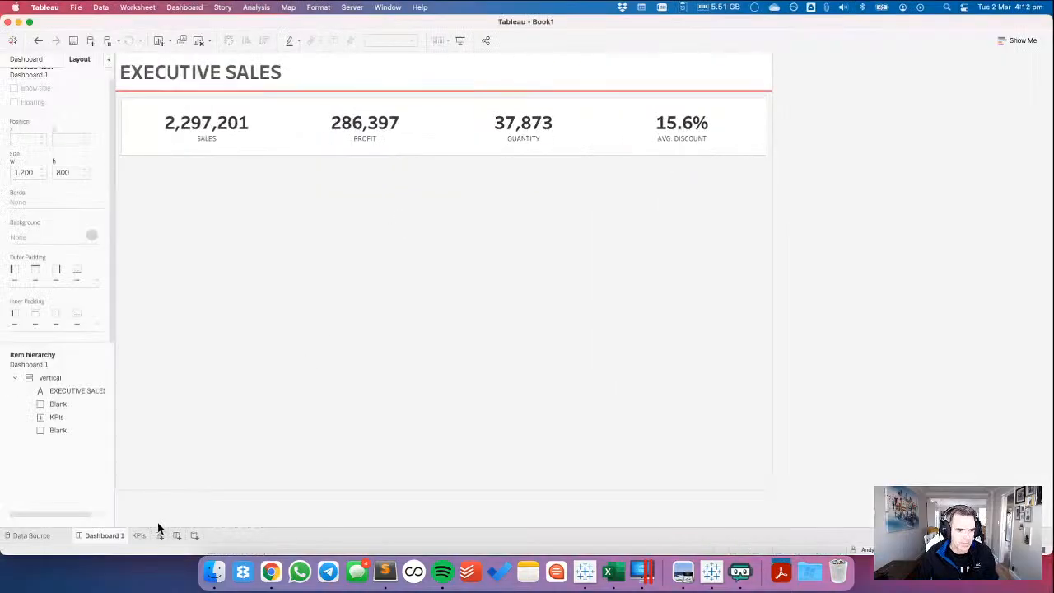
On the KPIs sheet, set the default number format of Profit and Sales to Number (Custom) with 0 decimal places and a $ prefix.
{"action": "left_click", "coordinate": [136, 535]}
{"action": "left_click", "coordinate": [37, 344]}
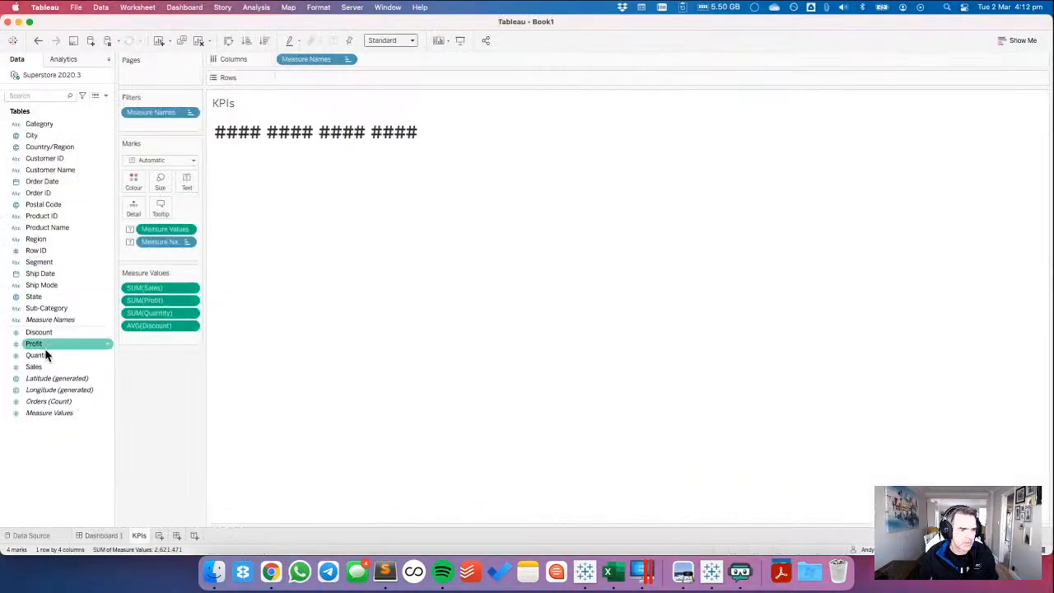
{"action": "left_click", "coordinate": [45, 367]}
{"action": "left_click", "coordinate": [47, 343], "text": "super"}
{"action": "right_click", "coordinate": [47, 343]}
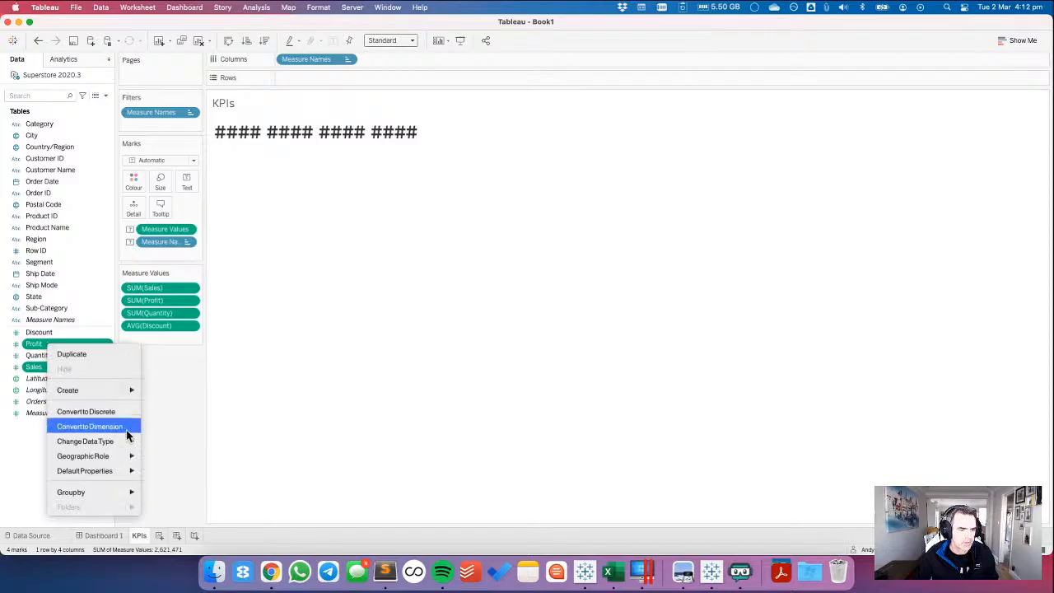
{"action": "mouse_move", "coordinate": [124, 470]}
{"action": "left_click", "coordinate": [177, 470]}
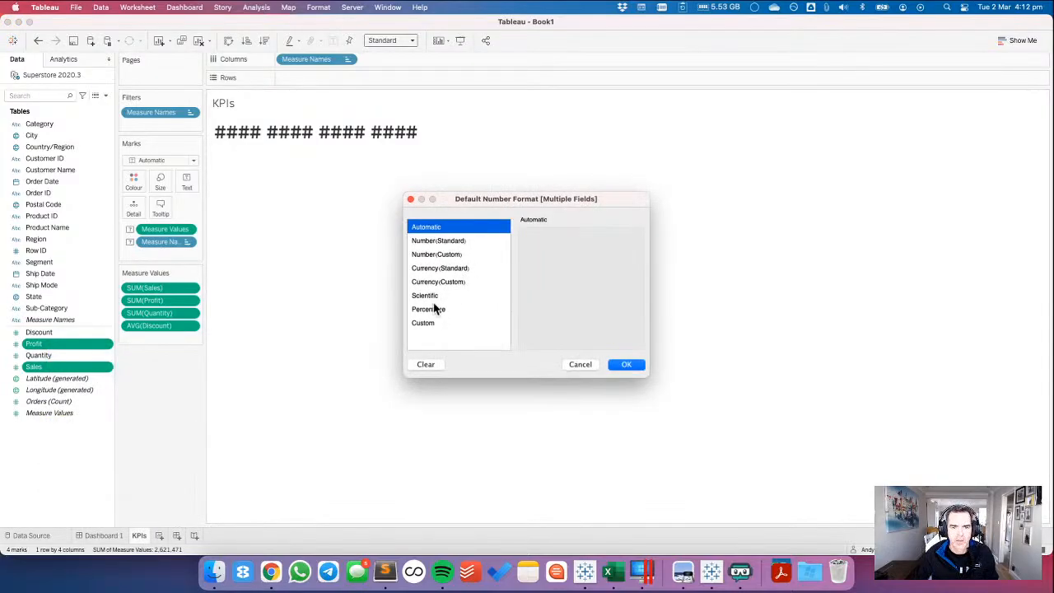
{"action": "left_click", "coordinate": [447, 254]}
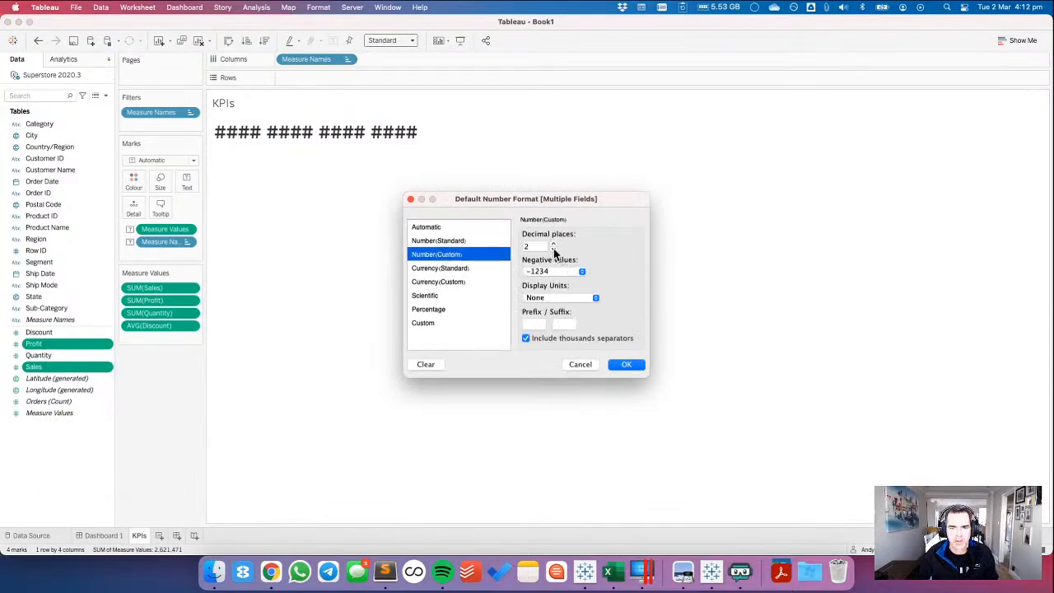
{"action": "left_click", "coordinate": [553, 248]}
{"action": "left_click", "coordinate": [553, 248]}
{"action": "left_click", "coordinate": [533, 323]}
{"action": "type", "text": "$"}
{"action": "left_click", "coordinate": [626, 364]}
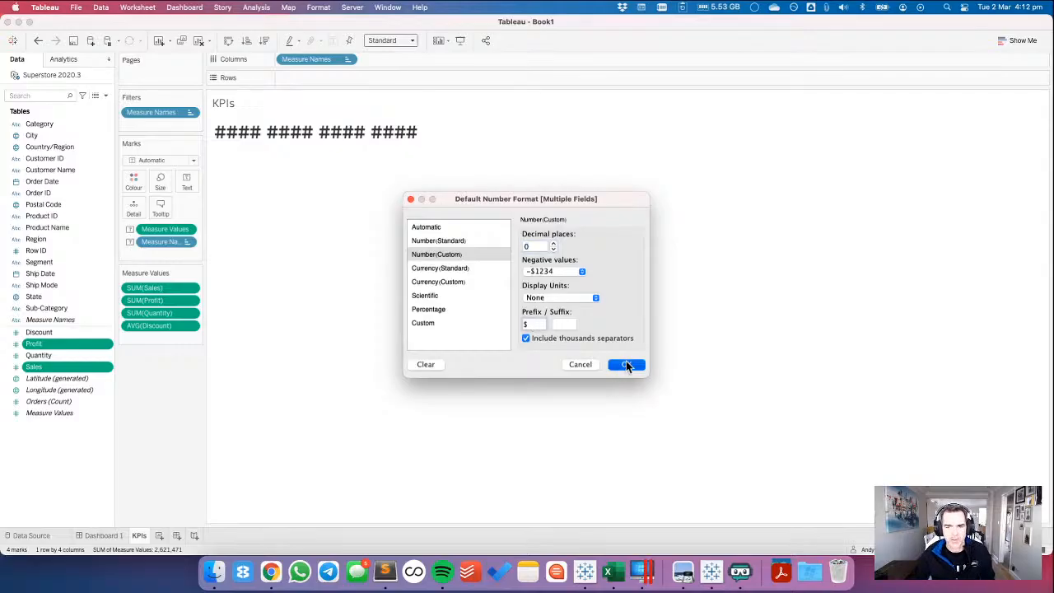
Recolour the whole KPI label, Measure Values and Measure Names, dark gray and return to Dashboard 1.
{"action": "left_click", "coordinate": [191, 181]}
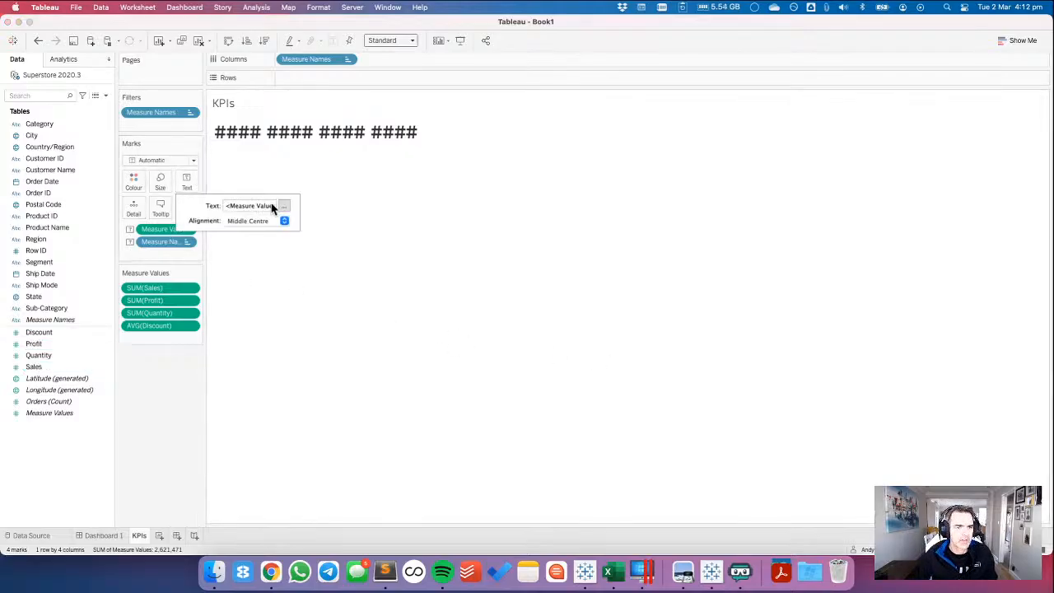
{"action": "left_click", "coordinate": [283, 205]}
{"action": "left_click_drag", "start_coordinate": [594, 265], "coordinate": [439, 241]}
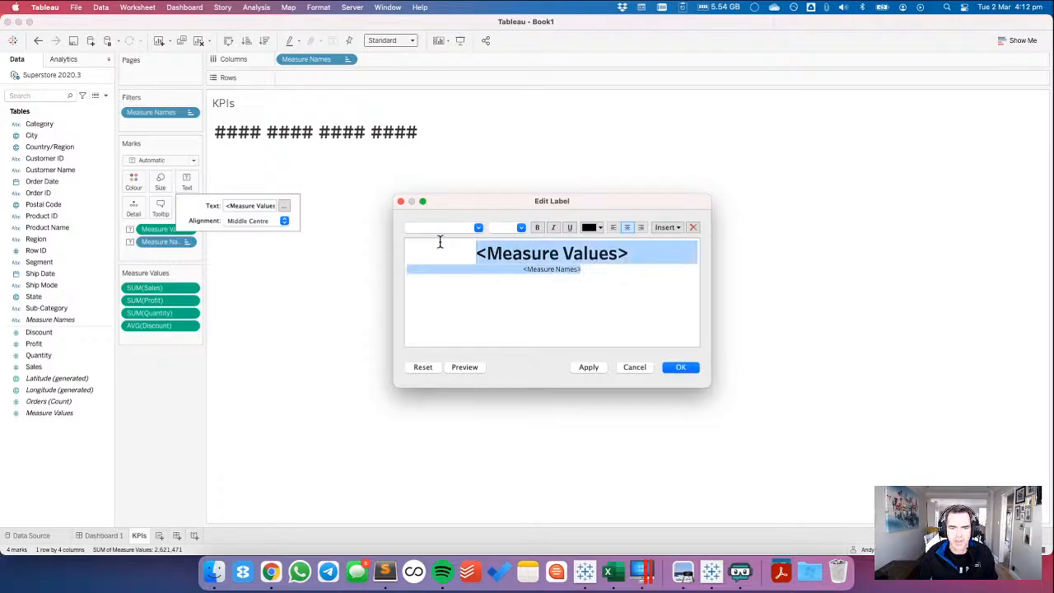
{"action": "left_click", "coordinate": [595, 228]}
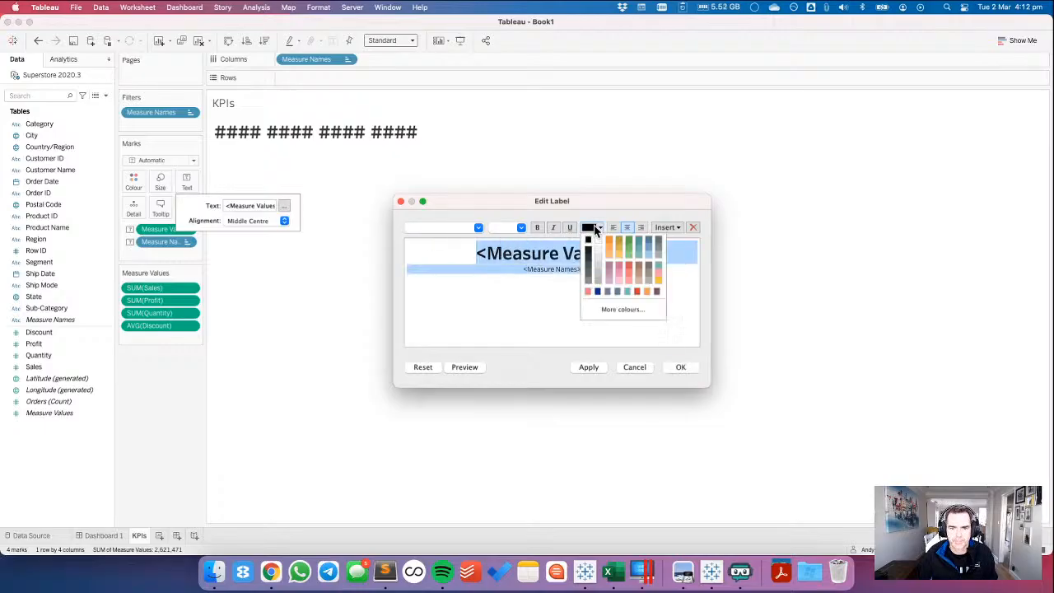
{"action": "left_click", "coordinate": [588, 266]}
{"action": "left_click", "coordinate": [681, 368]}
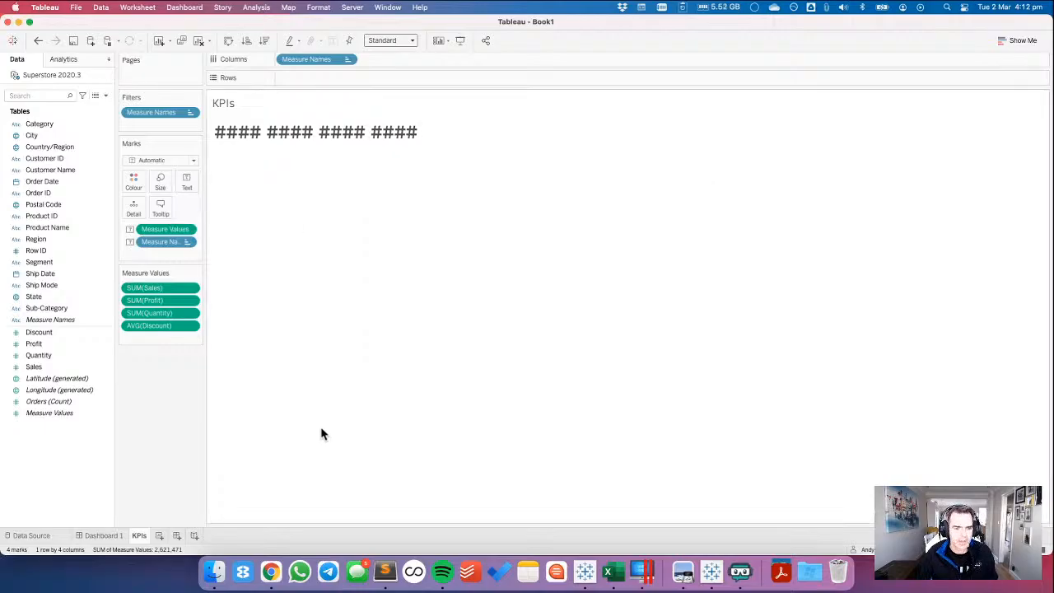
{"action": "left_click", "coordinate": [112, 536]}
Compare the title with the reference dashboard in Chrome and set the EXECUTIVE SALES text object's left inner padding to 25 in Tableau.
{"action": "key", "text": "ctrl+Right"}
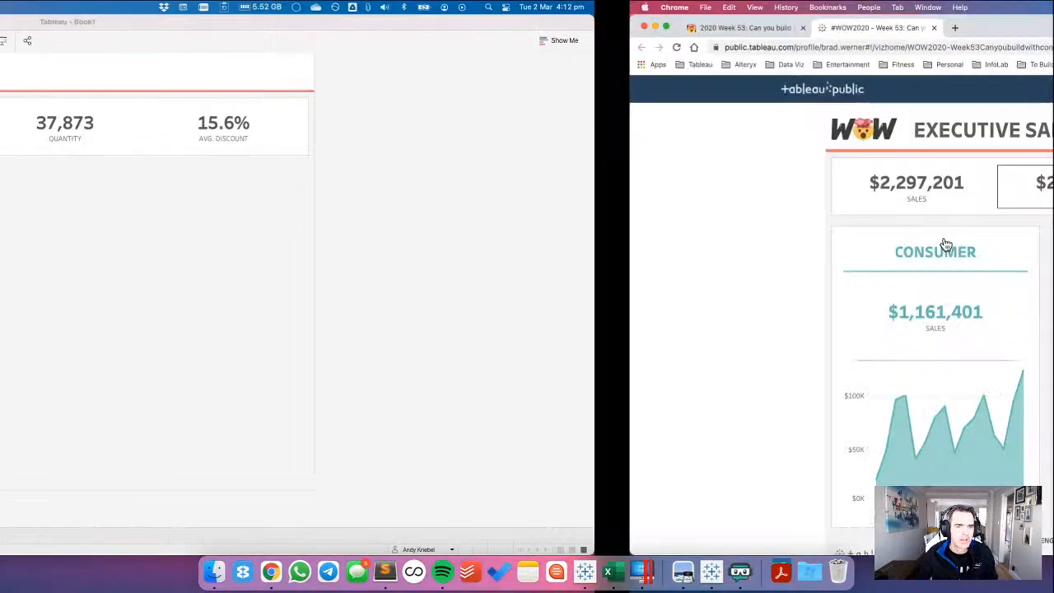
{"action": "key", "text": "ctrl+Left"}
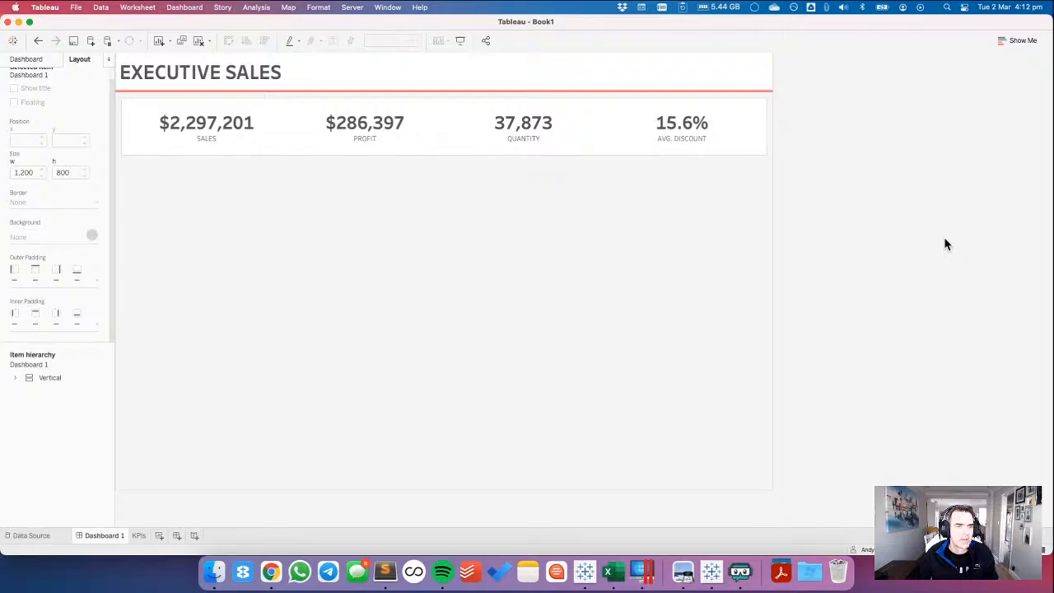
{"action": "key", "text": "ctrl+Right"}
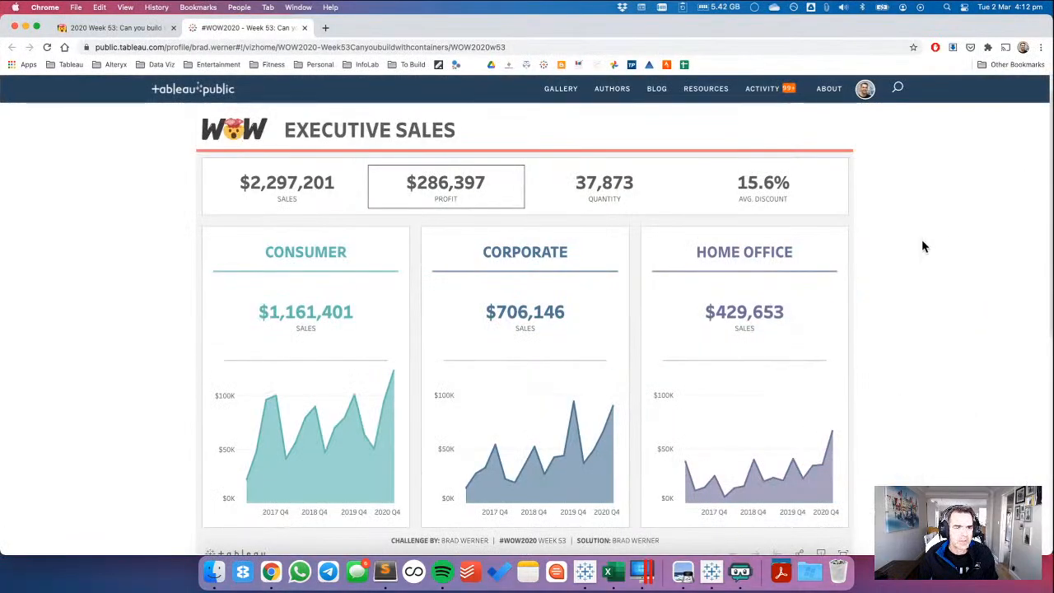
{"action": "key", "text": "ctrl+Left"}
{"action": "double_click", "coordinate": [167, 78]}
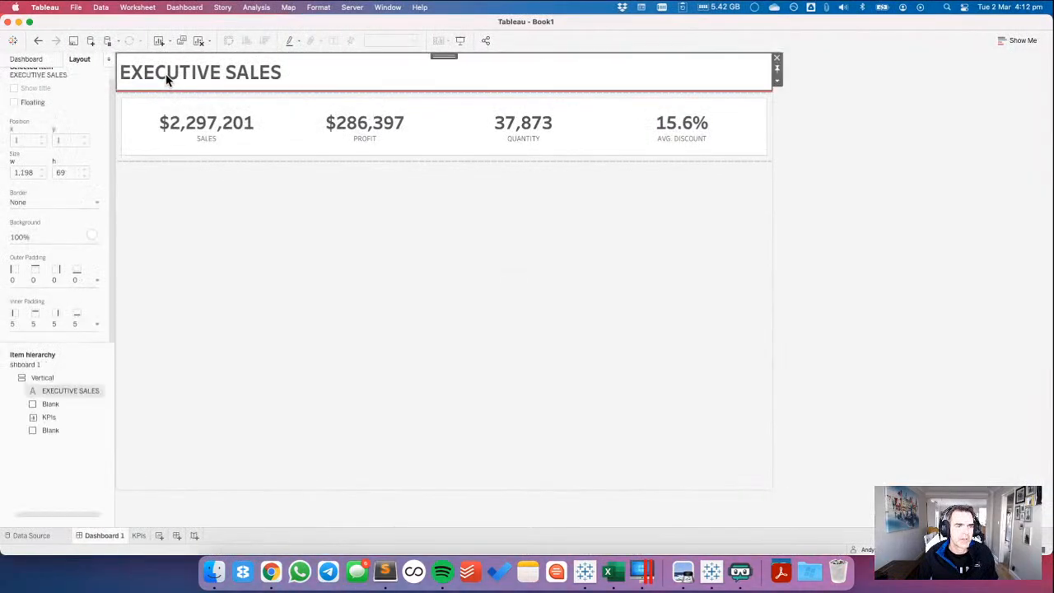
{"action": "left_click", "coordinate": [608, 360]}
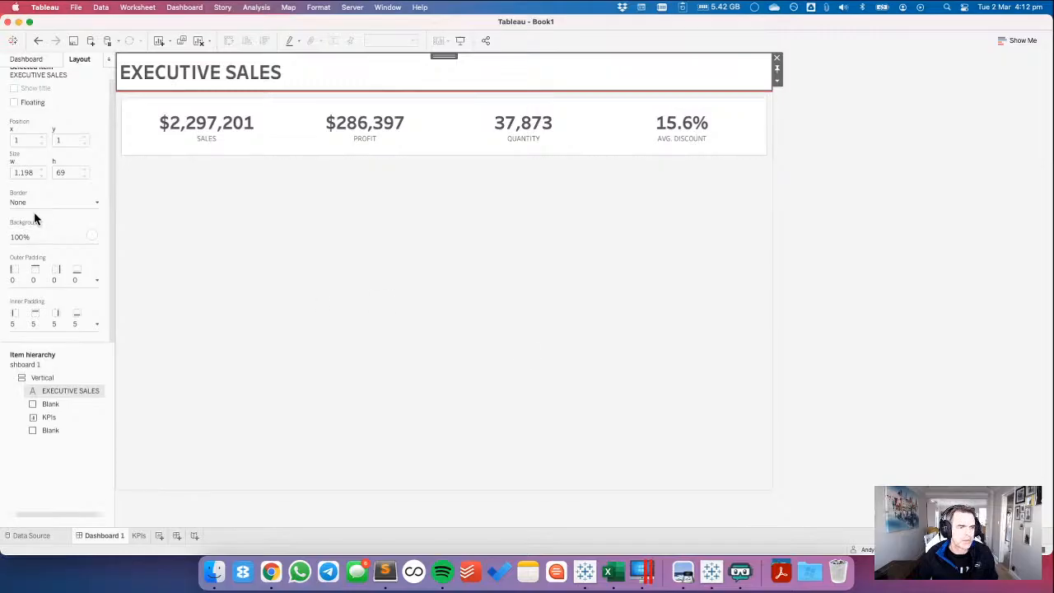
{"action": "left_click", "coordinate": [50, 281]}
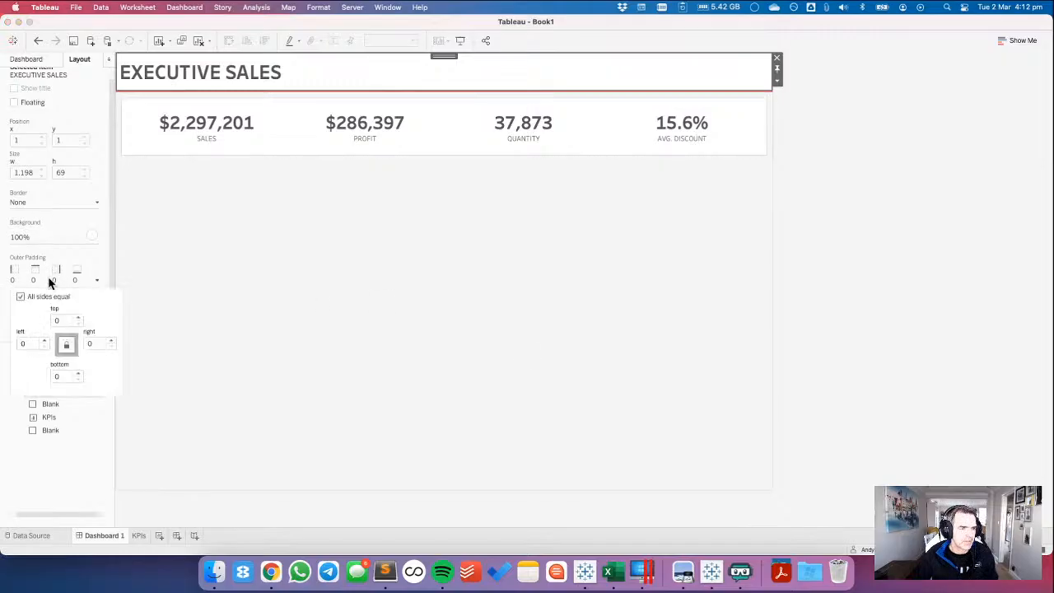
{"action": "left_click", "coordinate": [48, 281]}
{"action": "left_click", "coordinate": [41, 321]}
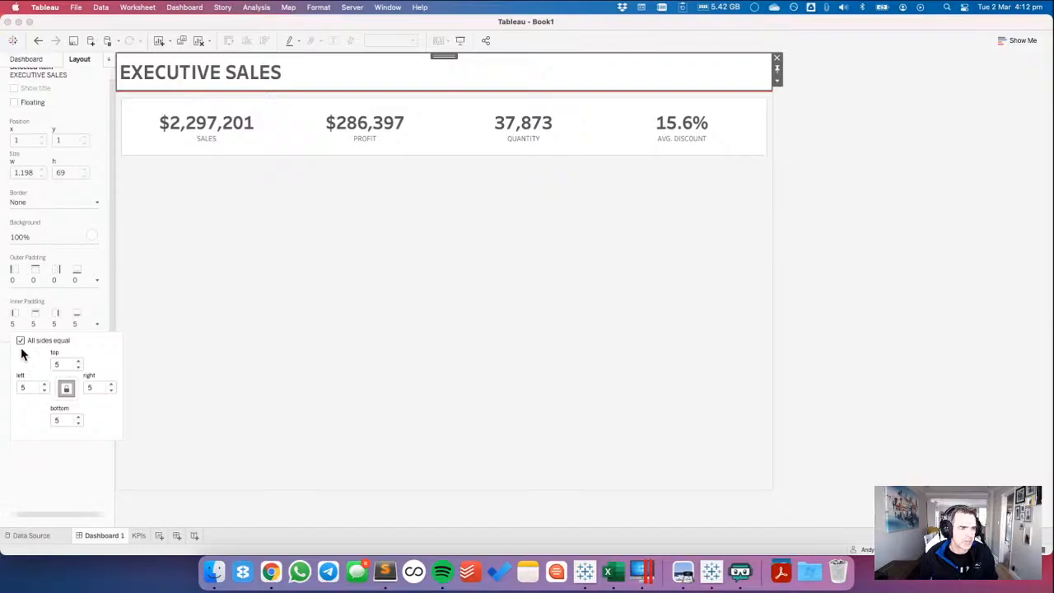
{"action": "left_click", "coordinate": [21, 340]}
{"action": "left_click", "coordinate": [35, 385]}
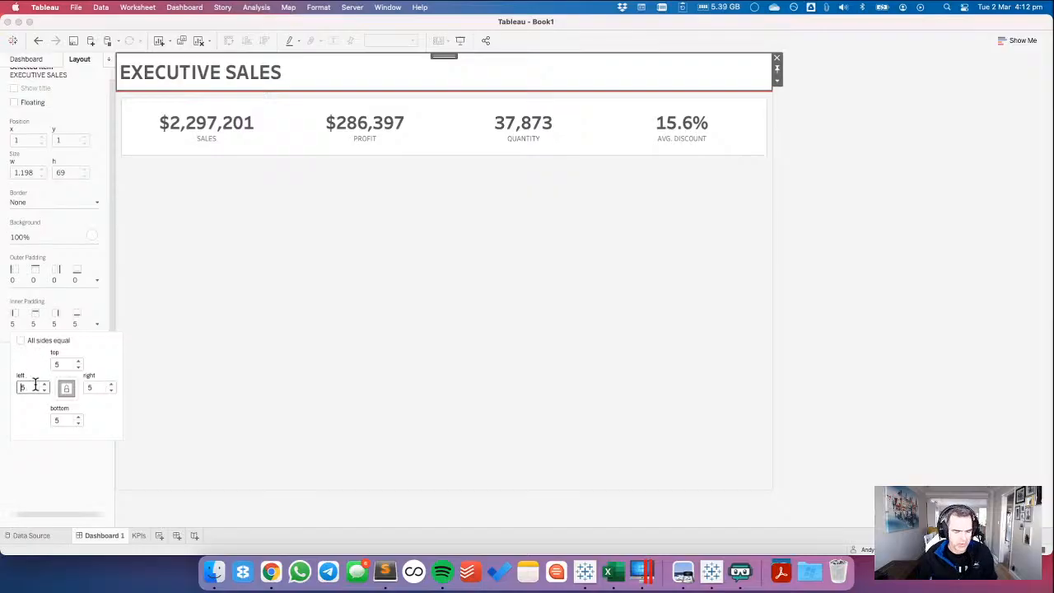
{"action": "type", "text": "25"}
{"action": "left_click", "coordinate": [974, 268]}
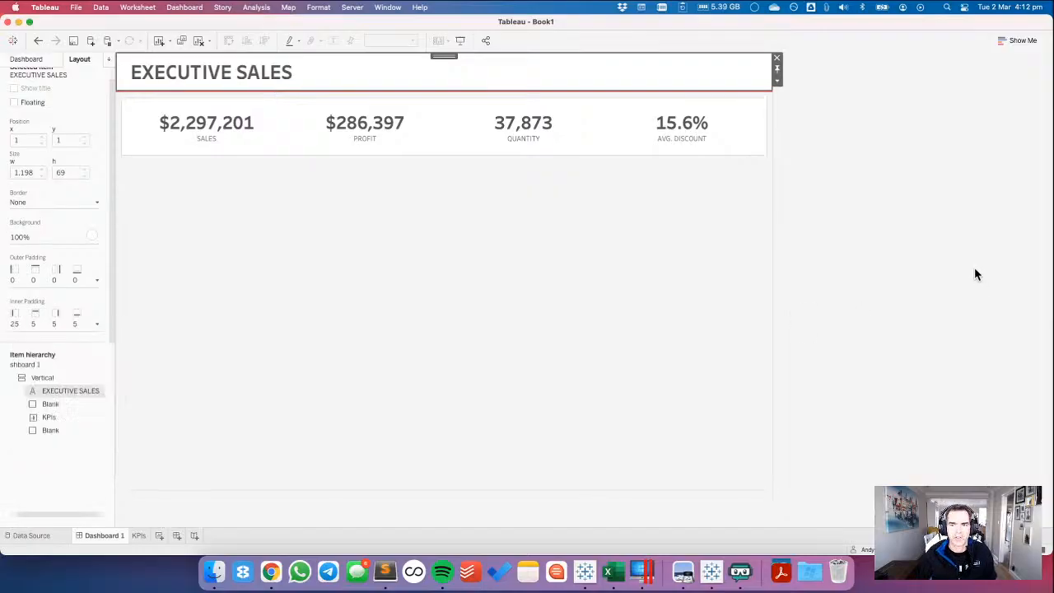
{"action": "left_click", "coordinate": [974, 268]}
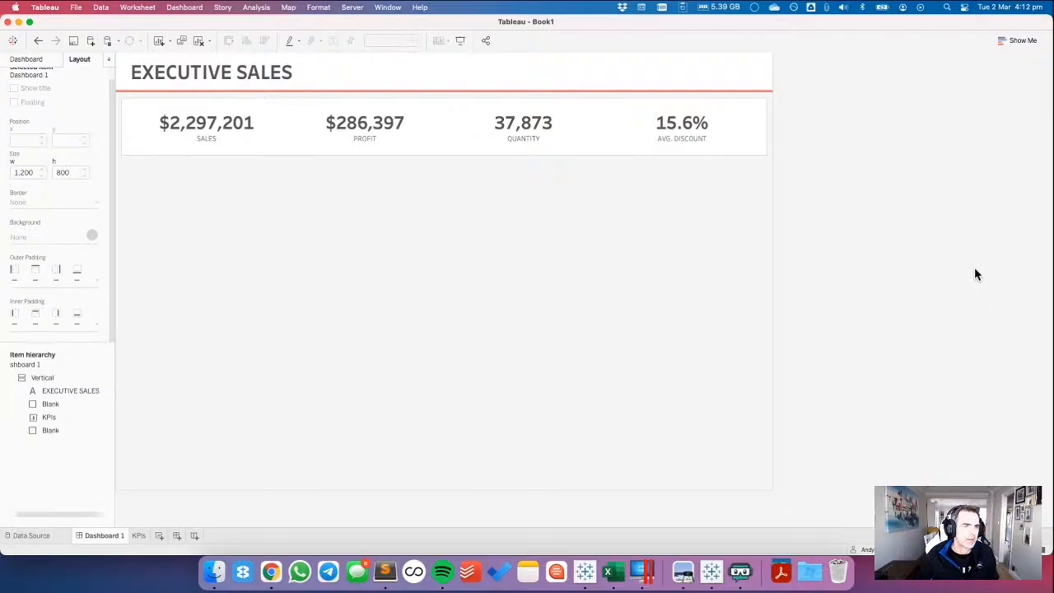
Add a new empty worksheet, check the reference dashboard in Chrome, and return to Dashboard 1 in Tableau.
{"action": "left_click", "coordinate": [27, 60]}
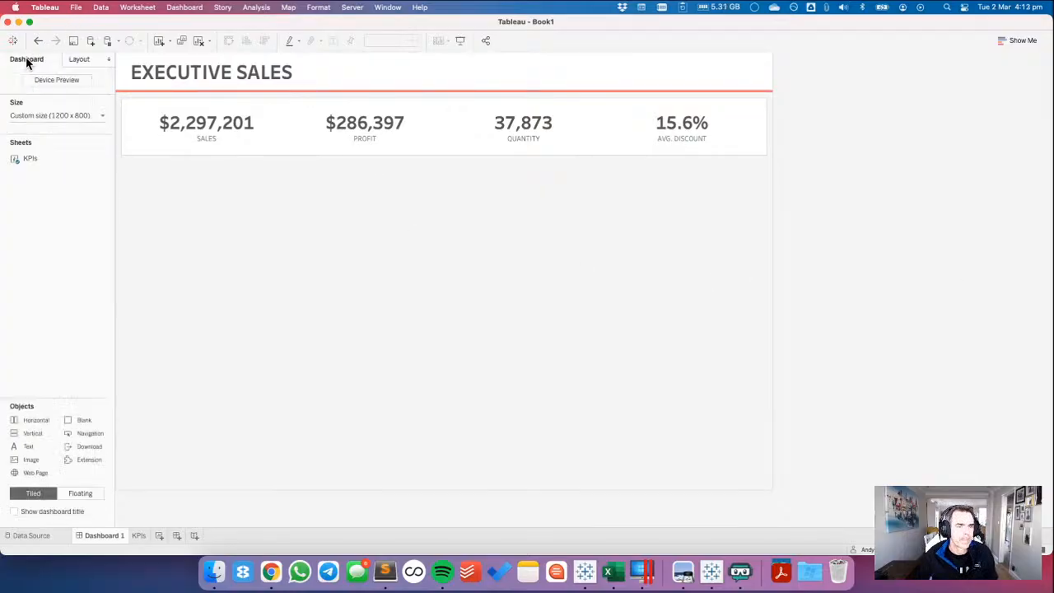
{"action": "left_click", "coordinate": [159, 536]}
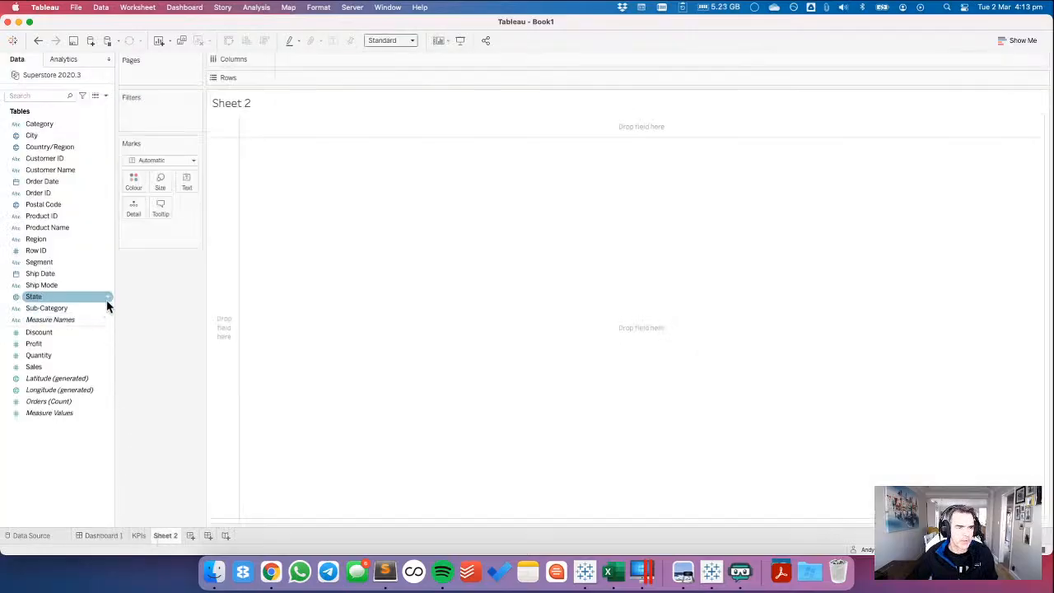
{"action": "key", "text": "super+Tab"}
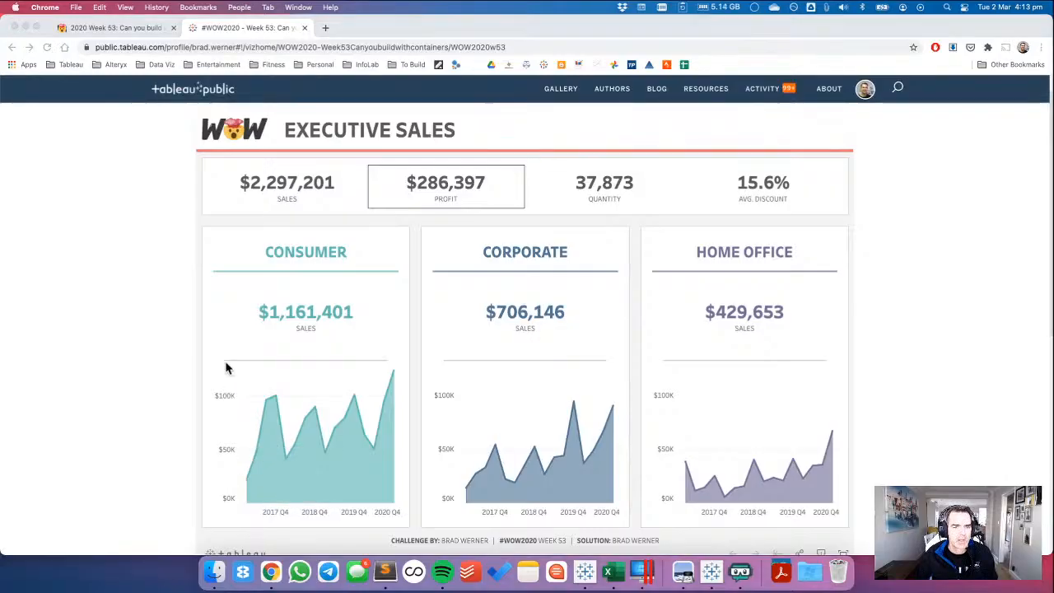
{"action": "key", "text": "super+Tab"}
{"action": "left_click", "coordinate": [139, 535]}
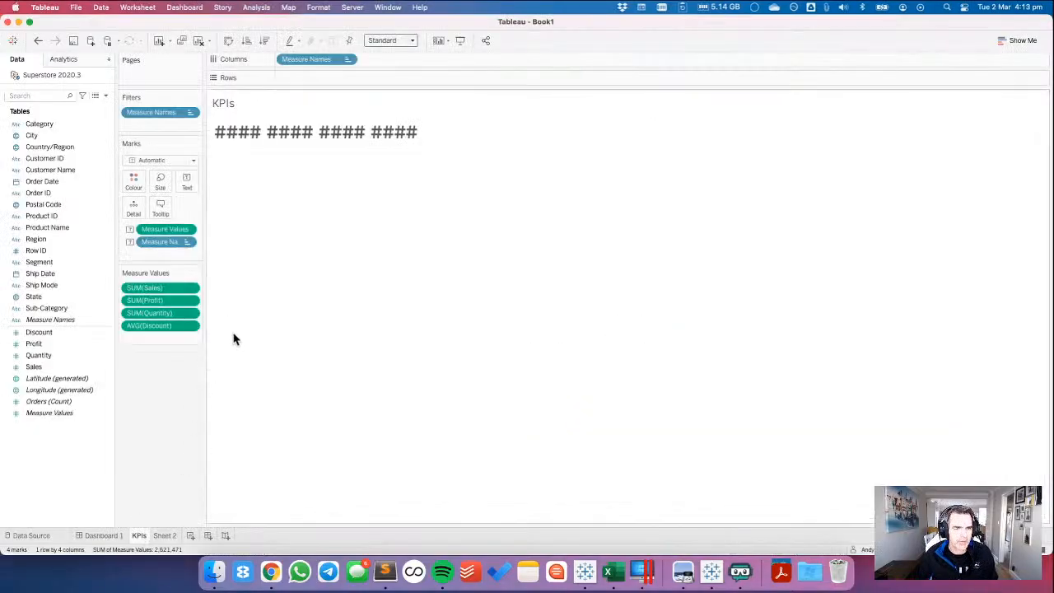
{"action": "left_click", "coordinate": [103, 535]}
Review the reference's segment cards in Chrome, and add a horizontal container below the KPI card holding a vertical container and the existing blank.
{"action": "left_click", "coordinate": [231, 343]}
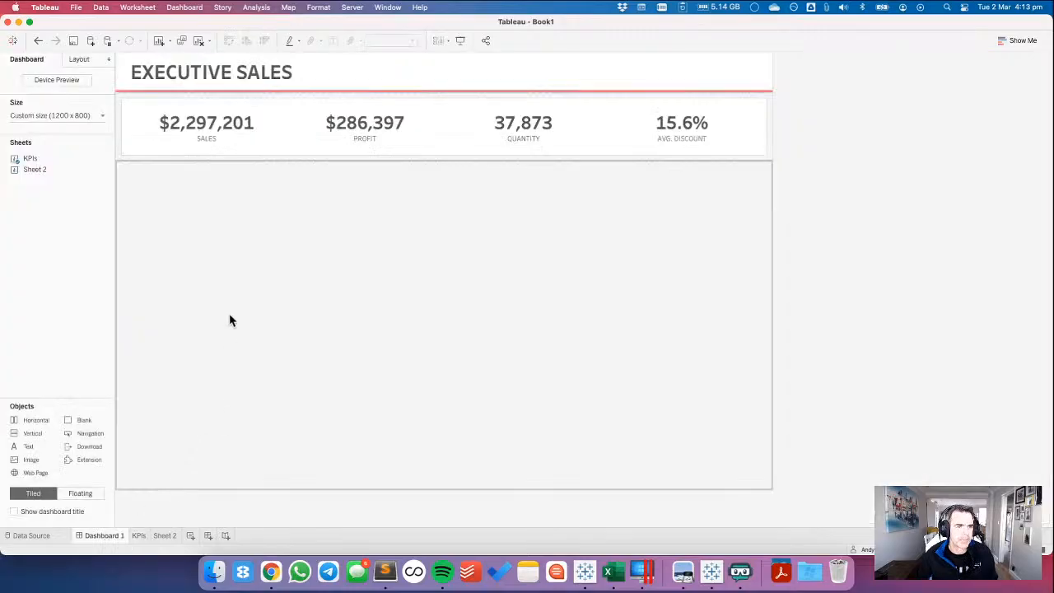
{"action": "left_click", "coordinate": [231, 317]}
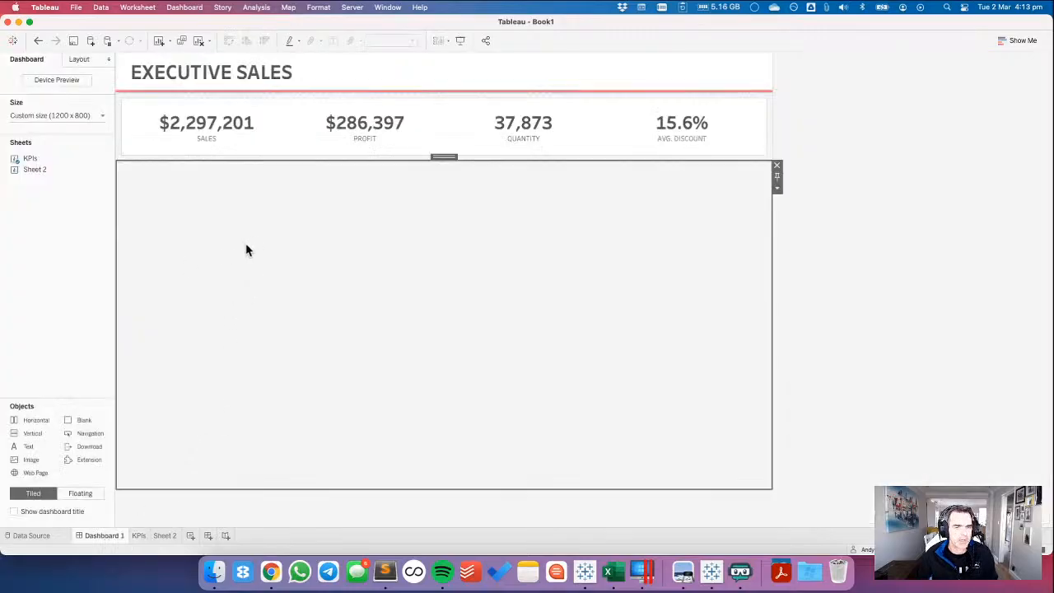
{"action": "key", "text": "super+Tab"}
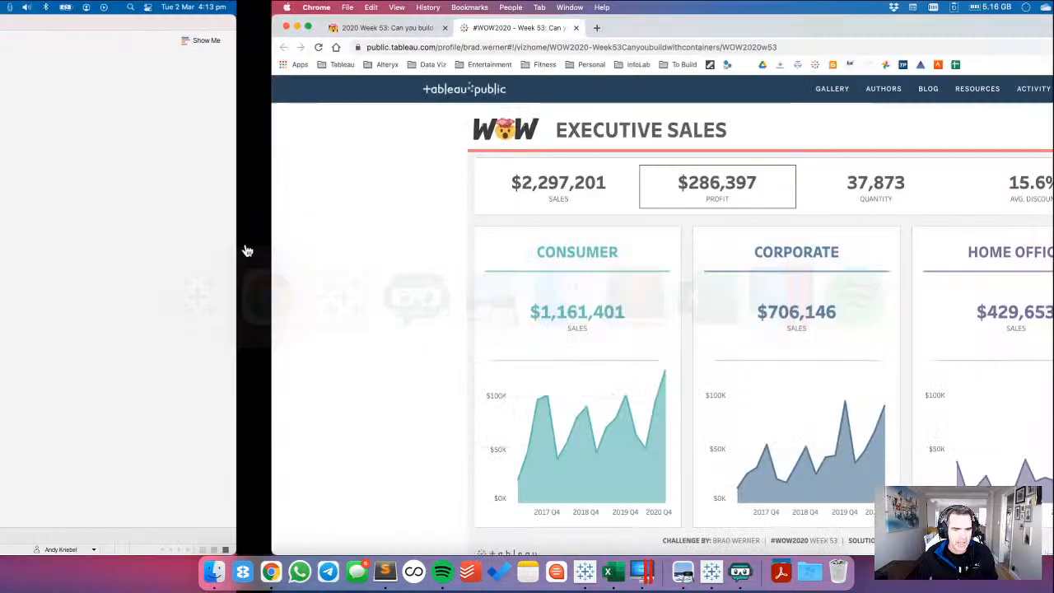
{"action": "scroll", "coordinate": [111, 296], "scroll_direction": "down", "scroll_amount": 2}
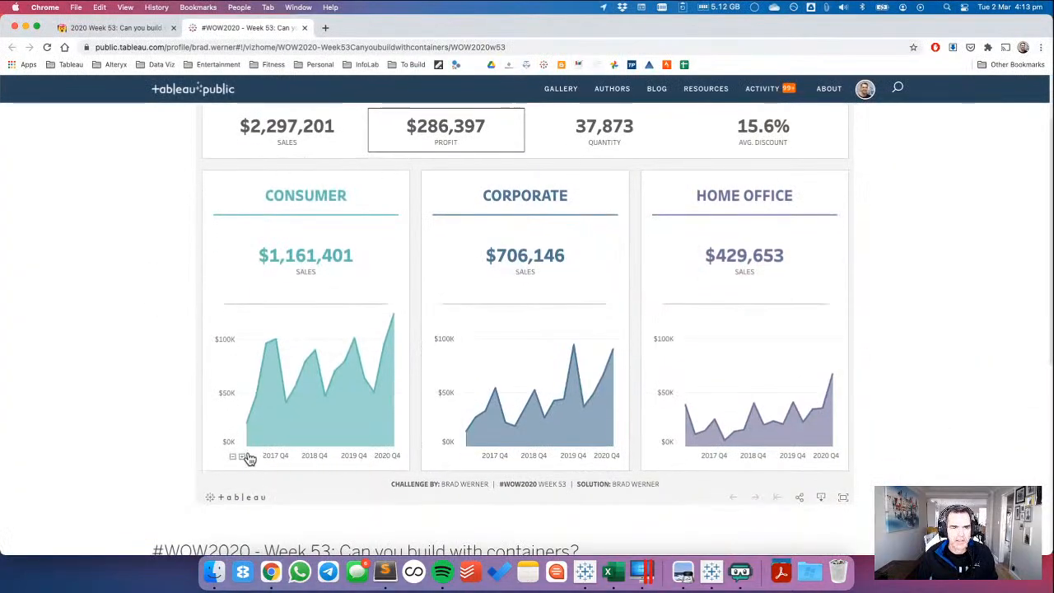
{"action": "left_click", "coordinate": [246, 455]}
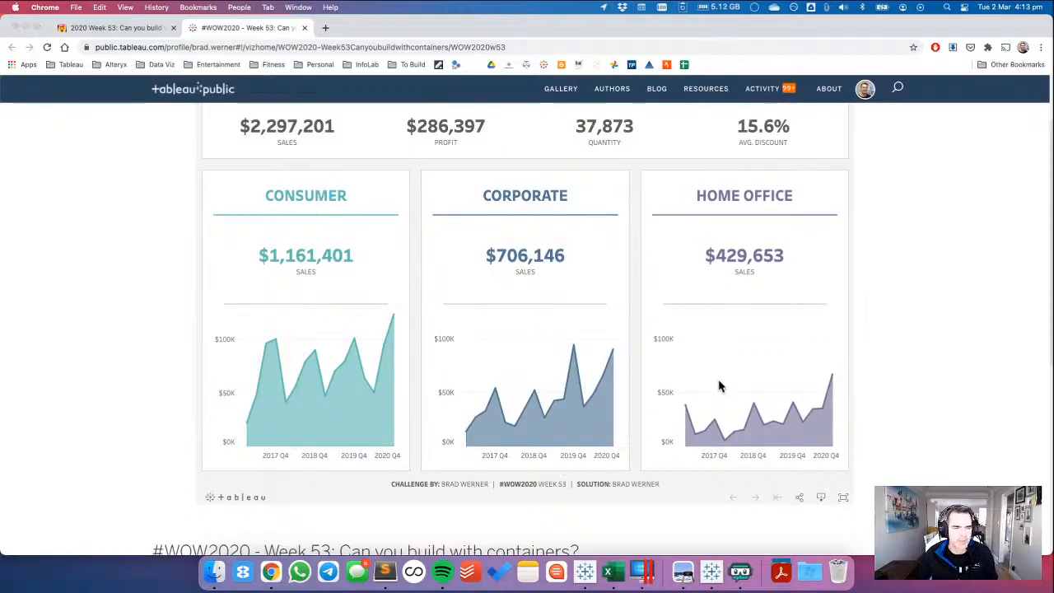
{"action": "key", "text": "super+Tab"}
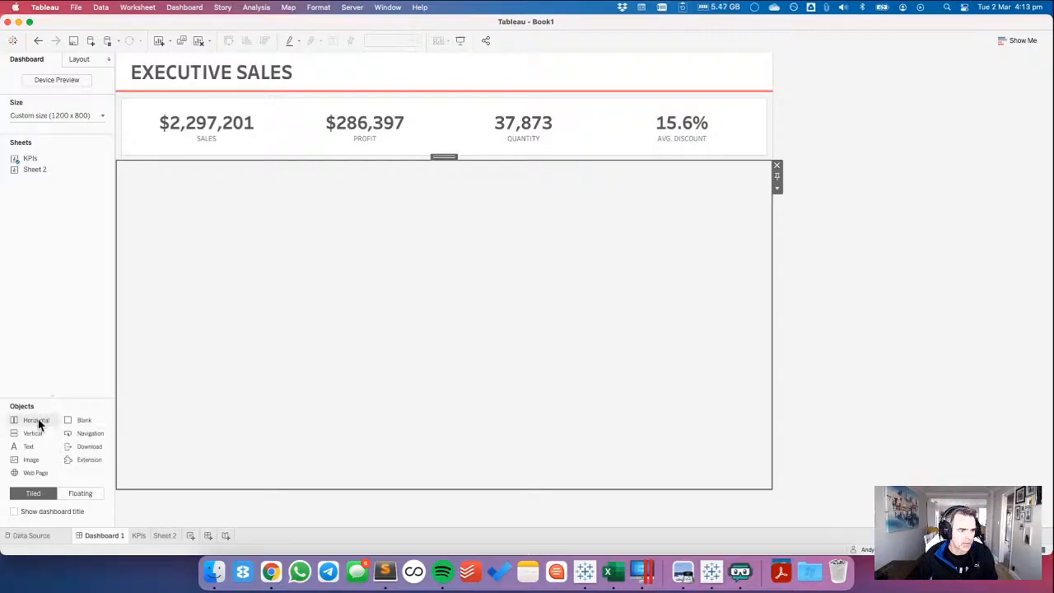
{"action": "left_click_drag", "start_coordinate": [38, 424], "coordinate": [210, 217]}
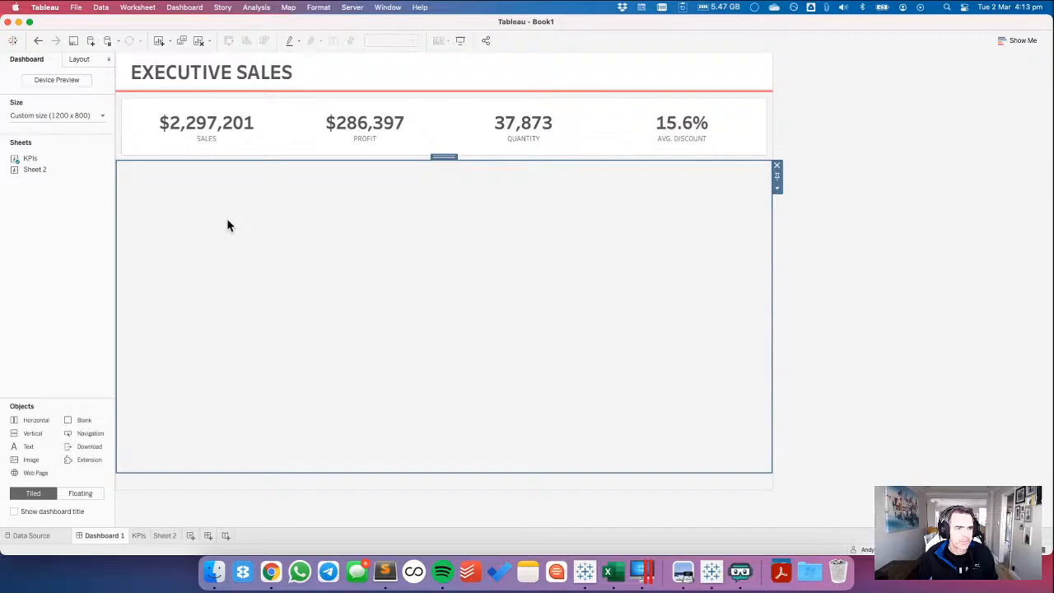
{"action": "left_click", "coordinate": [238, 481]}
{"action": "left_click_drag", "start_coordinate": [440, 468], "coordinate": [256, 349]}
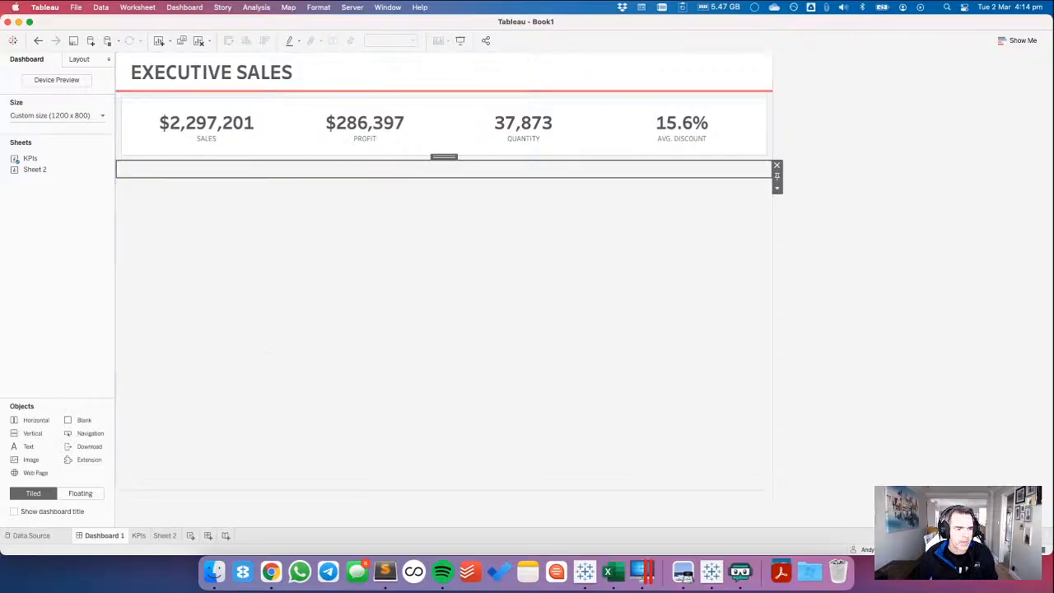
{"action": "left_click_drag", "start_coordinate": [33, 436], "coordinate": [150, 170]}
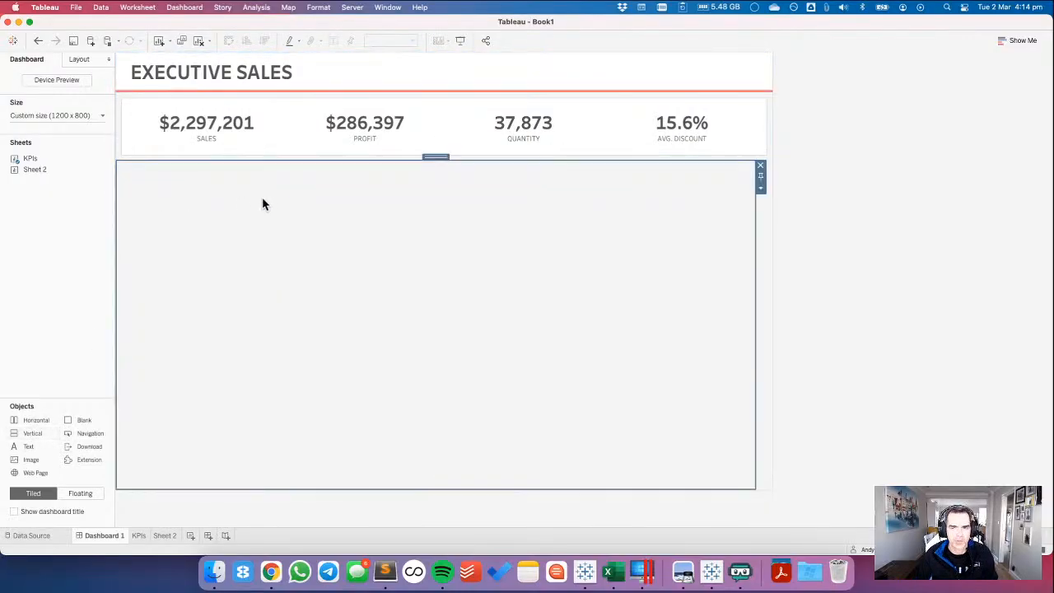
Copy the Teal hex code 6CC2BD from the challenge requirements in Chrome and give the vertical container a thin solid border in that colour.
{"action": "key", "text": "super+Tab"}
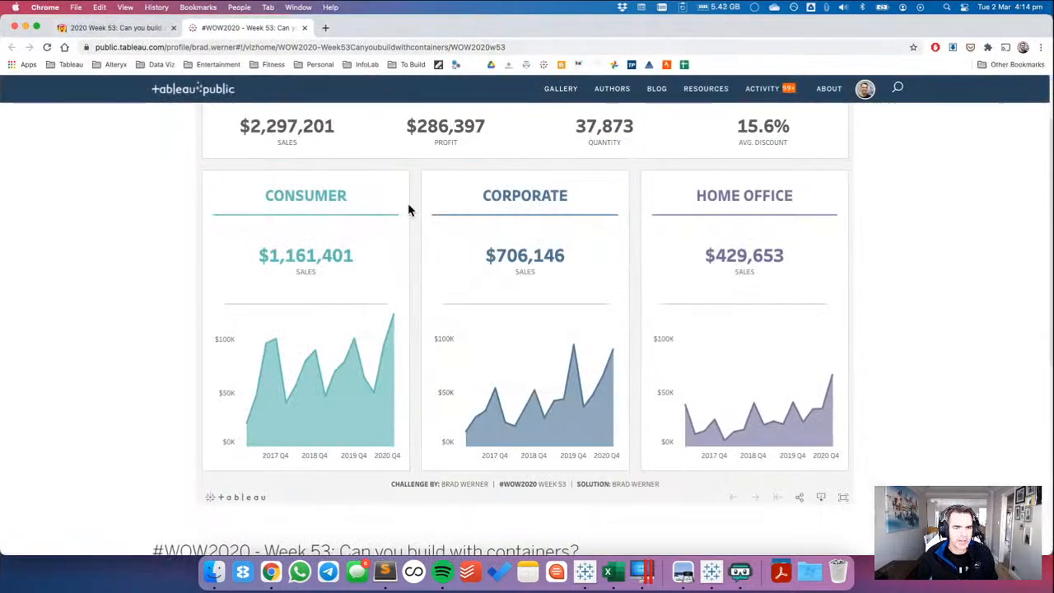
{"action": "left_click", "coordinate": [135, 29]}
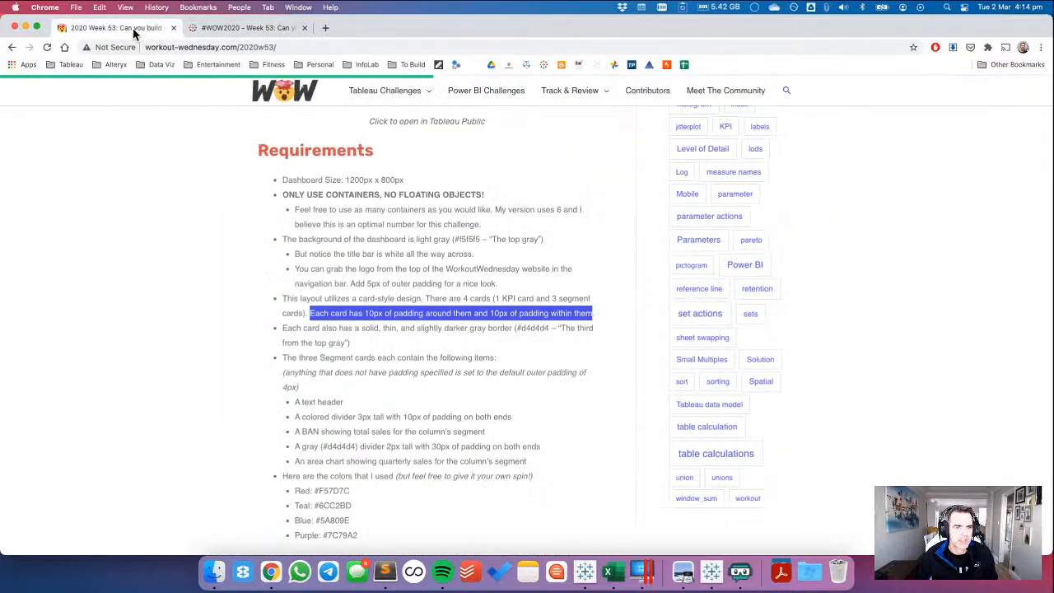
{"action": "double_click", "coordinate": [339, 503]}
{"action": "key", "text": "super+c"}
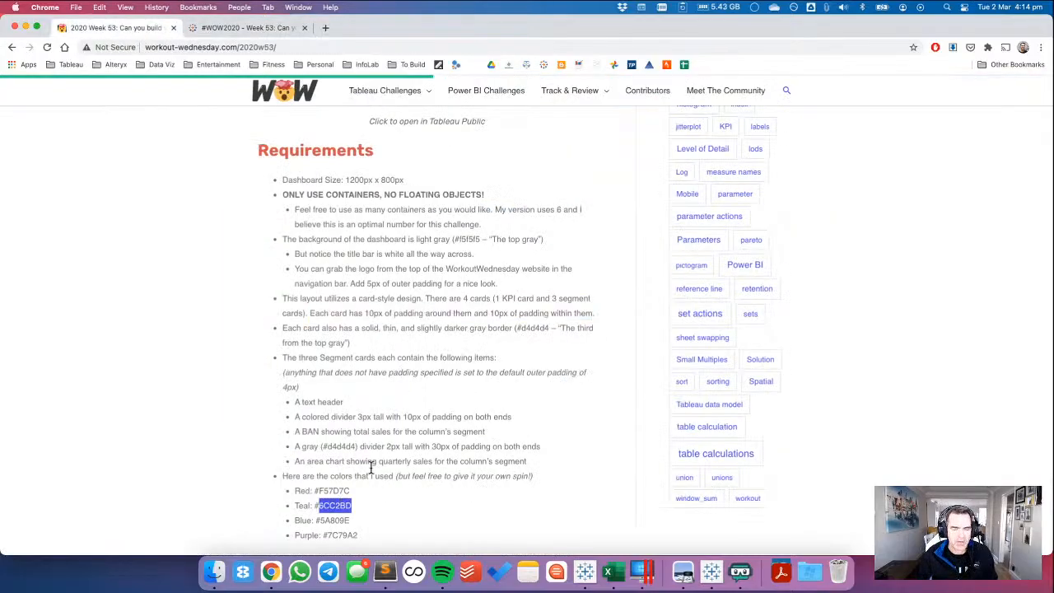
{"action": "key", "text": "super+Tab"}
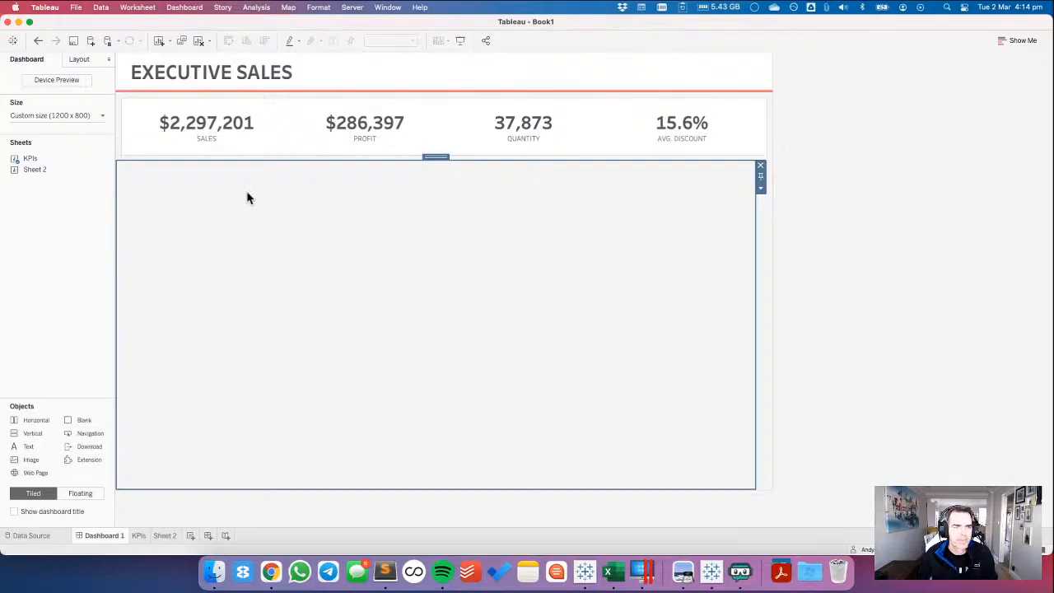
{"action": "left_click", "coordinate": [81, 59]}
{"action": "left_click", "coordinate": [30, 201]}
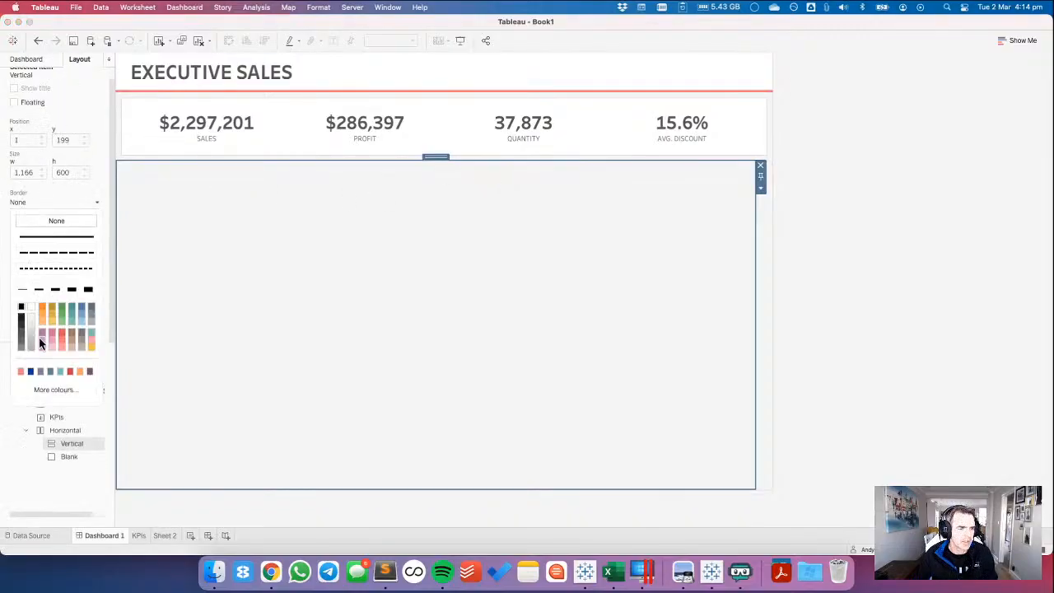
{"action": "left_click", "coordinate": [49, 392]}
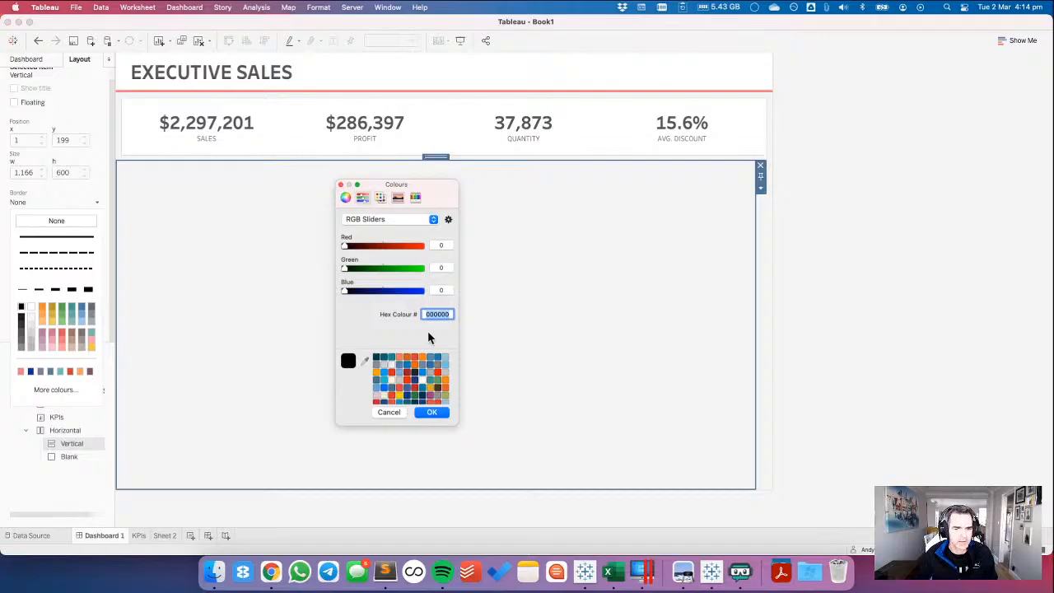
{"action": "left_click", "coordinate": [429, 413]}
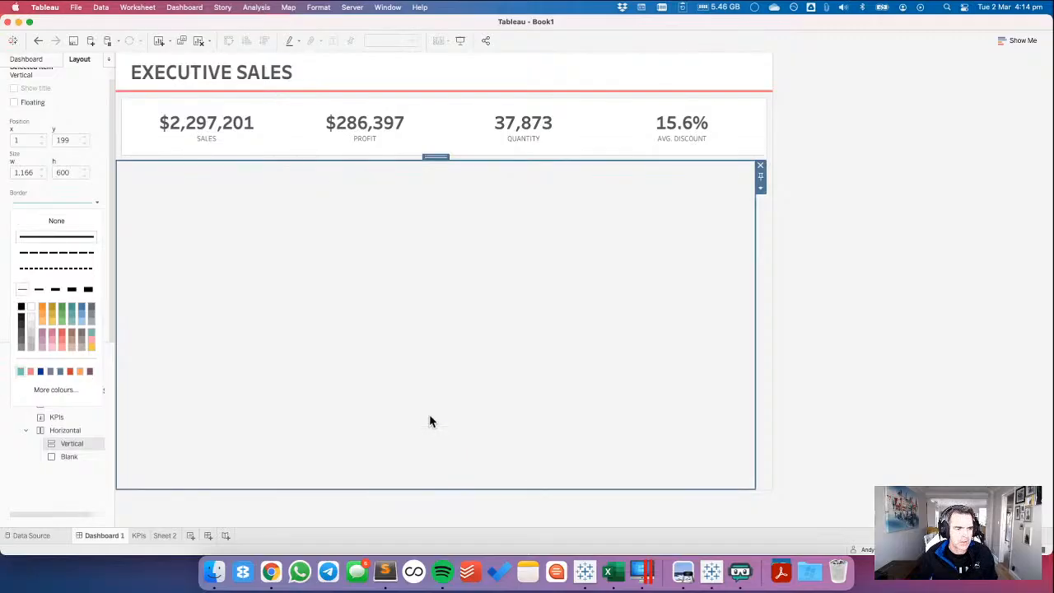
{"action": "left_click", "coordinate": [884, 272]}
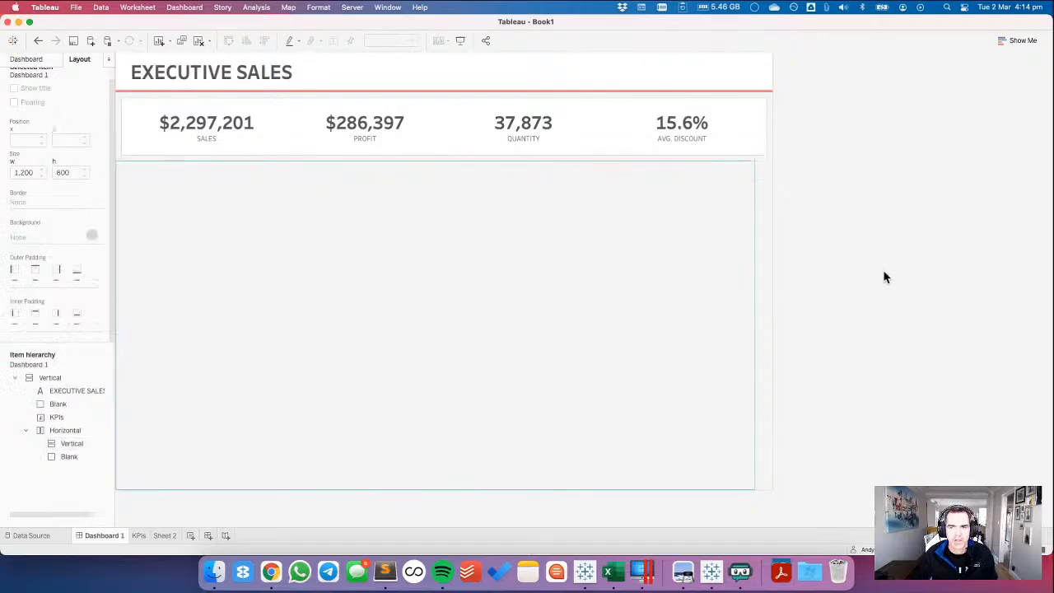
Set the outer padding of the teal-bordered vertical container to 10 on all sides.
{"action": "left_click", "coordinate": [757, 214]}
{"action": "left_click", "coordinate": [765, 221]}
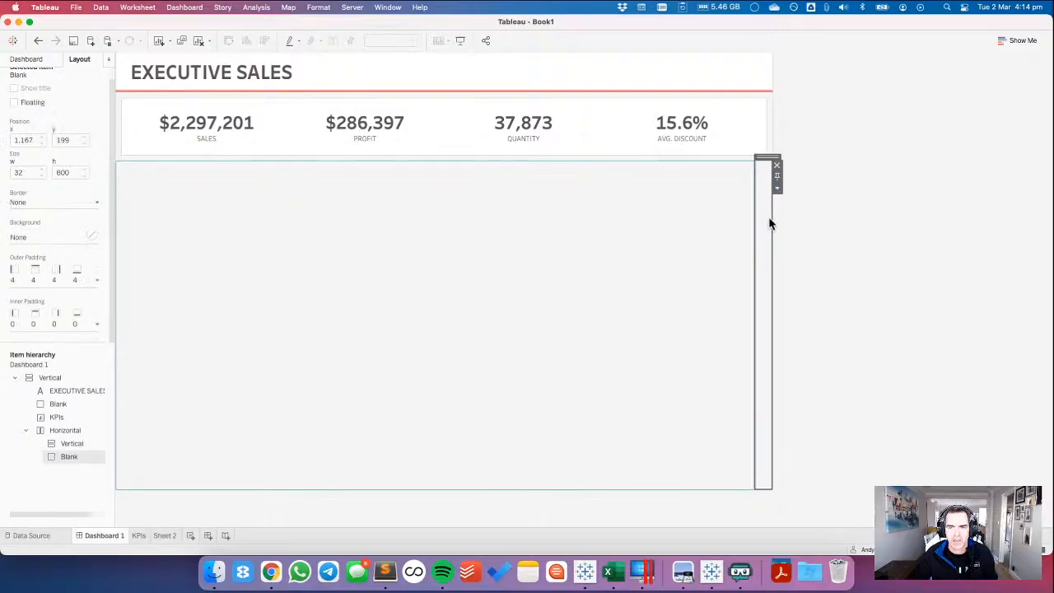
{"action": "left_click", "coordinate": [241, 202]}
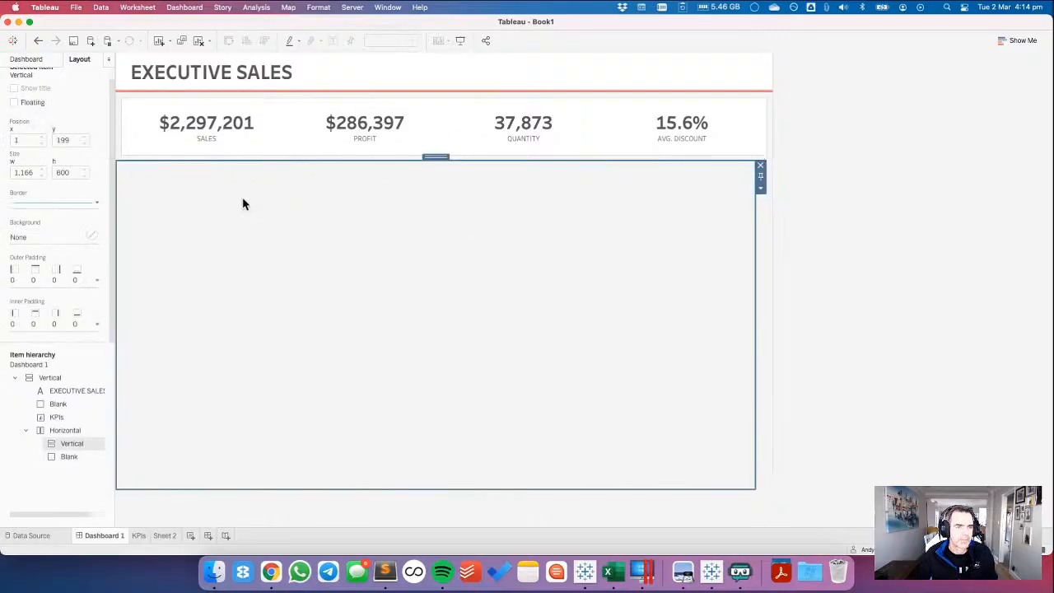
{"action": "left_click", "coordinate": [37, 281]}
{"action": "left_click", "coordinate": [55, 321]}
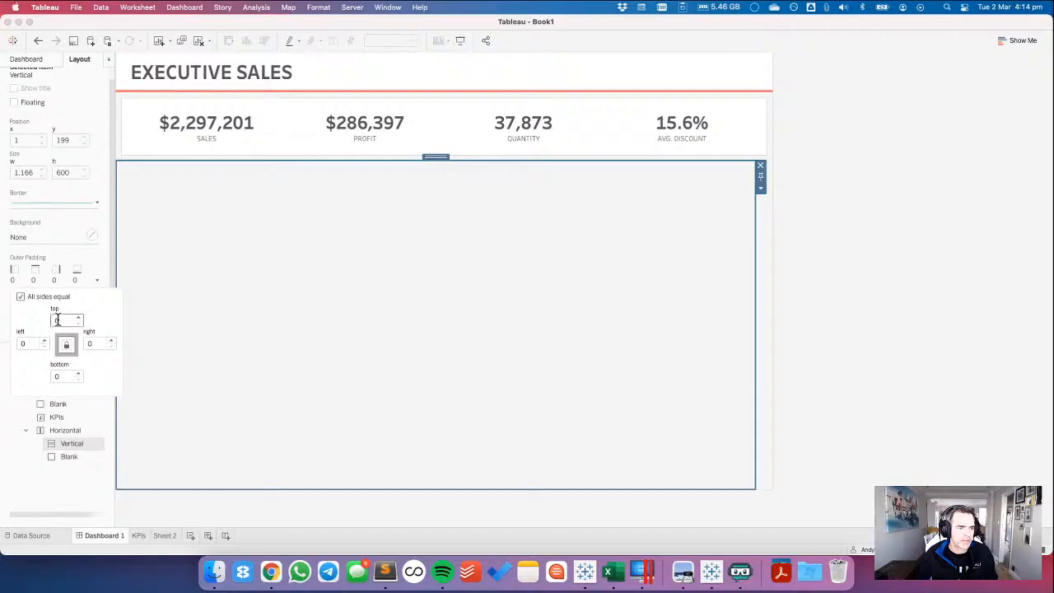
{"action": "type", "text": "10"}
{"action": "left_click", "coordinate": [32, 256]}
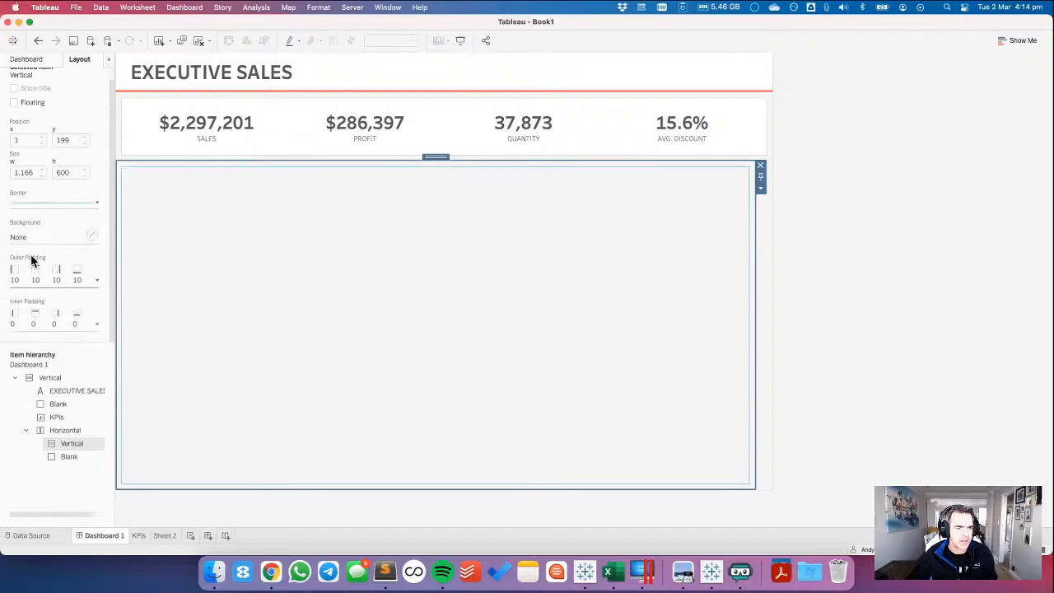
Set the inner padding of the teal-bordered vertical container to 10 on all sides.
{"action": "left_click", "coordinate": [33, 324]}
{"action": "left_click", "coordinate": [54, 364]}
{"action": "type", "text": "10"}
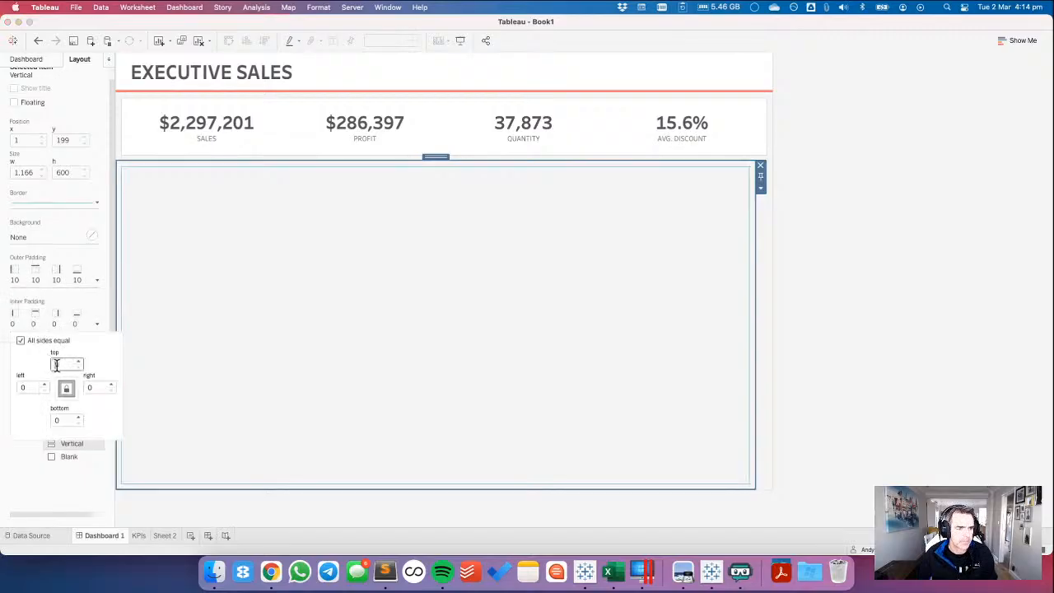
{"action": "left_click", "coordinate": [858, 289]}
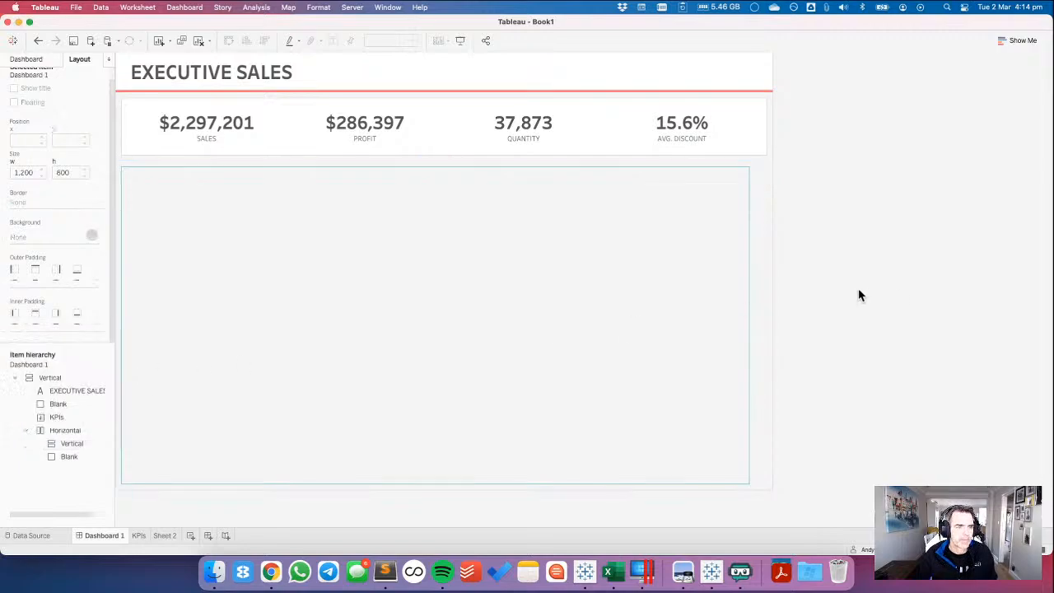
Add a text object inside the teal-bordered container with the centred text CONSUMER.
{"action": "left_click", "coordinate": [40, 62]}
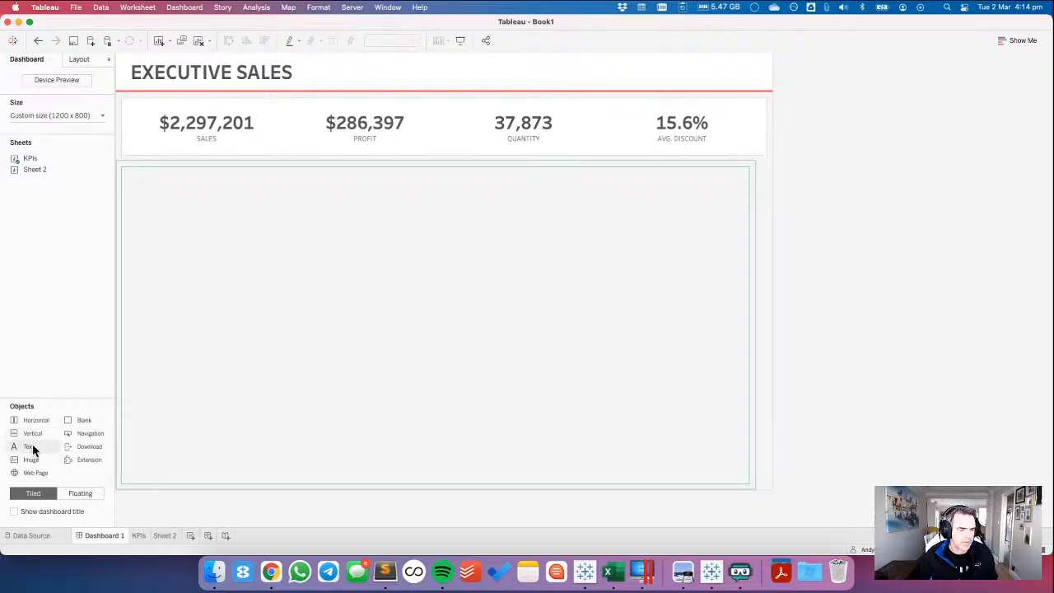
{"action": "left_click_drag", "start_coordinate": [33, 447], "coordinate": [231, 255]}
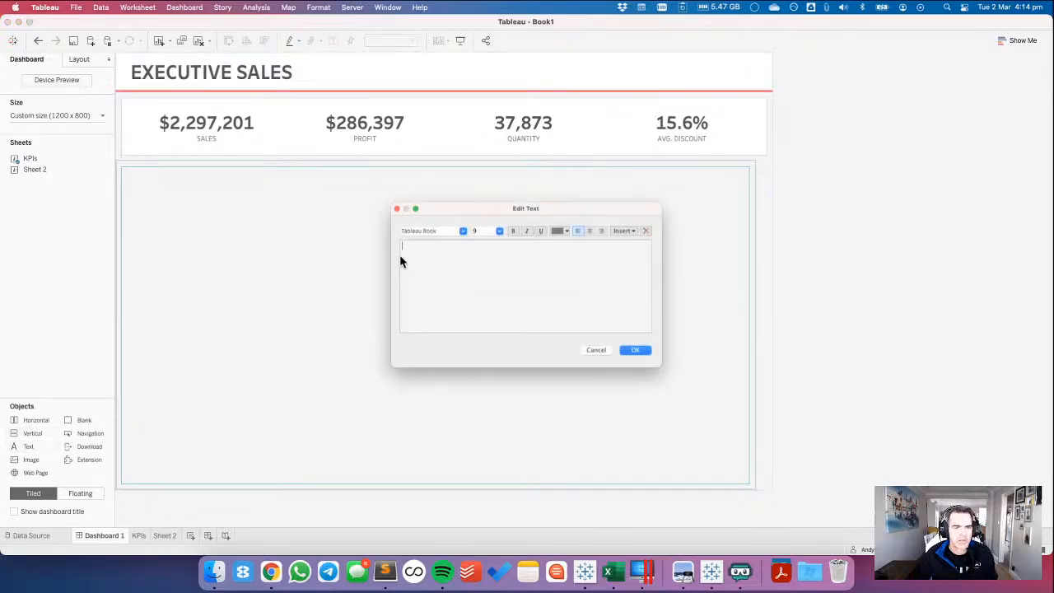
{"action": "left_click", "coordinate": [601, 224]}
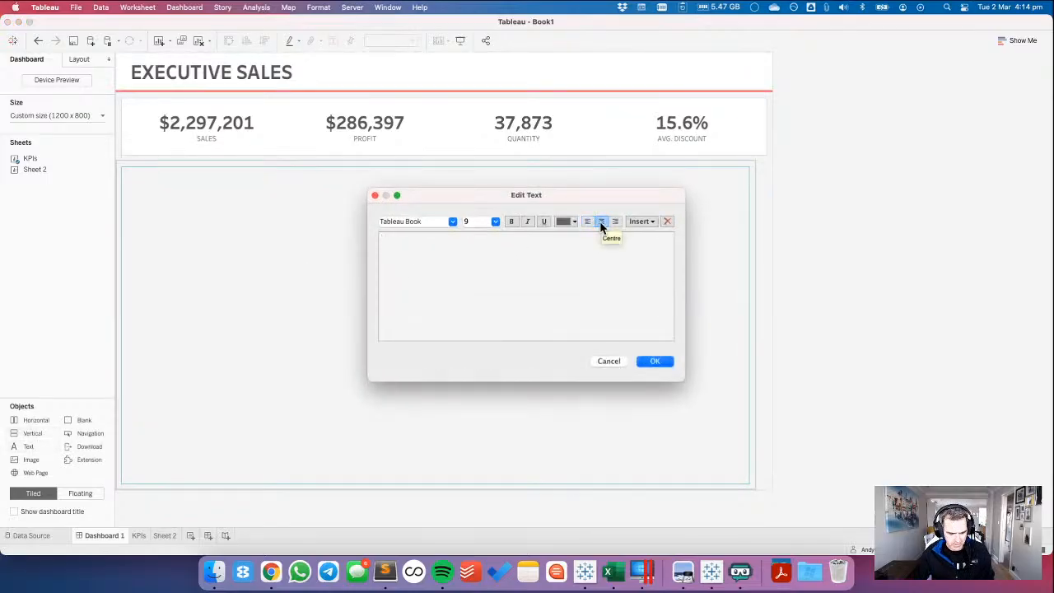
{"action": "type", "text": "CONSUMER"}
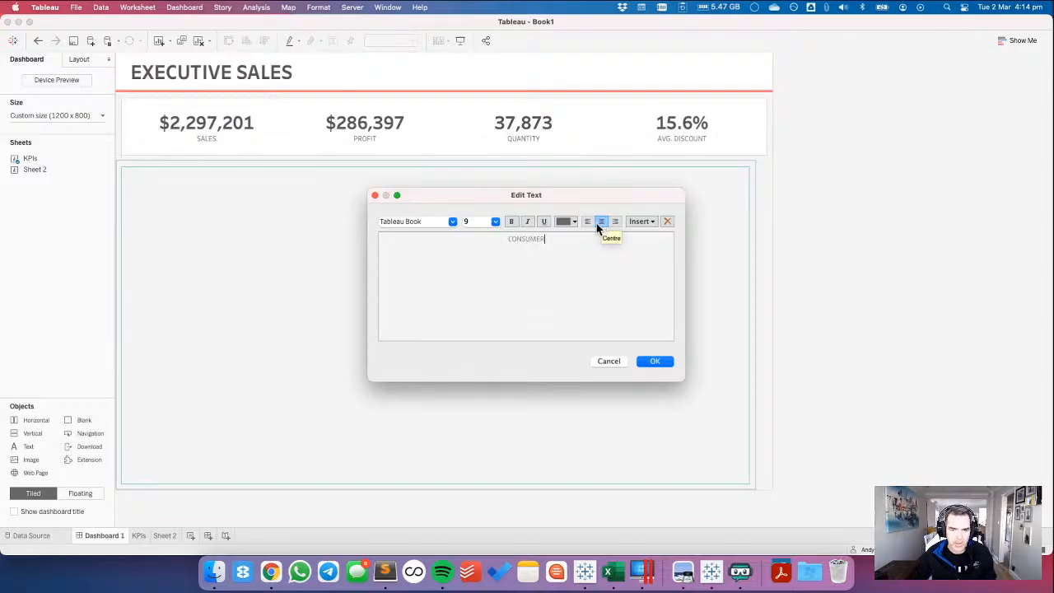
Format the CONSUMER text in teal at size 20 with a bolder font and apply it.
{"action": "key", "text": "super+a"}
{"action": "left_click", "coordinate": [568, 221]}
{"action": "left_click", "coordinate": [558, 286]}
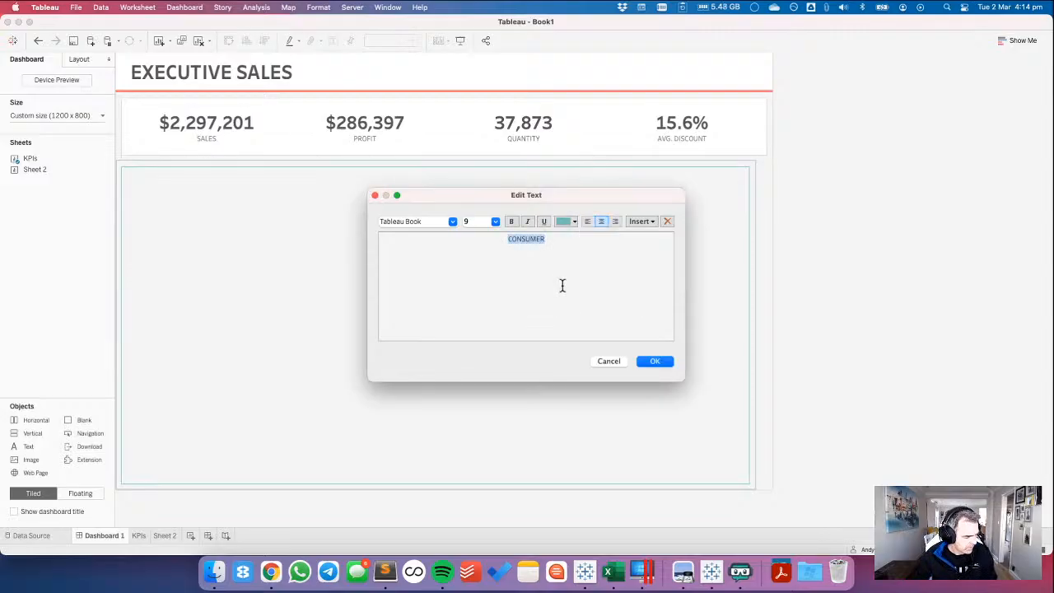
{"action": "left_click", "coordinate": [494, 222]}
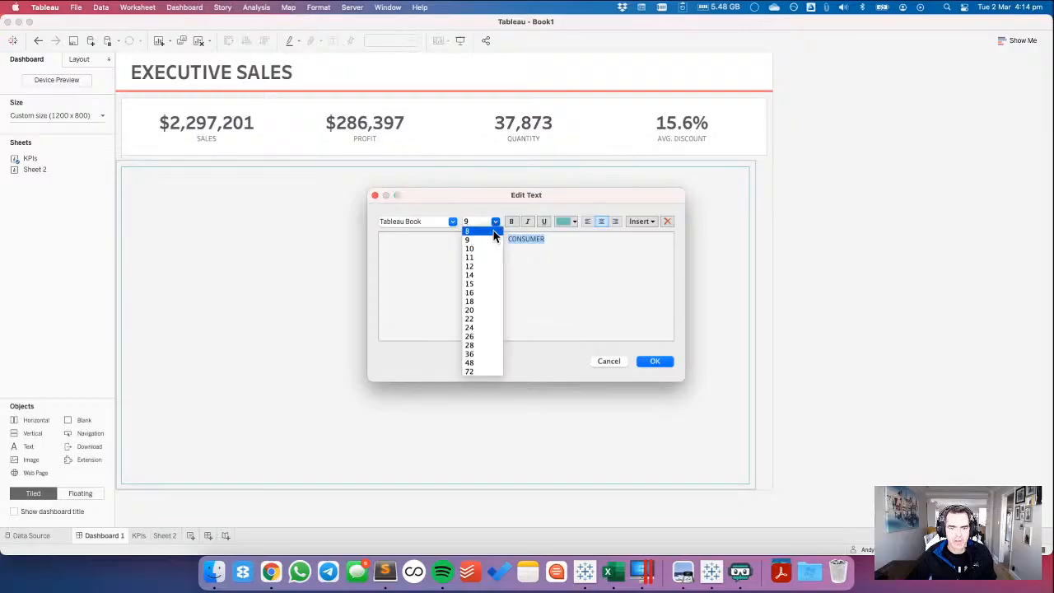
{"action": "left_click", "coordinate": [473, 309]}
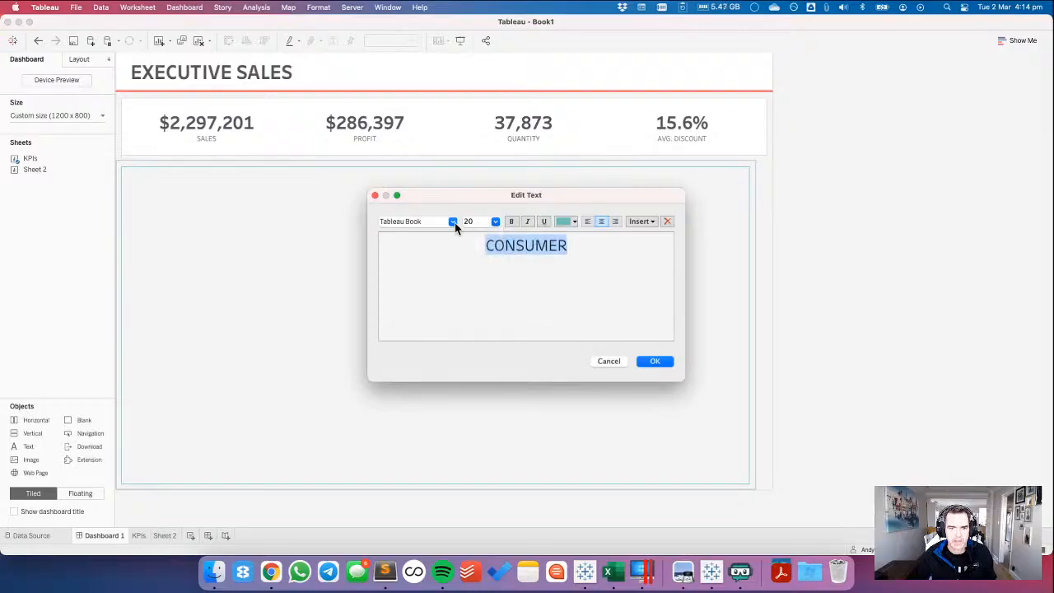
{"action": "left_click", "coordinate": [453, 221]}
{"action": "left_click", "coordinate": [437, 277]}
{"action": "left_click", "coordinate": [654, 362]}
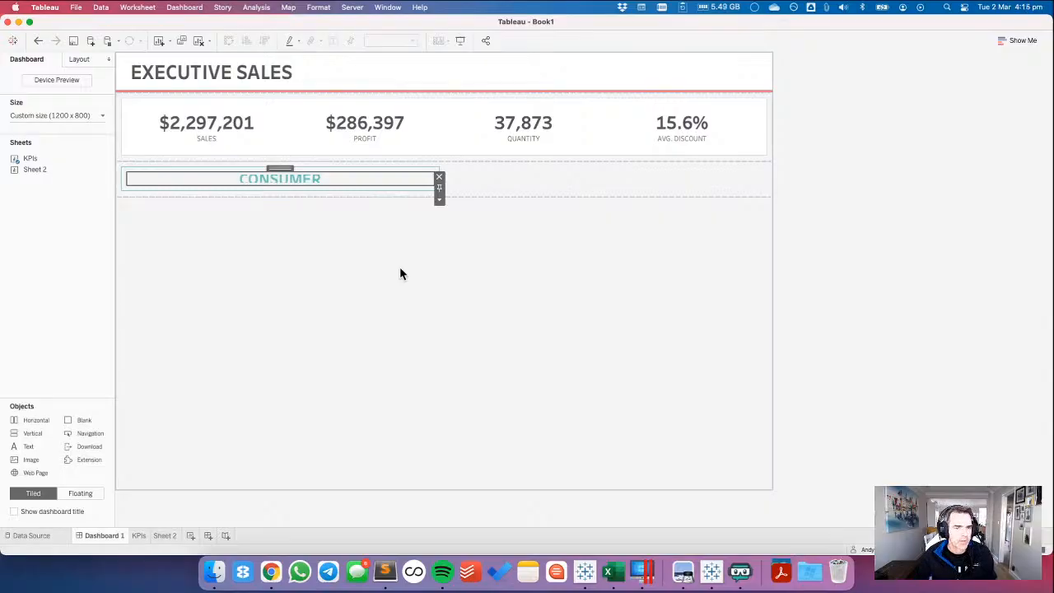
Give the vertical container holding the CONSUMER header a white background.
{"action": "left_click", "coordinate": [429, 162]}
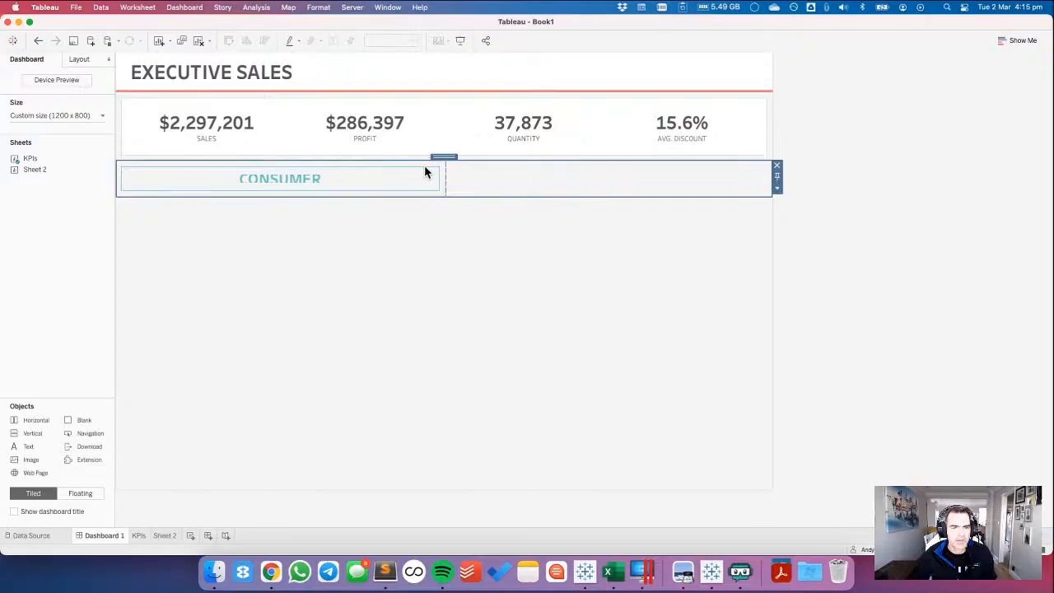
{"action": "left_click", "coordinate": [424, 168]}
{"action": "left_click", "coordinate": [76, 59]}
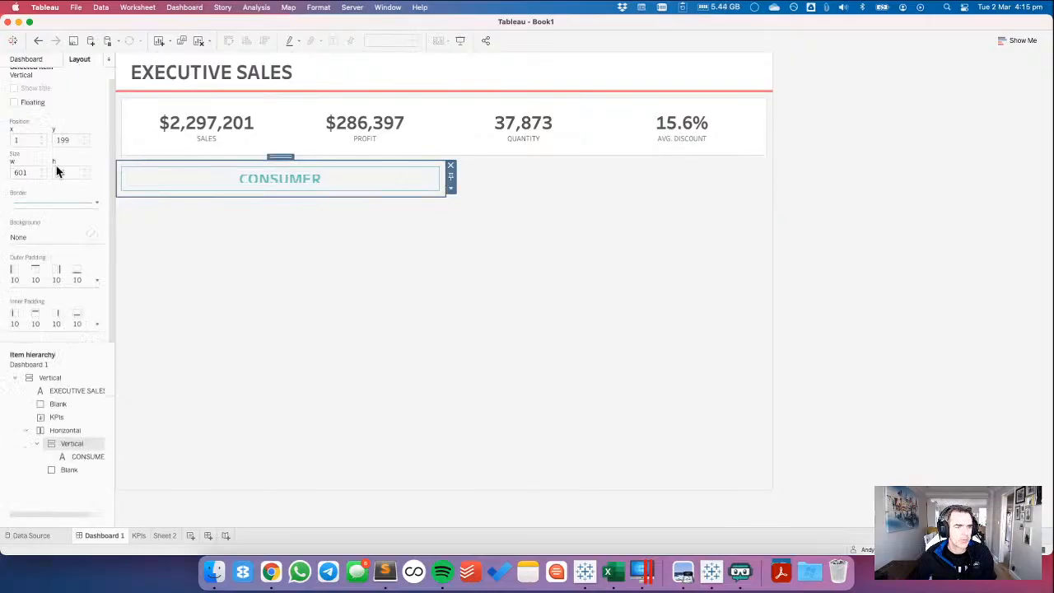
{"action": "left_click", "coordinate": [33, 233]}
{"action": "left_click", "coordinate": [30, 280]}
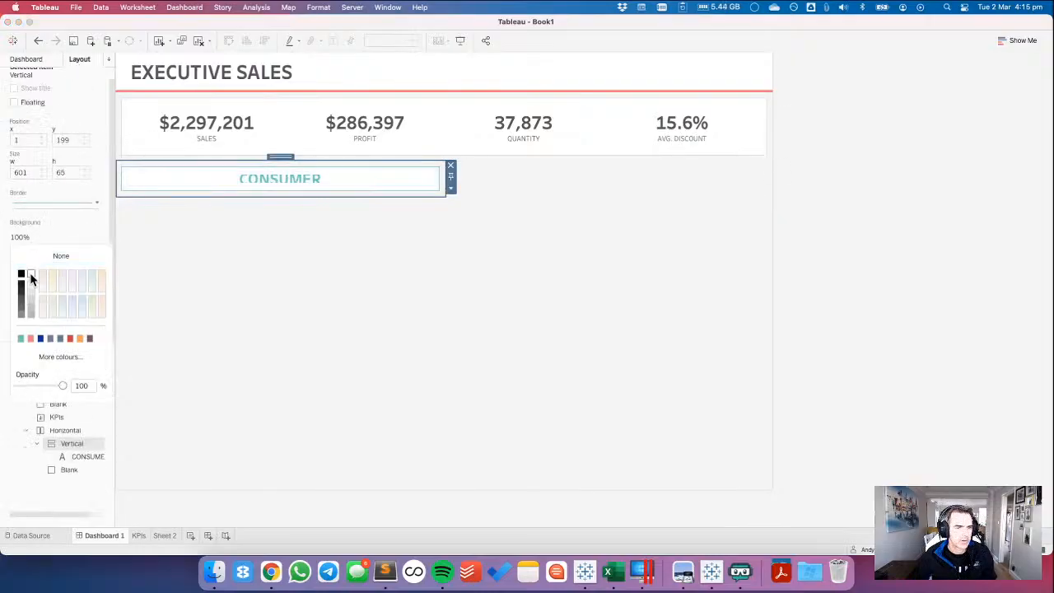
{"action": "left_click", "coordinate": [423, 180]}
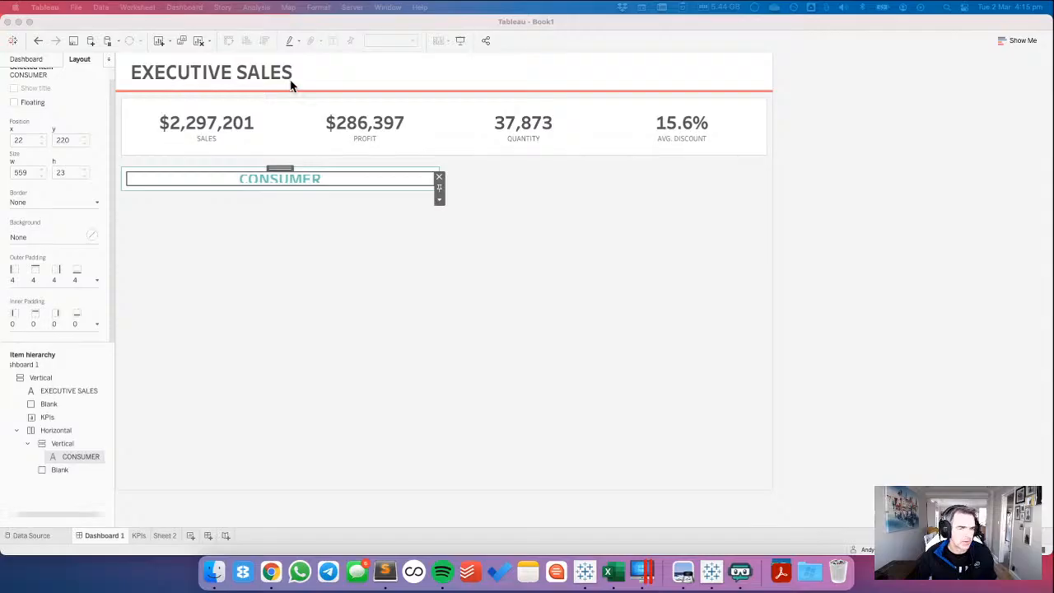
Set the height of the CONSUMER text object to 48 pixels.
{"action": "left_click", "coordinate": [356, 175]}
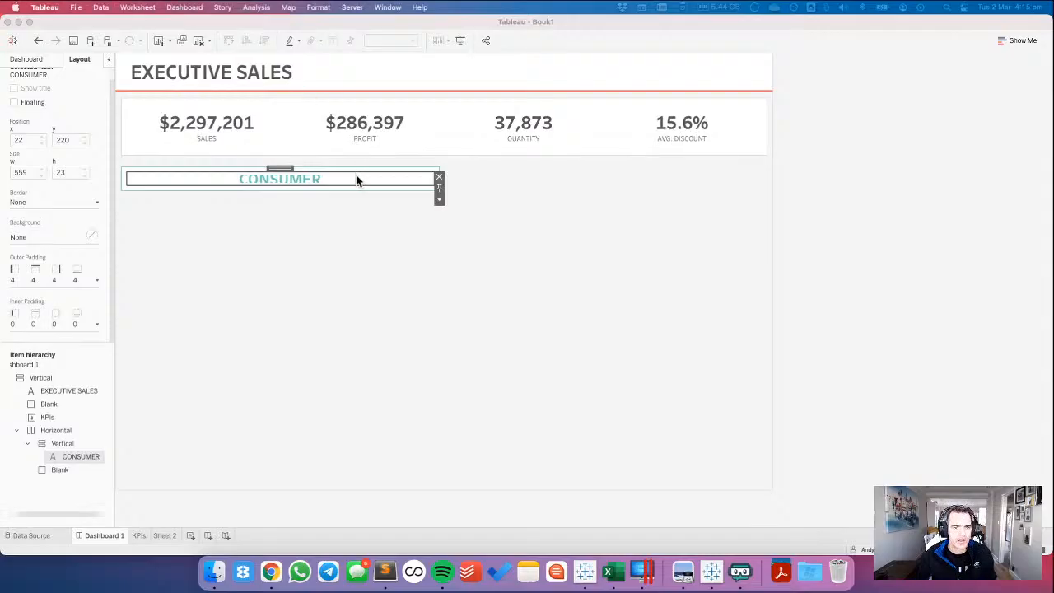
{"action": "left_click", "coordinate": [439, 199]}
{"action": "left_click", "coordinate": [465, 282]}
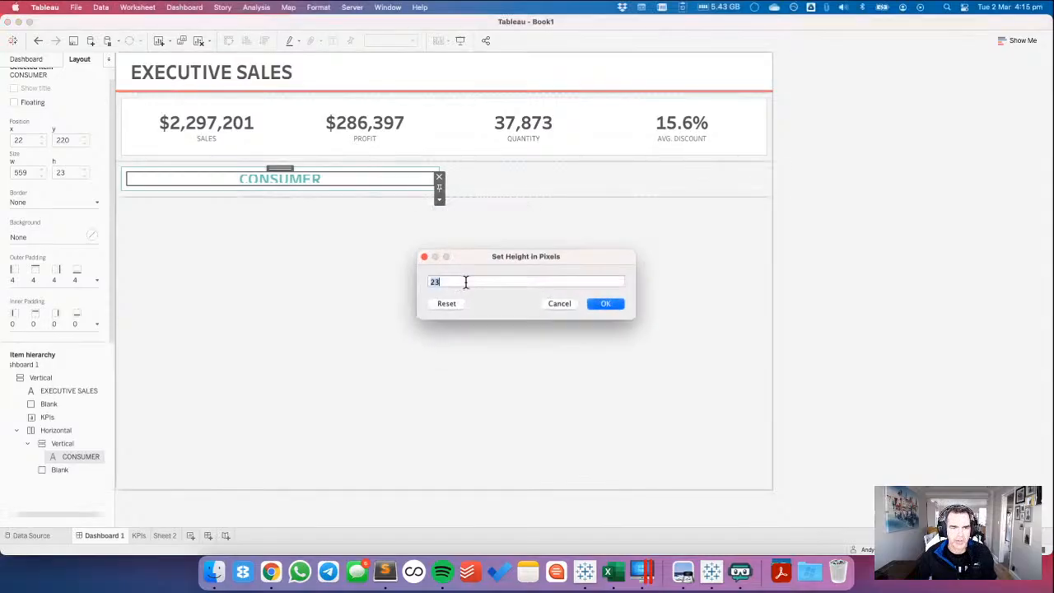
{"action": "double_click", "coordinate": [464, 283]}
{"action": "type", "text": "48"}
{"action": "key", "text": "Return"}
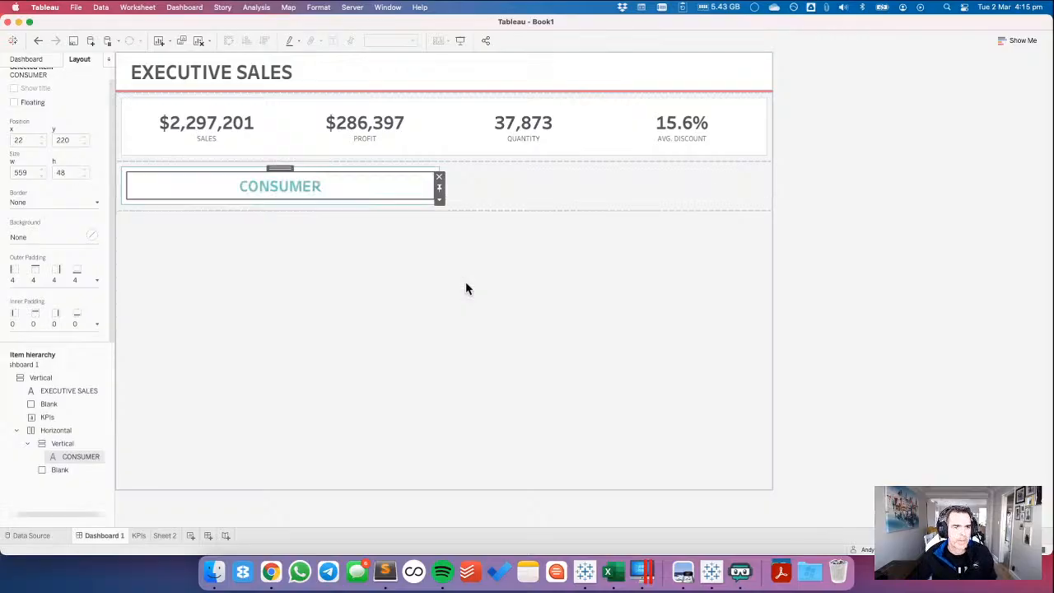
{"action": "left_click", "coordinate": [849, 241]}
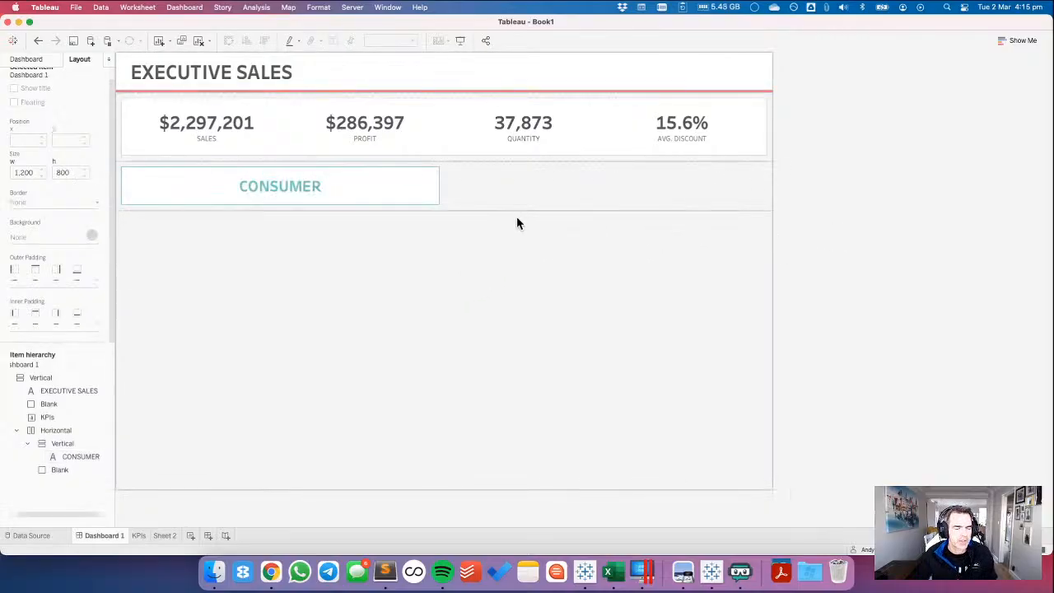
Compare the reference's segment cards with the divider requirements in Chrome, and return to the dashboard in Tableau.
{"action": "key", "text": "super+Tab"}
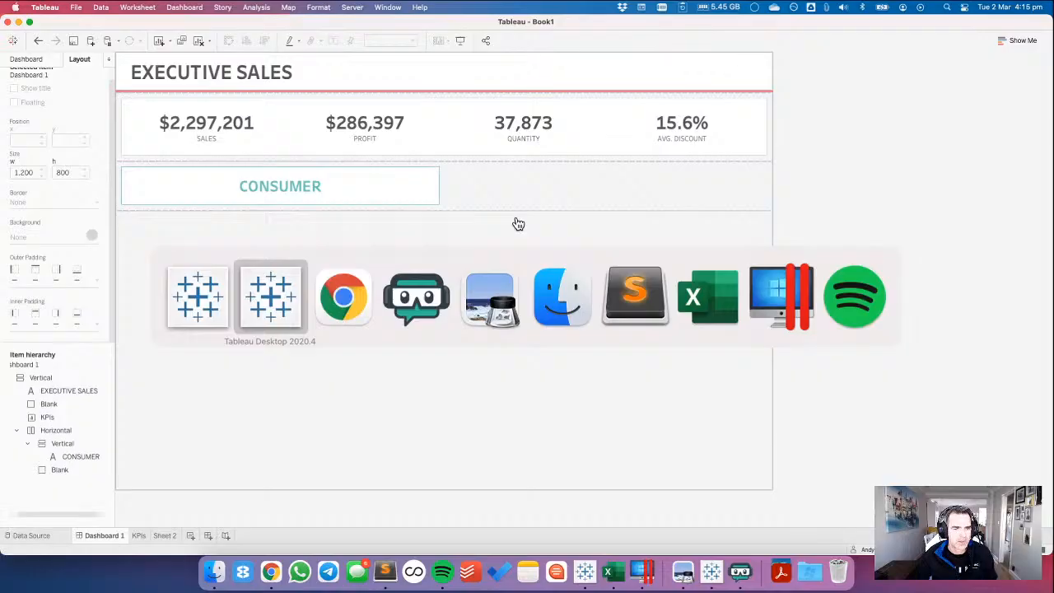
{"action": "key", "text": "super+Tab"}
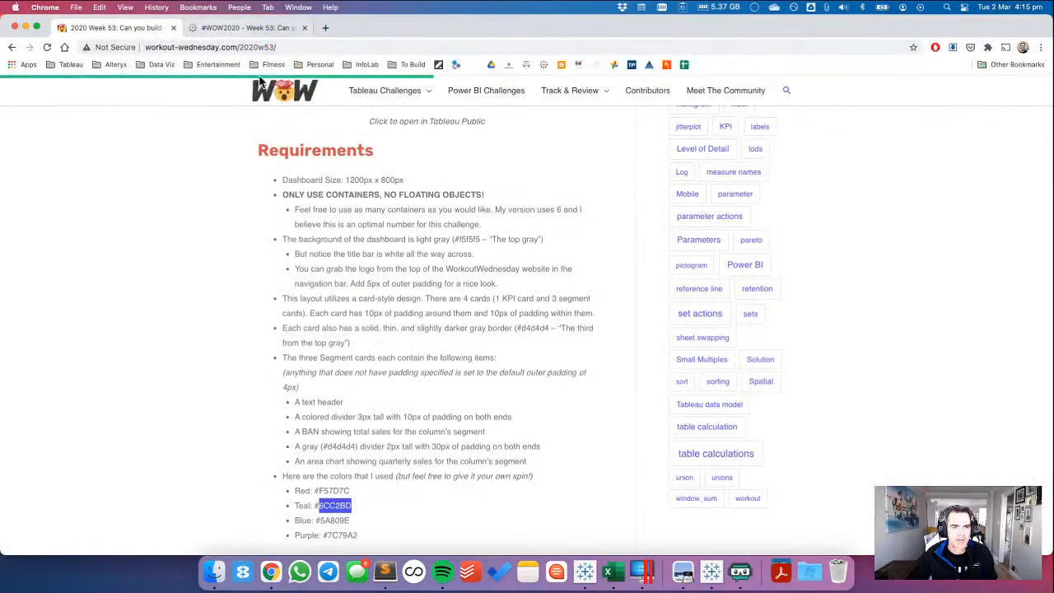
{"action": "left_click", "coordinate": [244, 27]}
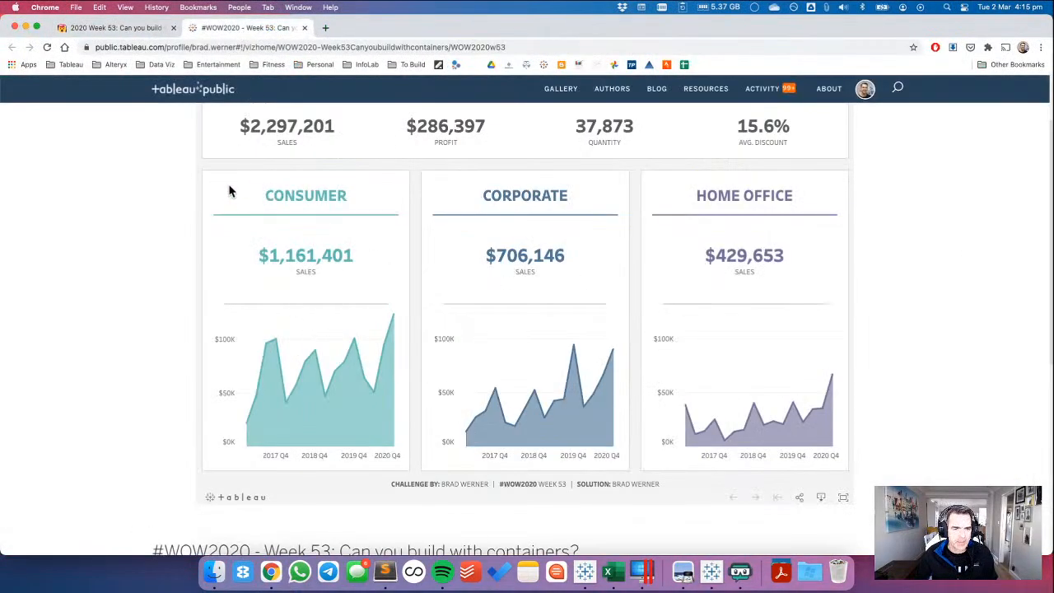
{"action": "left_click", "coordinate": [141, 31]}
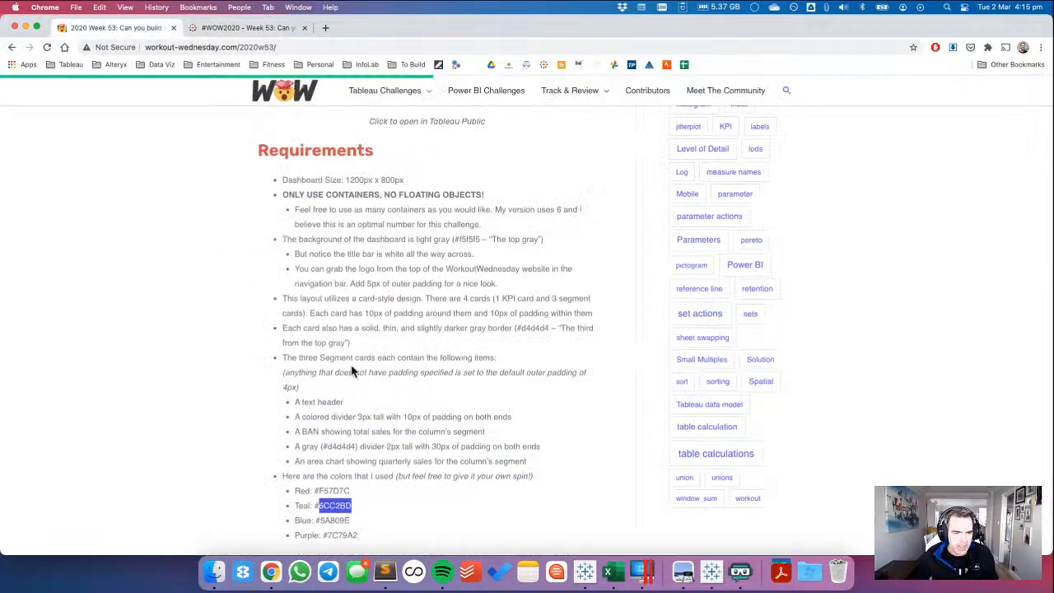
{"action": "scroll", "coordinate": [378, 372], "scroll_direction": "down", "scroll_amount": 2}
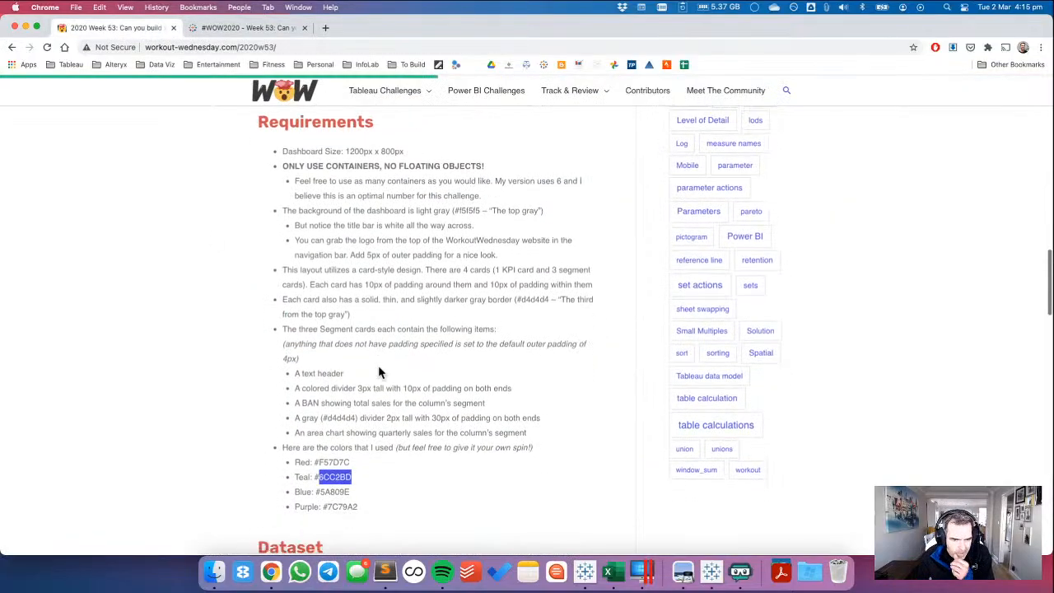
{"action": "scroll", "coordinate": [378, 372], "scroll_direction": "down", "scroll_amount": 2}
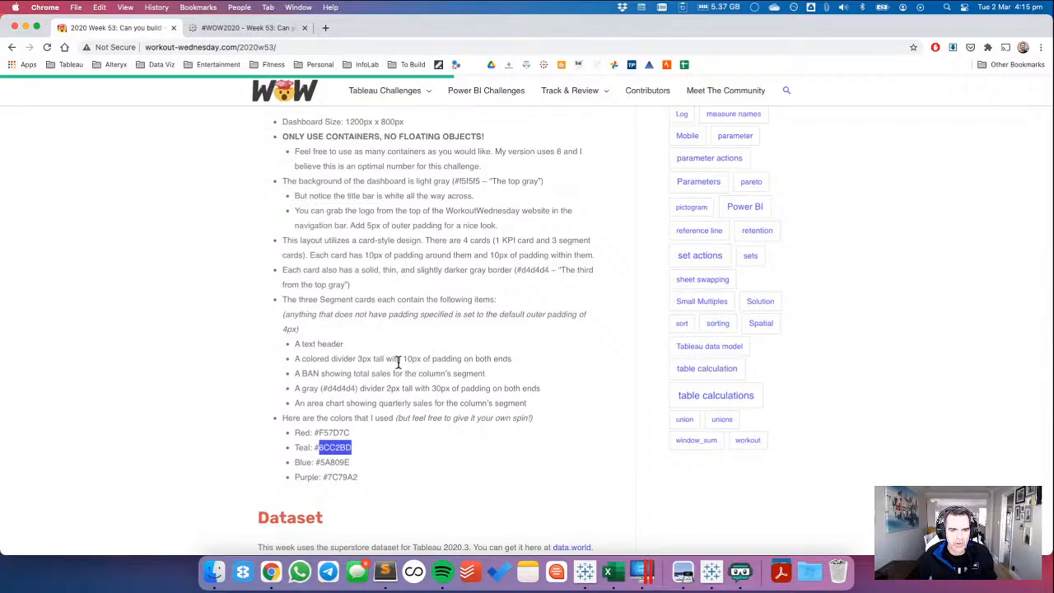
{"action": "key", "text": "super+Tab"}
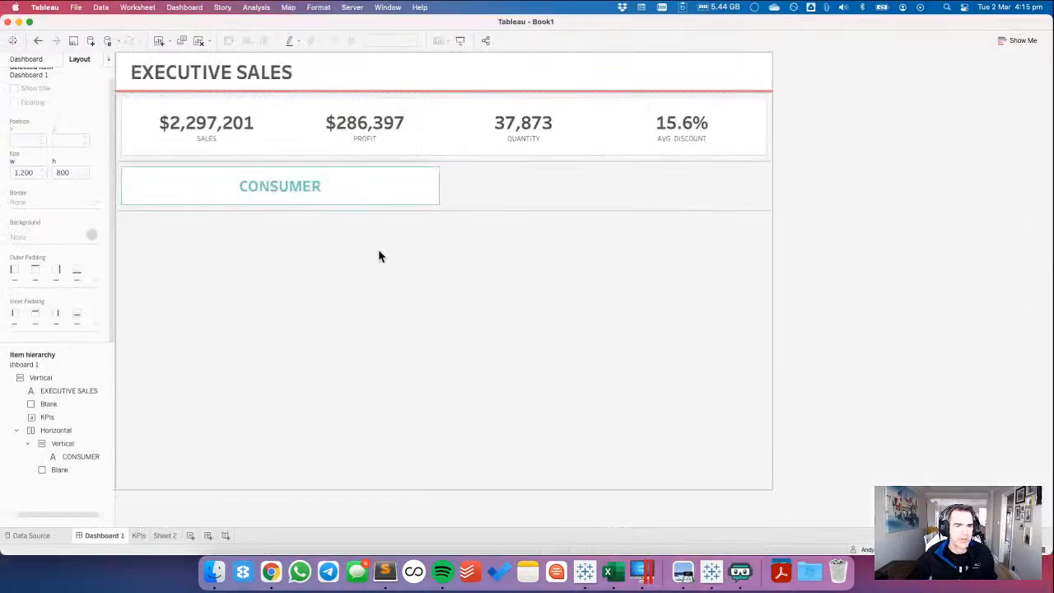
Add a blank object below the CONSUMER header inside the card and set its height to 11 pixels.
{"action": "left_click", "coordinate": [27, 59]}
{"action": "left_click_drag", "start_coordinate": [80, 420], "coordinate": [219, 205]}
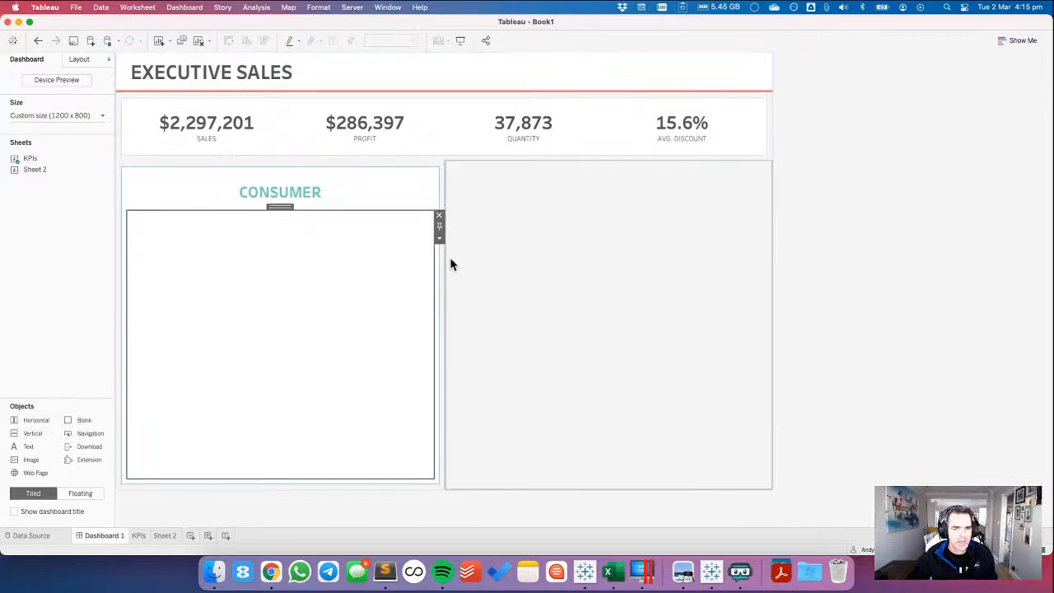
{"action": "left_click", "coordinate": [438, 238]}
{"action": "left_click", "coordinate": [460, 284]}
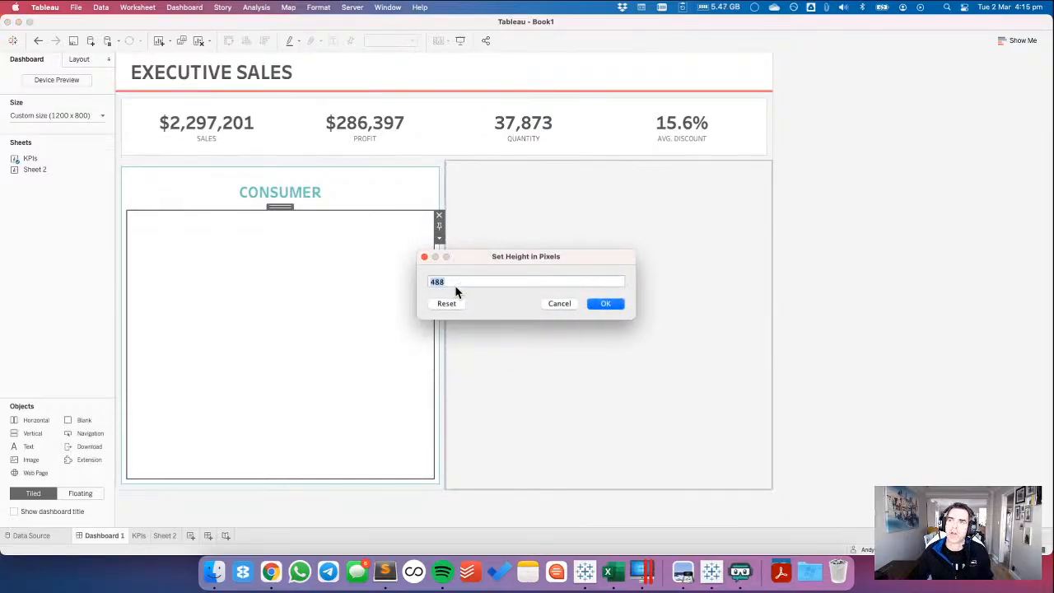
{"action": "type", "text": "10"}
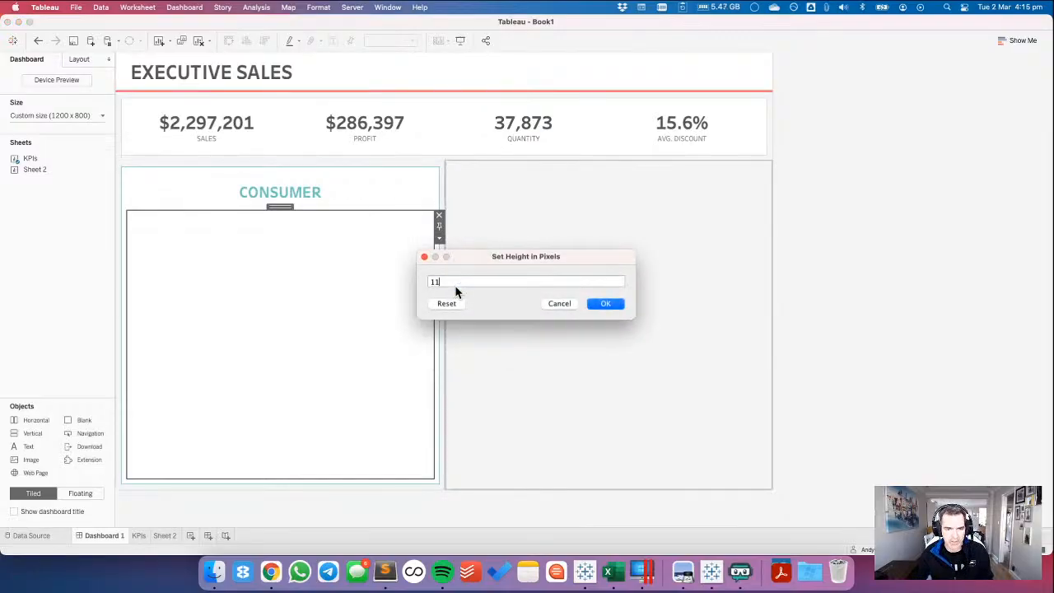
{"action": "key", "text": "Return"}
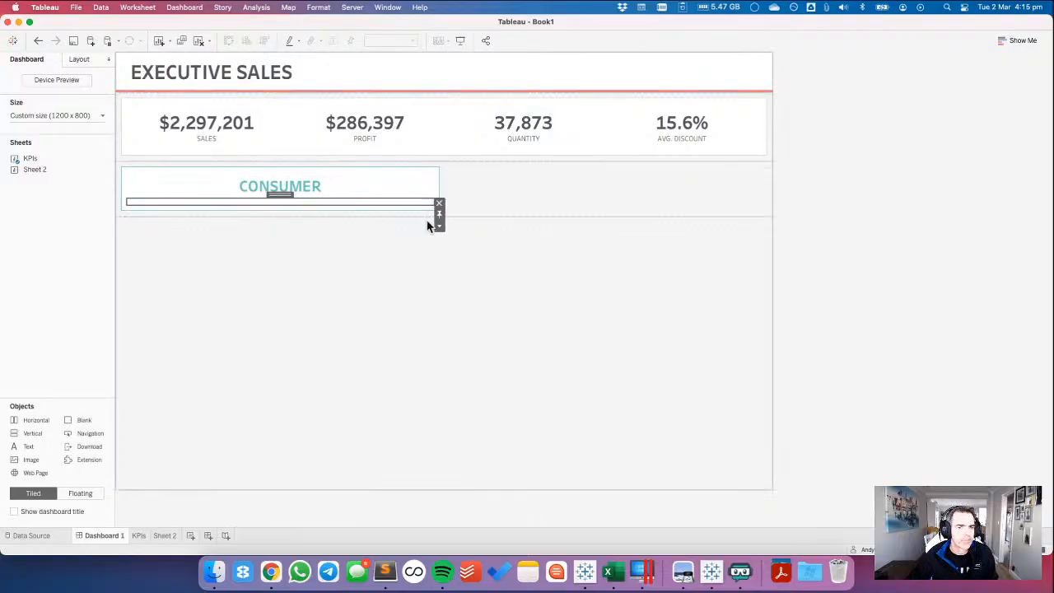
Set the blank divider's outer padding to 0 at top and bottom and 10 on the left and right.
{"action": "left_click", "coordinate": [80, 59]}
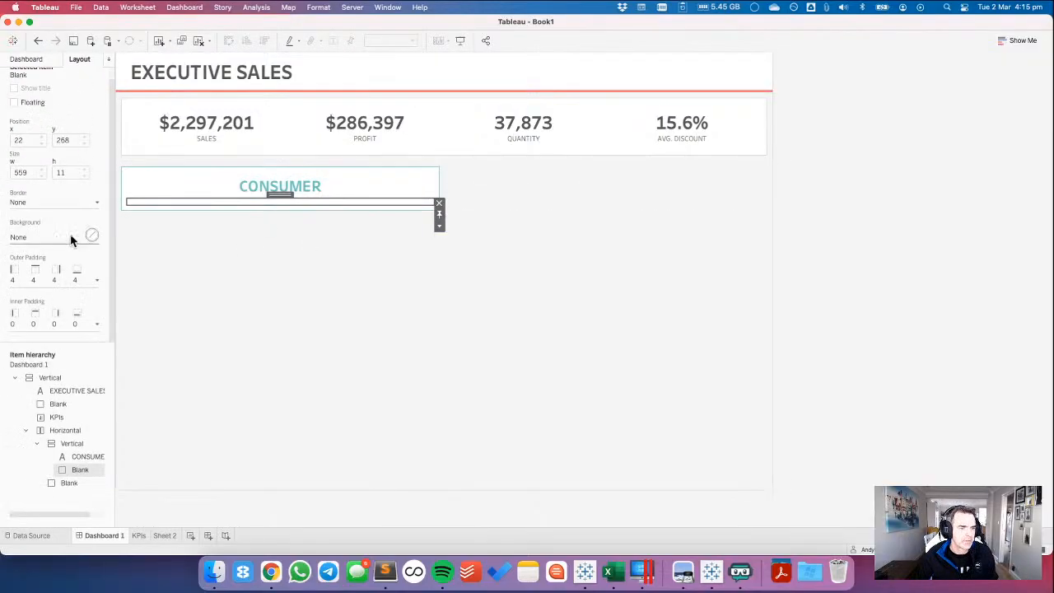
{"action": "left_click", "coordinate": [34, 278]}
{"action": "left_click", "coordinate": [21, 297]}
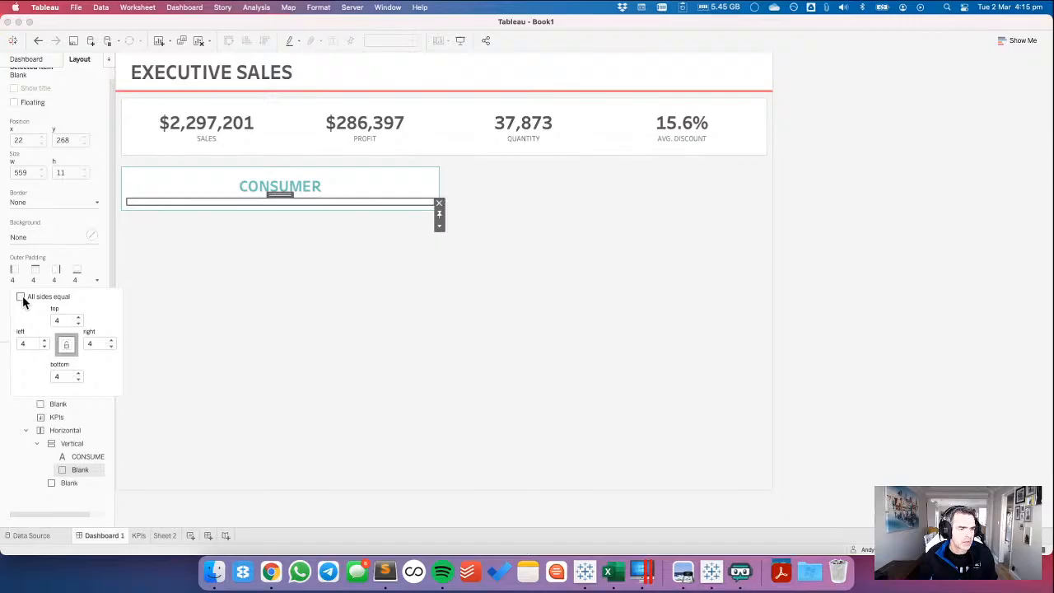
{"action": "left_click", "coordinate": [79, 323]}
{"action": "left_click", "coordinate": [79, 324]}
{"action": "left_click", "coordinate": [79, 324]}
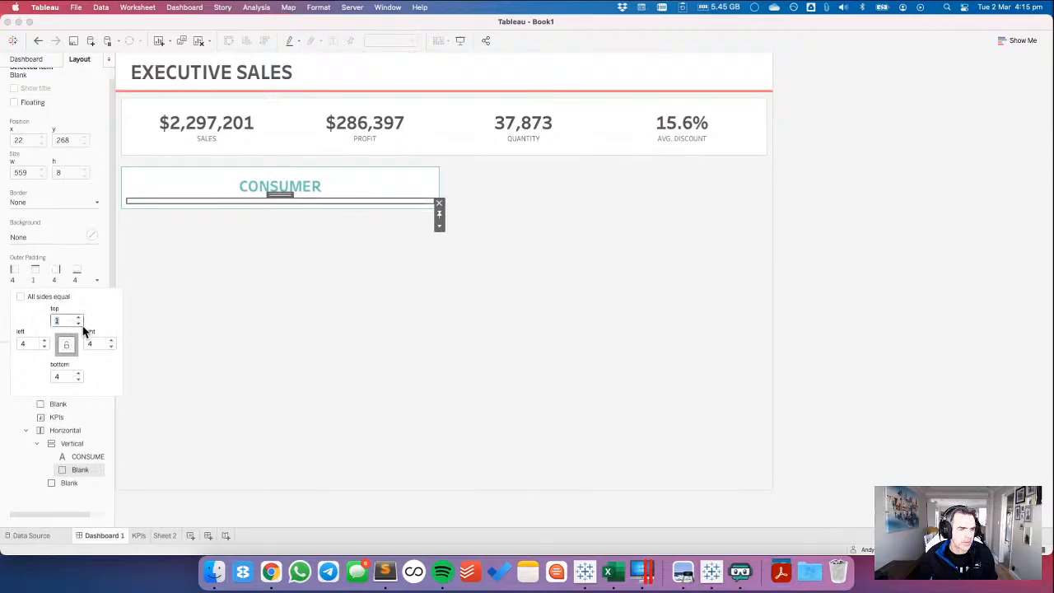
{"action": "left_click", "coordinate": [79, 324]}
{"action": "left_click", "coordinate": [79, 379]}
{"action": "left_click", "coordinate": [79, 379]}
{"action": "left_click", "coordinate": [79, 379]}
{"action": "left_click", "coordinate": [79, 379]}
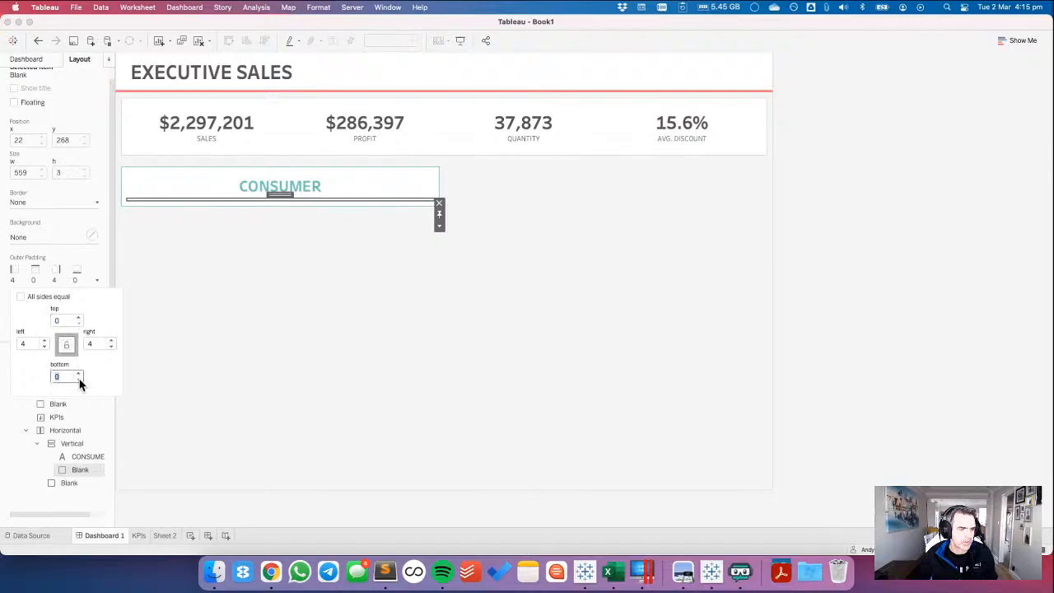
{"action": "left_click", "coordinate": [19, 345]}
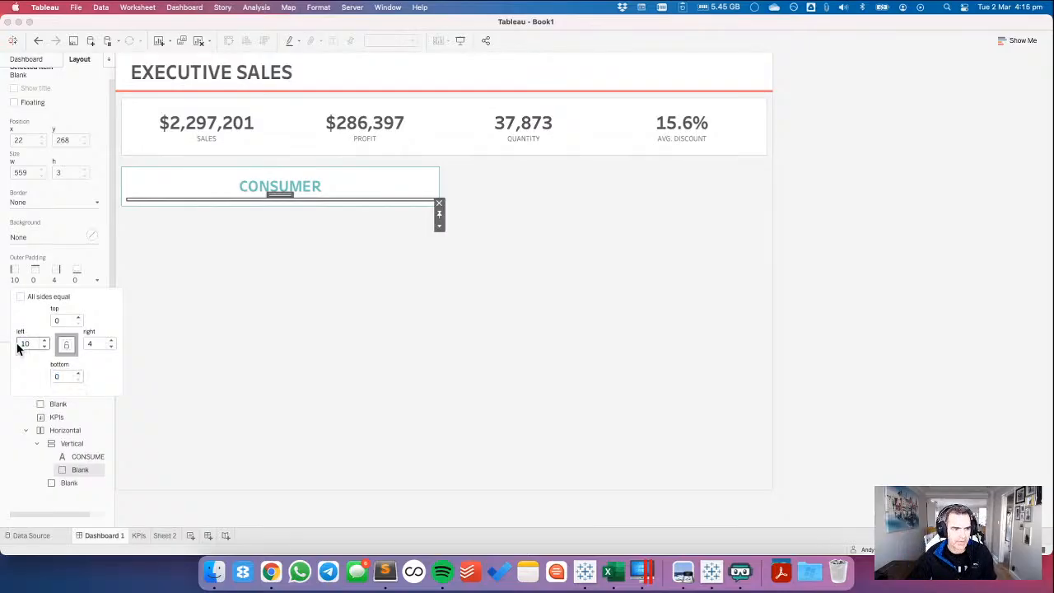
{"action": "key", "text": "Tab"}
{"action": "type", "text": "10"}
{"action": "key", "text": "Tab"}
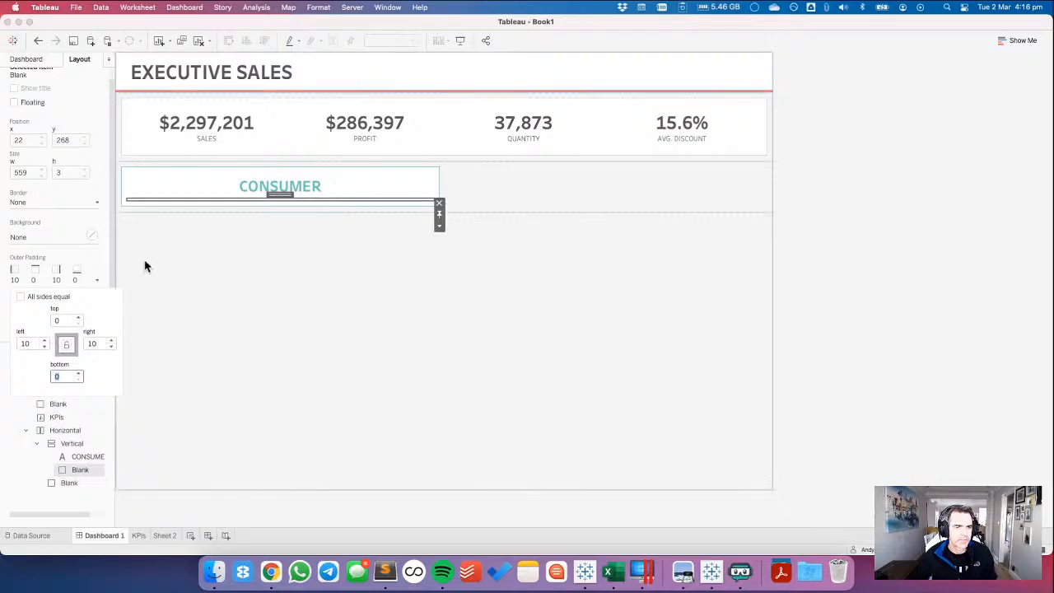
Fill the blank divider under the CONSUMER header with teal and check its pixel height without changing it.
{"action": "left_click", "coordinate": [36, 241]}
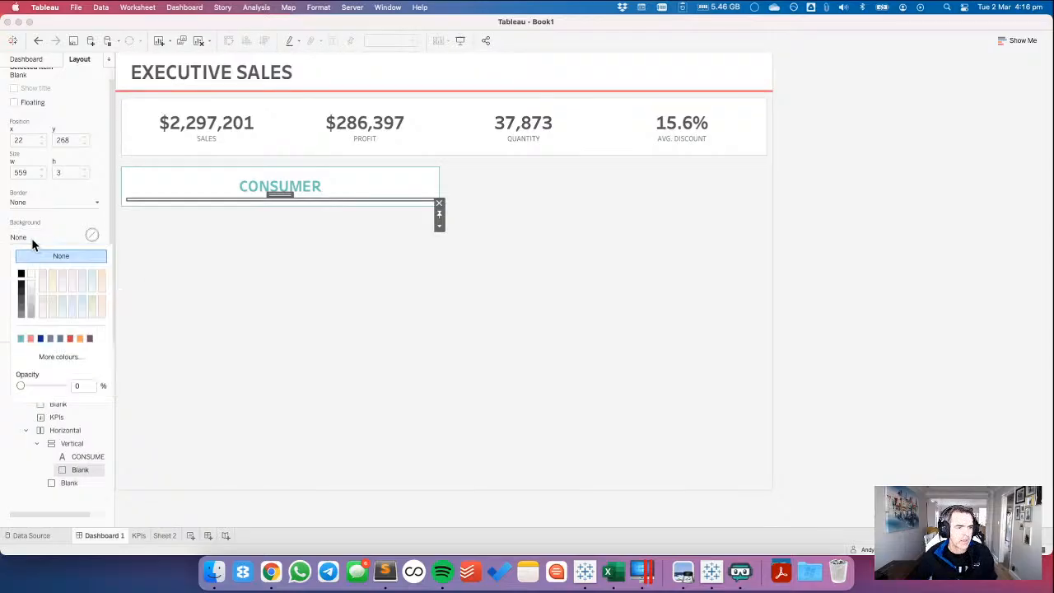
{"action": "left_click", "coordinate": [20, 344]}
{"action": "left_click", "coordinate": [438, 225]}
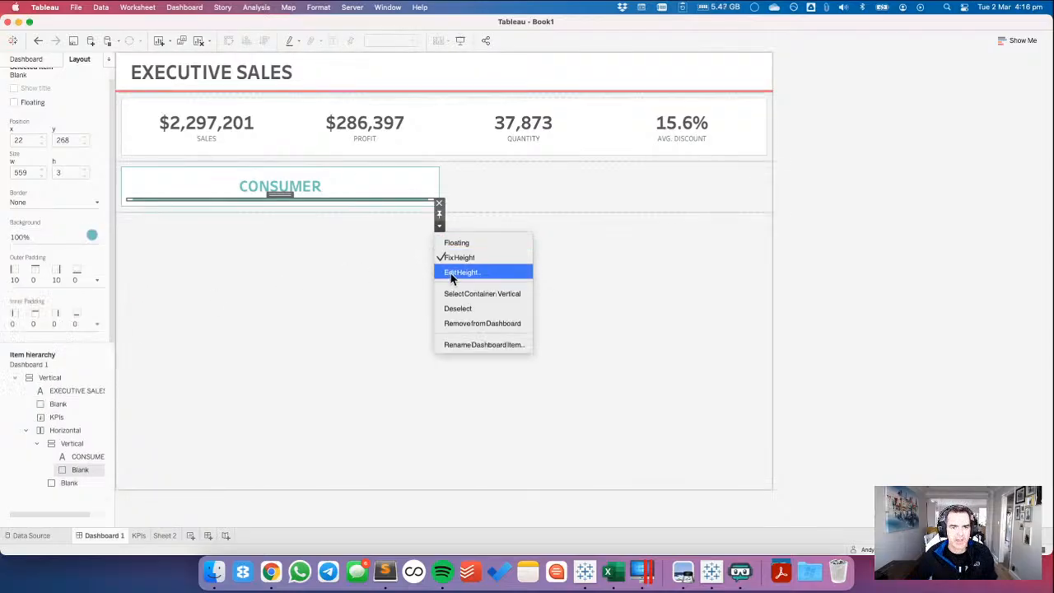
{"action": "left_click", "coordinate": [451, 275]}
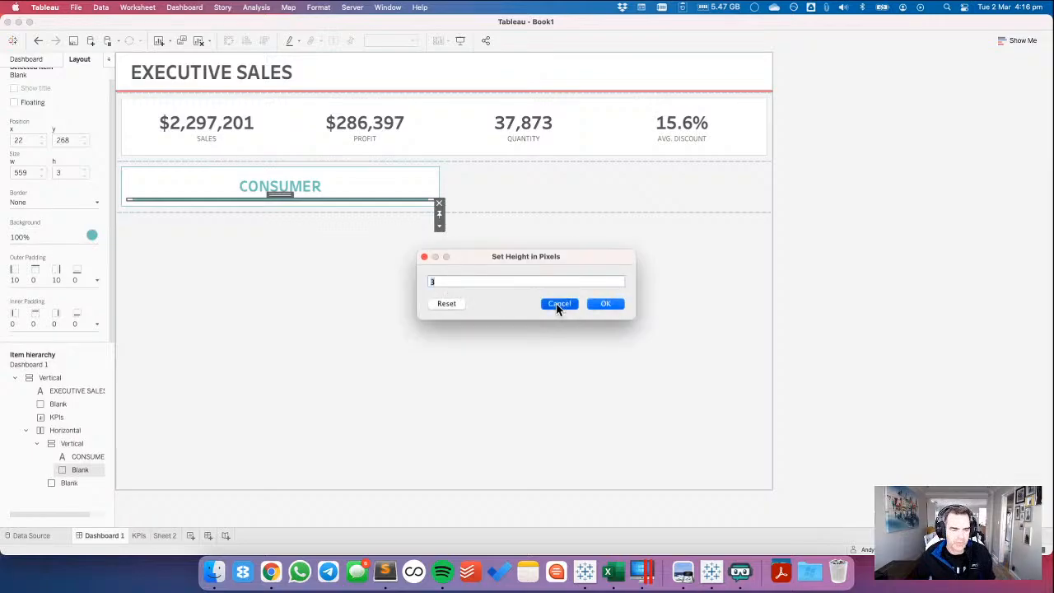
{"action": "left_click", "coordinate": [557, 303]}
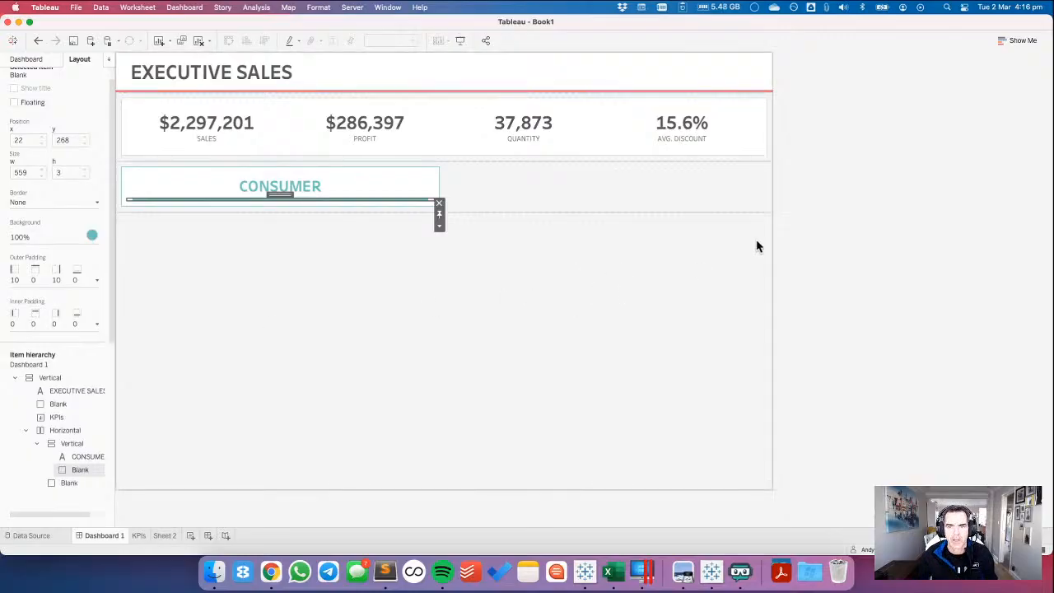
{"action": "left_click", "coordinate": [823, 227]}
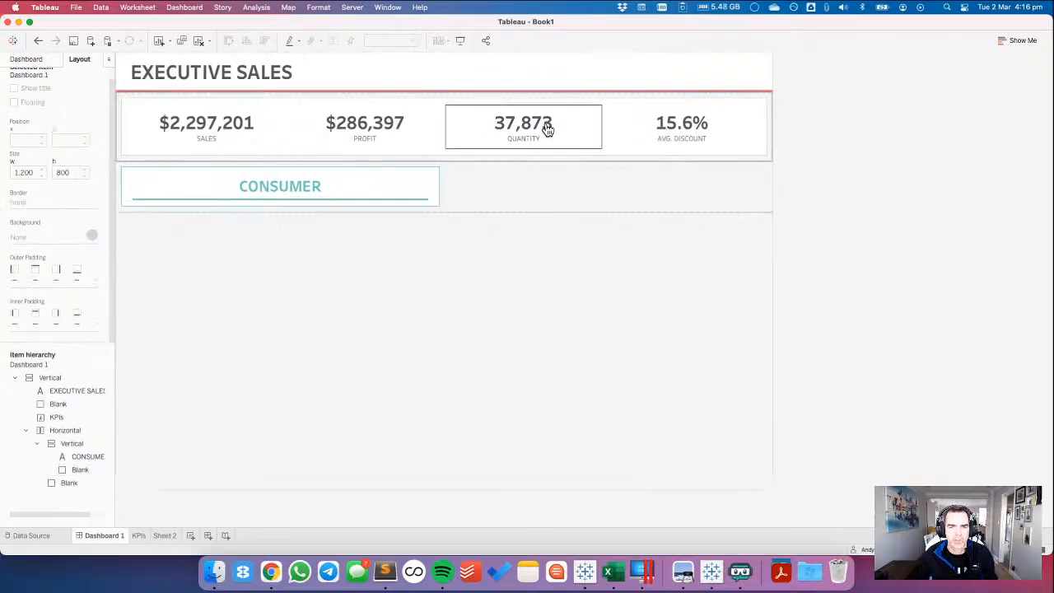
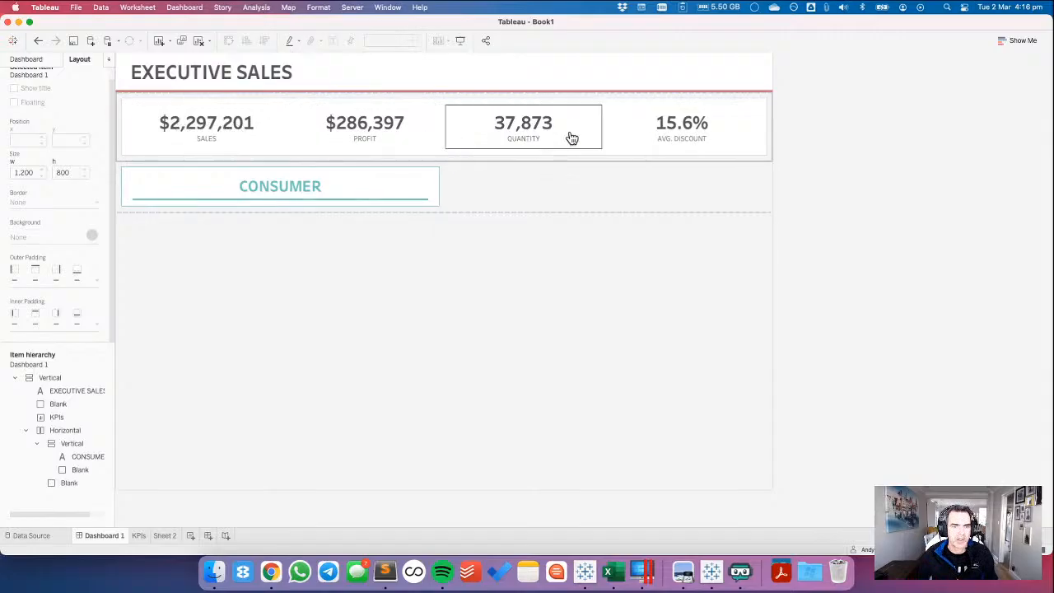
Review the segment cards of the Tableau Public reference in Chrome, and open Sheet 2 in Tableau.
{"action": "key", "text": "super+Tab"}
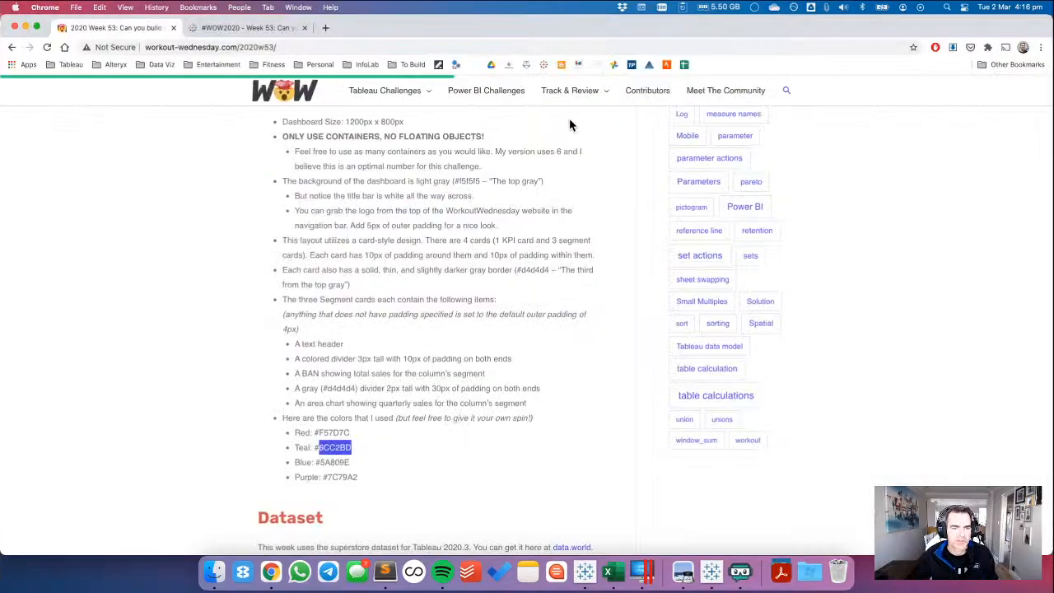
{"action": "left_click", "coordinate": [249, 29]}
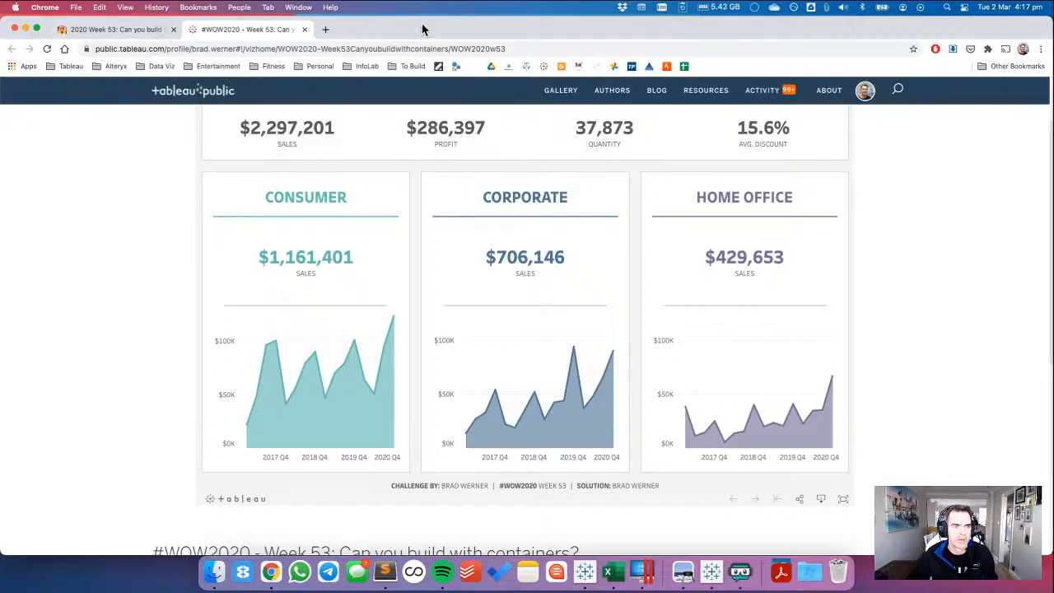
{"action": "left_click_drag", "start_coordinate": [424, 30], "coordinate": [424, 28]}
{"action": "key", "text": "super+Tab"}
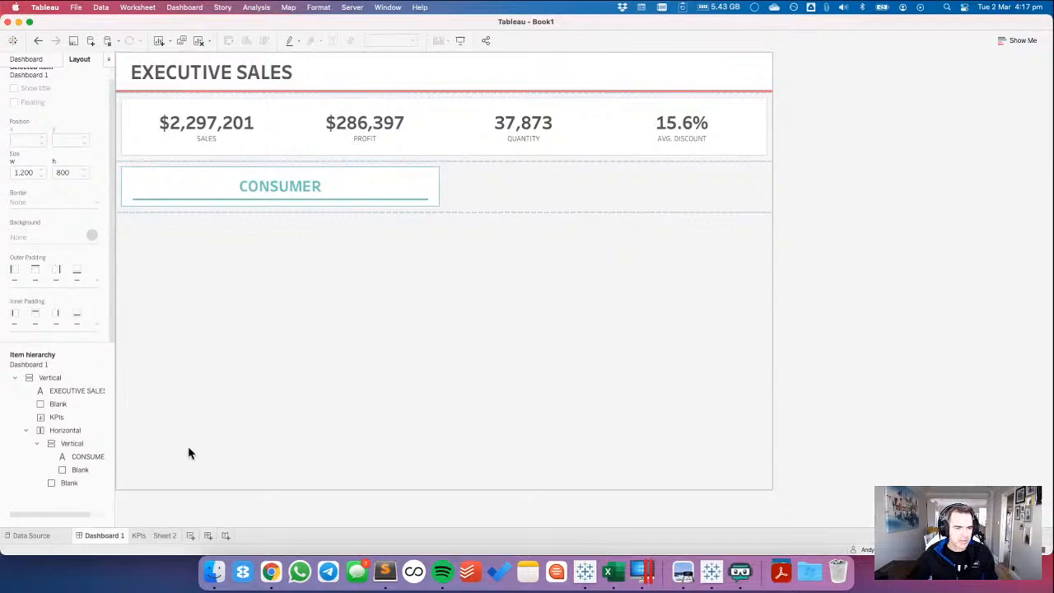
{"action": "left_click", "coordinate": [167, 536]}
{"action": "key", "text": "super+Tab"}
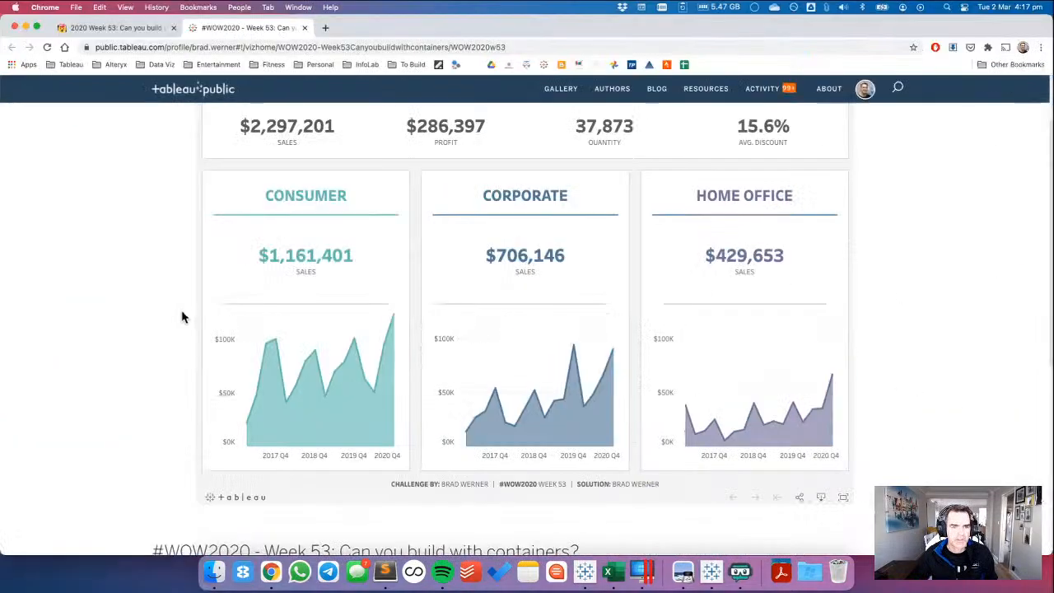
{"action": "key", "text": "super+Tab"}
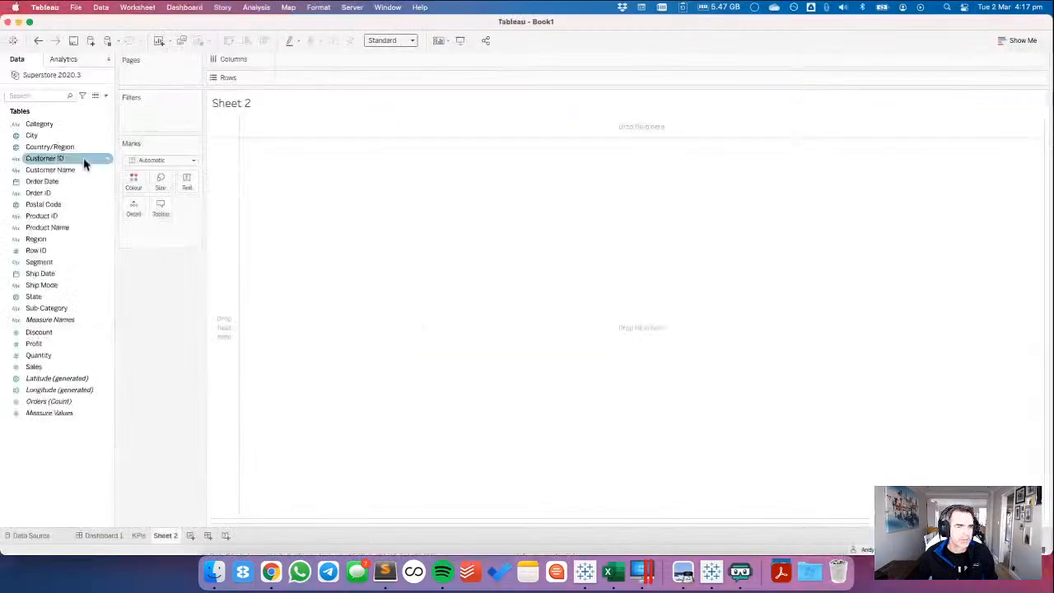
Filter Sheet 2 to the Consumer segment and show Sales as text, checking against the reference card in Chrome.
{"action": "left_click_drag", "start_coordinate": [46, 264], "coordinate": [181, 111]}
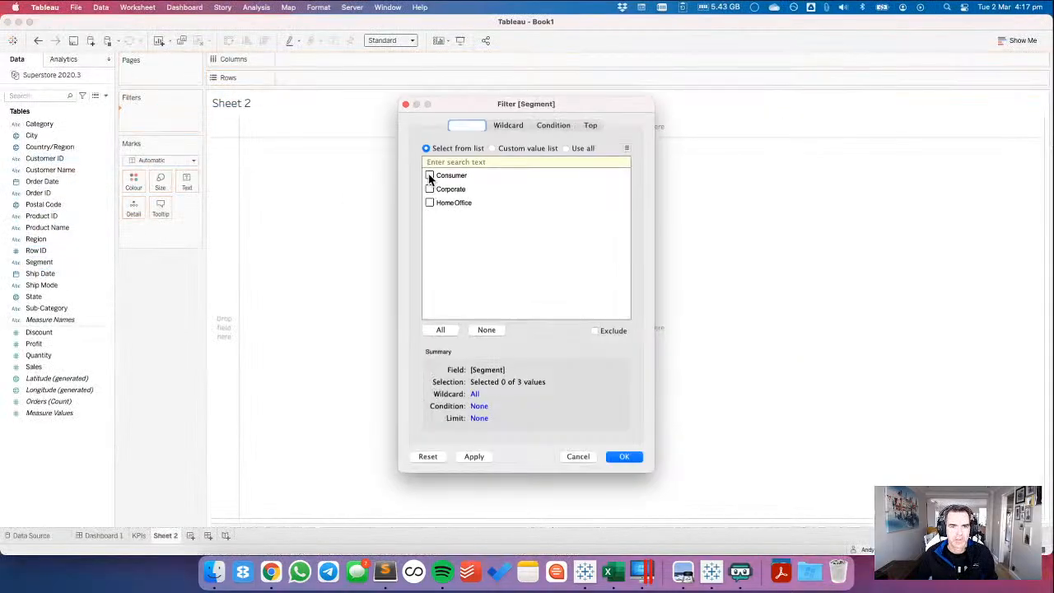
{"action": "left_click", "coordinate": [429, 176]}
{"action": "left_click", "coordinate": [629, 462]}
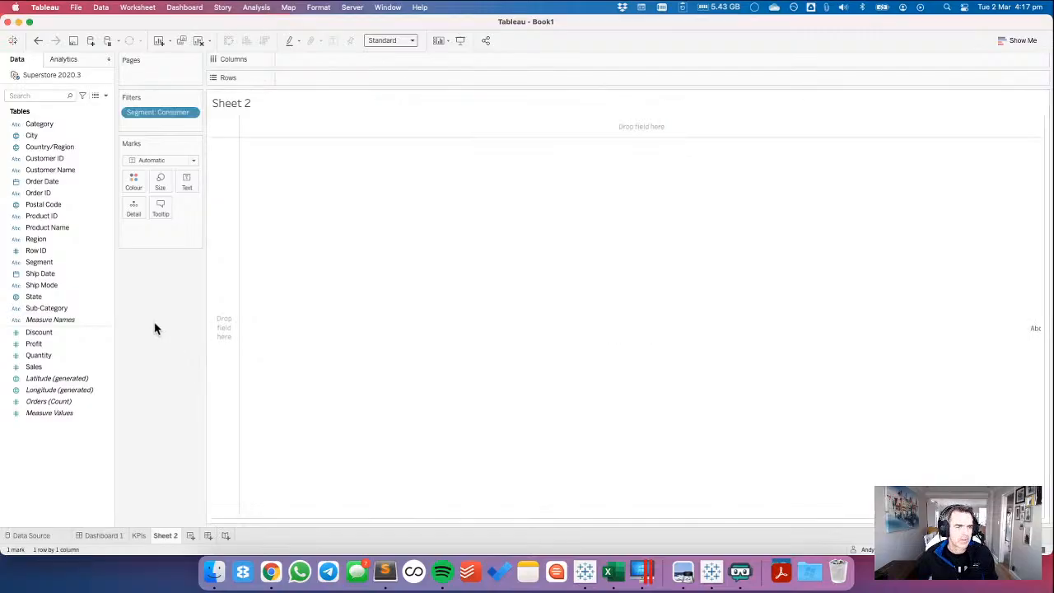
{"action": "left_click_drag", "start_coordinate": [47, 371], "coordinate": [191, 191]}
{"action": "key", "text": "super+Tab"}
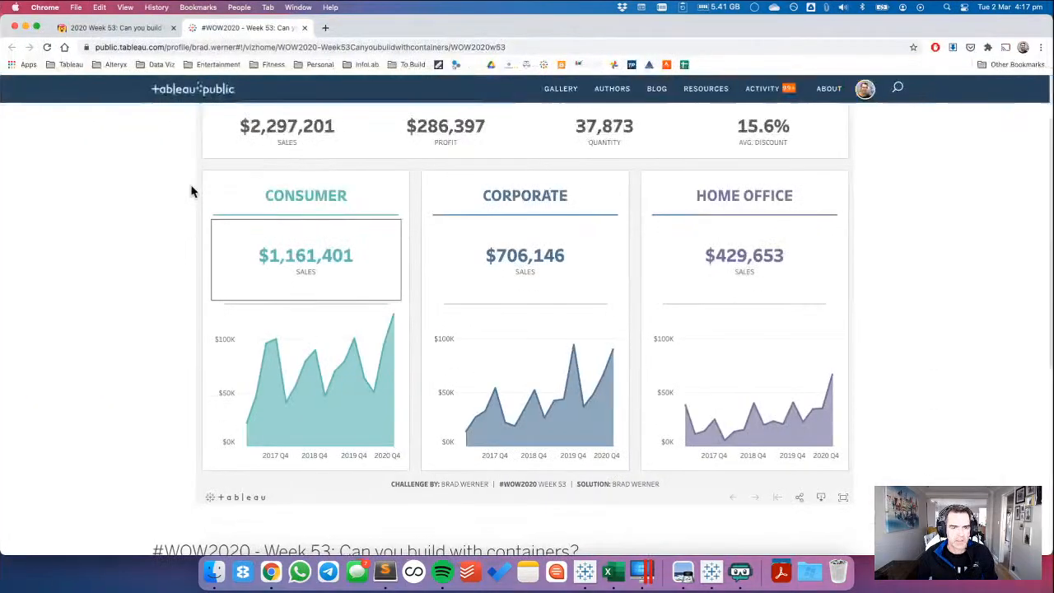
{"action": "key", "text": "super+Tab"}
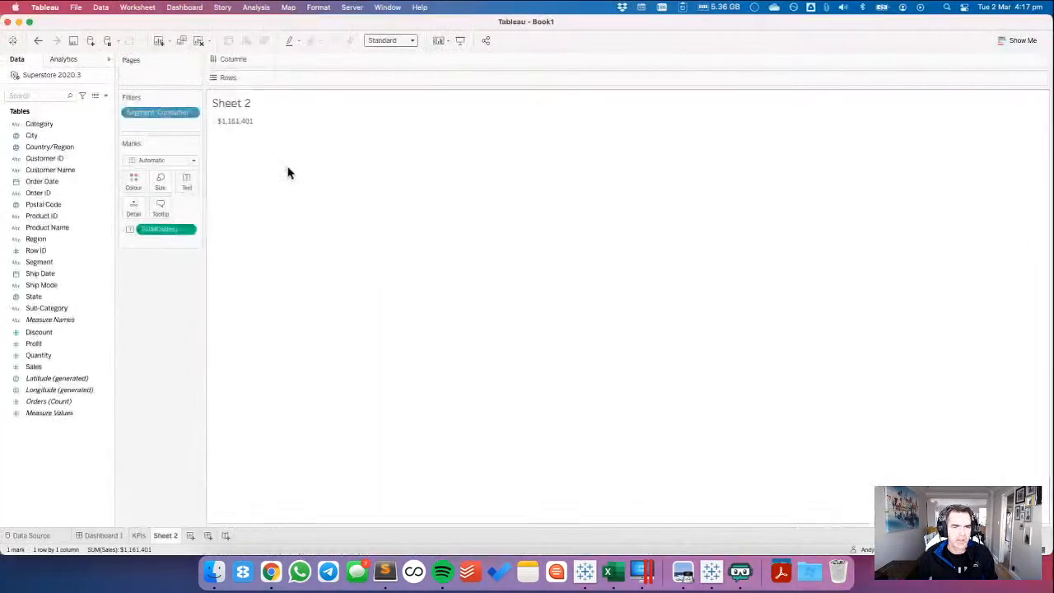
Add a SALES line below the sales value in the text label and colour that line dark gray.
{"action": "left_click", "coordinate": [186, 183]}
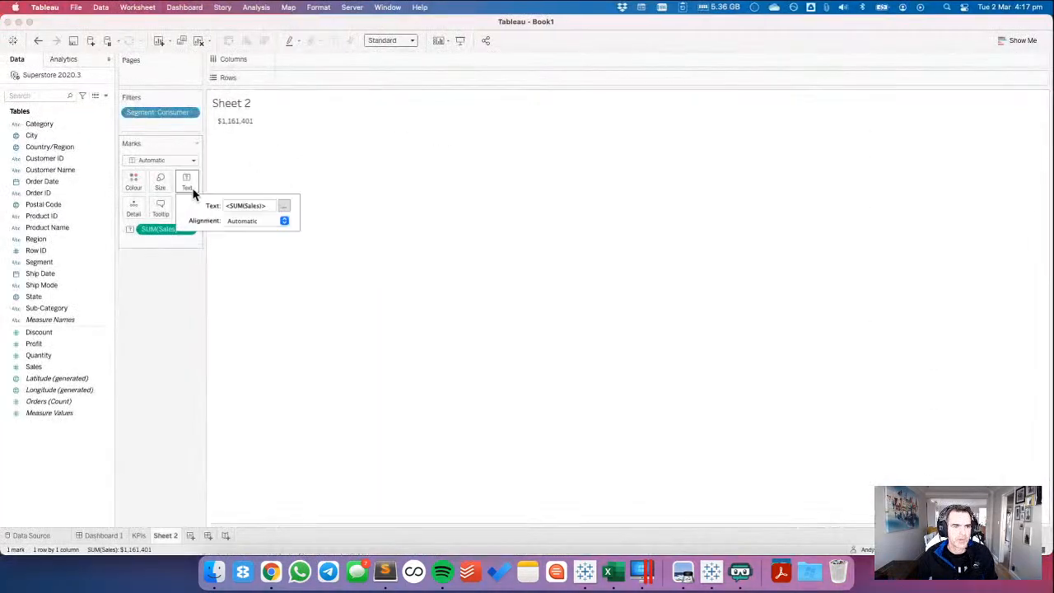
{"action": "left_click", "coordinate": [284, 205]}
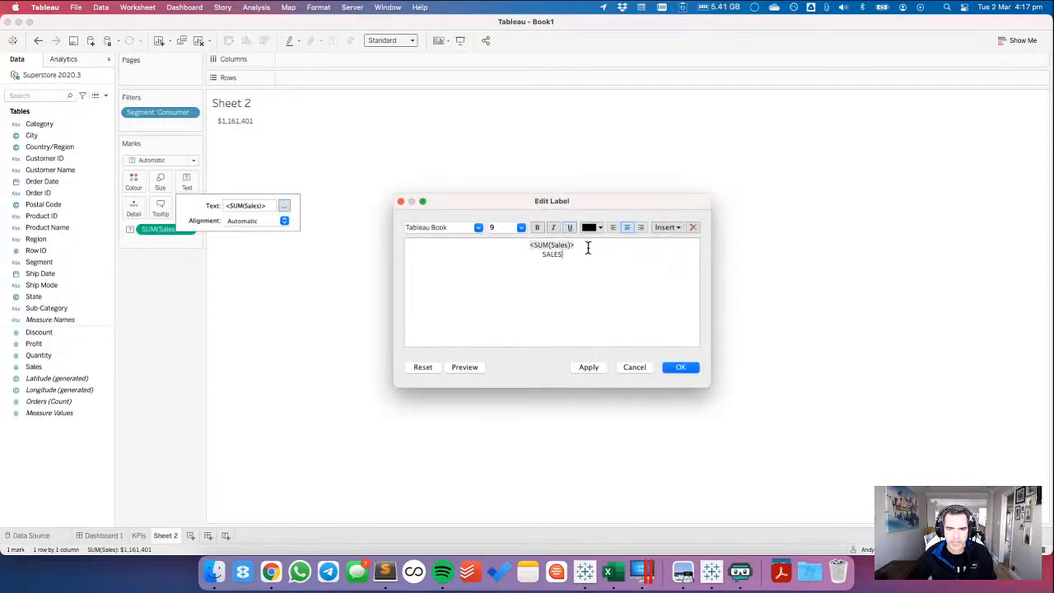
{"action": "left_click_drag", "start_coordinate": [588, 247], "coordinate": [485, 239]}
{"action": "key", "text": "super+Tab"}
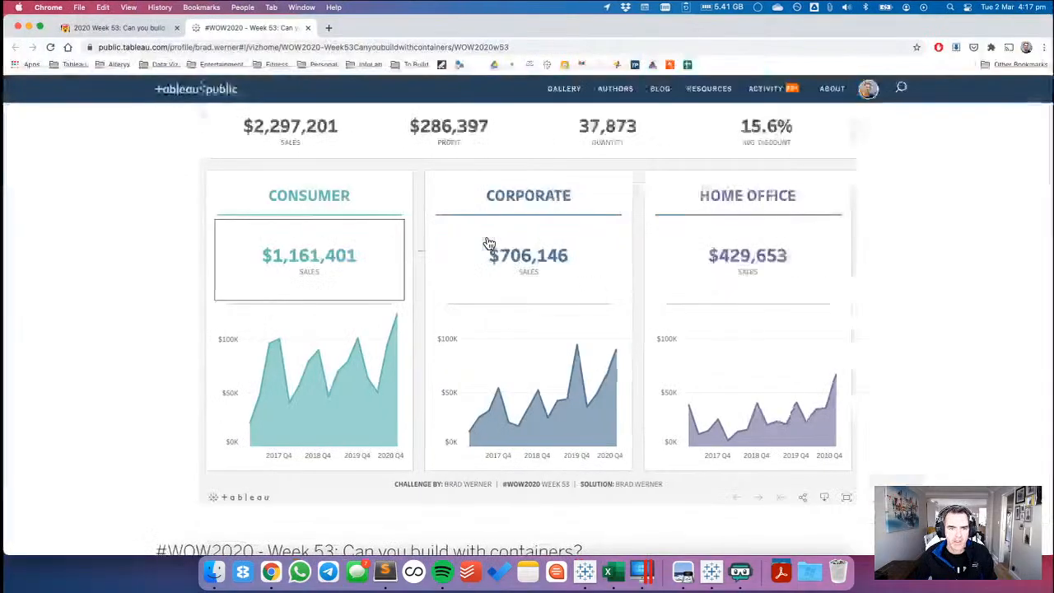
{"action": "key", "text": "super+Tab"}
{"action": "left_click", "coordinate": [614, 245]}
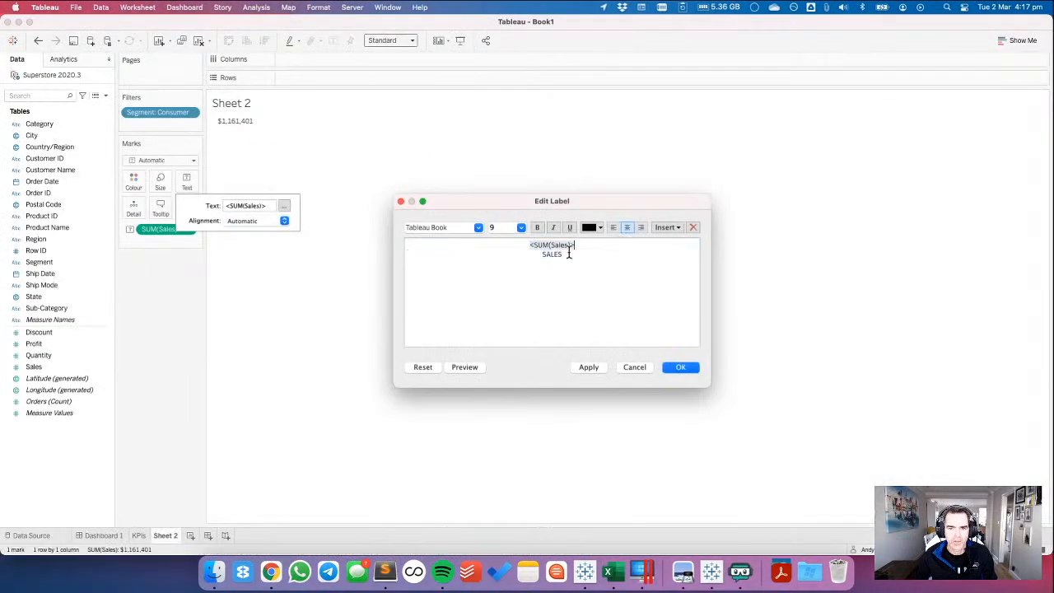
{"action": "left_click_drag", "start_coordinate": [566, 254], "coordinate": [508, 252]}
{"action": "left_click", "coordinate": [591, 225]}
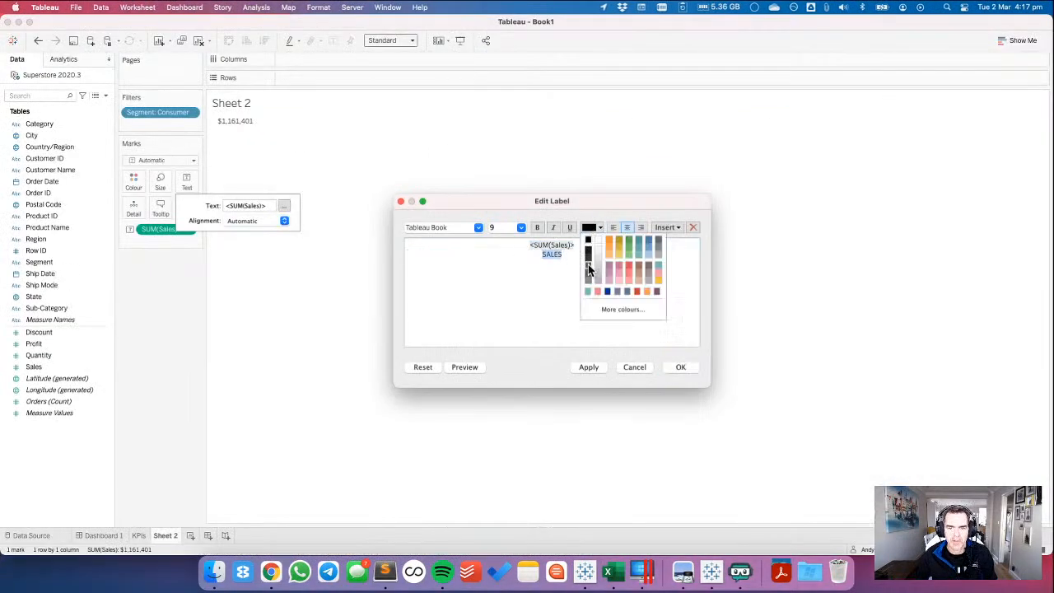
{"action": "left_click", "coordinate": [590, 265]}
Format the SUM(Sales) value in the label as Tableau Semibold, size 24, in teal, and apply the label.
{"action": "double_click", "coordinate": [543, 245]}
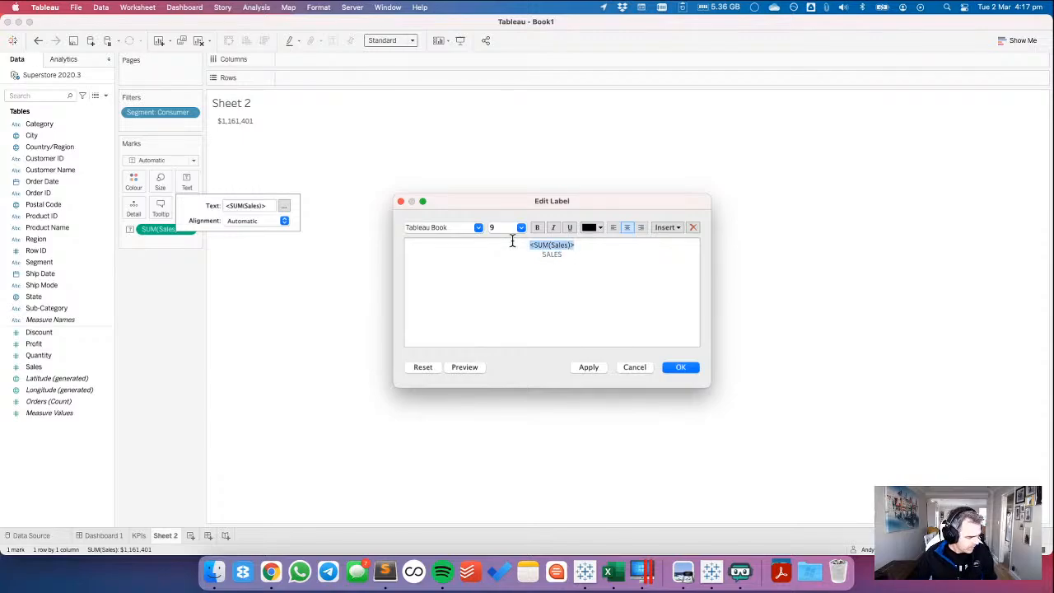
{"action": "left_click", "coordinate": [521, 229]}
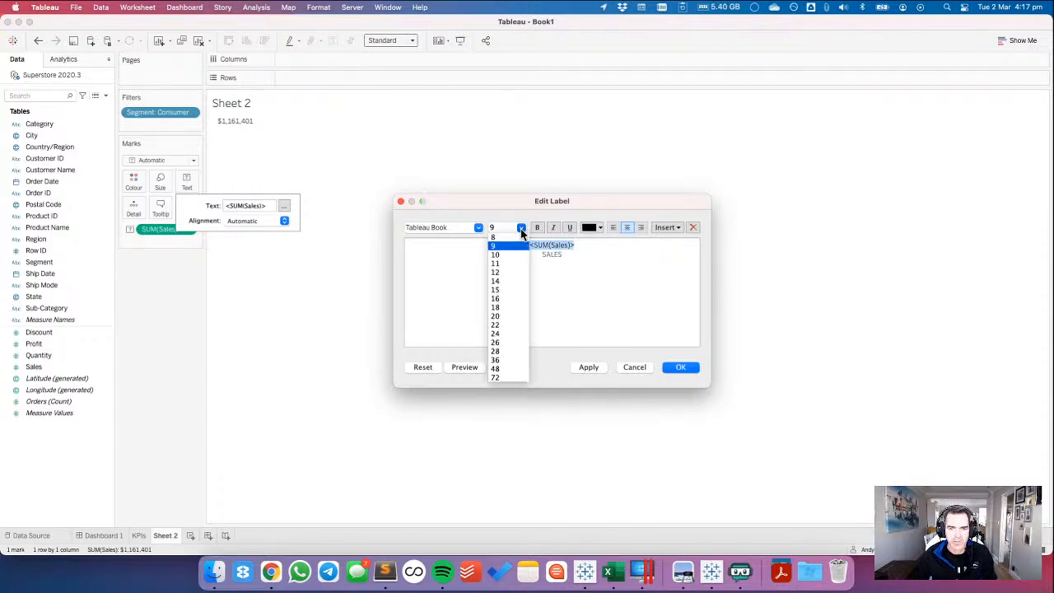
{"action": "left_click", "coordinate": [504, 334]}
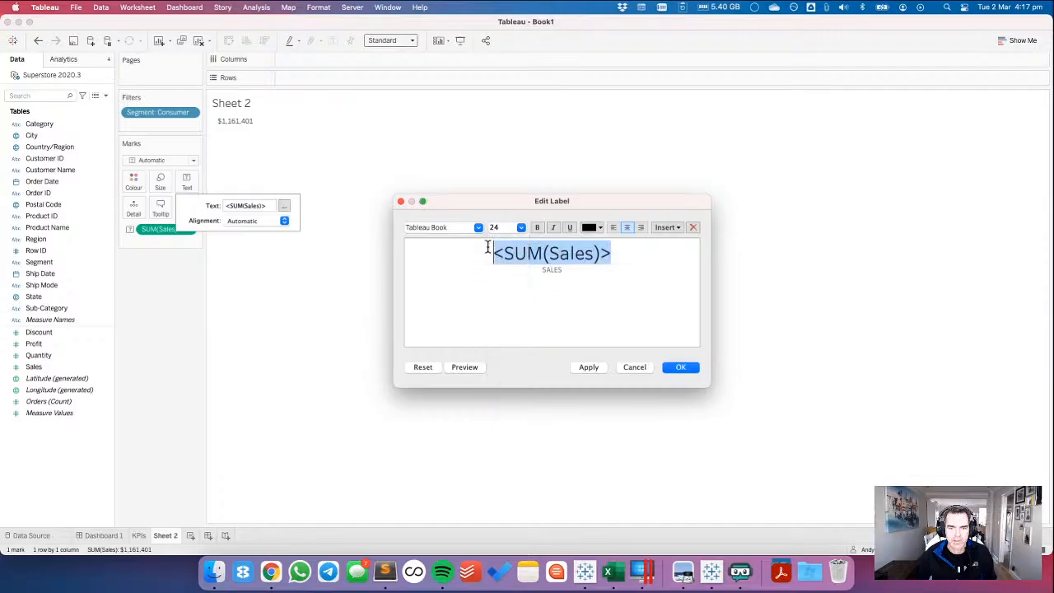
{"action": "left_click", "coordinate": [478, 228]}
{"action": "left_click", "coordinate": [463, 275]}
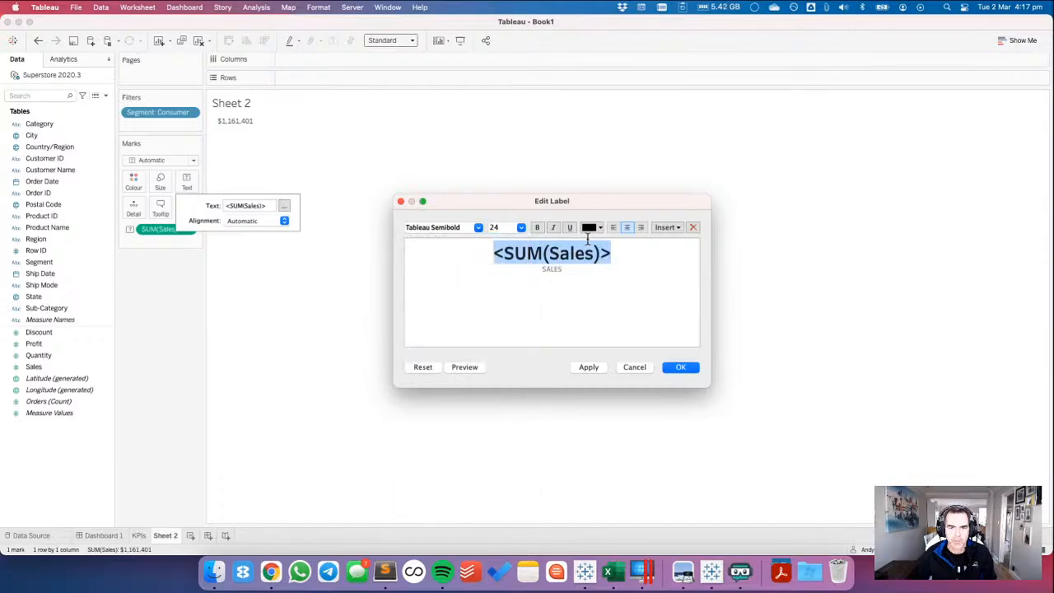
{"action": "left_click", "coordinate": [591, 228]}
{"action": "left_click", "coordinate": [586, 291]}
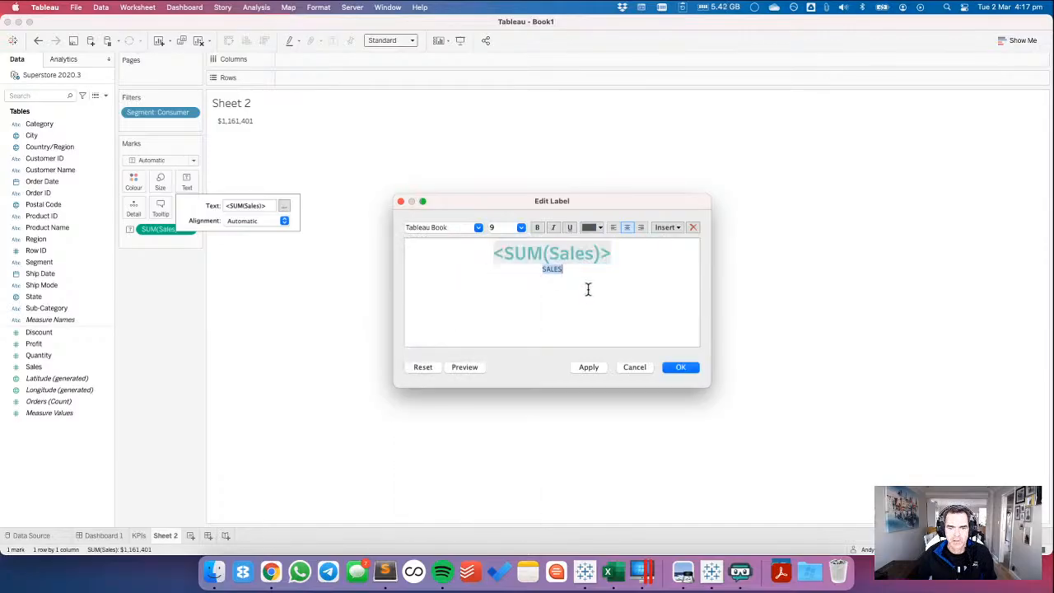
{"action": "left_click", "coordinate": [683, 366]}
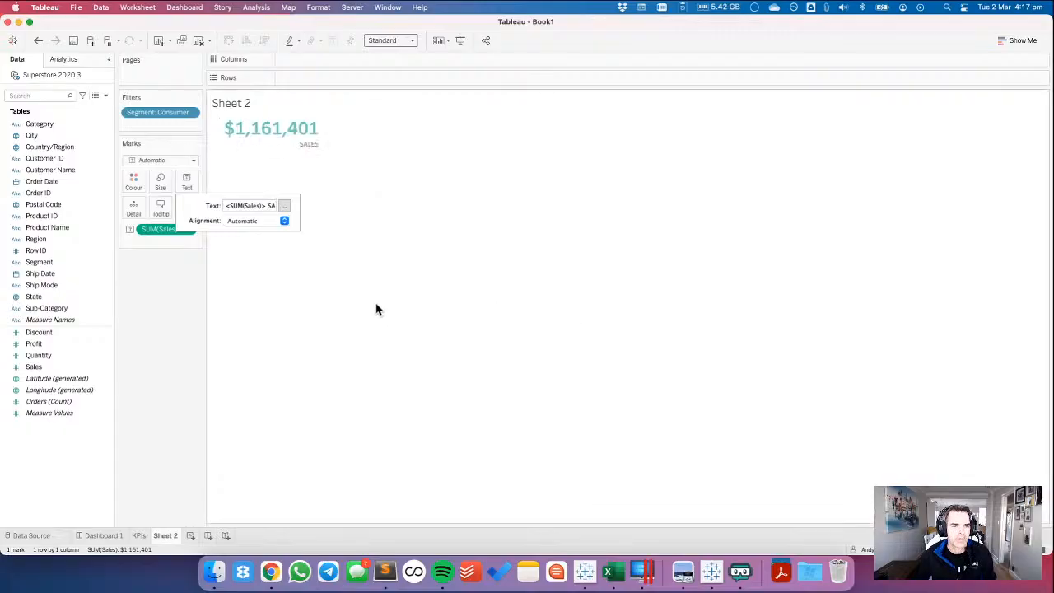
Centre the label text both horizontally and vertically.
{"action": "left_click", "coordinate": [257, 222]}
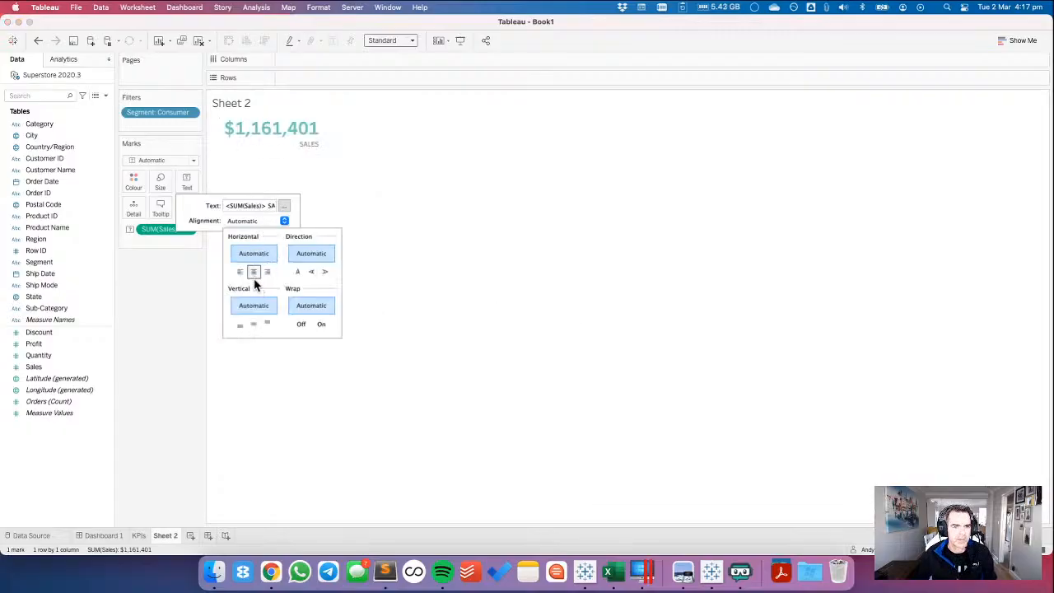
{"action": "left_click", "coordinate": [253, 272]}
{"action": "left_click", "coordinate": [242, 222]}
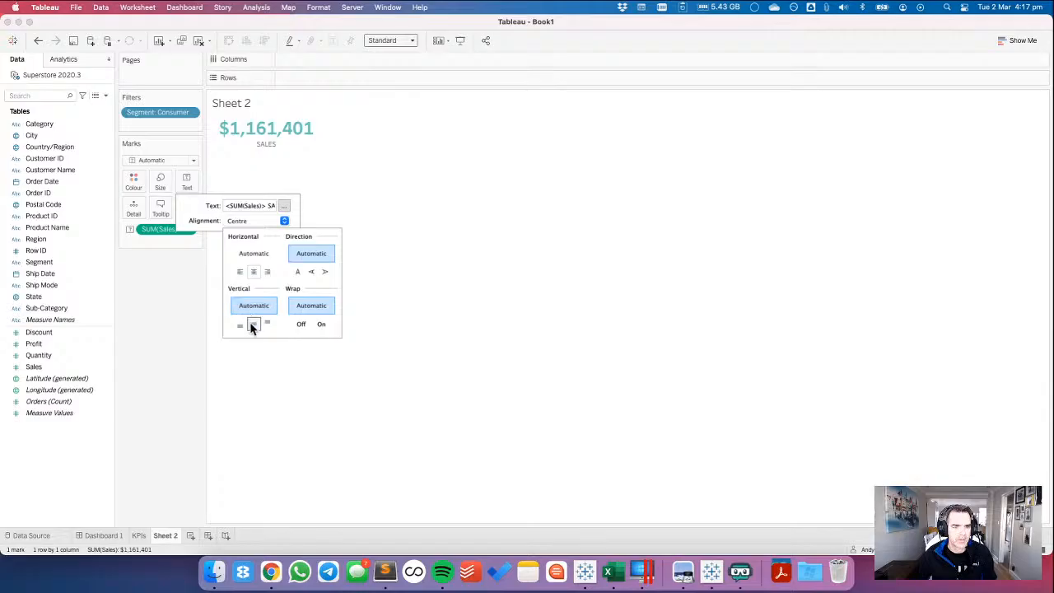
{"action": "left_click", "coordinate": [253, 323]}
Rename Sheet 2 as SEGMENT SALES, correcting the spelling mistakes in the name.
{"action": "double_click", "coordinate": [163, 536]}
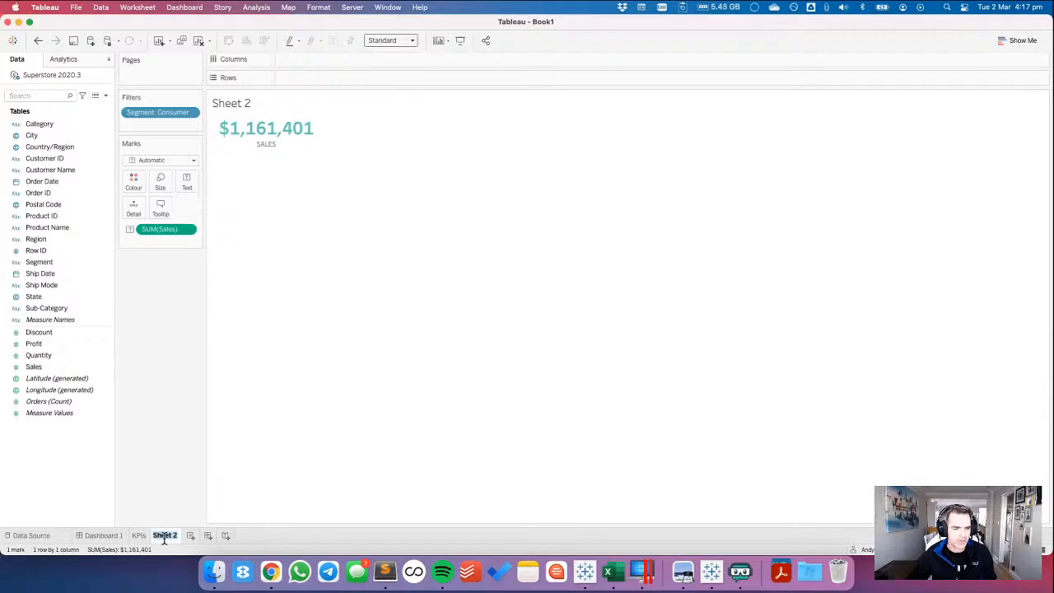
{"action": "type", "text": "SEGMENT SA"}
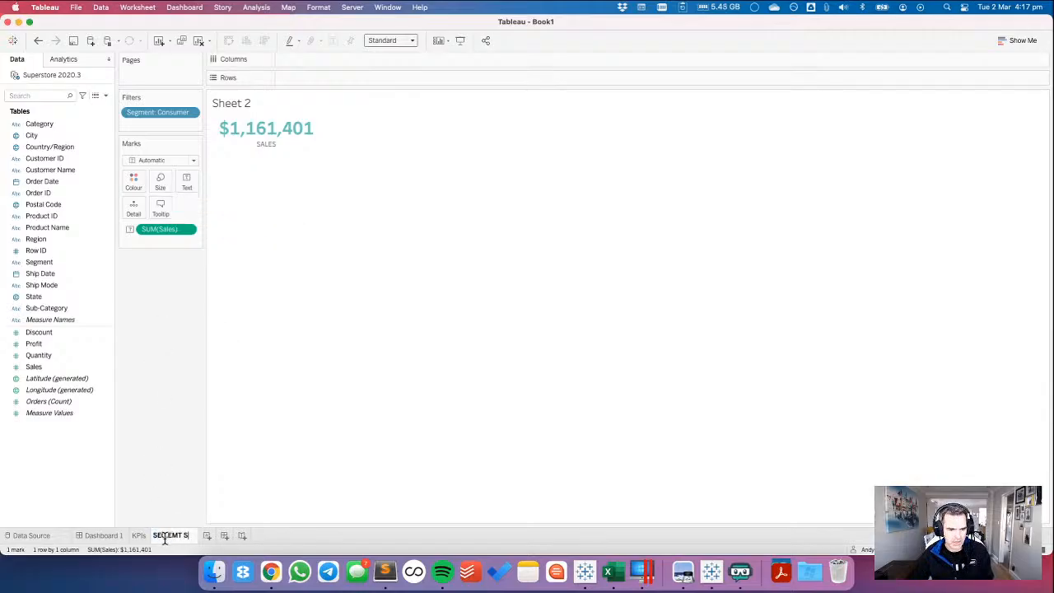
{"action": "type", "text": "LES"}
{"action": "key", "text": "Return"}
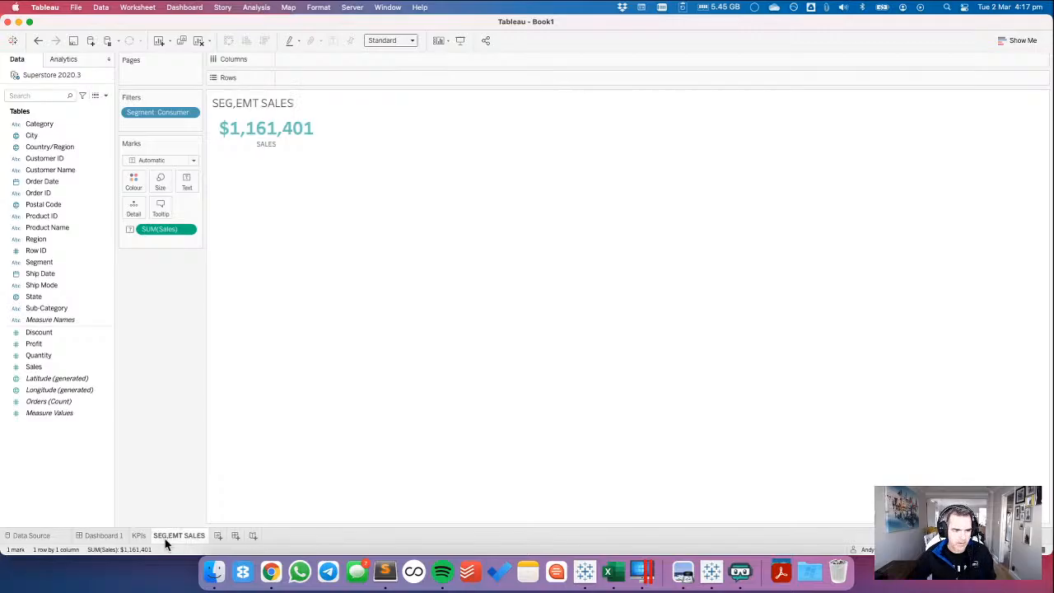
{"action": "double_click", "coordinate": [168, 536]}
{"action": "left_click", "coordinate": [169, 535]}
{"action": "key", "text": "BackSpace"}
{"action": "type", "text": "M"}
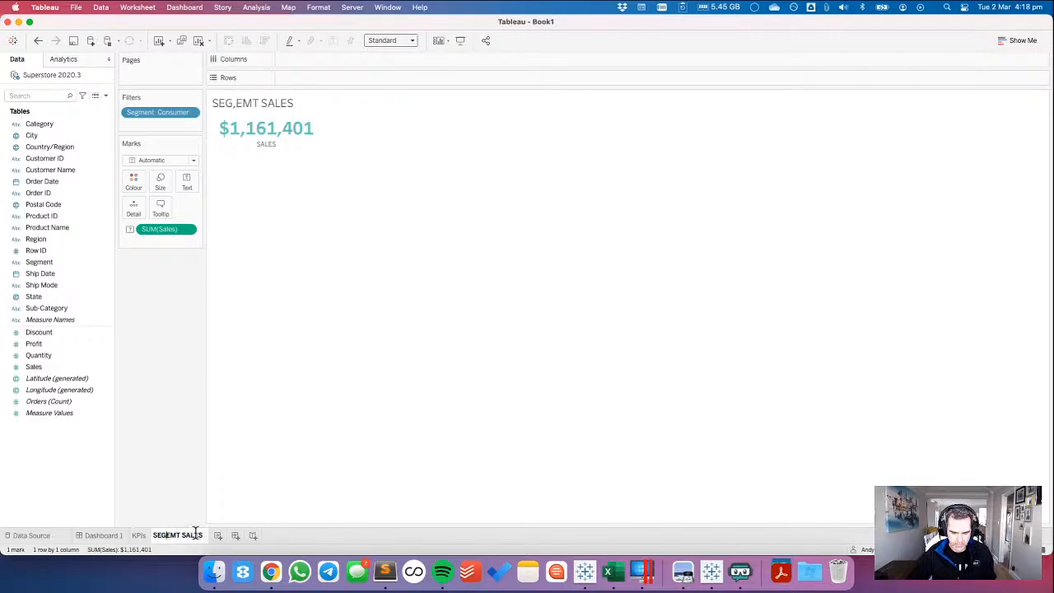
{"action": "key", "text": "Return"}
{"action": "double_click", "coordinate": [193, 535]}
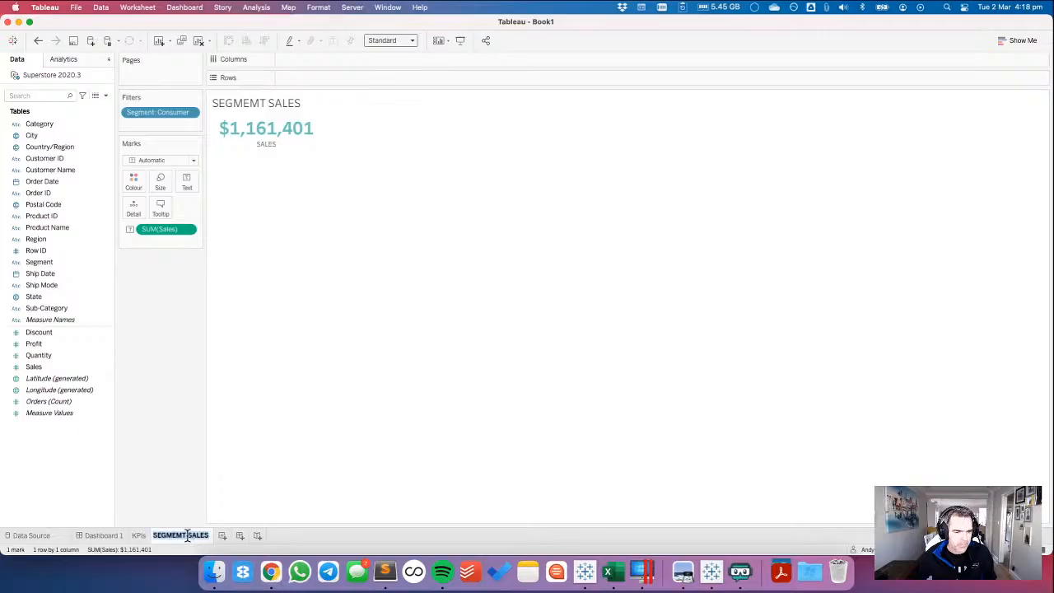
{"action": "left_click", "coordinate": [182, 535]}
{"action": "key", "text": "BackSpace"}
{"action": "type", "text": "N"}
{"action": "key", "text": "Return"}
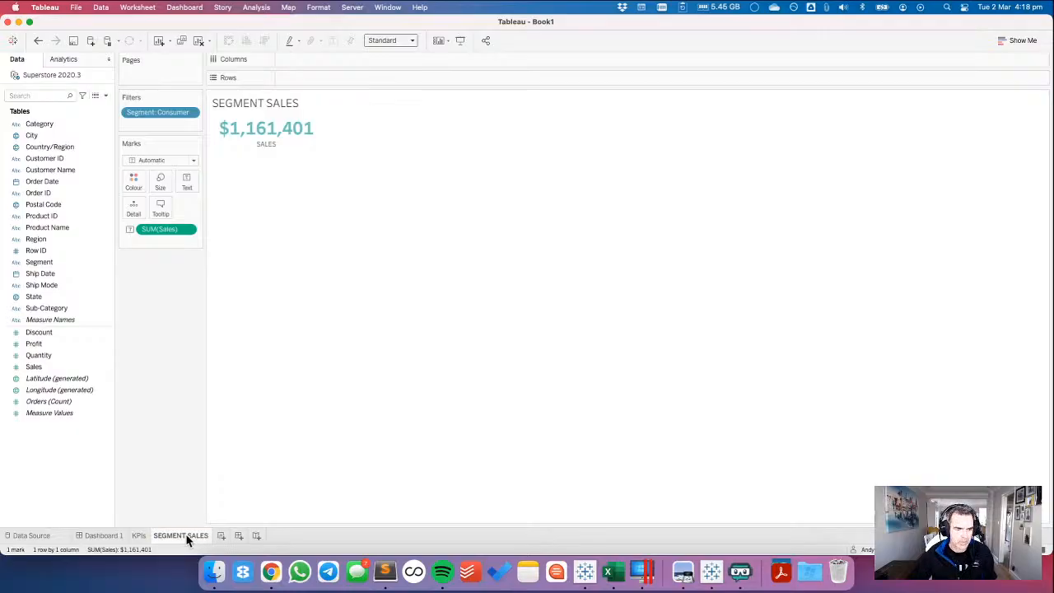
Check the Consumer sales figure in the Chrome reference, and turn off tooltips for the SEGMENT SALES sheet in Tableau.
{"action": "key", "text": "super+Tab"}
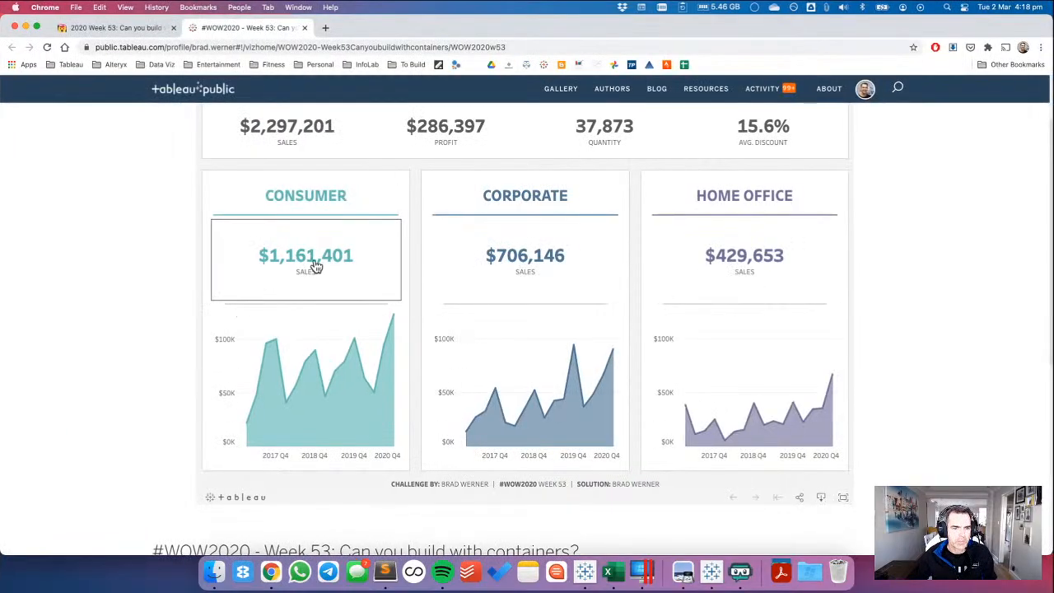
{"action": "key", "text": "super+Tab"}
{"action": "left_click", "coordinate": [161, 206]}
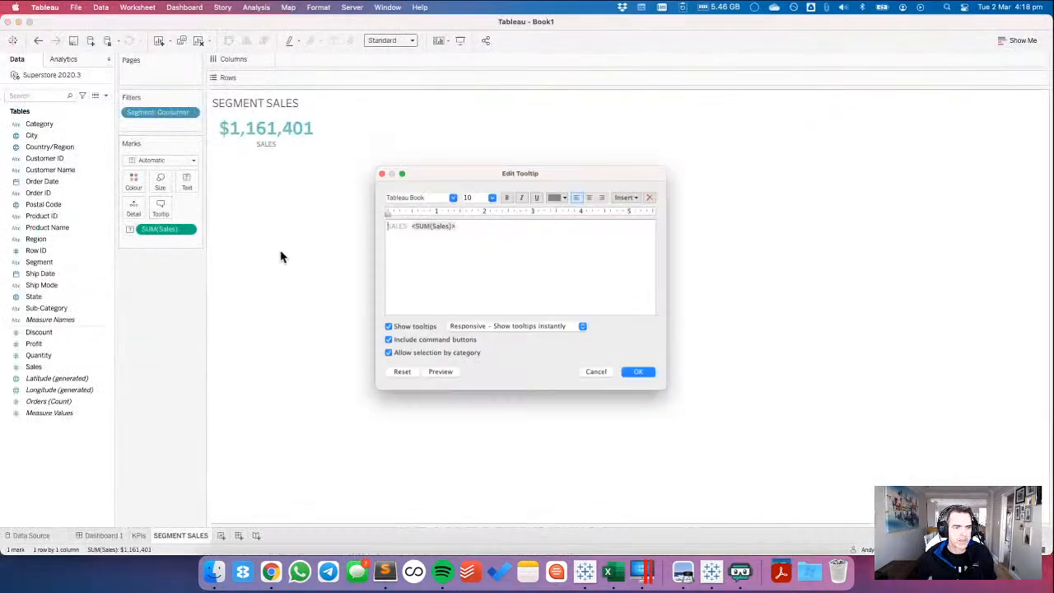
{"action": "left_click", "coordinate": [377, 330]}
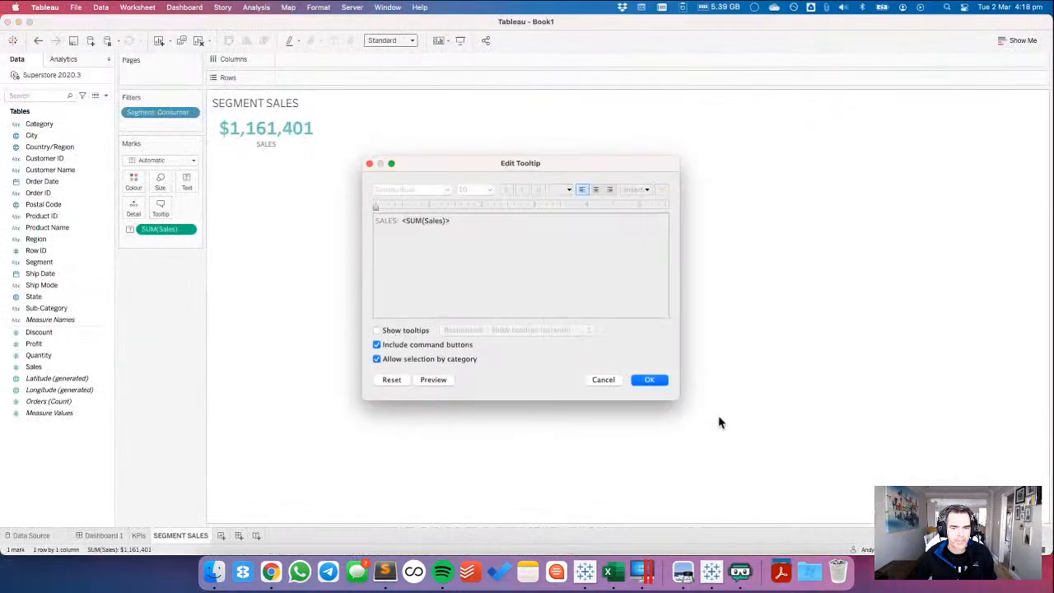
{"action": "left_click", "coordinate": [649, 379]}
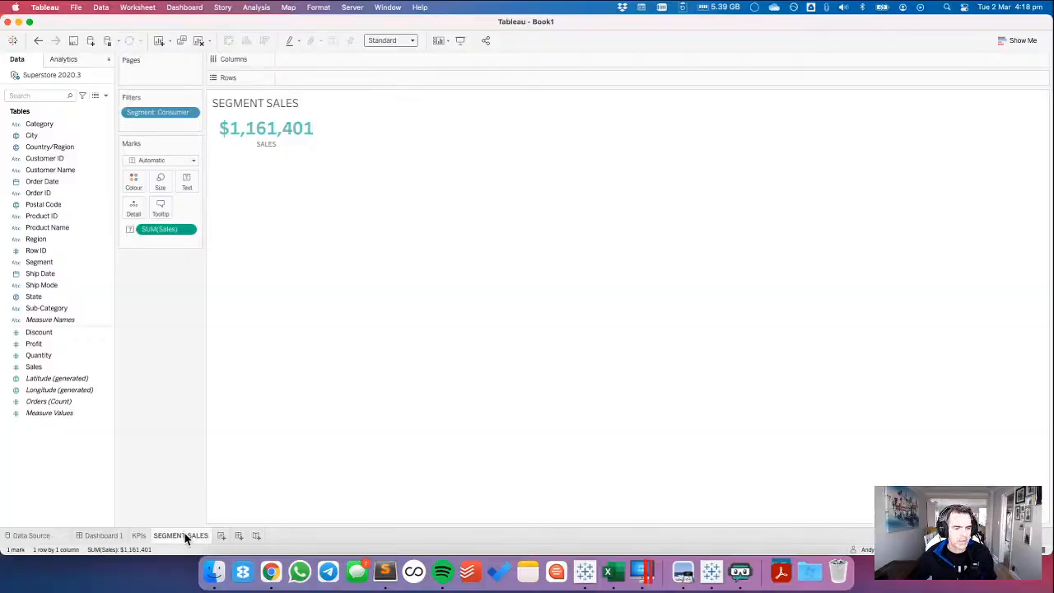
Duplicate the SEGMENT SALES worksheet.
{"action": "mouse_move", "coordinate": [184, 533]}
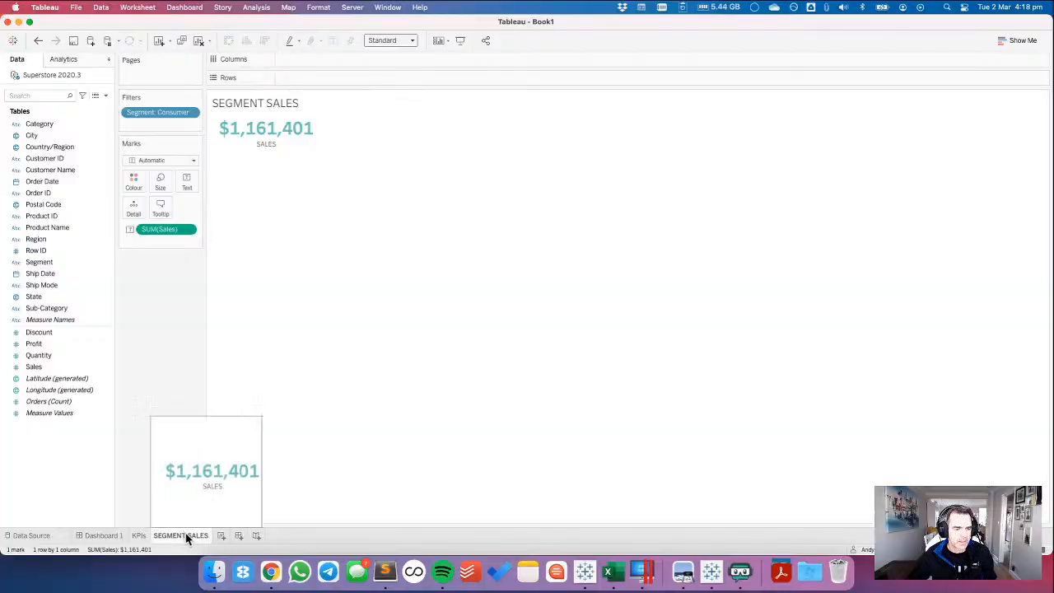
{"action": "right_click", "coordinate": [187, 535]}
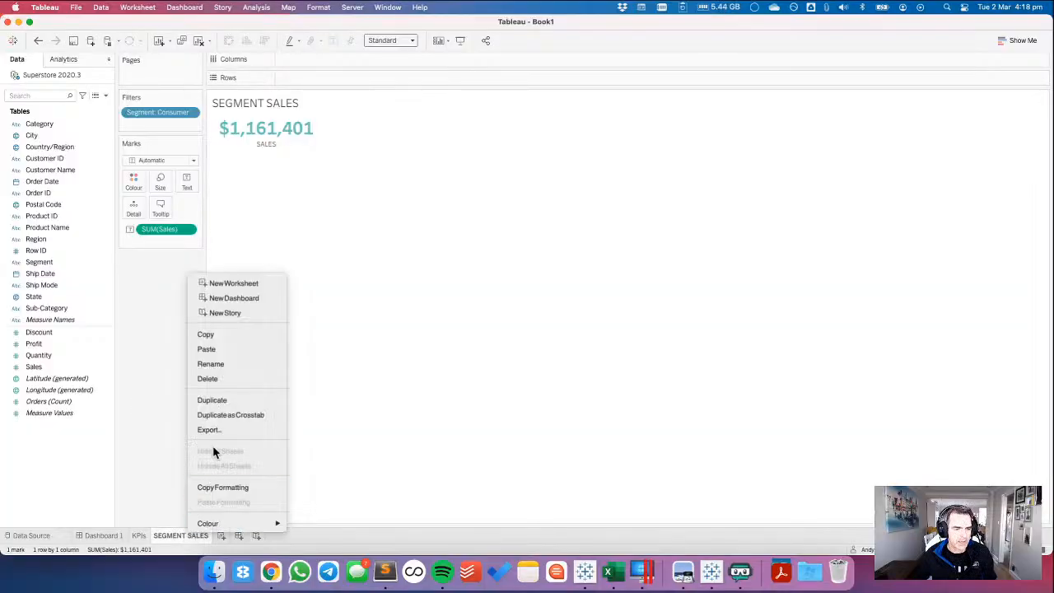
{"action": "left_click", "coordinate": [216, 401]}
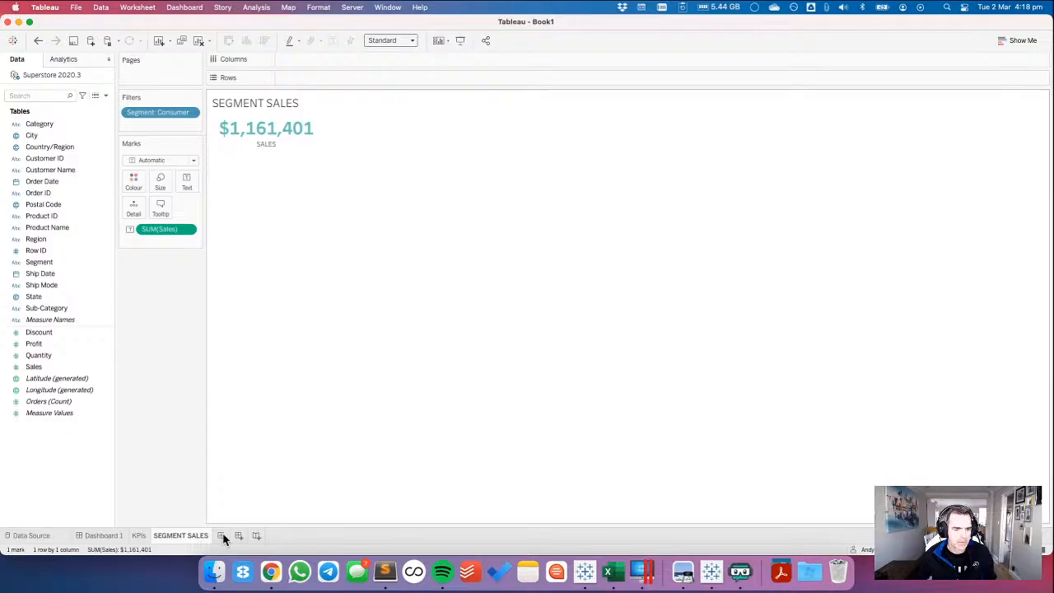
Rename the SEGMENT SALES worksheet as CONSUMER SALES.
{"action": "left_click", "coordinate": [171, 535]}
{"action": "type", "text": "CONSUMER SALES"}
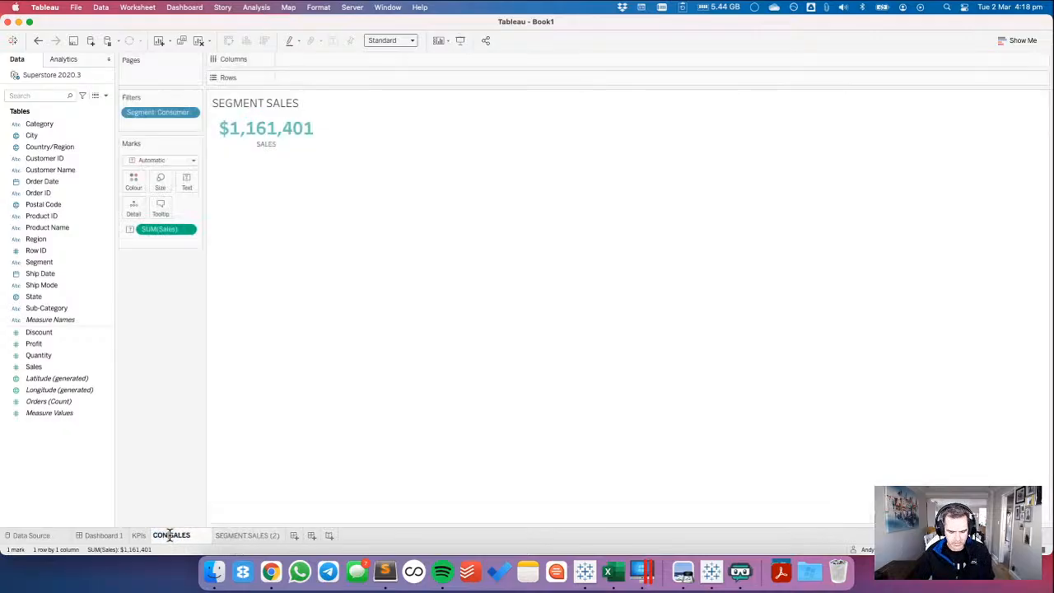
{"action": "key", "text": "Return"}
Change the Segment filter on SEGMENT SALES (2) to Corporate only, and rename that sheet as CORP SALES.
{"action": "left_click", "coordinate": [252, 535]}
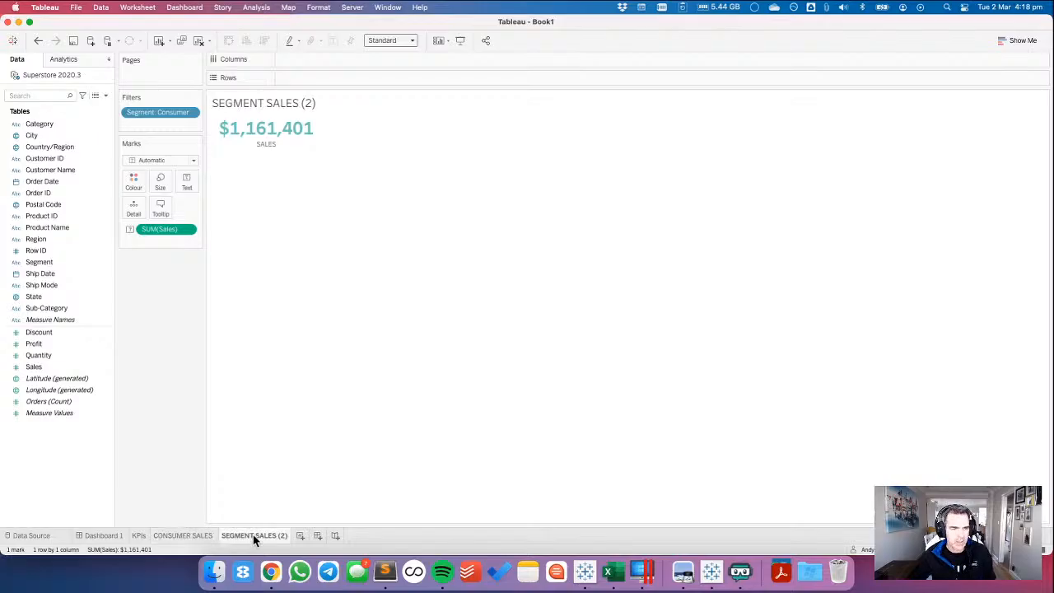
{"action": "left_click", "coordinate": [192, 112]}
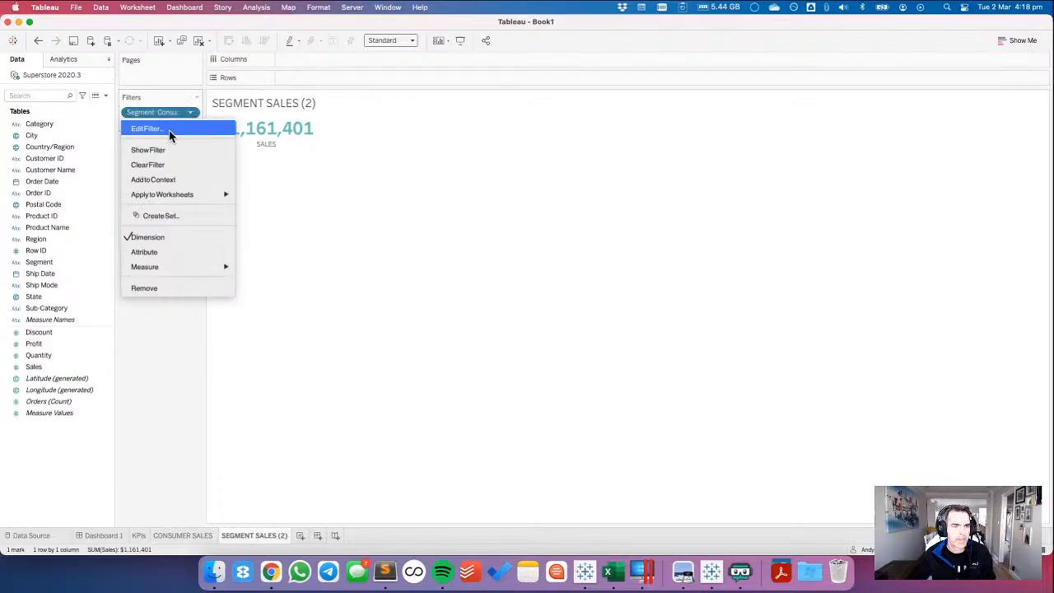
{"action": "left_click", "coordinate": [152, 129]}
{"action": "left_click", "coordinate": [430, 189]}
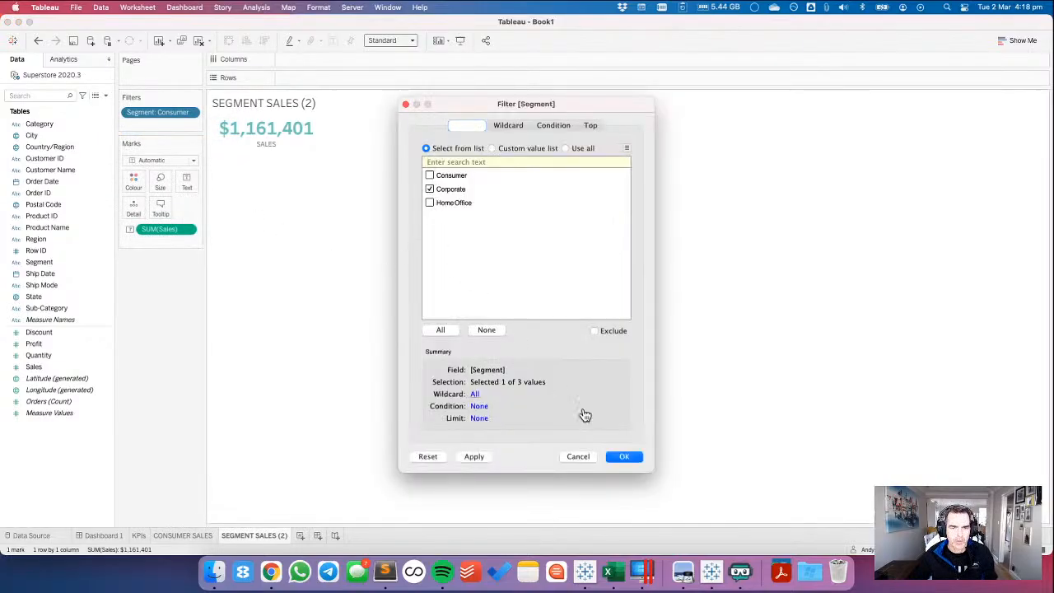
{"action": "left_click", "coordinate": [621, 456]}
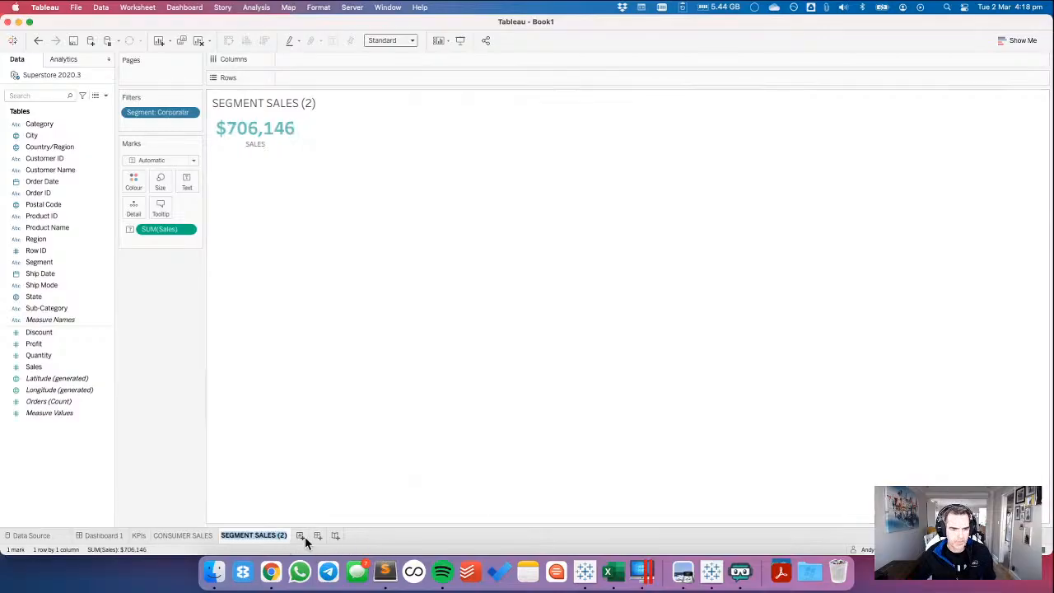
{"action": "type", "text": "CORP SALES"}
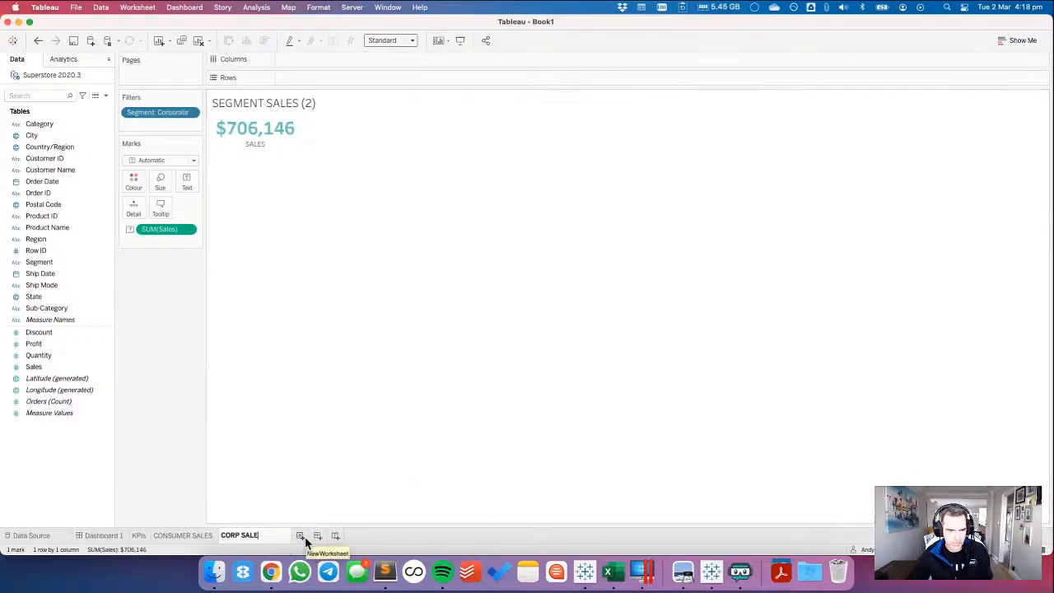
{"action": "key", "text": "Return"}
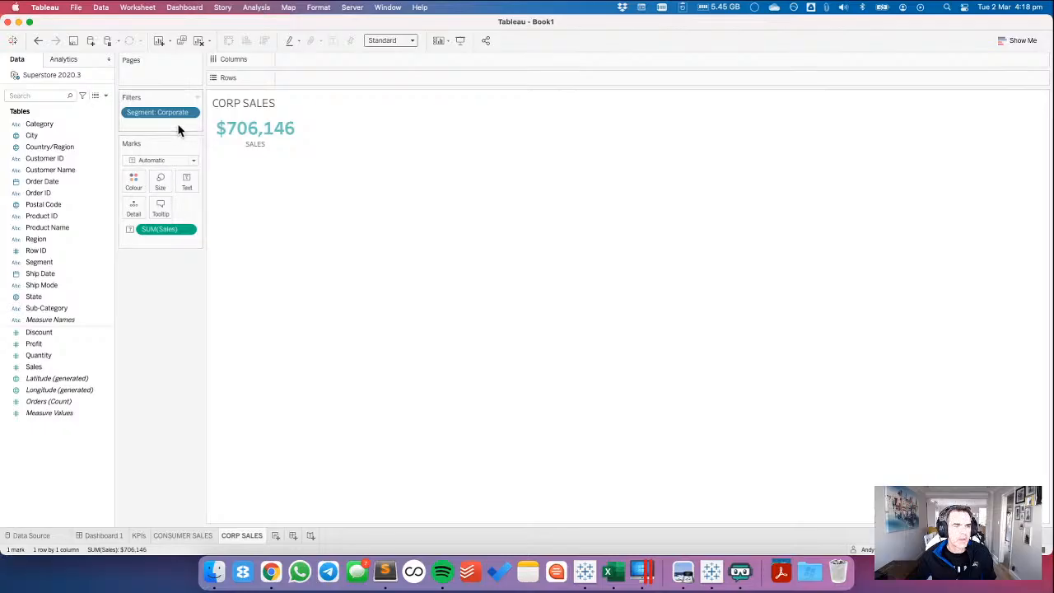
Look up the blue hex code 5A809E on the challenge page in Chrome, and recolour the sales figure in Tableau's CORP SALES label blue.
{"action": "left_click", "coordinate": [186, 182]}
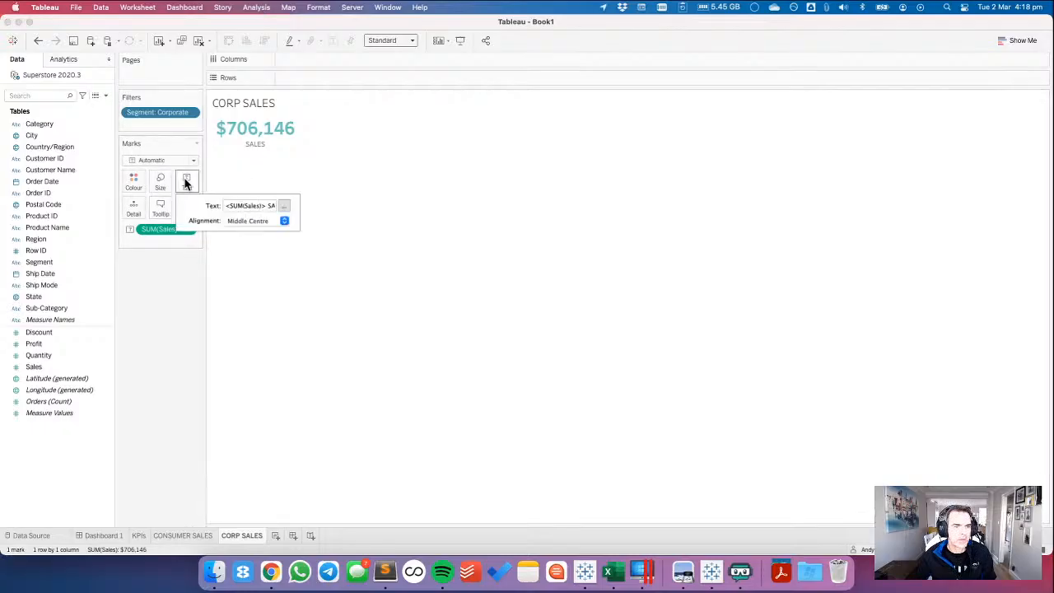
{"action": "left_click", "coordinate": [283, 206]}
{"action": "key", "text": "super+Tab"}
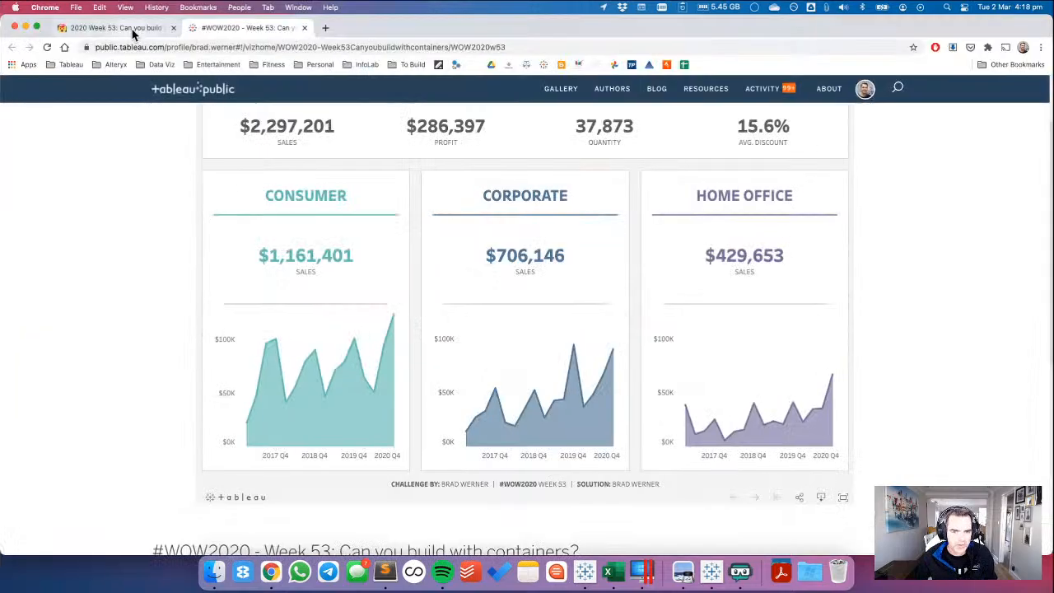
{"action": "left_click", "coordinate": [123, 28]}
{"action": "double_click", "coordinate": [332, 463]}
{"action": "key", "text": "super+c"}
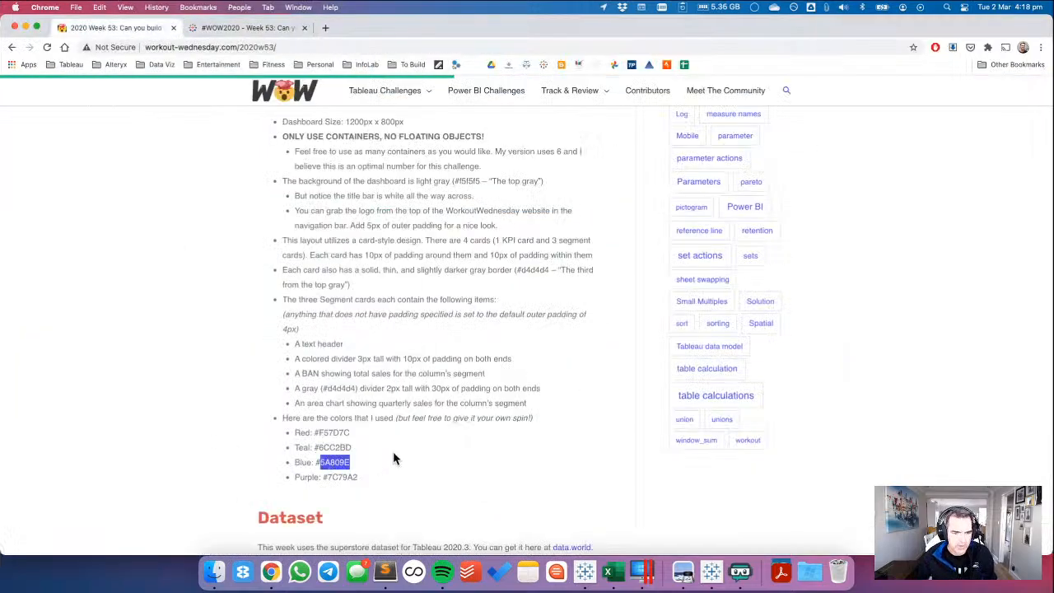
{"action": "key", "text": "super+Tab"}
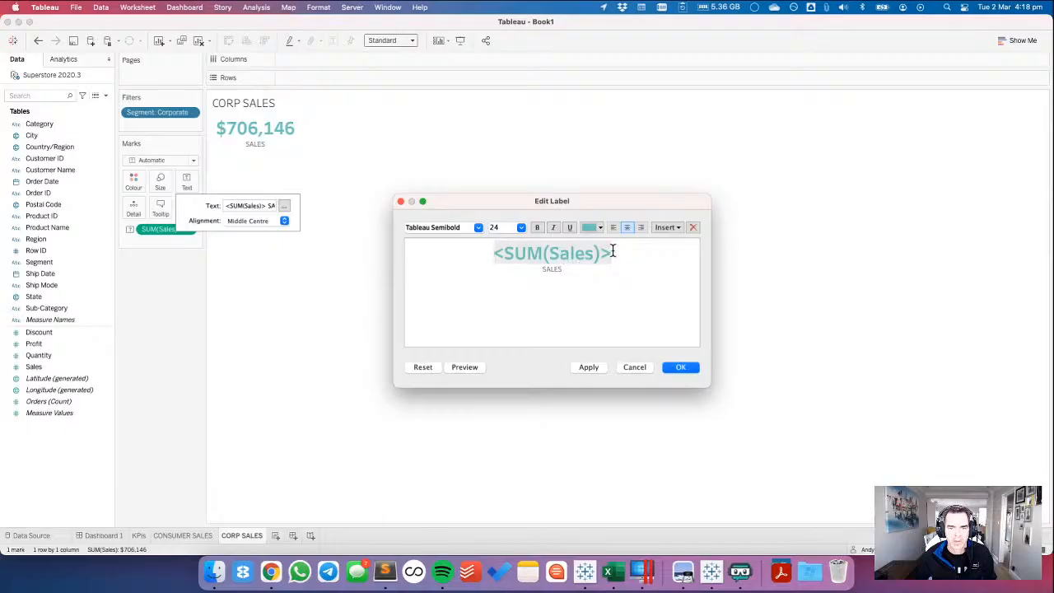
{"action": "left_click", "coordinate": [591, 227]}
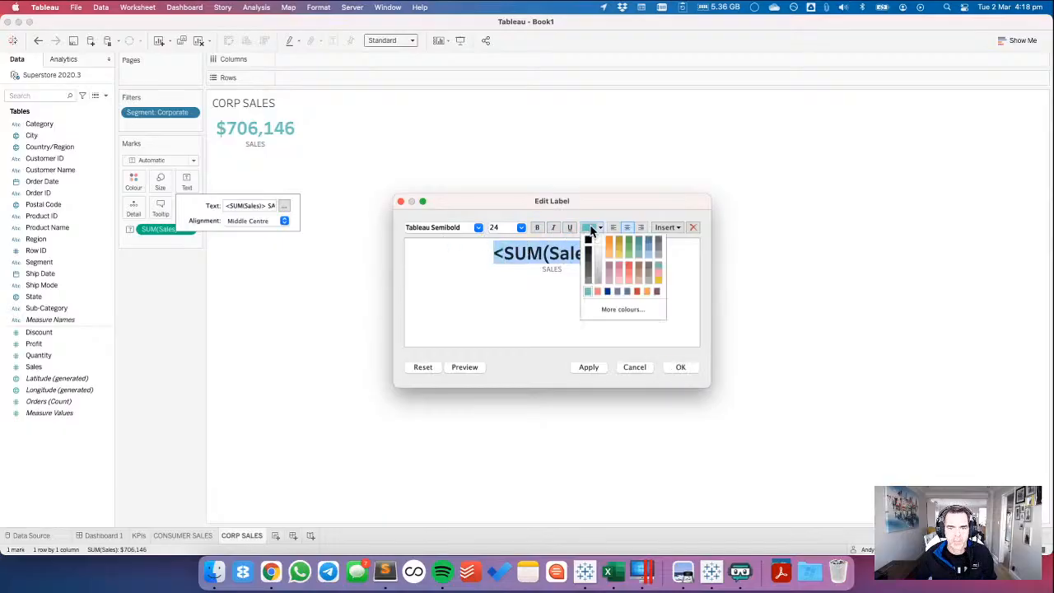
{"action": "left_click", "coordinate": [616, 292]}
{"action": "left_click", "coordinate": [678, 366]}
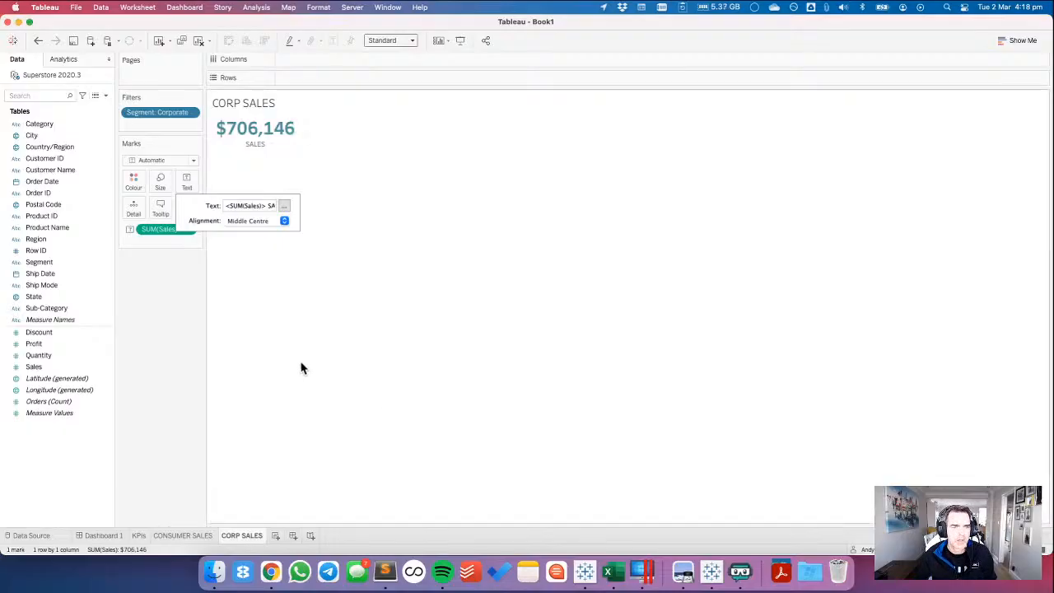
Duplicate the CORP SALES worksheet and rename the copy as HOME OFFICE SALES.
{"action": "right_click", "coordinate": [251, 541]}
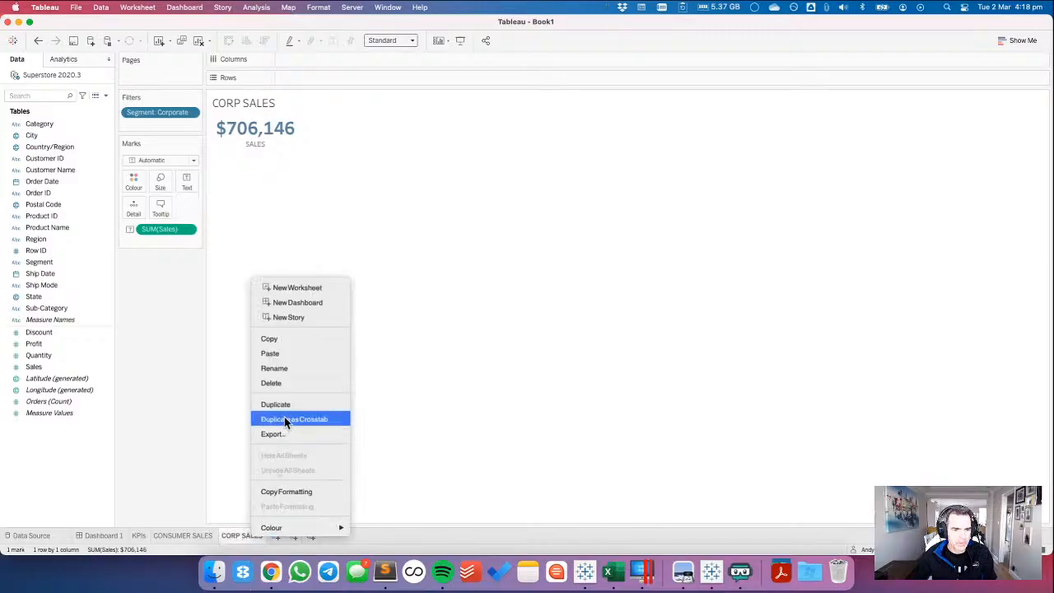
{"action": "left_click", "coordinate": [284, 406]}
{"action": "double_click", "coordinate": [288, 535]}
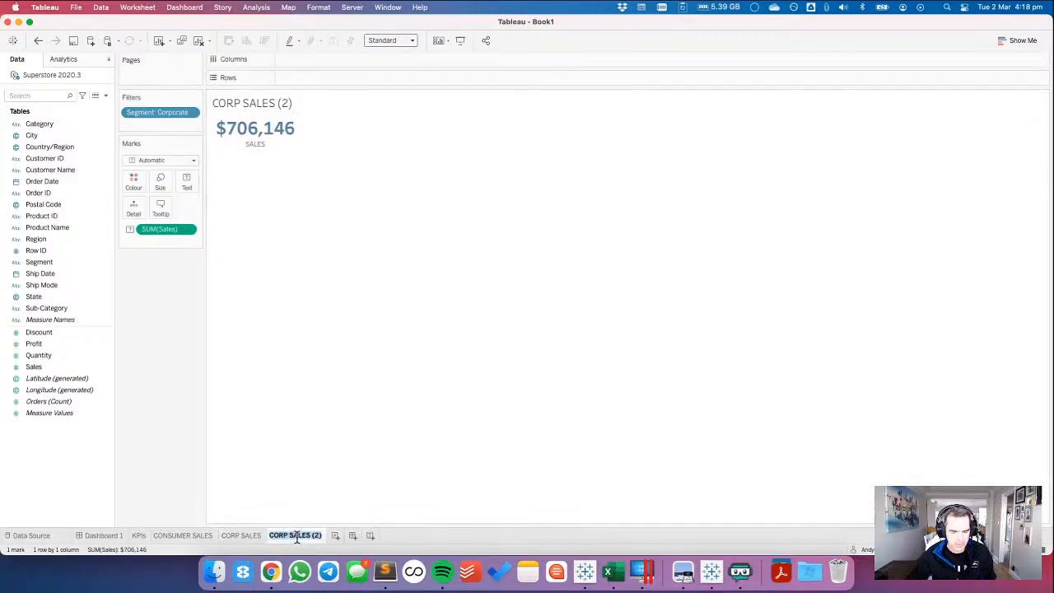
{"action": "type", "text": "H"}
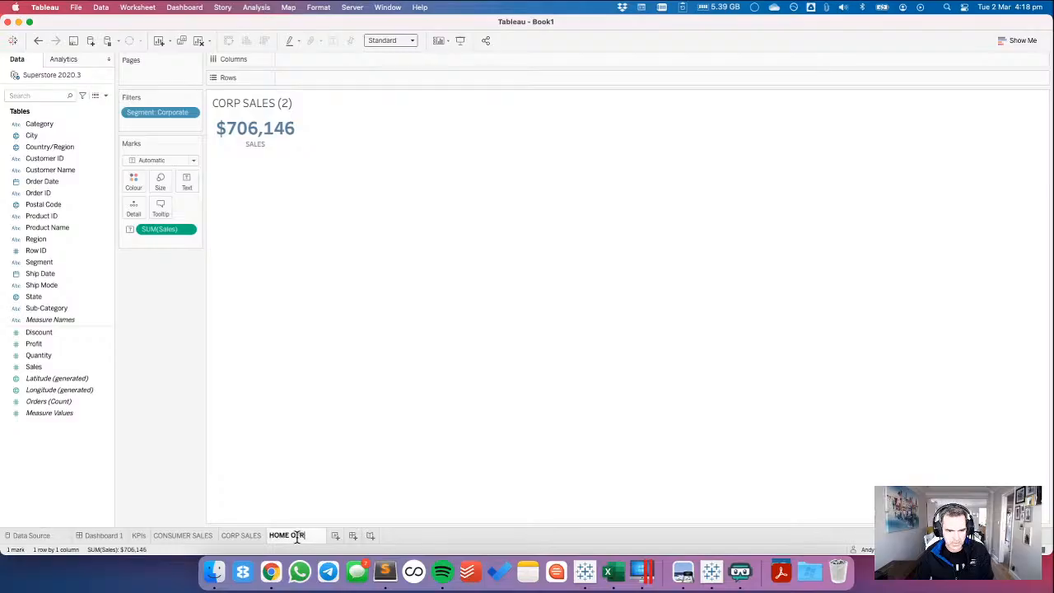
{"action": "type", "text": "OME OFFICE"}
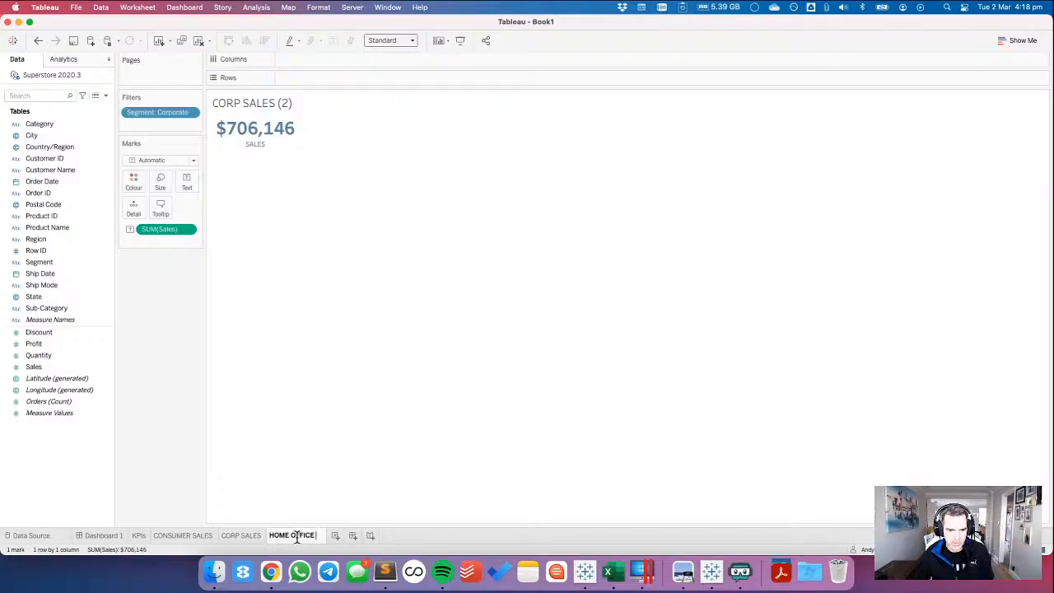
{"action": "type", "text": " SALES"}
{"action": "key", "text": "Return"}
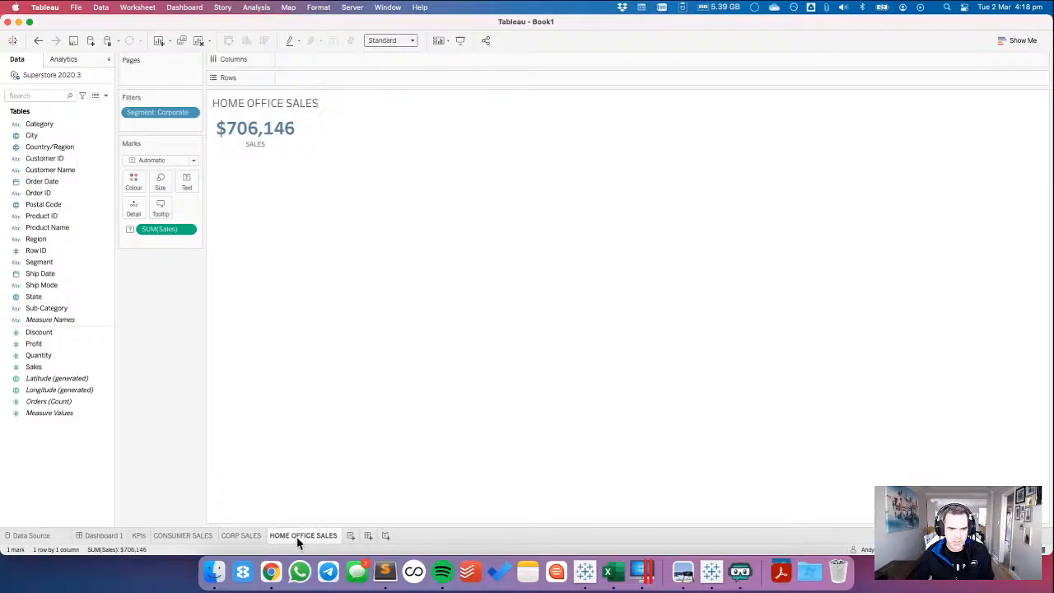
Change the Segment filter on HOME OFFICE SALES from Corporate to Home Office only.
{"action": "left_click", "coordinate": [190, 112]}
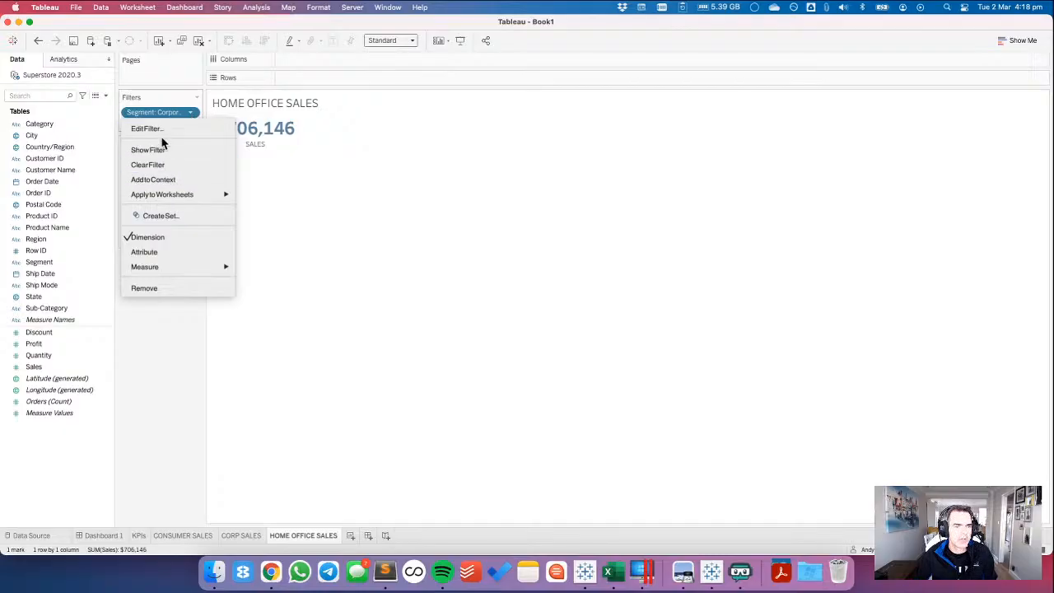
{"action": "left_click", "coordinate": [161, 136]}
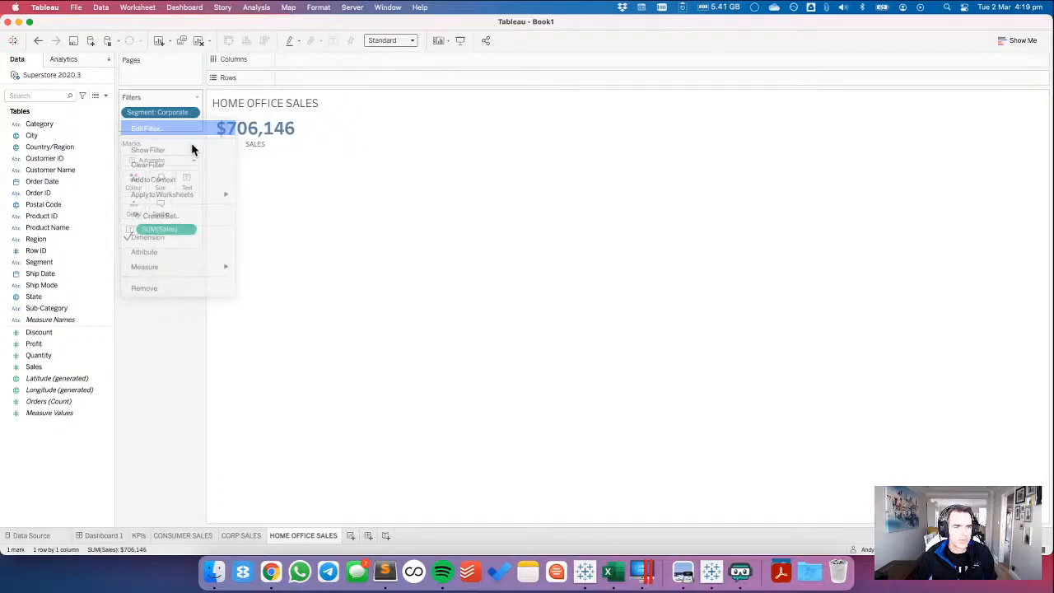
{"action": "left_click", "coordinate": [429, 189]}
{"action": "left_click", "coordinate": [429, 203]}
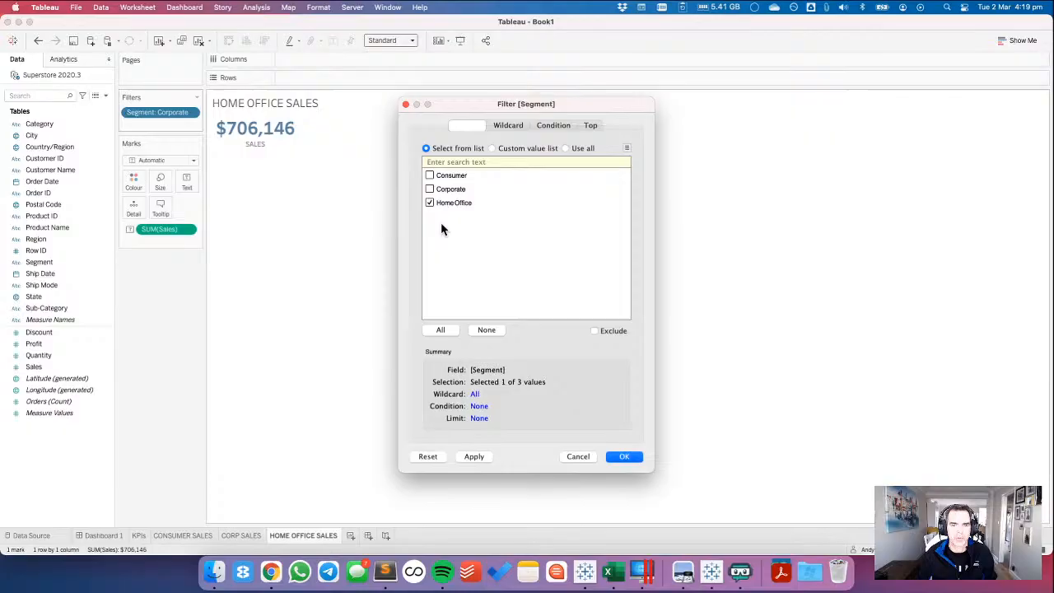
{"action": "left_click", "coordinate": [622, 457]}
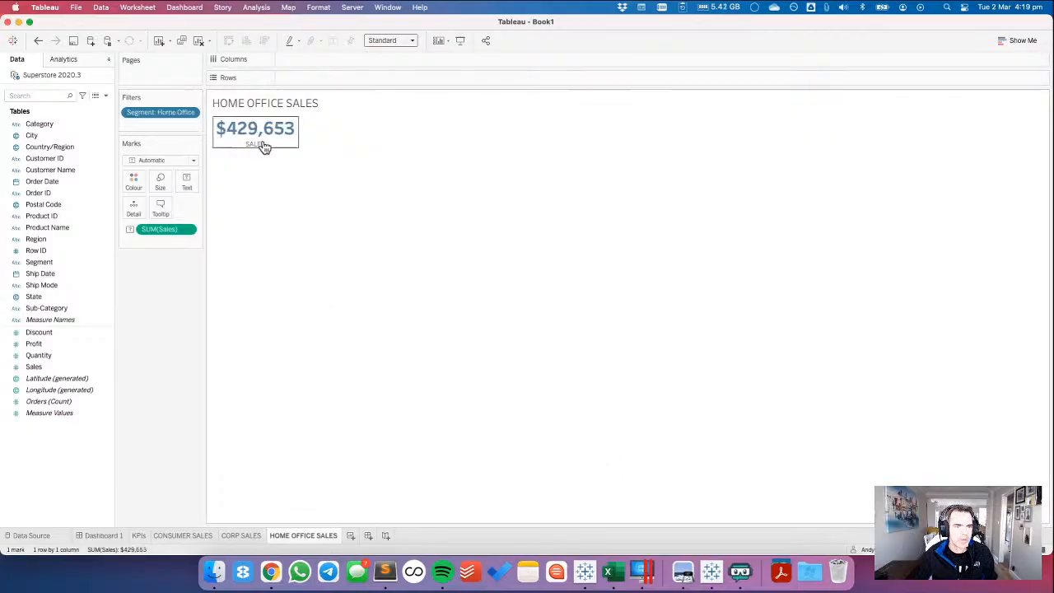
Recolour the sales figure in the HOME OFFICE SALES label purple.
{"action": "left_click", "coordinate": [188, 190]}
{"action": "left_click", "coordinate": [284, 205]}
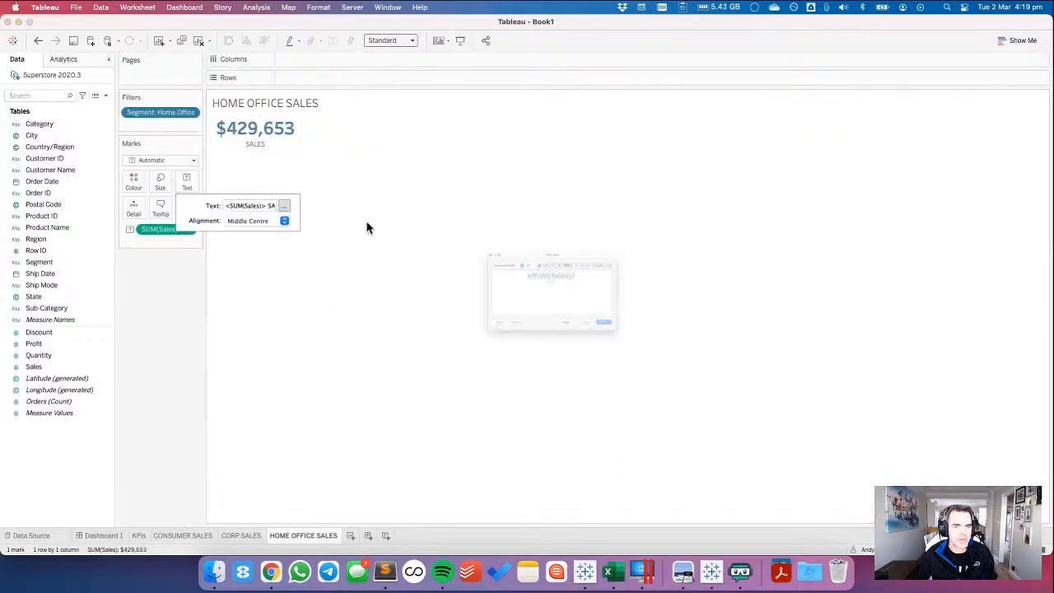
{"action": "left_click_drag", "start_coordinate": [622, 252], "coordinate": [424, 253]}
{"action": "key", "text": "super+Tab"}
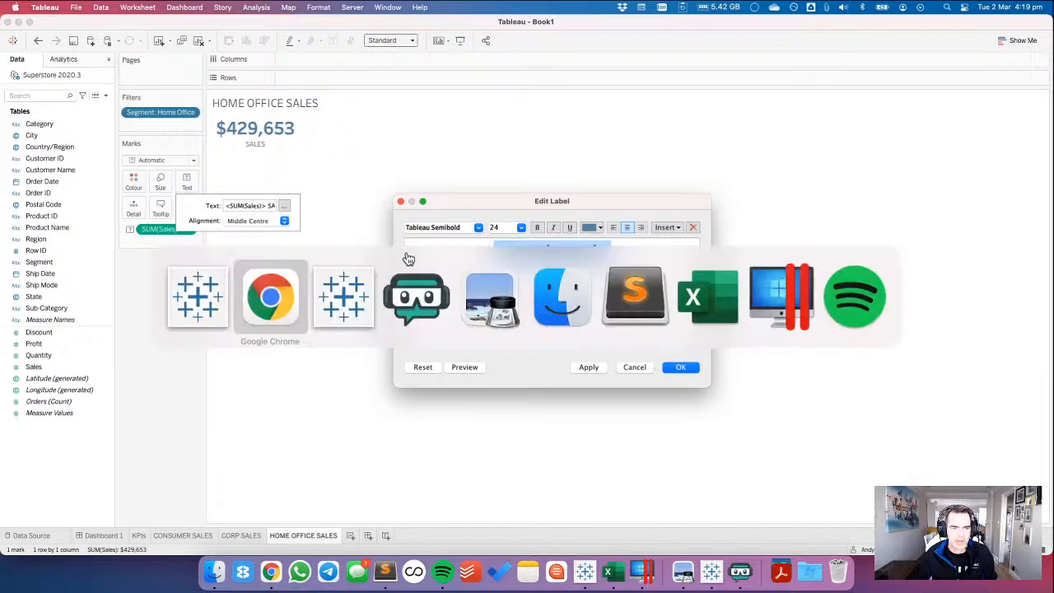
{"action": "key", "text": "super+Tab"}
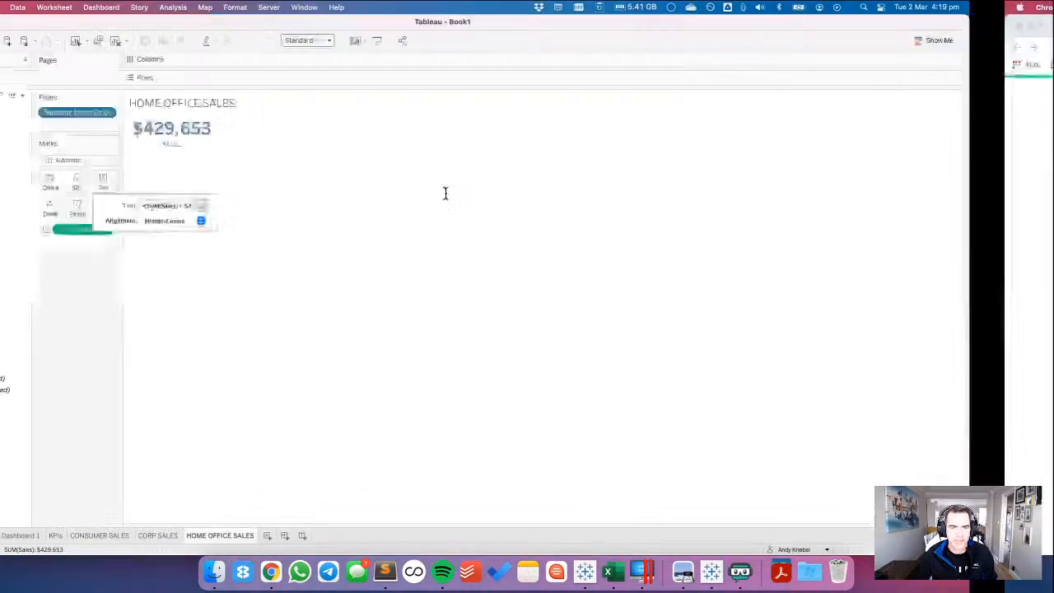
{"action": "left_click", "coordinate": [594, 227]}
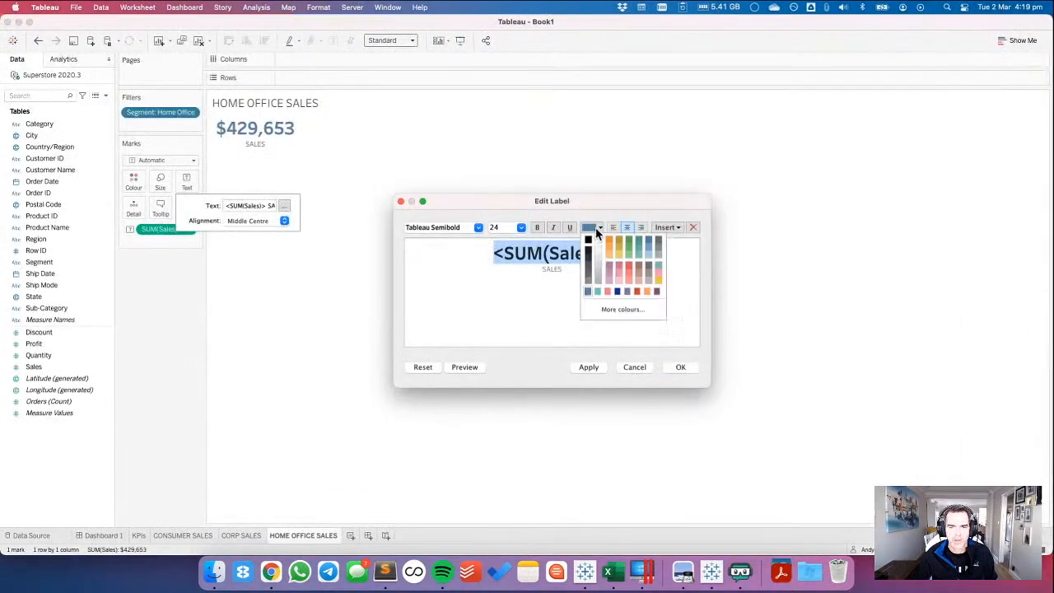
{"action": "left_click", "coordinate": [626, 293]}
{"action": "left_click", "coordinate": [632, 368]}
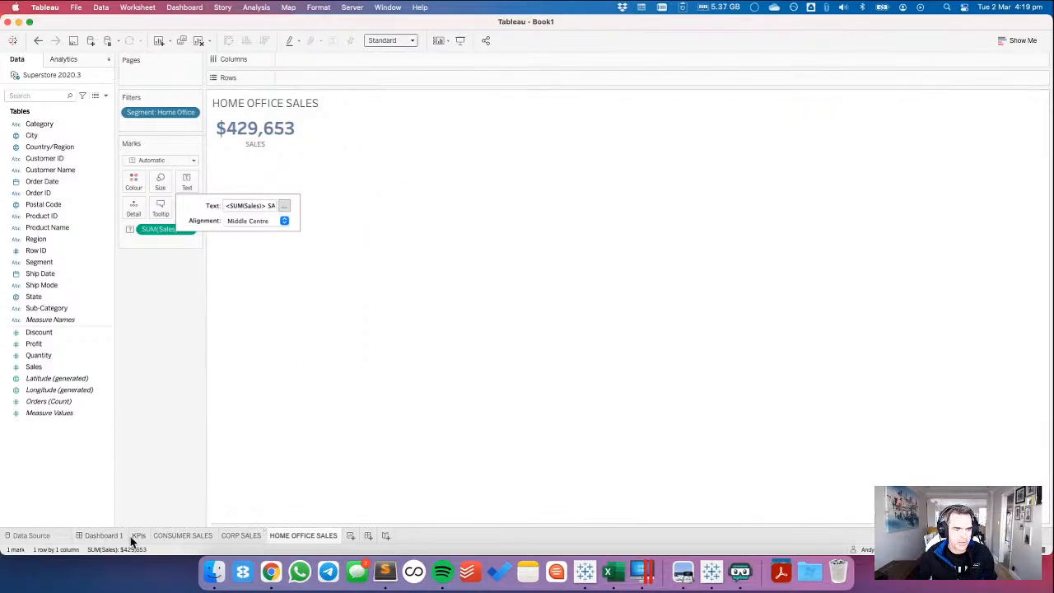
Review the CONSUMER SALES, CORP SALES and HOME OFFICE SALES sheets, and add a new blank worksheet.
{"action": "mouse_move", "coordinate": [118, 540]}
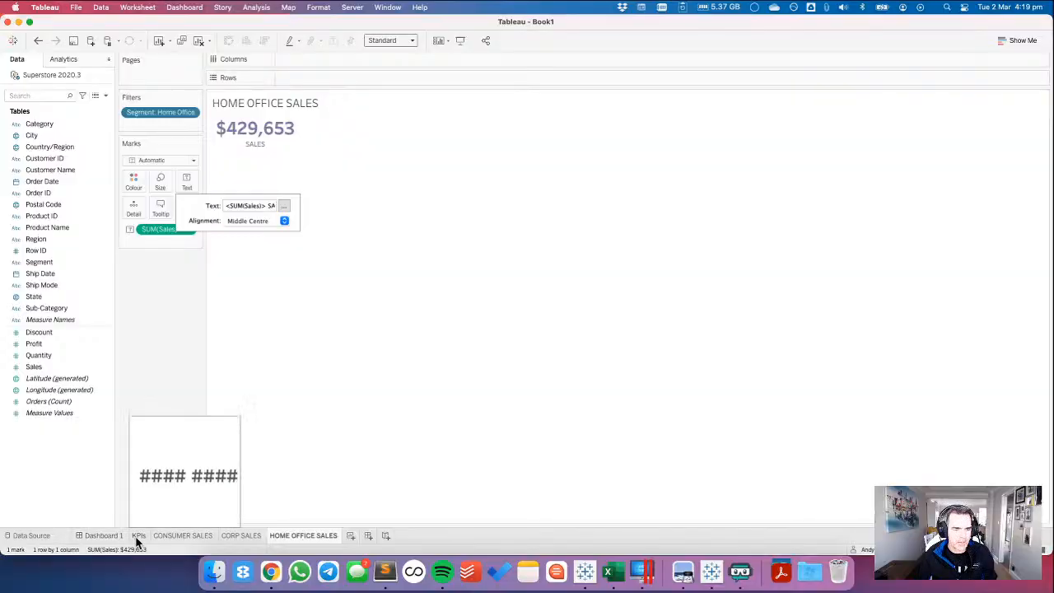
{"action": "left_click", "coordinate": [168, 535]}
{"action": "left_click", "coordinate": [247, 536]}
{"action": "left_click", "coordinate": [303, 535]}
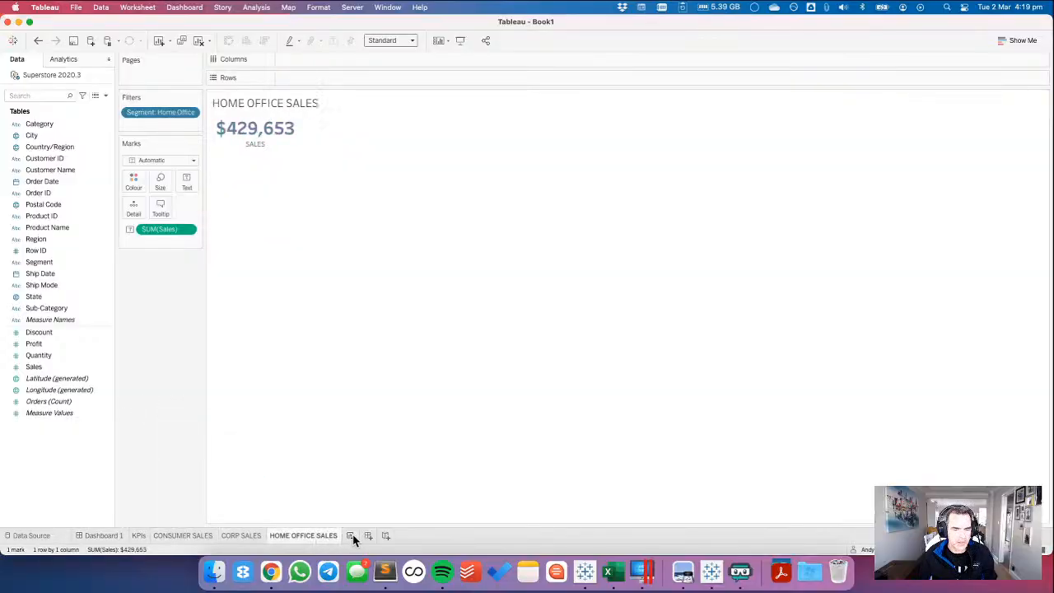
{"action": "left_click", "coordinate": [350, 536]}
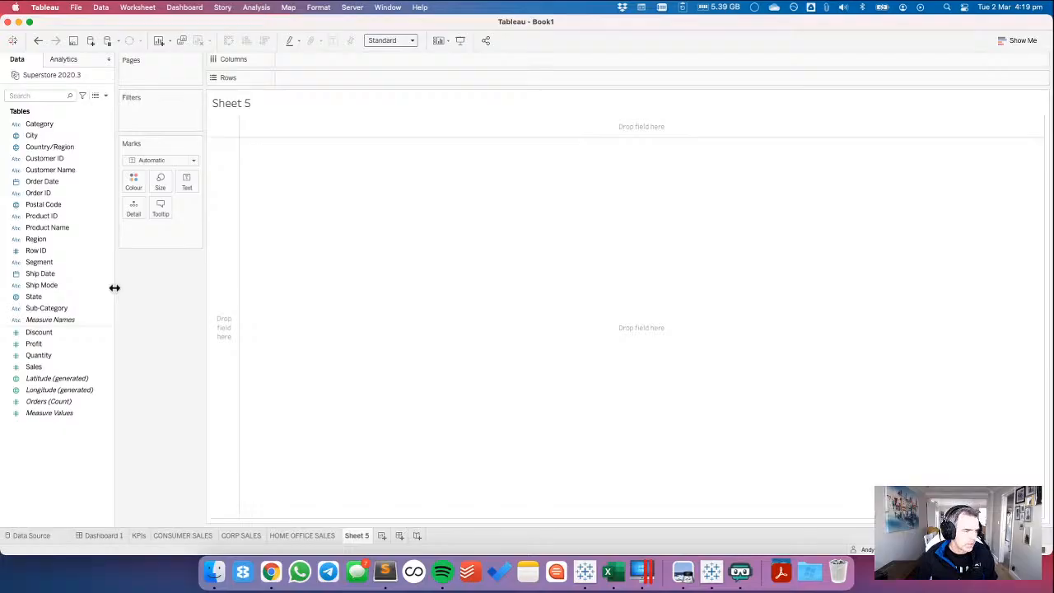
Check the quarterly area charts in the Chrome reference dashboard, and filter Sheet 5 in Tableau to the Consumer segment.
{"action": "key", "text": "super+Tab"}
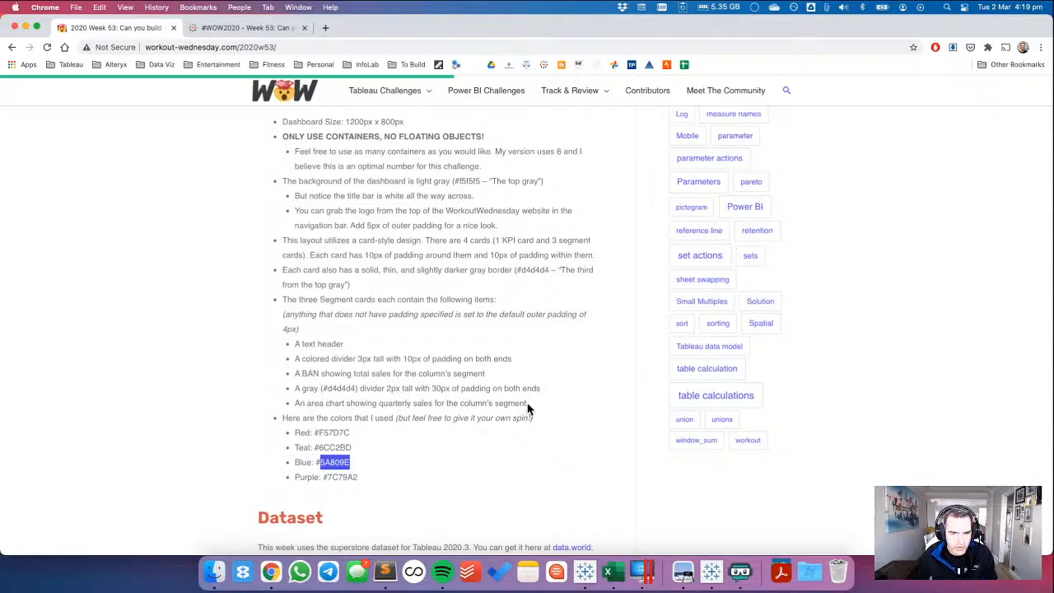
{"action": "left_click", "coordinate": [213, 30]}
{"action": "key", "text": "super+Tab"}
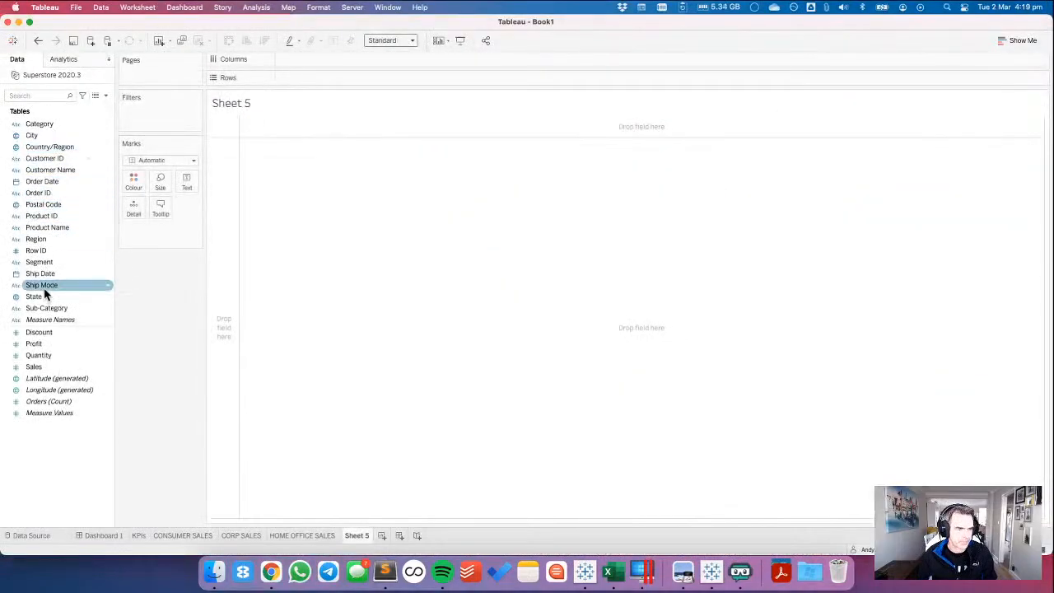
{"action": "left_click", "coordinate": [39, 264]}
{"action": "left_click_drag", "start_coordinate": [39, 272], "coordinate": [154, 123]}
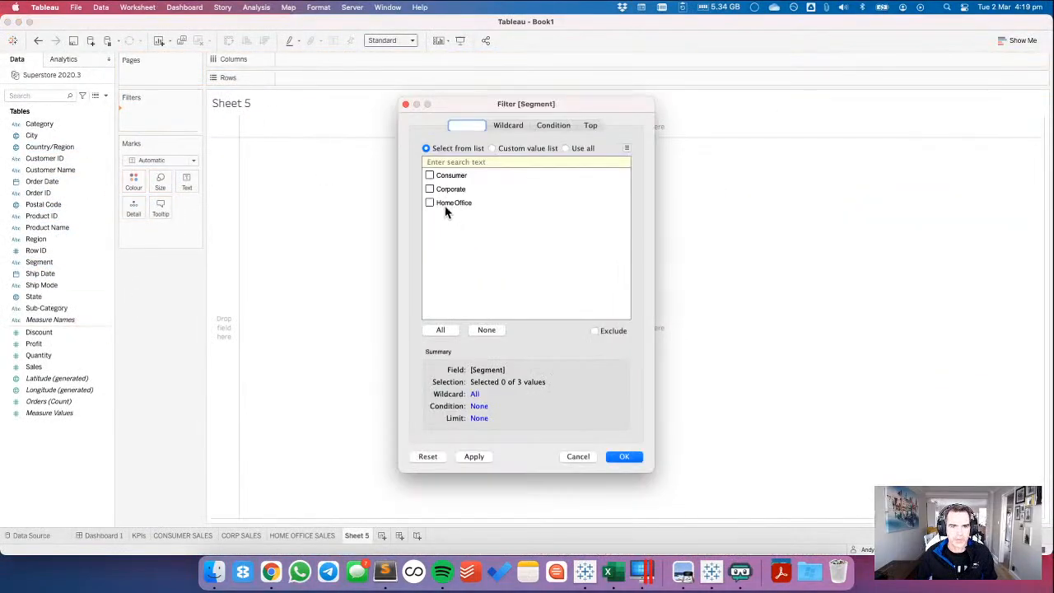
{"action": "left_click", "coordinate": [428, 176]}
{"action": "left_click", "coordinate": [625, 457]}
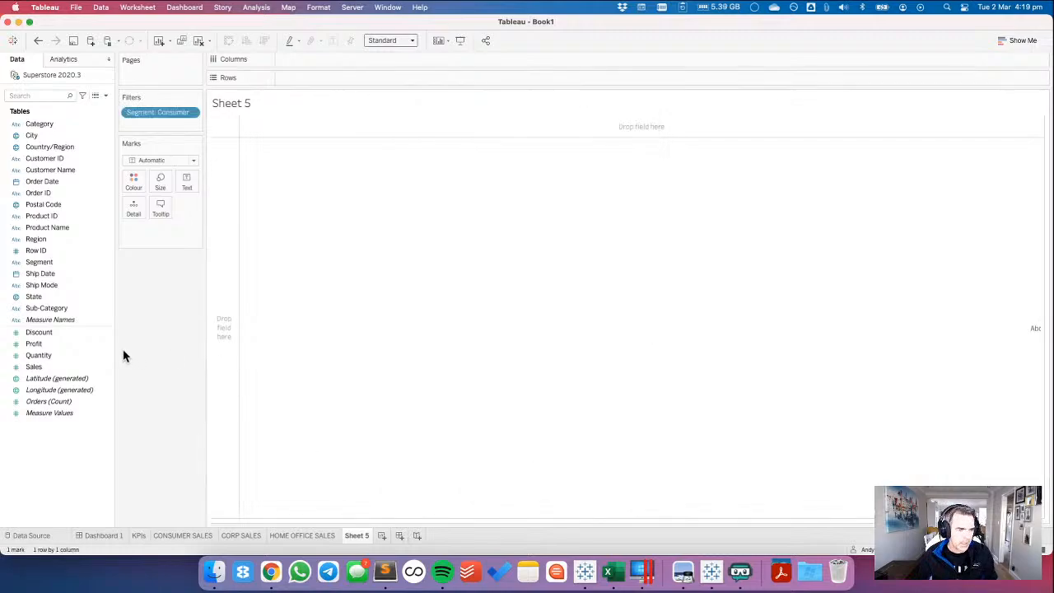
Rename the Sheet 5 worksheet as QTR SEGMENT.
{"action": "double_click", "coordinate": [355, 535]}
{"action": "type", "text": "QTR S"}
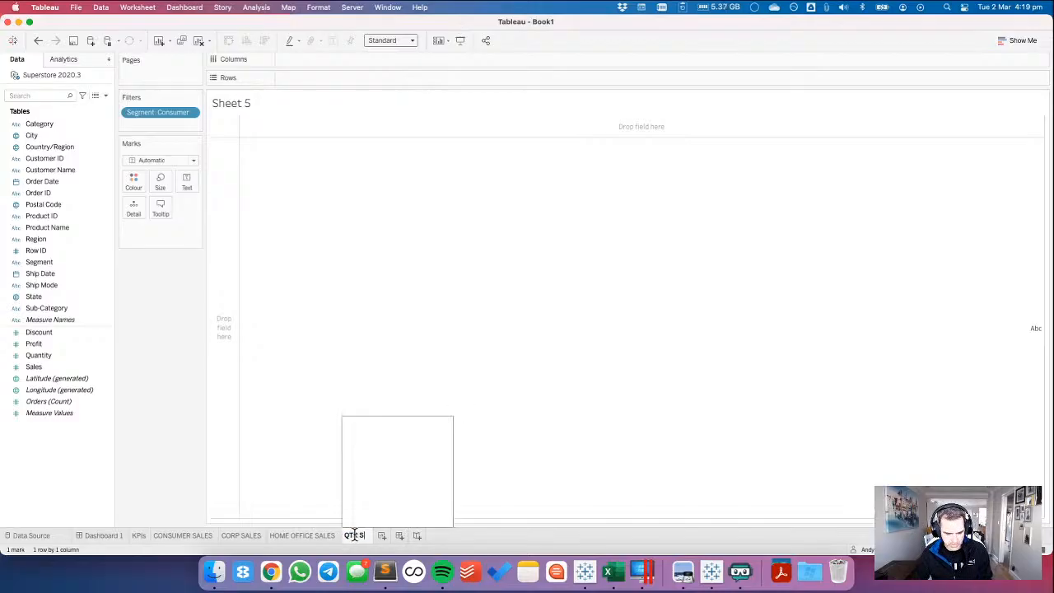
{"action": "type", "text": "EGMENT"}
{"action": "key", "text": "Return"}
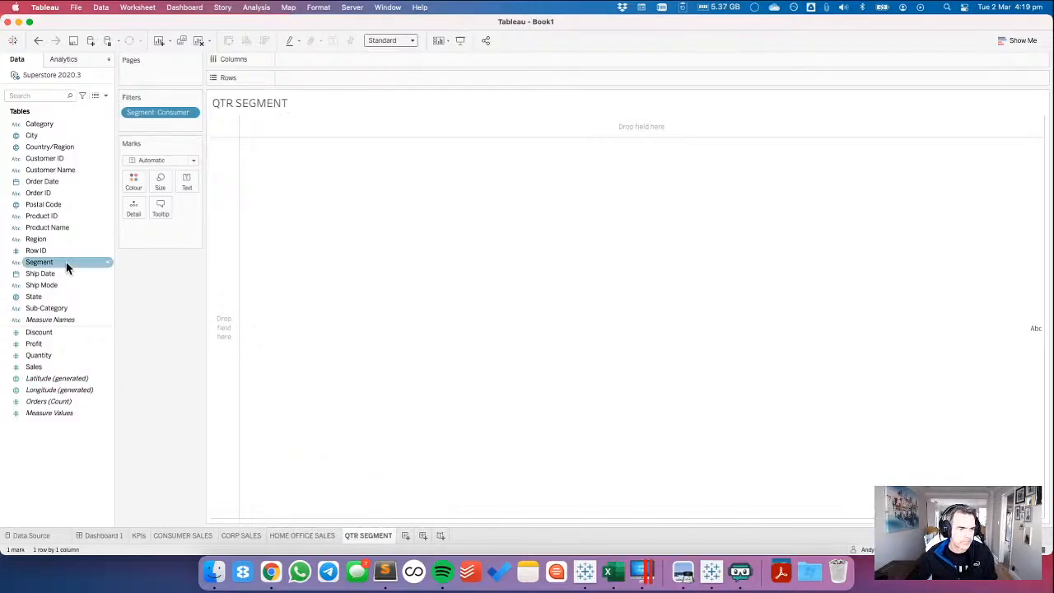
Place Order Date on Columns as a continuous quarter.
{"action": "left_click_drag", "start_coordinate": [65, 182], "coordinate": [349, 67]}
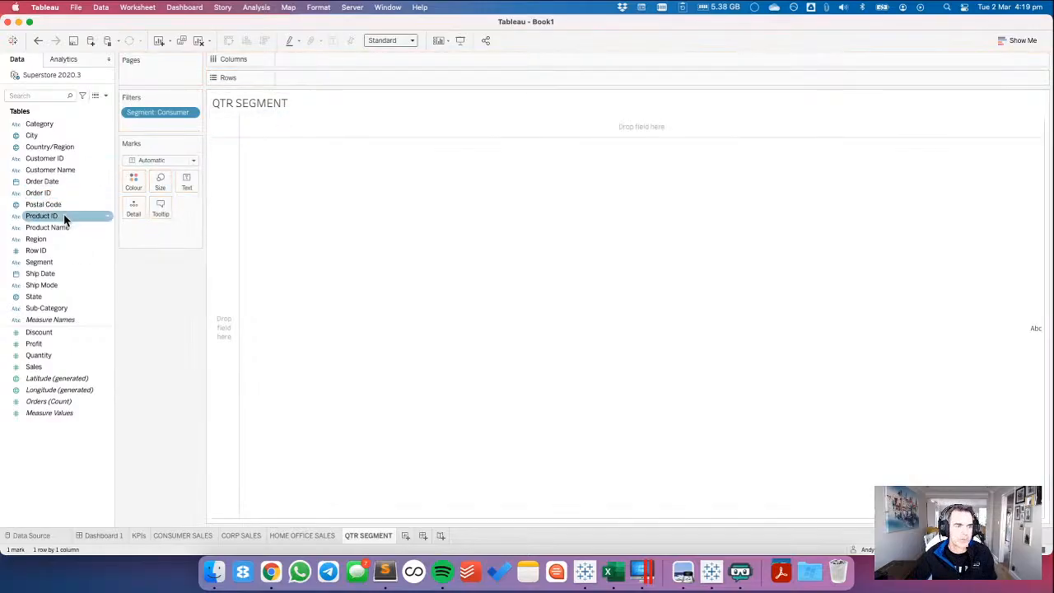
{"action": "left_click_drag", "start_coordinate": [47, 181], "coordinate": [311, 59]}
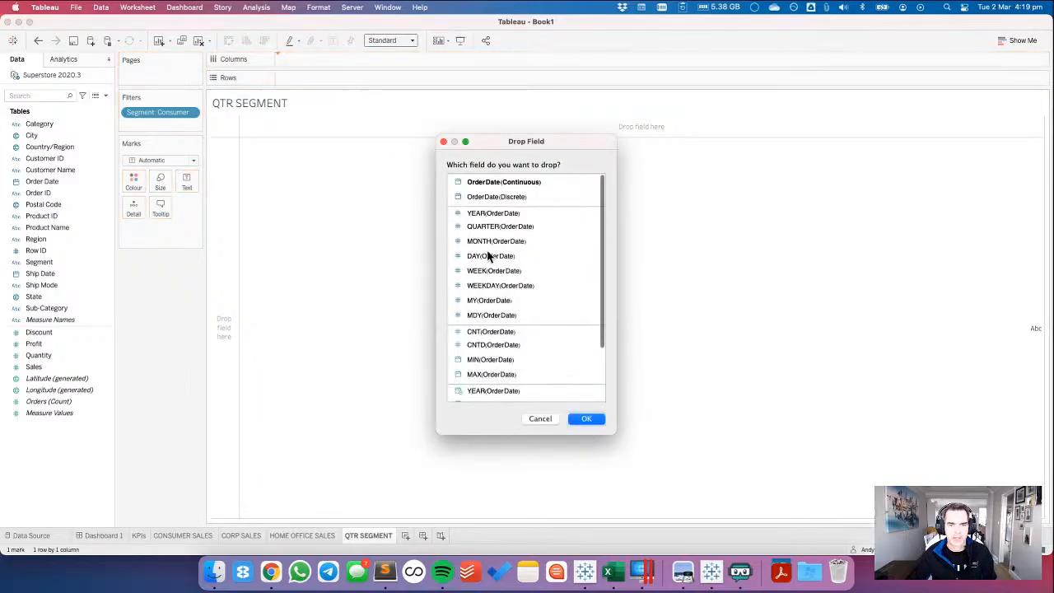
{"action": "scroll", "coordinate": [511, 362], "scroll_direction": "down", "scroll_amount": 5}
{"action": "left_click", "coordinate": [499, 343]}
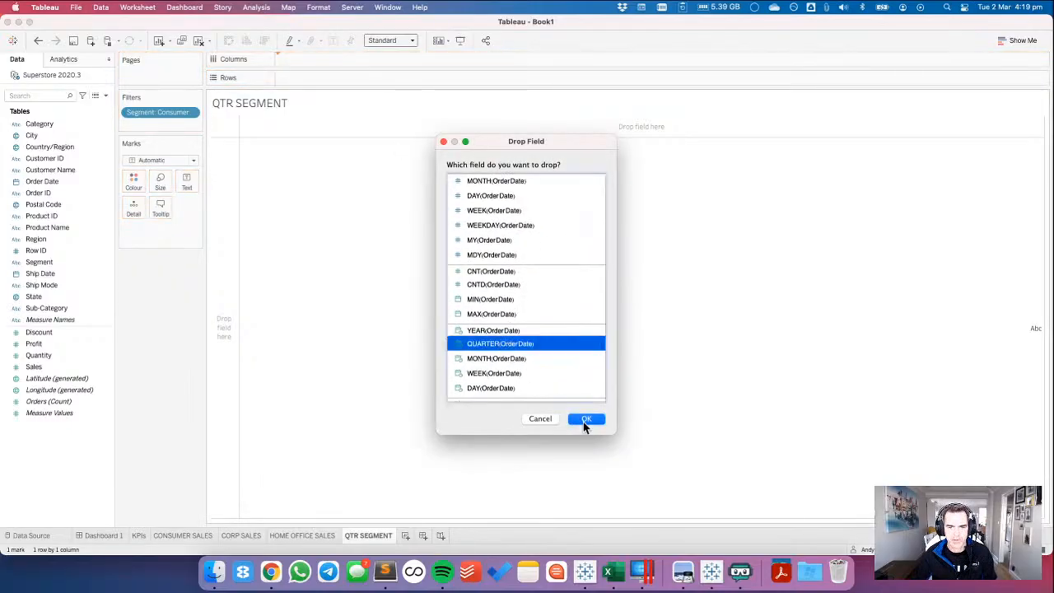
{"action": "left_click", "coordinate": [584, 419]}
Put Sales on Rows twice, with the first measure's mark type set to Area and the second's to Line.
{"action": "left_click_drag", "start_coordinate": [36, 367], "coordinate": [395, 78]}
{"action": "left_click", "coordinate": [320, 80]}
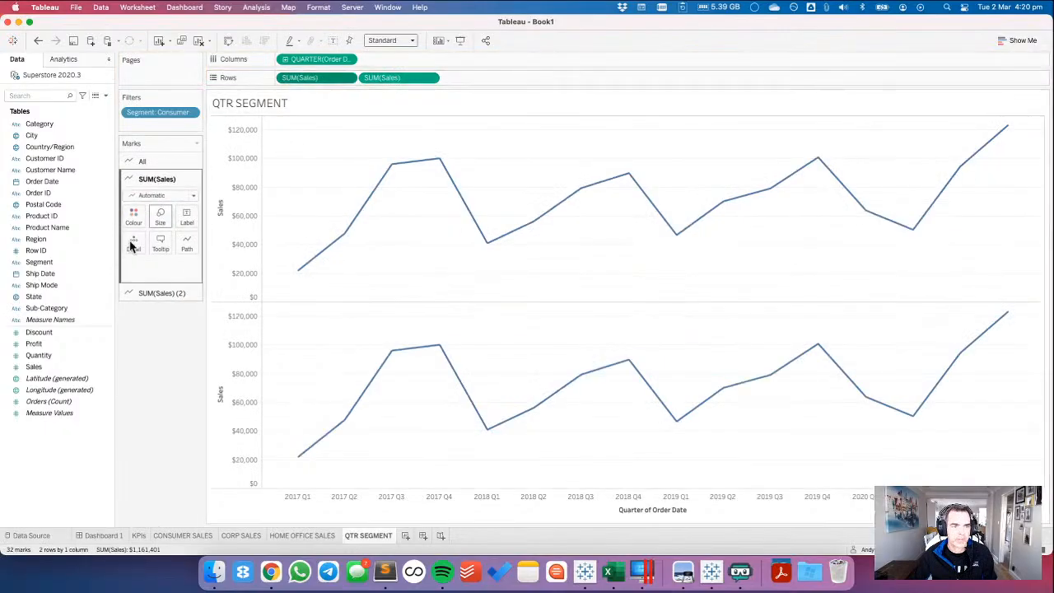
{"action": "left_click", "coordinate": [159, 196]}
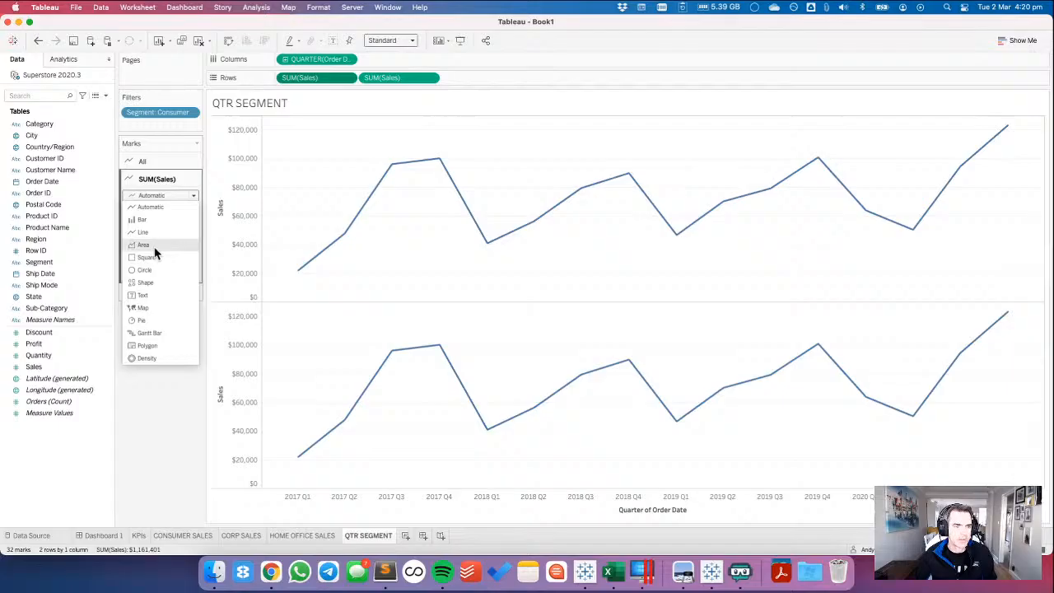
{"action": "left_click", "coordinate": [154, 246]}
{"action": "left_click", "coordinate": [160, 295]}
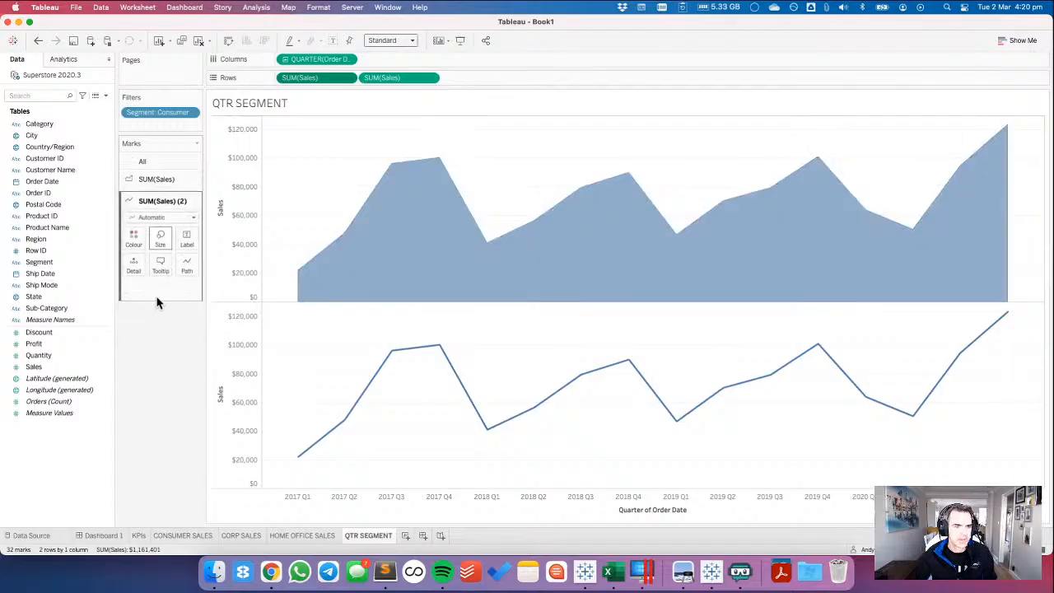
{"action": "left_click", "coordinate": [145, 214]}
{"action": "left_click", "coordinate": [183, 249]}
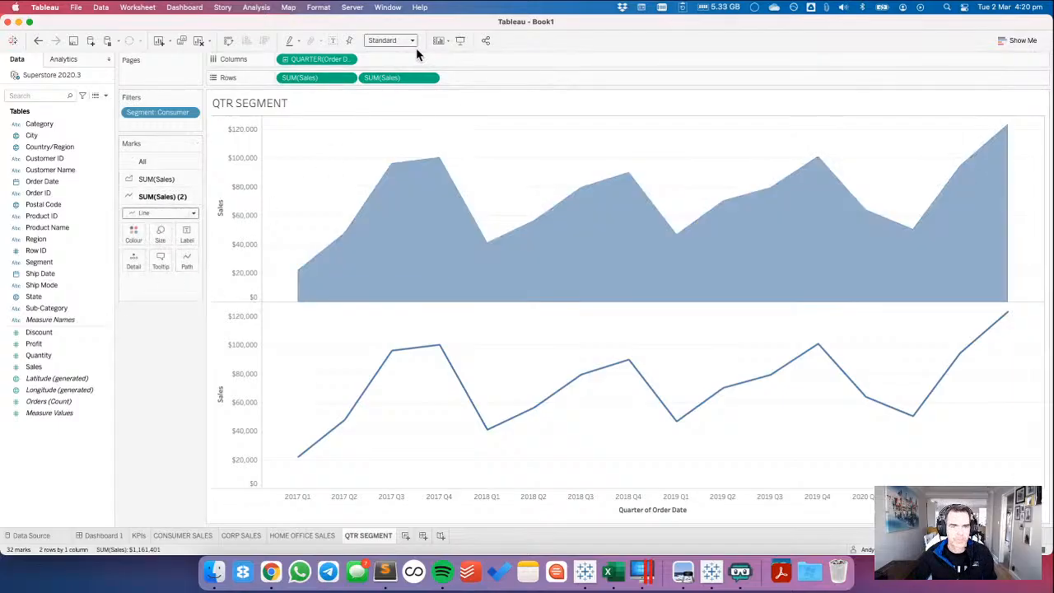
Combine the two Sales measures into a dual-axis chart and synchronise their axes.
{"action": "left_click", "coordinate": [429, 78]}
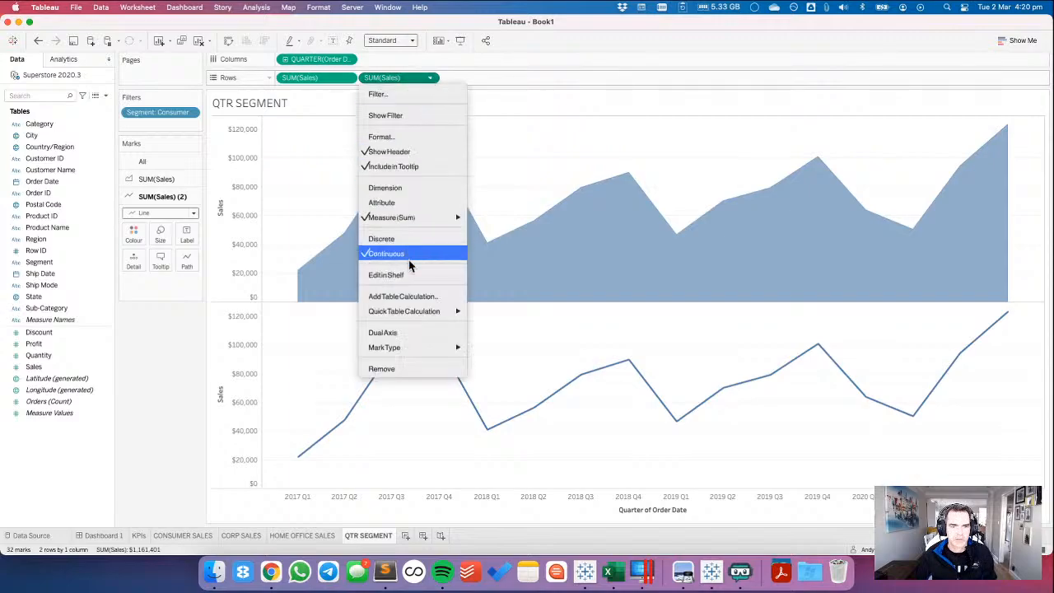
{"action": "left_click", "coordinate": [398, 331]}
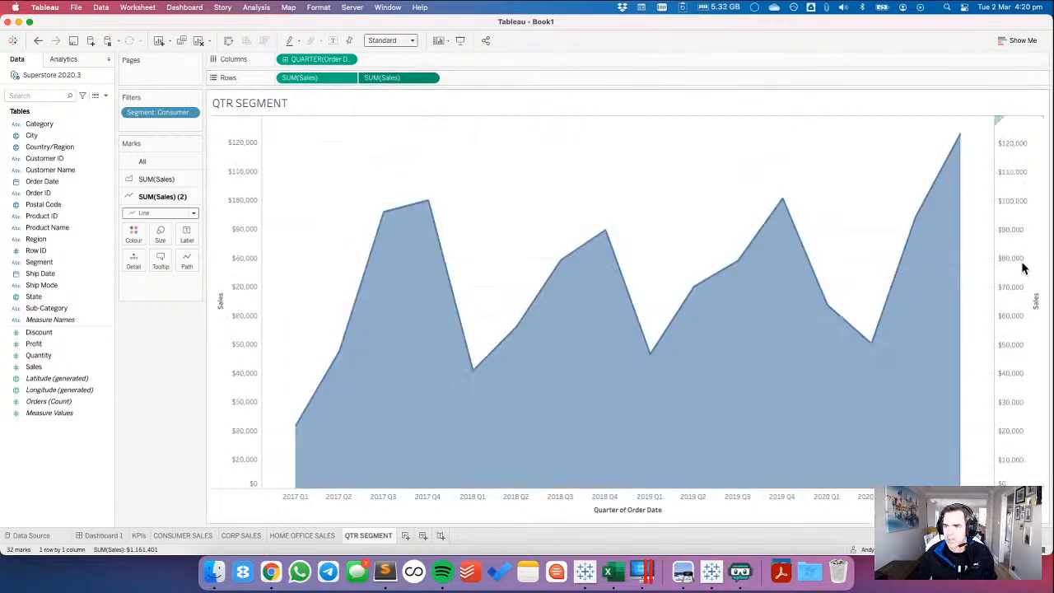
{"action": "right_click", "coordinate": [1023, 268]}
{"action": "left_click", "coordinate": [1014, 351]}
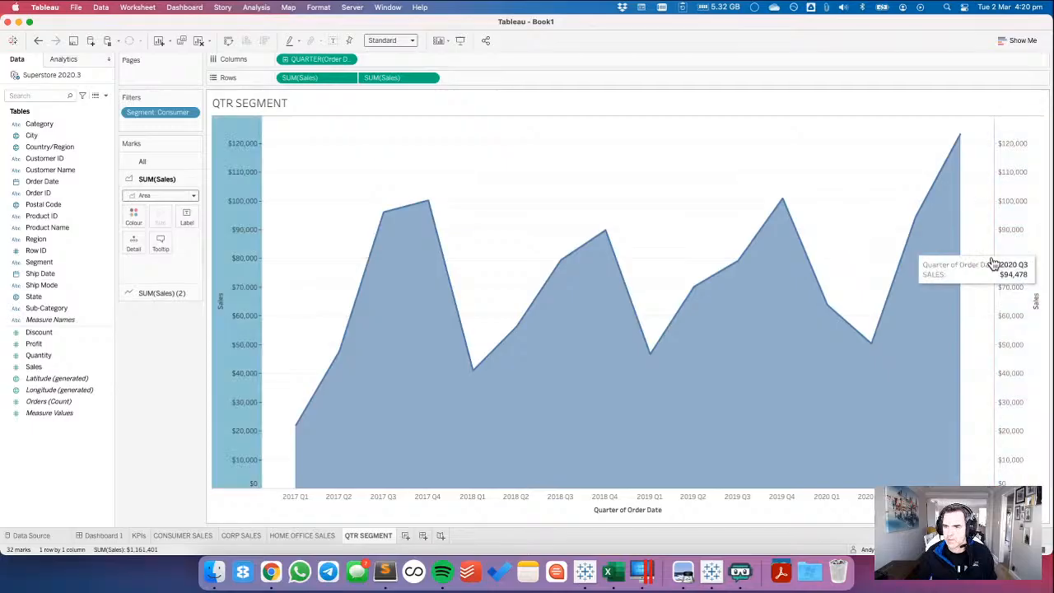
Clear the title of the secondary Sales axis.
{"action": "left_click", "coordinate": [1012, 280]}
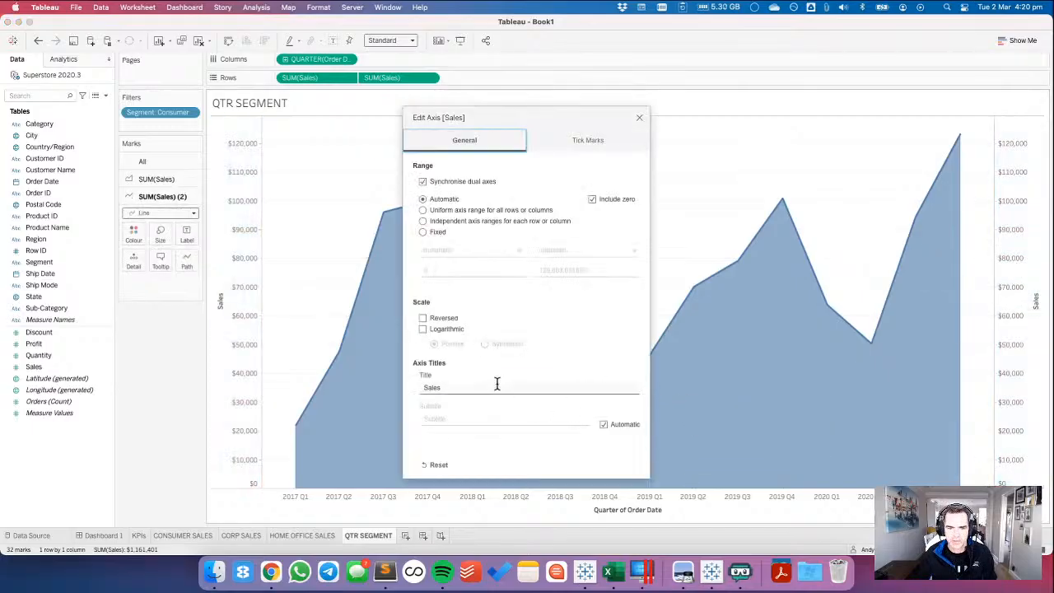
{"action": "double_click", "coordinate": [497, 384]}
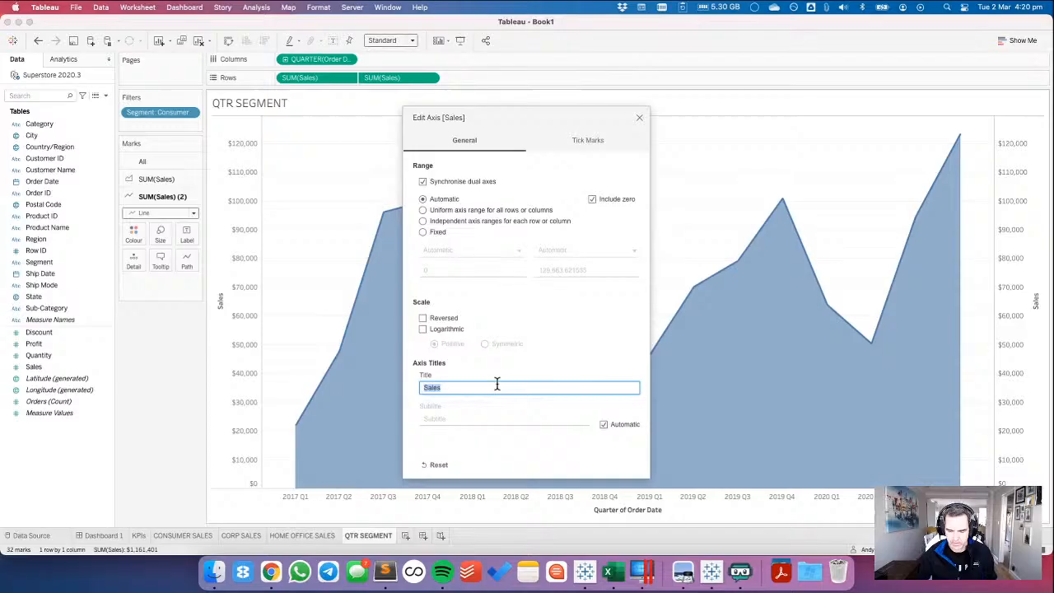
{"action": "left_click", "coordinate": [639, 118]}
Recolour the marks of both Sales measures teal.
{"action": "left_click", "coordinate": [147, 163]}
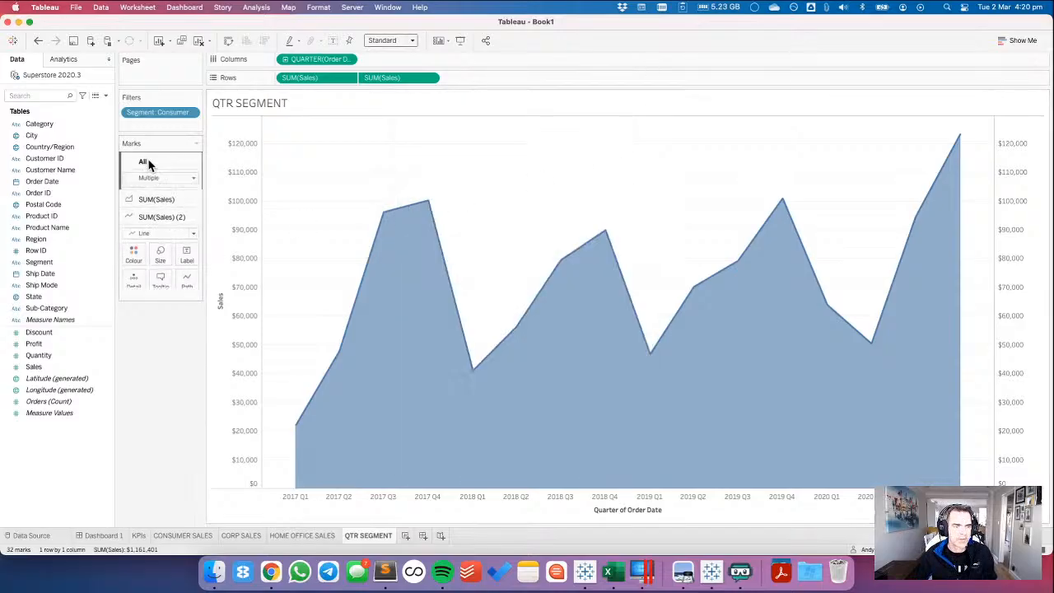
{"action": "left_click", "coordinate": [133, 199]}
{"action": "left_click", "coordinate": [161, 286]}
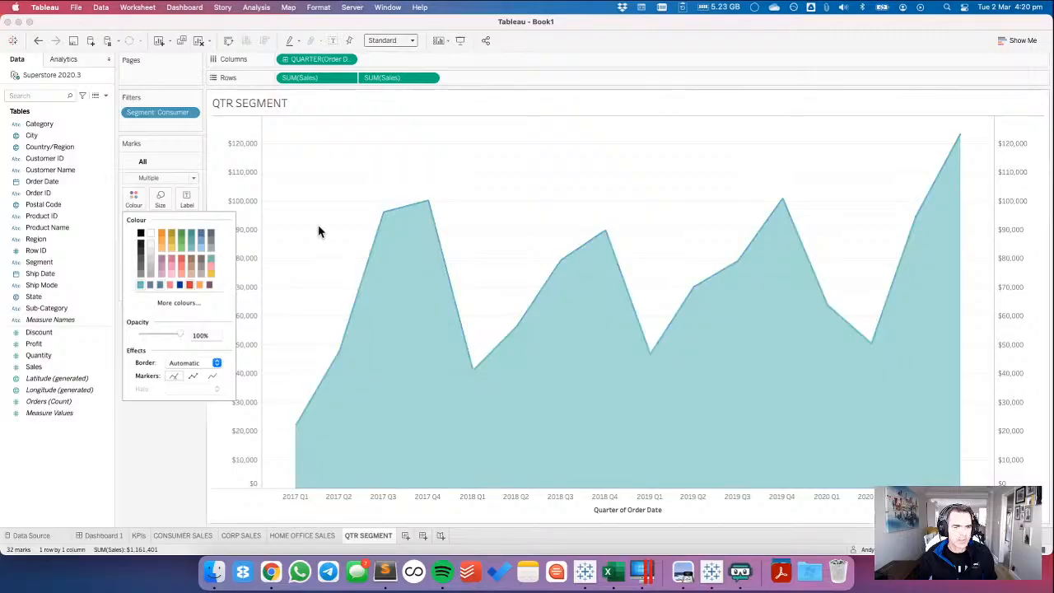
{"action": "left_click", "coordinate": [318, 230]}
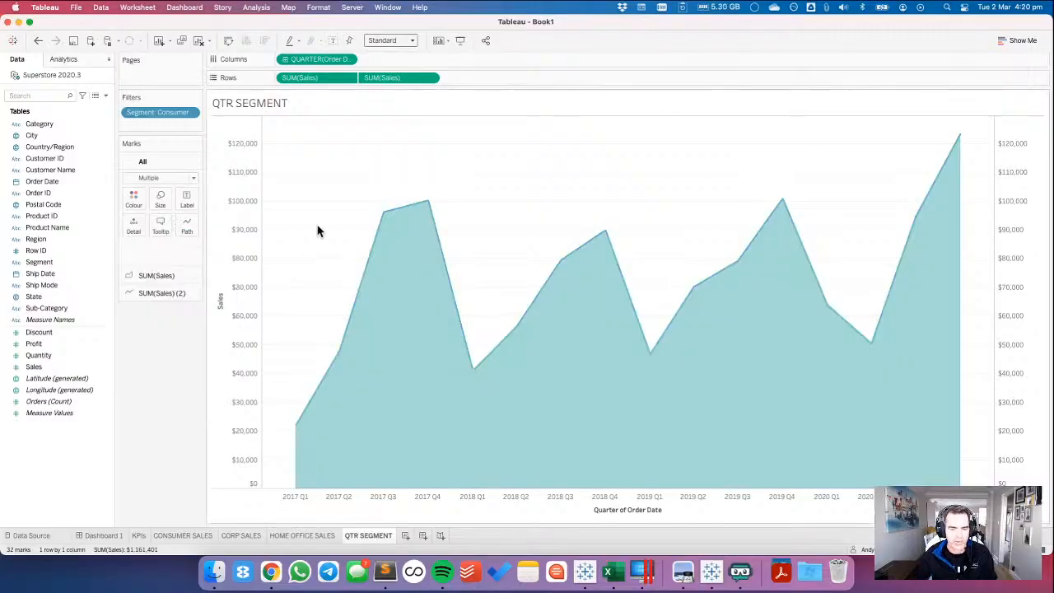
Check the 2020 Q4 peak of the Consumer area chart in the Chrome reference dashboard, and return to Tableau.
{"action": "key", "text": "ctrl+Right"}
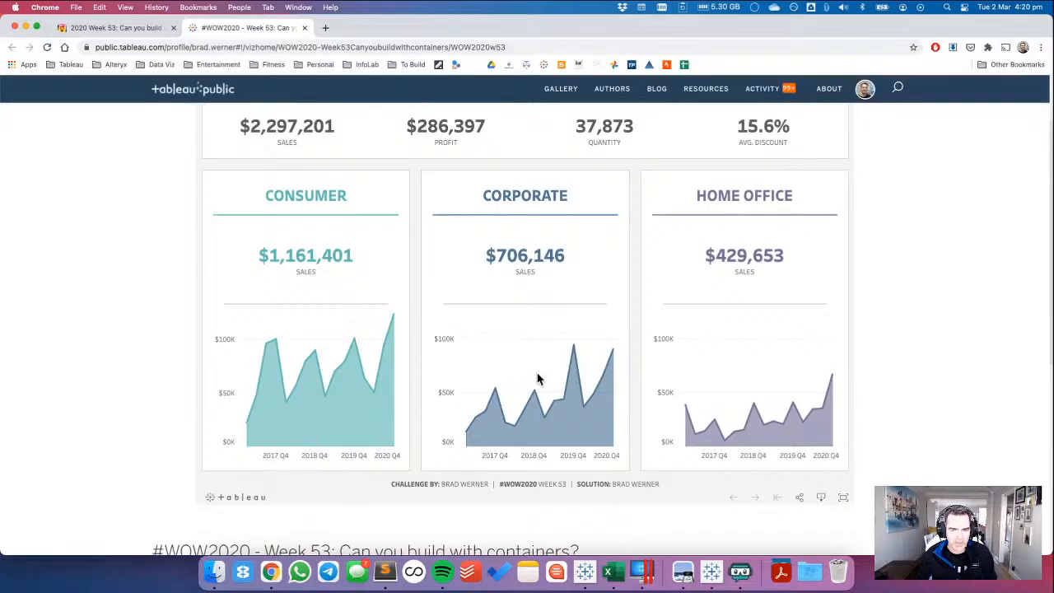
{"action": "mouse_move", "coordinate": [393, 321]}
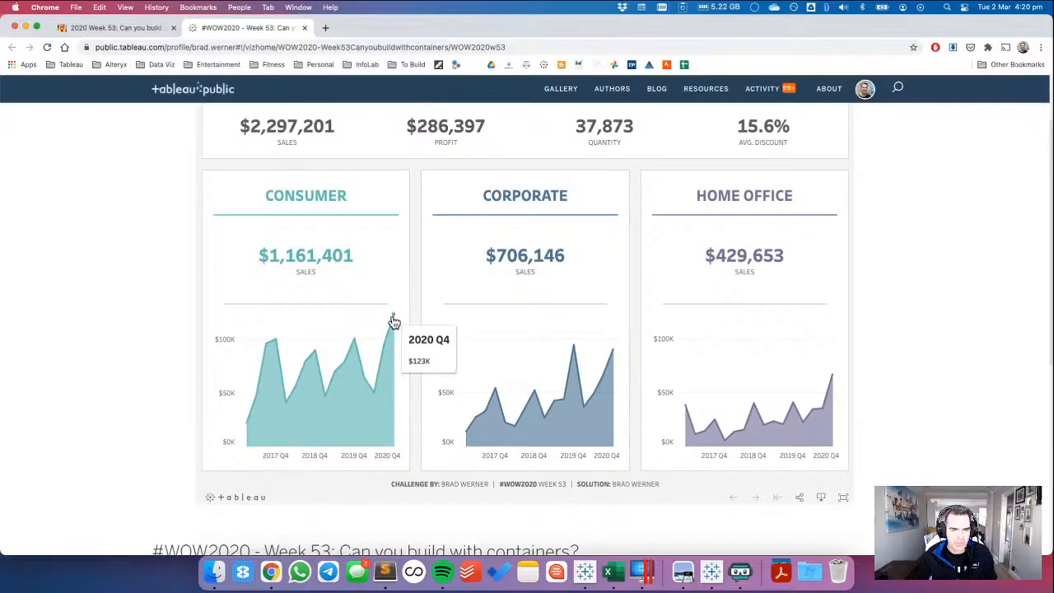
{"action": "key", "text": "ctrl+Left"}
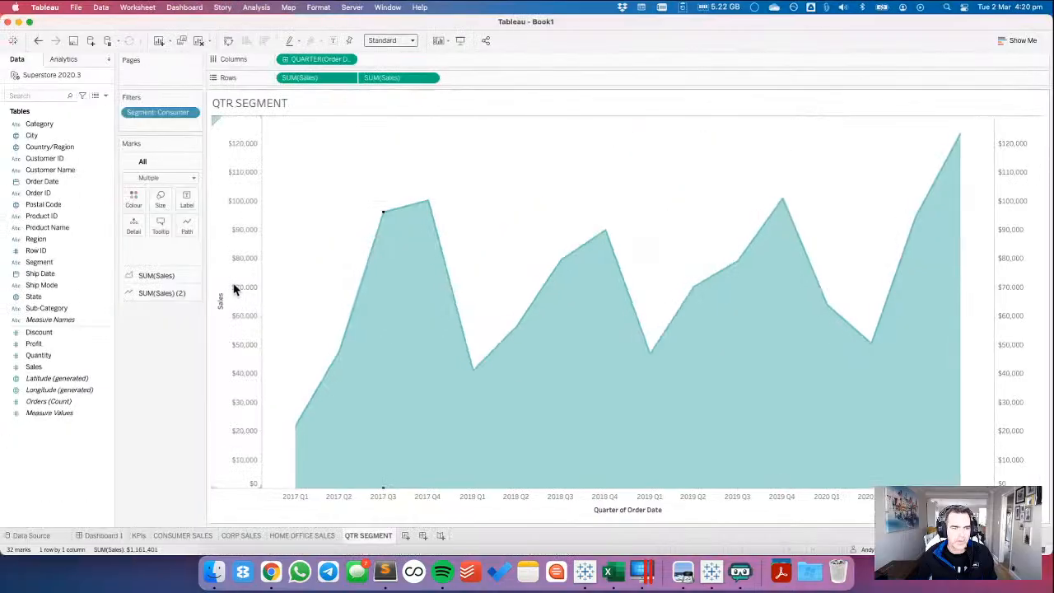
Fix the primary Sales axis range from 0 to 130K and clear the axis title.
{"action": "double_click", "coordinate": [238, 288]}
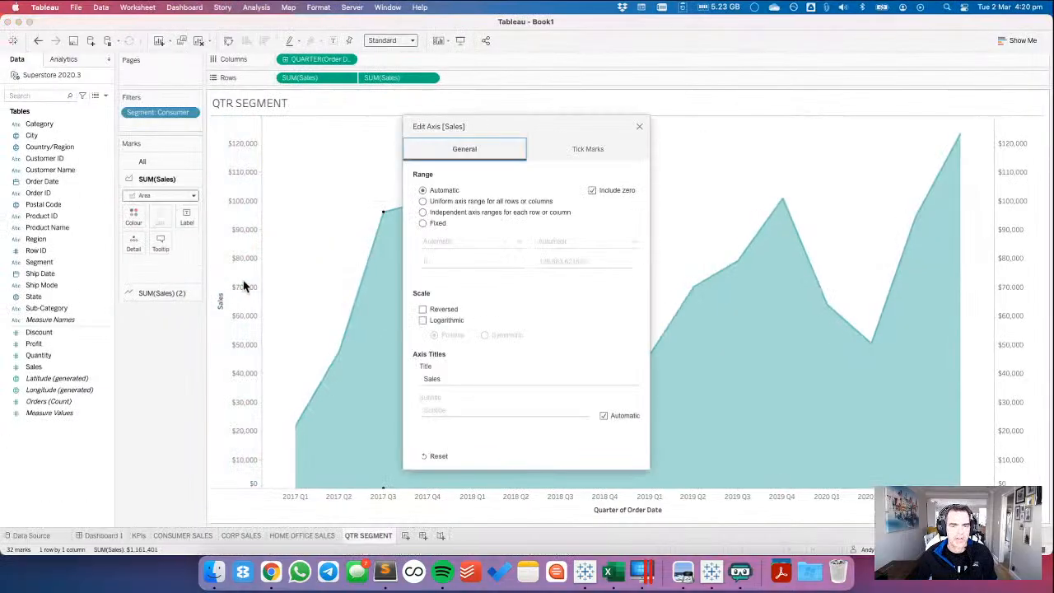
{"action": "left_click", "coordinate": [422, 223]}
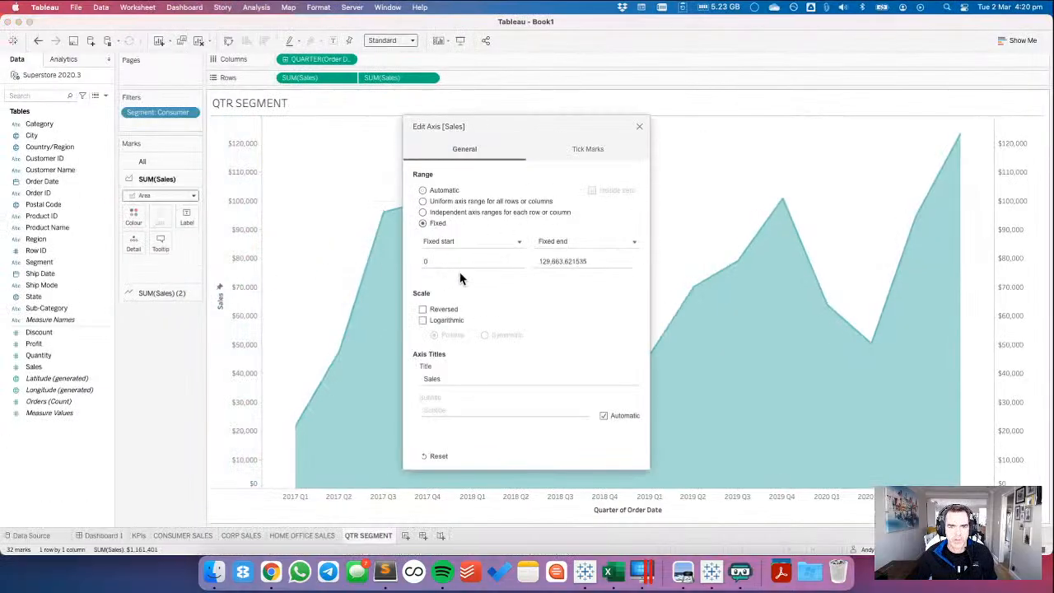
{"action": "triple_click", "coordinate": [605, 261]}
{"action": "type", "text": "1"}
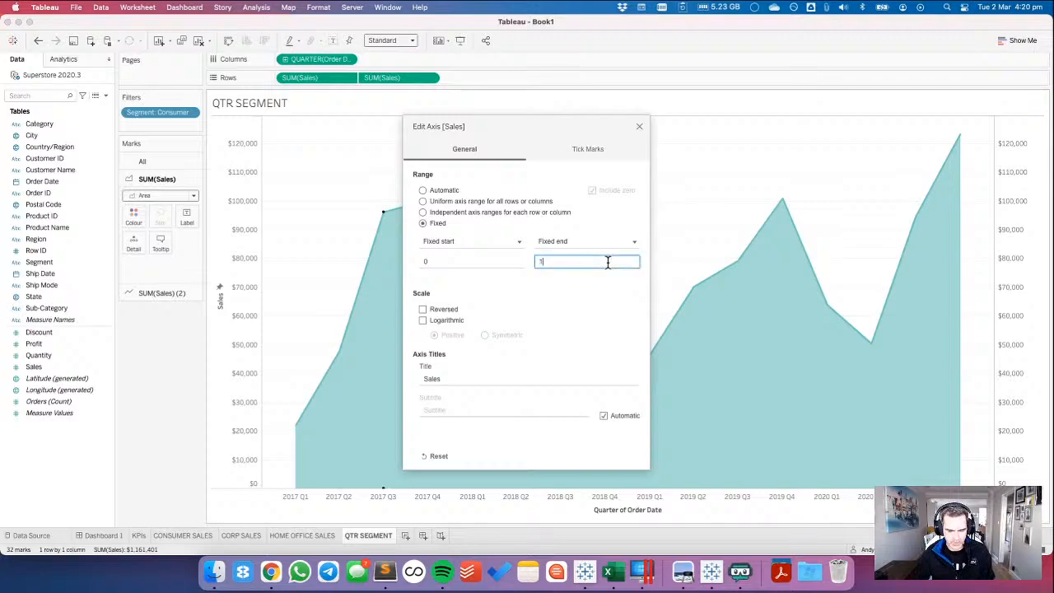
{"action": "type", "text": "30K"}
{"action": "left_click", "coordinate": [452, 380]}
{"action": "double_click", "coordinate": [452, 379]}
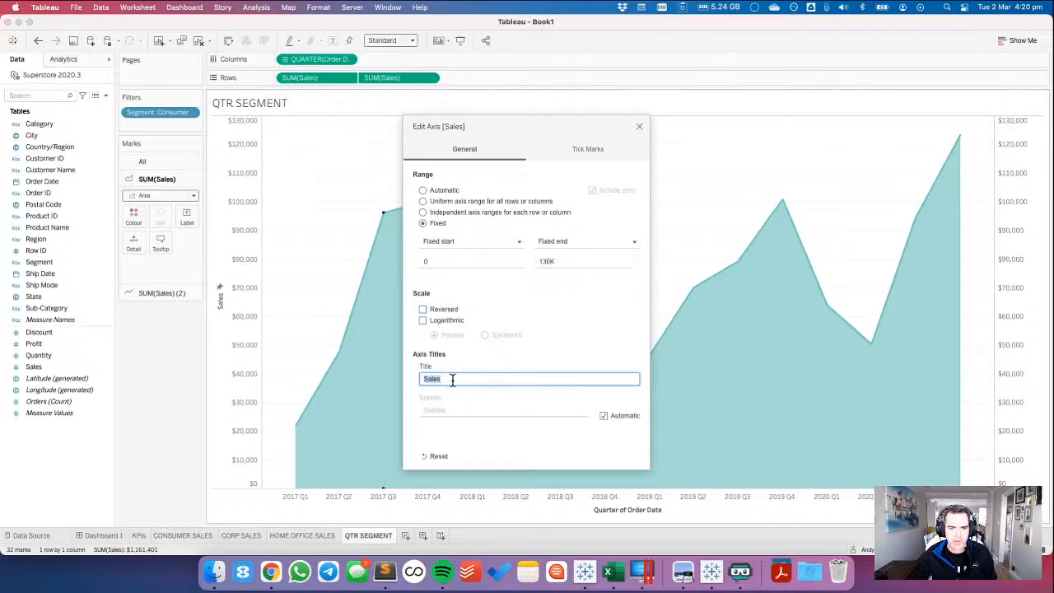
Check the axis labels in the Chrome reference, and give Tableau's primary Sales axis fixed major tick marks with origin 0 and interval 50,000.
{"action": "key", "text": "ctrl+Right"}
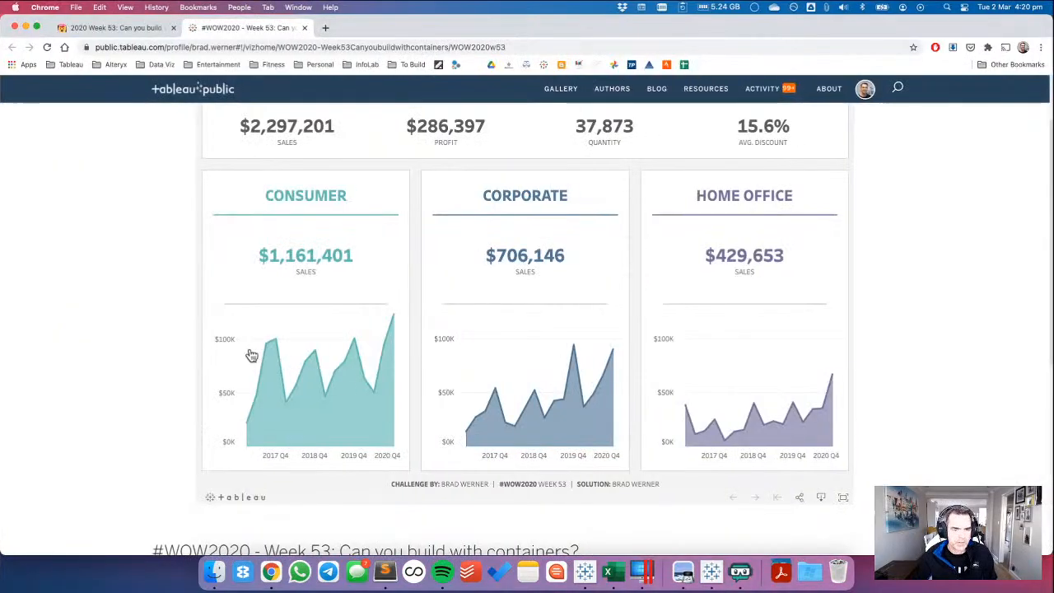
{"action": "key", "text": "ctrl+Left"}
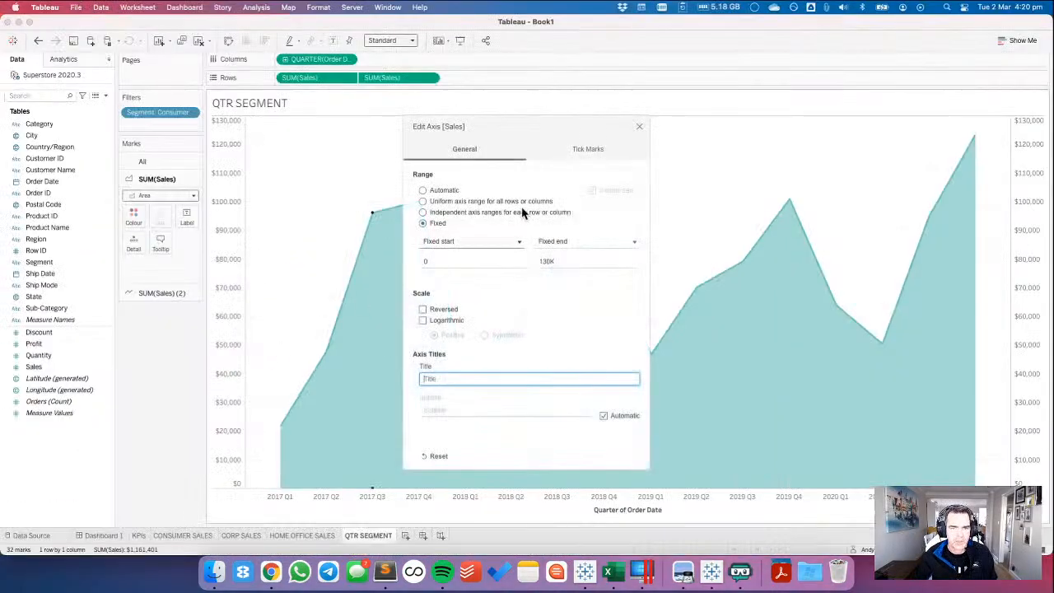
{"action": "left_click", "coordinate": [583, 157]}
{"action": "key", "text": "ctrl+Right"}
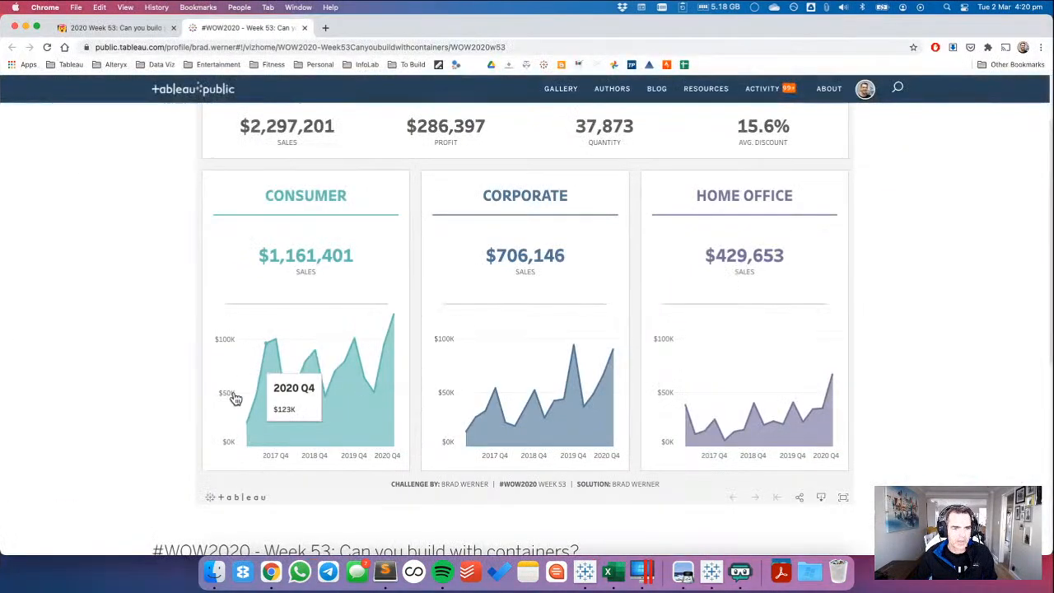
{"action": "key", "text": "ctrl+Left"}
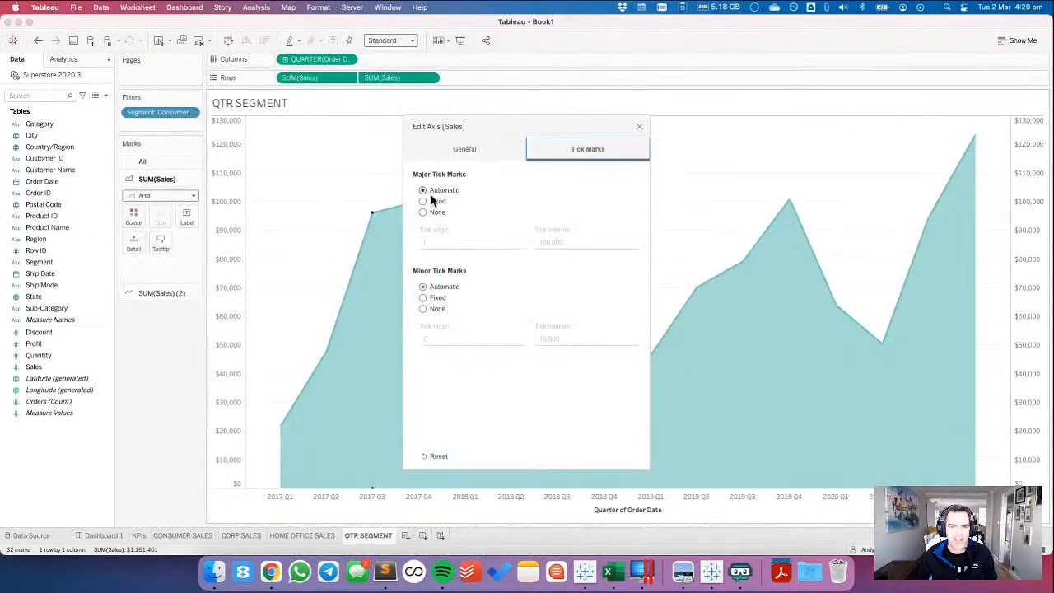
{"action": "left_click", "coordinate": [423, 202]}
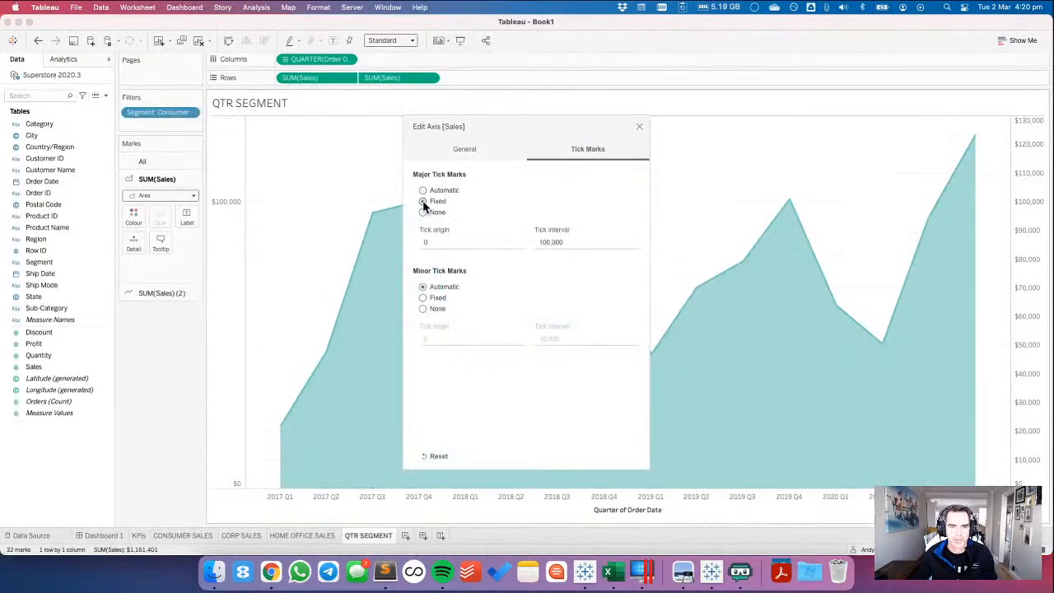
{"action": "left_click", "coordinate": [435, 242]}
{"action": "key", "text": "Tab"}
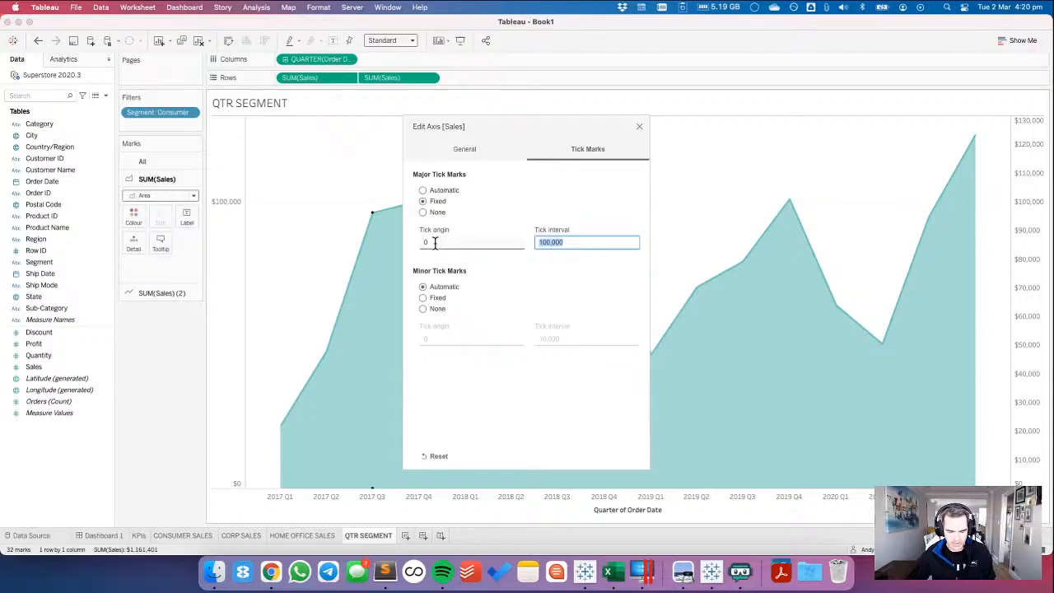
{"action": "type", "text": "0"}
{"action": "key", "text": "Tab"}
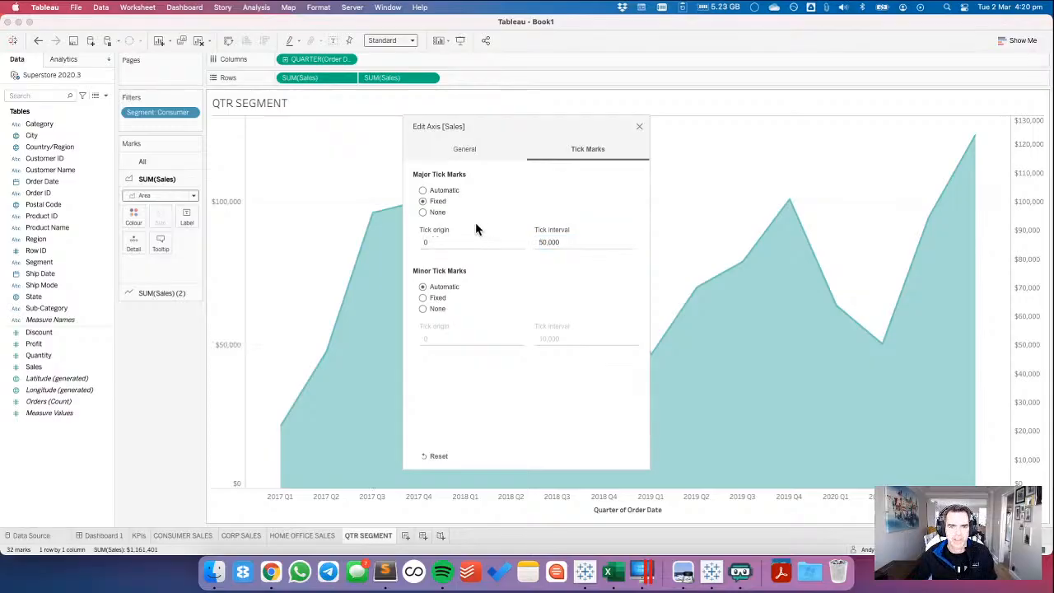
{"action": "left_click", "coordinate": [639, 129]}
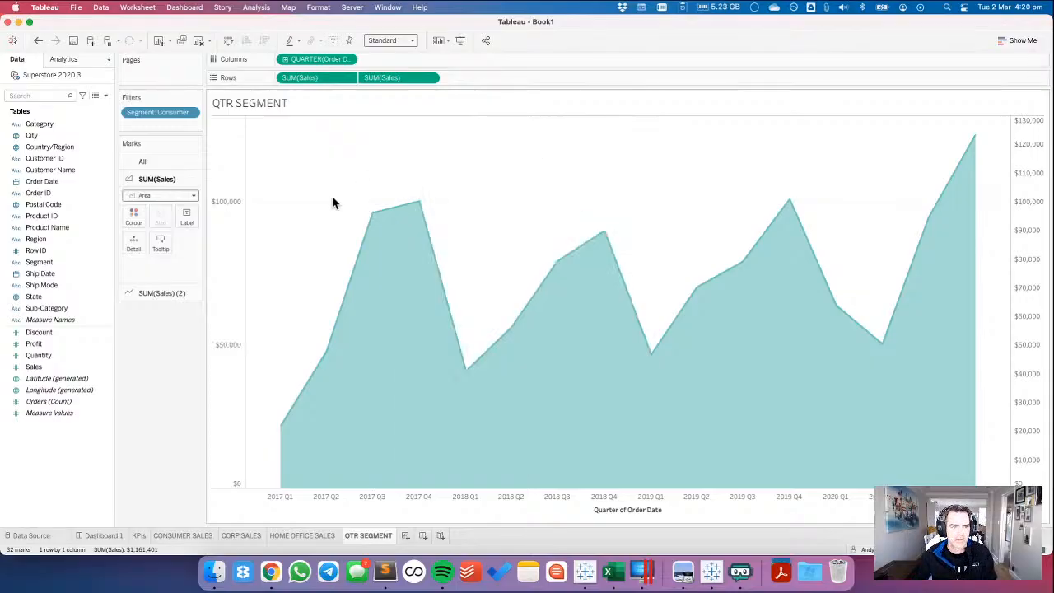
Compare the QTR SEGMENT chart's axes in Tableau with the Consumer area chart in the Chrome reference dashboard.
{"action": "key", "text": "super+Tab"}
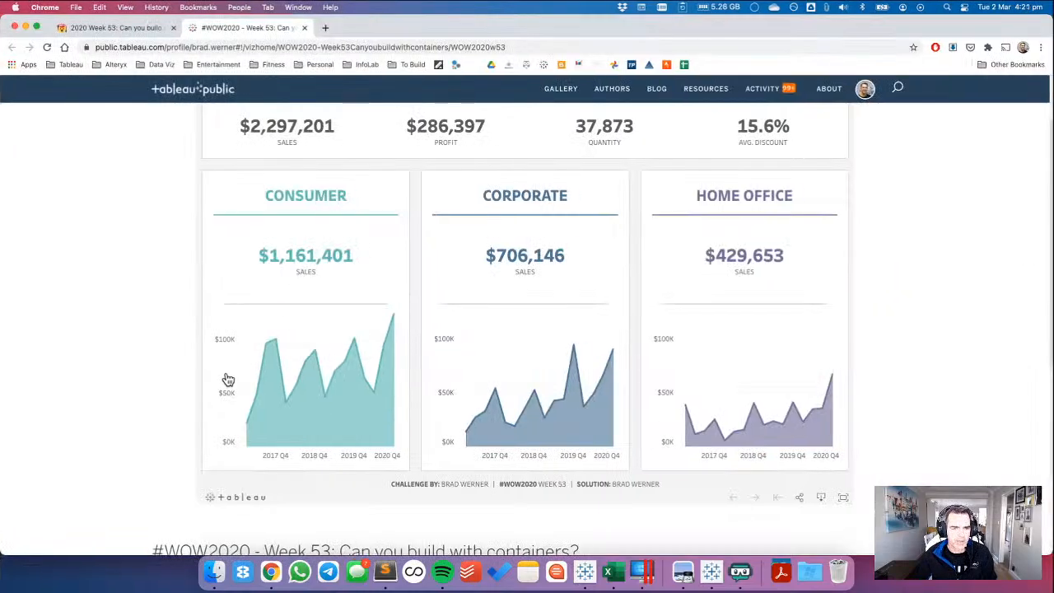
{"action": "key", "text": "super+Tab"}
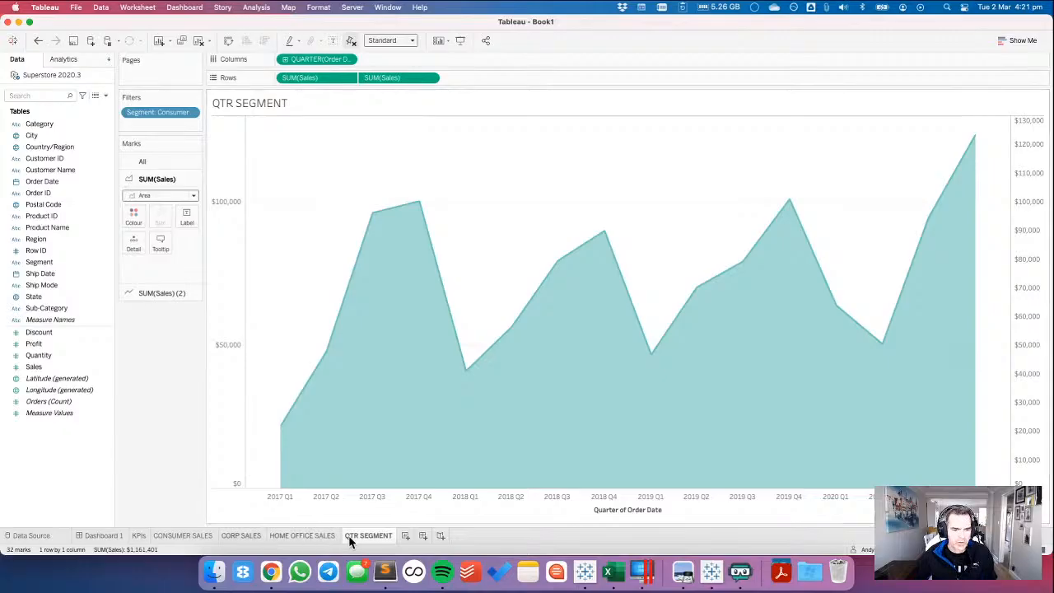
{"action": "key", "text": "super+Tab"}
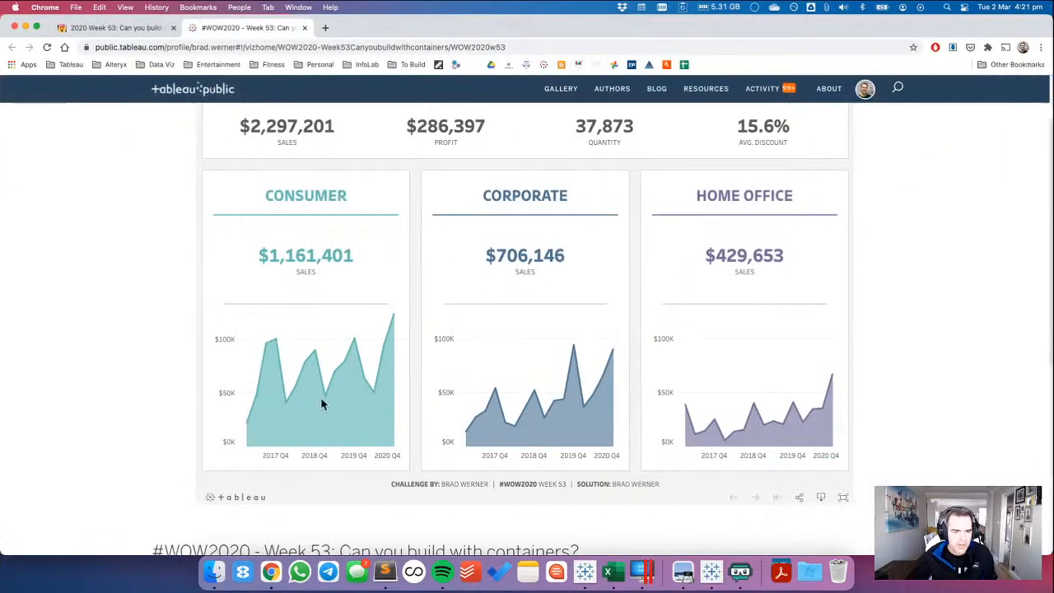
Back in Tableau, format the primary Sales axis numbers as Number (Custom) with 0 decimals, Thousands (K) display units and a $ prefix.
{"action": "mouse_move", "coordinate": [277, 346]}
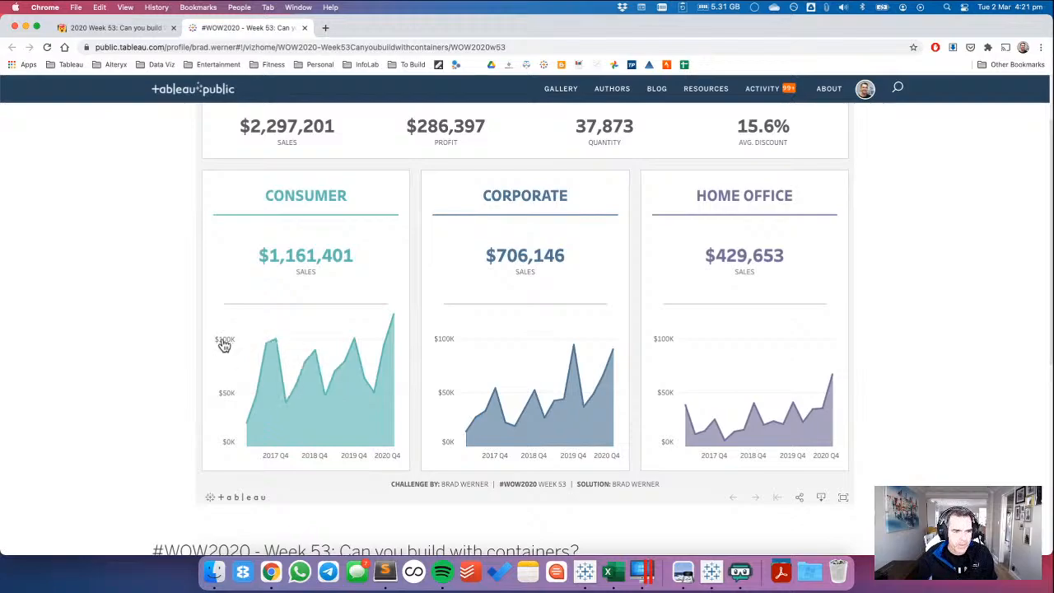
{"action": "key", "text": "super+Tab"}
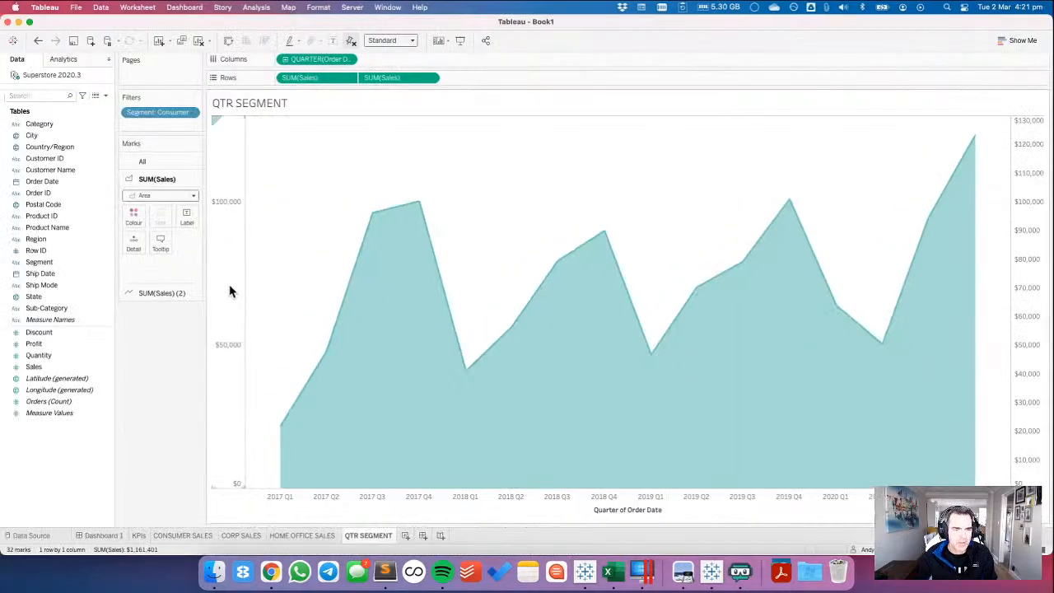
{"action": "right_click", "coordinate": [231, 290]}
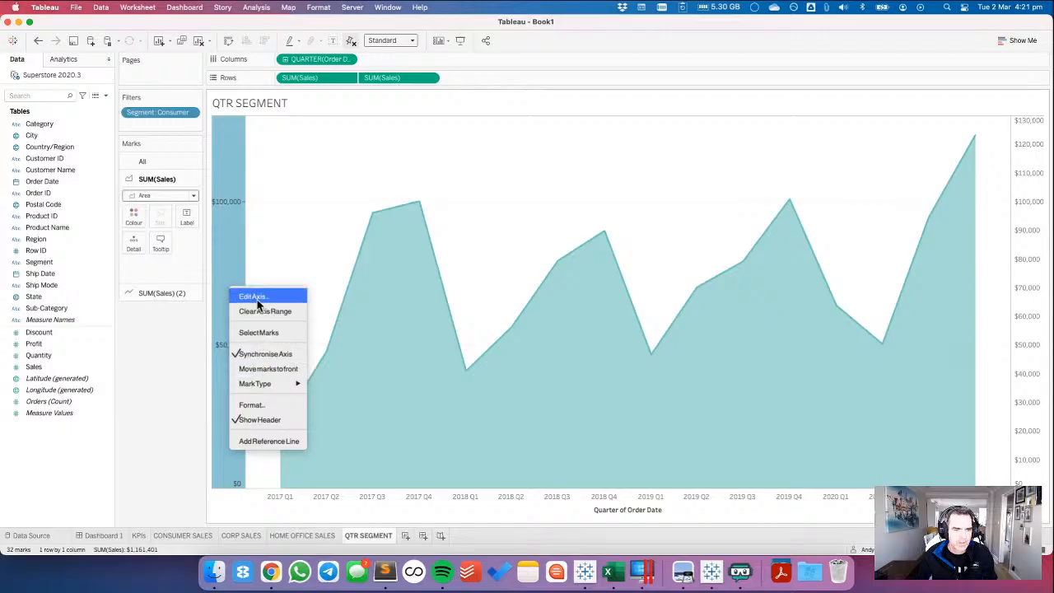
{"action": "left_click", "coordinate": [259, 404]}
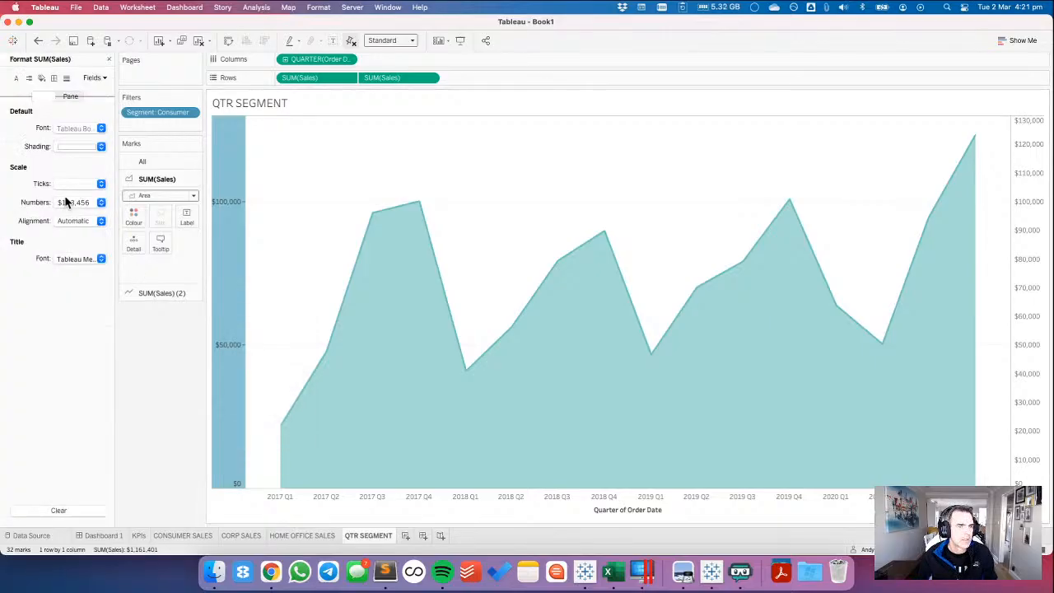
{"action": "left_click", "coordinate": [69, 201]}
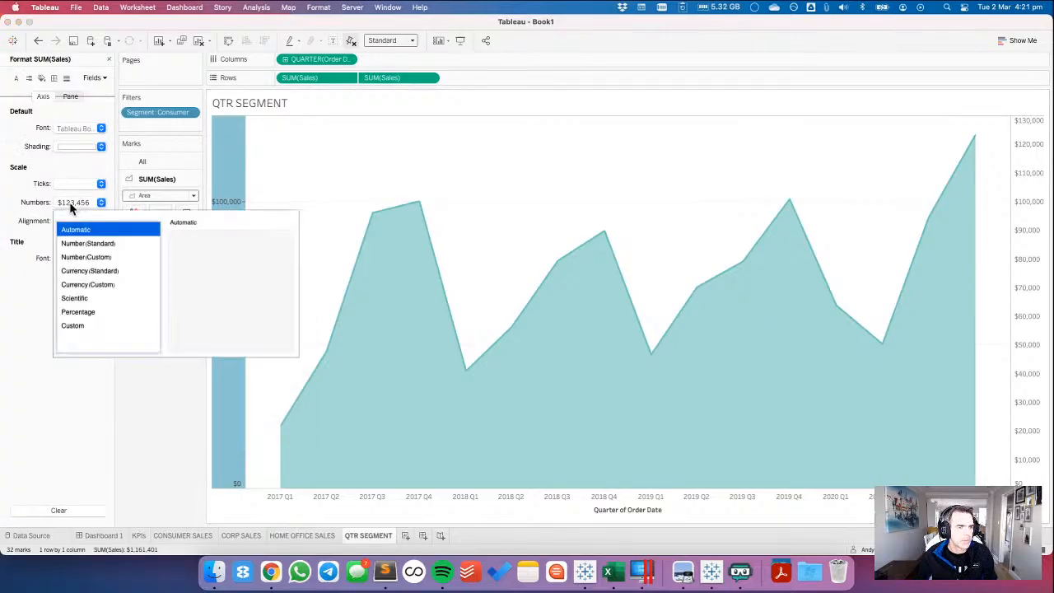
{"action": "left_click", "coordinate": [93, 257]}
{"action": "left_click", "coordinate": [203, 250]}
{"action": "left_click", "coordinate": [202, 250]}
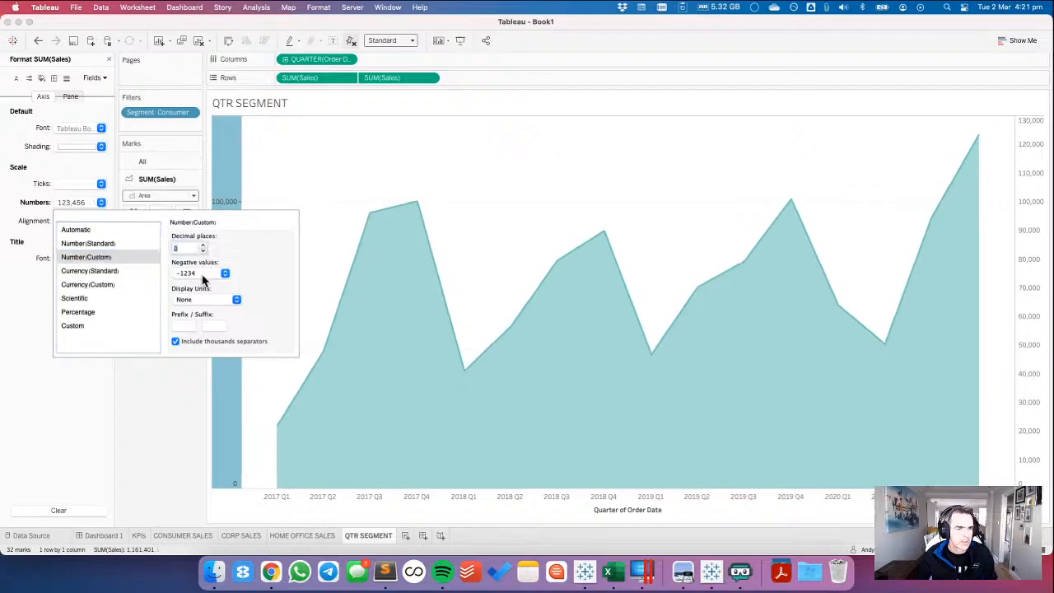
{"action": "left_click", "coordinate": [205, 300]}
{"action": "left_click", "coordinate": [201, 310]}
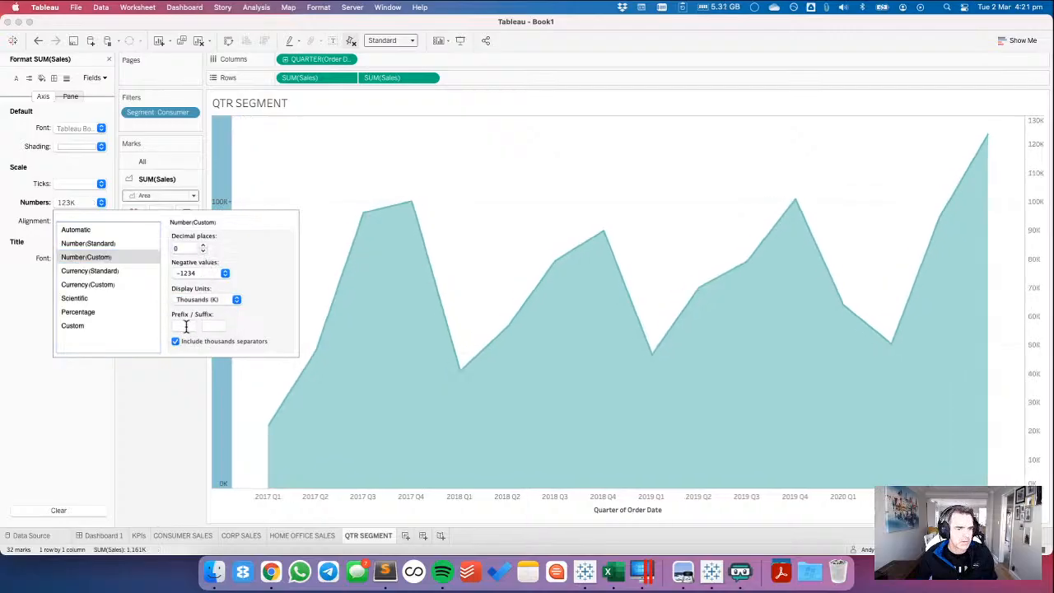
{"action": "left_click", "coordinate": [200, 324]}
{"action": "type", "text": "$"}
{"action": "left_click", "coordinate": [313, 183]}
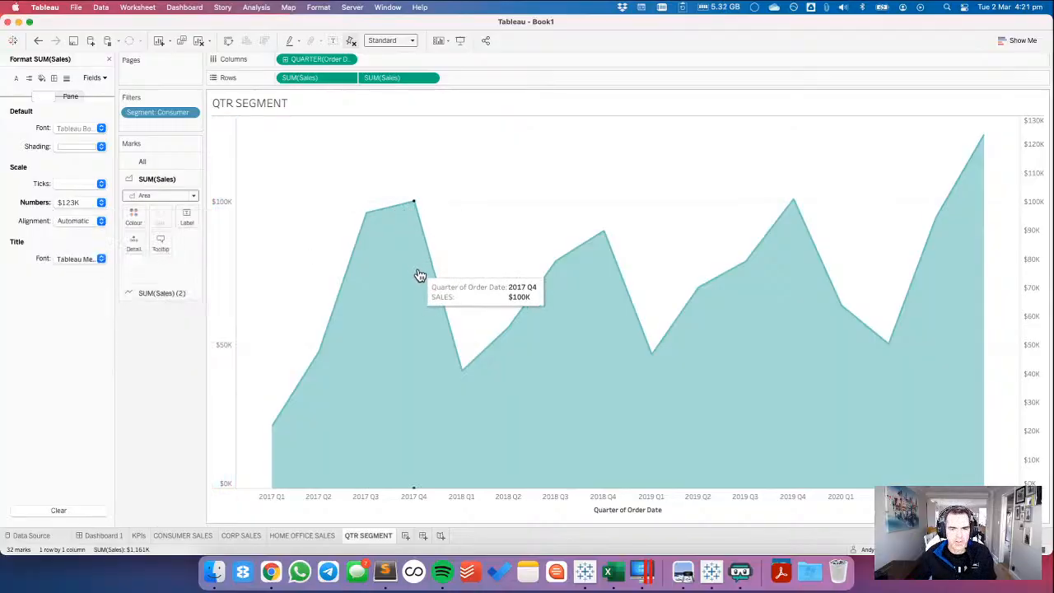
Check the tooltip in the Chrome reference, and reduce Tableau's tooltip for all marks to the quarter and sales fields, separated by a blank line.
{"action": "key", "text": "super+Tab"}
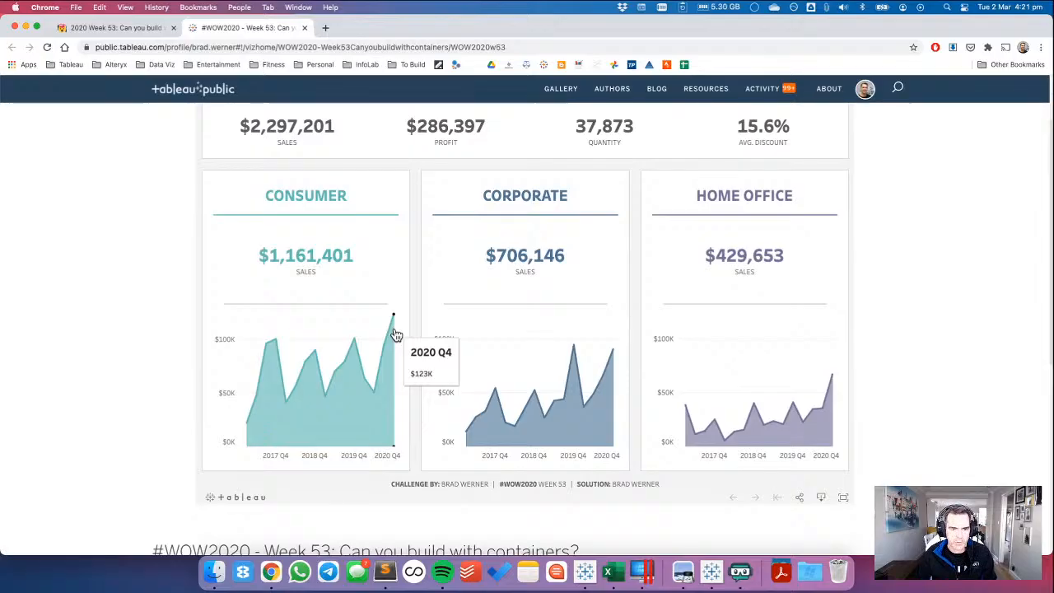
{"action": "key", "text": "super+Tab"}
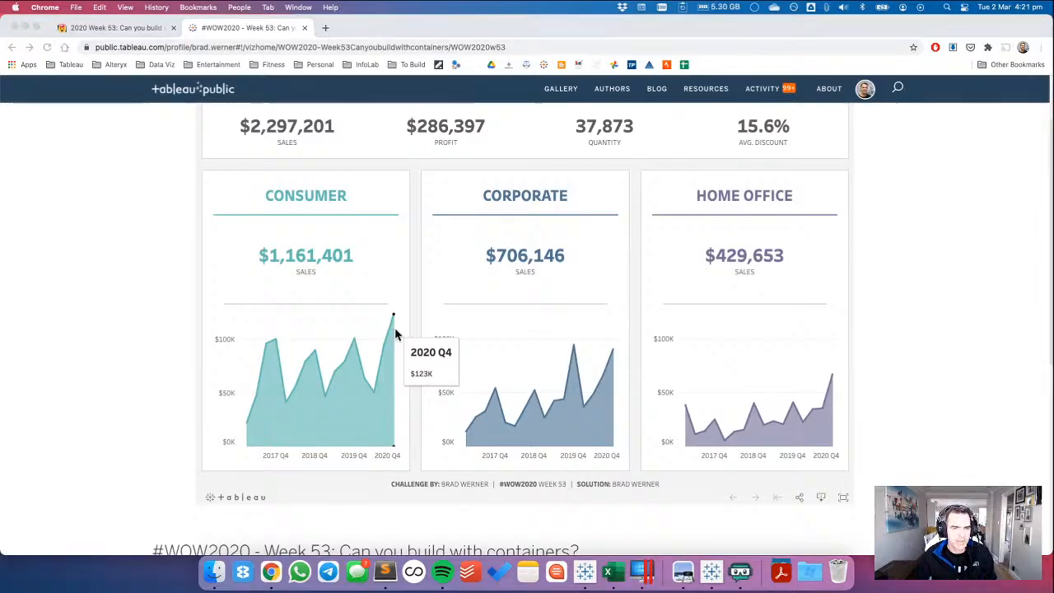
{"action": "left_click", "coordinate": [156, 158]}
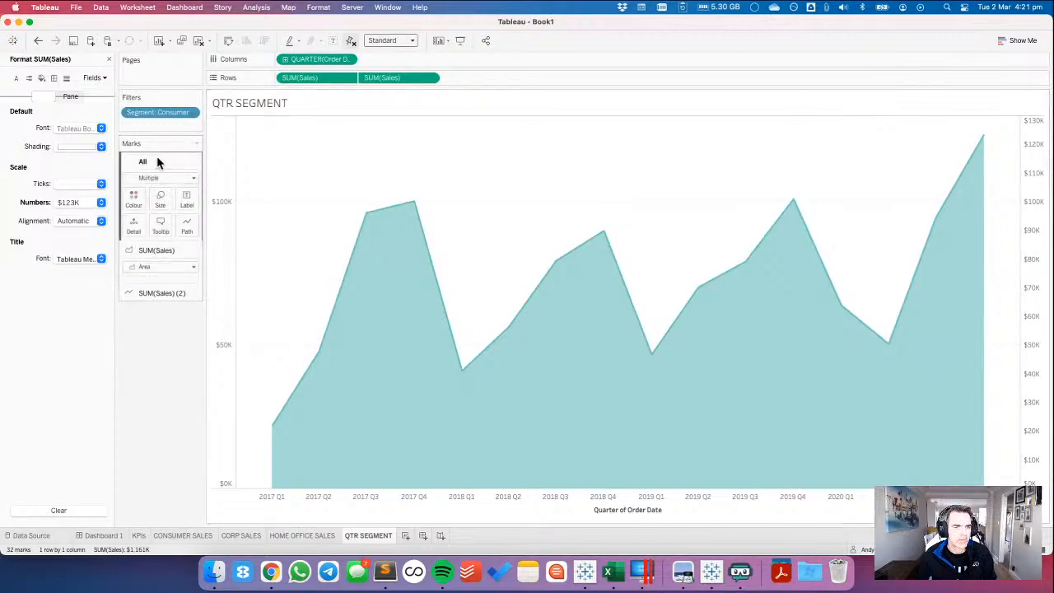
{"action": "left_click", "coordinate": [161, 225]}
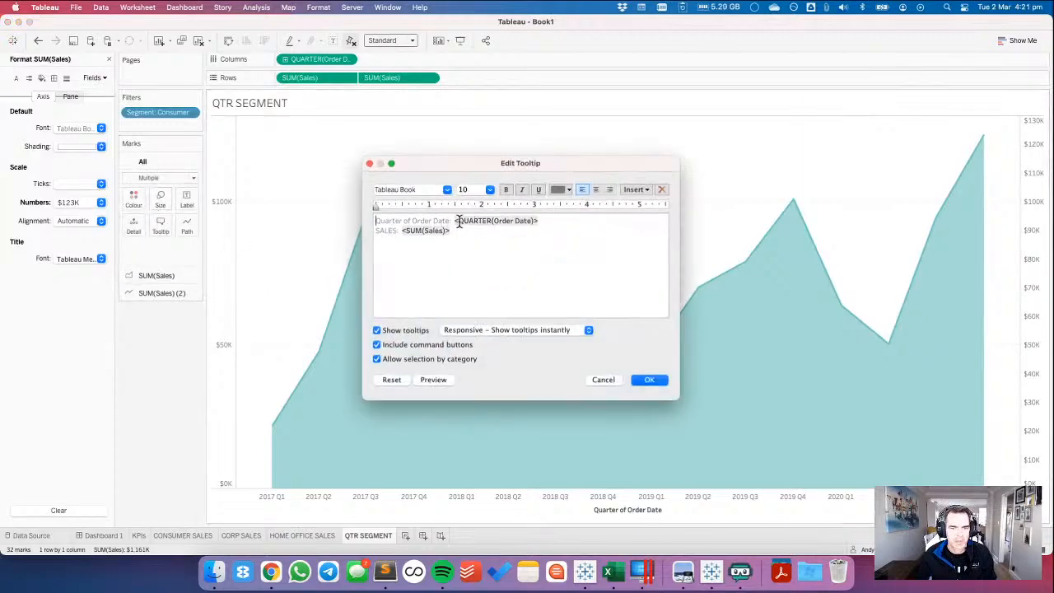
{"action": "left_click_drag", "start_coordinate": [457, 220], "coordinate": [355, 214]}
{"action": "key", "text": "BackSpace"}
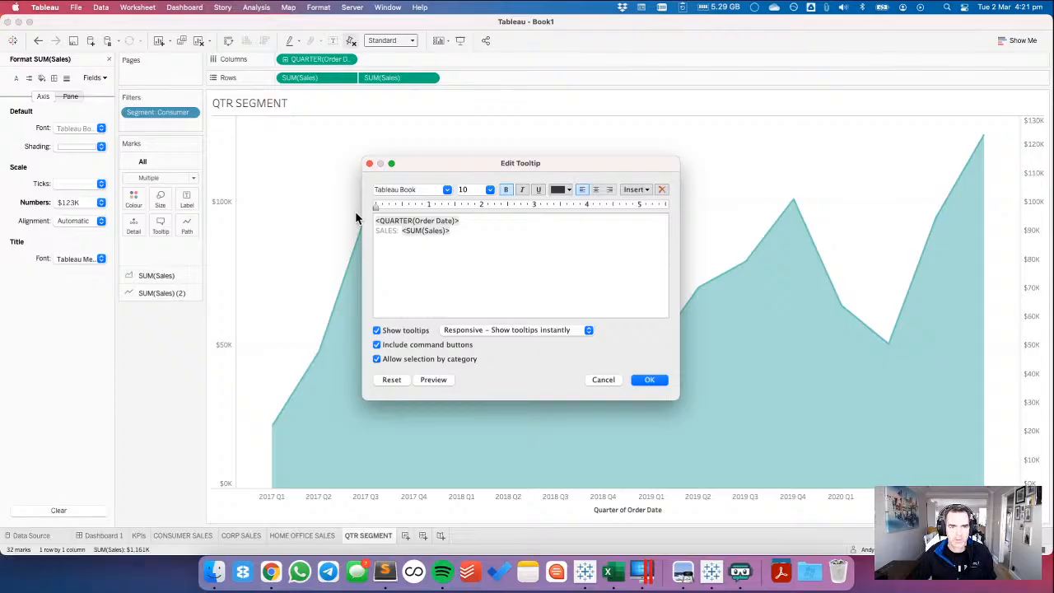
{"action": "key", "text": "shift+Right"}
{"action": "key", "text": "shift+Right"}
{"action": "key", "text": "shift+Right"}
{"action": "key", "text": "shift+Right"}
{"action": "key", "text": "shift+Right"}
{"action": "key", "text": "shift+Right"}
{"action": "key", "text": "shift+Right"}
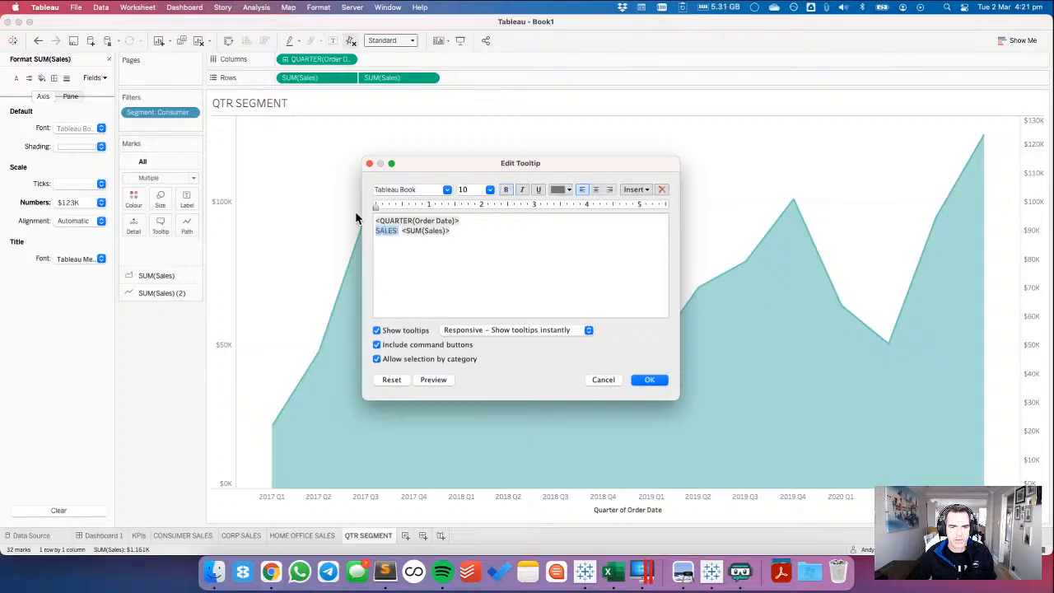
{"action": "key", "text": "Return"}
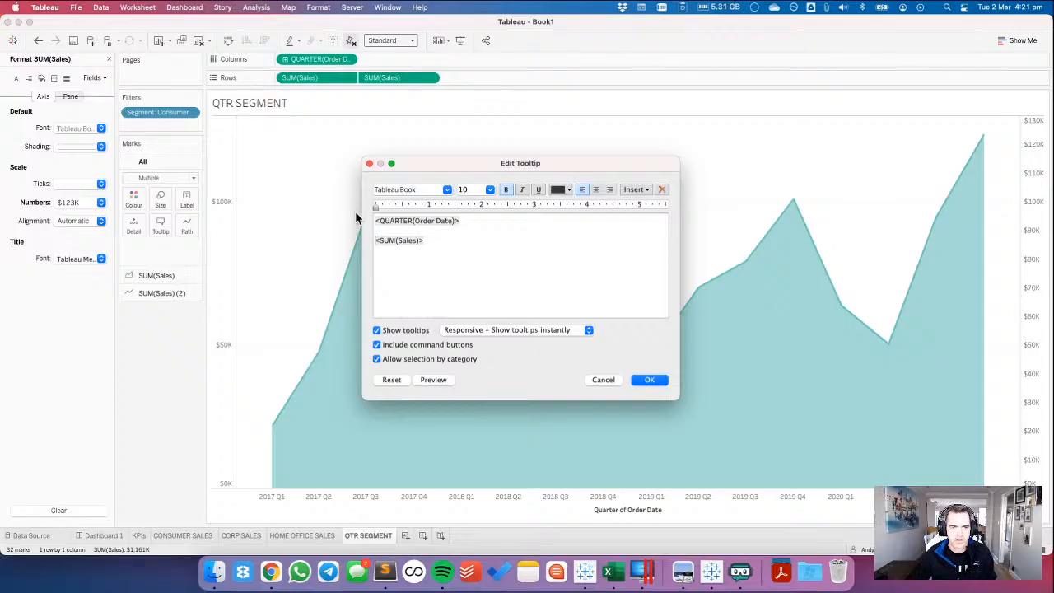
Set the tooltip's quarter field to font size 12, and turn off command buttons and selection by category.
{"action": "double_click", "coordinate": [415, 220]}
{"action": "left_click", "coordinate": [490, 189]}
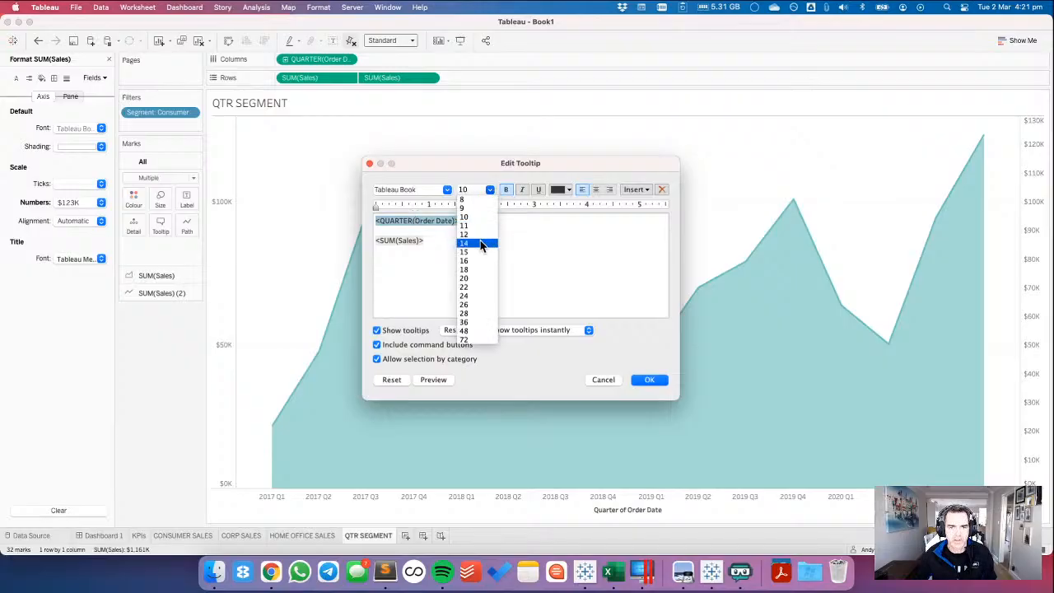
{"action": "left_click", "coordinate": [477, 234]}
{"action": "left_click", "coordinate": [489, 190]}
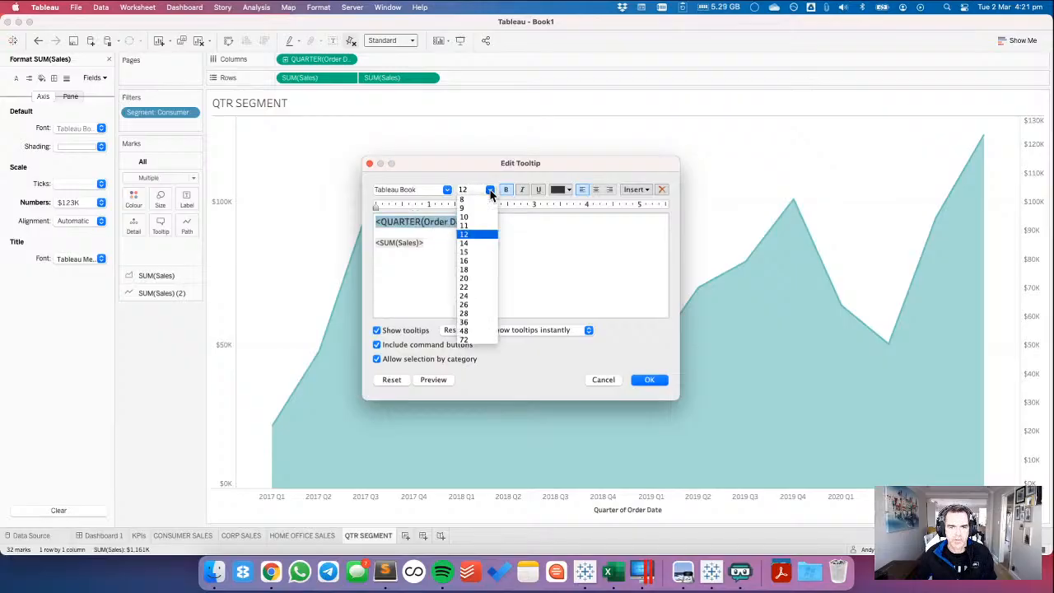
{"action": "left_click", "coordinate": [551, 277]}
{"action": "left_click", "coordinate": [442, 243]}
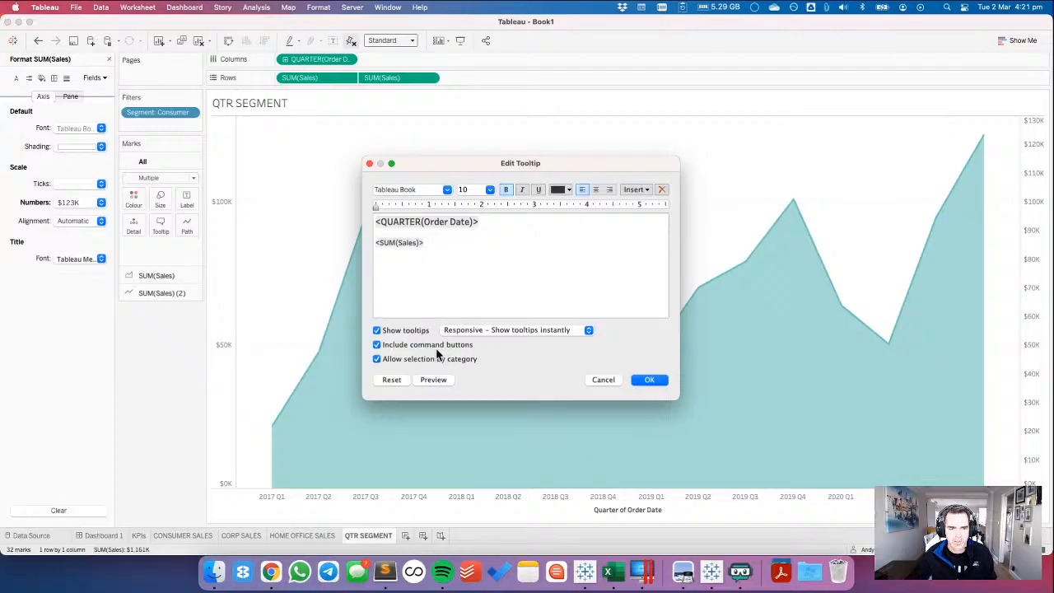
{"action": "left_click", "coordinate": [649, 379]}
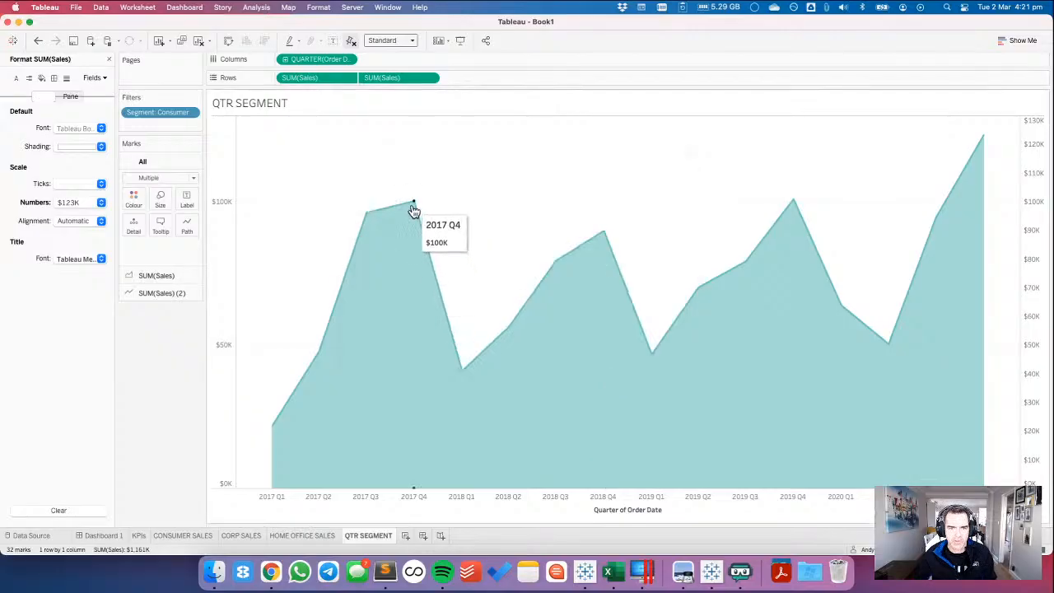
Compare with the reference tooltip in Chrome, and set the quarter field's font in Tableau's tooltip to Tableau Semibold.
{"action": "key", "text": "super+Tab"}
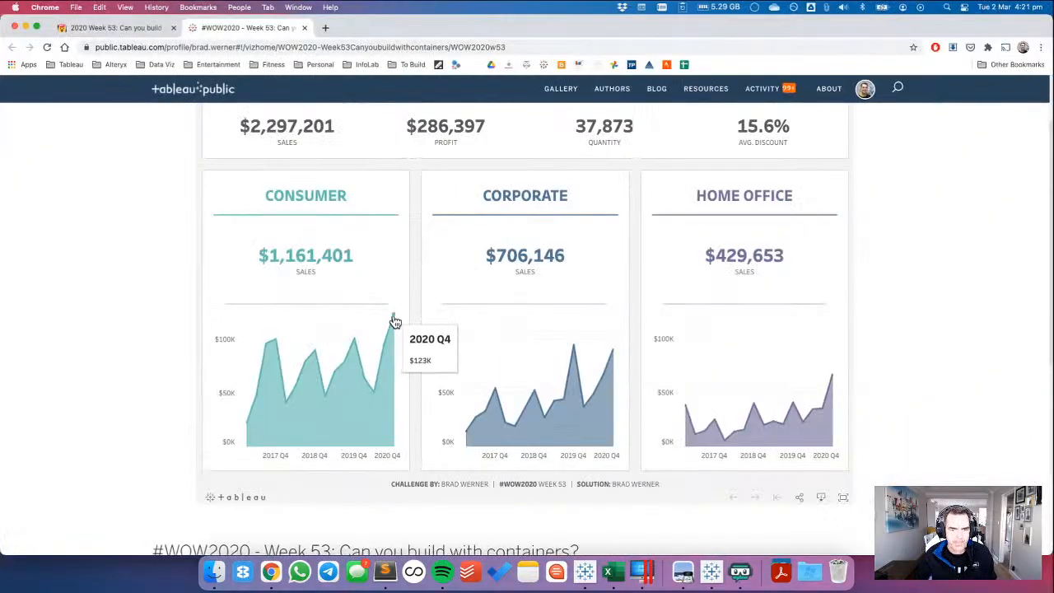
{"action": "key", "text": "super+Tab"}
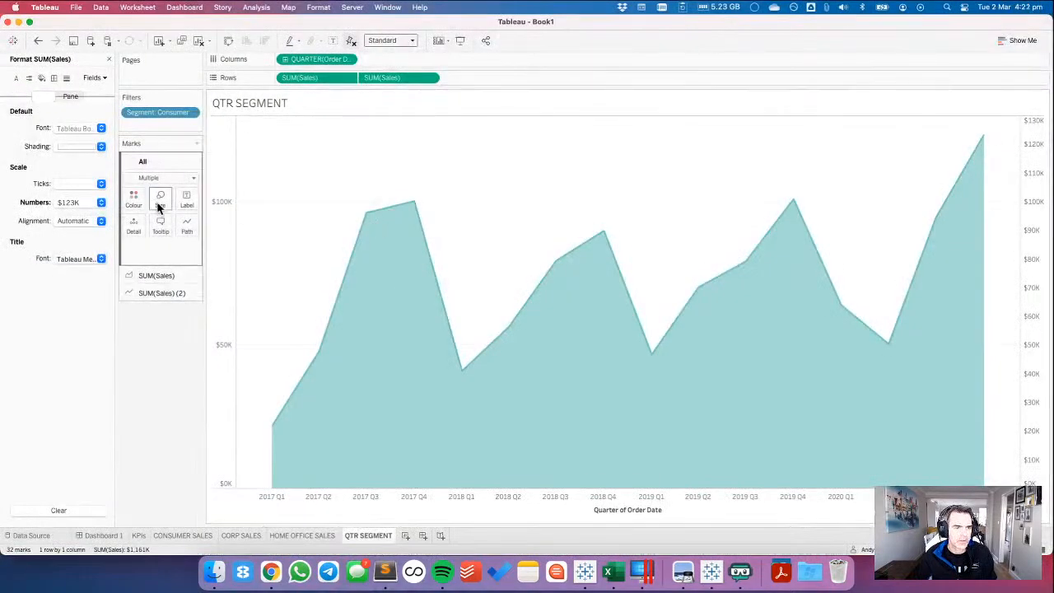
{"action": "left_click", "coordinate": [159, 225]}
{"action": "triple_click", "coordinate": [421, 219]}
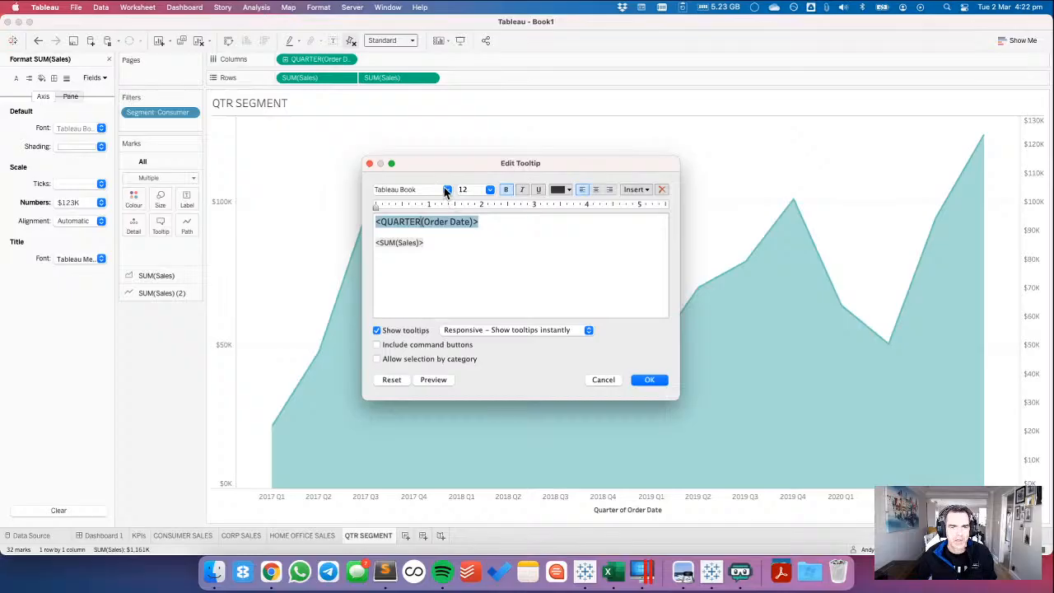
{"action": "left_click", "coordinate": [444, 188]}
{"action": "left_click", "coordinate": [423, 239]}
{"action": "left_click", "coordinate": [638, 379]}
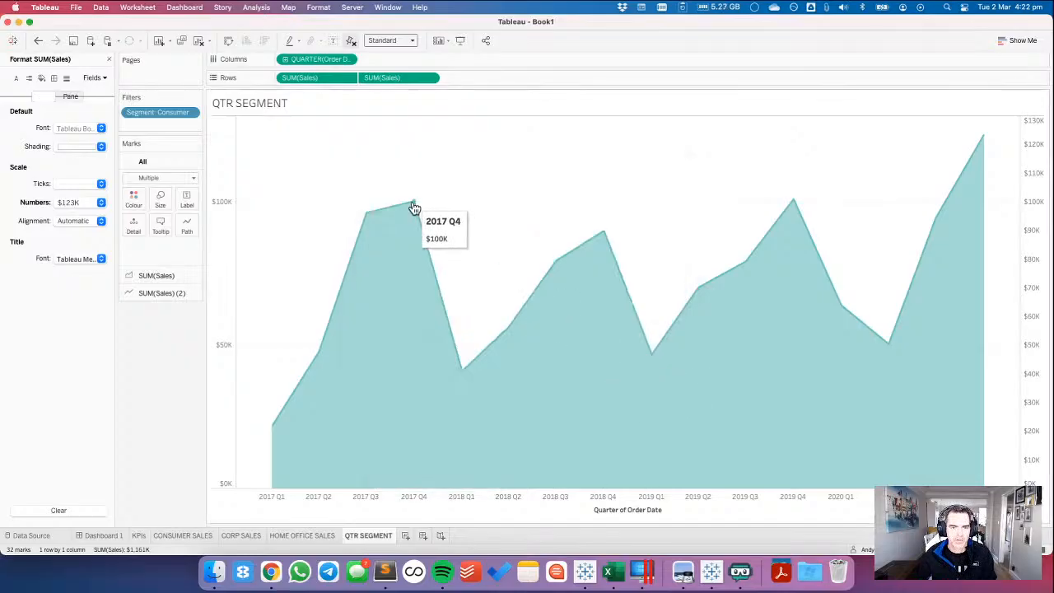
Recheck the Chrome reference tooltip, and set the quarter field in Tableau's tooltip to font size 14.
{"action": "key", "text": "ctrl+Right"}
{"action": "mouse_move", "coordinate": [358, 342]}
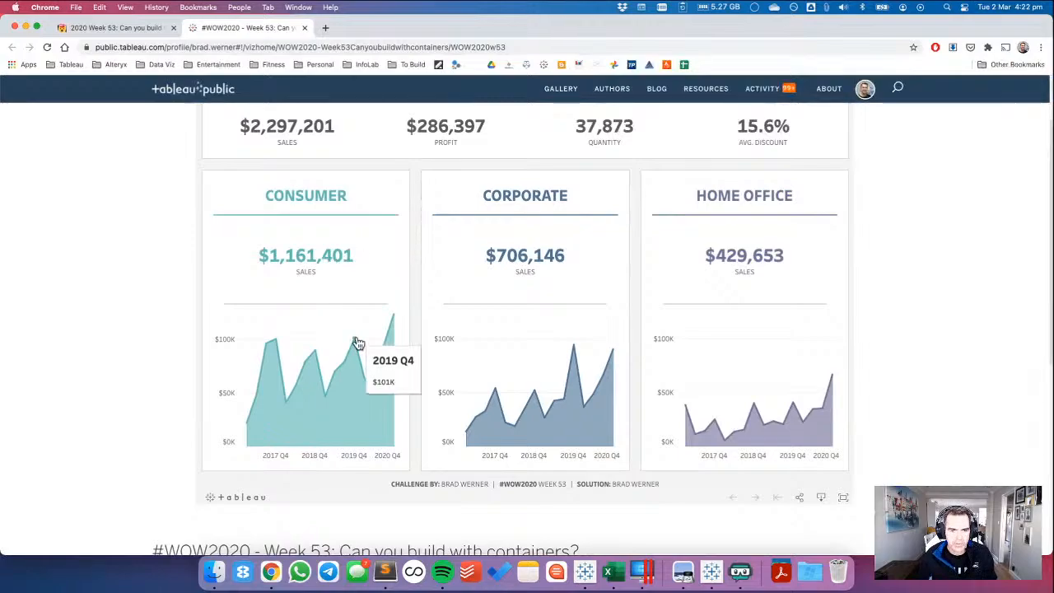
{"action": "key", "text": "ctrl+Left"}
{"action": "left_click", "coordinate": [187, 198]}
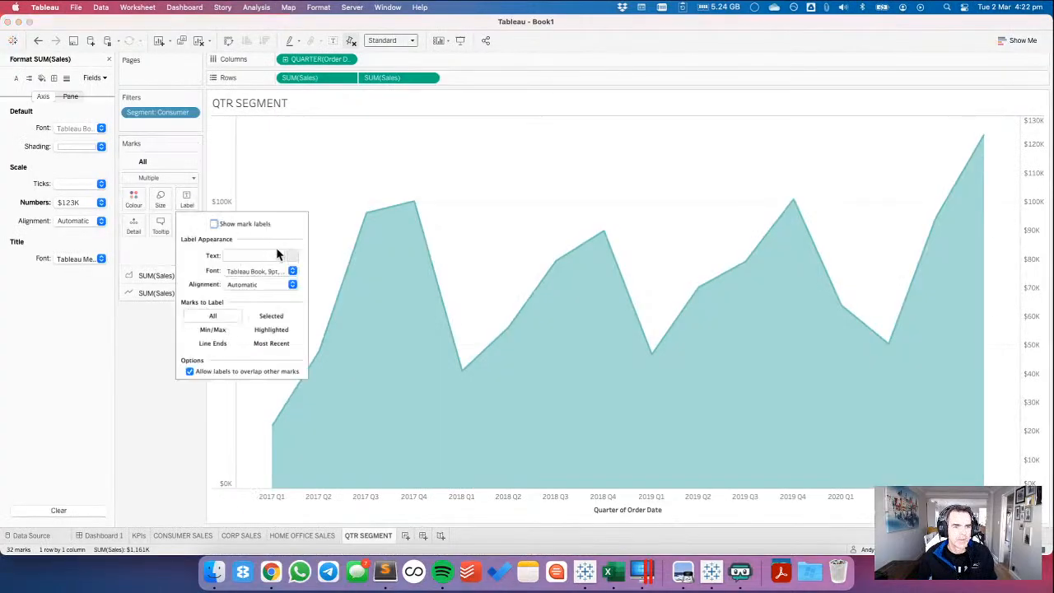
{"action": "left_click", "coordinate": [161, 228]}
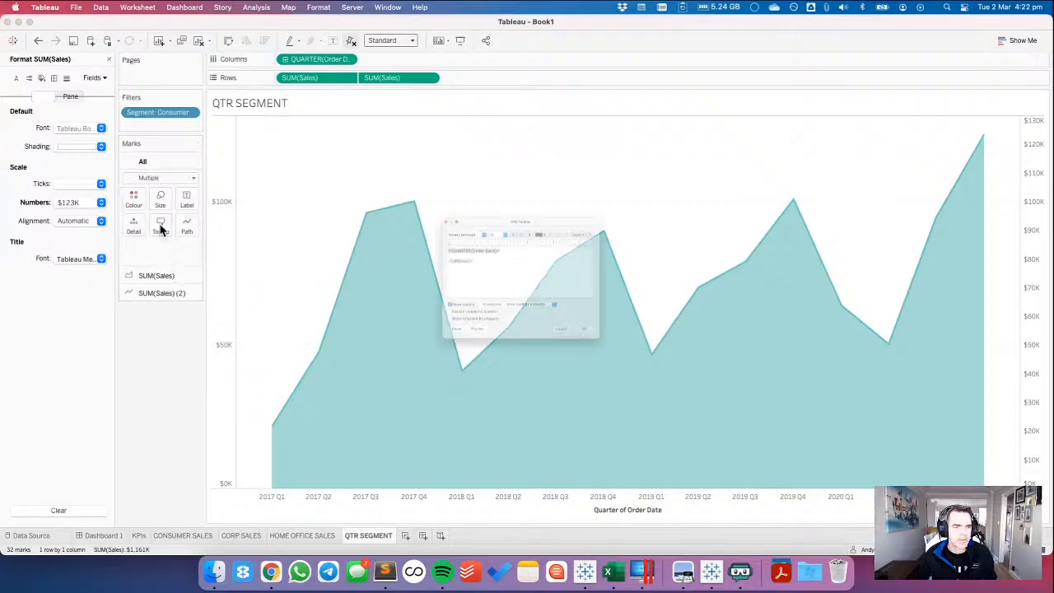
{"action": "triple_click", "coordinate": [465, 221]}
{"action": "left_click", "coordinate": [489, 190]}
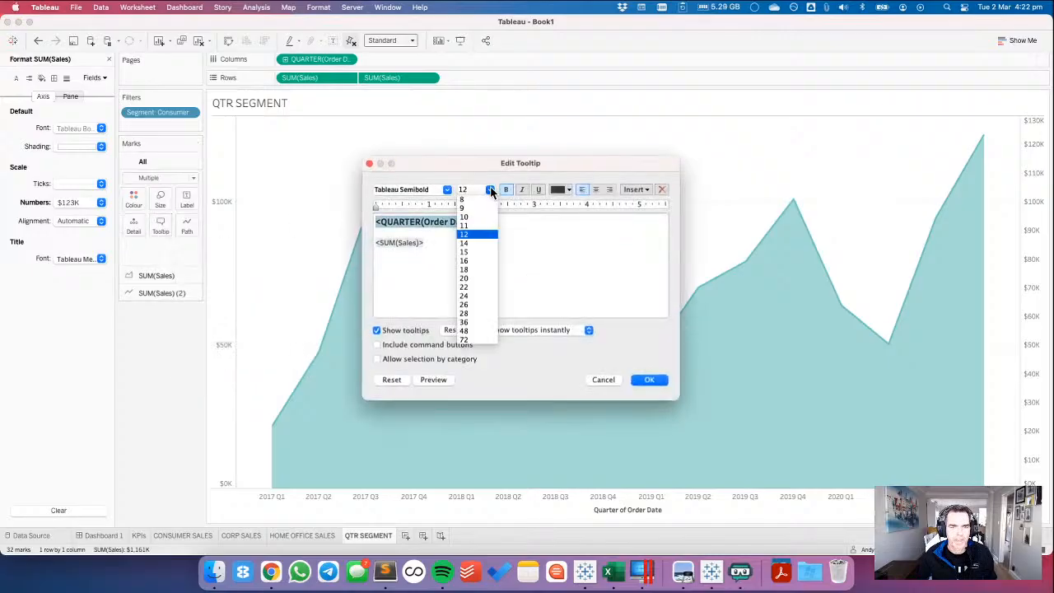
{"action": "left_click", "coordinate": [476, 243]}
{"action": "left_click", "coordinate": [650, 379]}
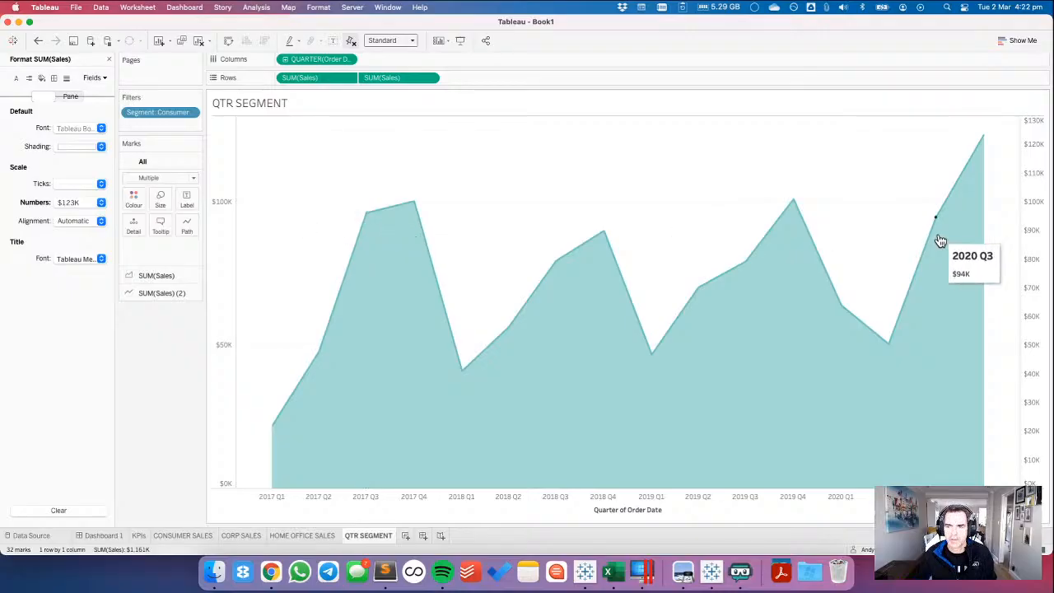
Hide the secondary Sales axis header and clear the title of the Quarter of Order Date axis.
{"action": "right_click", "coordinate": [1027, 257]}
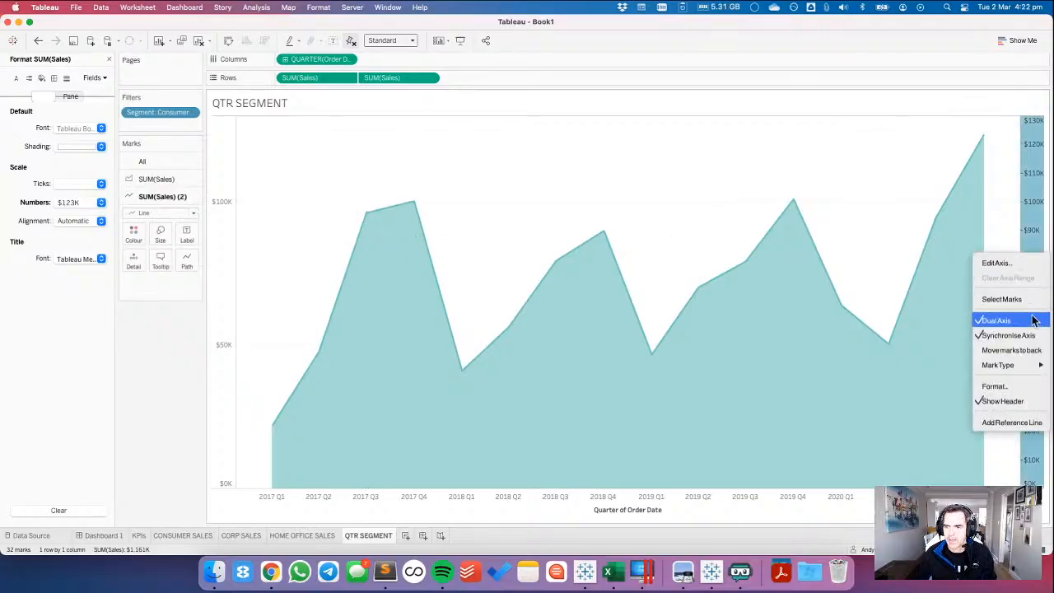
{"action": "left_click", "coordinate": [1003, 400]}
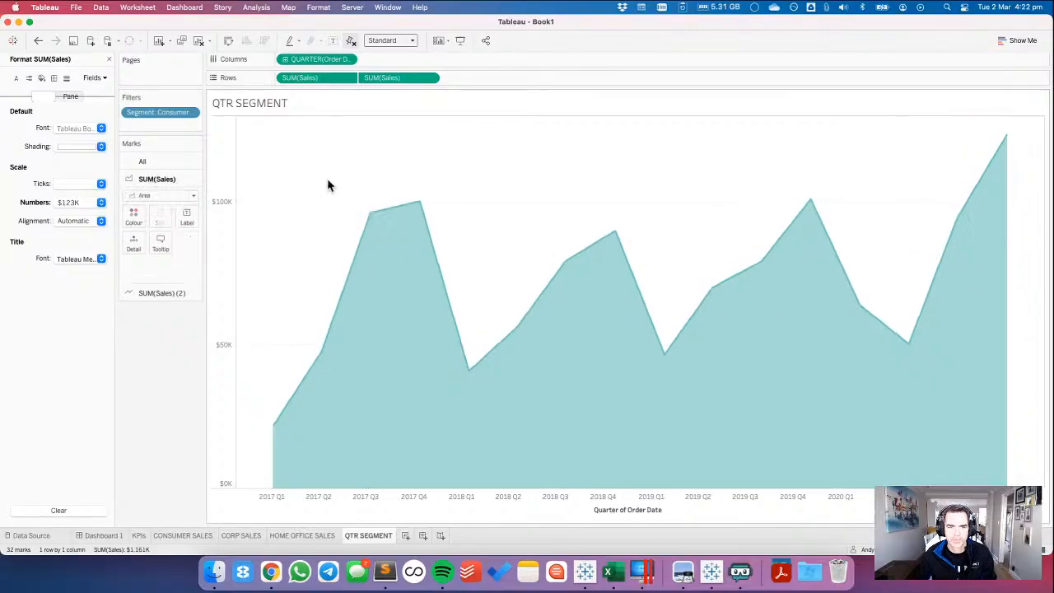
{"action": "left_click", "coordinate": [622, 510]}
{"action": "double_click", "coordinate": [581, 490]}
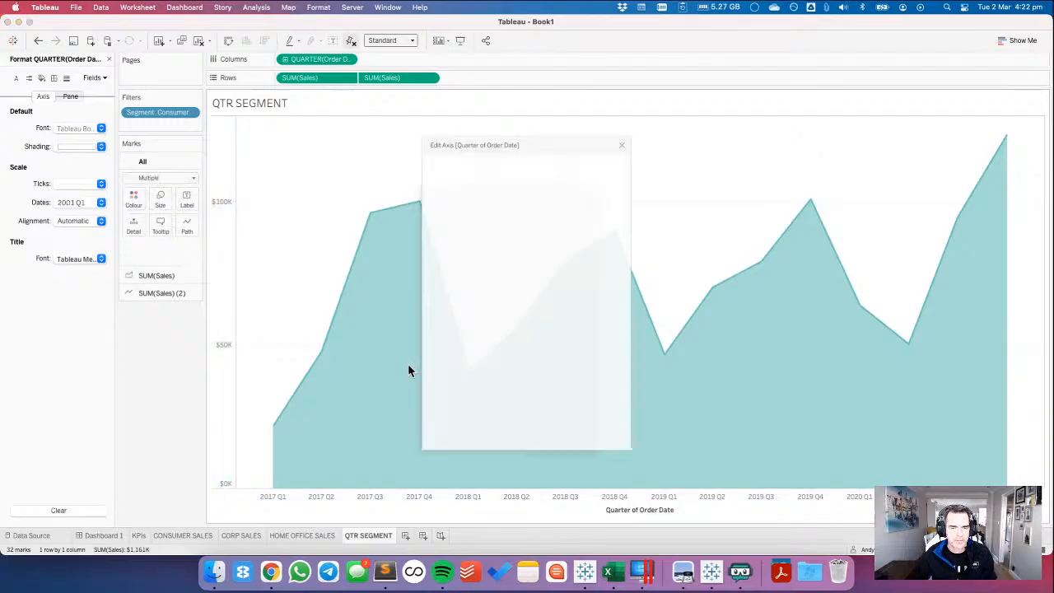
{"action": "left_click", "coordinate": [506, 384]}
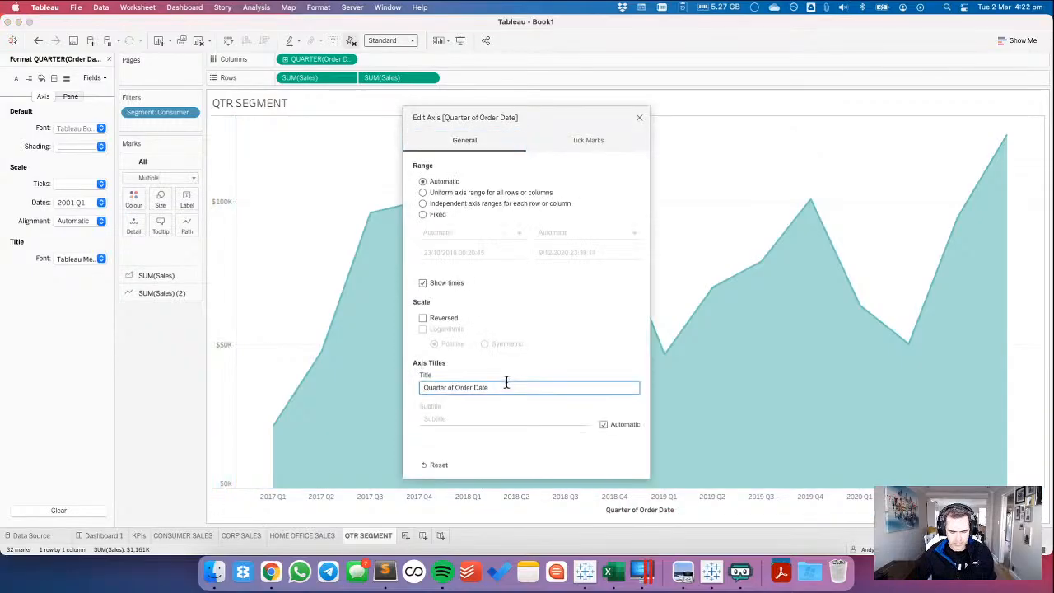
{"action": "key", "text": "super+a"}
{"action": "key", "text": "BackSpace"}
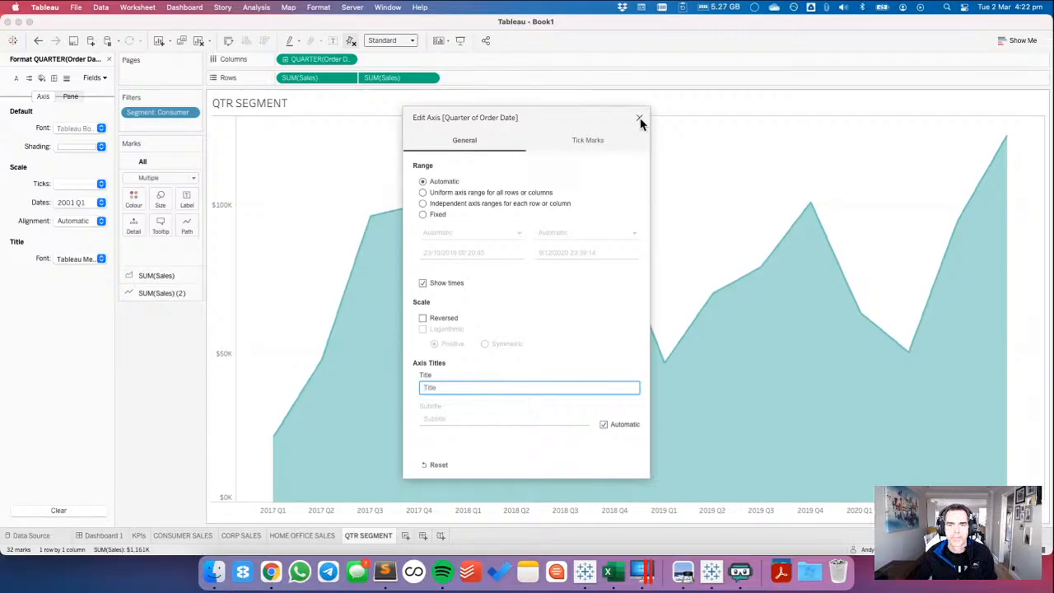
{"action": "left_click", "coordinate": [639, 117]}
Check the quarter axis labels of the Consumer area chart in the Chrome reference, and return to Tableau.
{"action": "key", "text": "super+Tab"}
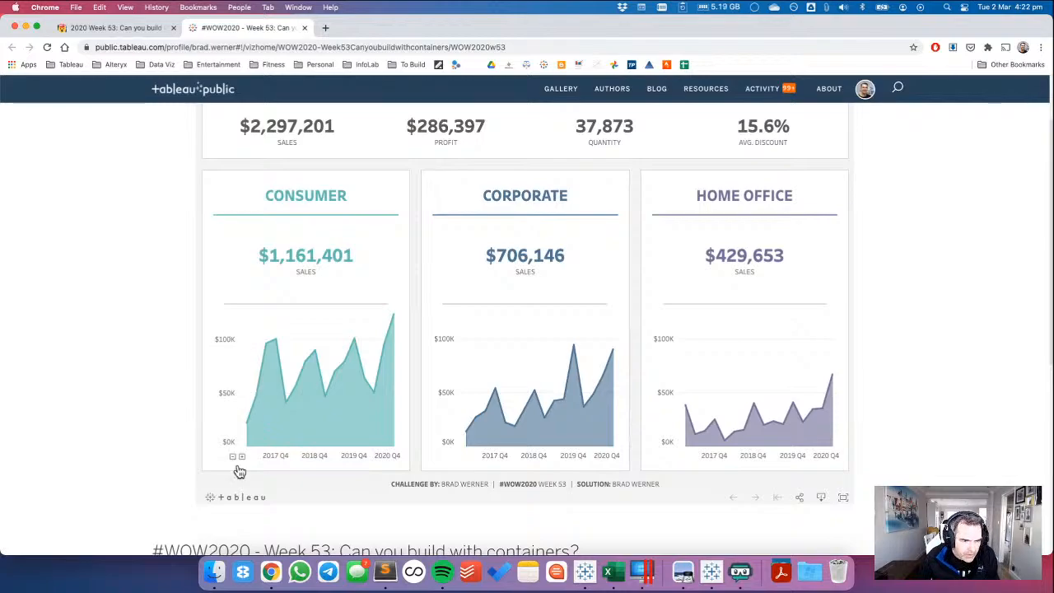
{"action": "key", "text": "super+Tab"}
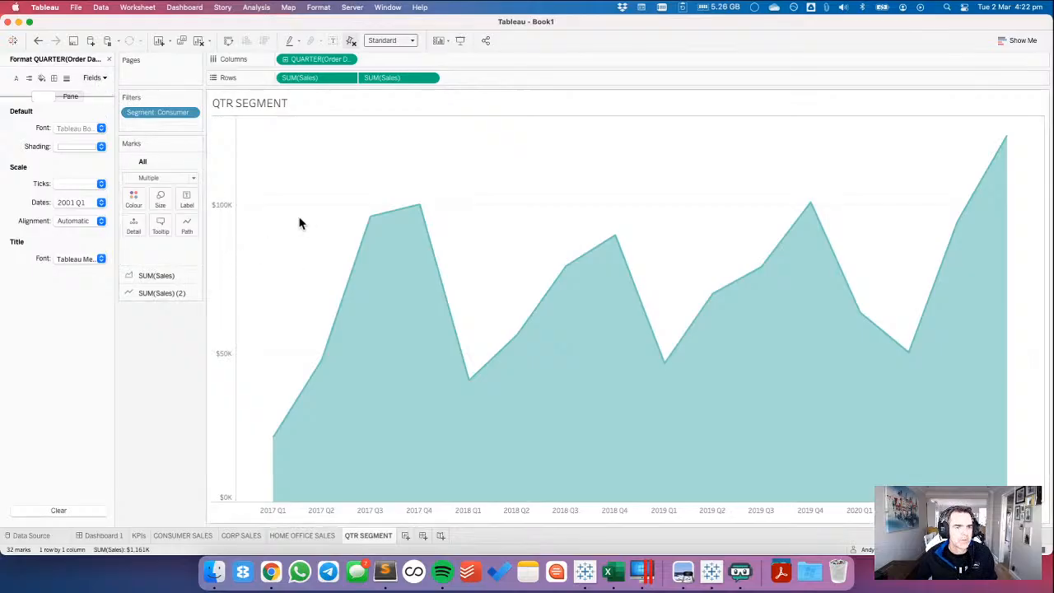
Check the Consumer chart's lines against the Chrome reference, and set the row and column dividers to None in Tableau.
{"action": "left_click", "coordinate": [67, 79]}
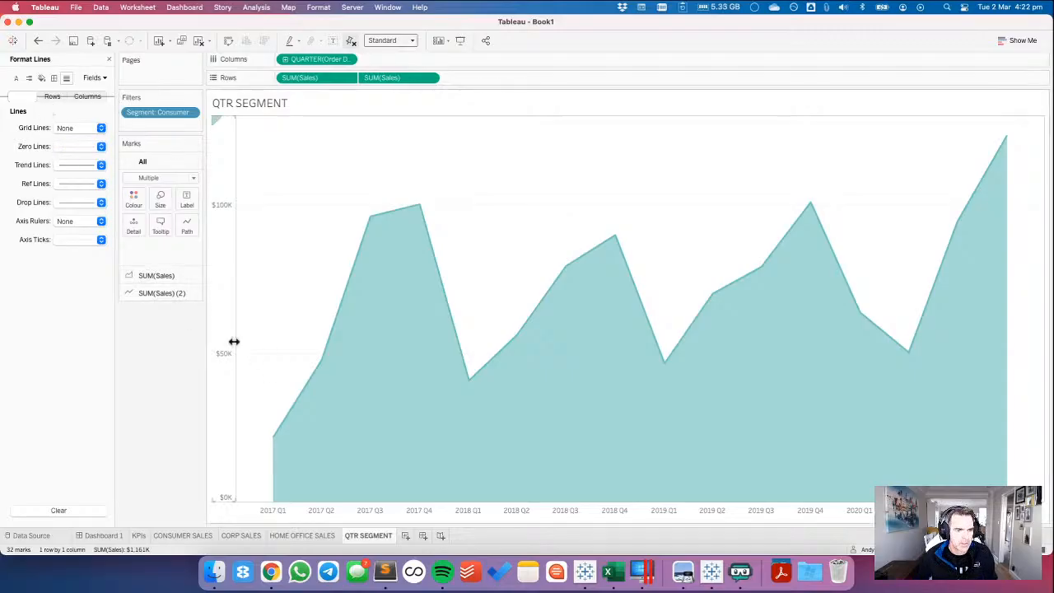
{"action": "key", "text": "ctrl+Right"}
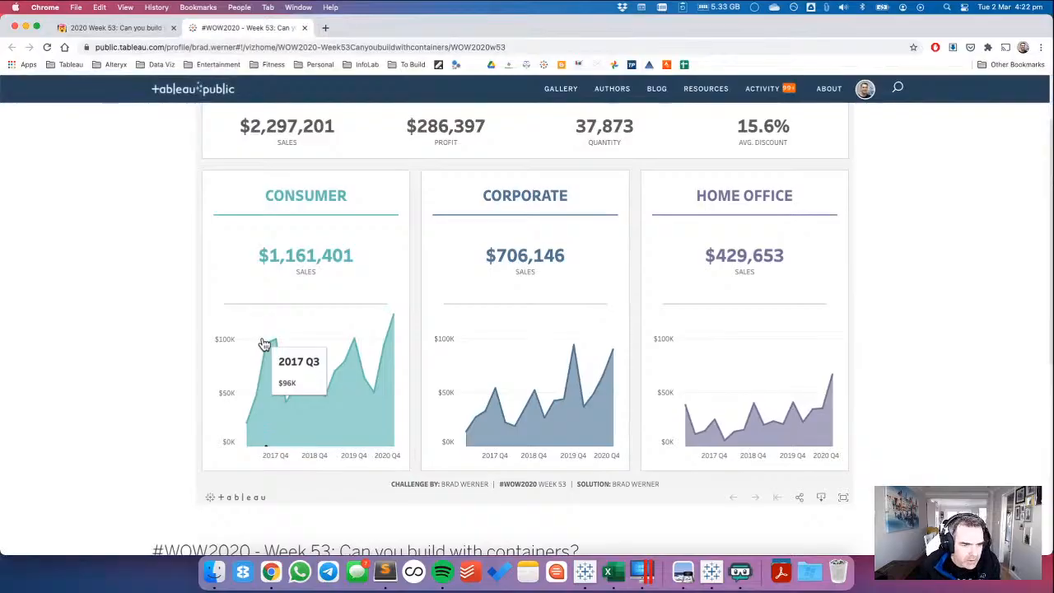
{"action": "key", "text": "ctrl+Left"}
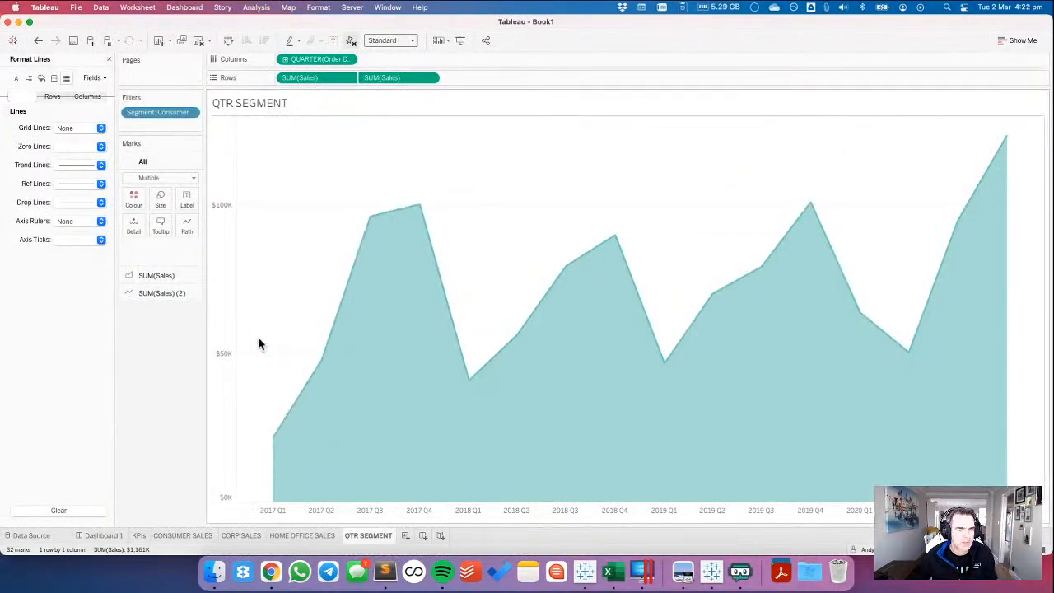
{"action": "left_click", "coordinate": [53, 77]}
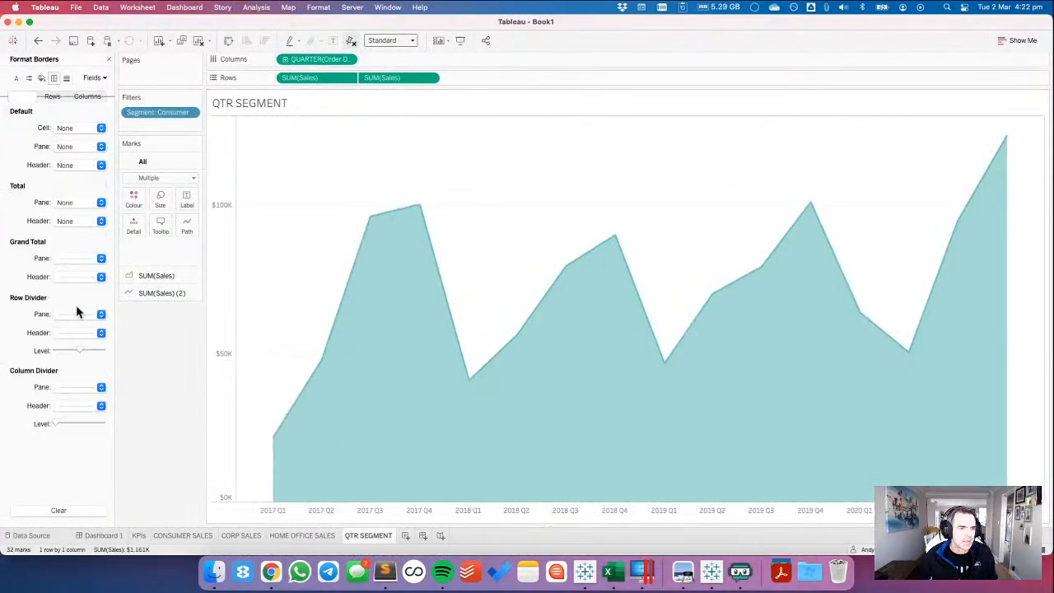
{"action": "left_click", "coordinate": [70, 312]}
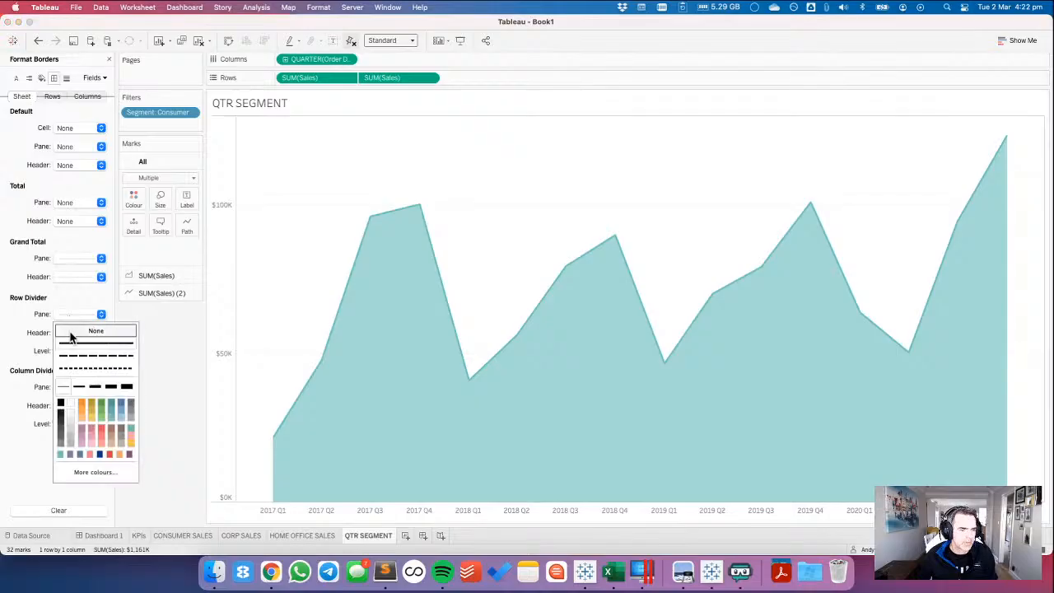
{"action": "left_click", "coordinate": [71, 333]}
{"action": "left_click", "coordinate": [66, 220]}
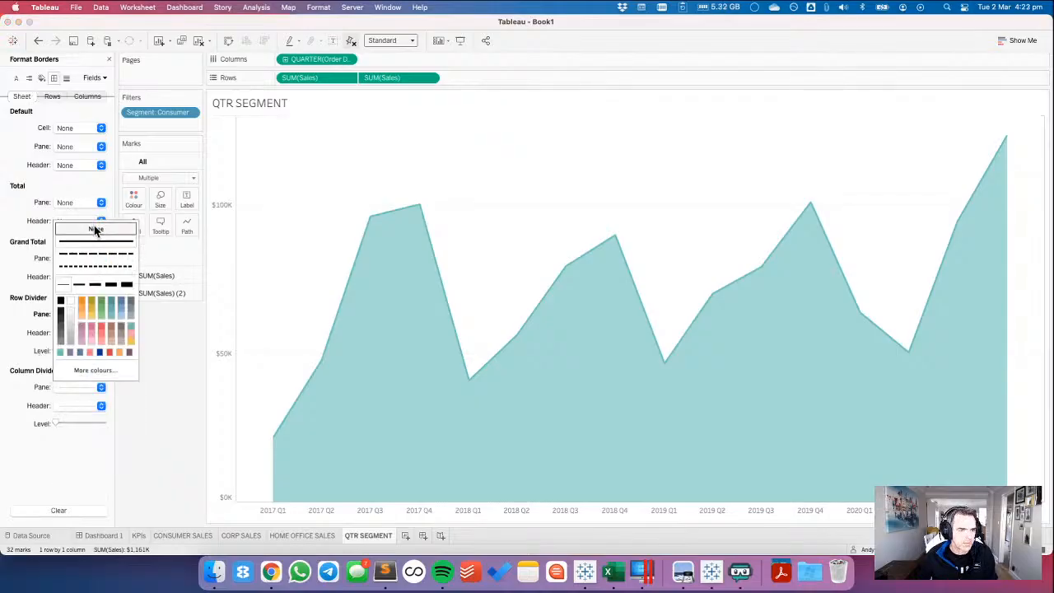
{"action": "left_click", "coordinate": [301, 266]}
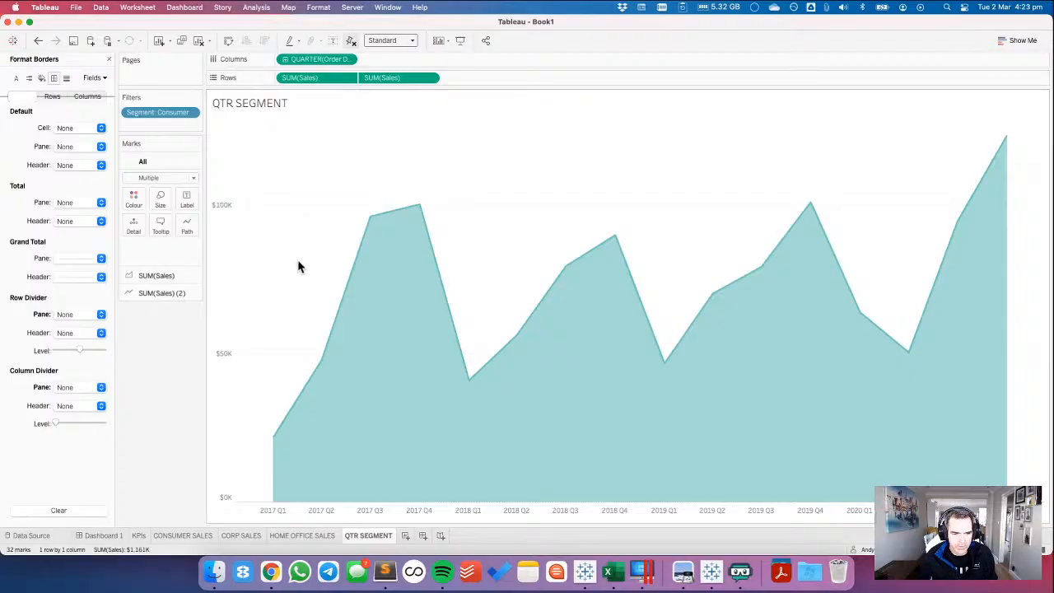
Set the chart's zero lines to None, compare it with the Chrome reference, and return to Tableau.
{"action": "left_click", "coordinate": [66, 77]}
{"action": "left_click", "coordinate": [61, 145]}
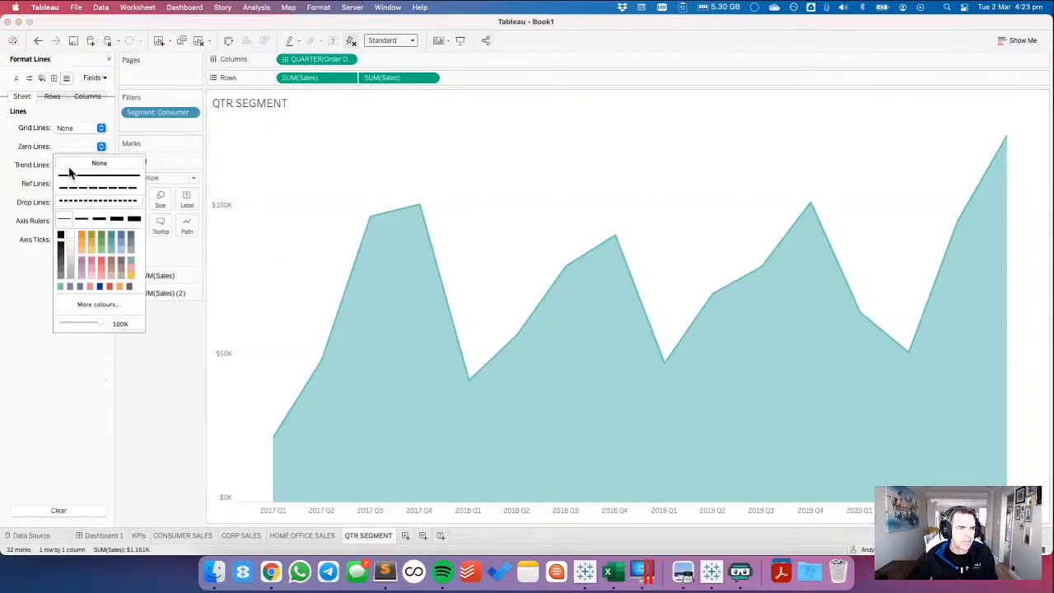
{"action": "left_click", "coordinate": [73, 164]}
{"action": "left_click", "coordinate": [268, 265]}
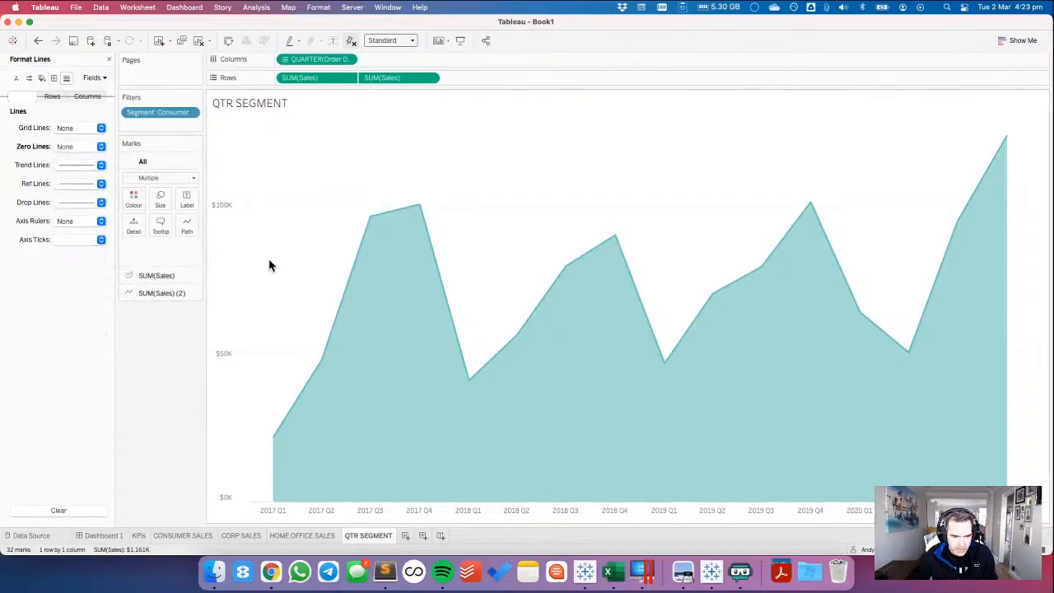
{"action": "key", "text": "super+Tab"}
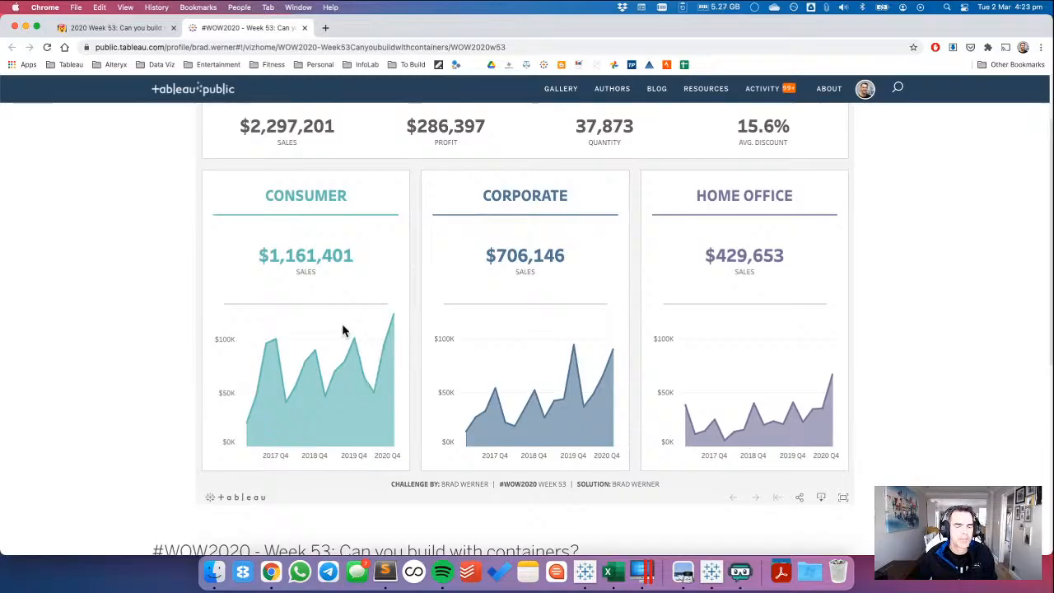
{"action": "key", "text": "ctrl+Left"}
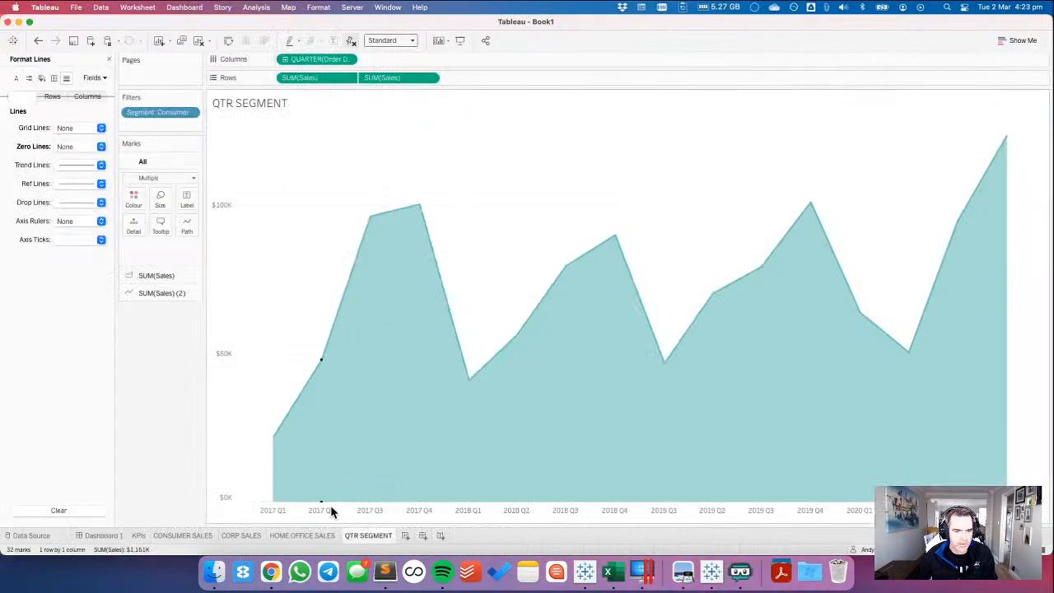
Duplicate the QTR SEGMENT worksheet.
{"action": "right_click", "coordinate": [364, 536]}
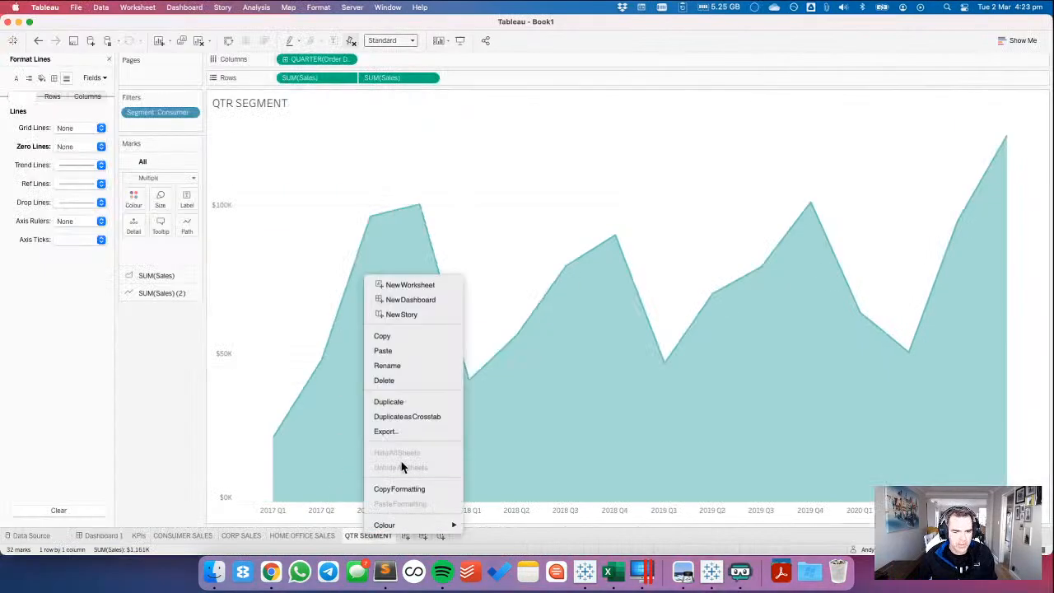
{"action": "left_click", "coordinate": [390, 401]}
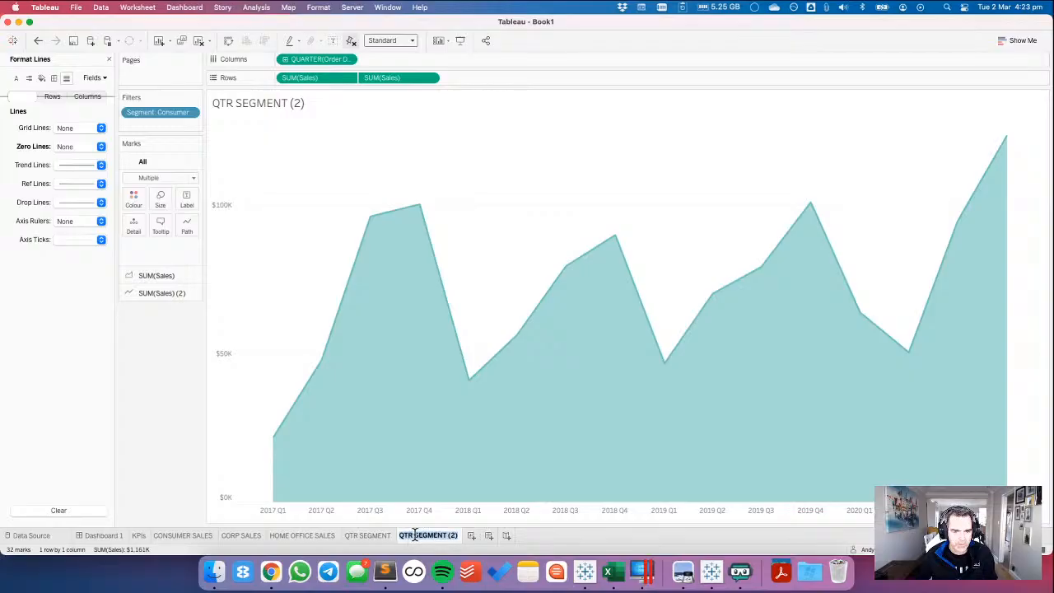
{"action": "left_click", "coordinate": [415, 535]}
Rename the original QTR SEGMENT worksheet as CONSUMER QTR.
{"action": "left_click", "coordinate": [375, 535]}
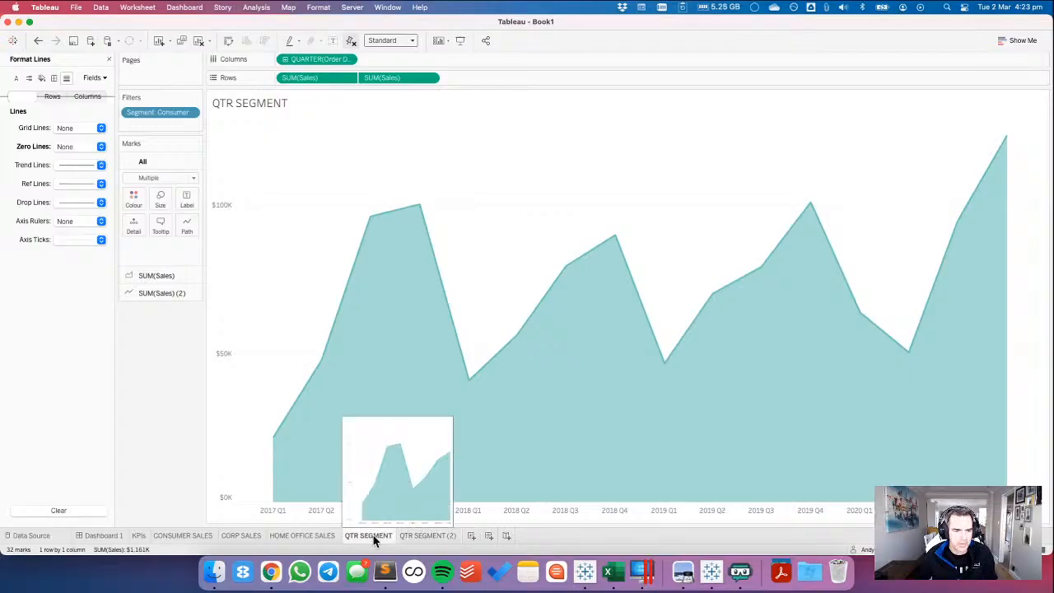
{"action": "double_click", "coordinate": [373, 535]}
{"action": "left_click", "coordinate": [373, 535]}
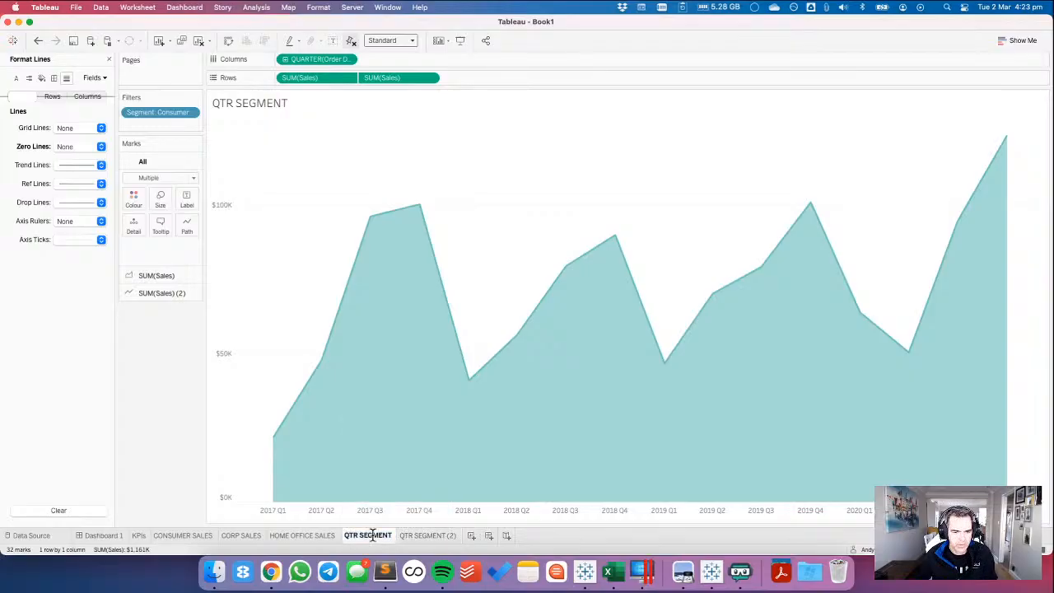
{"action": "double_click", "coordinate": [373, 535]}
{"action": "triple_click", "coordinate": [373, 535]}
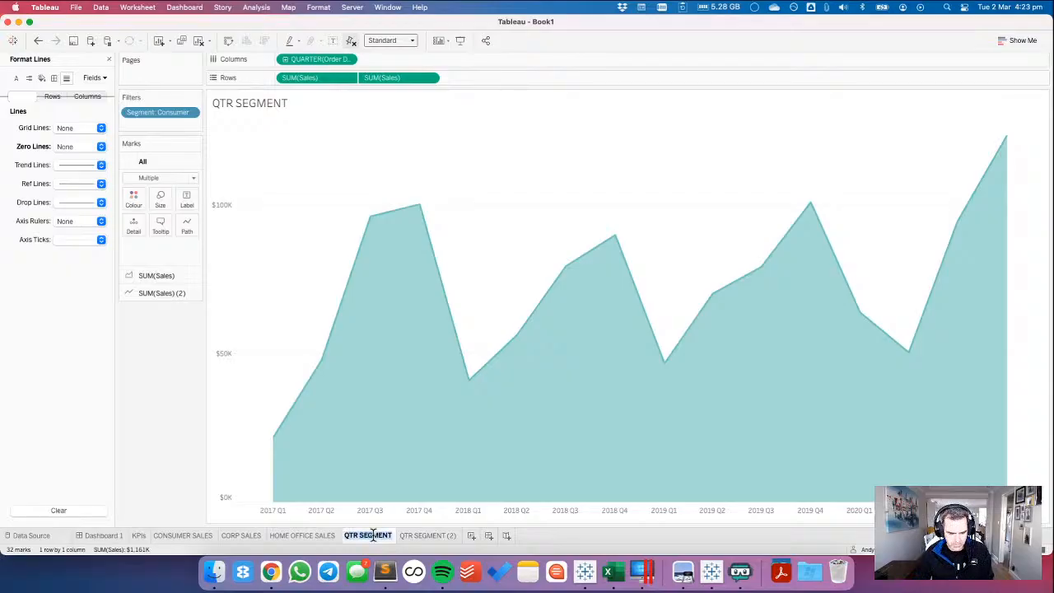
{"action": "type", "text": "CONSUMER"}
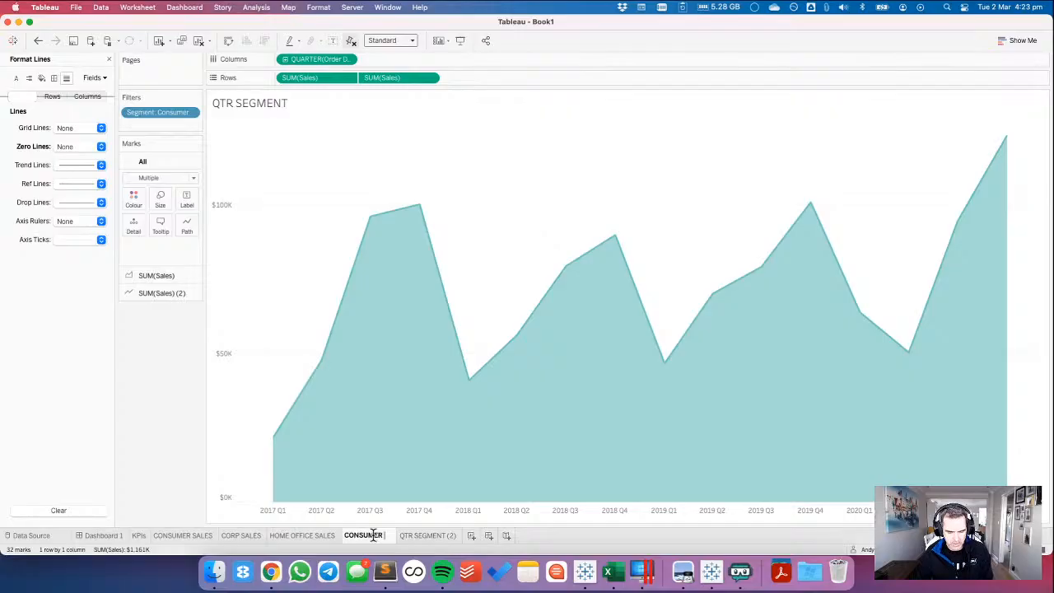
{"action": "type", "text": " QTR"}
{"action": "key", "text": "Return"}
On the duplicated QTR SEGMENT (2) sheet, change the Segment filter from Consumer to Corporate only.
{"action": "left_click", "coordinate": [429, 534]}
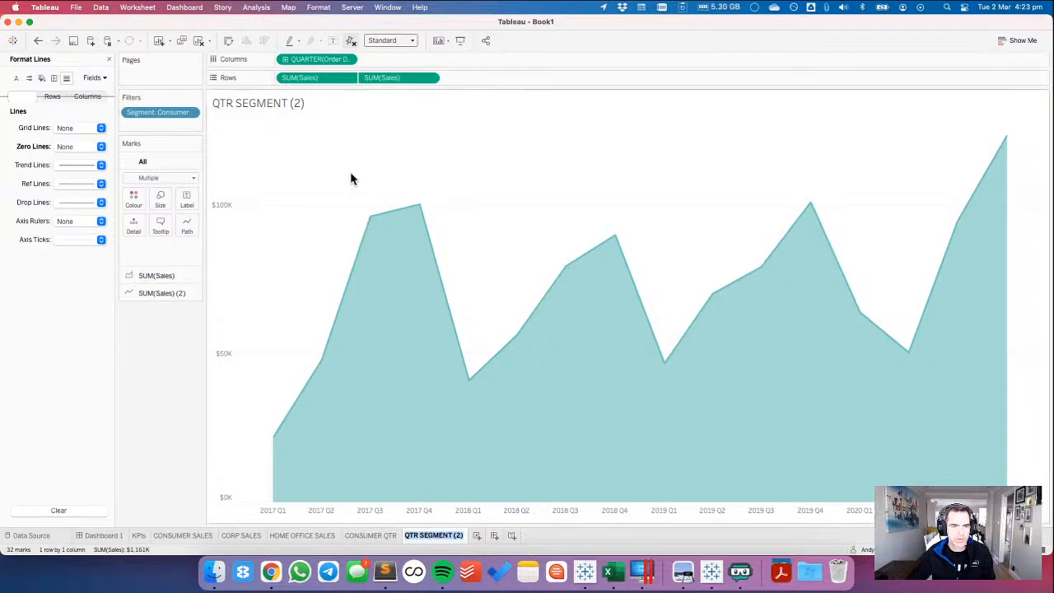
{"action": "left_click", "coordinate": [231, 122]}
{"action": "left_click", "coordinate": [175, 132]}
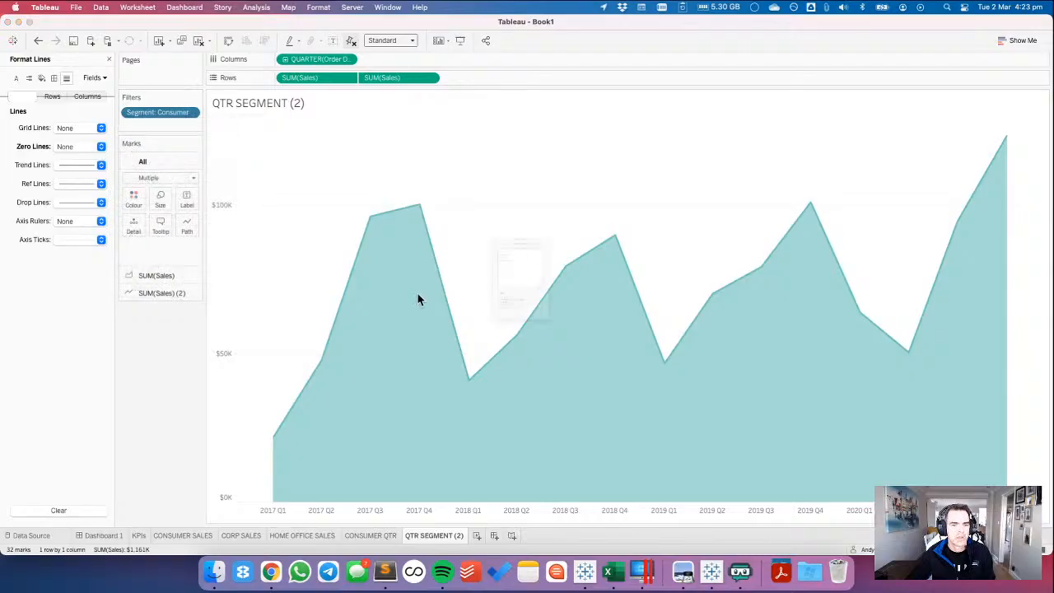
{"action": "left_click", "coordinate": [430, 189]}
{"action": "left_click", "coordinate": [429, 177]}
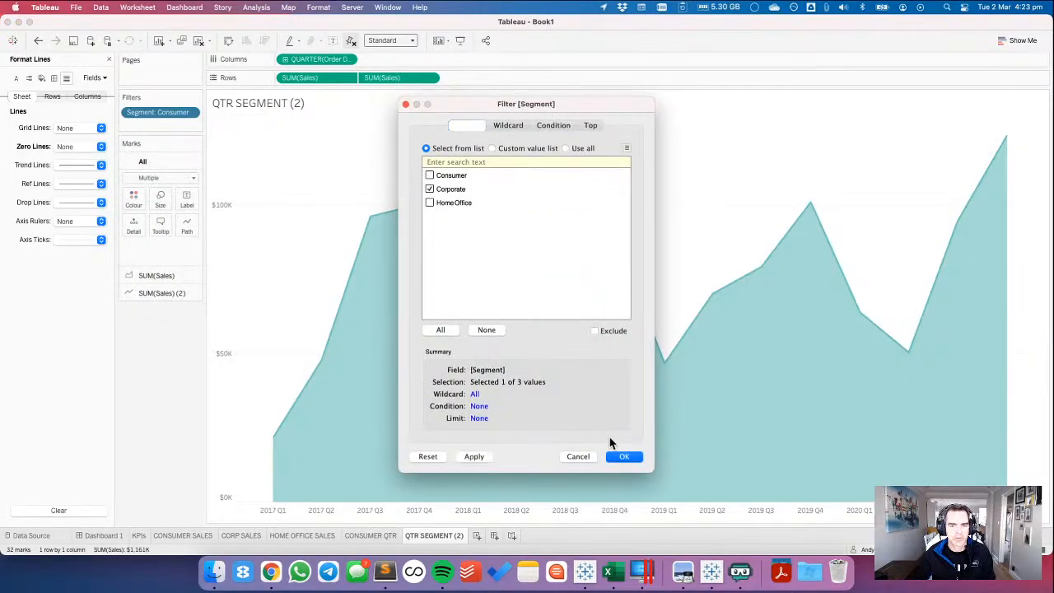
{"action": "left_click", "coordinate": [618, 457]}
Recolour all marks of the Corporate quarterly chart with the blue custom colour, and rename its sheet as CORP QTR.
{"action": "left_click", "coordinate": [133, 199]}
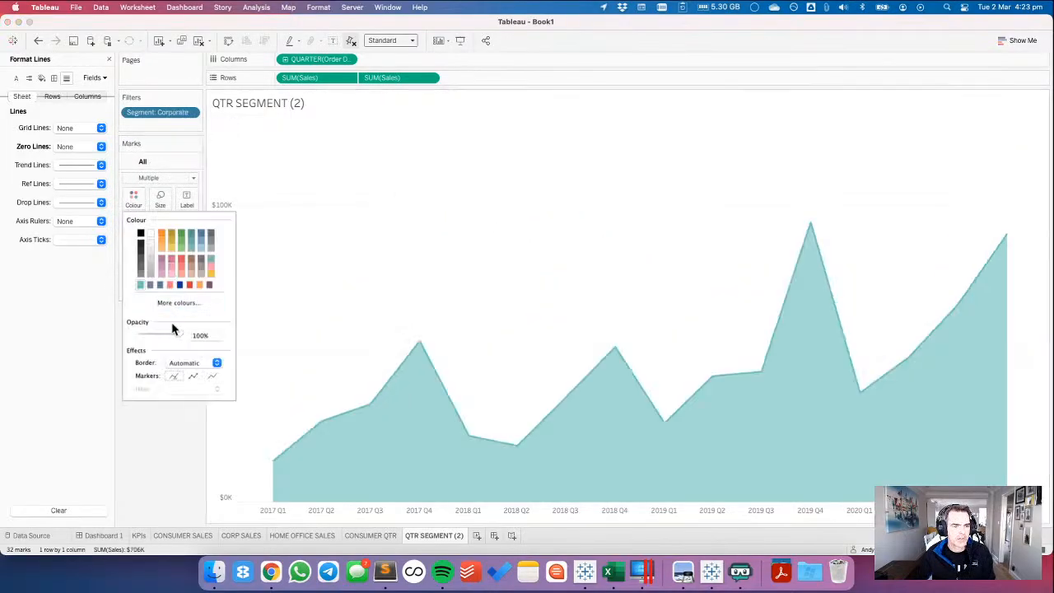
{"action": "left_click", "coordinate": [161, 285]}
{"action": "left_click", "coordinate": [327, 295]}
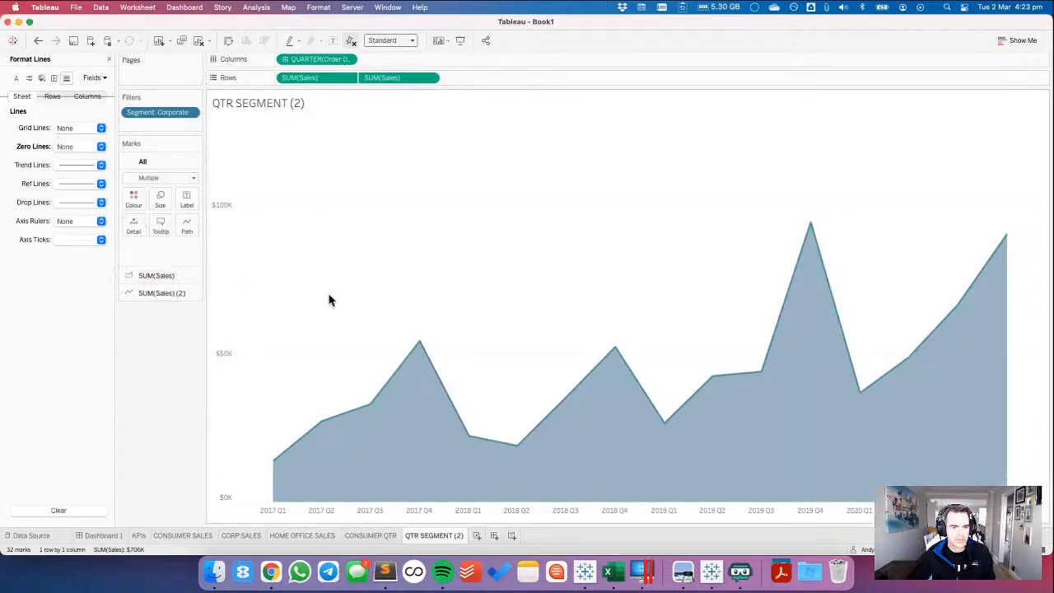
{"action": "double_click", "coordinate": [429, 537]}
{"action": "type", "text": "CORP QTR"}
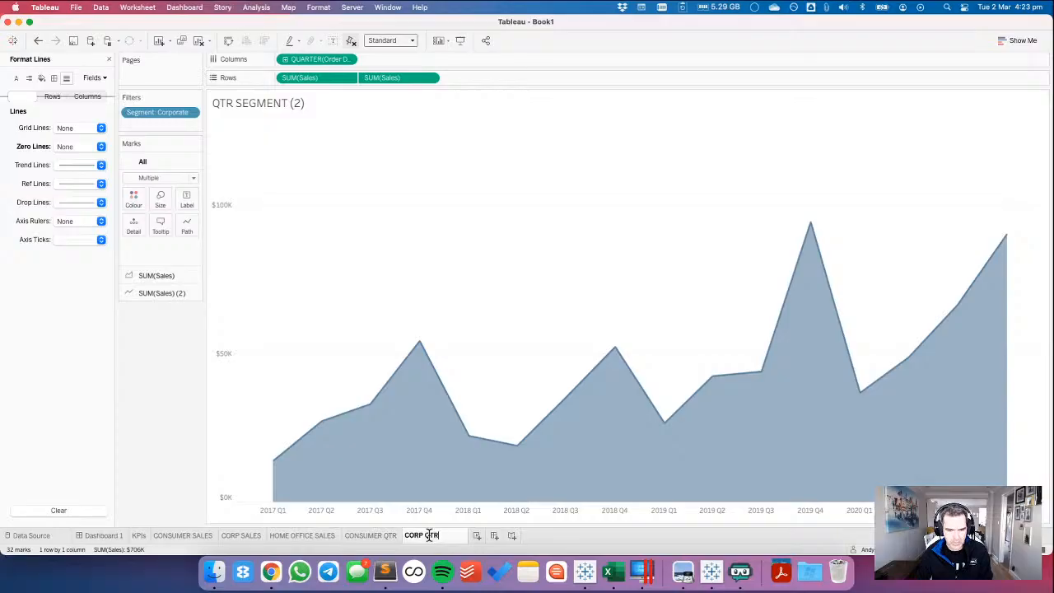
{"action": "key", "text": "Return"}
Duplicate the CORP QTR worksheet and name the copy HOME OFFICE QTR.
{"action": "right_click", "coordinate": [431, 535]}
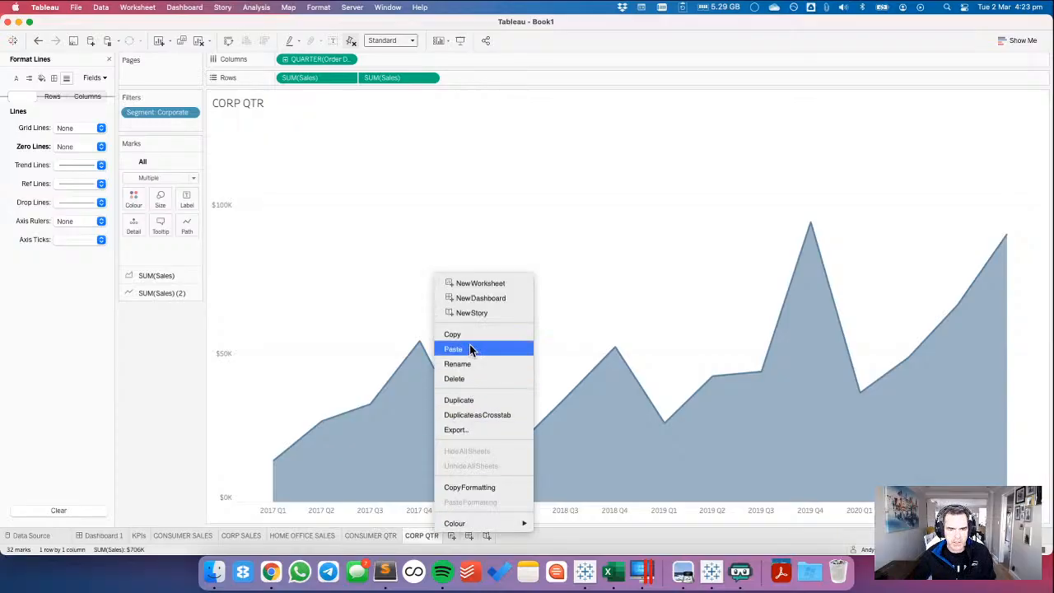
{"action": "left_click", "coordinate": [461, 400]}
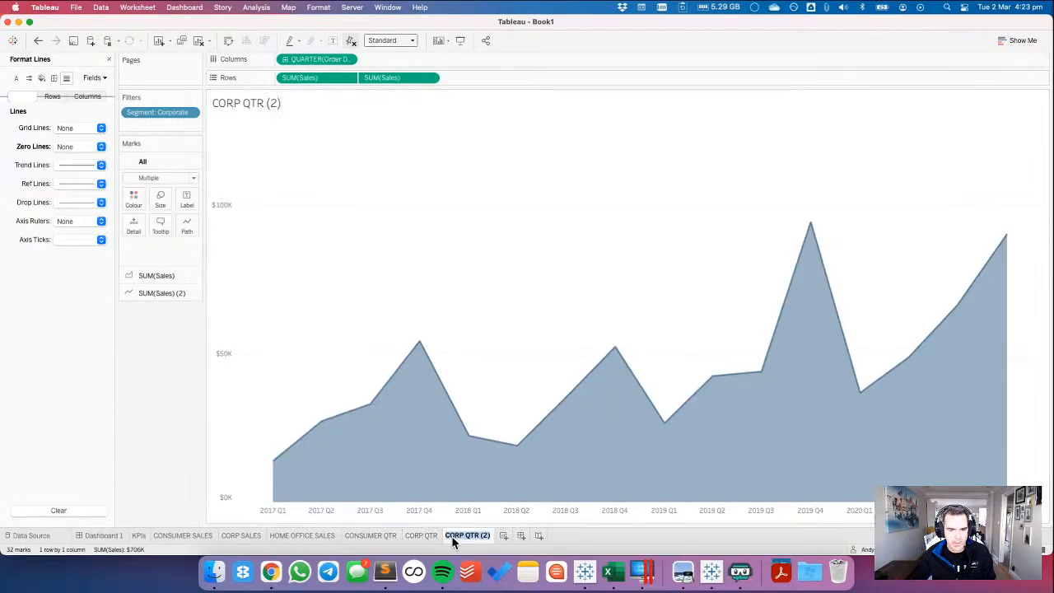
{"action": "type", "text": "HOME OFFIC"}
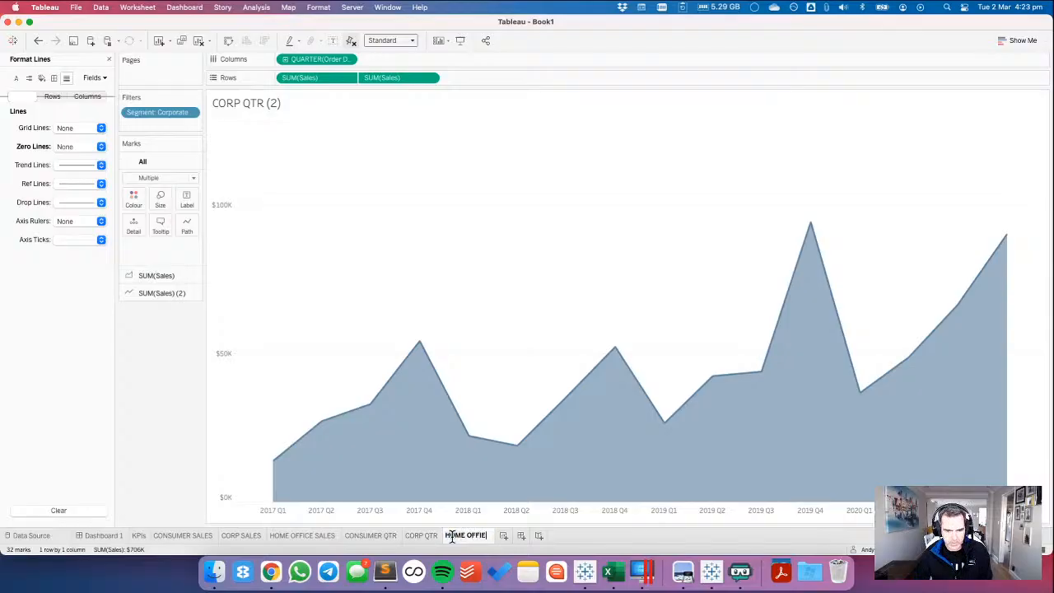
{"action": "type", "text": "E QTR"}
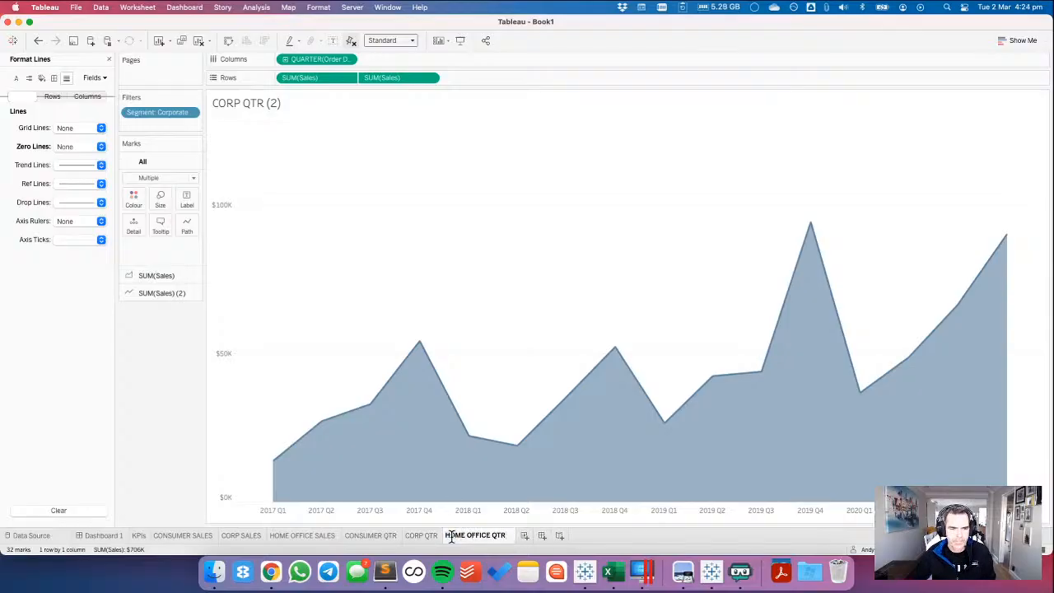
Recolour all marks of the HOME OFFICE QTR area chart with the muted purple custom colour.
{"action": "left_click", "coordinate": [134, 200]}
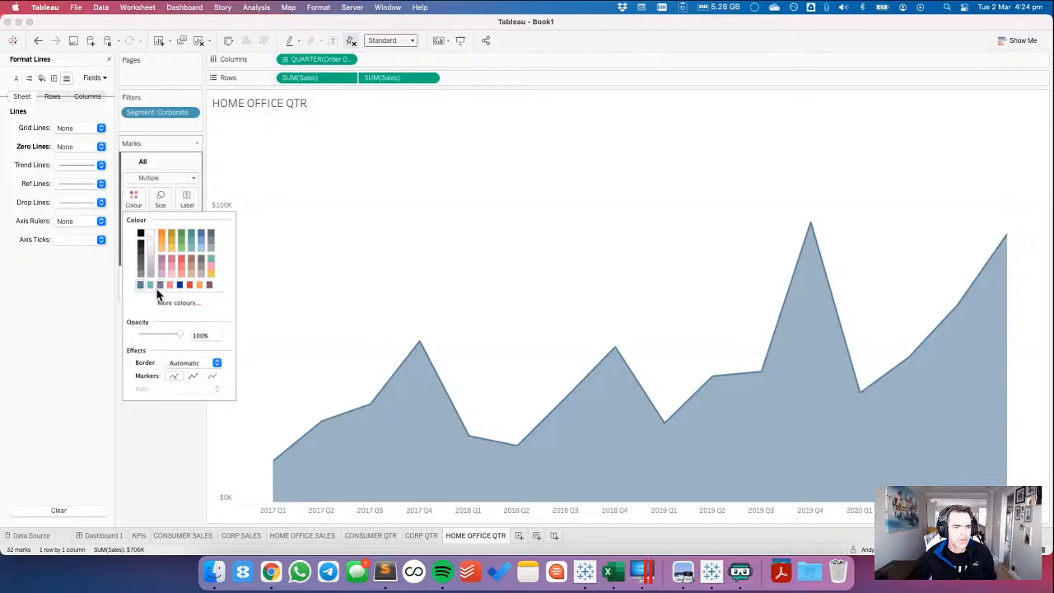
{"action": "left_click", "coordinate": [160, 284]}
{"action": "left_click", "coordinate": [357, 280]}
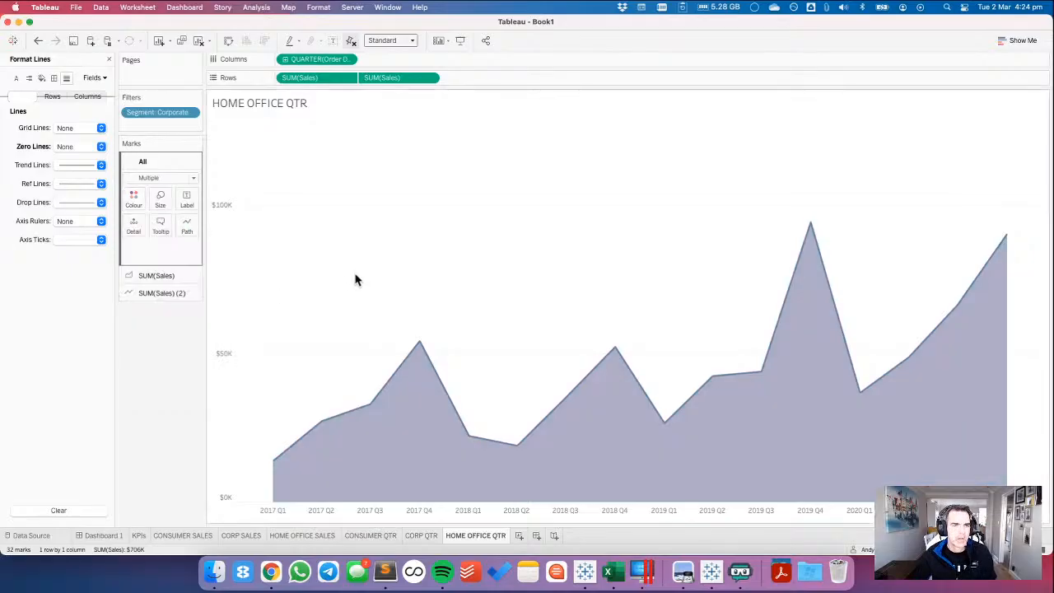
Compare Dashboard 1 with the Chrome reference, and place the CONSUMER SALES sheet below the CONSUMER heading in its container in Tableau.
{"action": "left_click", "coordinate": [104, 534]}
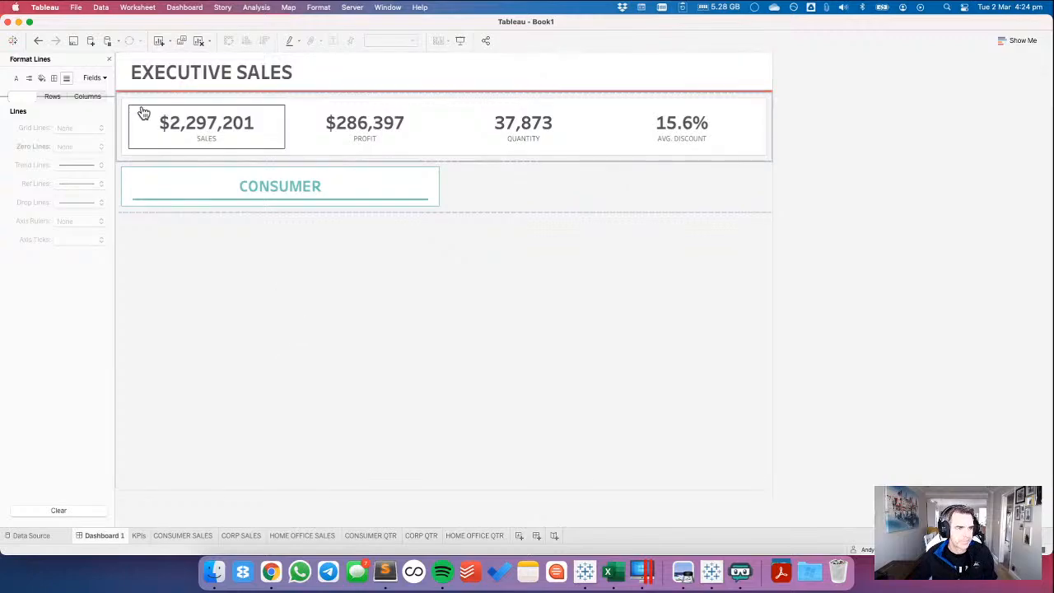
{"action": "left_click", "coordinate": [108, 60]}
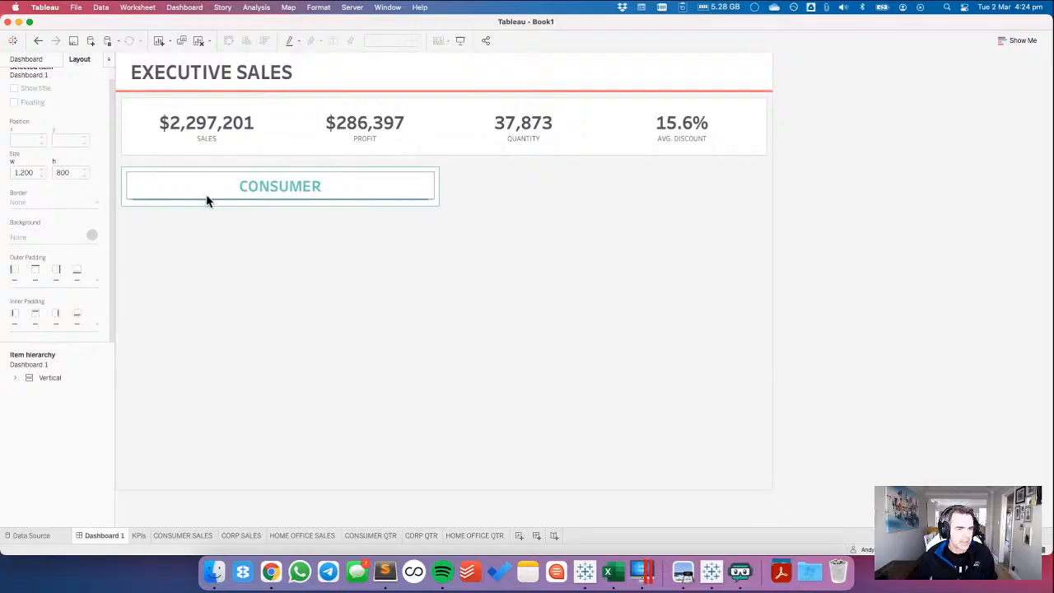
{"action": "key", "text": "super+Tab"}
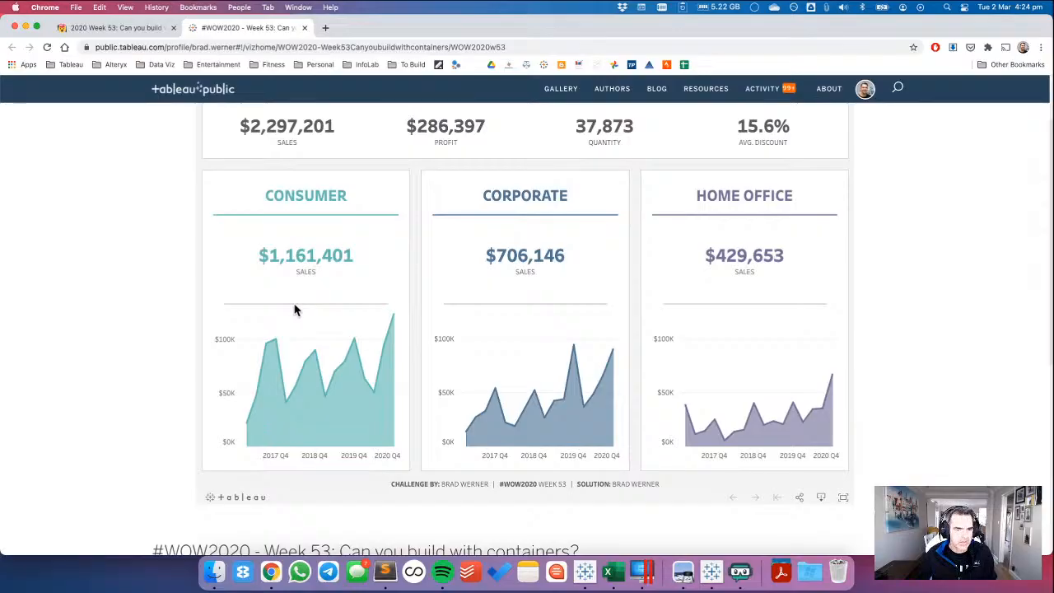
{"action": "key", "text": "super+Tab"}
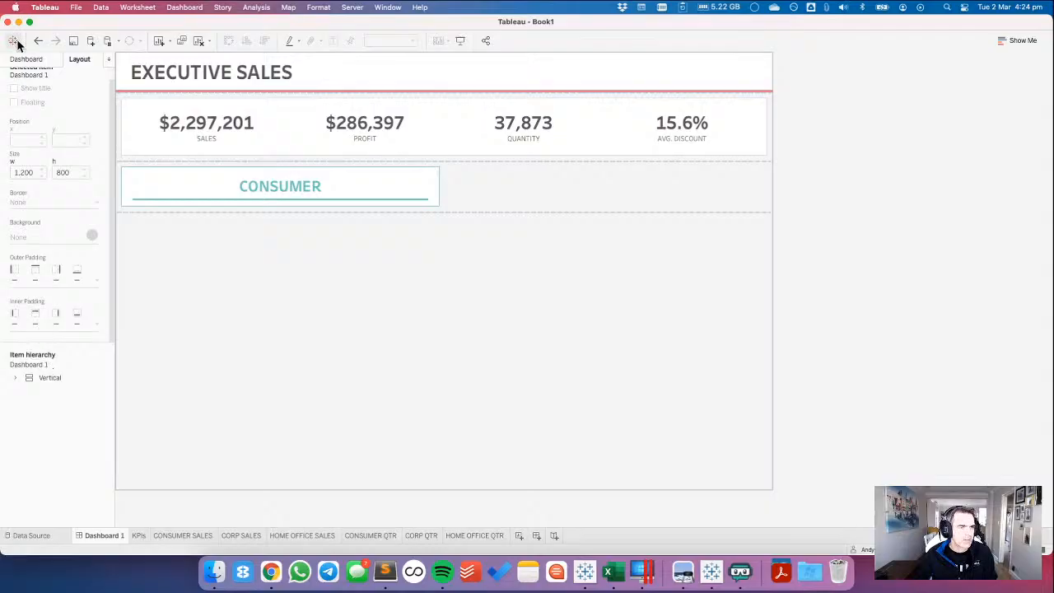
{"action": "left_click", "coordinate": [28, 60]}
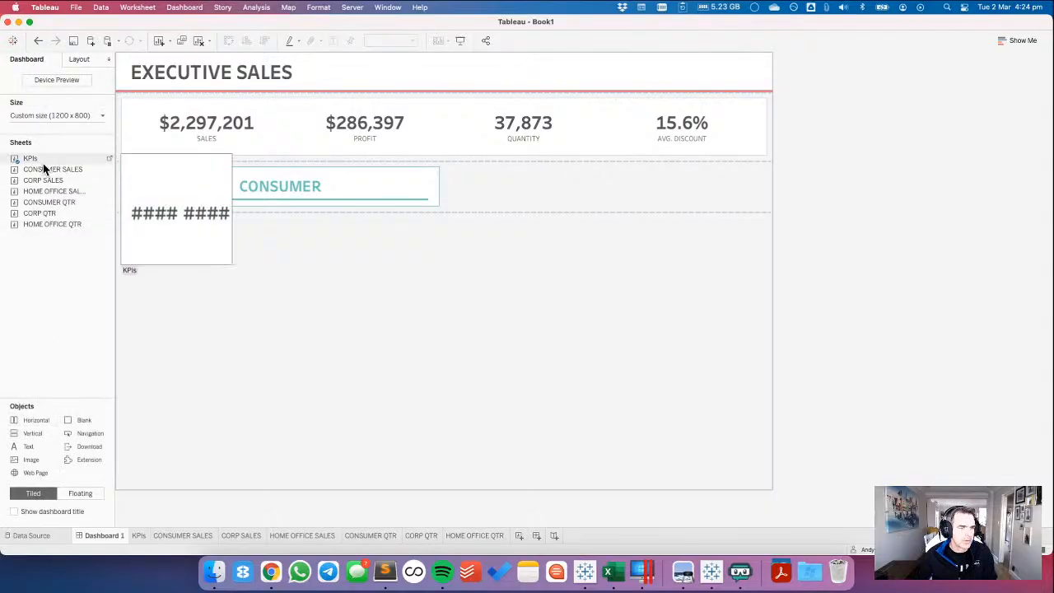
{"action": "left_click_drag", "start_coordinate": [43, 169], "coordinate": [241, 205]}
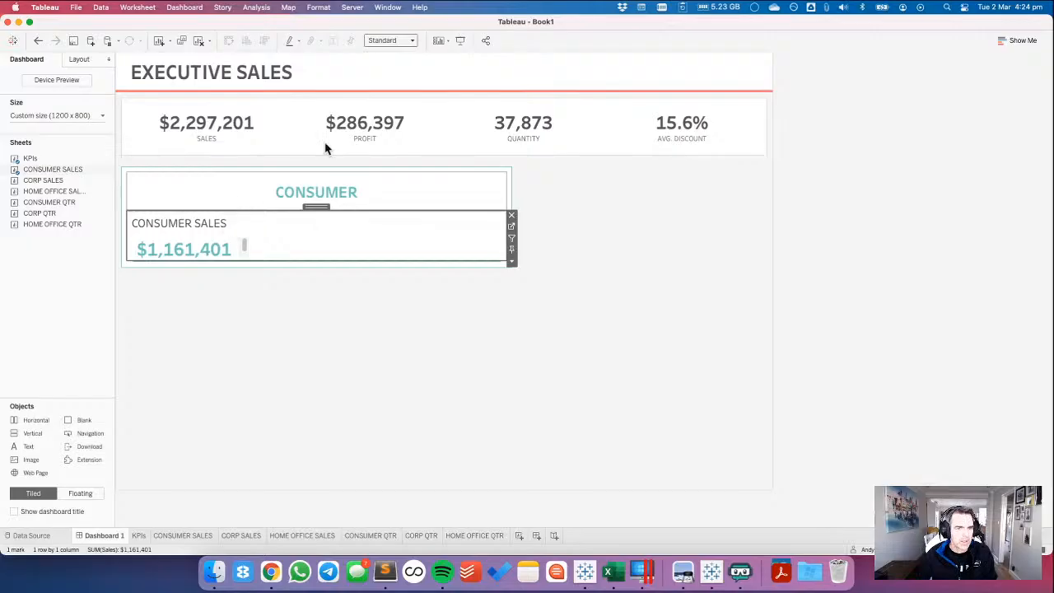
Fit the CONSUMER SALES sheet to Entire View and widen the Consumer container until the sheet is about 443 px wide.
{"action": "left_click", "coordinate": [383, 39]}
{"action": "left_click", "coordinate": [383, 77]}
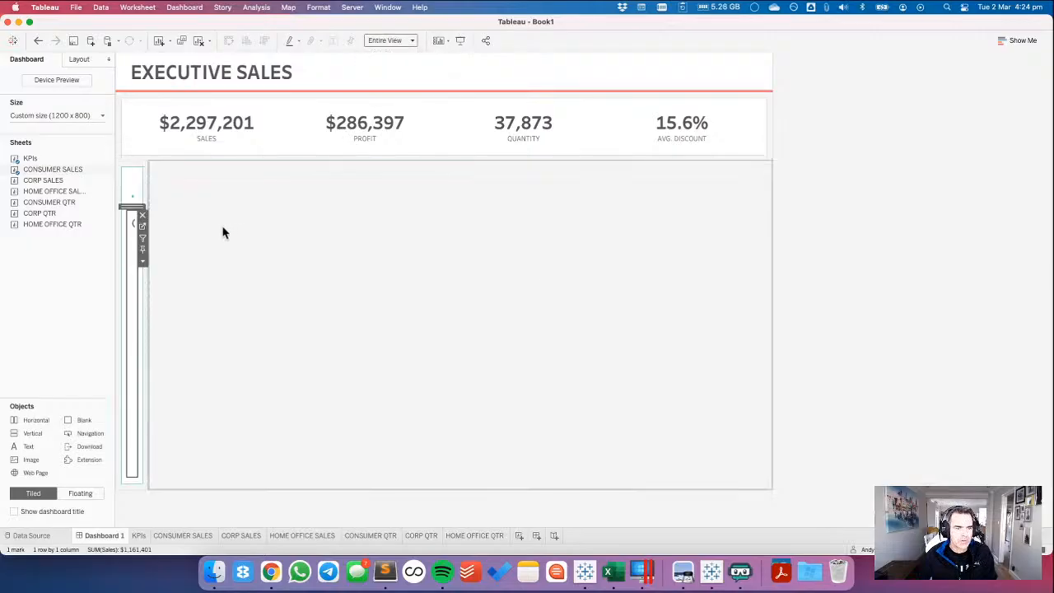
{"action": "right_click", "coordinate": [130, 231]}
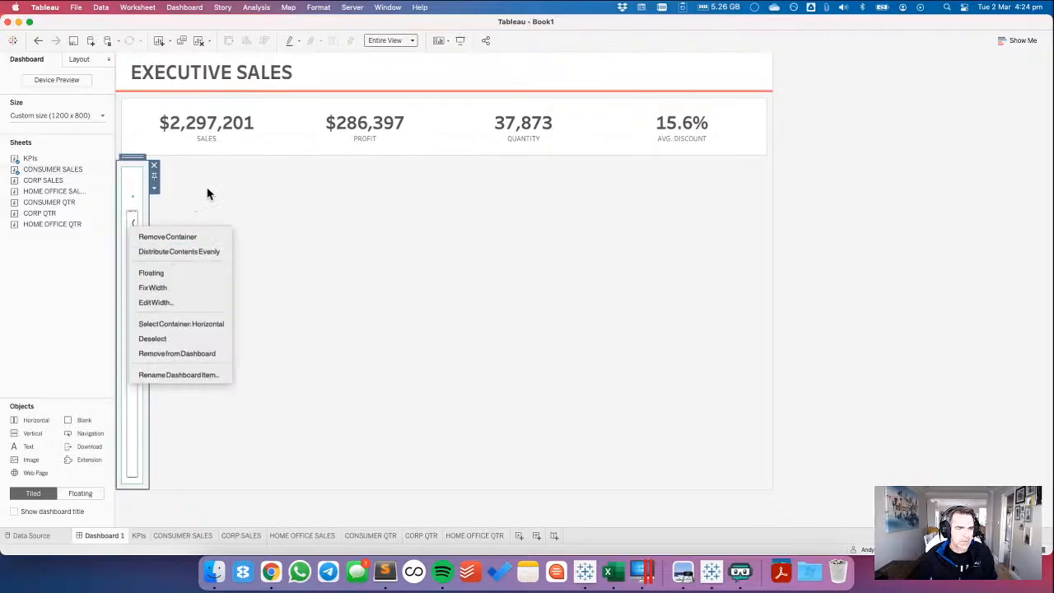
{"action": "left_click", "coordinate": [156, 222]}
{"action": "left_click_drag", "start_coordinate": [146, 220], "coordinate": [378, 223]}
Hide the title of the CONSUMER SALES sheet on the dashboard.
{"action": "left_click", "coordinate": [224, 223]}
{"action": "right_click", "coordinate": [224, 223]}
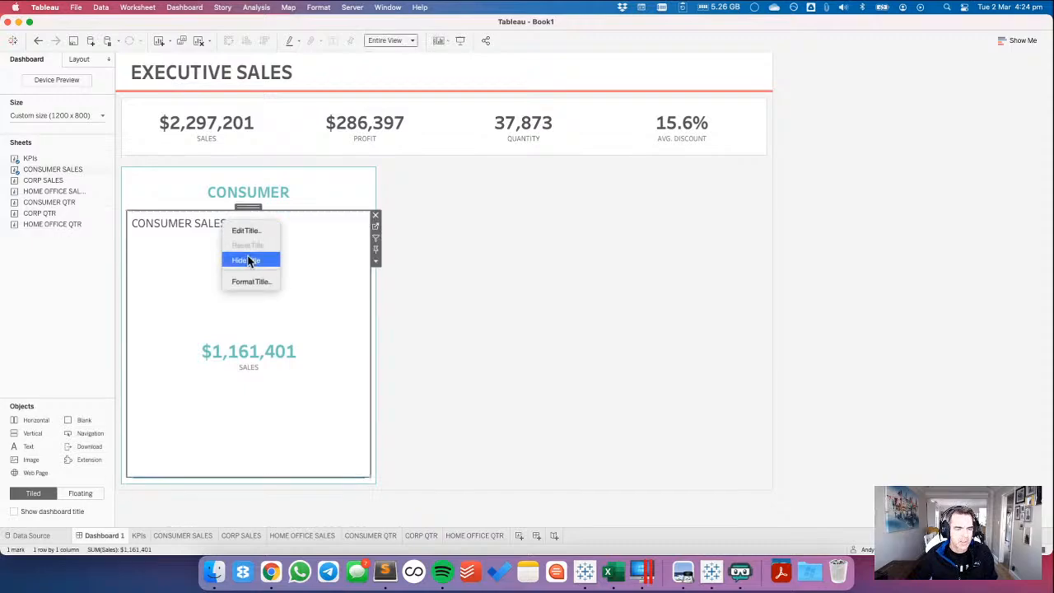
{"action": "left_click", "coordinate": [247, 260]}
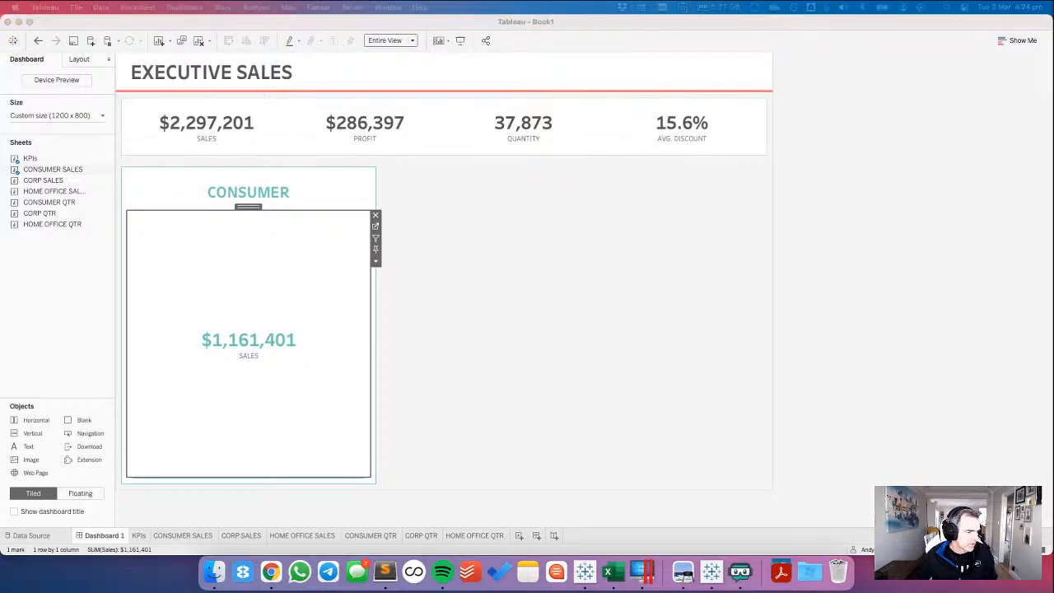
Set the height of the CONSUMER SALES sheet to 258 pixels.
{"action": "left_click", "coordinate": [286, 244]}
{"action": "left_click", "coordinate": [79, 59]}
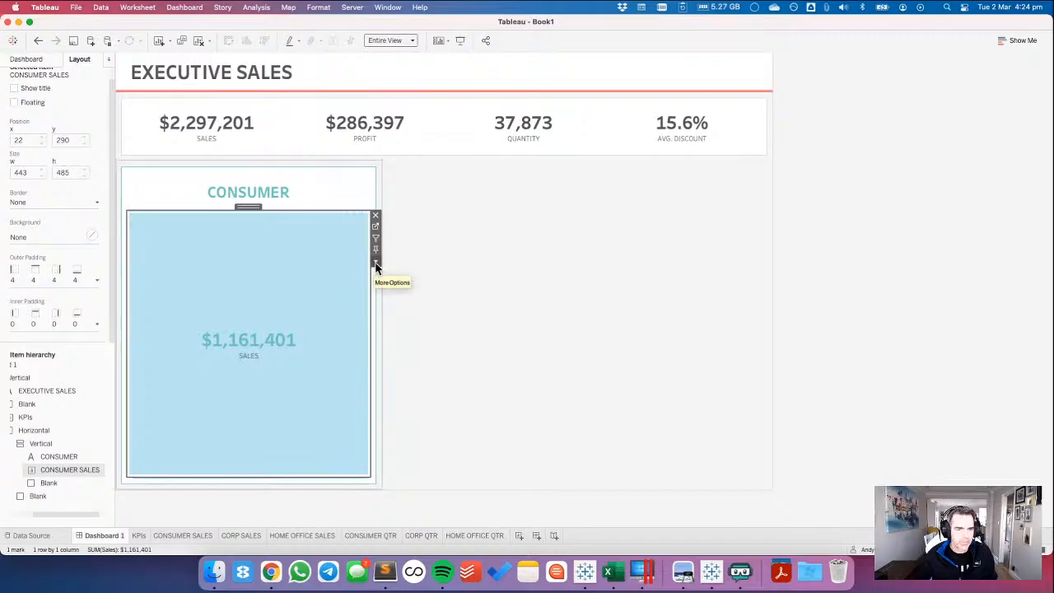
{"action": "left_click", "coordinate": [376, 265]}
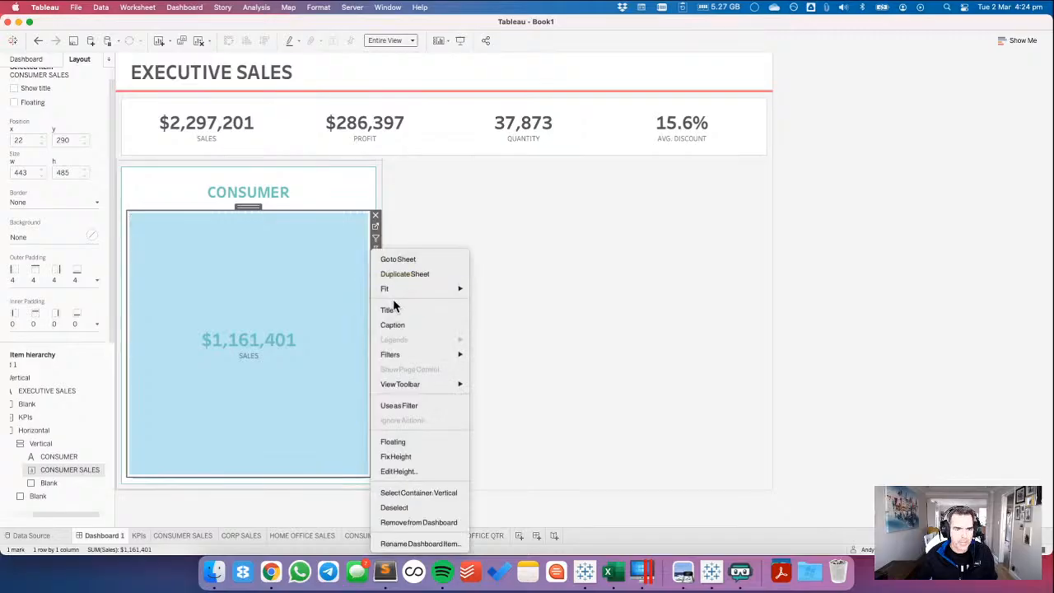
{"action": "left_click", "coordinate": [408, 474]}
{"action": "type", "text": "258"}
{"action": "key", "text": "Return"}
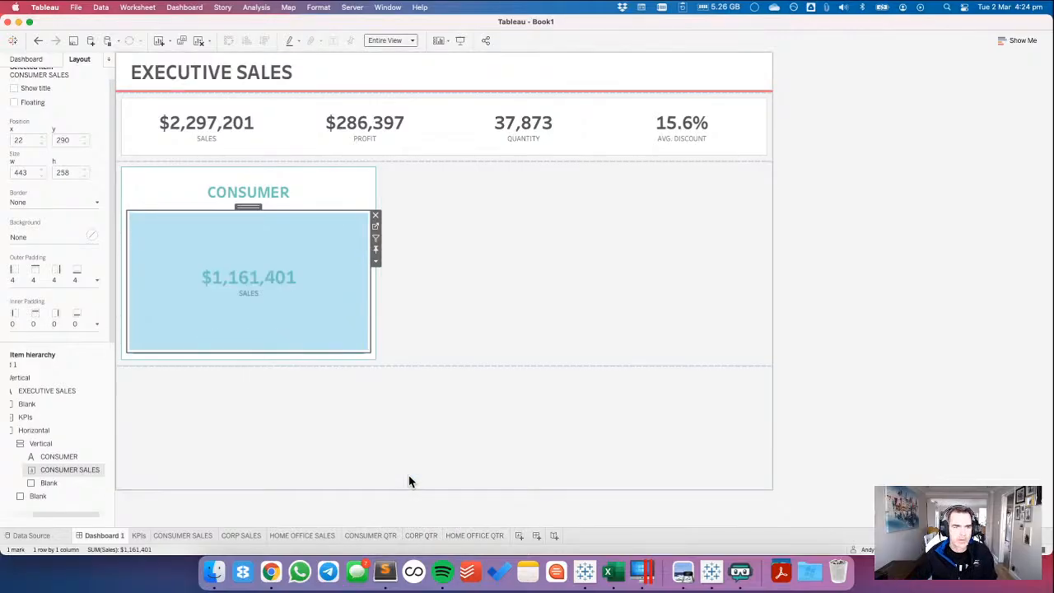
Move the teal divider blank to directly below the CONSUMER heading, above the CONSUMER SALES sheet.
{"action": "left_click", "coordinate": [230, 441]}
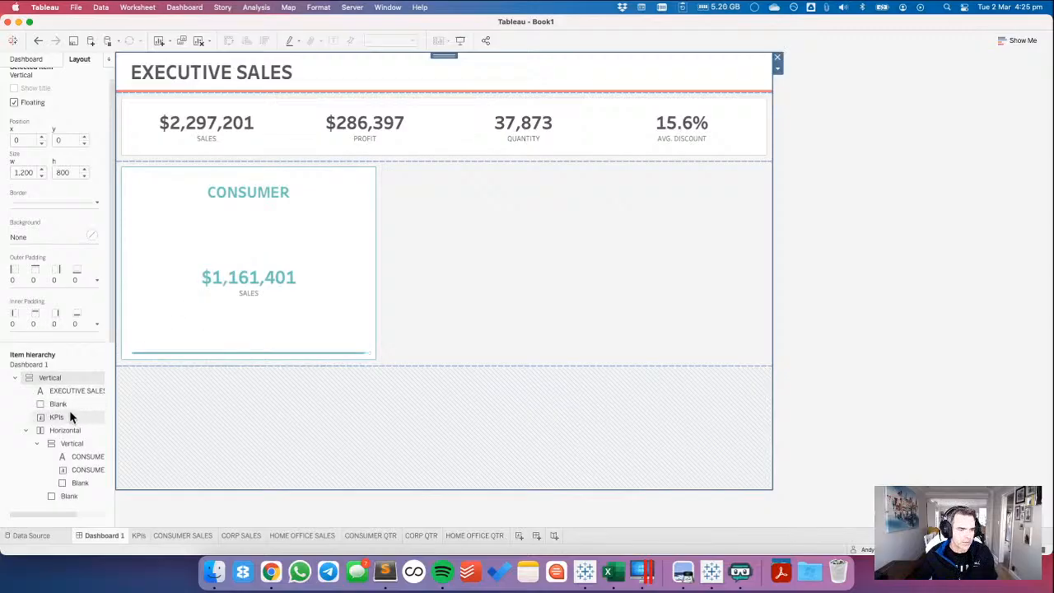
{"action": "left_click", "coordinate": [78, 484]}
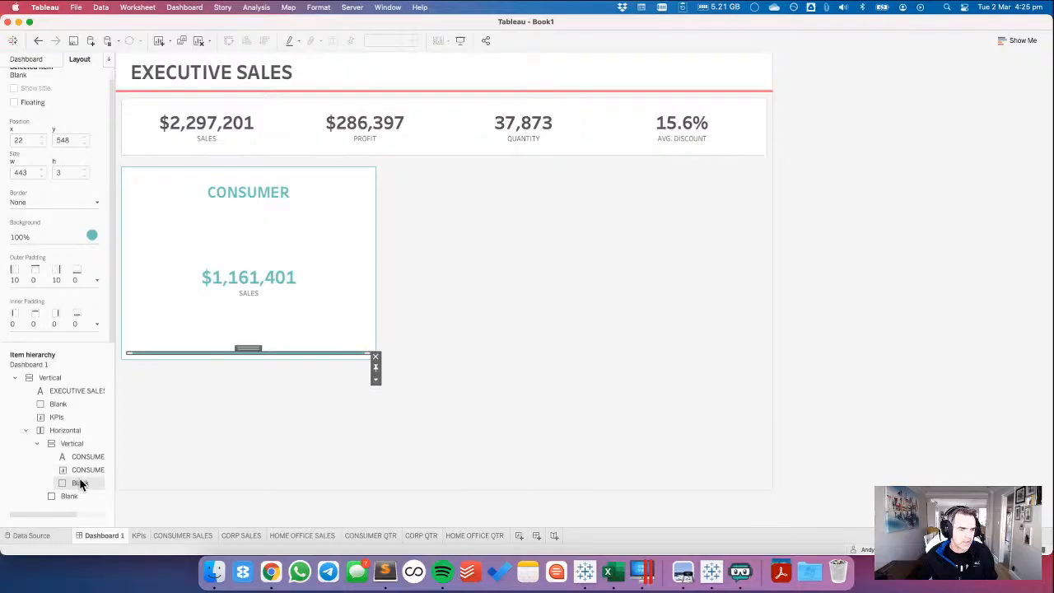
{"action": "left_click", "coordinate": [81, 457]}
{"action": "left_click", "coordinate": [76, 484]}
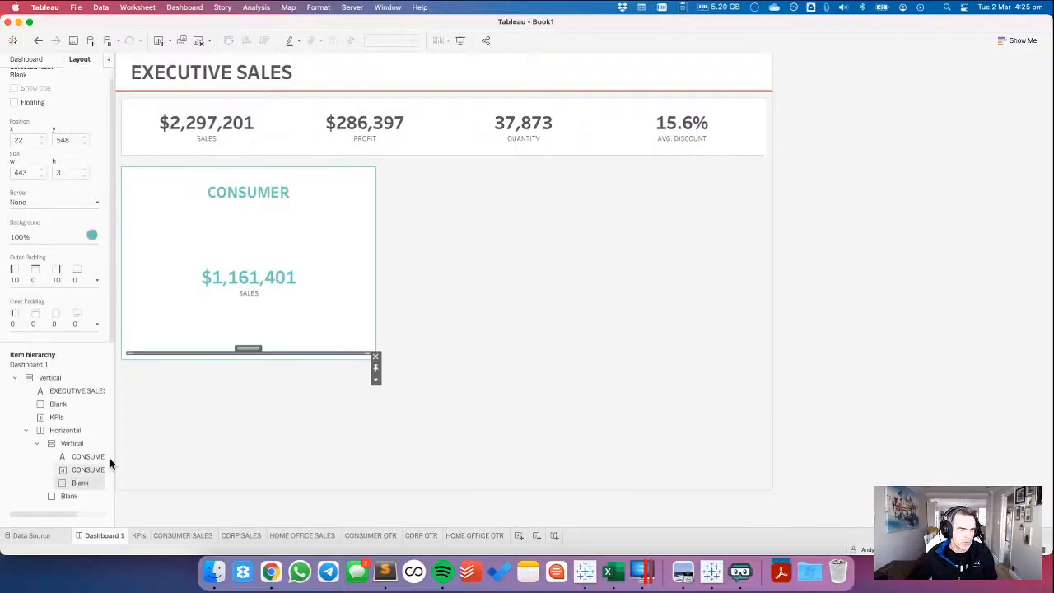
{"action": "left_click_drag", "start_coordinate": [248, 348], "coordinate": [271, 221]}
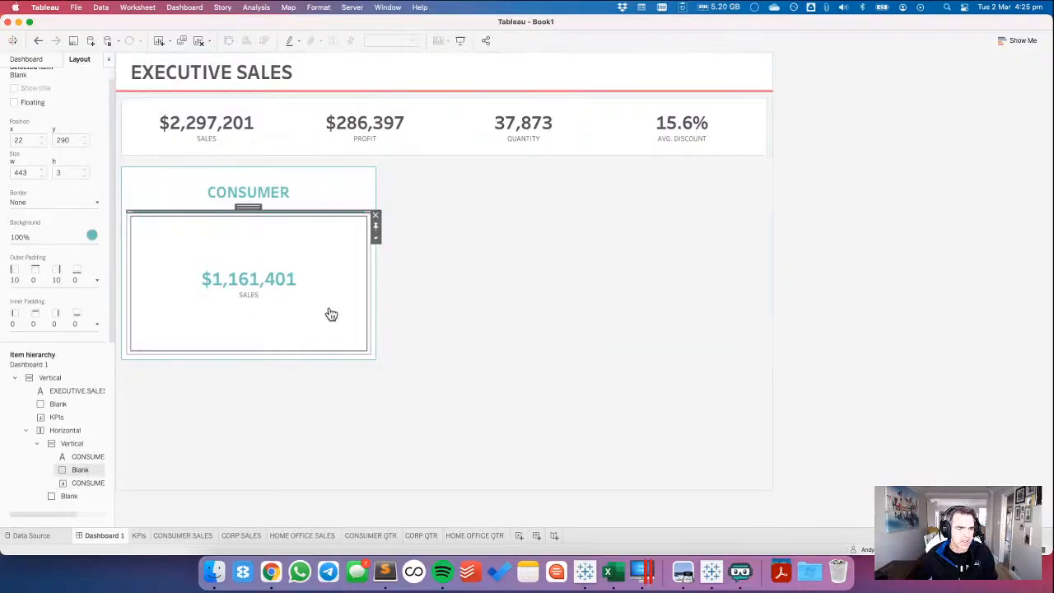
Add a blank object below the CONSUMER SALES sheet, and check the gray divider's requirements on the challenge page in Chrome.
{"action": "left_click", "coordinate": [29, 61]}
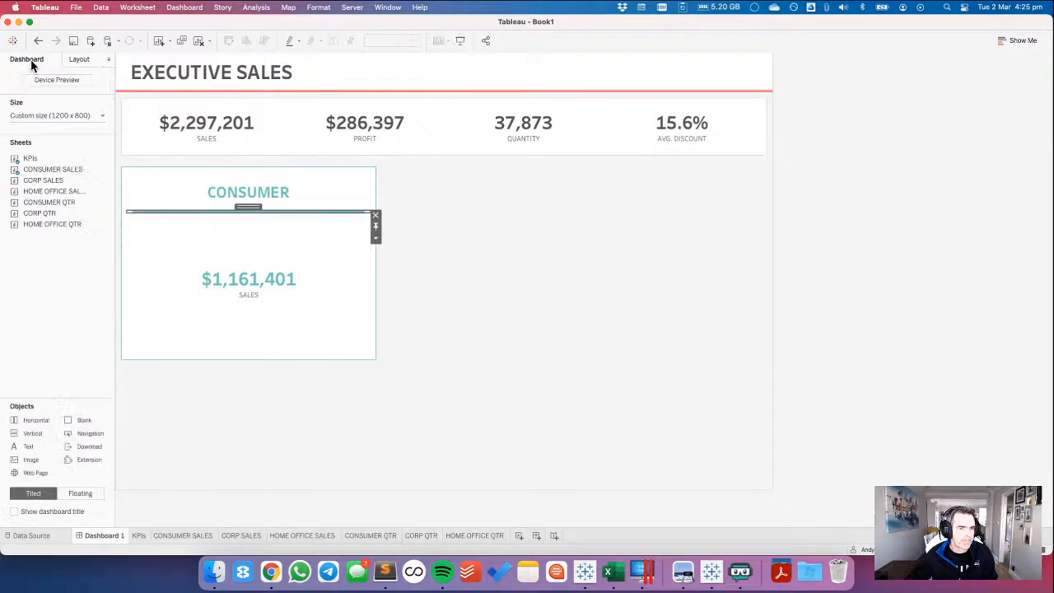
{"action": "left_click_drag", "start_coordinate": [77, 425], "coordinate": [193, 341]}
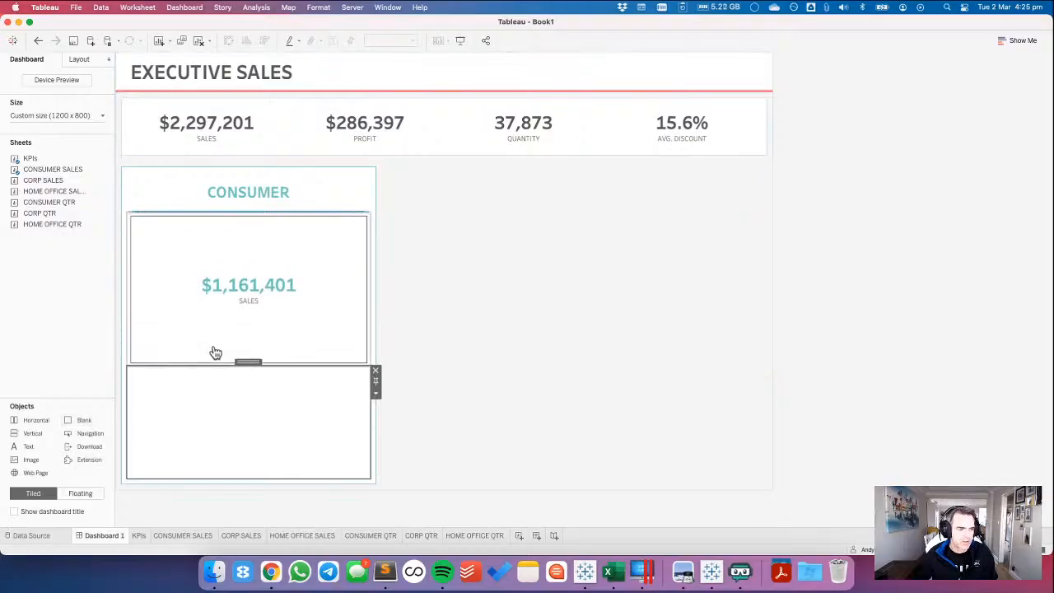
{"action": "left_click", "coordinate": [270, 570]}
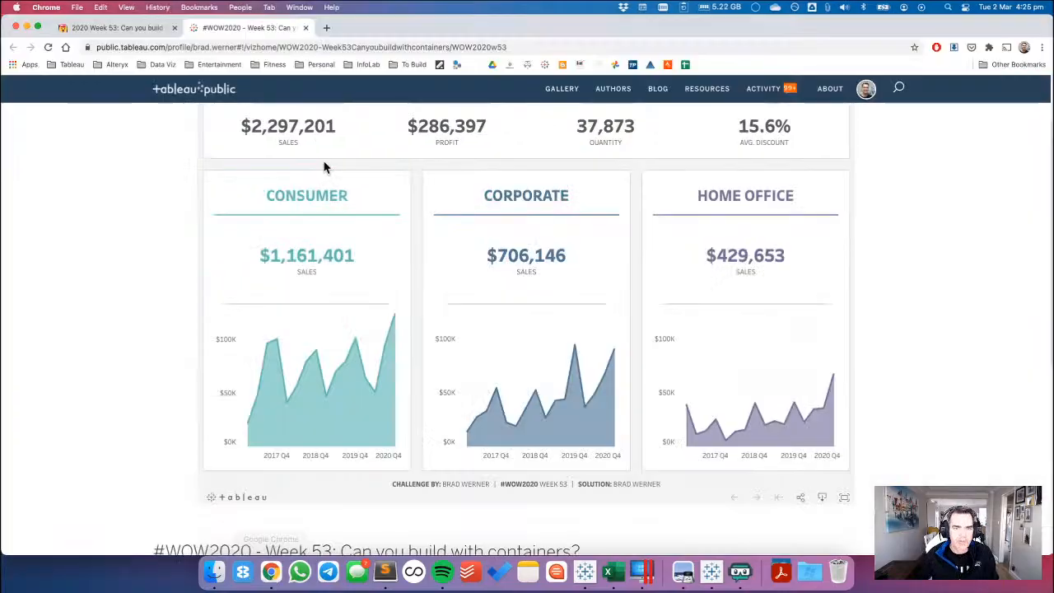
{"action": "left_click", "coordinate": [144, 28]}
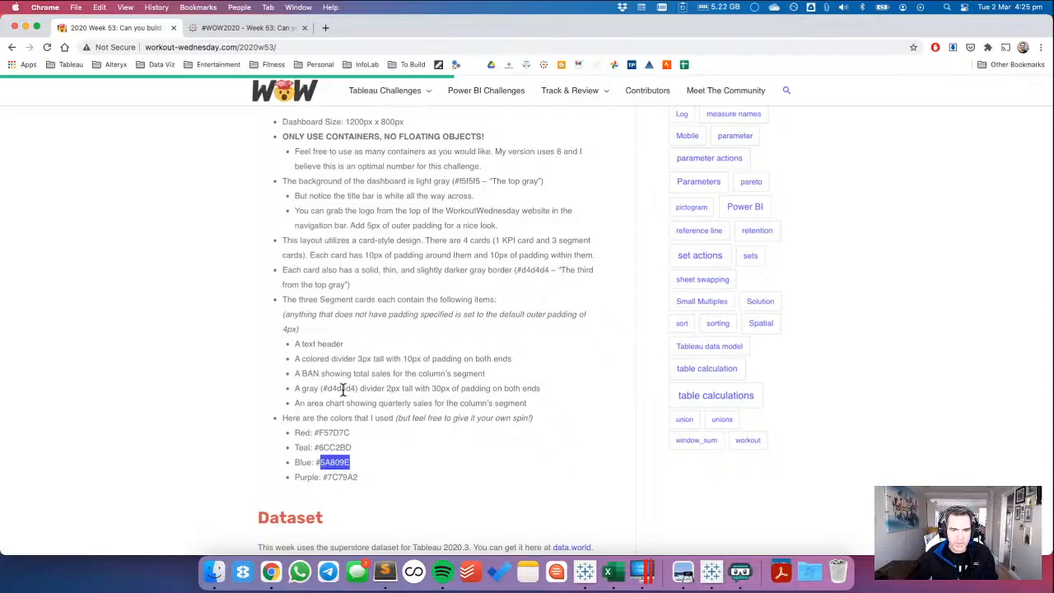
{"action": "key", "text": "super+Tab"}
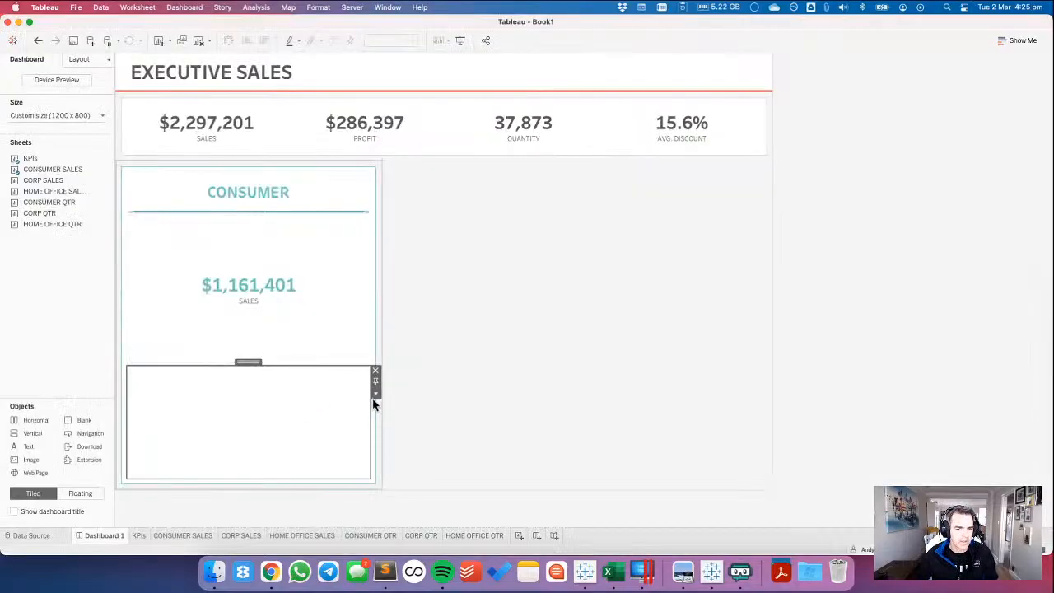
Set the height of the new blank below CONSUMER SALES to 10 pixels in Tableau.
{"action": "left_click", "coordinate": [377, 399]}
{"action": "left_click", "coordinate": [391, 437]}
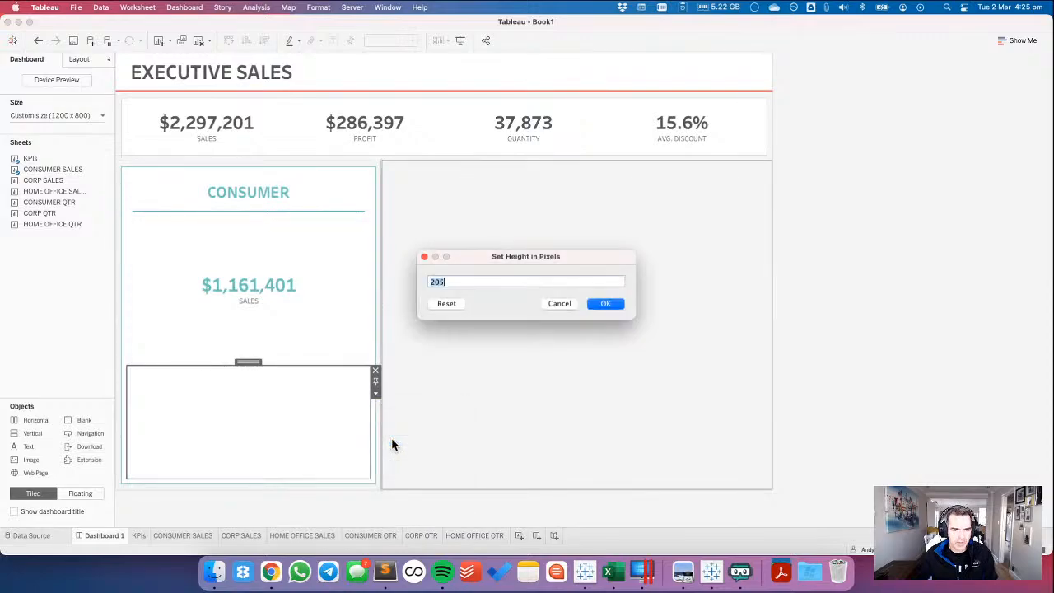
{"action": "type", "text": "10"}
{"action": "key", "text": "Return"}
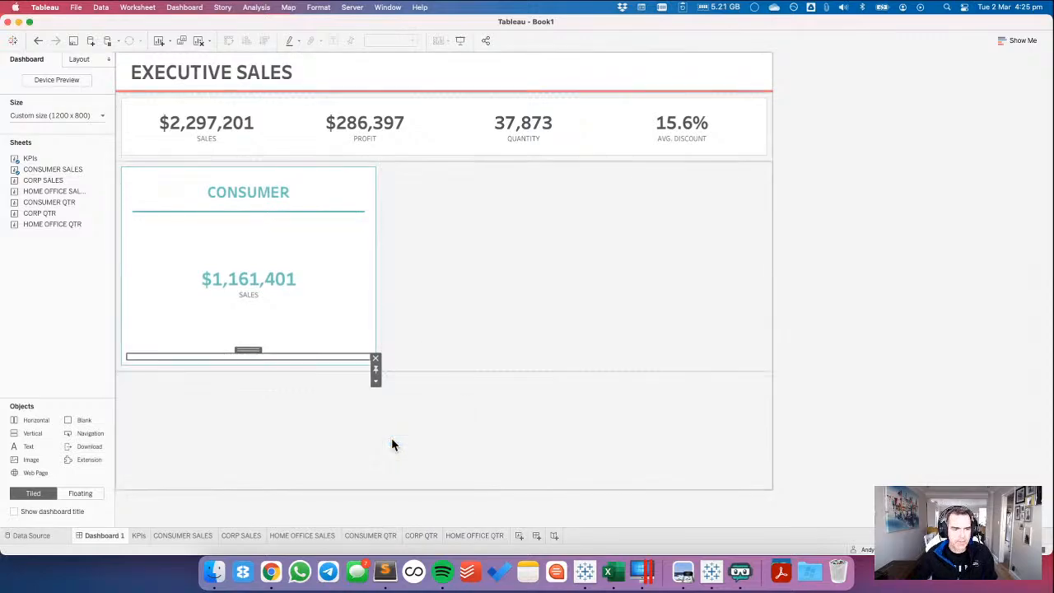
Give the new blank below CONSUMER SALES a light gray background.
{"action": "left_click", "coordinate": [79, 59]}
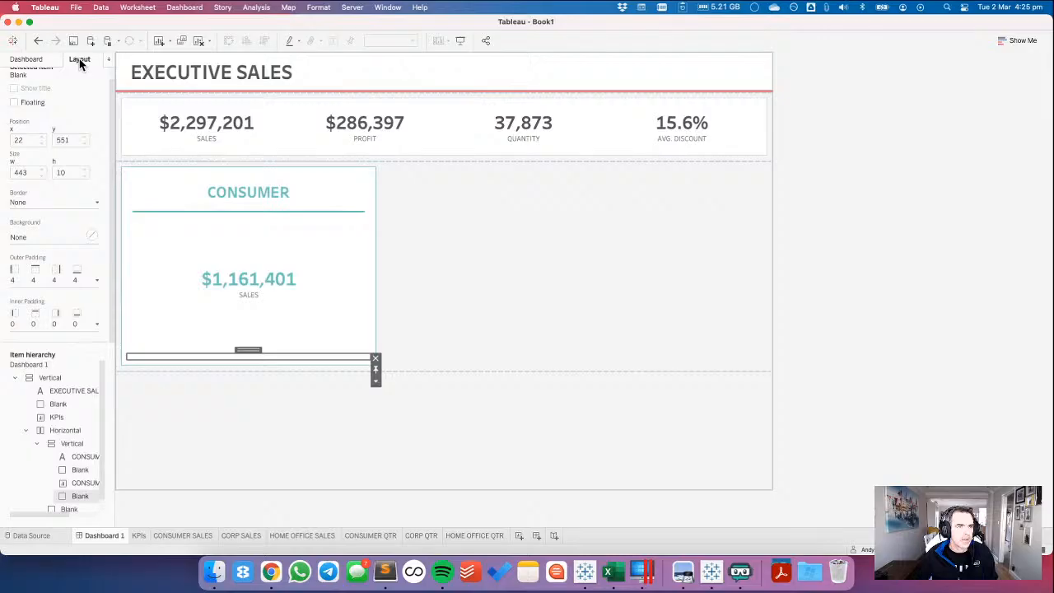
{"action": "left_click", "coordinate": [39, 238]}
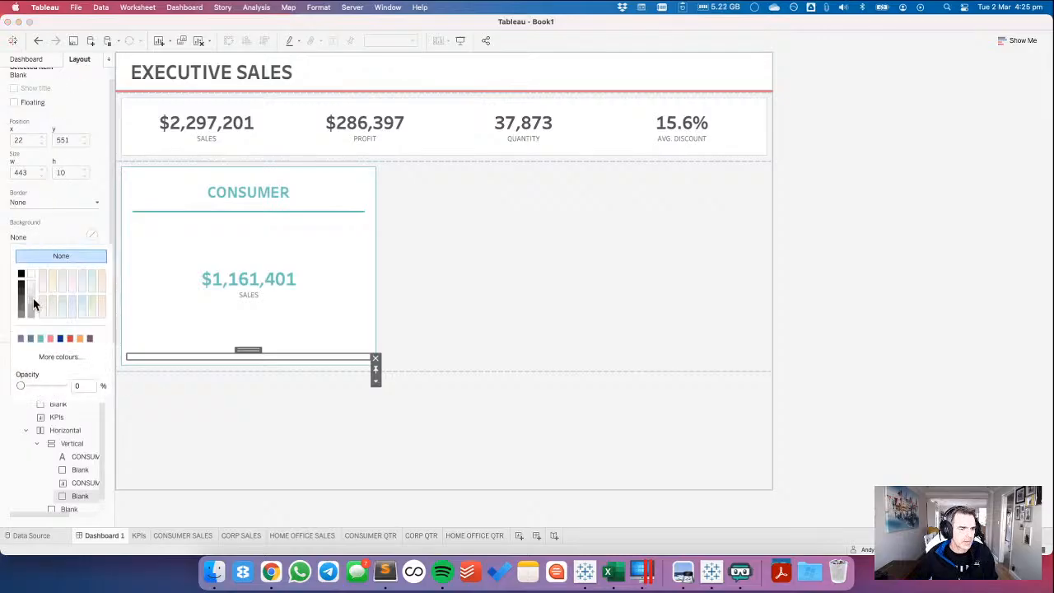
{"action": "left_click", "coordinate": [34, 305]}
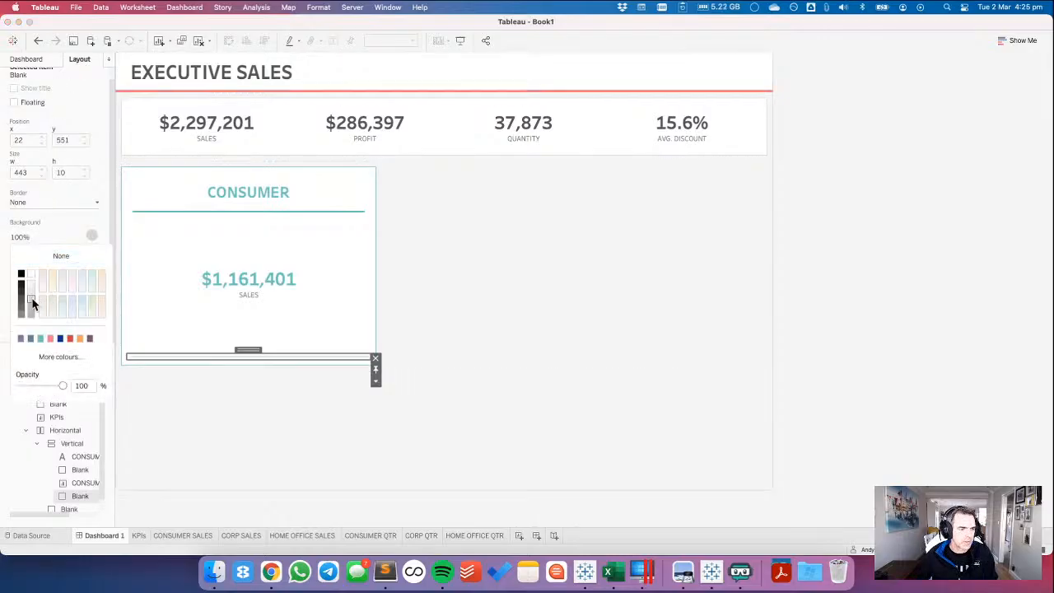
{"action": "left_click", "coordinate": [56, 356]}
{"action": "left_click", "coordinate": [395, 411]}
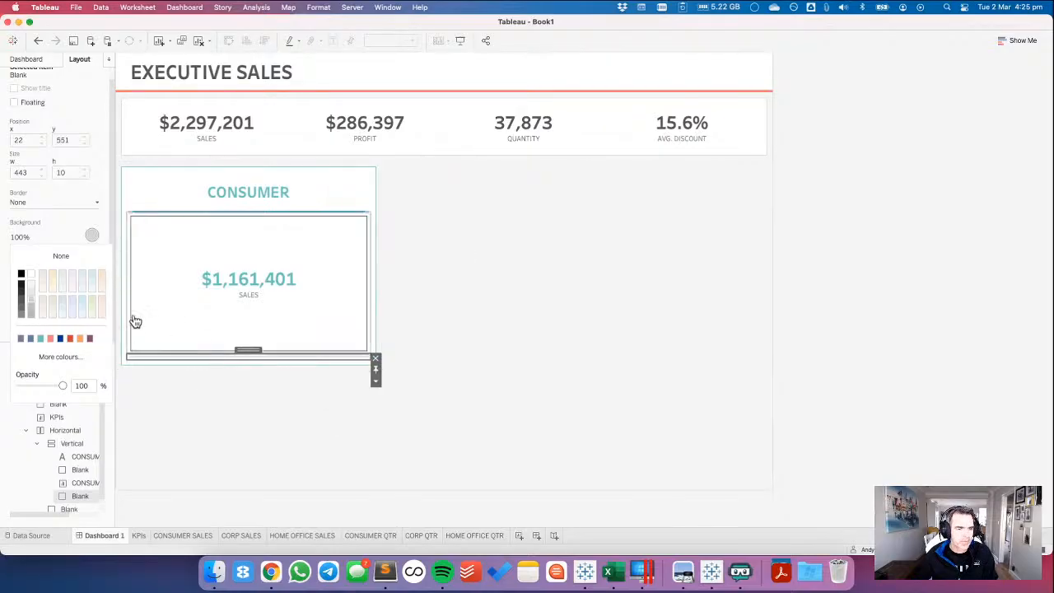
{"action": "left_click", "coordinate": [52, 221]}
Set the gray divider's outer padding to 30 left and right and 0 top and bottom, and recheck the requirements in Chrome.
{"action": "left_click", "coordinate": [52, 275]}
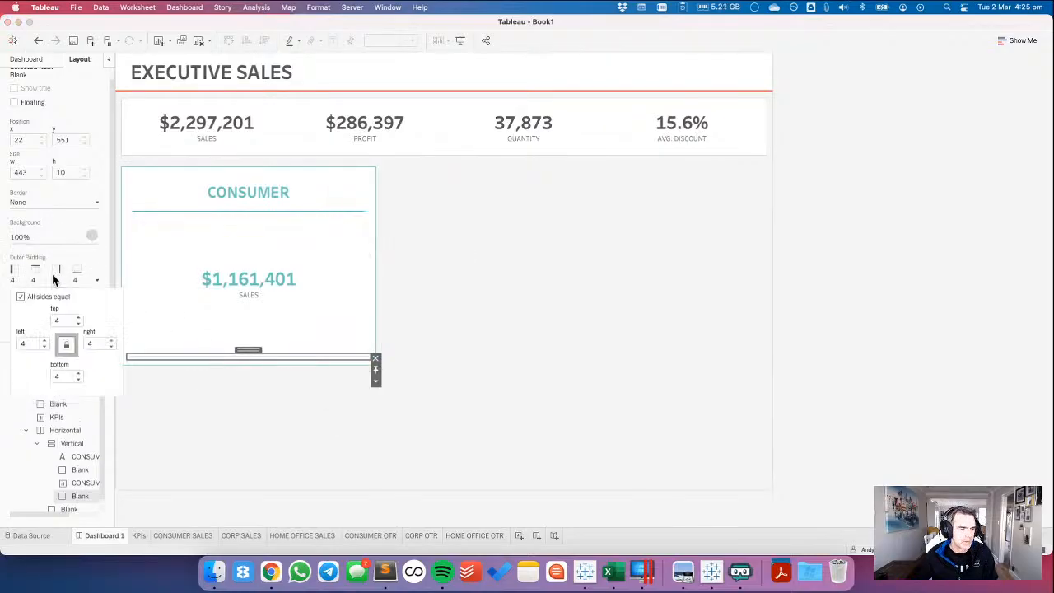
{"action": "left_click", "coordinate": [21, 298]}
{"action": "left_click", "coordinate": [63, 320]}
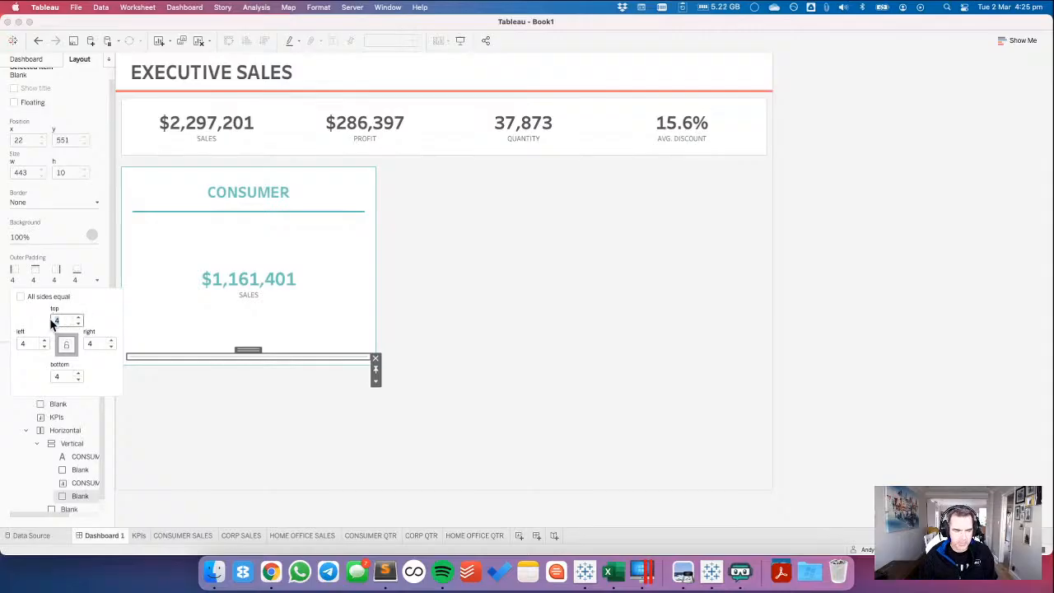
{"action": "type", "text": "0"}
{"action": "key", "text": "Tab"}
{"action": "type", "text": "30"}
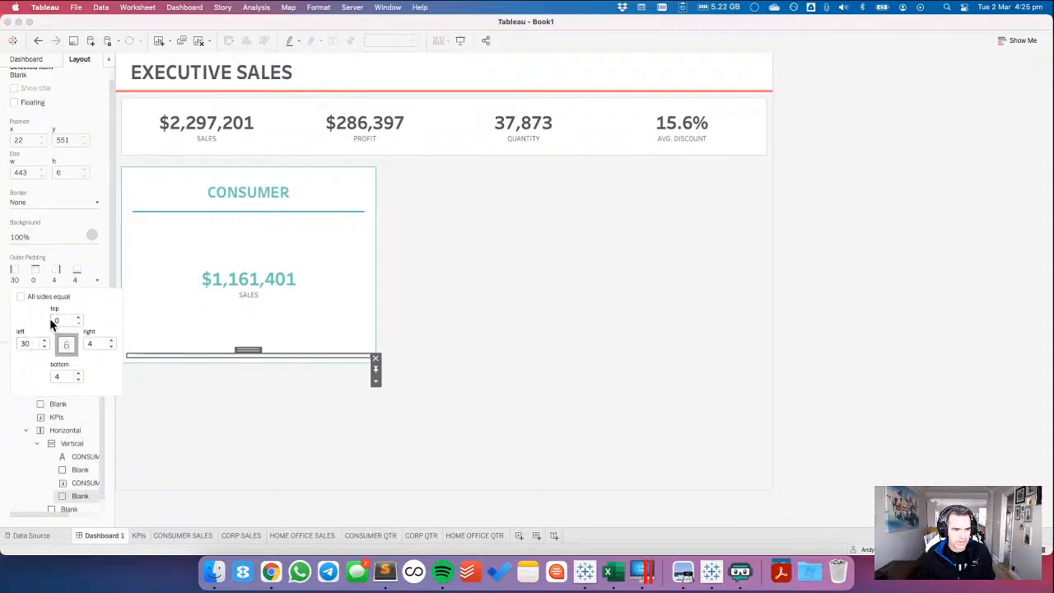
{"action": "key", "text": "Tab"}
{"action": "type", "text": "30"}
{"action": "key", "text": "Tab"}
{"action": "type", "text": "0"}
{"action": "key", "text": "Tab"}
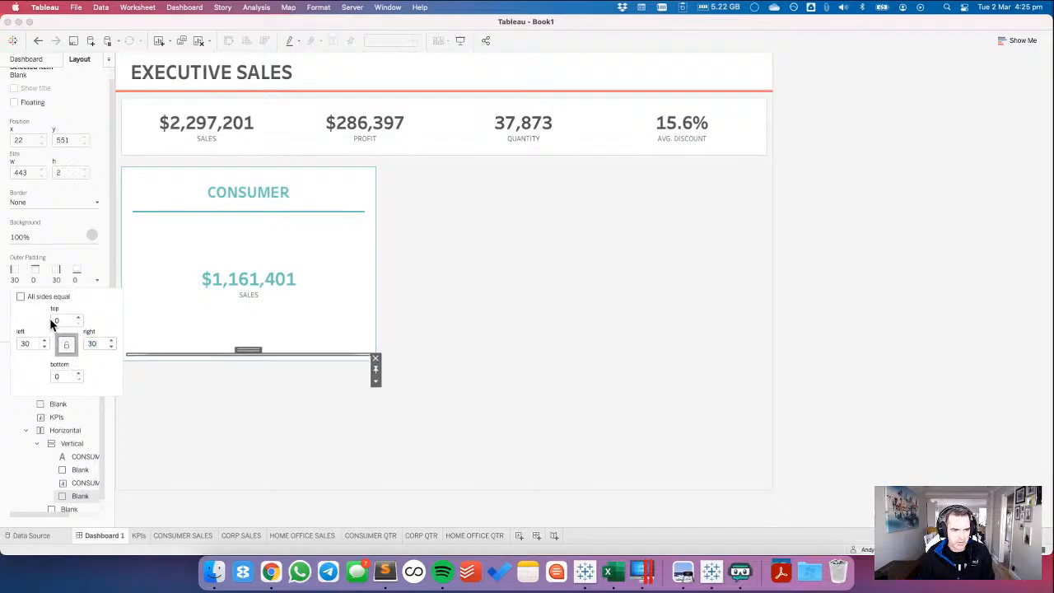
{"action": "key", "text": "super+Tab"}
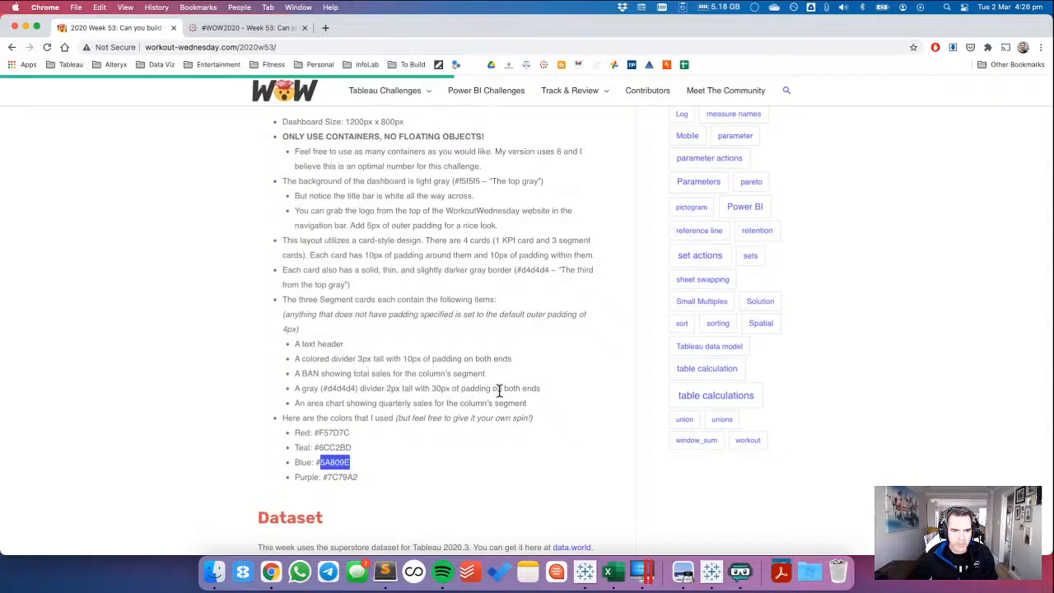
{"action": "key", "text": "super+Tab"}
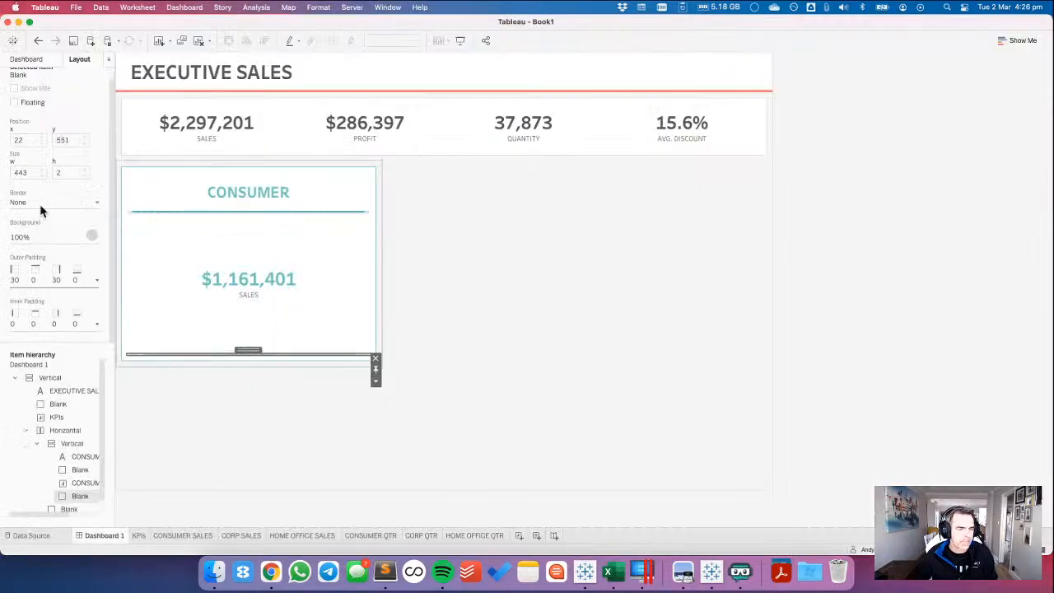
Place the CONSUMER QTR sheet in the Consumer container below CONSUMER SALES, and move the gray divider between the two sheets.
{"action": "left_click", "coordinate": [30, 59]}
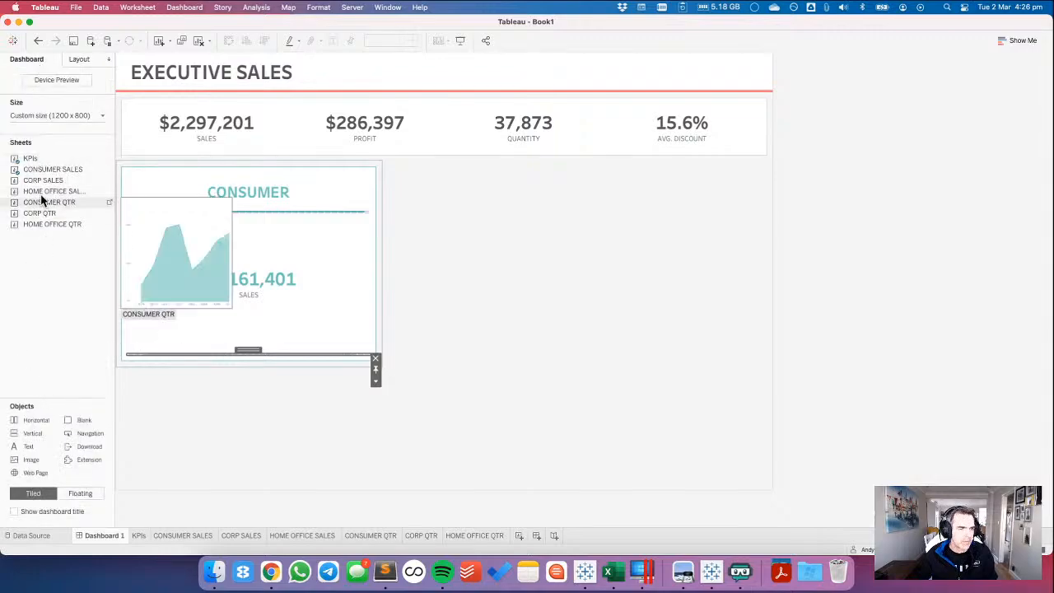
{"action": "left_click_drag", "start_coordinate": [65, 217], "coordinate": [208, 357]}
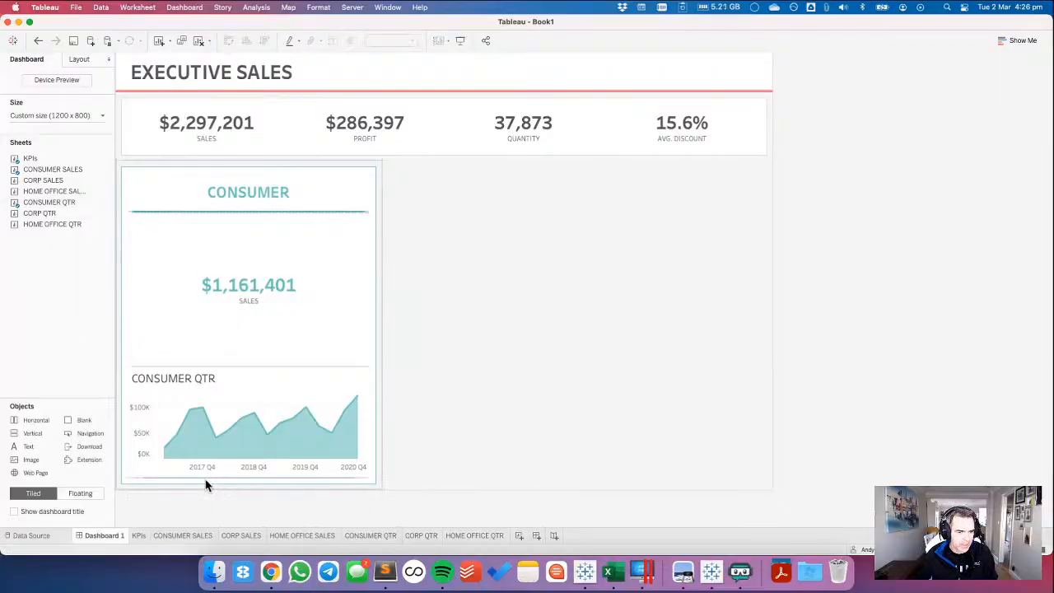
{"action": "left_click", "coordinate": [80, 59]}
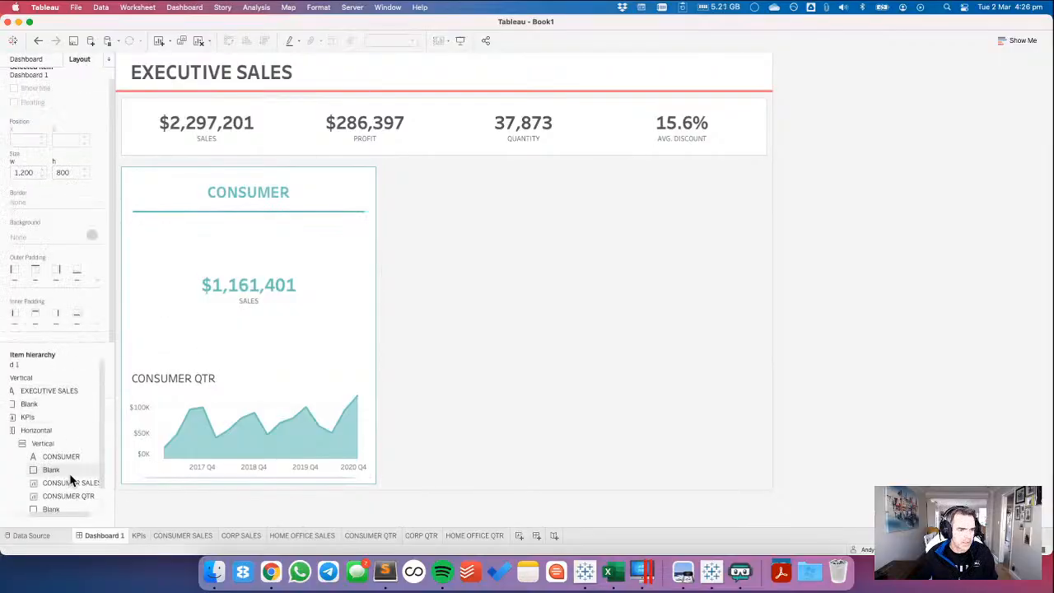
{"action": "left_click", "coordinate": [52, 485]}
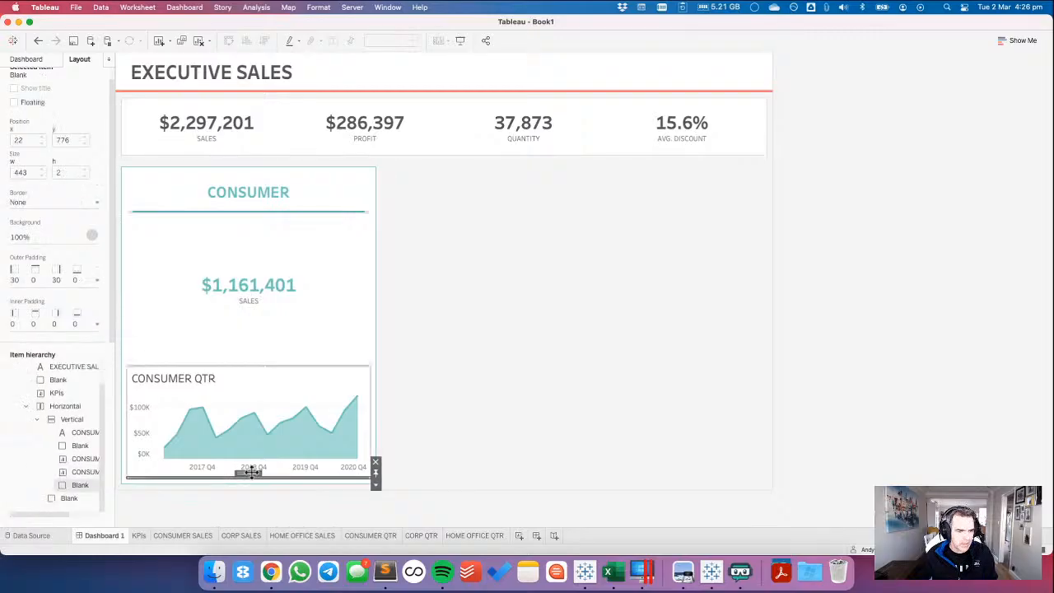
{"action": "left_click_drag", "start_coordinate": [247, 472], "coordinate": [259, 391]}
Hide the title of the CONSUMER QTR chart on the dashboard.
{"action": "left_click", "coordinate": [308, 454]}
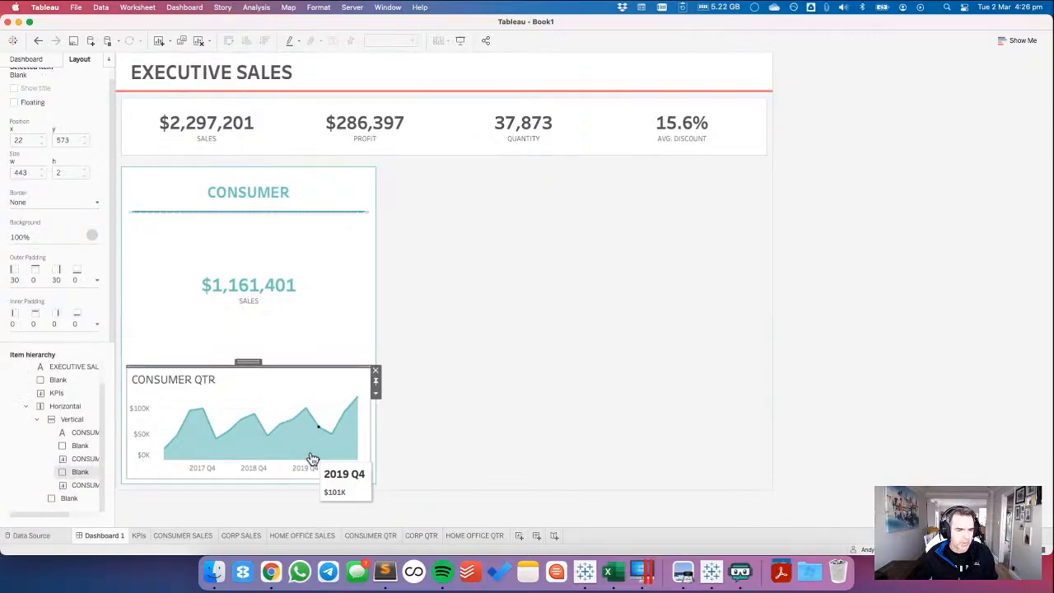
{"action": "right_click", "coordinate": [216, 382]}
{"action": "left_click", "coordinate": [232, 418]}
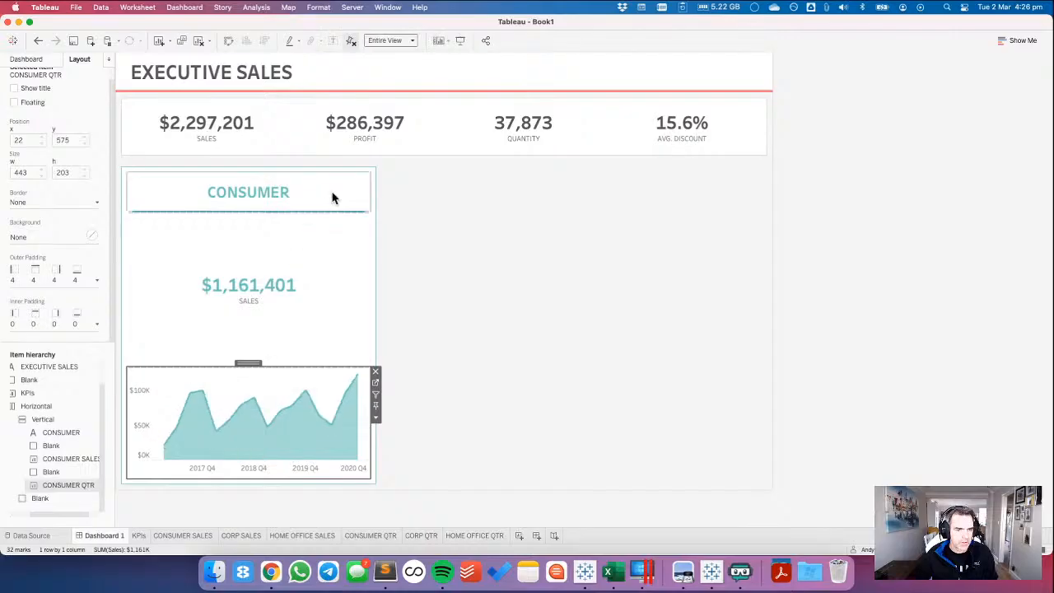
Set the height of the CONSUMER SALES sheet in the Consumer card to 160 pixels.
{"action": "left_click", "coordinate": [325, 230]}
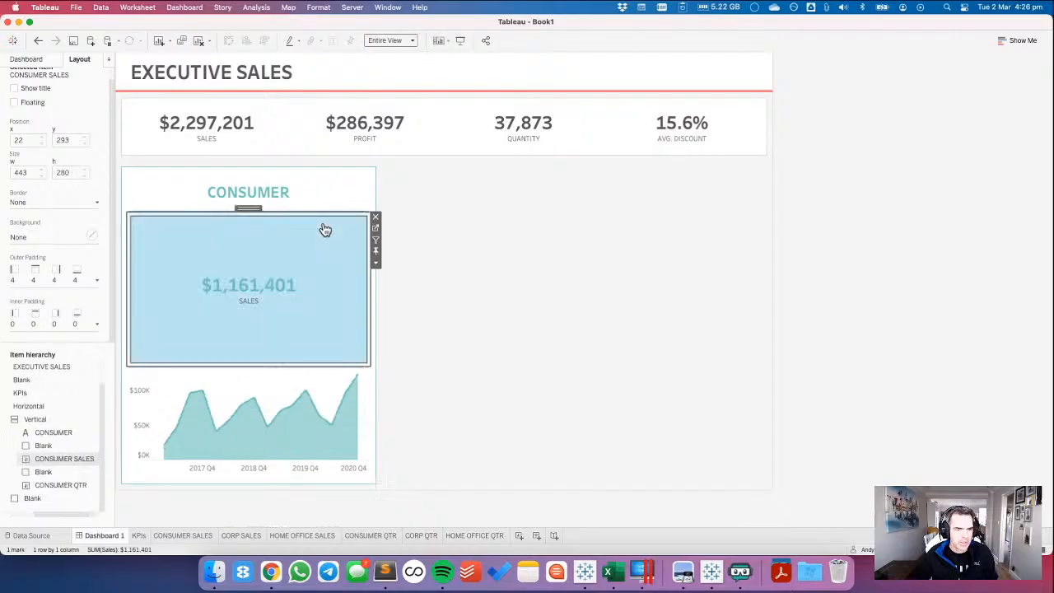
{"action": "left_click", "coordinate": [375, 251]}
{"action": "left_click", "coordinate": [409, 471]}
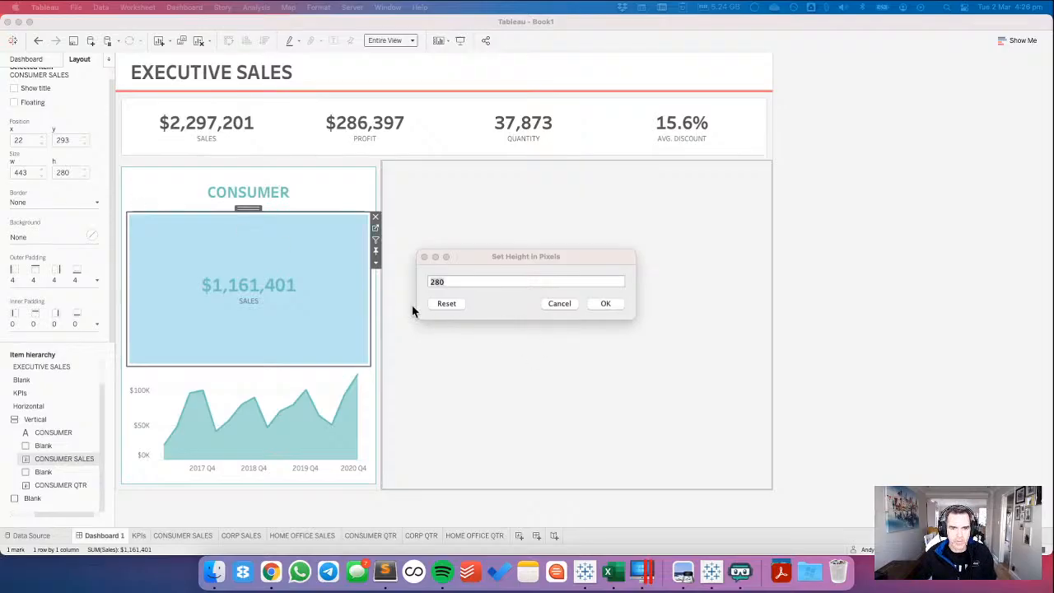
{"action": "left_click", "coordinate": [480, 257]}
{"action": "type", "text": "1"}
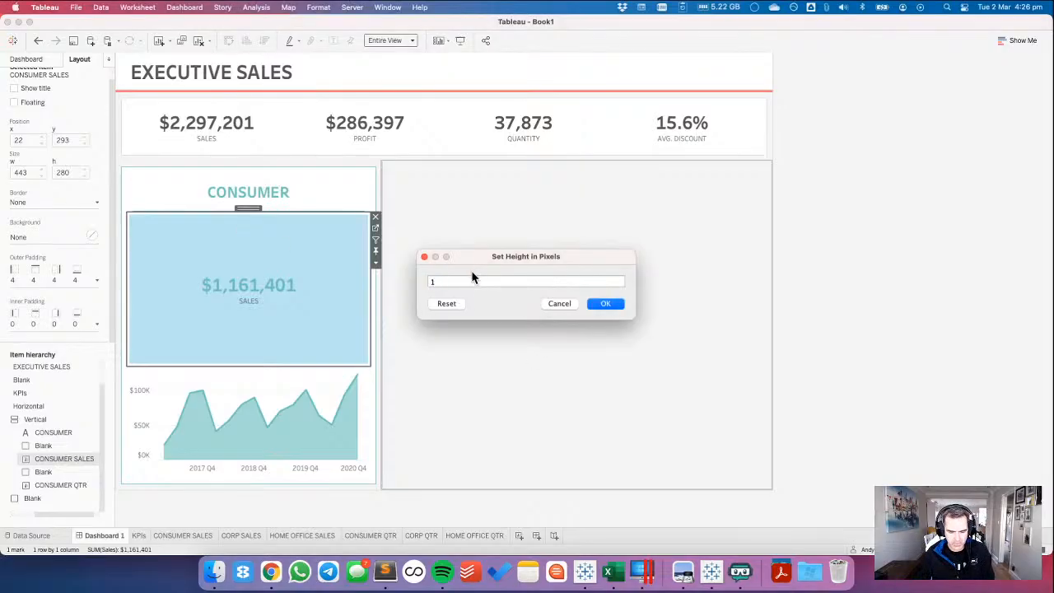
{"action": "type", "text": "00"}
{"action": "key", "text": "Return"}
Set the height of the CONSUMER QTR chart to 258 pixels and deselect it to check the card.
{"action": "left_click", "coordinate": [326, 323]}
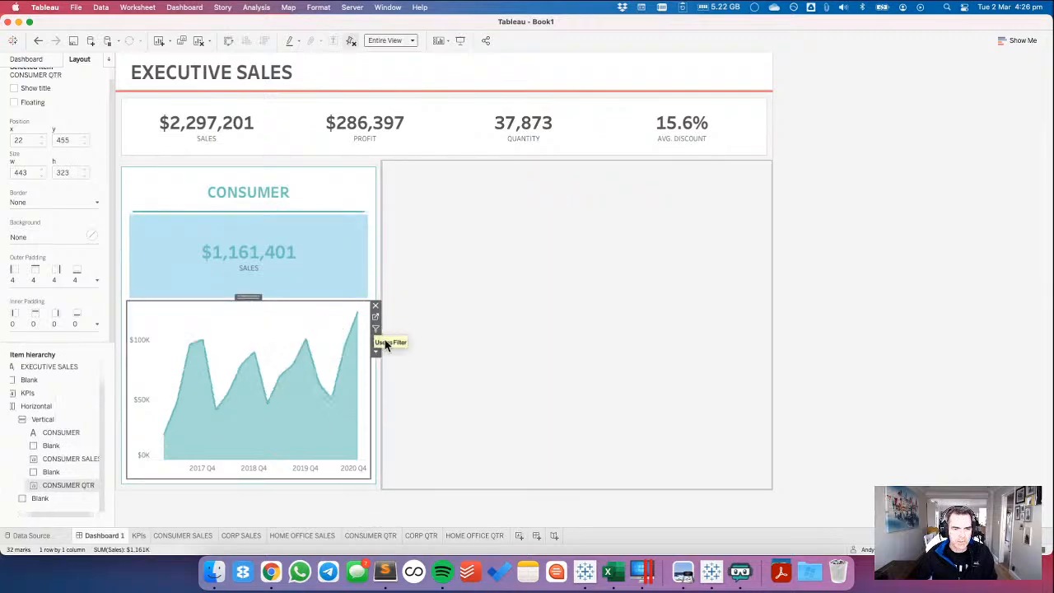
{"action": "left_click", "coordinate": [375, 352]}
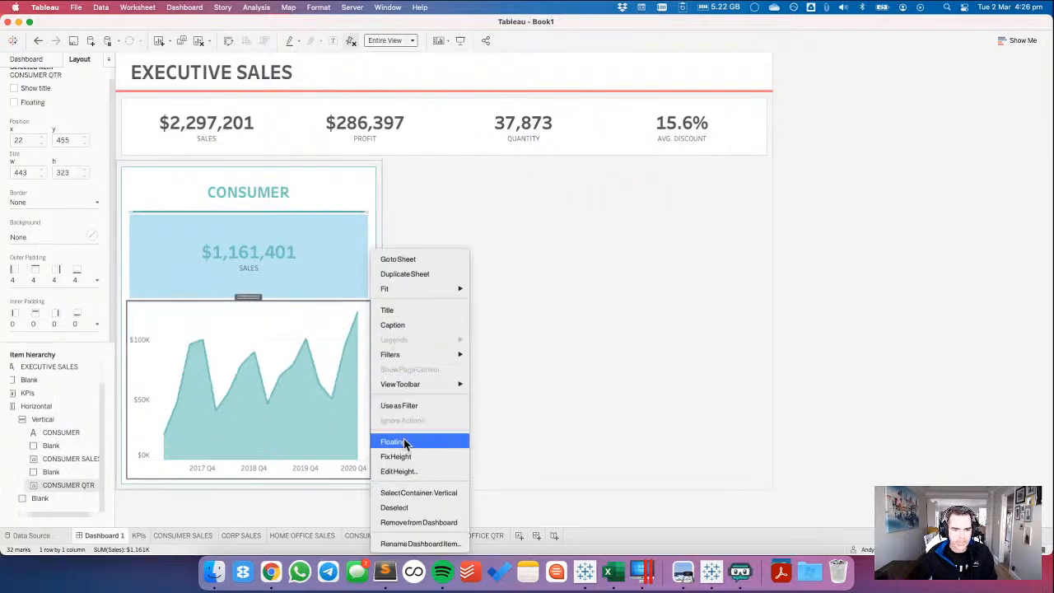
{"action": "left_click", "coordinate": [404, 470]}
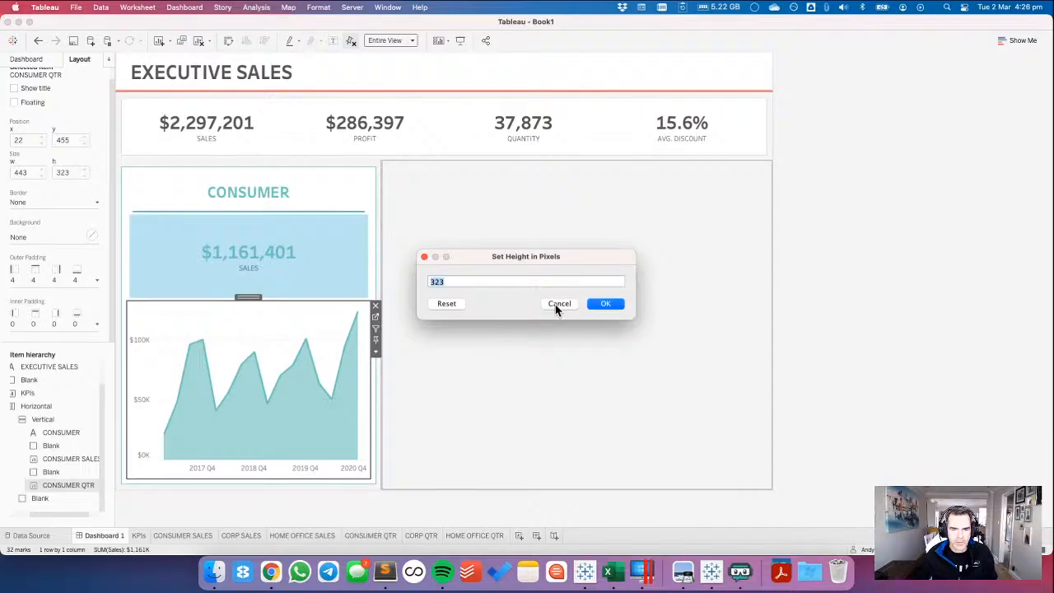
{"action": "type", "text": "258"}
{"action": "key", "text": "Return"}
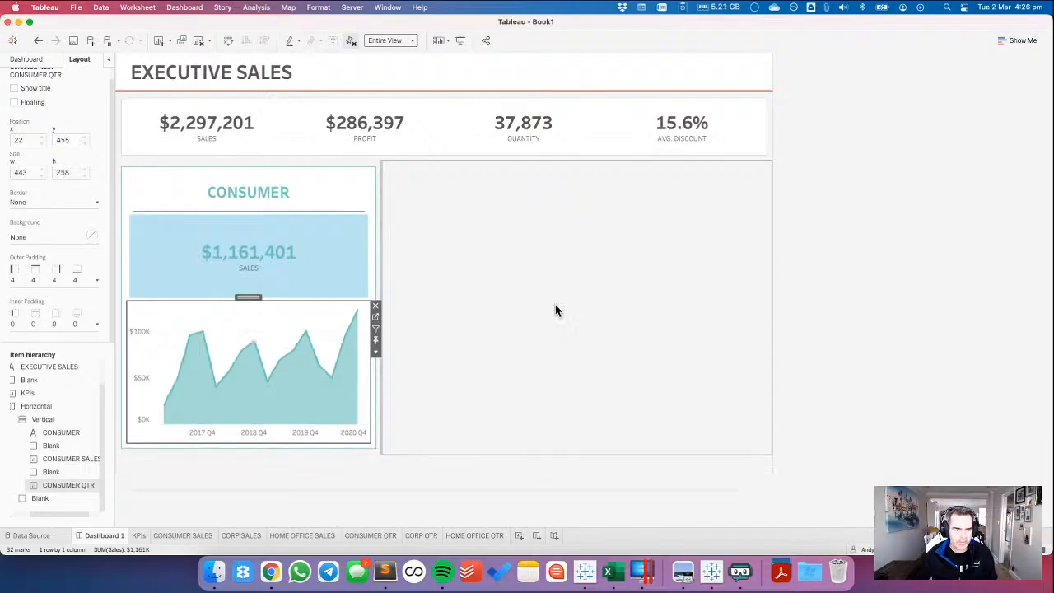
{"action": "left_click", "coordinate": [267, 229]}
{"action": "left_click", "coordinate": [850, 337]}
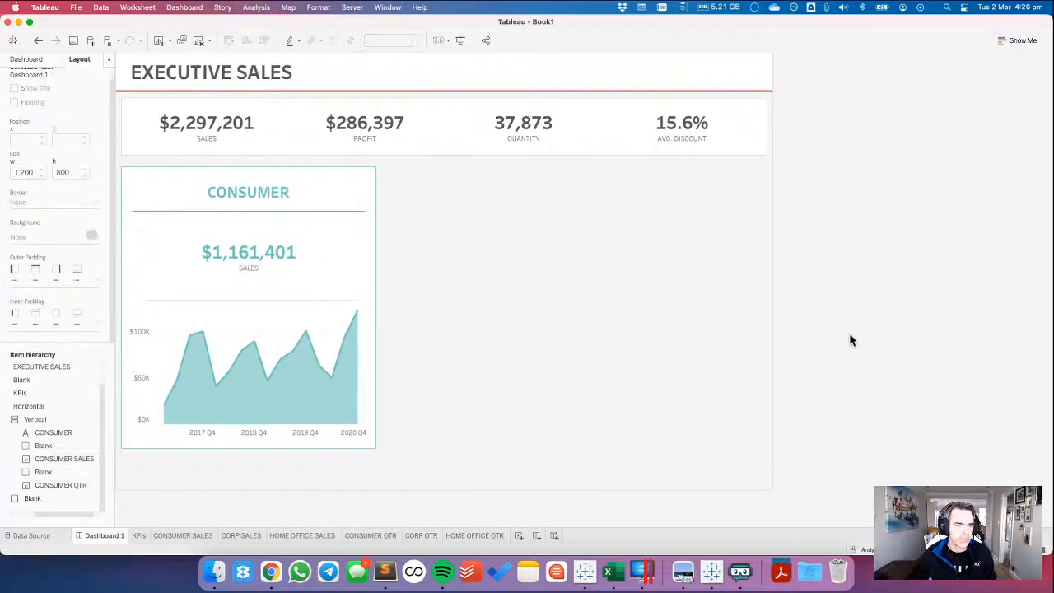
Create a new dashboard for demonstration and add a text object reading TITLE to it.
{"action": "left_click", "coordinate": [567, 263]}
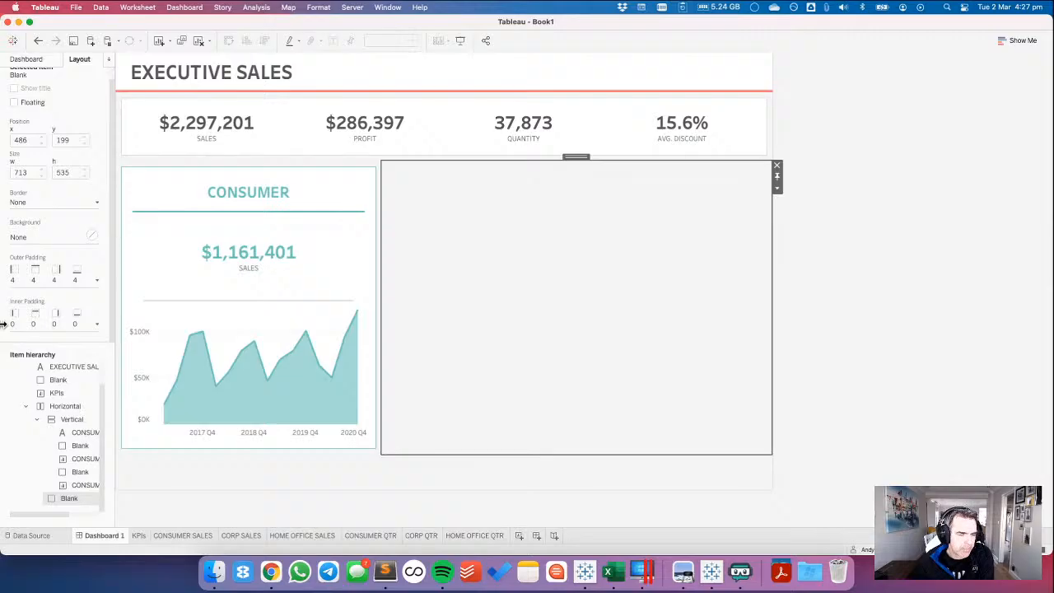
{"action": "scroll", "coordinate": [94, 428], "scroll_direction": "up", "scroll_amount": 2}
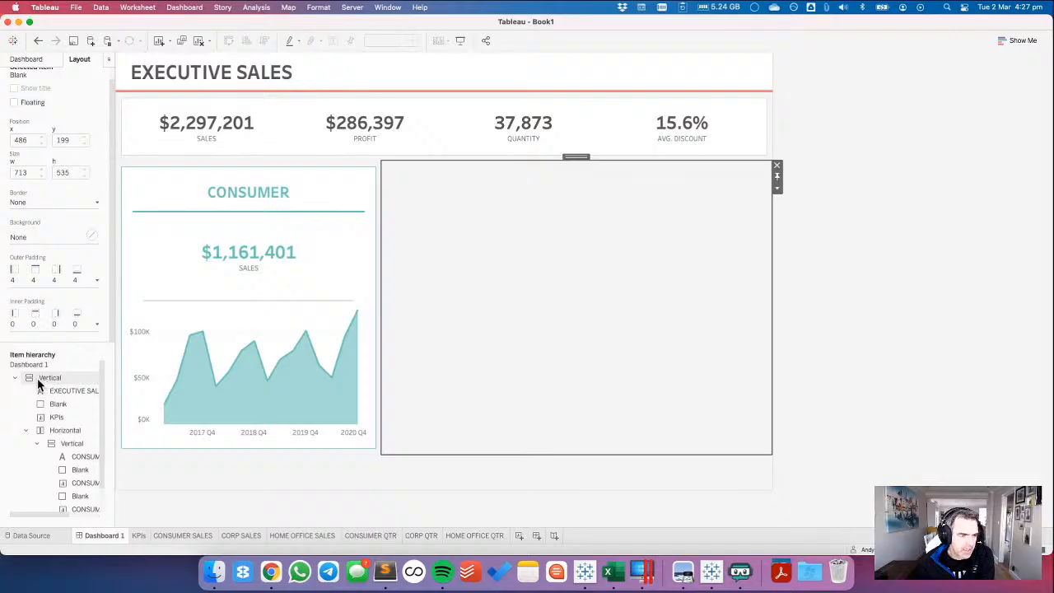
{"action": "left_click", "coordinate": [536, 535]}
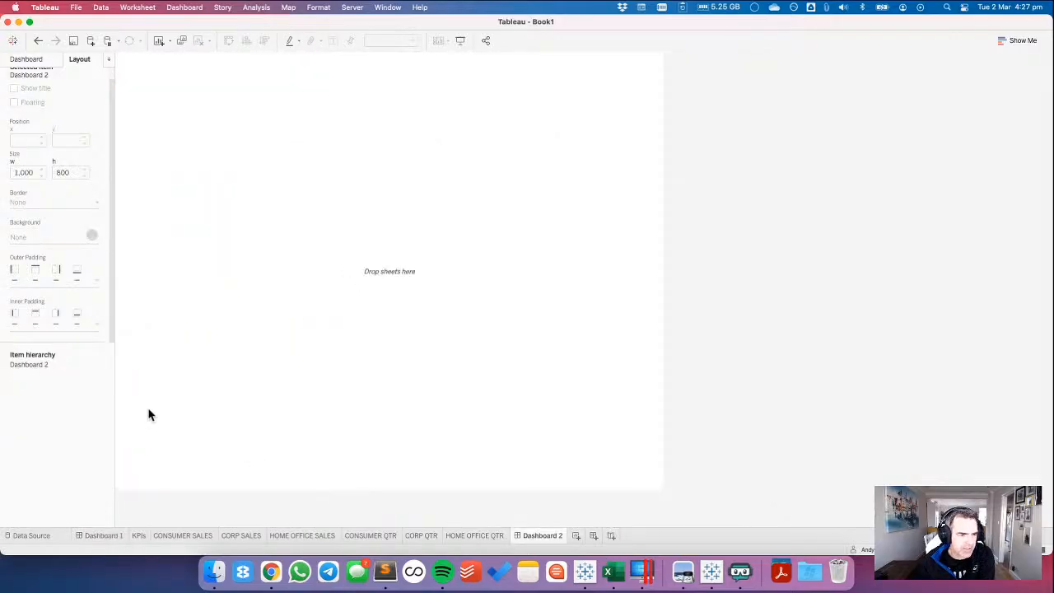
{"action": "left_click", "coordinate": [28, 60]}
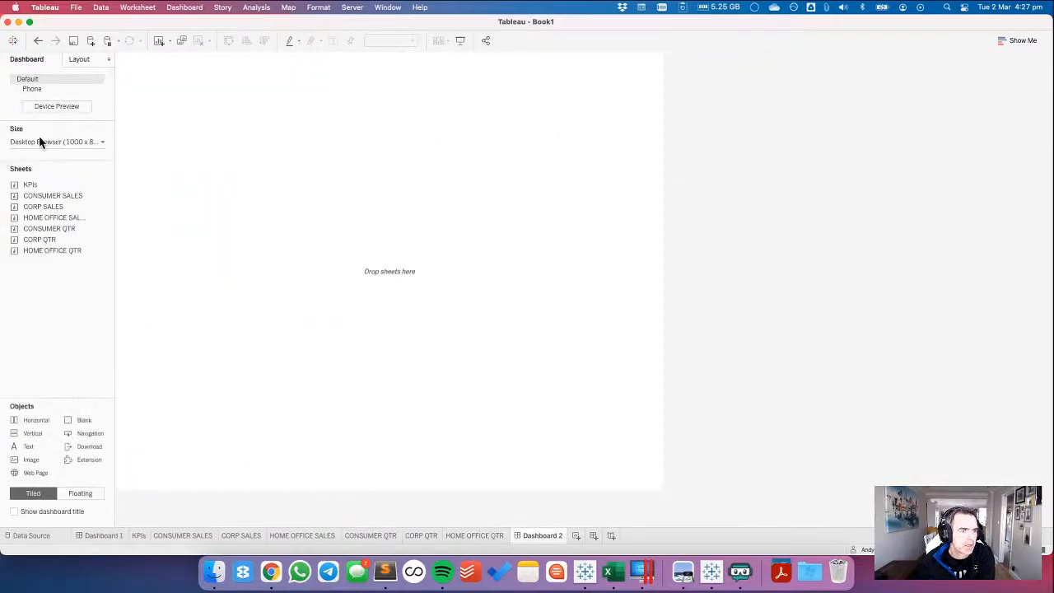
{"action": "left_click_drag", "start_coordinate": [33, 433], "coordinate": [307, 221]}
{"action": "type", "text": "TITLE"}
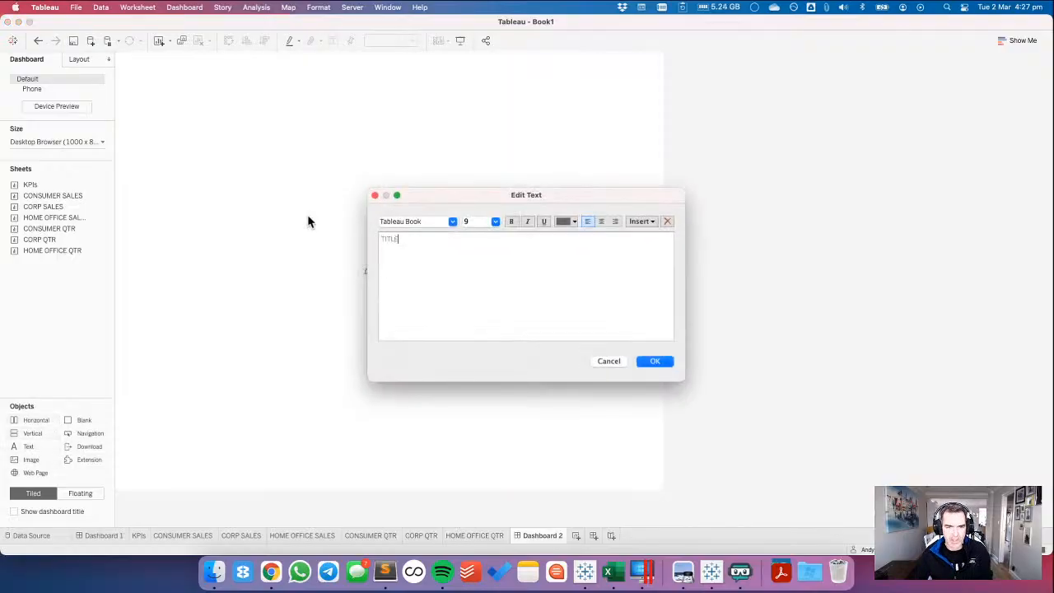
{"action": "left_click", "coordinate": [654, 360]}
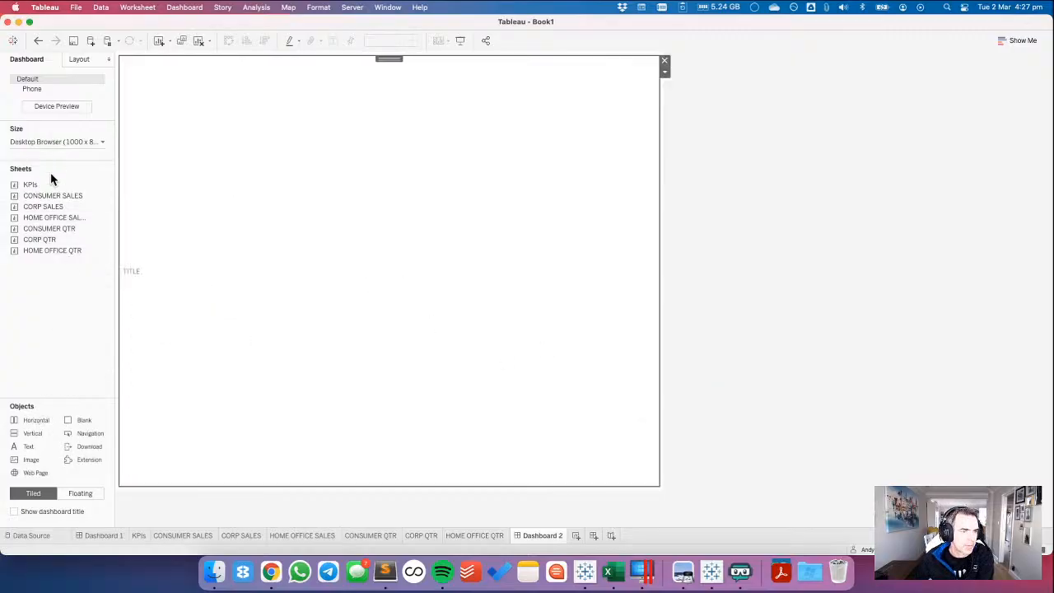
Add the KPIs sheet below the TITLE text, and a horizontal container holding a blank beneath it.
{"action": "left_click_drag", "start_coordinate": [30, 184], "coordinate": [322, 423]}
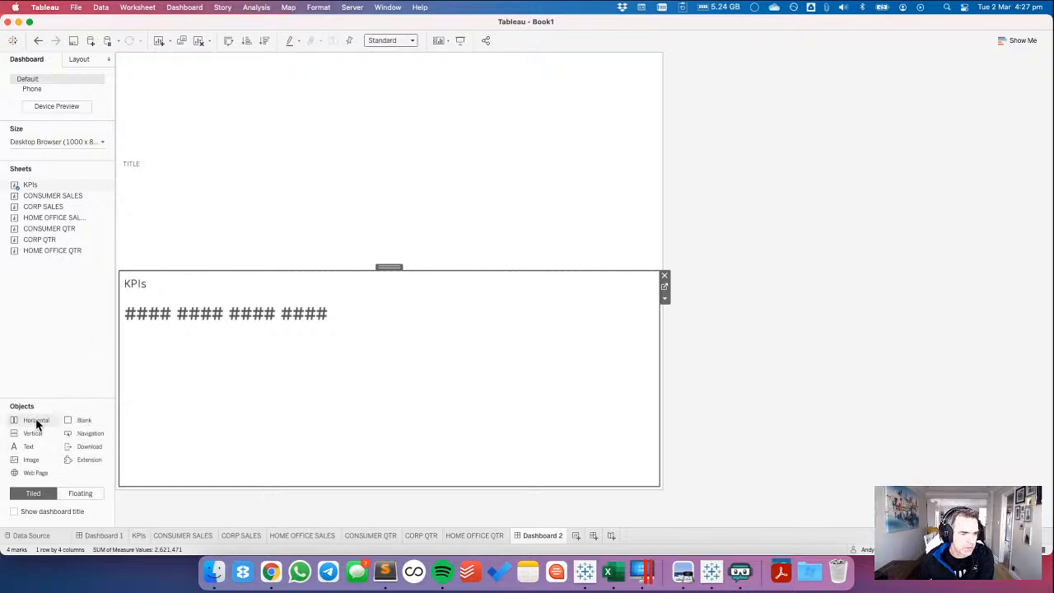
{"action": "left_click_drag", "start_coordinate": [35, 421], "coordinate": [225, 450]}
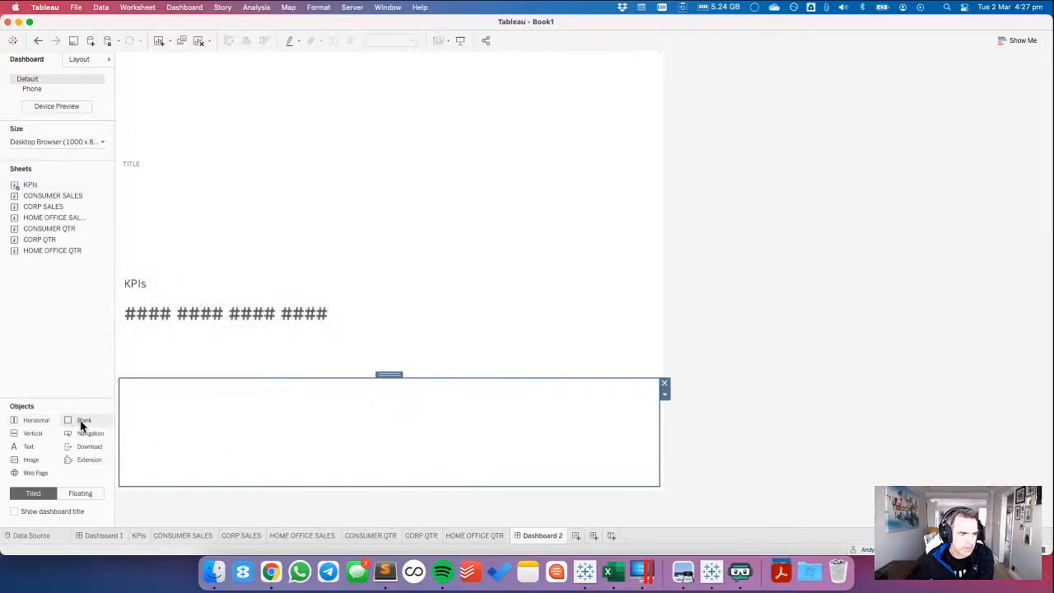
{"action": "left_click_drag", "start_coordinate": [82, 425], "coordinate": [206, 437]}
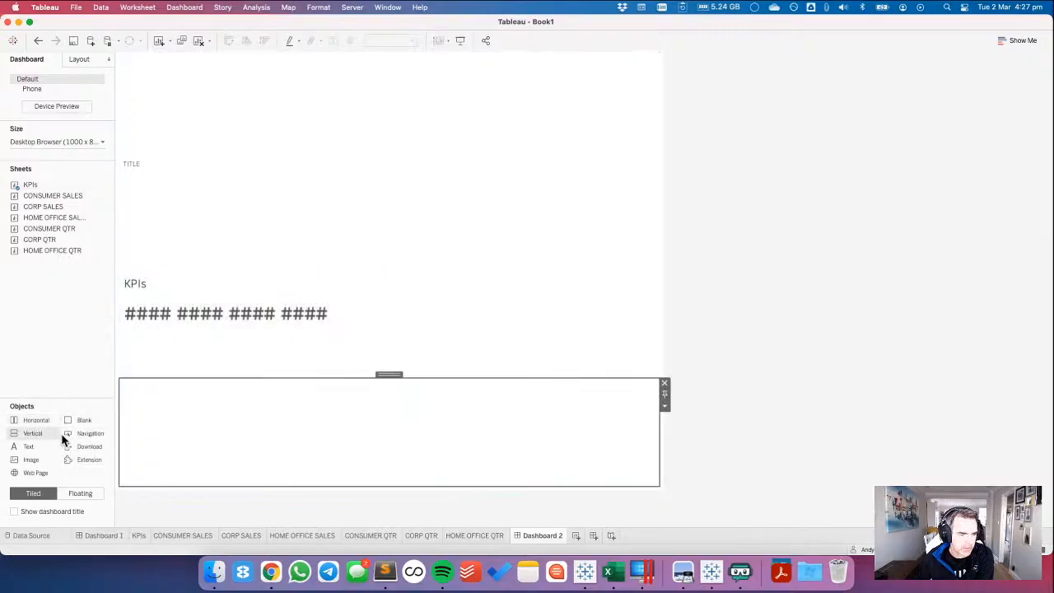
Add a vertical container inside the horizontal container and stack the CONSUMER SALES and CONSUMER QTR sheets in it.
{"action": "left_click_drag", "start_coordinate": [62, 439], "coordinate": [71, 91]}
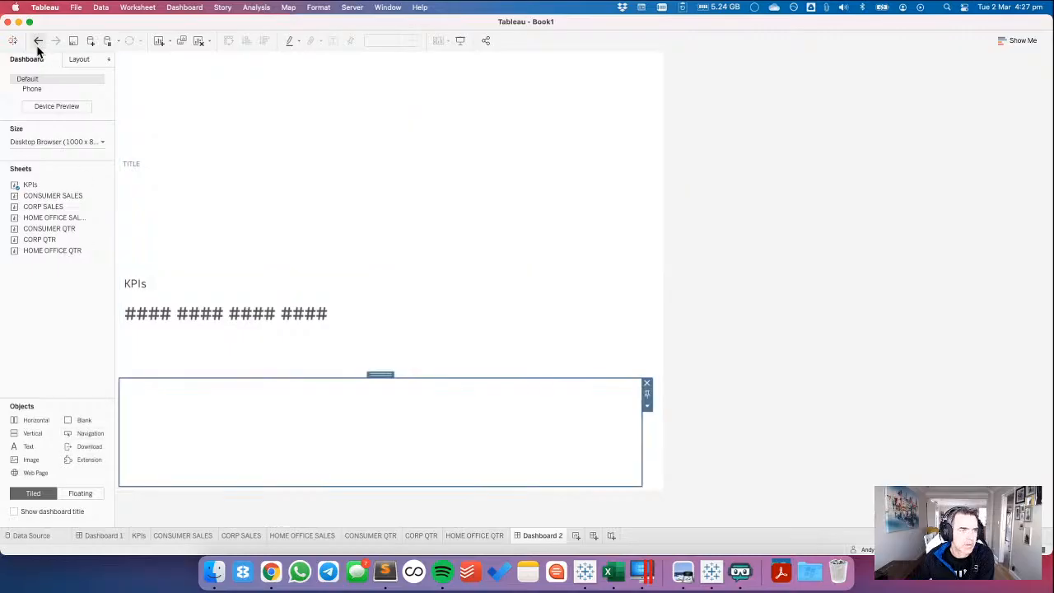
{"action": "left_click", "coordinate": [37, 44]}
{"action": "left_click_drag", "start_coordinate": [35, 433], "coordinate": [186, 436]}
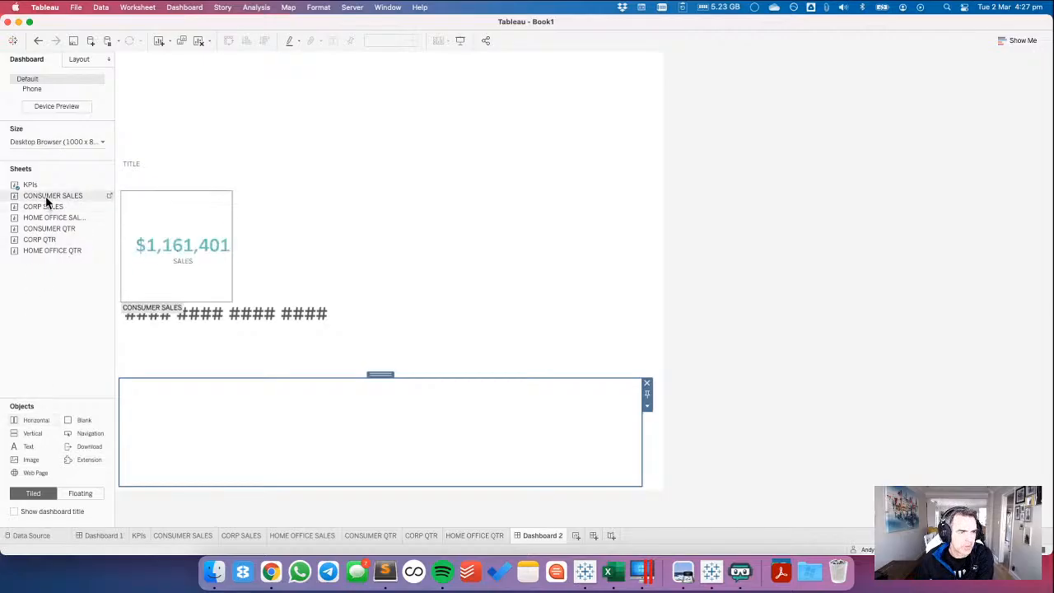
{"action": "left_click_drag", "start_coordinate": [46, 195], "coordinate": [205, 445]}
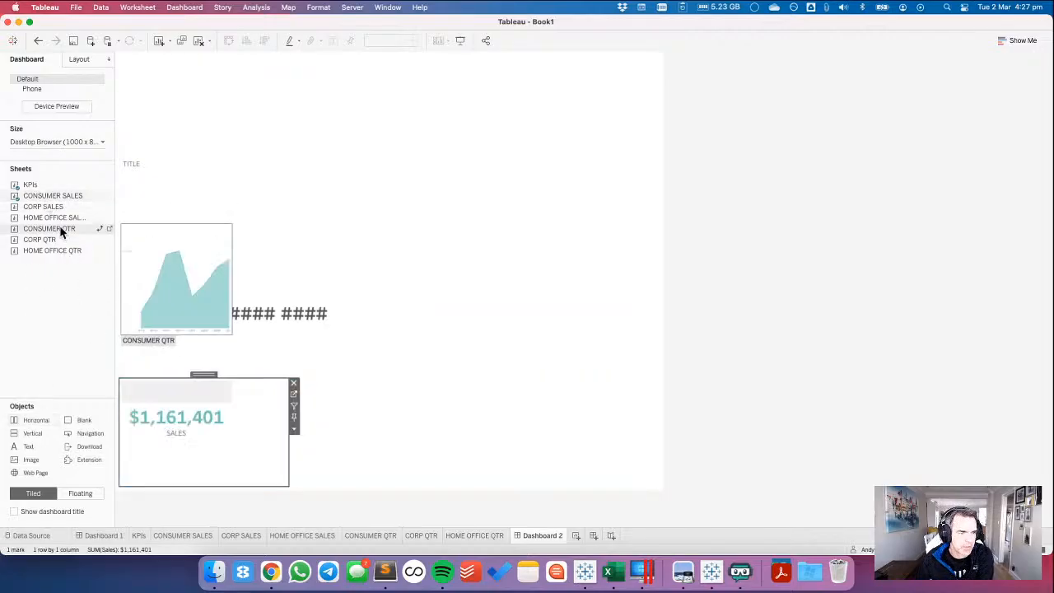
{"action": "left_click_drag", "start_coordinate": [51, 227], "coordinate": [188, 443]}
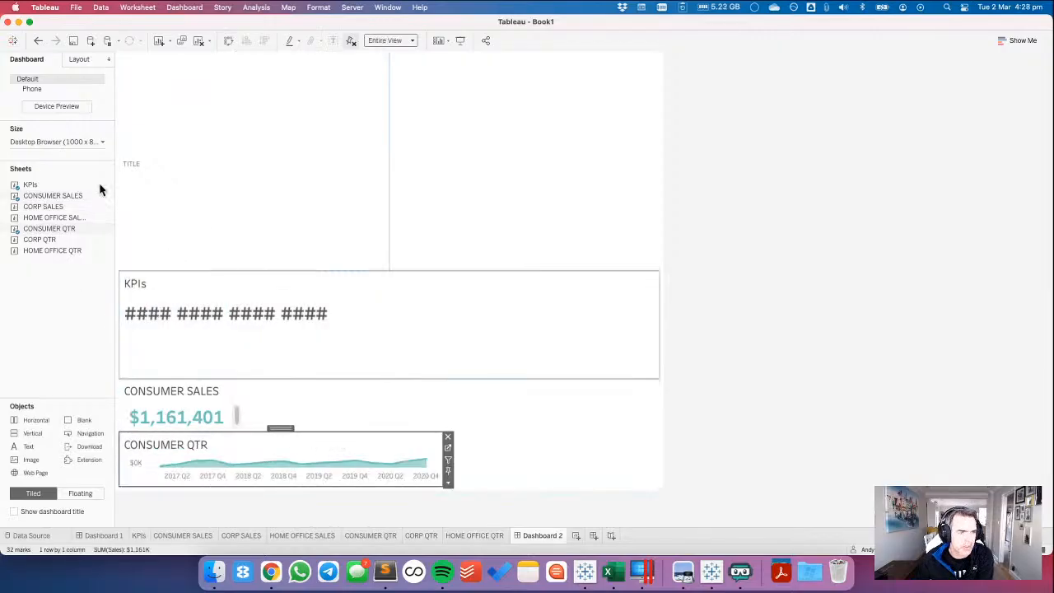
Examine in the item hierarchy how the demonstration dashboard's Tiled, Horizontal and Vertical containers are nested.
{"action": "left_click", "coordinate": [80, 59]}
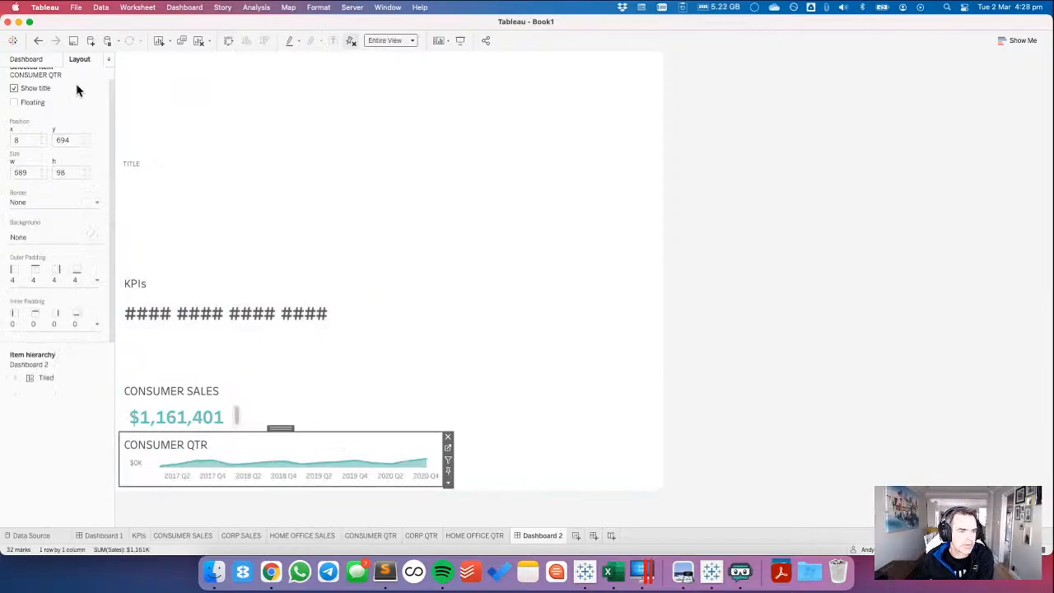
{"action": "left_click", "coordinate": [15, 378]}
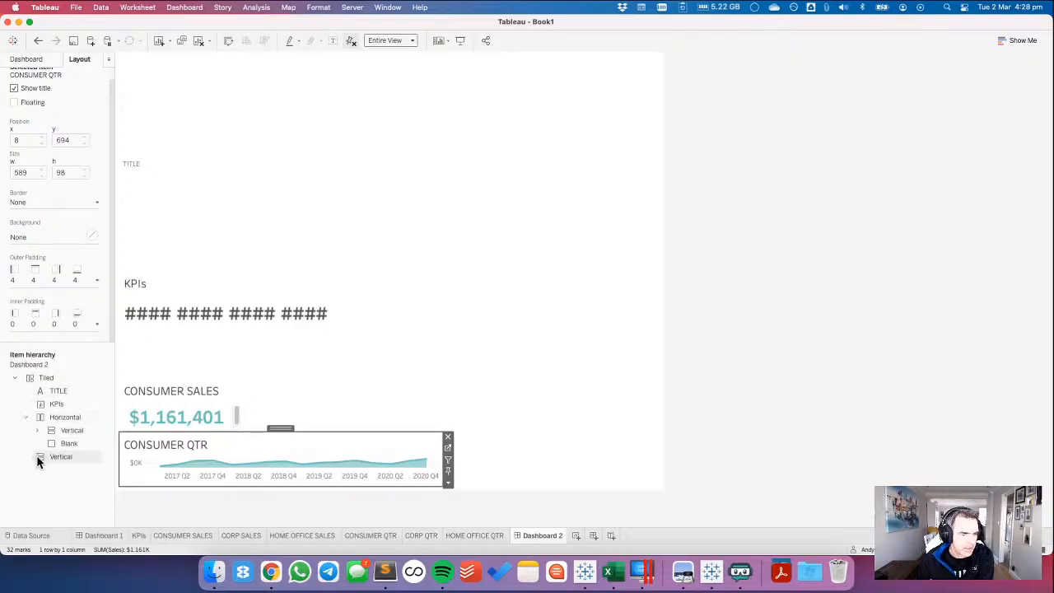
{"action": "left_click", "coordinate": [25, 417]}
{"action": "left_click", "coordinate": [25, 417]}
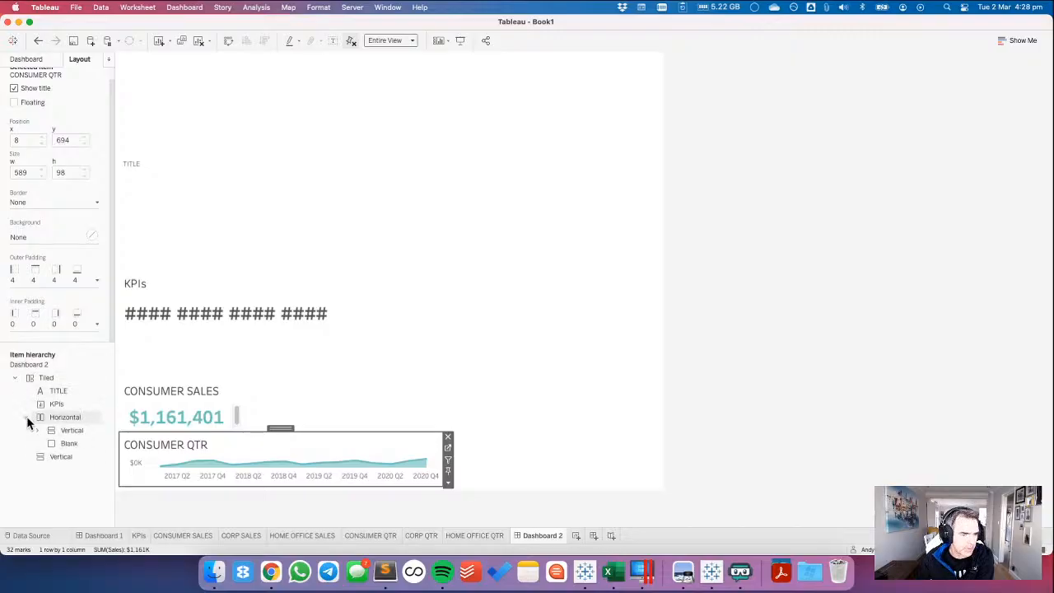
{"action": "left_click", "coordinate": [26, 418]}
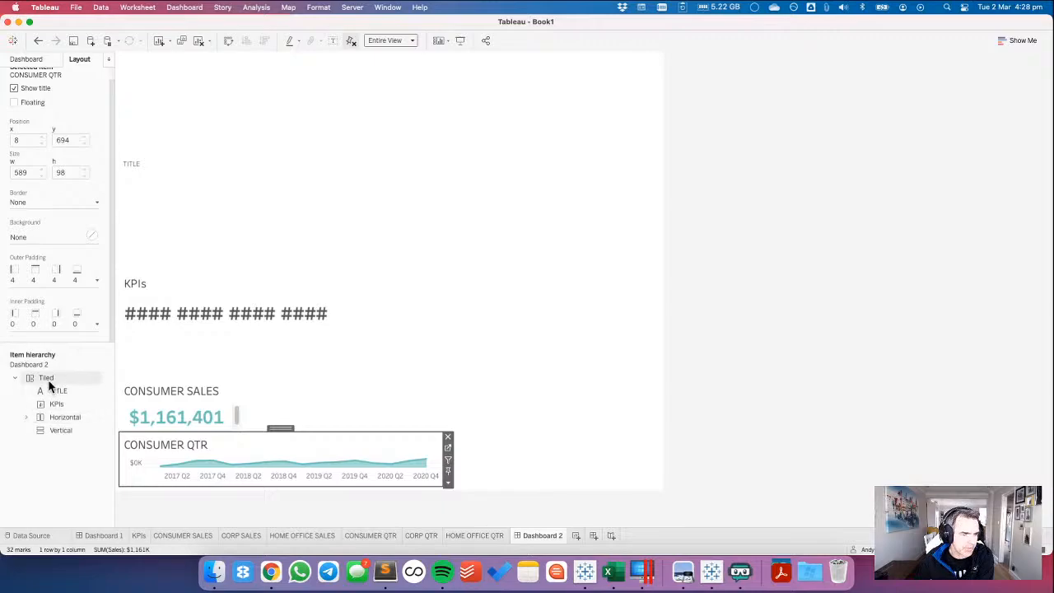
{"action": "left_click", "coordinate": [27, 418]}
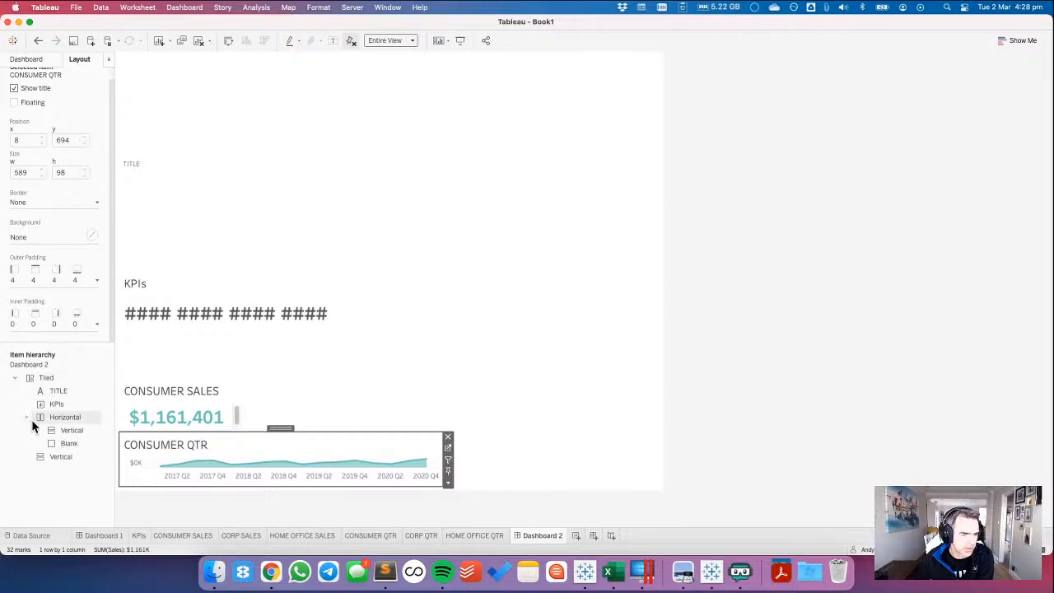
{"action": "left_click", "coordinate": [26, 59]}
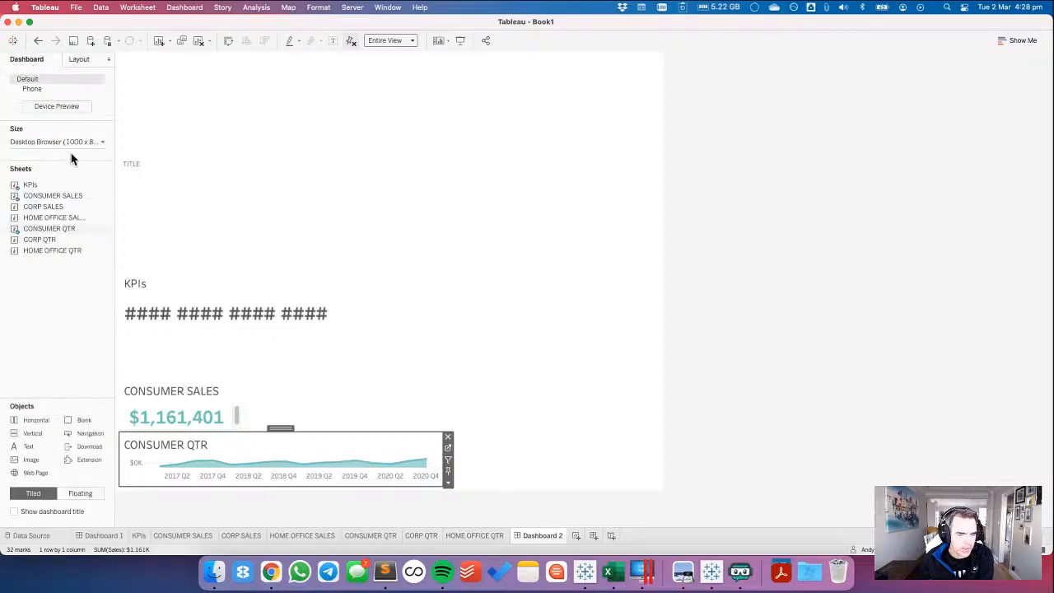
Delete the demonstration dashboard, Dashboard 2, from the workbook.
{"action": "right_click", "coordinate": [552, 536]}
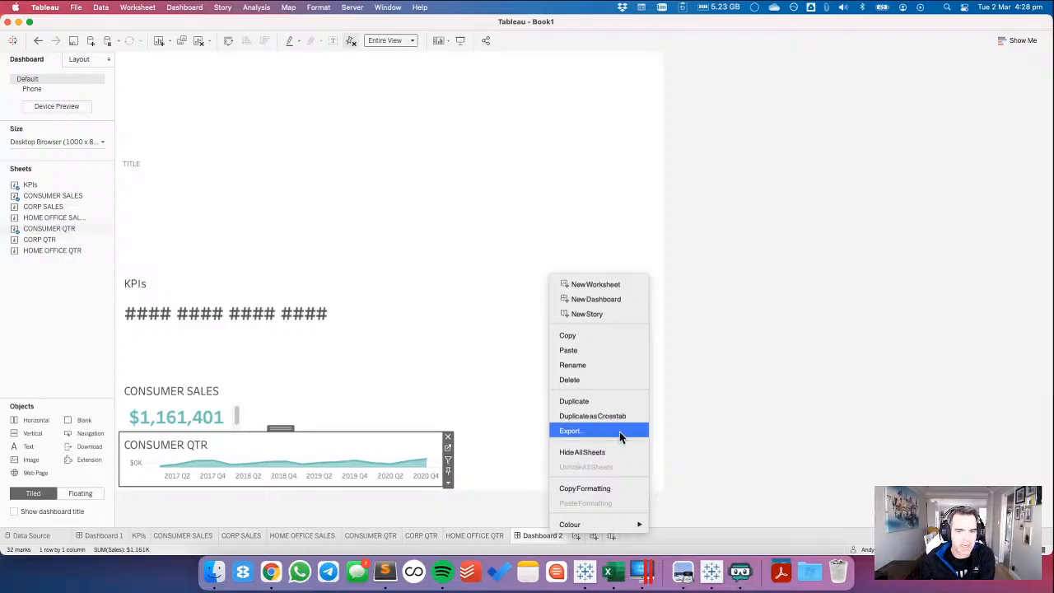
{"action": "left_click", "coordinate": [573, 379]}
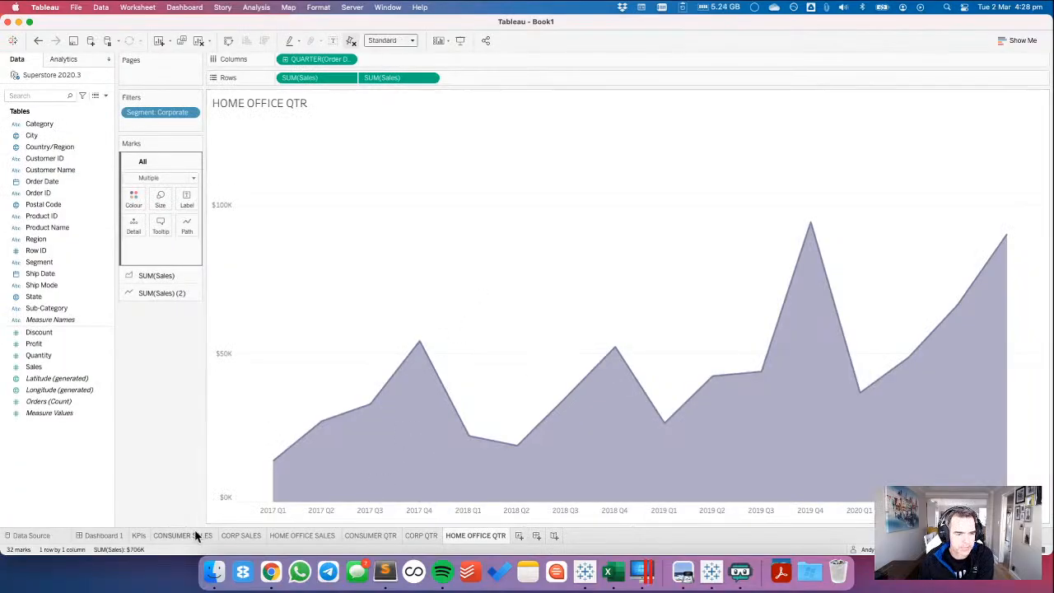
{"action": "mouse_move", "coordinate": [94, 539]}
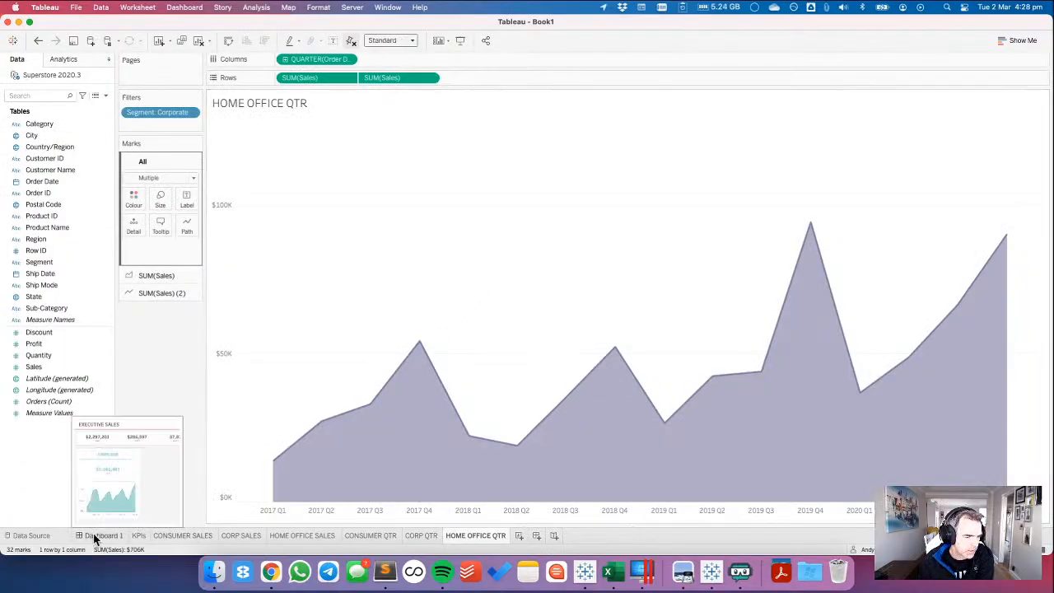
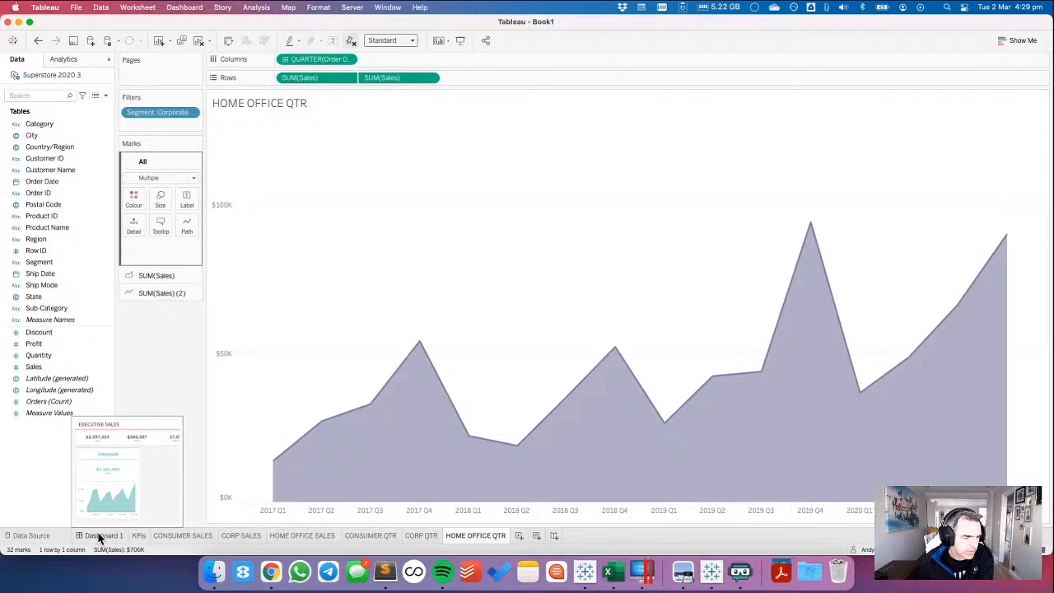
Set the Segment filter on the HOME OFFICE QTR sheet to Home Office only.
{"action": "left_click", "coordinate": [313, 536]}
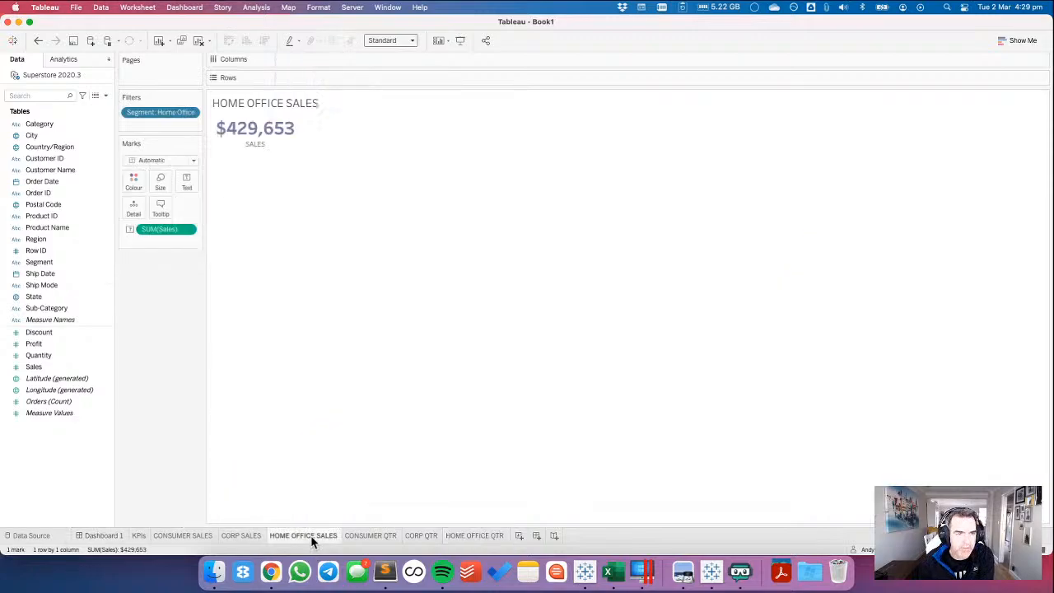
{"action": "left_click", "coordinate": [358, 535]}
{"action": "left_click", "coordinate": [429, 535]}
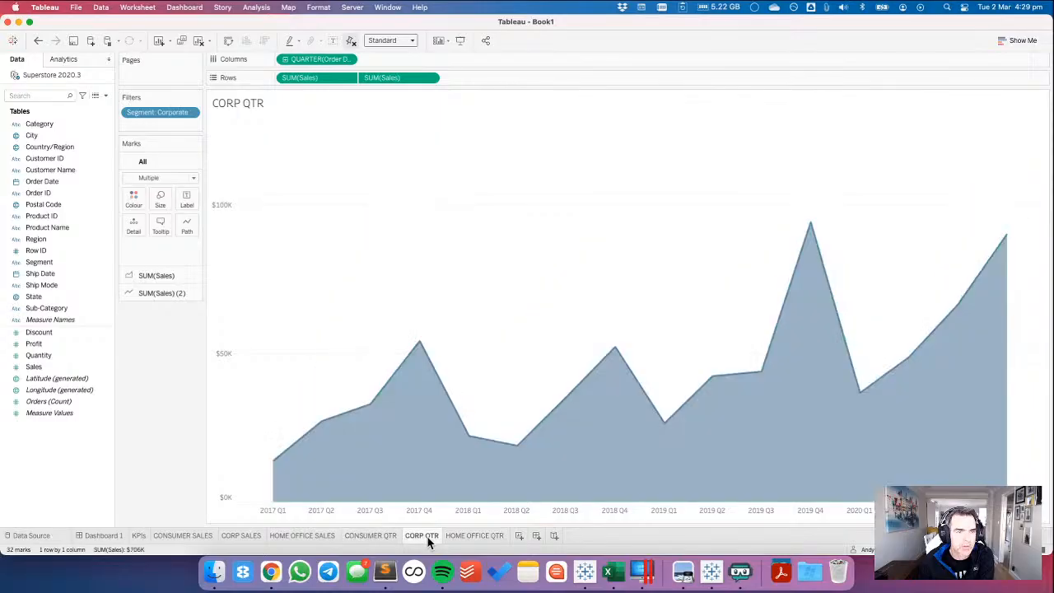
{"action": "left_click", "coordinate": [468, 536]}
{"action": "left_click", "coordinate": [191, 112]}
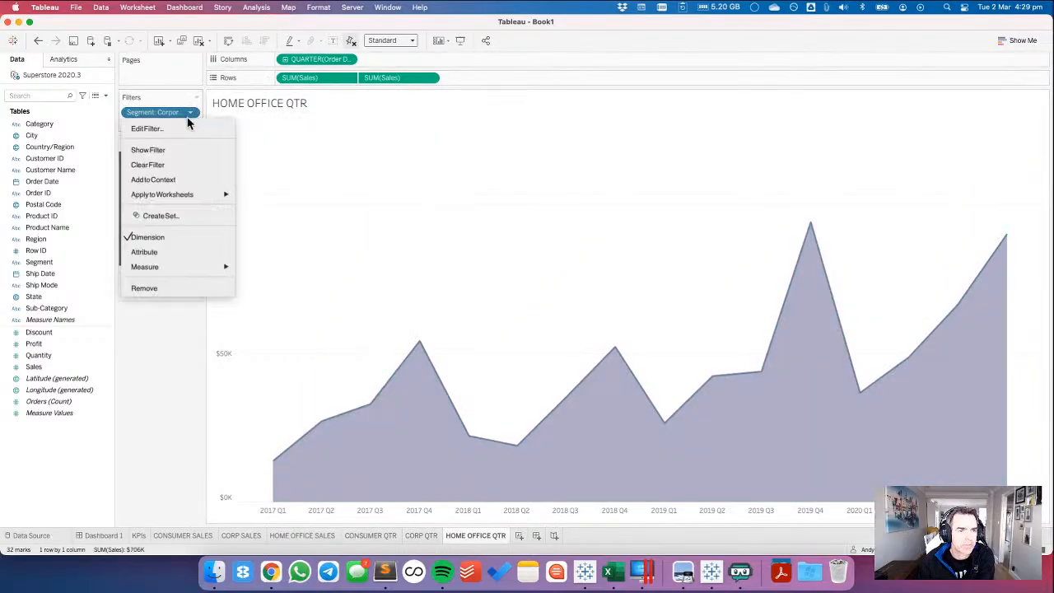
{"action": "left_click", "coordinate": [188, 124]}
{"action": "left_click", "coordinate": [429, 188]}
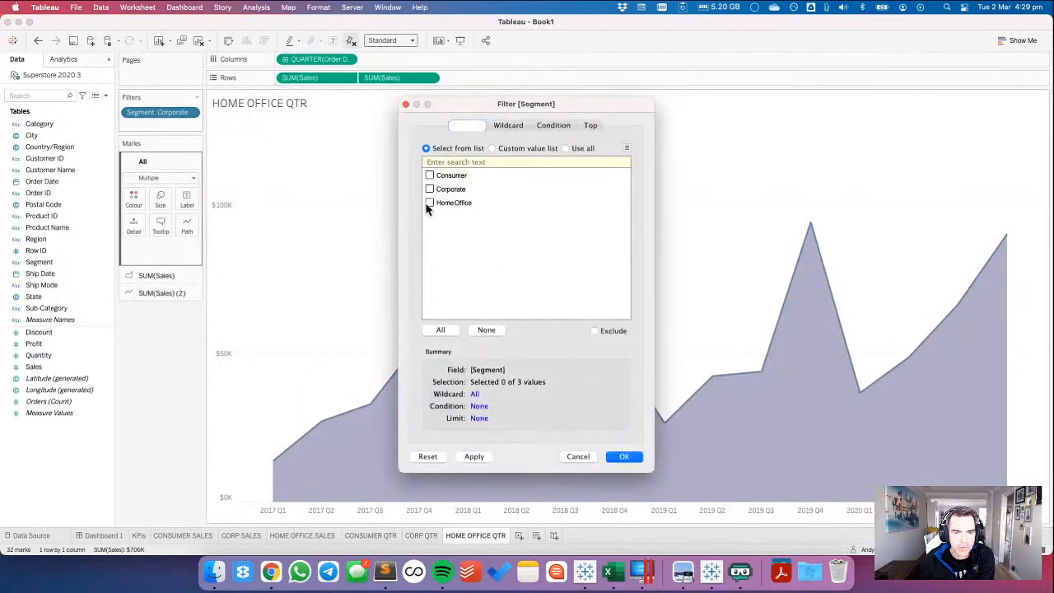
{"action": "left_click", "coordinate": [429, 202]}
{"action": "left_click", "coordinate": [622, 456]}
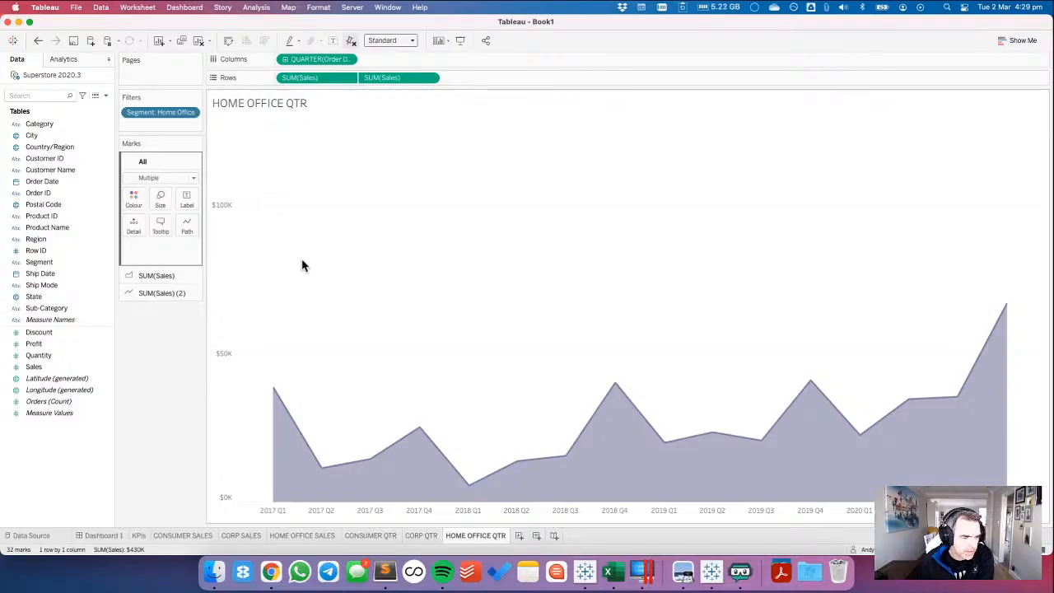
Add a second blank after the existing one in Dashboard 1's horizontal container, and check its width in pixels.
{"action": "left_click", "coordinate": [105, 535]}
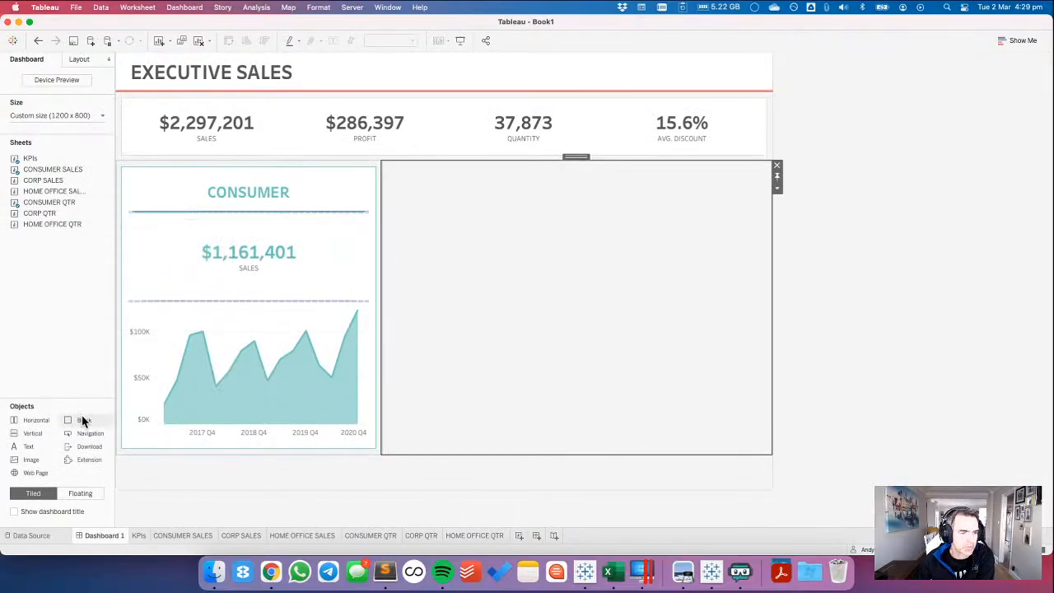
{"action": "left_click_drag", "start_coordinate": [82, 420], "coordinate": [611, 253]}
{"action": "left_click", "coordinate": [776, 188]}
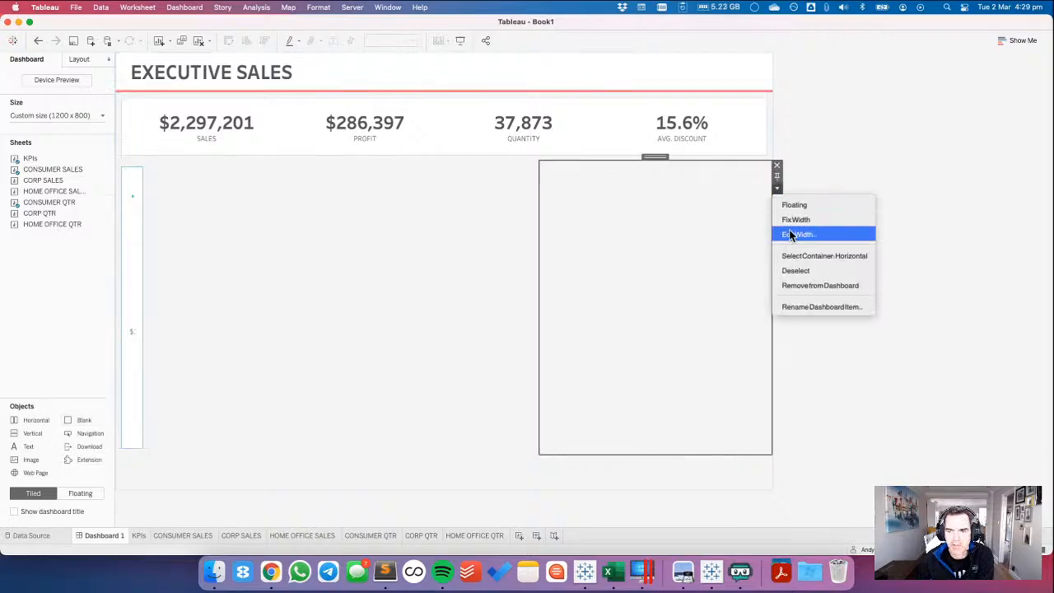
{"action": "left_click", "coordinate": [790, 235]}
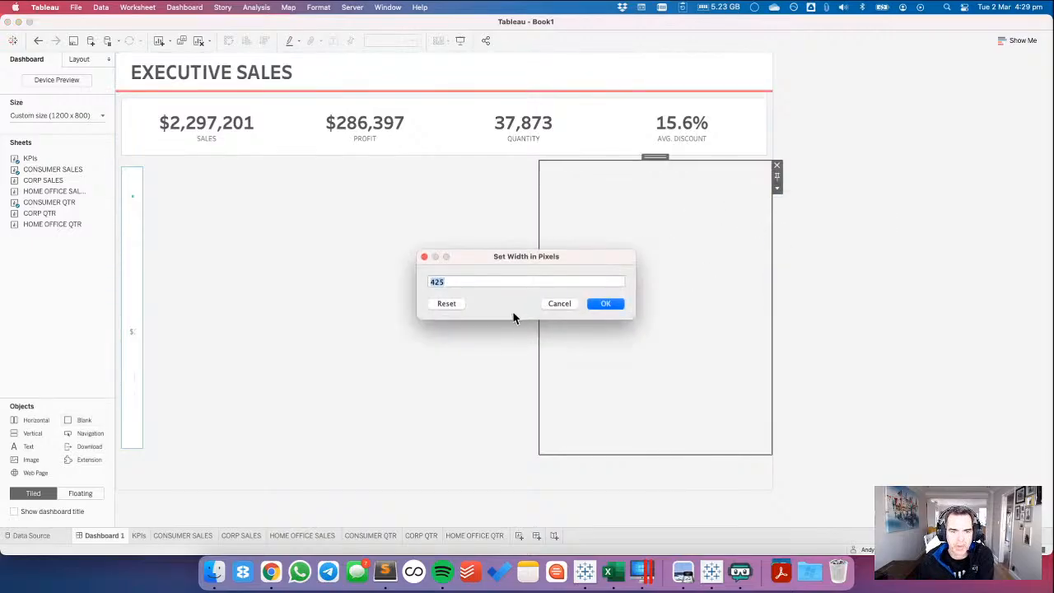
{"action": "left_click", "coordinate": [606, 303]}
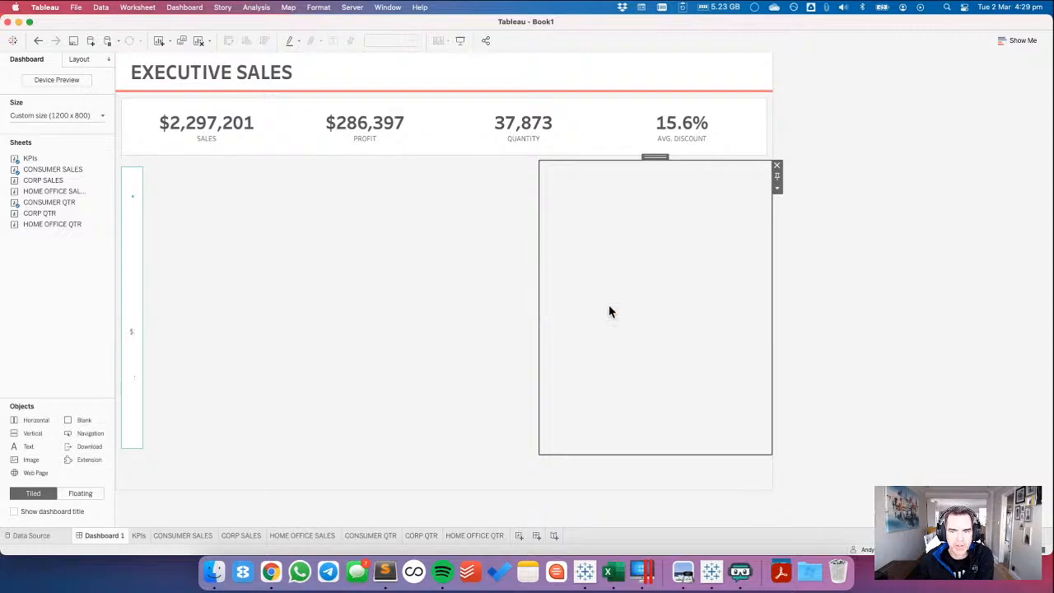
Check the new blank's outer padding and set its width to 28 pixels.
{"action": "left_click", "coordinate": [79, 59]}
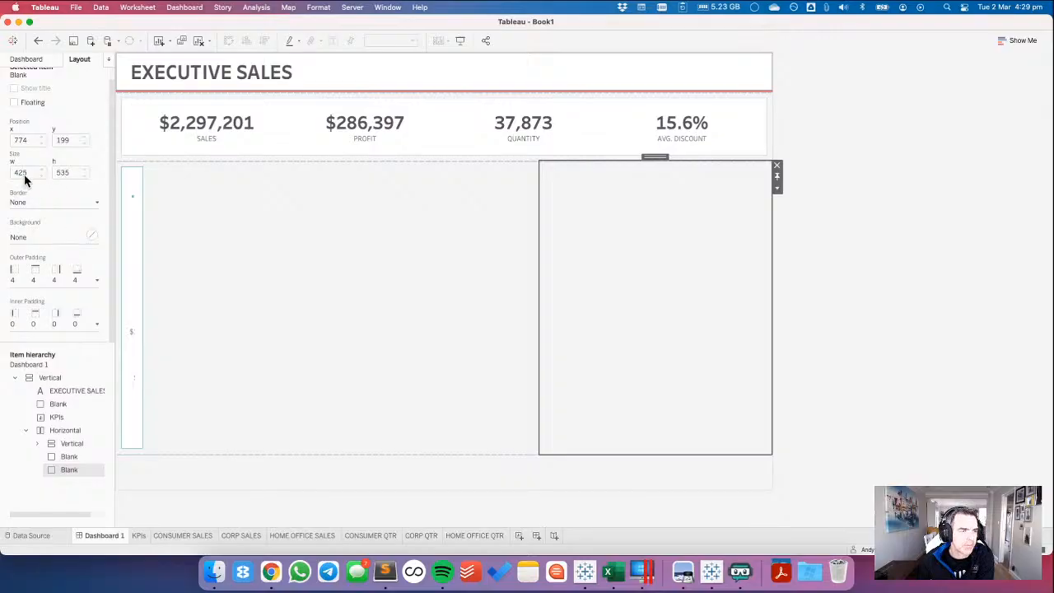
{"action": "left_click", "coordinate": [34, 280]}
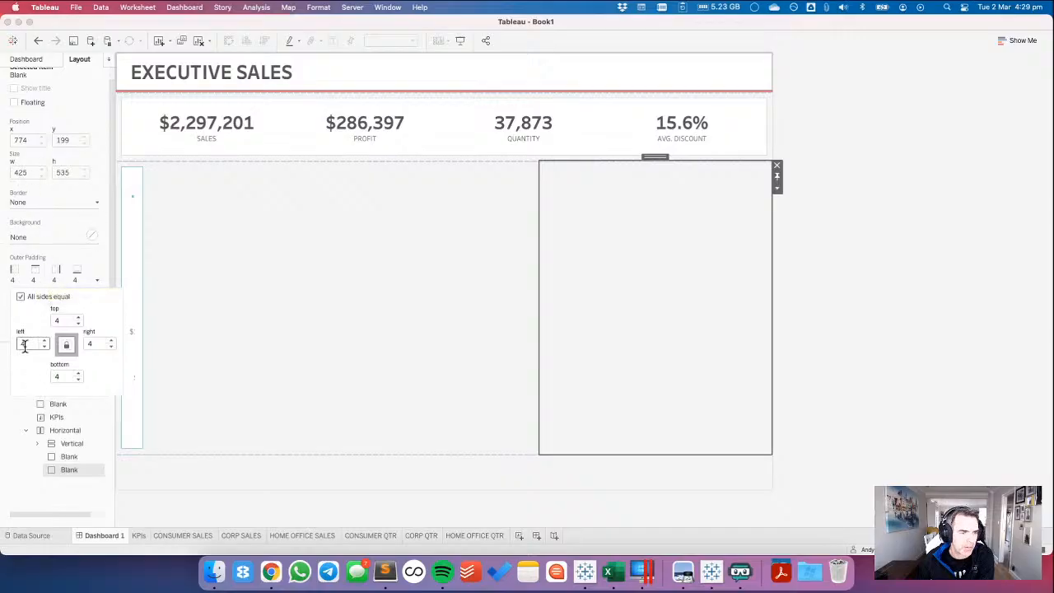
{"action": "double_click", "coordinate": [90, 343]}
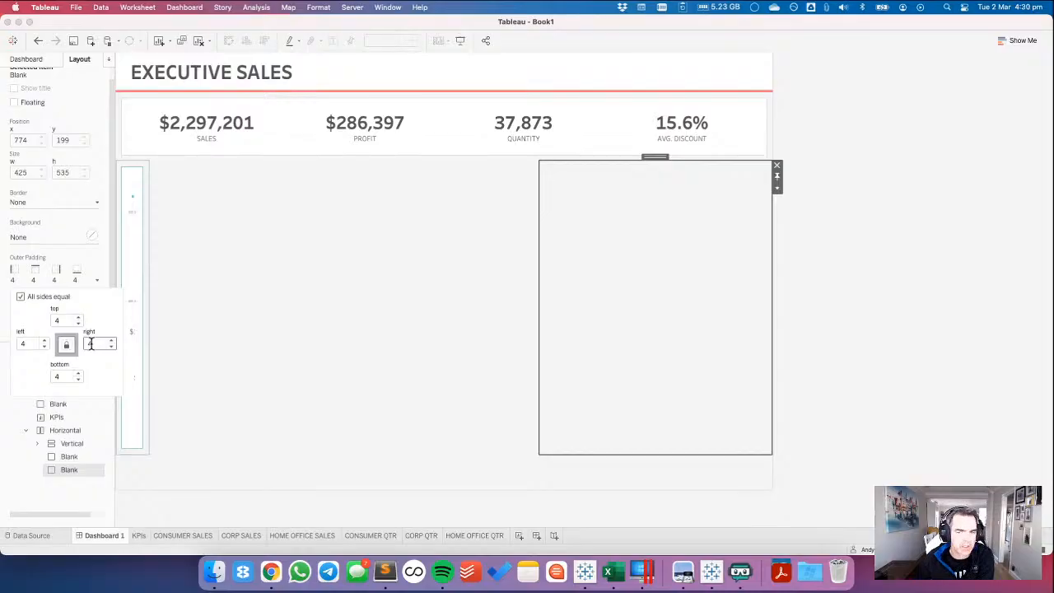
{"action": "left_click", "coordinate": [777, 190]}
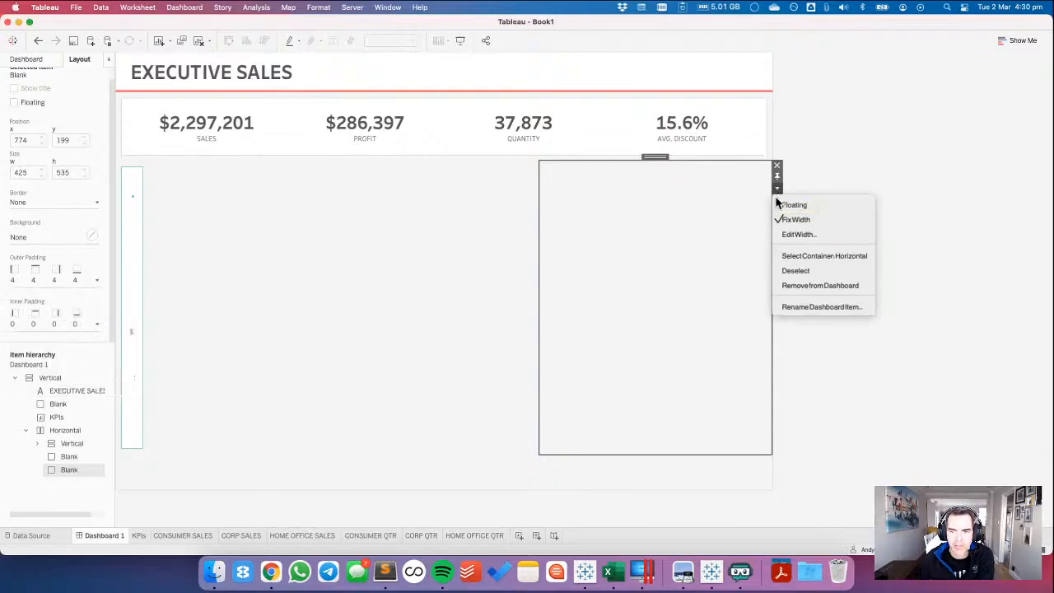
{"action": "left_click", "coordinate": [795, 236]}
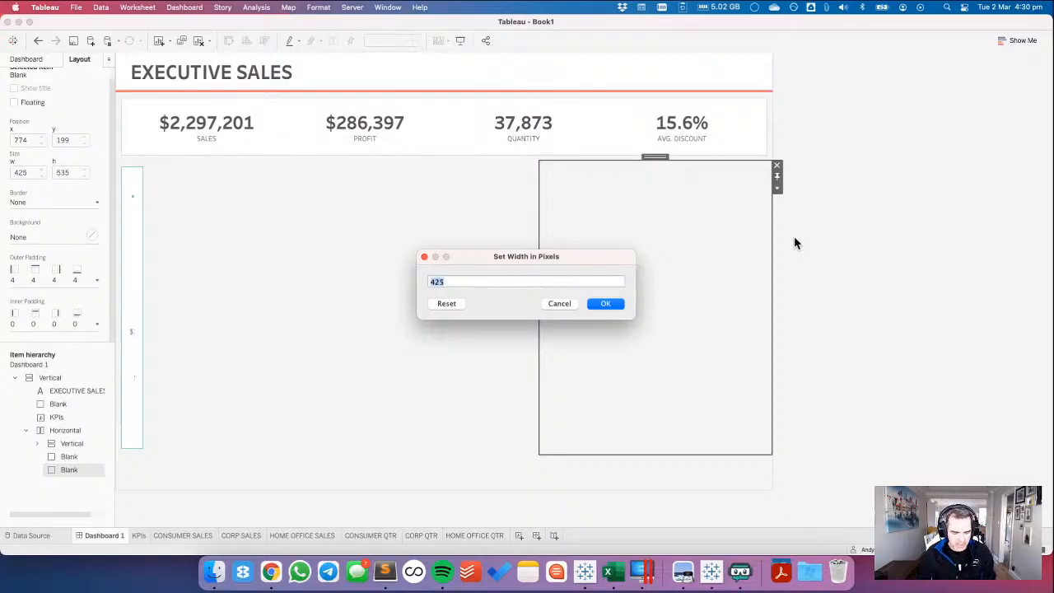
{"action": "type", "text": "28"}
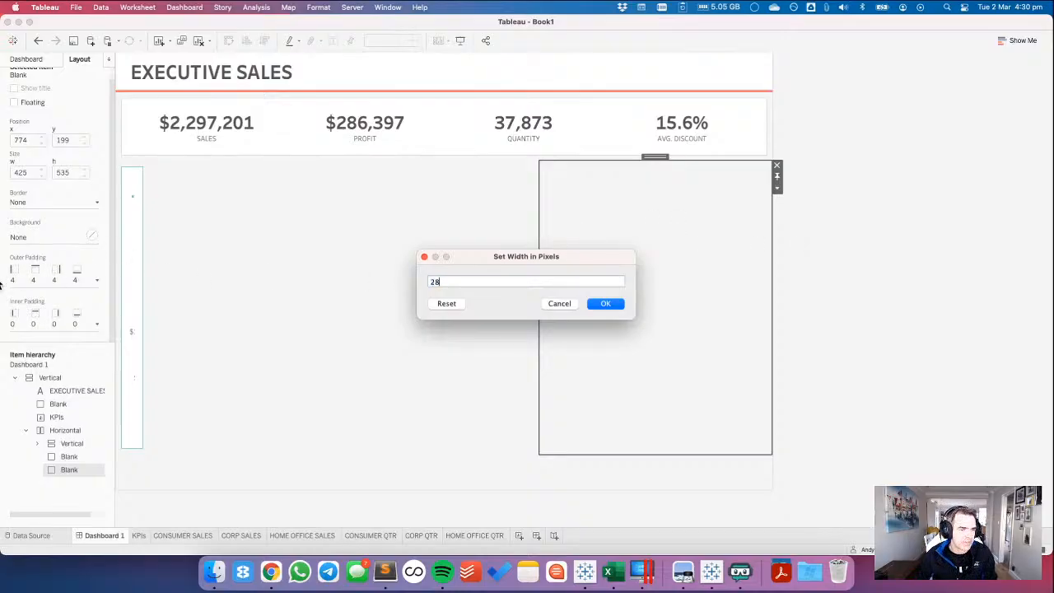
{"action": "left_click", "coordinate": [607, 304]}
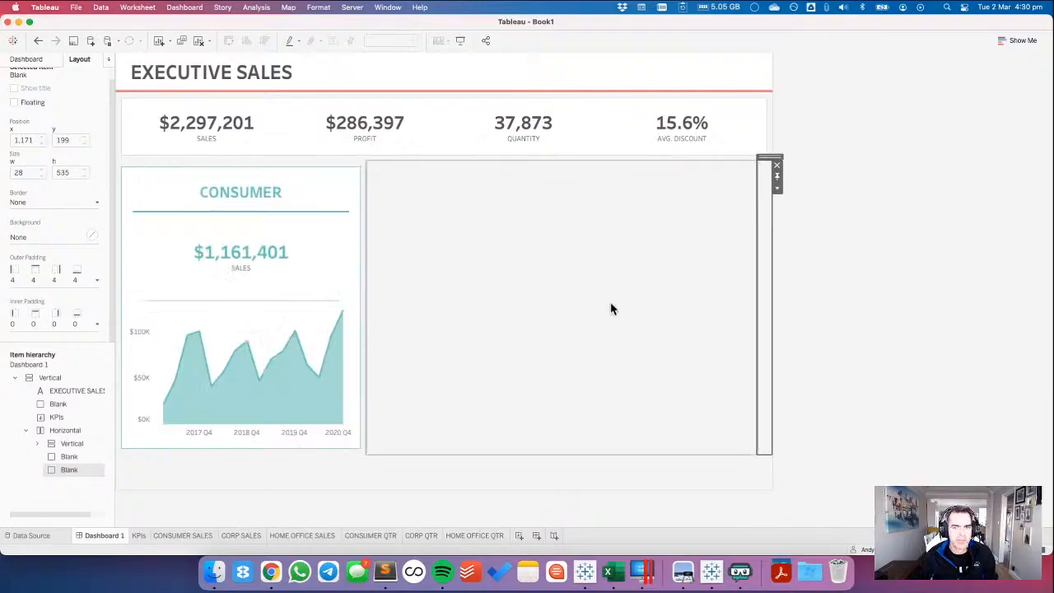
Give the narrow blank a light cream background, and remove that blank from the dashboard.
{"action": "left_click", "coordinate": [25, 236]}
{"action": "left_click", "coordinate": [53, 279]}
{"action": "left_click", "coordinate": [924, 303]}
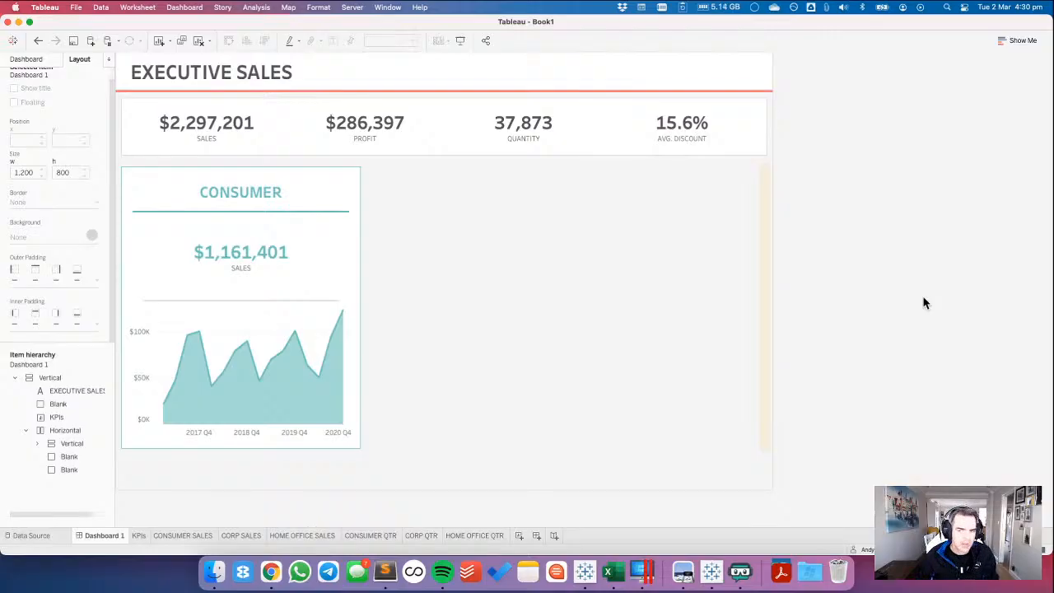
{"action": "left_click", "coordinate": [764, 256]}
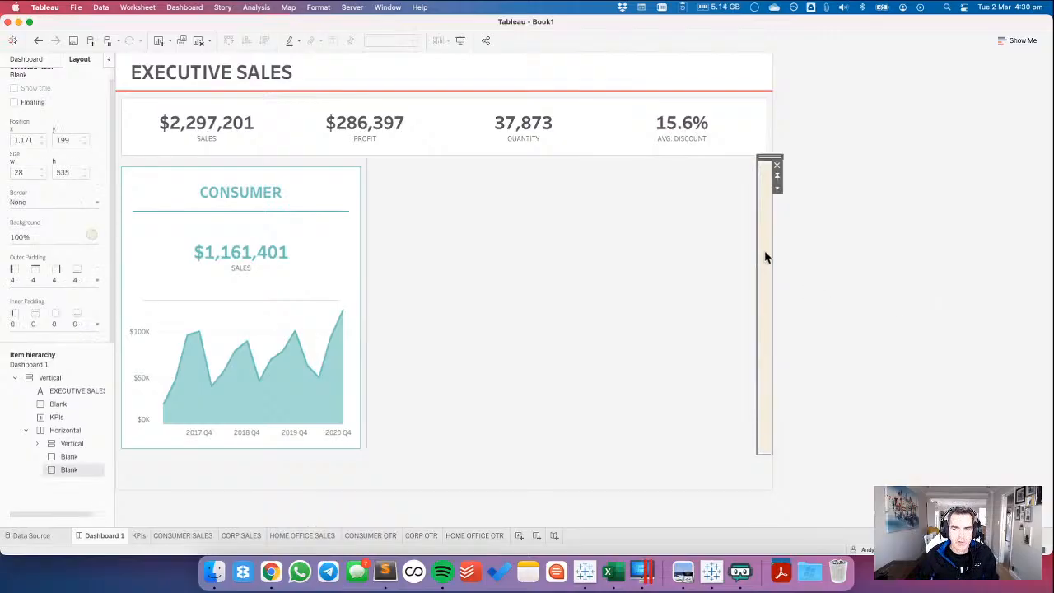
{"action": "left_click", "coordinate": [777, 169]}
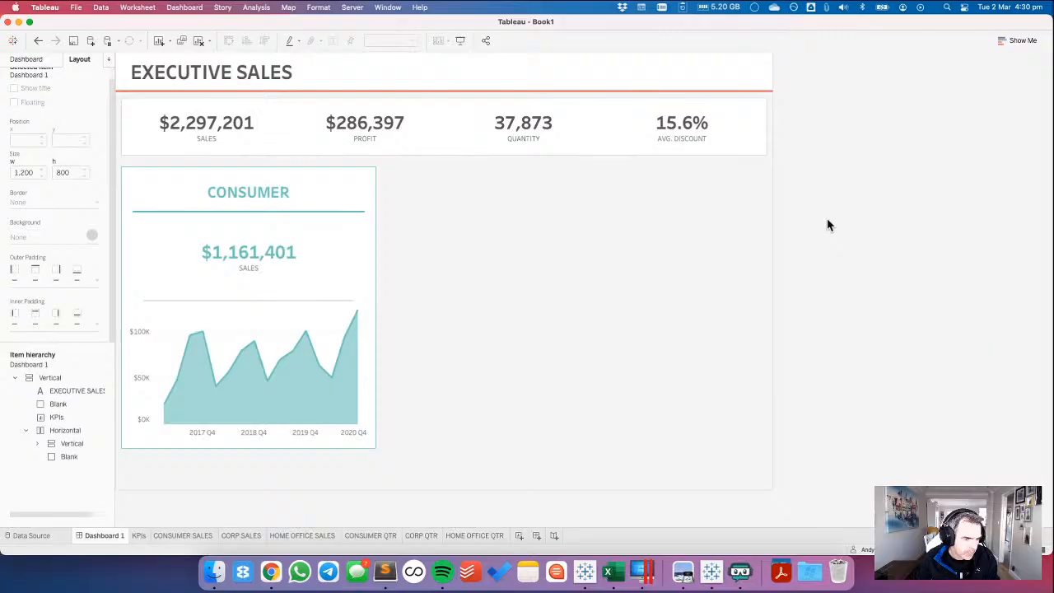
Add a vertical container at the end of the horizontal container, after the blank.
{"action": "left_click", "coordinate": [31, 60]}
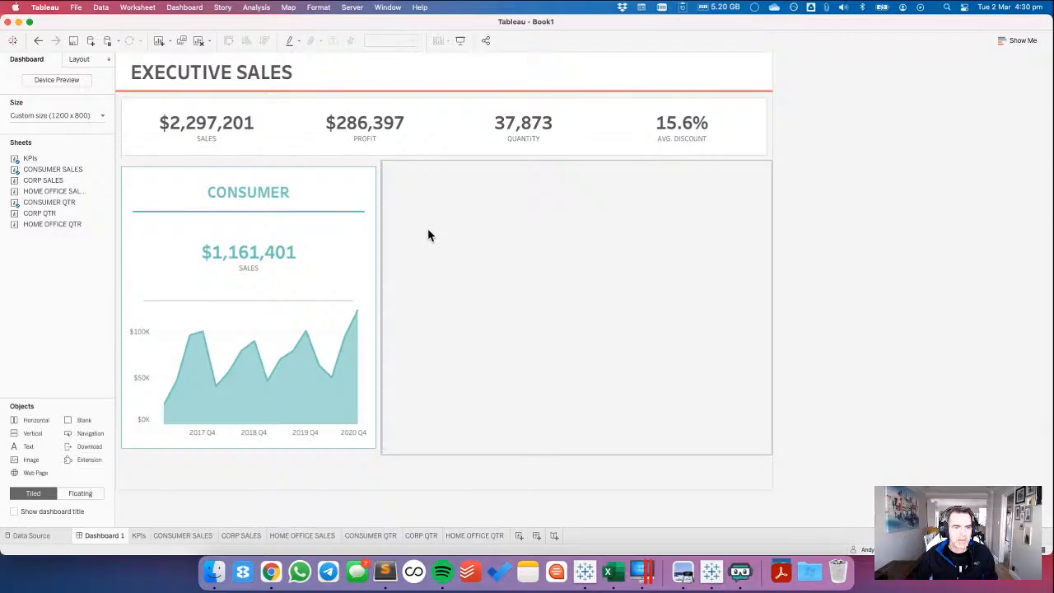
{"action": "left_click", "coordinate": [427, 234]}
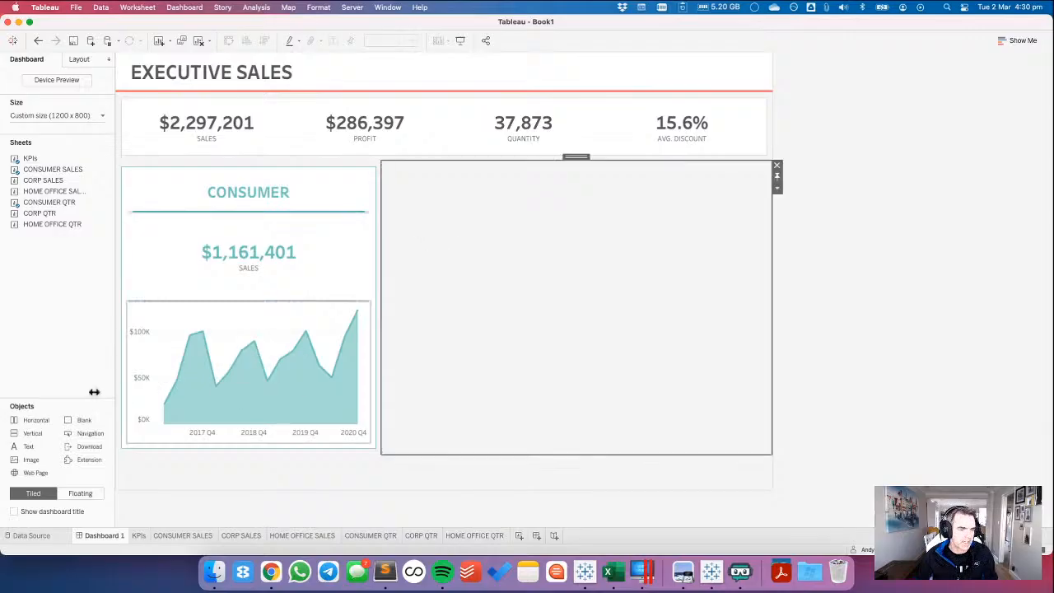
{"action": "left_click_drag", "start_coordinate": [27, 438], "coordinate": [690, 284]}
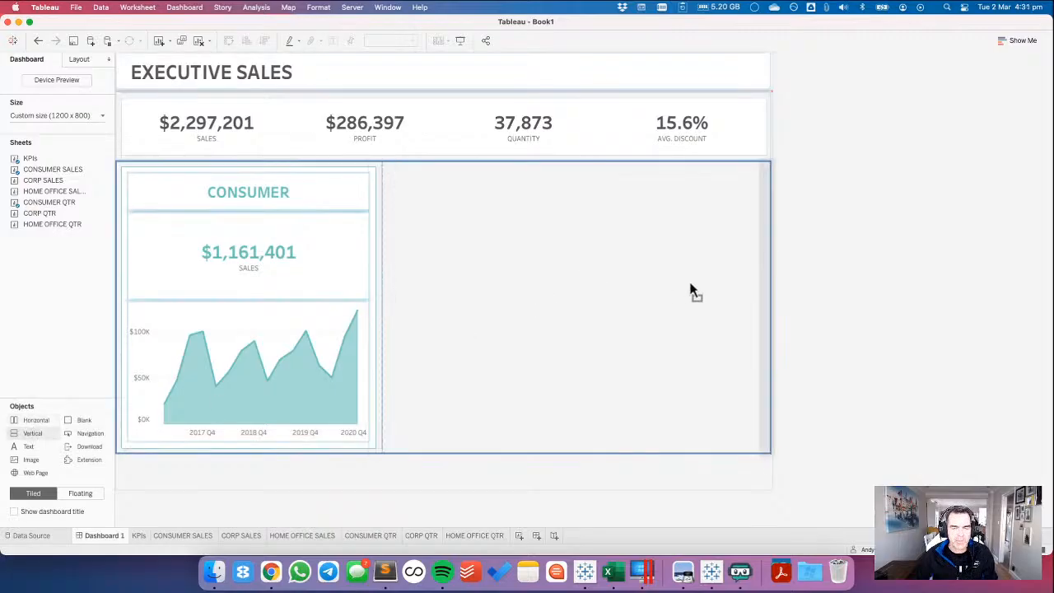
{"action": "left_click_drag", "start_coordinate": [690, 290], "coordinate": [690, 289]}
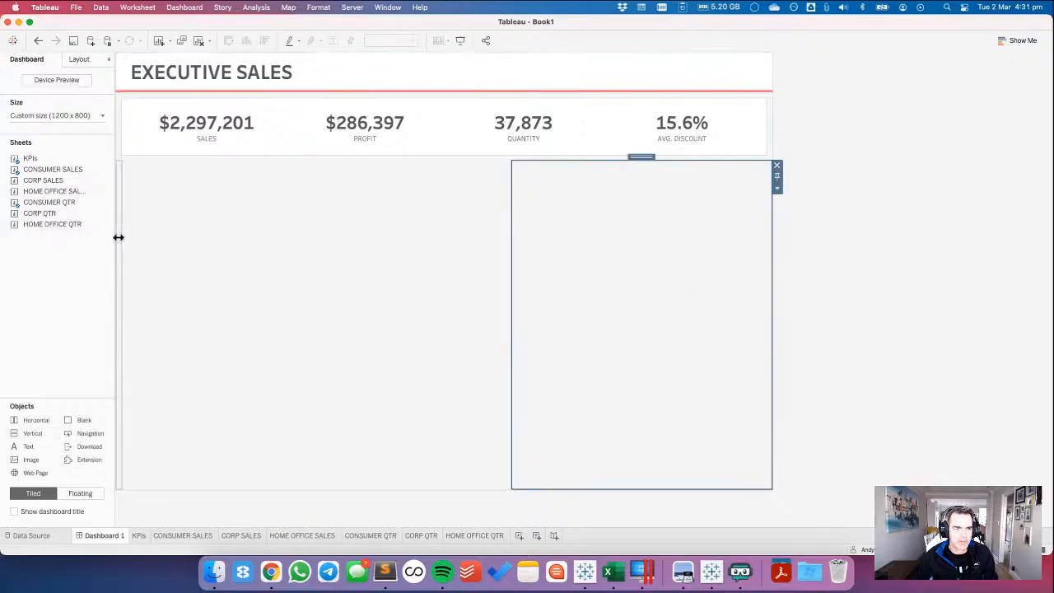
Distribute the contents of the horizontal container below the KPIs evenly.
{"action": "double_click", "coordinate": [642, 157]}
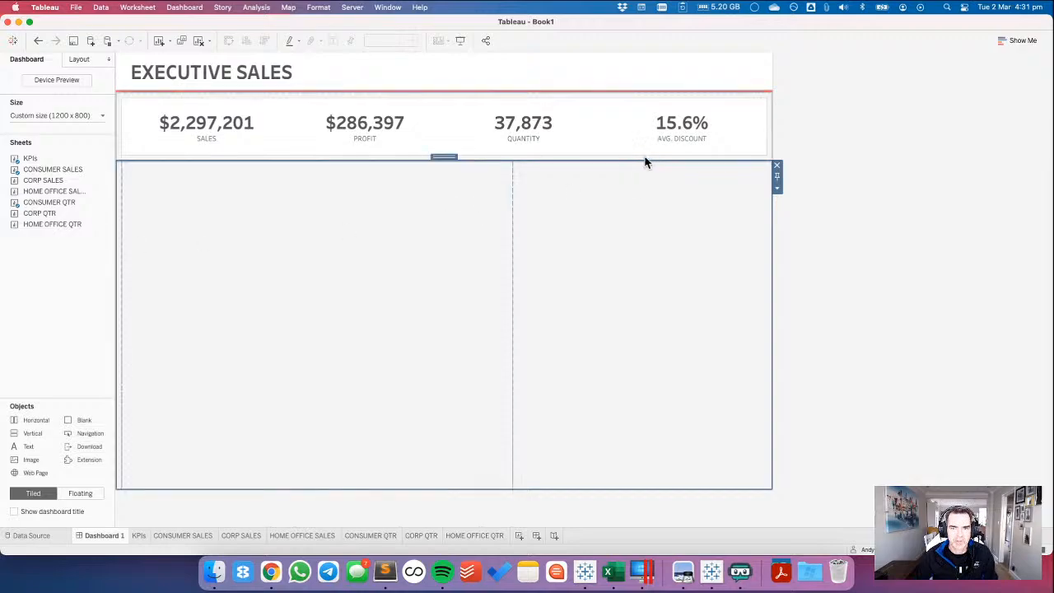
{"action": "left_click", "coordinate": [775, 188]}
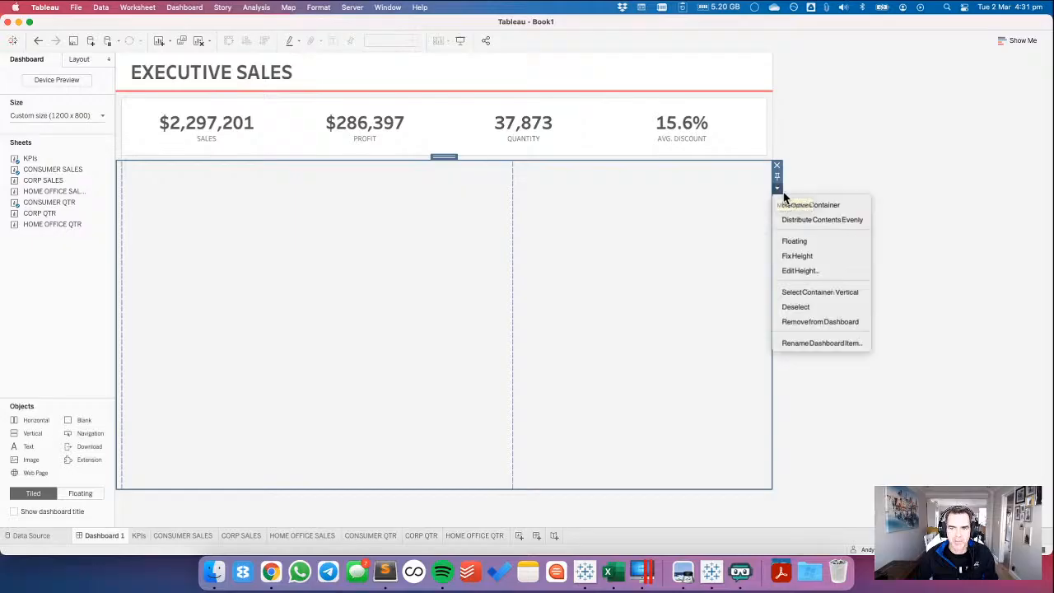
{"action": "left_click", "coordinate": [804, 219]}
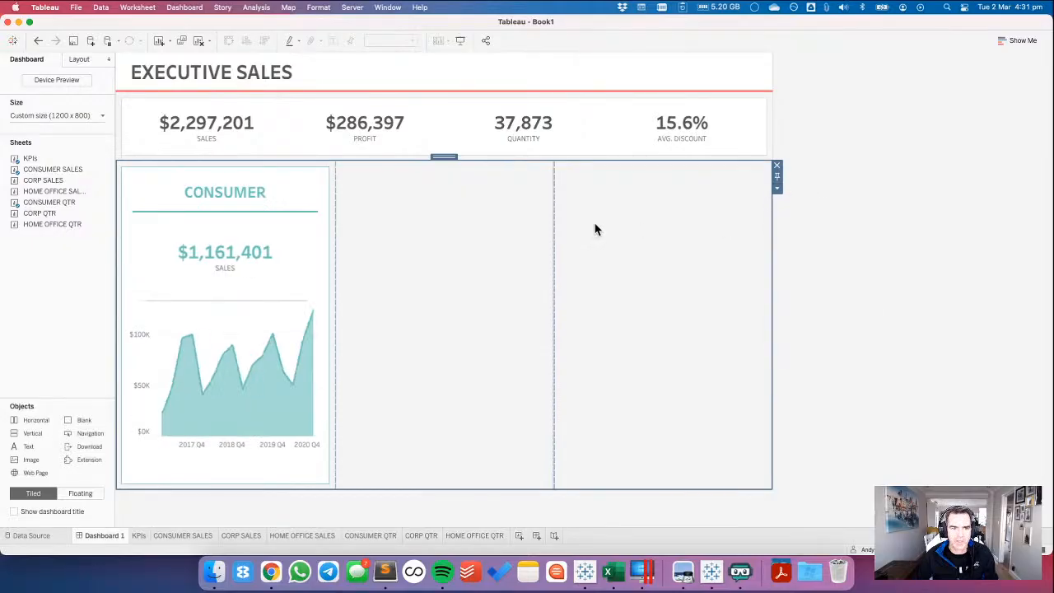
Give the new empty vertical container a thin solid border in the purple-grey Home Office colour.
{"action": "left_click", "coordinate": [594, 229]}
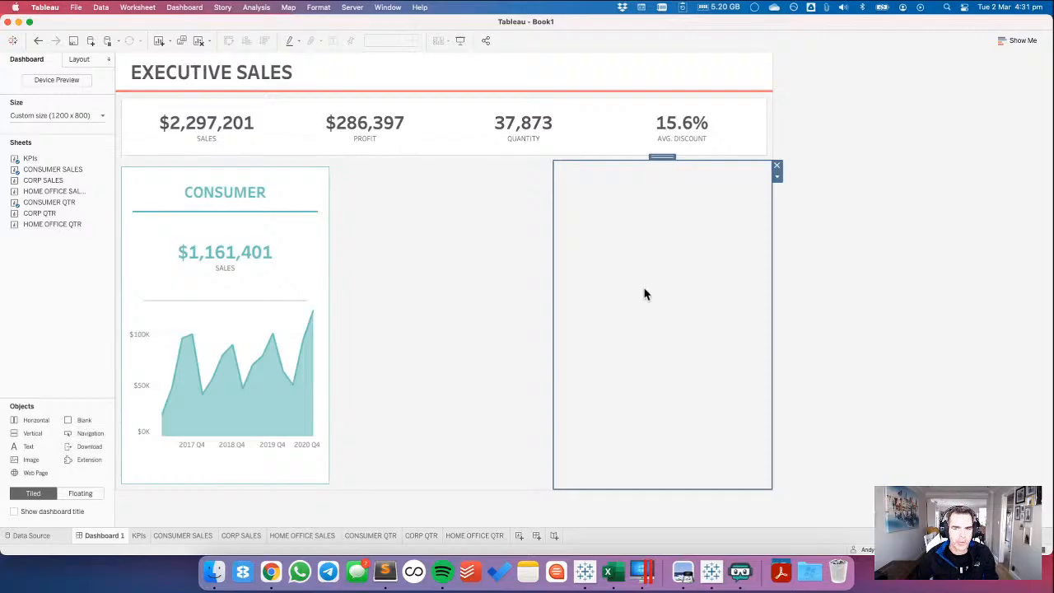
{"action": "left_click_drag", "start_coordinate": [75, 157], "coordinate": [66, 222]}
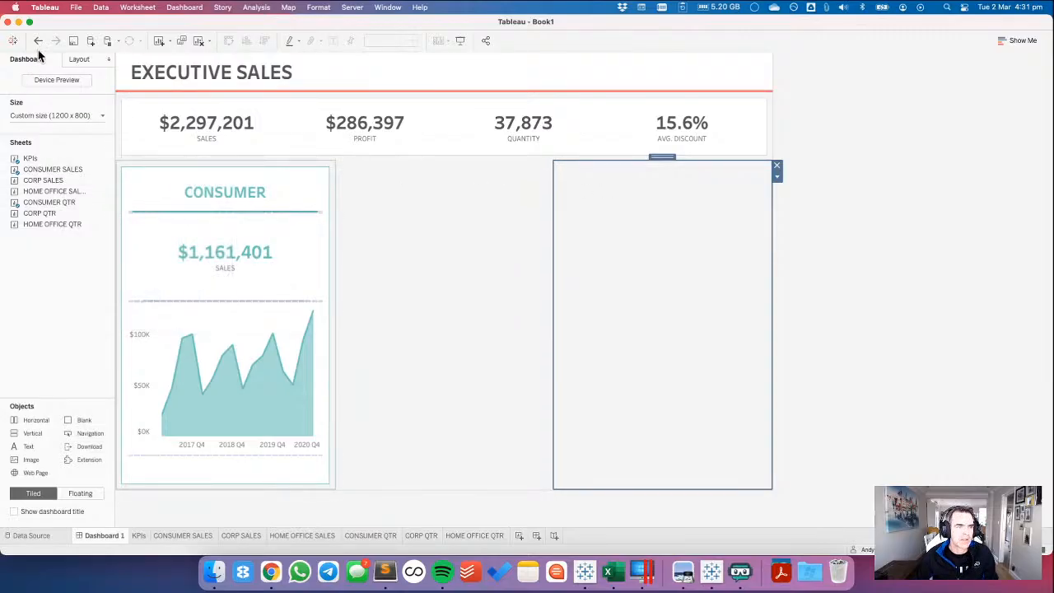
{"action": "left_click", "coordinate": [80, 59]}
{"action": "left_click", "coordinate": [30, 235]}
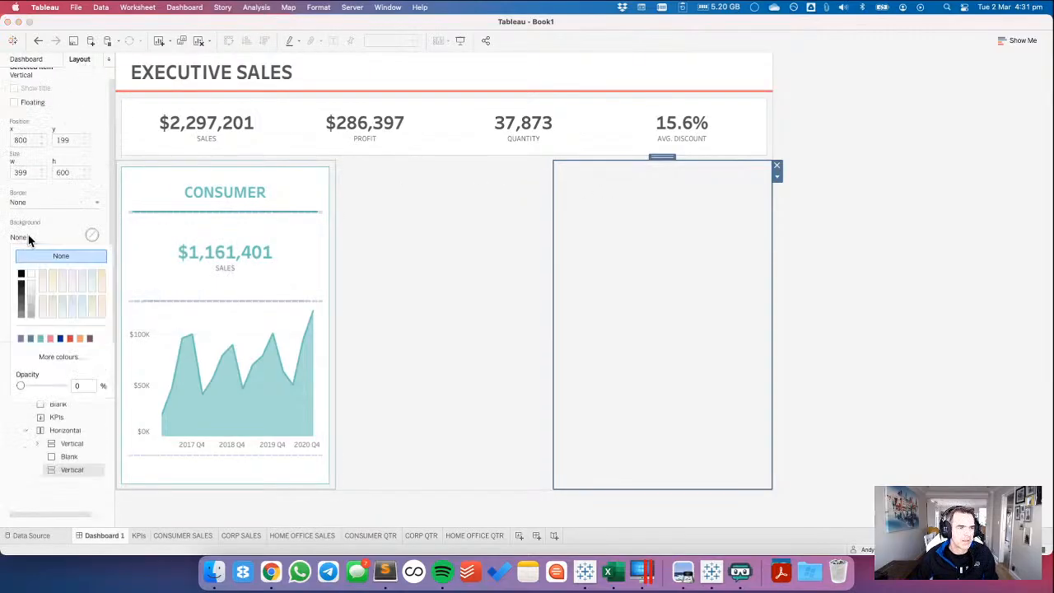
{"action": "left_click", "coordinate": [30, 204]}
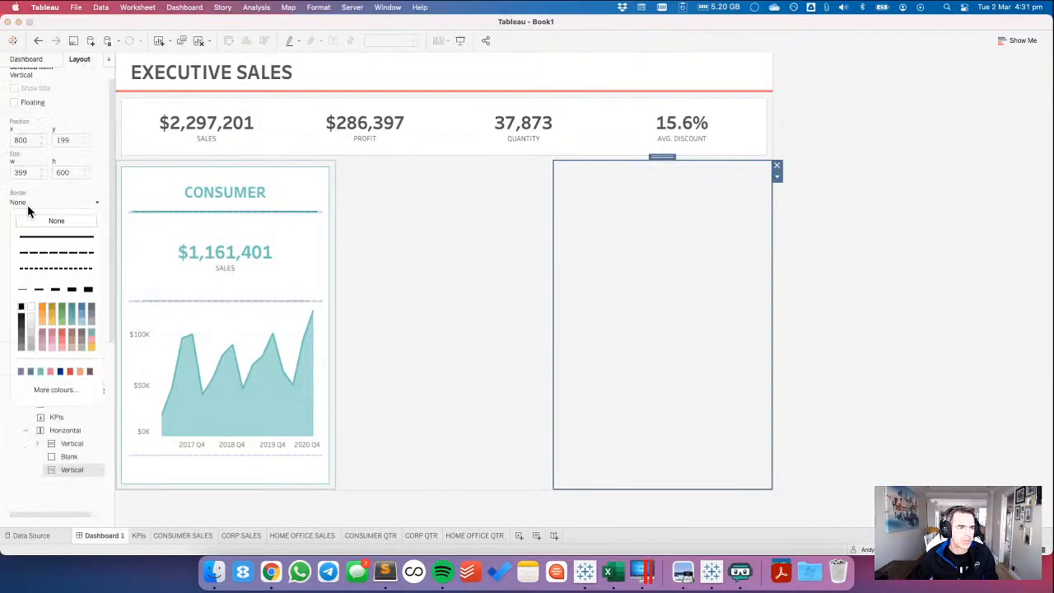
{"action": "left_click", "coordinate": [20, 371]}
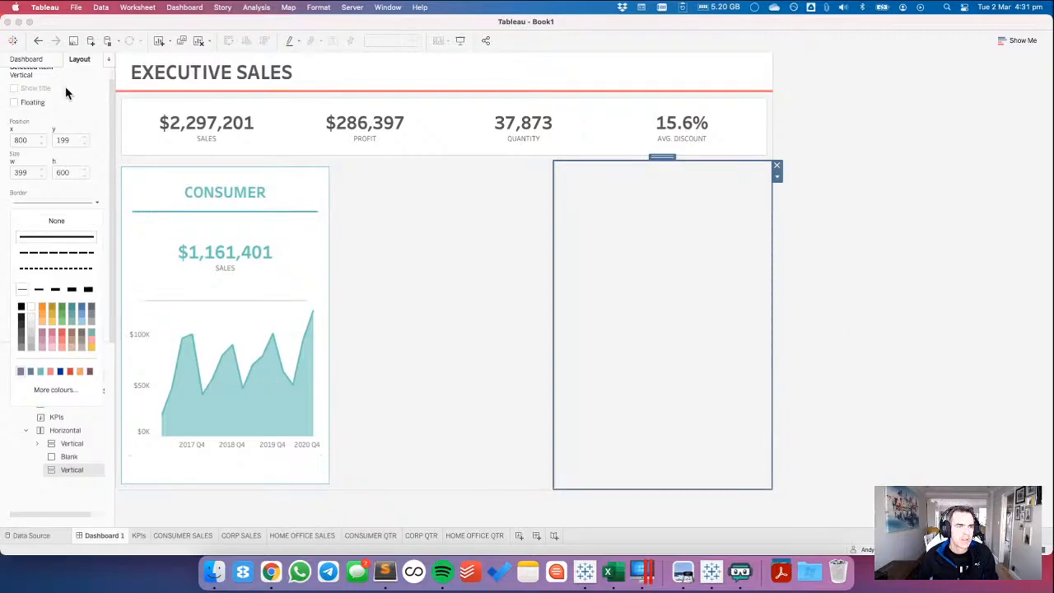
Copy the CONSUMER header text, and paste it into a new text object in the empty Home Office container.
{"action": "left_click", "coordinate": [35, 64]}
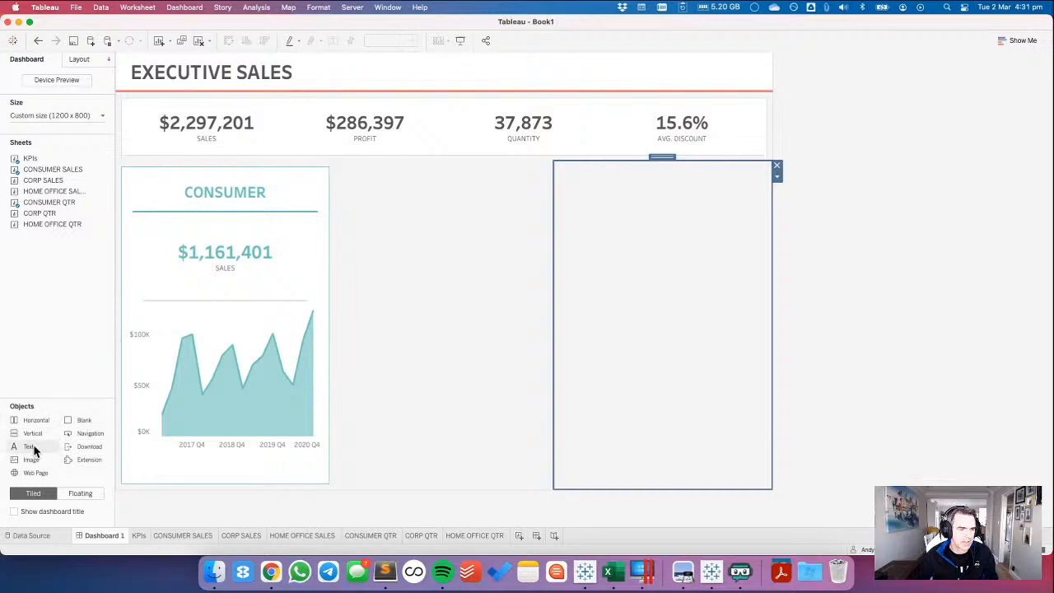
{"action": "double_click", "coordinate": [216, 194]}
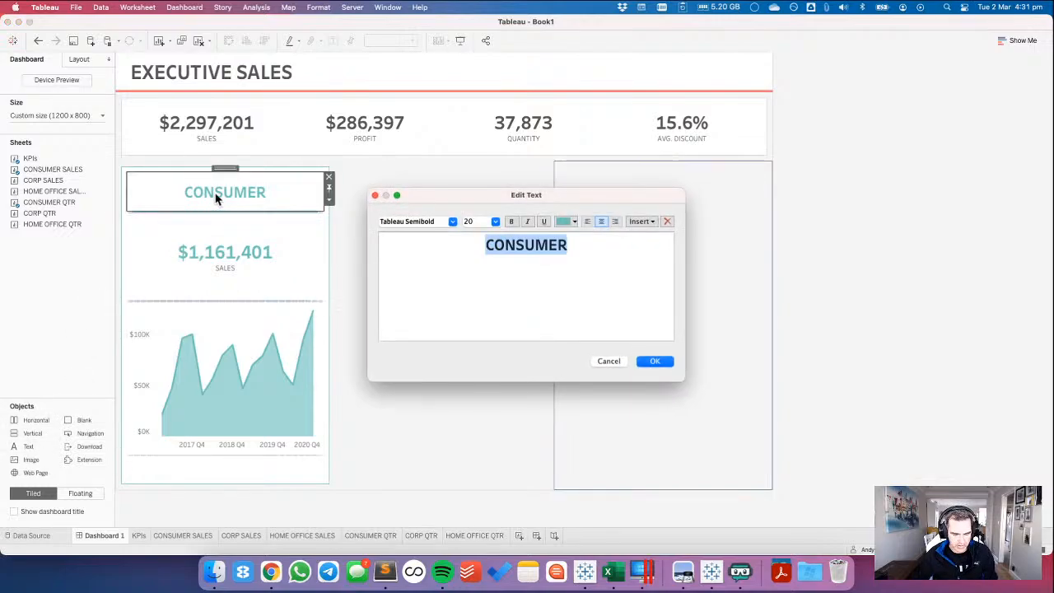
{"action": "left_click", "coordinate": [613, 362]}
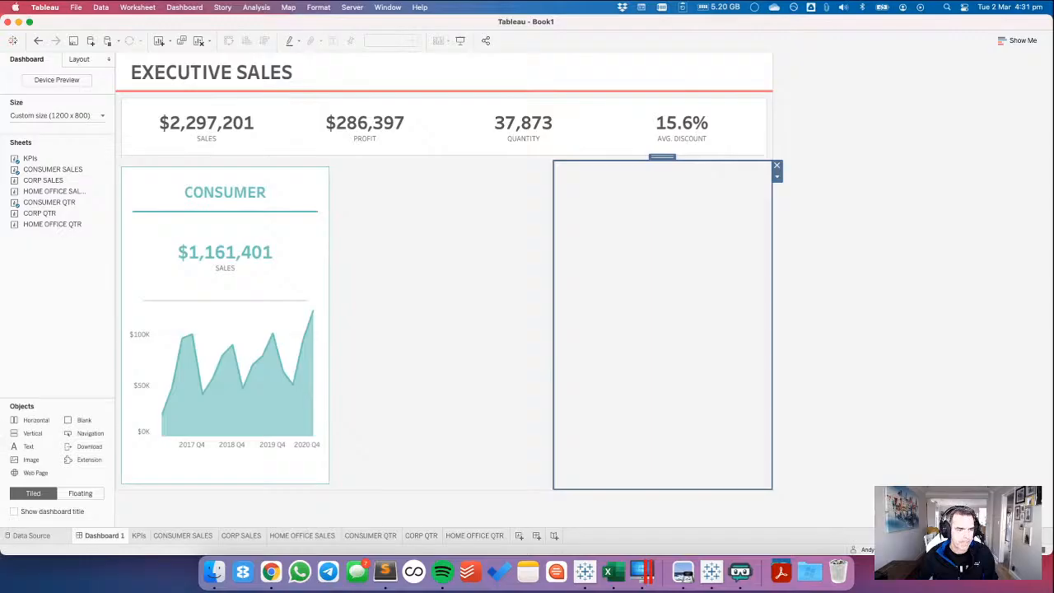
{"action": "left_click_drag", "start_coordinate": [28, 446], "coordinate": [706, 252]}
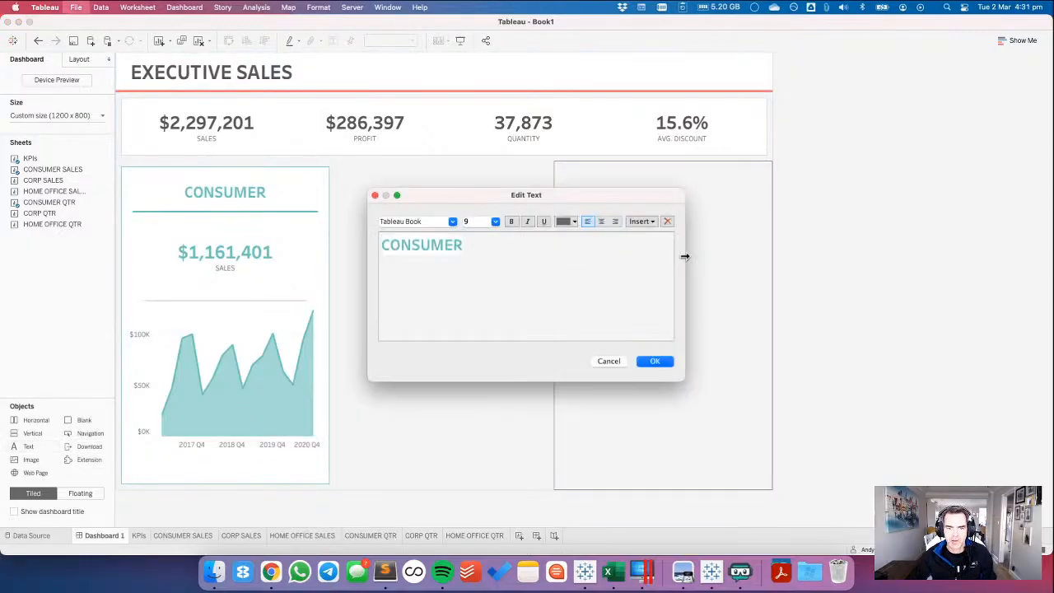
Centre the pasted header, replace its wording with HOME OFFICE, and colour it purple-grey.
{"action": "left_click", "coordinate": [601, 221]}
{"action": "key", "text": "super+a"}
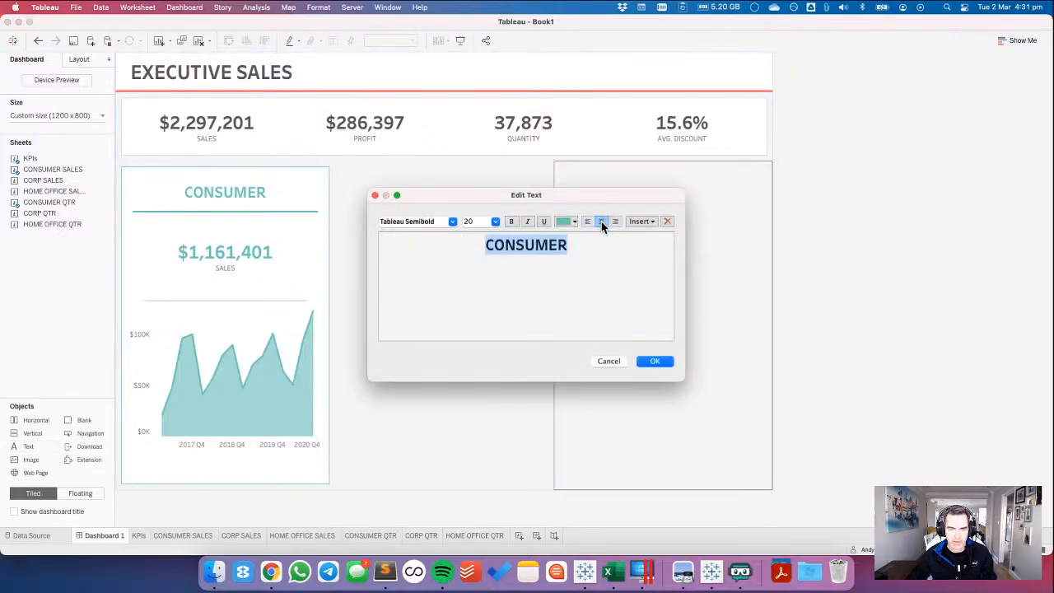
{"action": "type", "text": "HOME OFIFCE"}
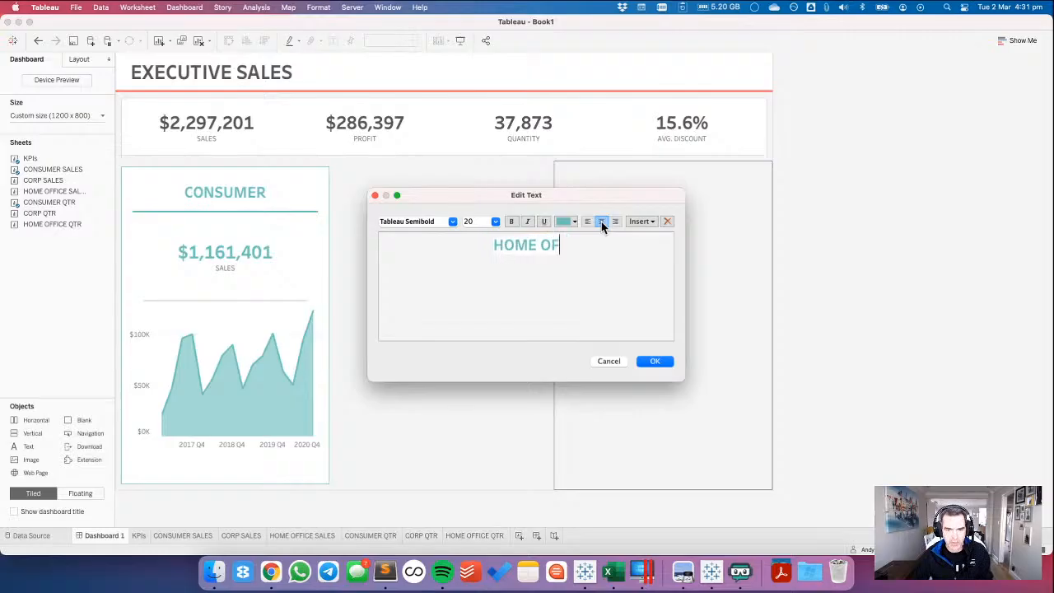
{"action": "key", "text": "BackSpace"}
{"action": "key", "text": "BackSpace"}
{"action": "key", "text": "BackSpace"}
{"action": "key", "text": "BackSpace"}
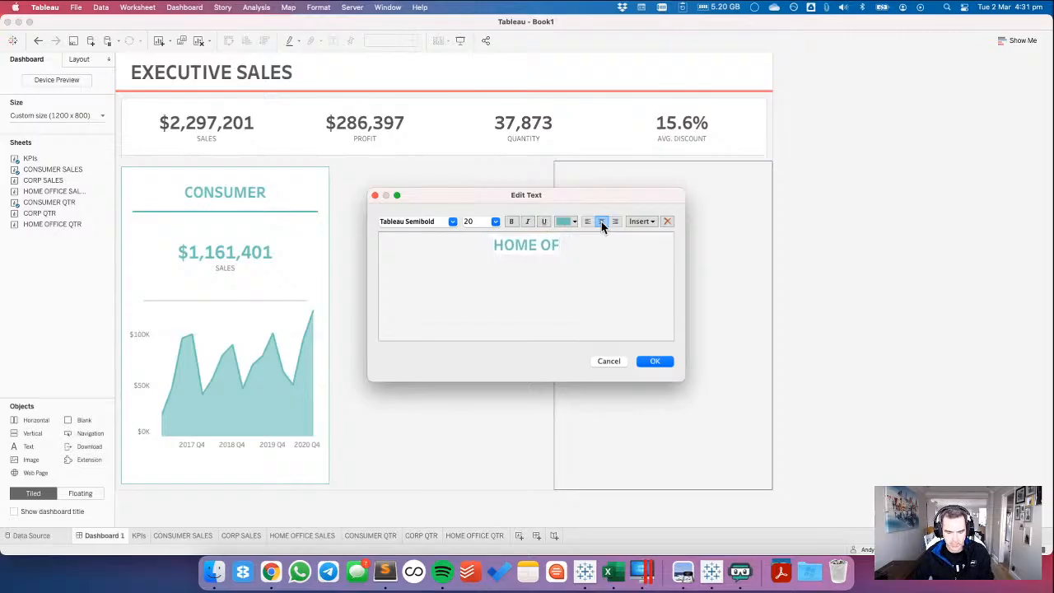
{"action": "type", "text": "FICE"}
{"action": "key", "text": "super+a"}
{"action": "left_click", "coordinate": [572, 221]}
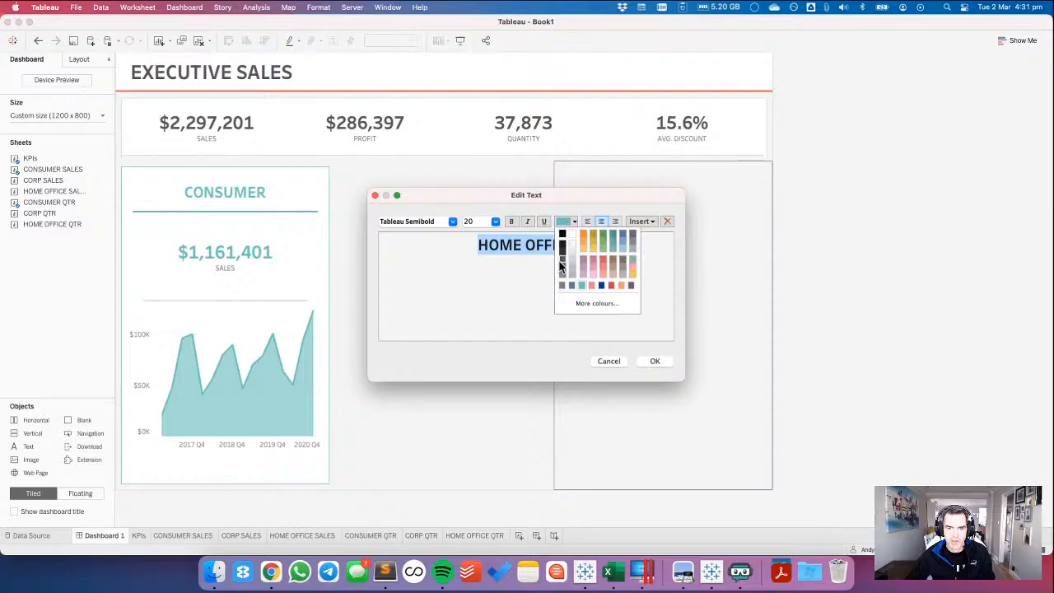
{"action": "left_click", "coordinate": [561, 263]}
{"action": "left_click", "coordinate": [655, 361]}
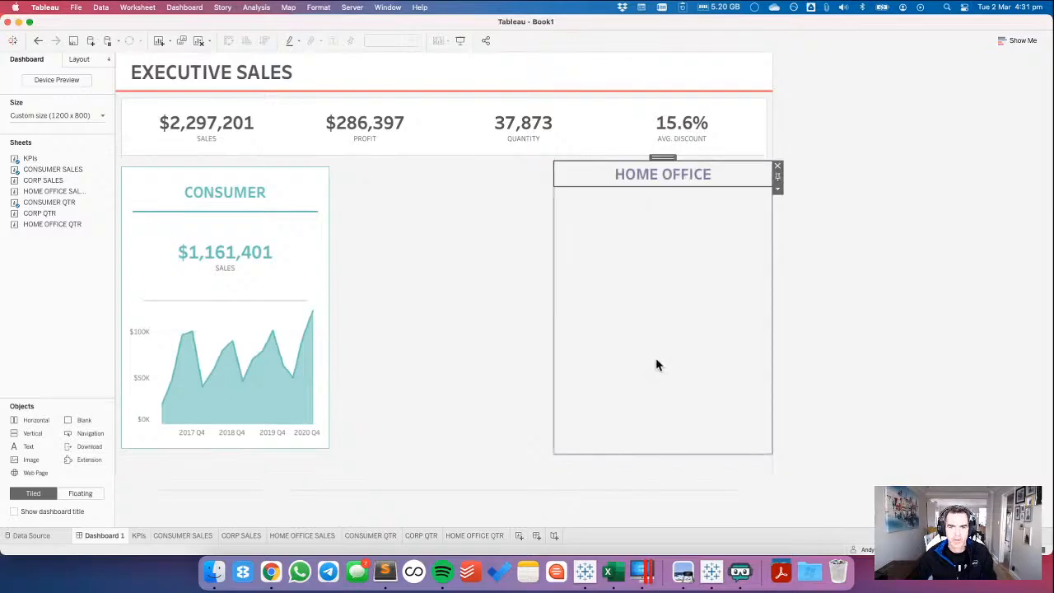
Give the vertical container holding the HOME OFFICE header a white background.
{"action": "left_click", "coordinate": [662, 157]}
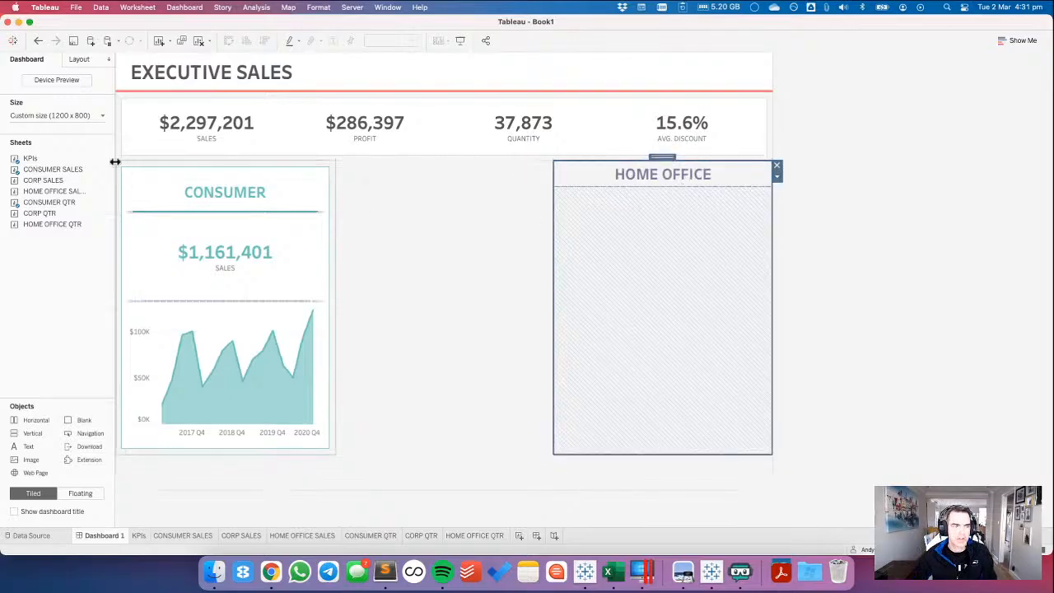
{"action": "left_click", "coordinate": [76, 59]}
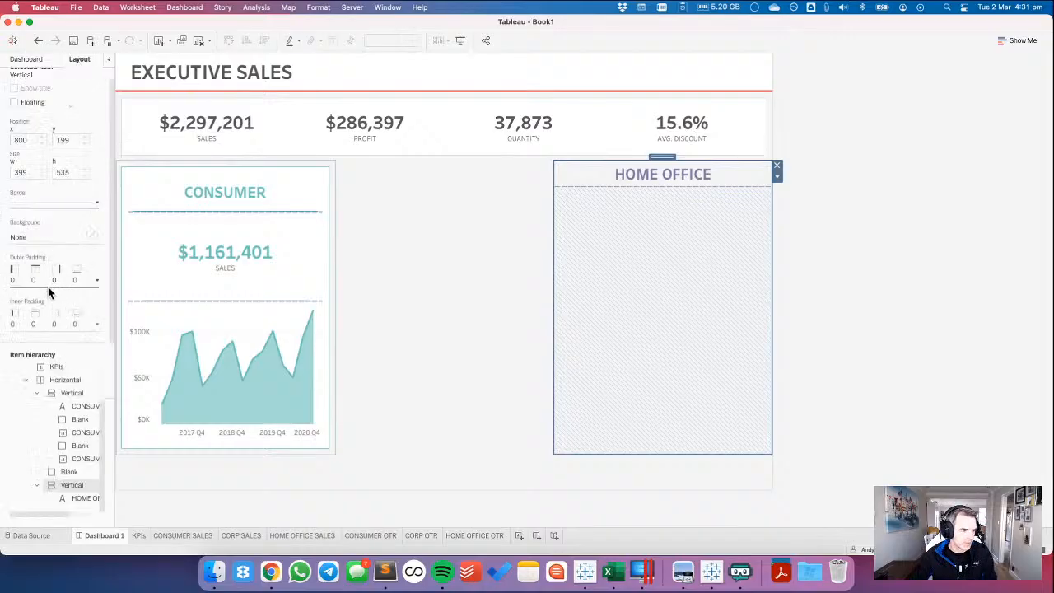
{"action": "left_click", "coordinate": [34, 236]}
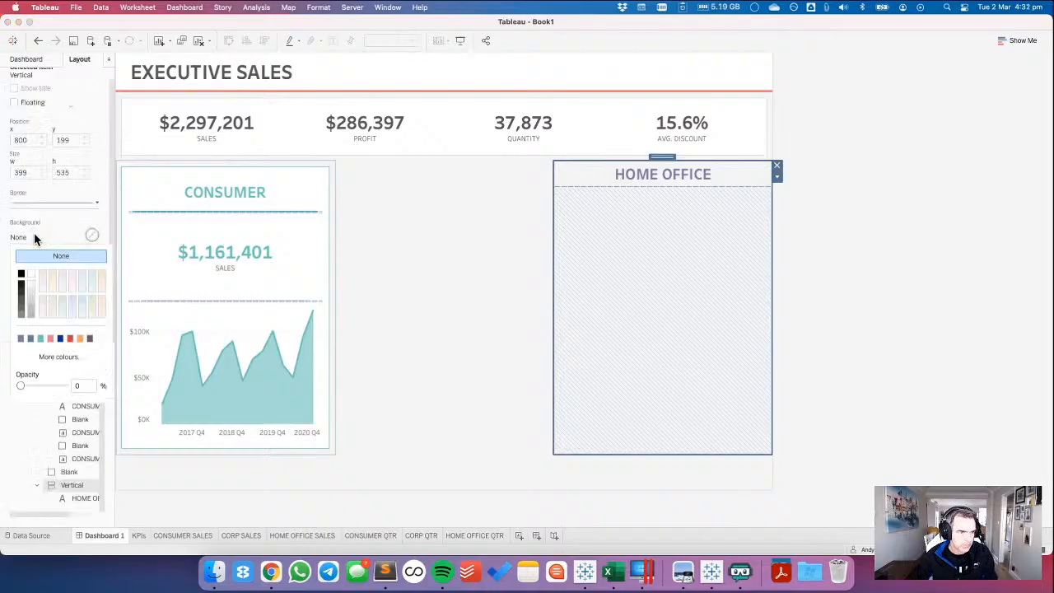
{"action": "left_click", "coordinate": [33, 277]}
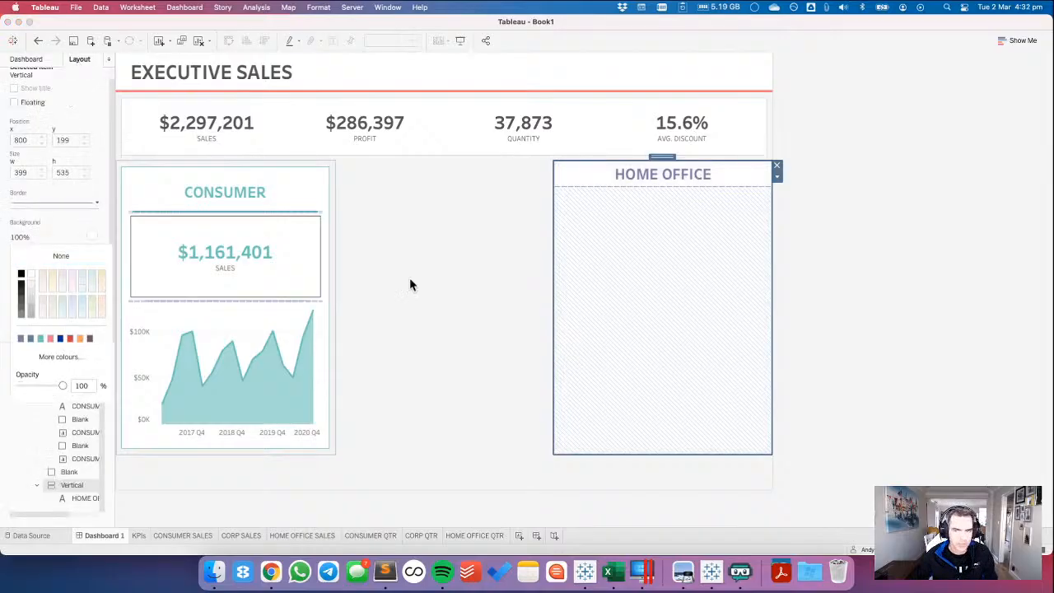
Set the HOME OFFICE text object's height to 70 pixels.
{"action": "left_click", "coordinate": [726, 179]}
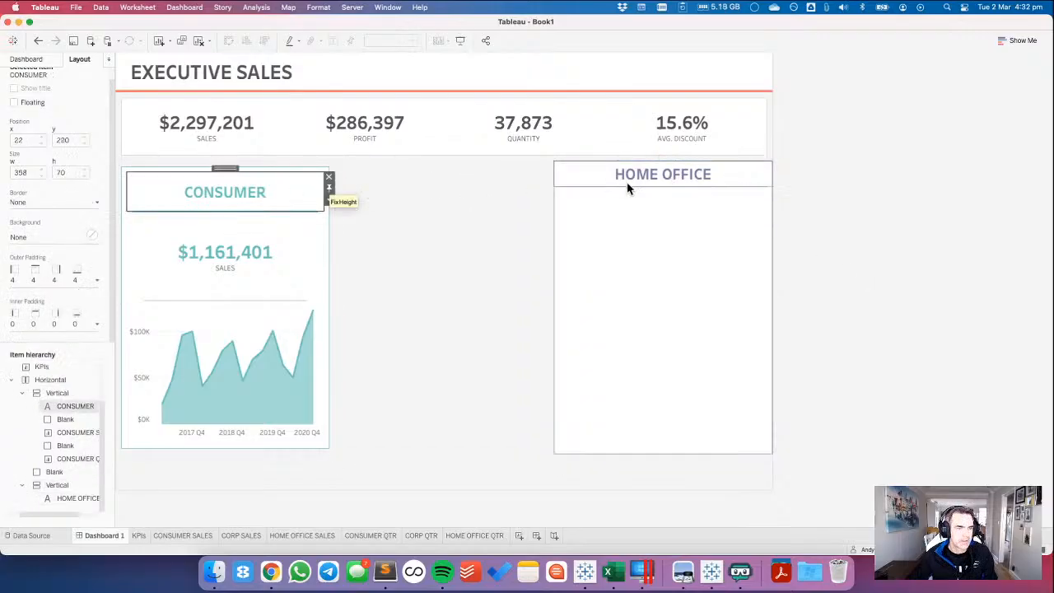
{"action": "left_click", "coordinate": [777, 189]}
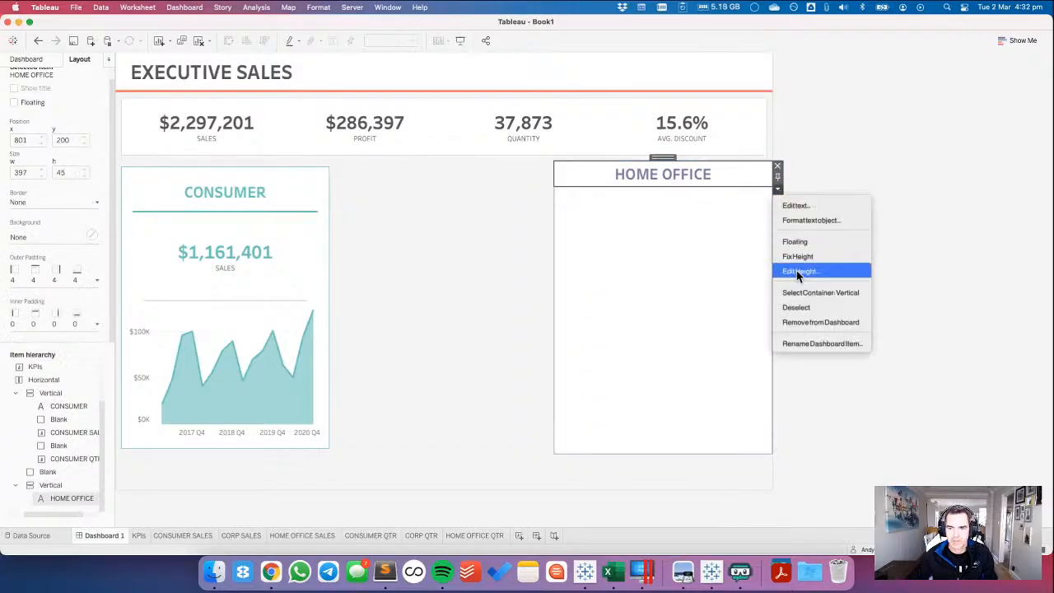
{"action": "left_click", "coordinate": [797, 278]}
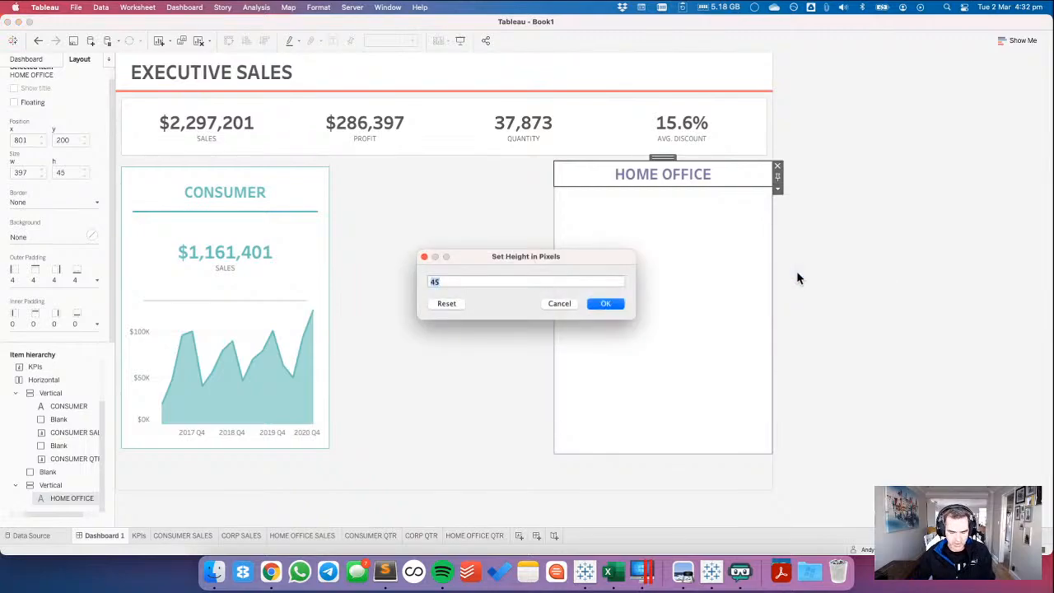
{"action": "type", "text": "70"}
{"action": "key", "text": "Return"}
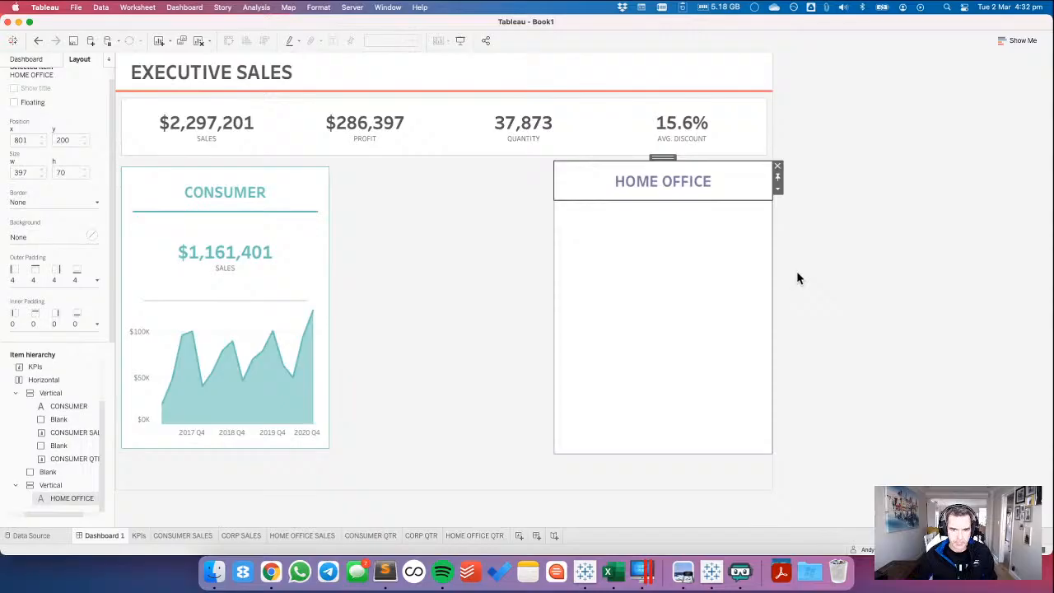
Set both the outer and inner padding of the Home Office vertical container to 10 on all sides.
{"action": "double_click", "coordinate": [662, 156]}
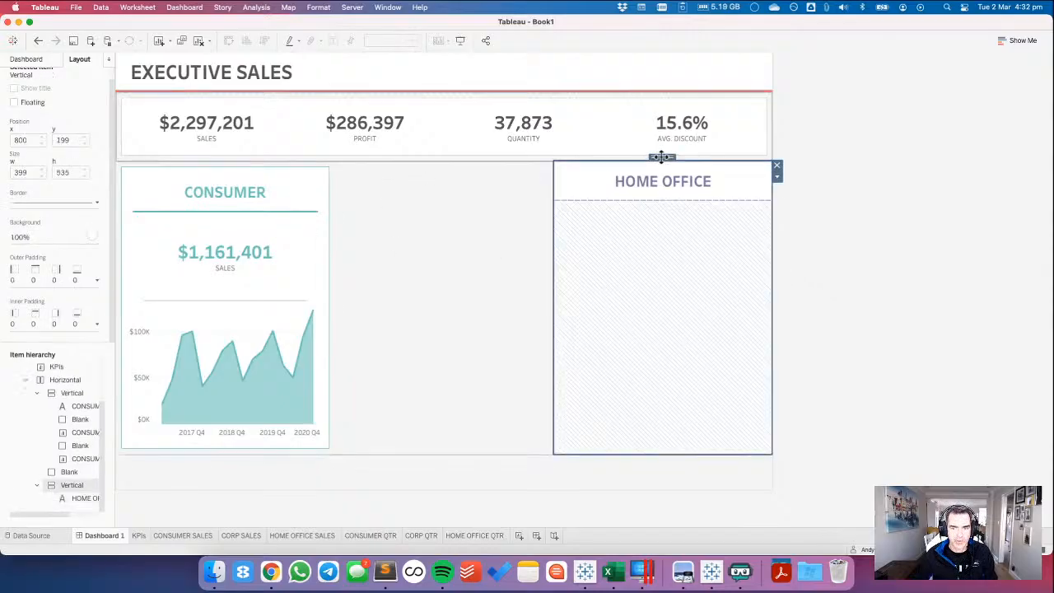
{"action": "left_click", "coordinate": [41, 283]}
{"action": "left_click", "coordinate": [55, 319]}
{"action": "type", "text": "10"}
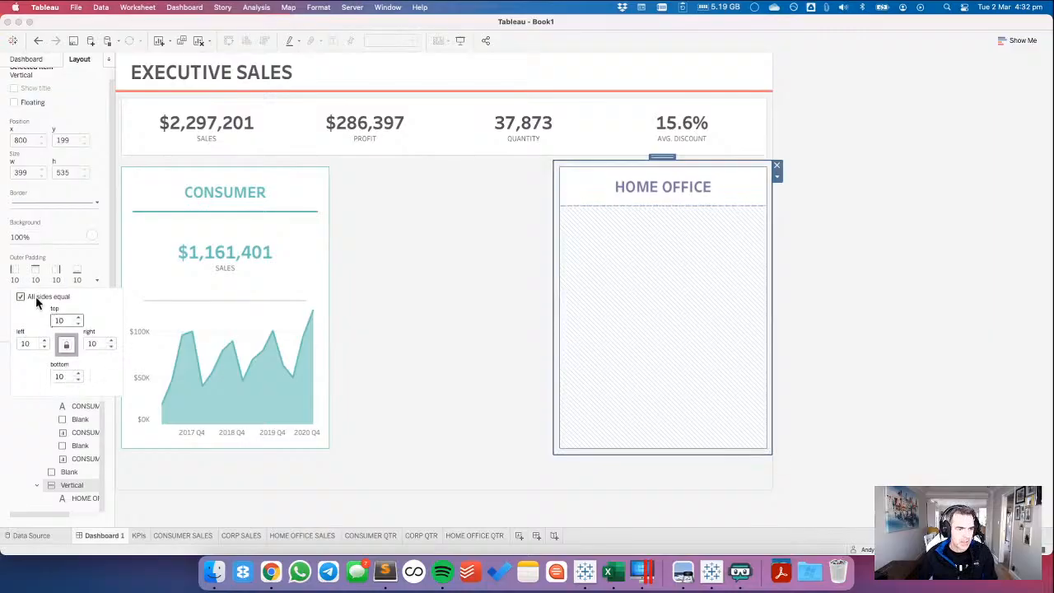
{"action": "left_click", "coordinate": [30, 258]}
{"action": "left_click", "coordinate": [45, 328]}
{"action": "left_click", "coordinate": [55, 362]}
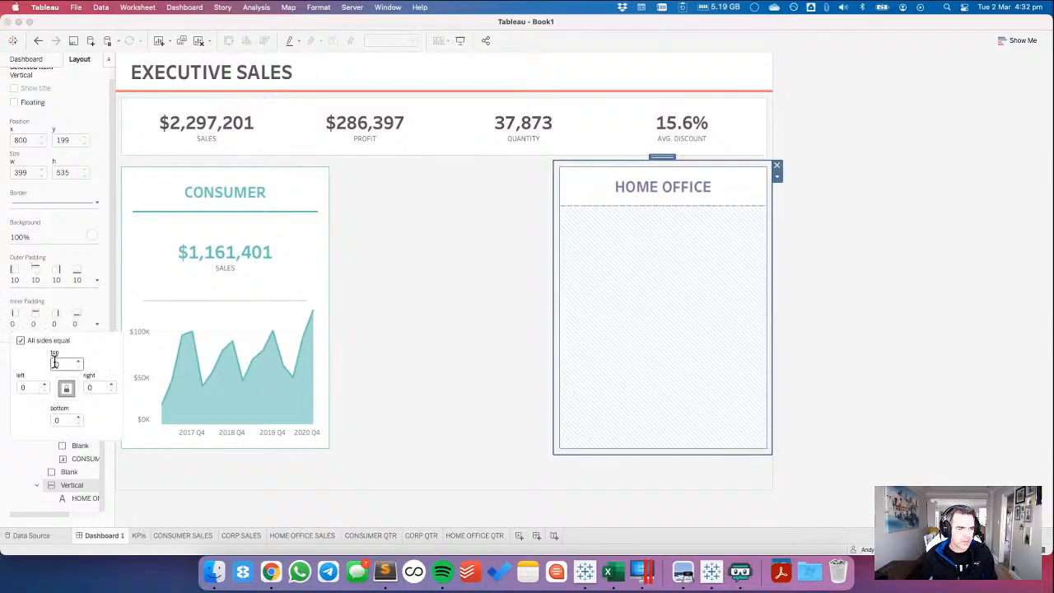
{"action": "type", "text": "1"}
{"action": "left_click", "coordinate": [863, 262]}
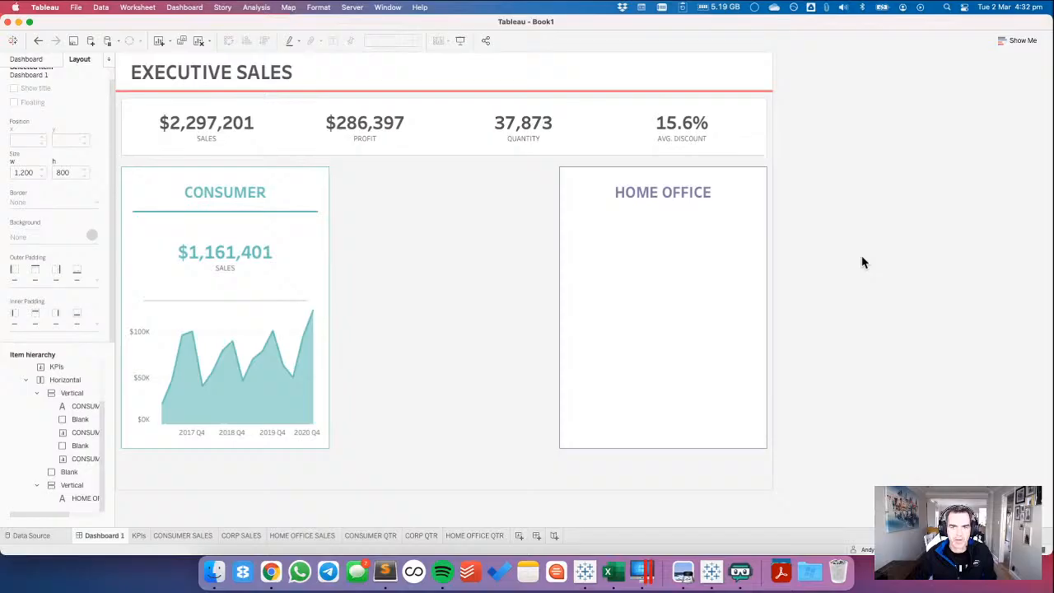
Add a blank object directly below the HOME OFFICE header inside its container.
{"action": "left_click", "coordinate": [725, 194]}
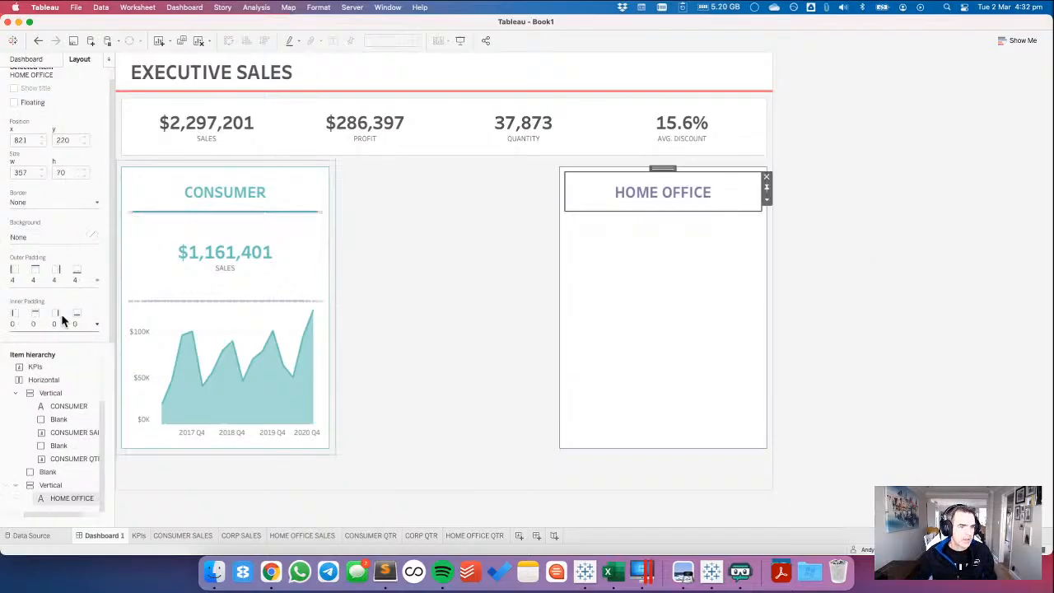
{"action": "left_click", "coordinate": [26, 59]}
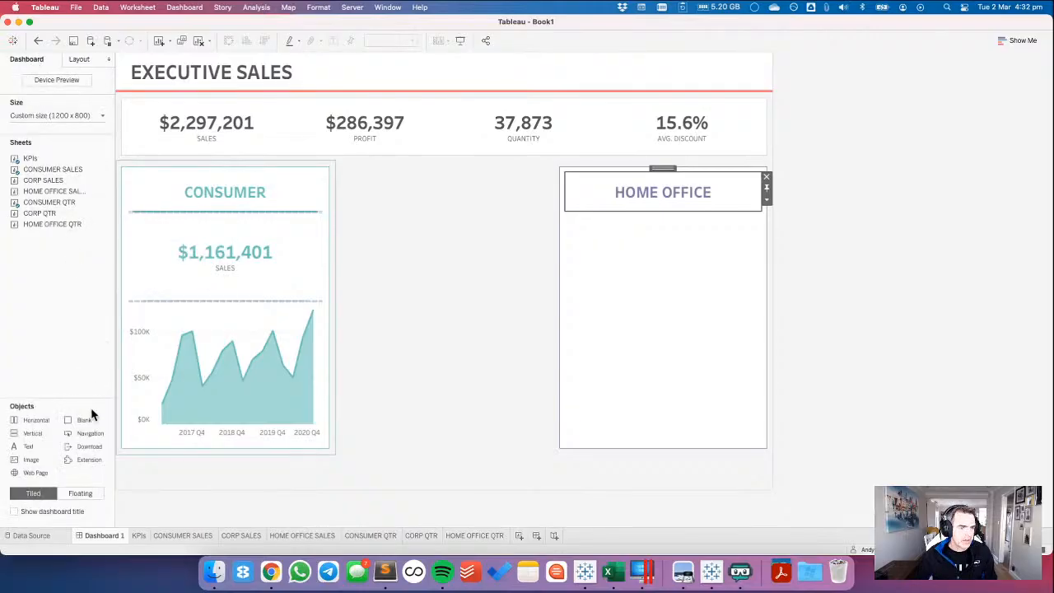
{"action": "left_click_drag", "start_coordinate": [93, 416], "coordinate": [624, 211]}
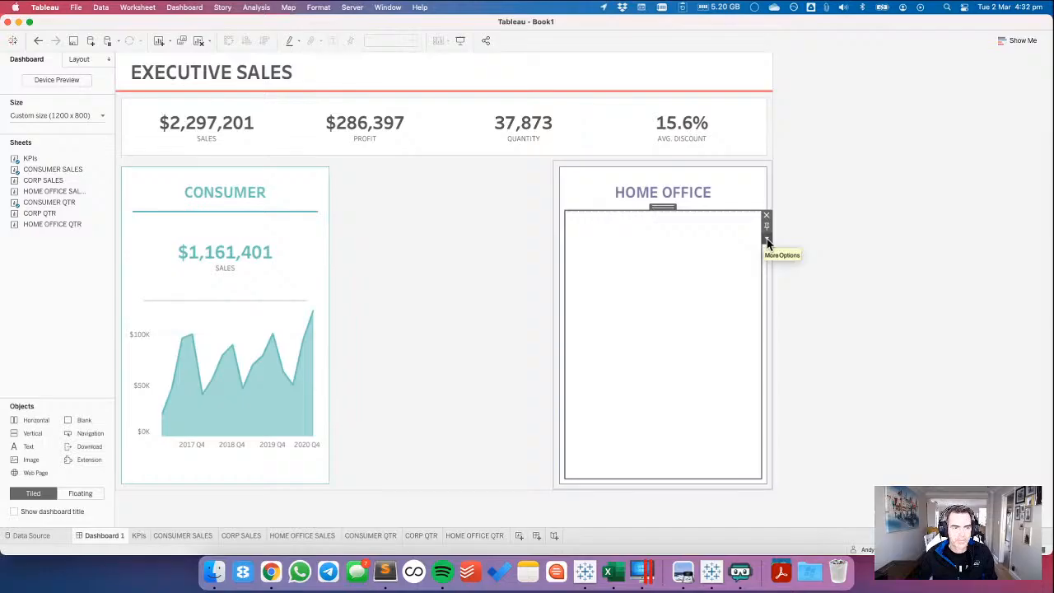
Check the coloured divider's specification on the Workout Wednesday page in Chrome, and set the new blank's height to 11 pixels in Tableau.
{"action": "key", "text": "super+Tab"}
{"action": "key", "text": "super+Tab"}
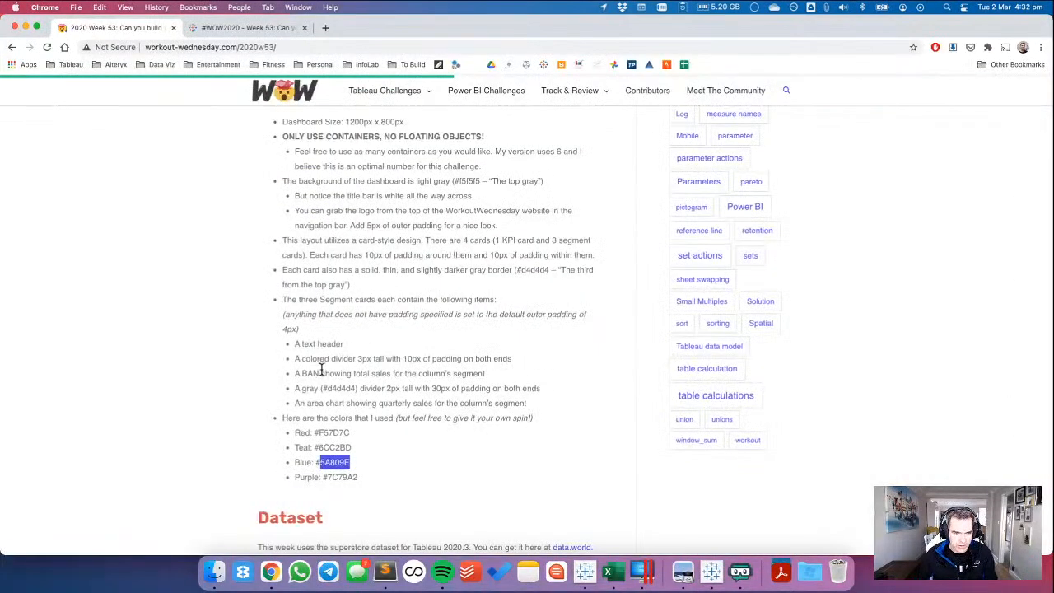
{"action": "double_click", "coordinate": [363, 358]}
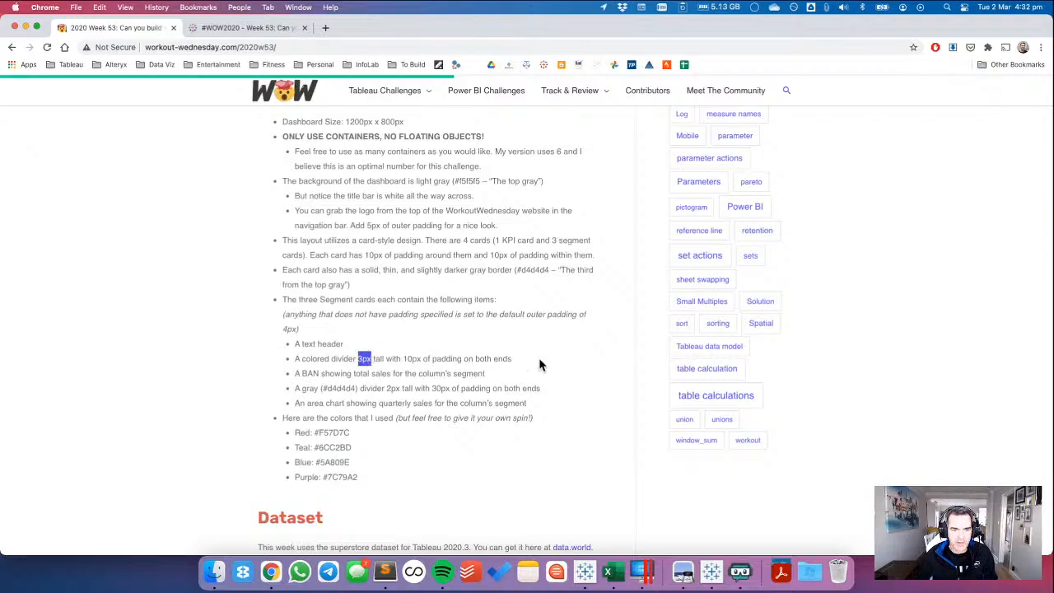
{"action": "key", "text": "super+Tab"}
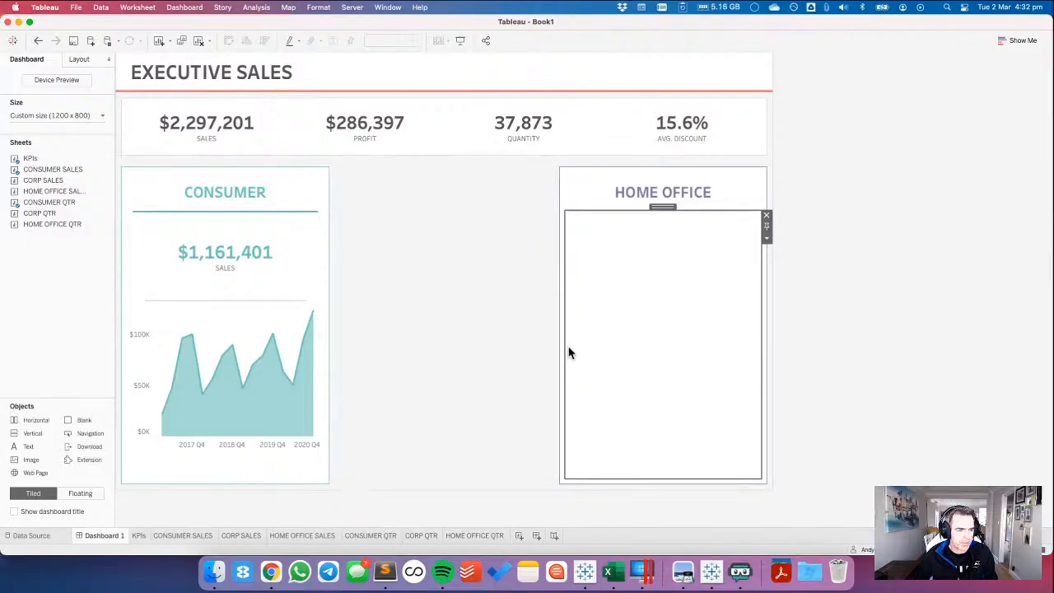
{"action": "left_click", "coordinate": [80, 60]}
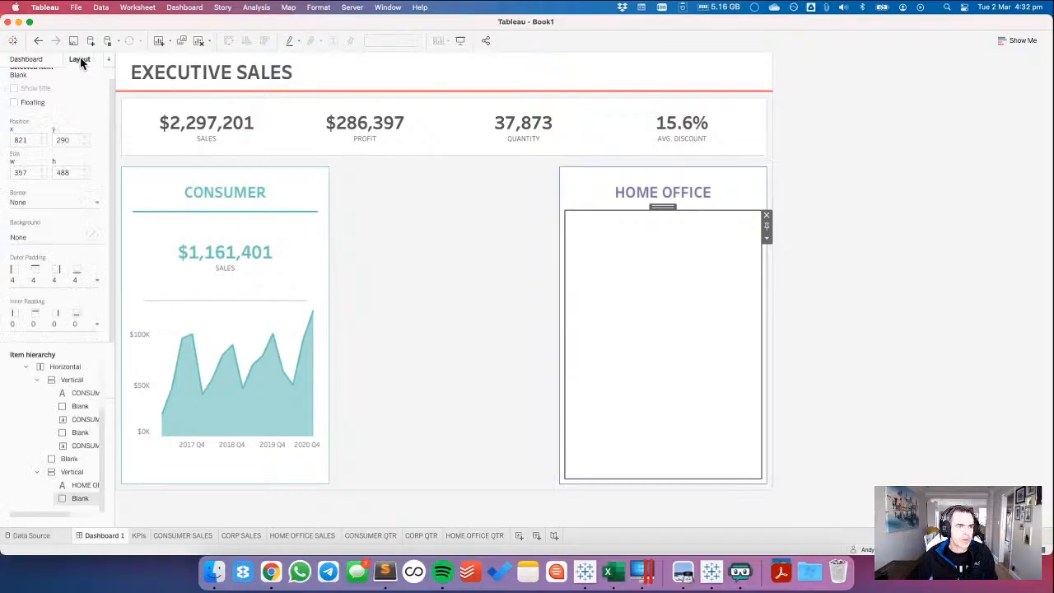
{"action": "left_click", "coordinate": [41, 273]}
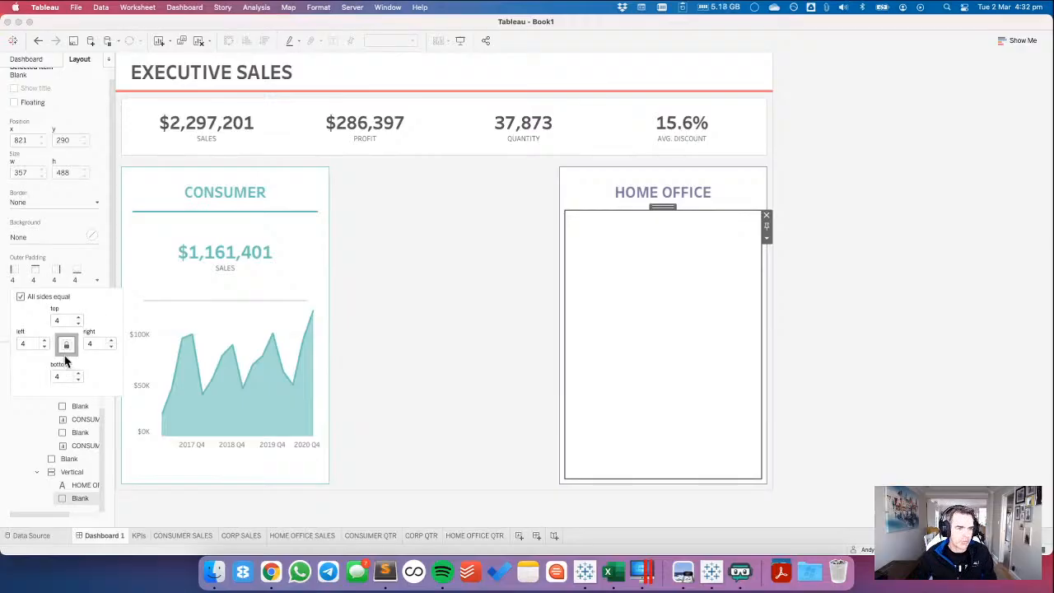
{"action": "left_click", "coordinate": [765, 237]}
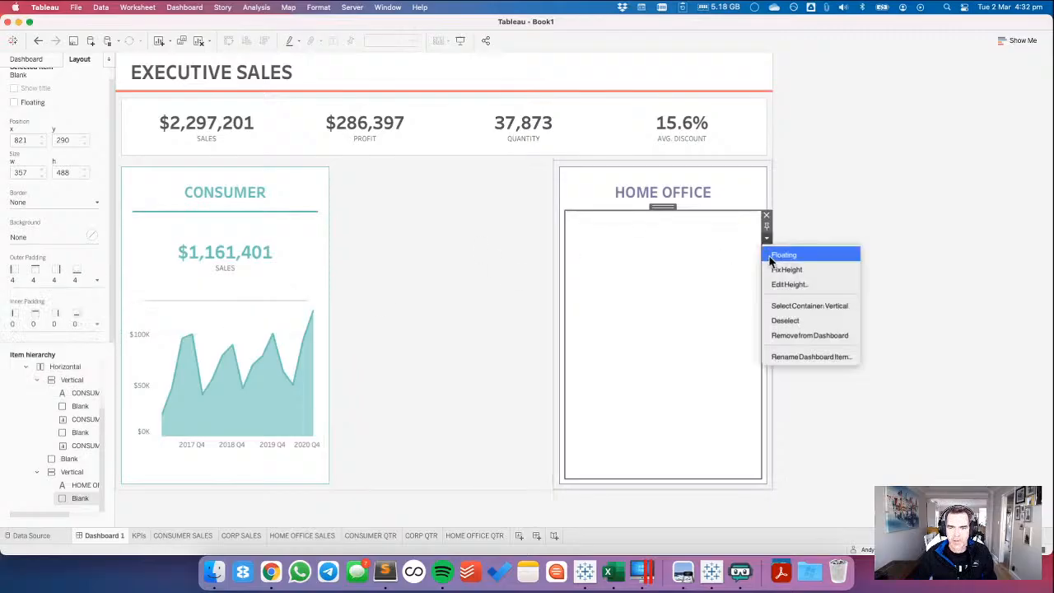
{"action": "left_click", "coordinate": [772, 284]}
{"action": "type", "text": "11"}
{"action": "key", "text": "Return"}
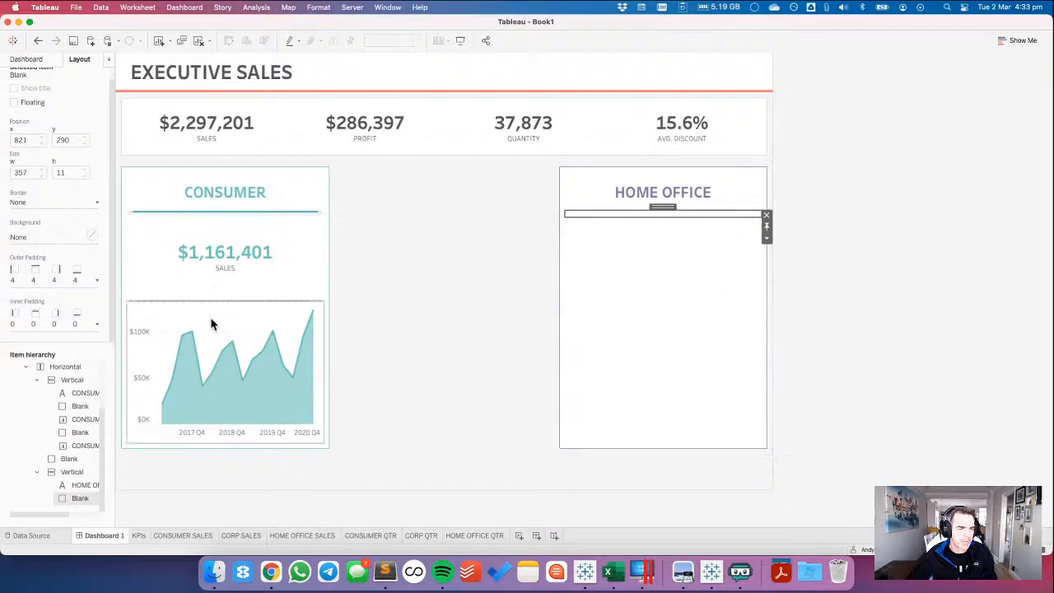
Fill the blank under the HOME OFFICE header with the purple-grey background colour.
{"action": "left_click", "coordinate": [33, 236]}
{"action": "left_click", "coordinate": [21, 338]}
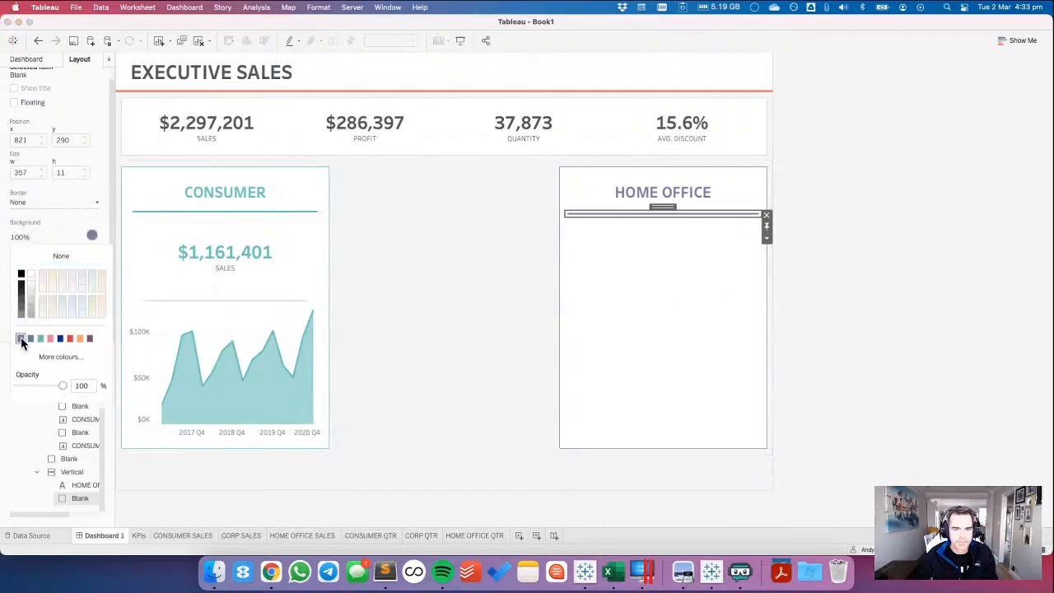
{"action": "left_click", "coordinate": [38, 219]}
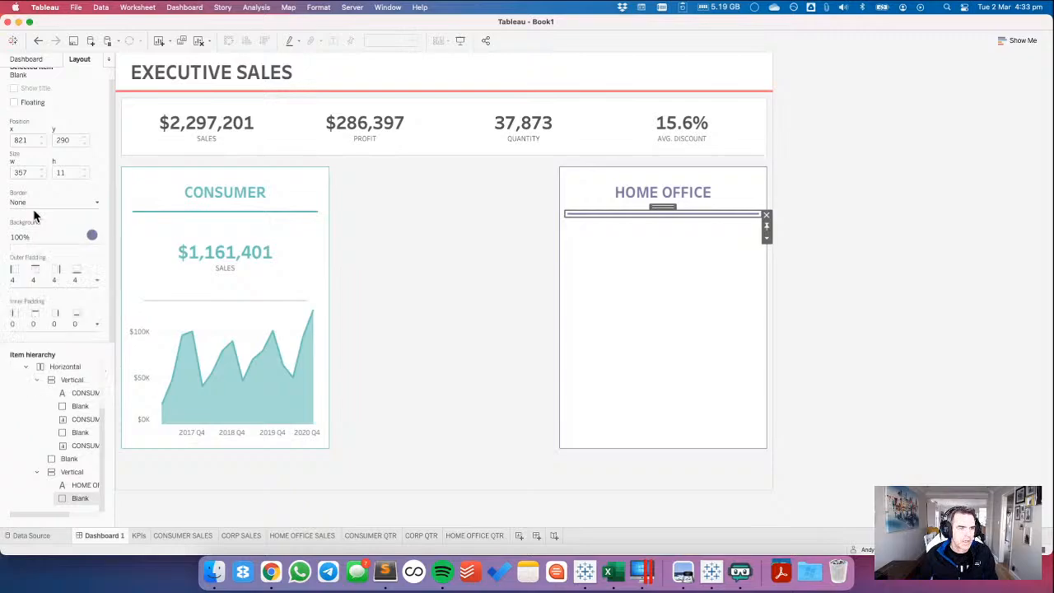
Set the outer padding of the purple divider under HOME OFFICE to 0 at top and bottom and 30 at left and right.
{"action": "left_click", "coordinate": [42, 281]}
{"action": "left_click", "coordinate": [20, 296]}
{"action": "left_click", "coordinate": [59, 320]}
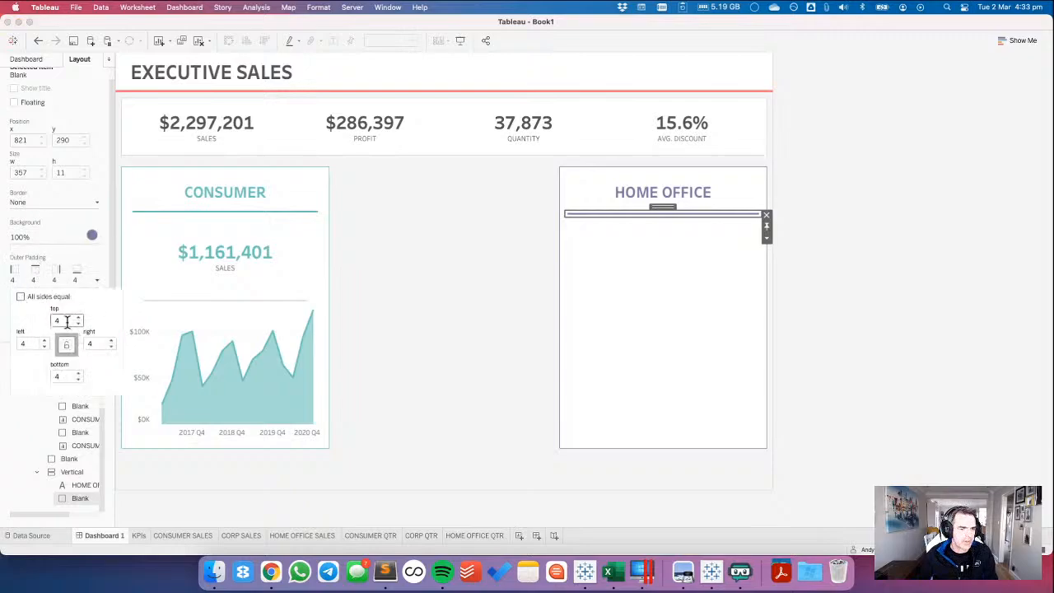
{"action": "type", "text": "0"}
{"action": "key", "text": "Tab"}
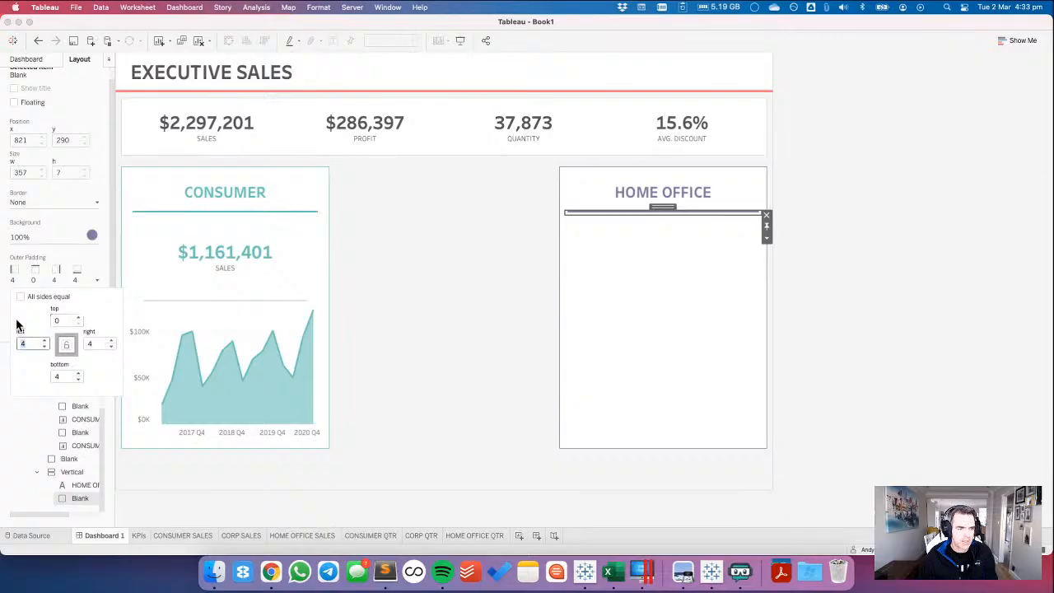
{"action": "type", "text": "3"}
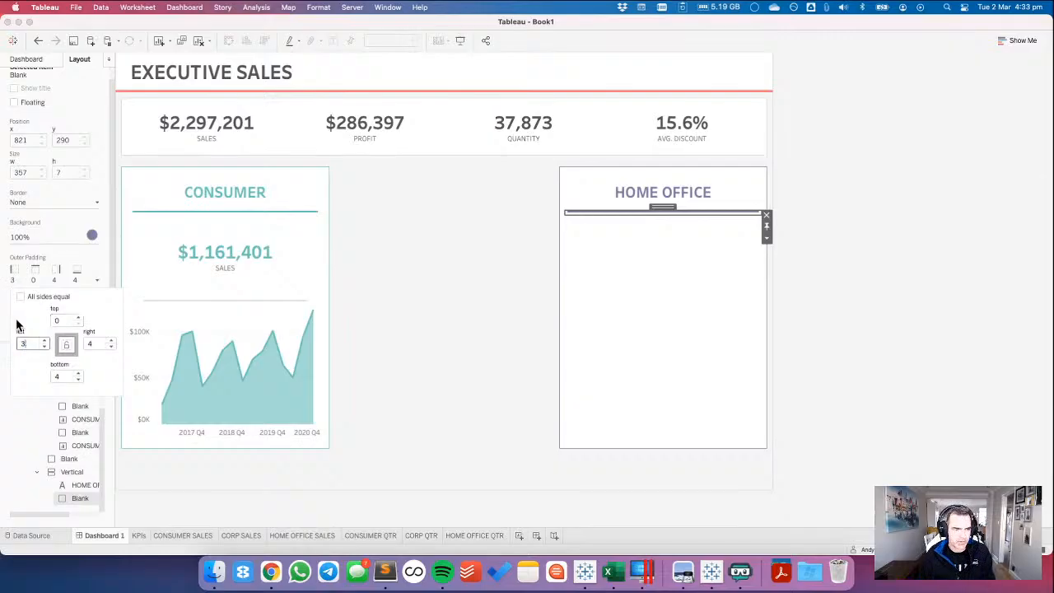
{"action": "type", "text": "30"}
{"action": "key", "text": "Tab"}
{"action": "type", "text": "30"}
{"action": "key", "text": "Return"}
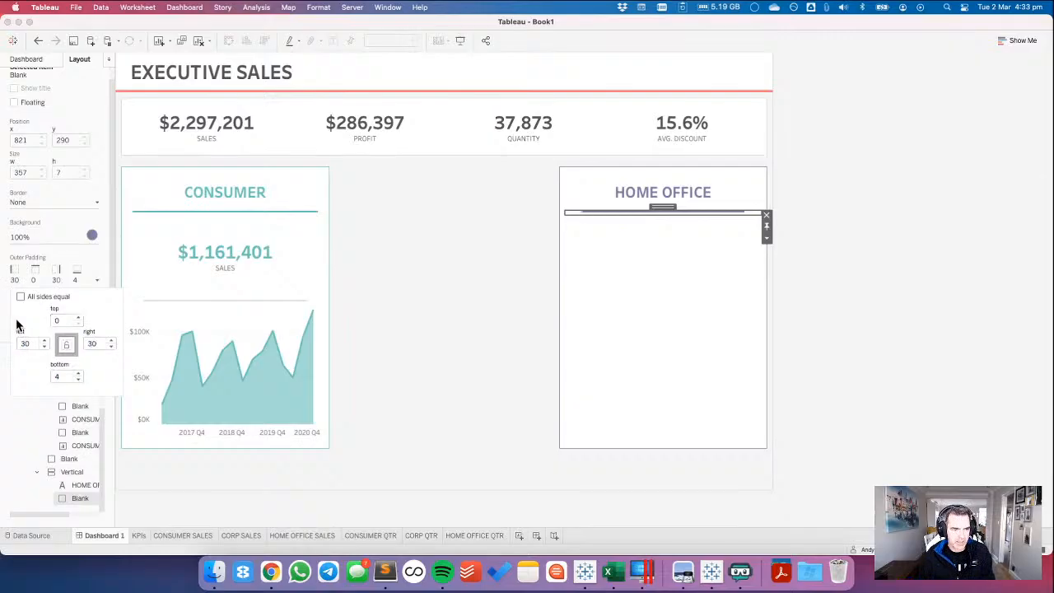
{"action": "key", "text": "Tab"}
{"action": "type", "text": "0"}
{"action": "key", "text": "Return"}
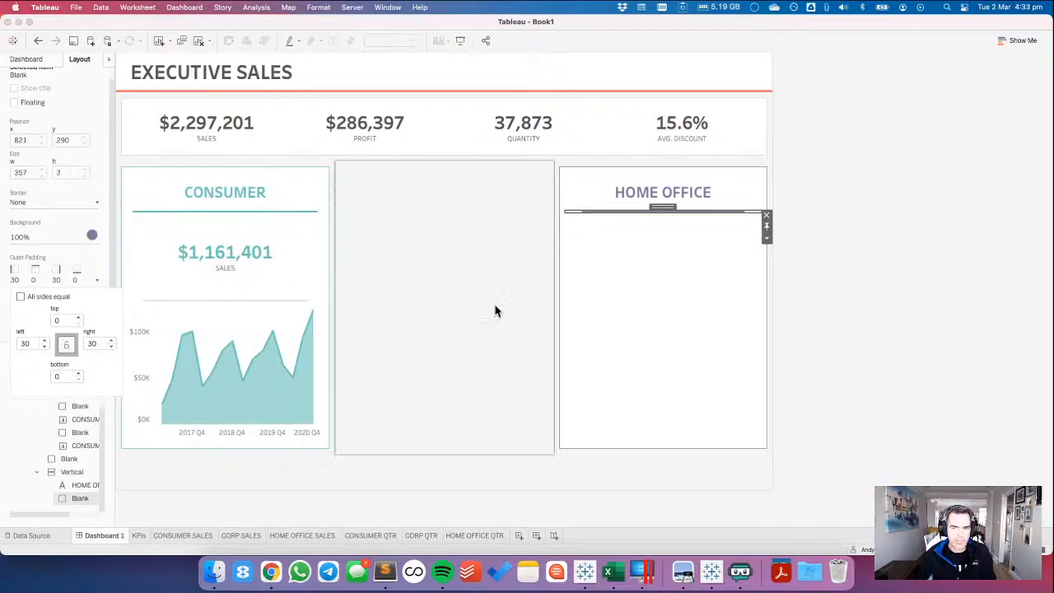
Check the purple divider's height and its specification on the Workout Wednesday page in Chrome, and set its left and right outer padding to 10 in Tableau.
{"action": "left_click", "coordinate": [767, 238]}
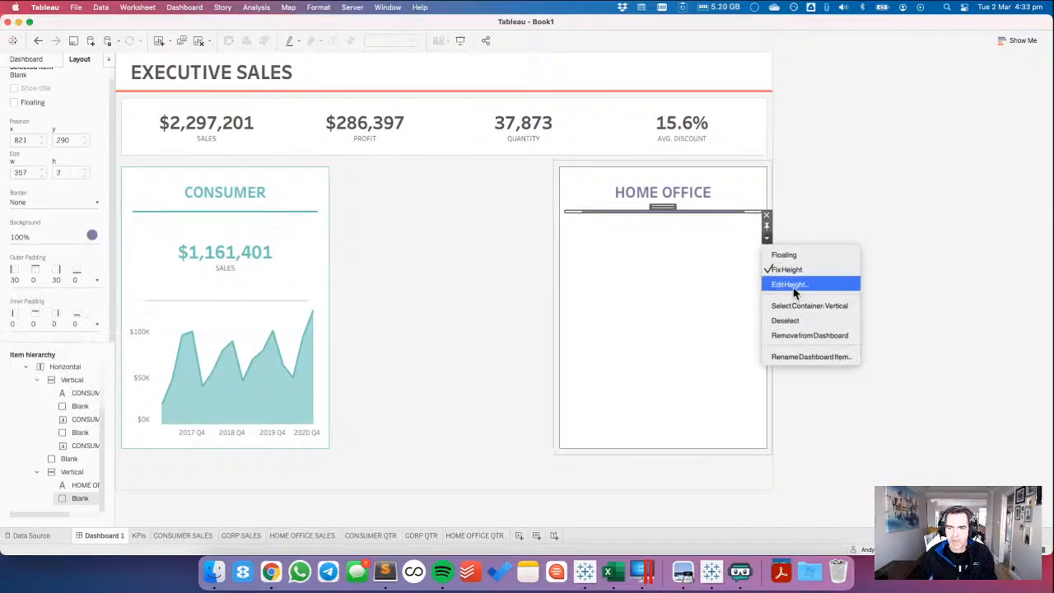
{"action": "left_click", "coordinate": [791, 285]}
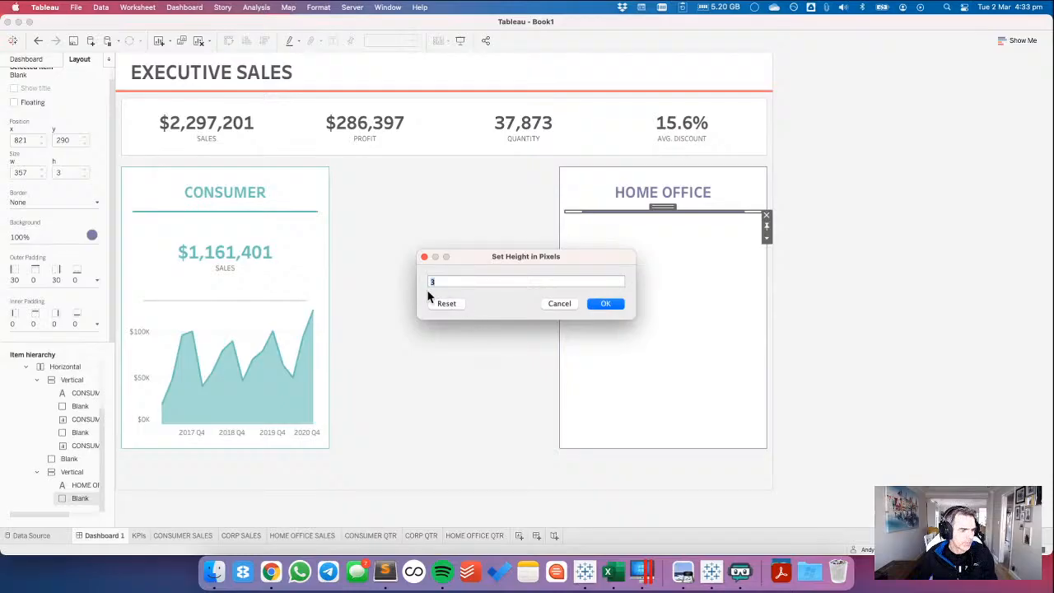
{"action": "left_click", "coordinate": [560, 304]}
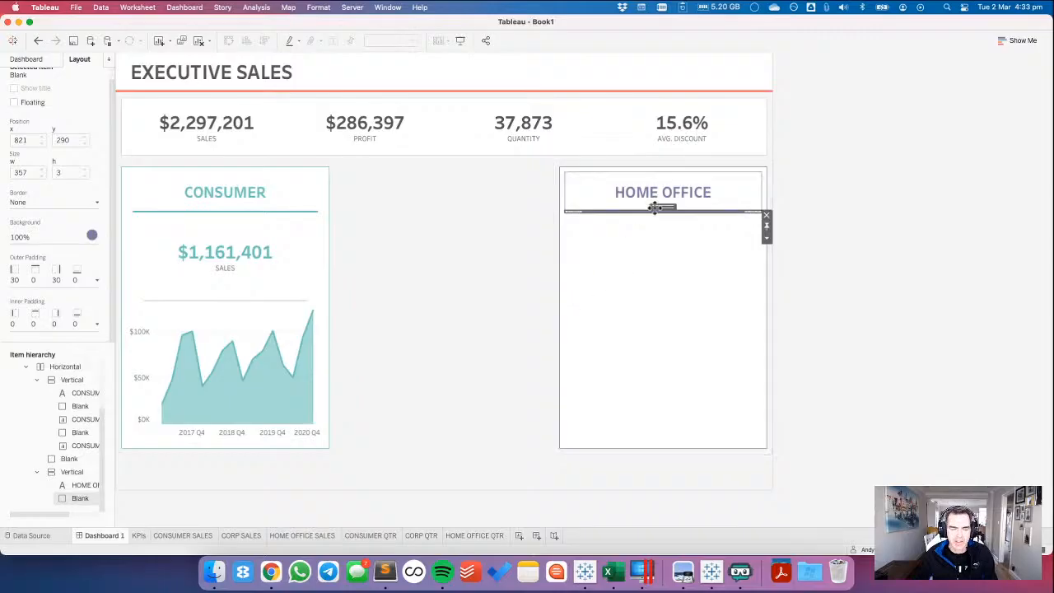
{"action": "key", "text": "super+Tab"}
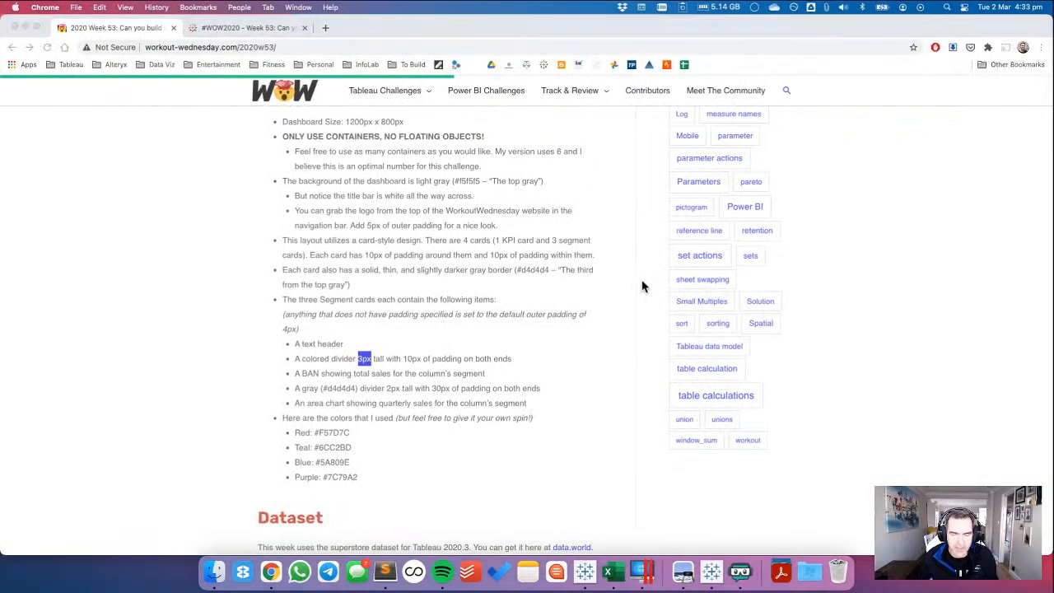
{"action": "key", "text": "super+Tab"}
{"action": "left_click", "coordinate": [59, 286]}
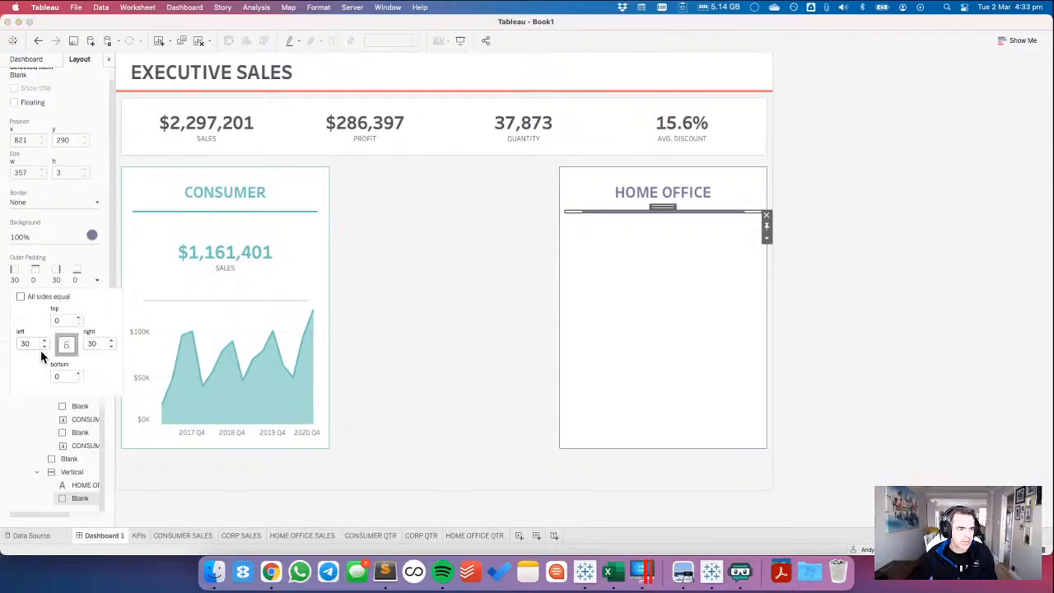
{"action": "double_click", "coordinate": [26, 342]}
{"action": "type", "text": "10"}
{"action": "key", "text": "Tab"}
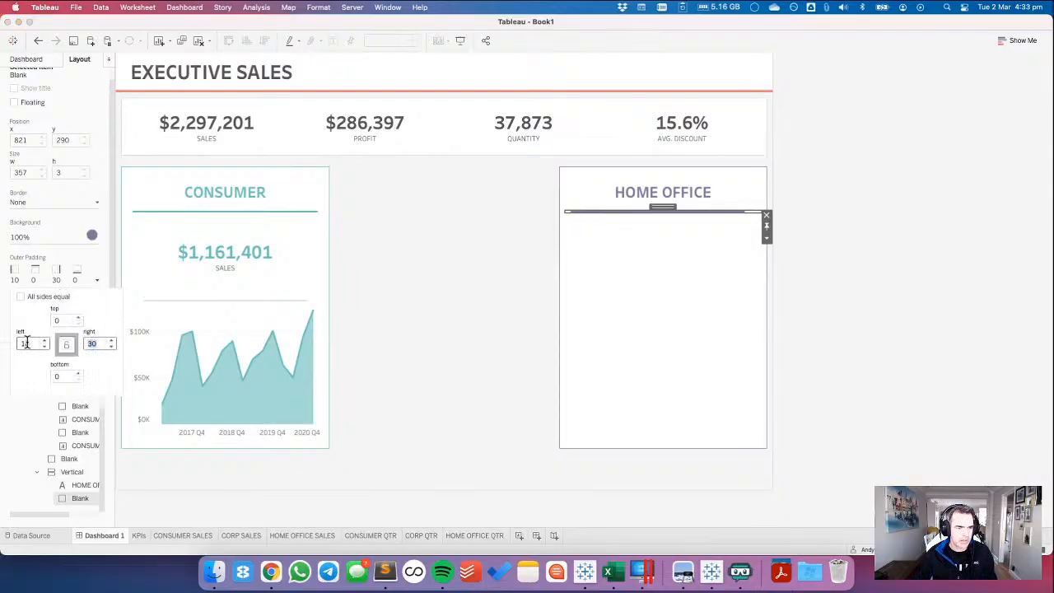
{"action": "type", "text": "10"}
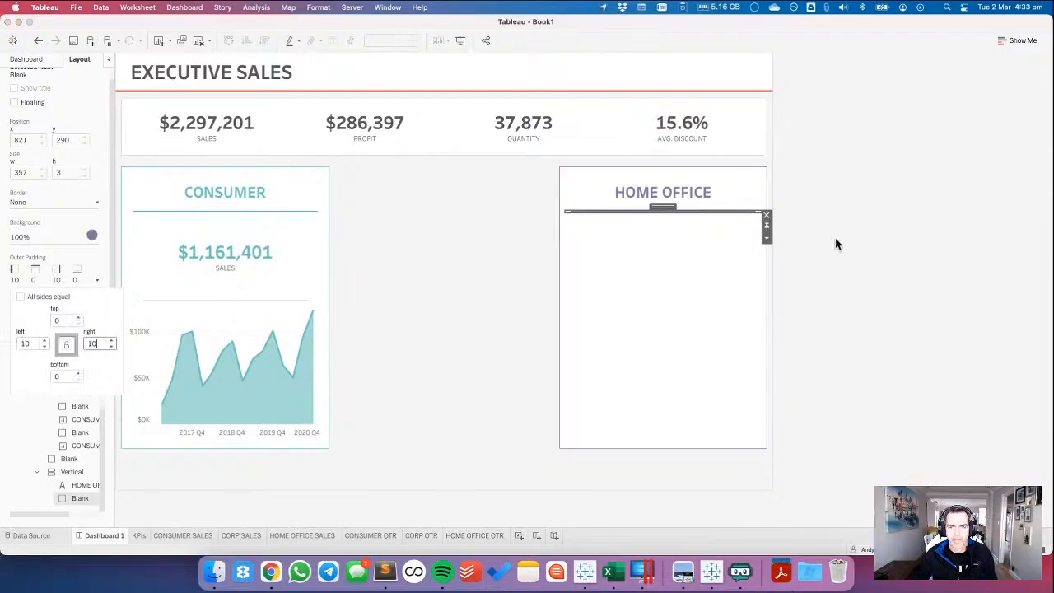
{"action": "left_click", "coordinate": [836, 244]}
Add the HOME OFFICE SALES sheet below the purple divider in the Home Office card and hide its title.
{"action": "left_click", "coordinate": [27, 61]}
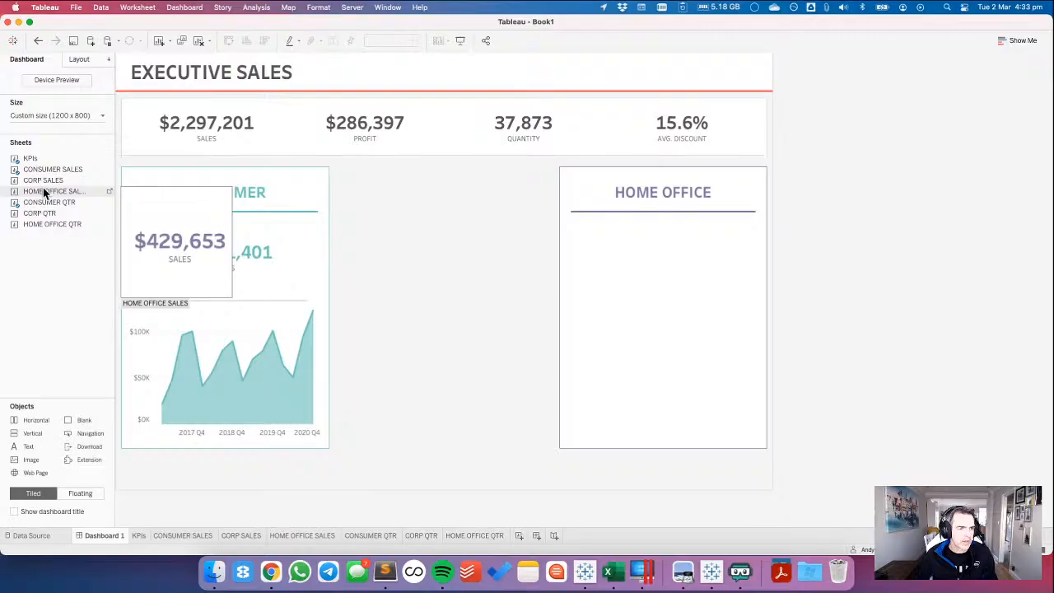
{"action": "left_click_drag", "start_coordinate": [46, 192], "coordinate": [721, 275]}
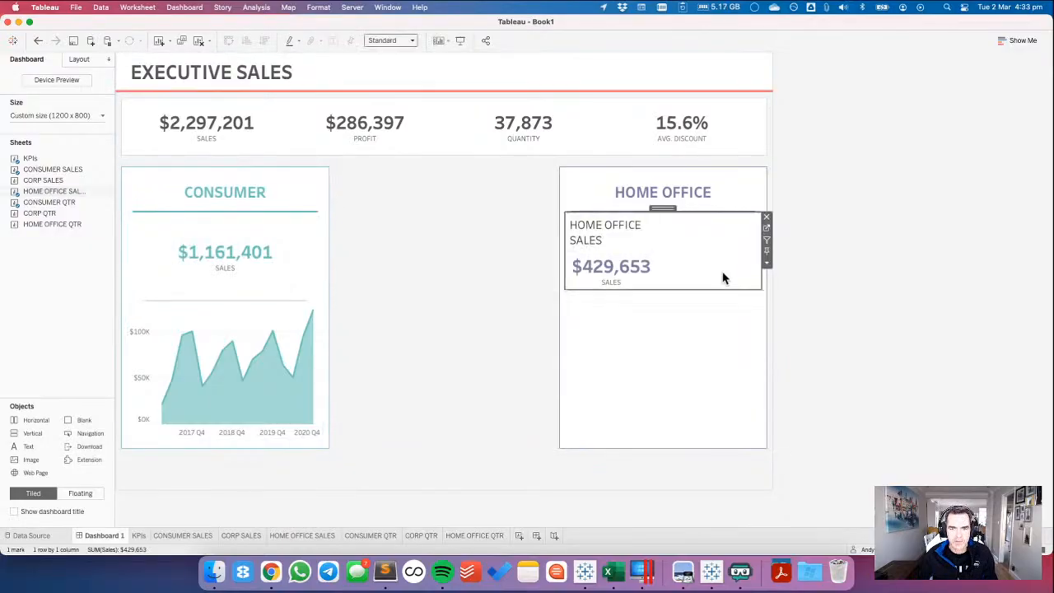
{"action": "right_click", "coordinate": [636, 236]}
{"action": "left_click", "coordinate": [655, 267]}
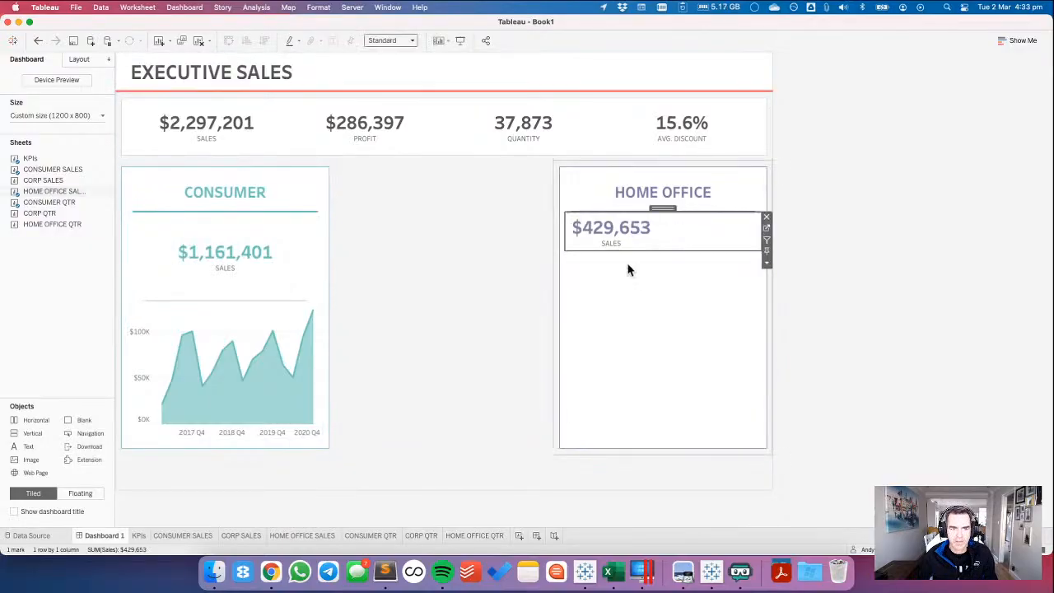
Check the size of the CONSUMER SALES sheet and set the HOME OFFICE SALES sheet's height to 160 pixels.
{"action": "left_click", "coordinate": [297, 225]}
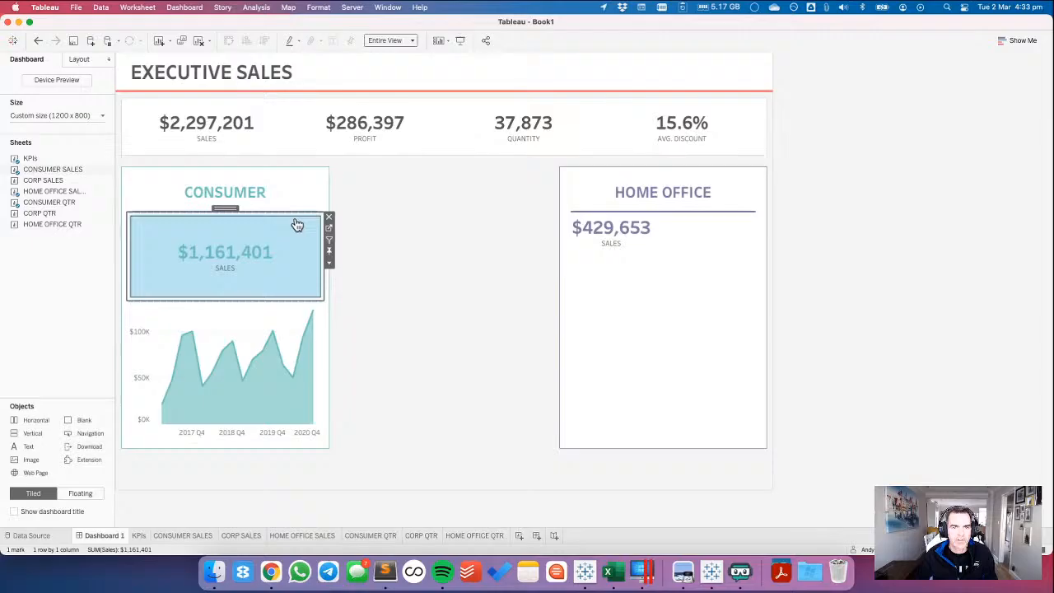
{"action": "left_click", "coordinate": [79, 59]}
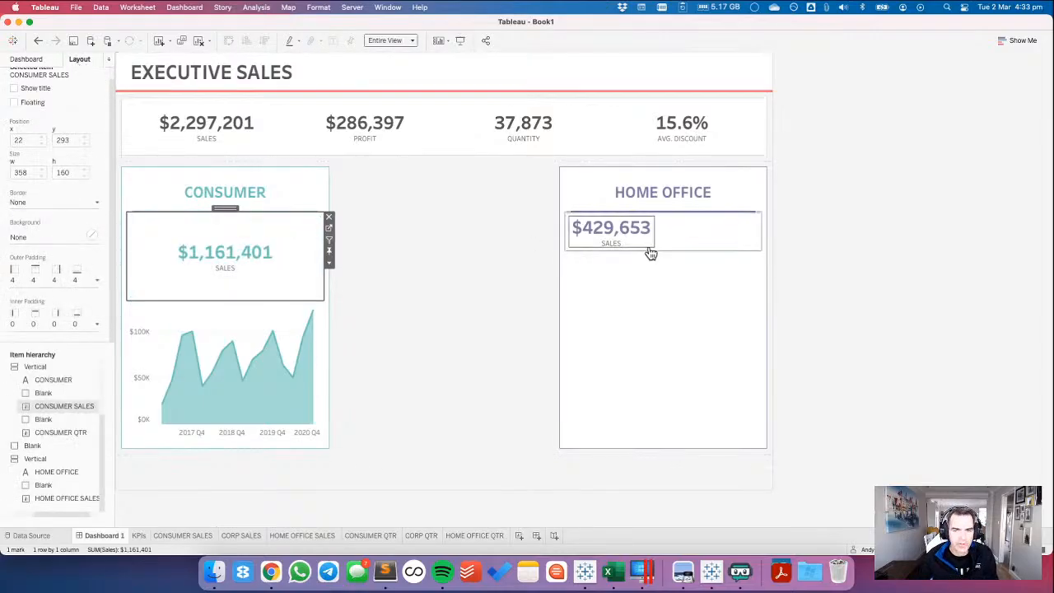
{"action": "left_click", "coordinate": [747, 242]}
{"action": "left_click", "coordinate": [766, 262]}
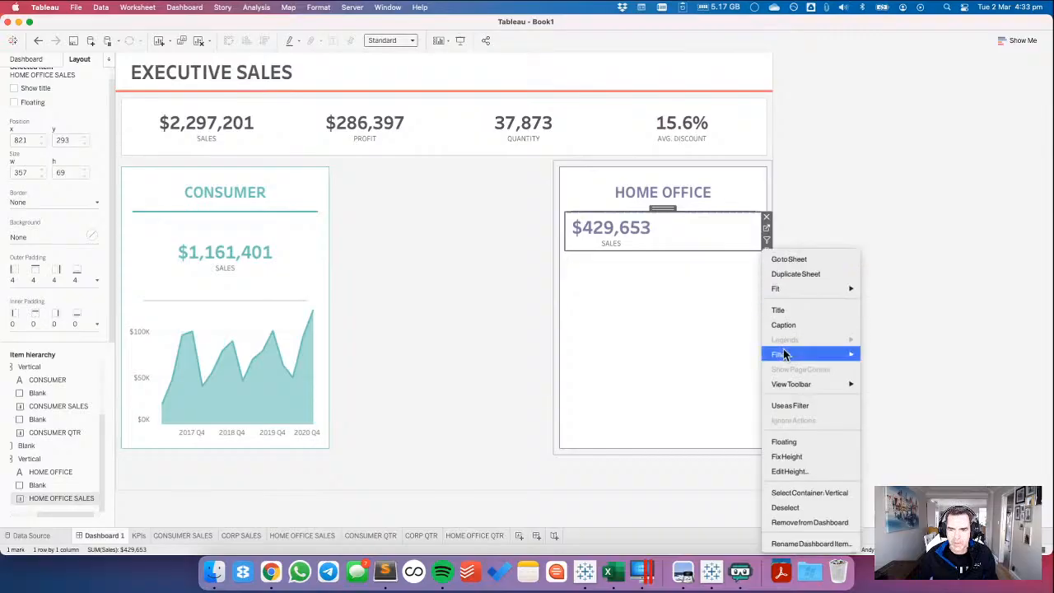
{"action": "left_click", "coordinate": [789, 471]}
{"action": "type", "text": "16"}
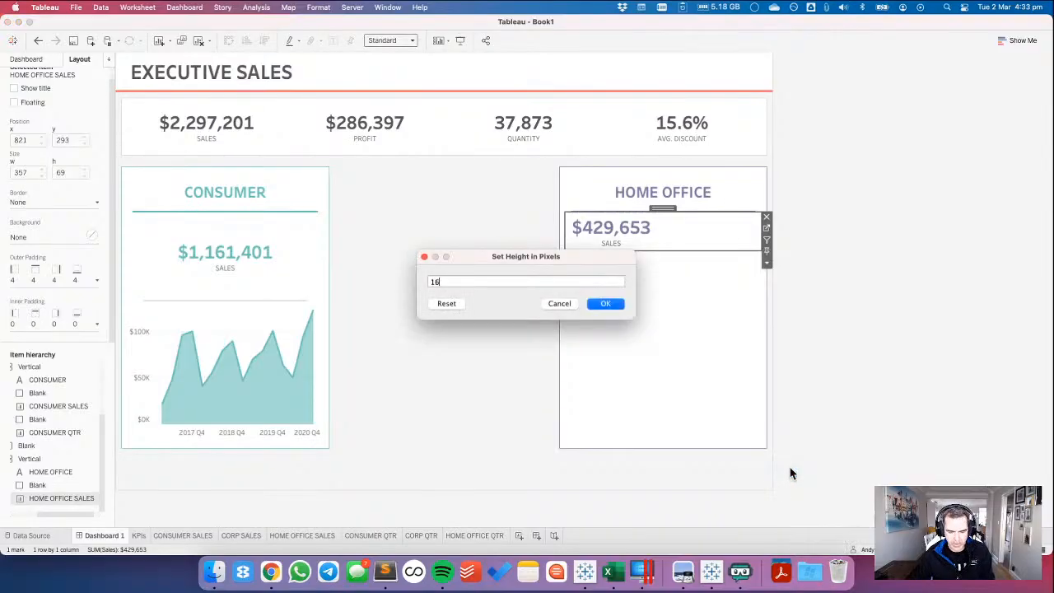
{"action": "type", "text": "0"}
{"action": "key", "text": "Return"}
Set the HOME OFFICE SALES sheet to fit Entire View.
{"action": "left_click", "coordinate": [388, 40]}
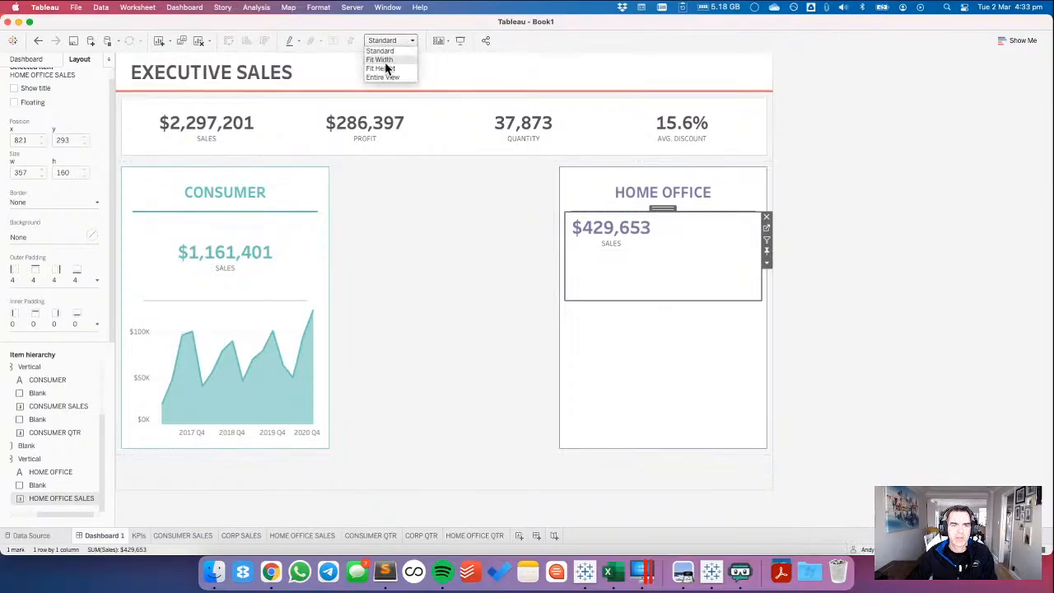
{"action": "left_click", "coordinate": [387, 68]}
{"action": "left_click", "coordinate": [383, 41]}
{"action": "left_click", "coordinate": [386, 77]}
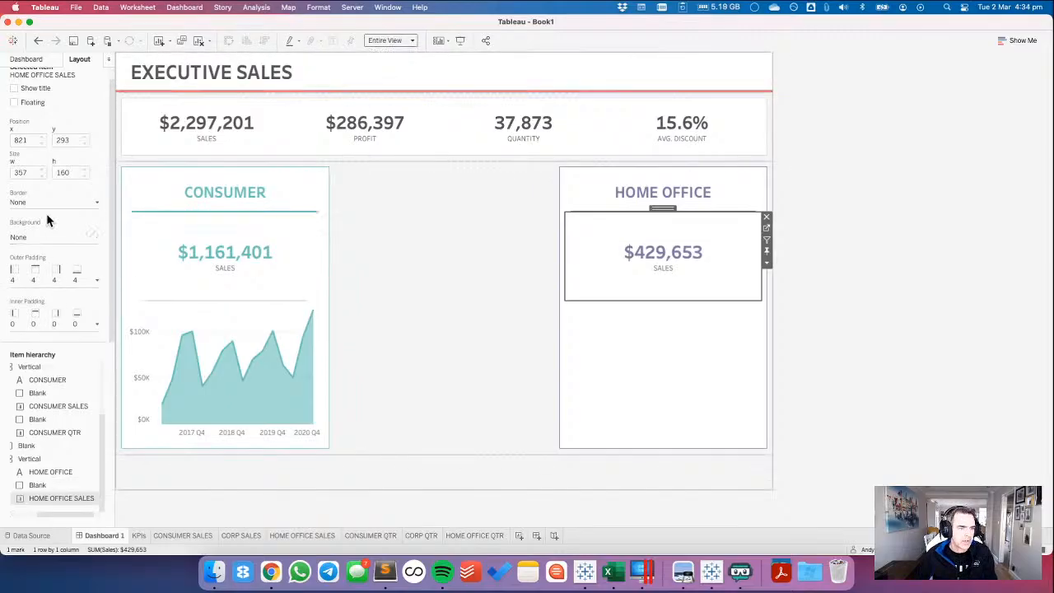
Add a blank object below the HOME OFFICE SALES figure inside its card and set its height to 10 pixels.
{"action": "left_click", "coordinate": [33, 59]}
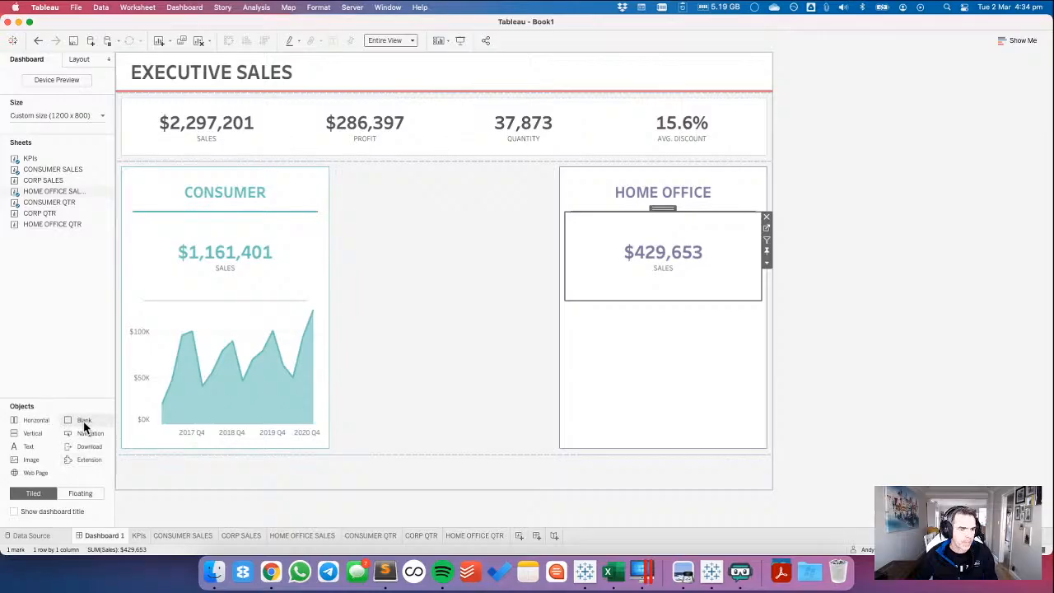
{"action": "left_click_drag", "start_coordinate": [85, 426], "coordinate": [655, 325]}
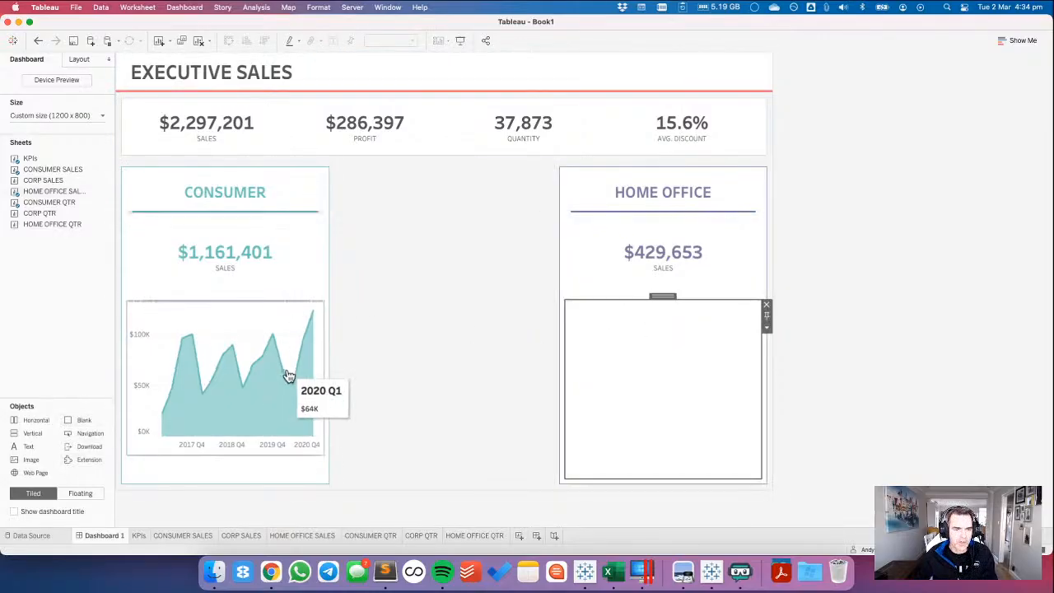
{"action": "left_click", "coordinate": [766, 326]}
{"action": "left_click", "coordinate": [786, 373]}
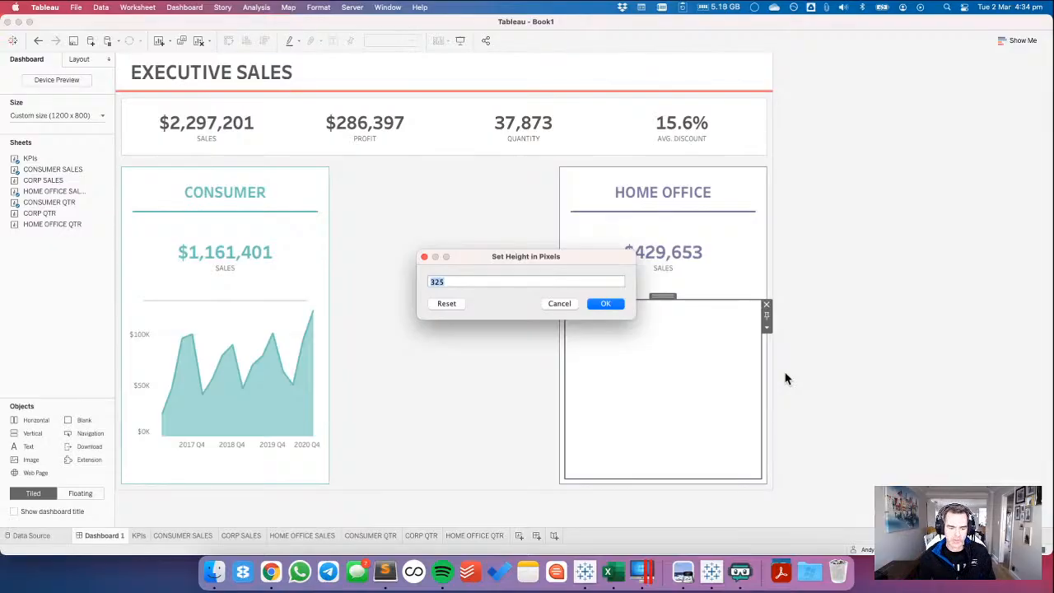
{"action": "type", "text": "10"}
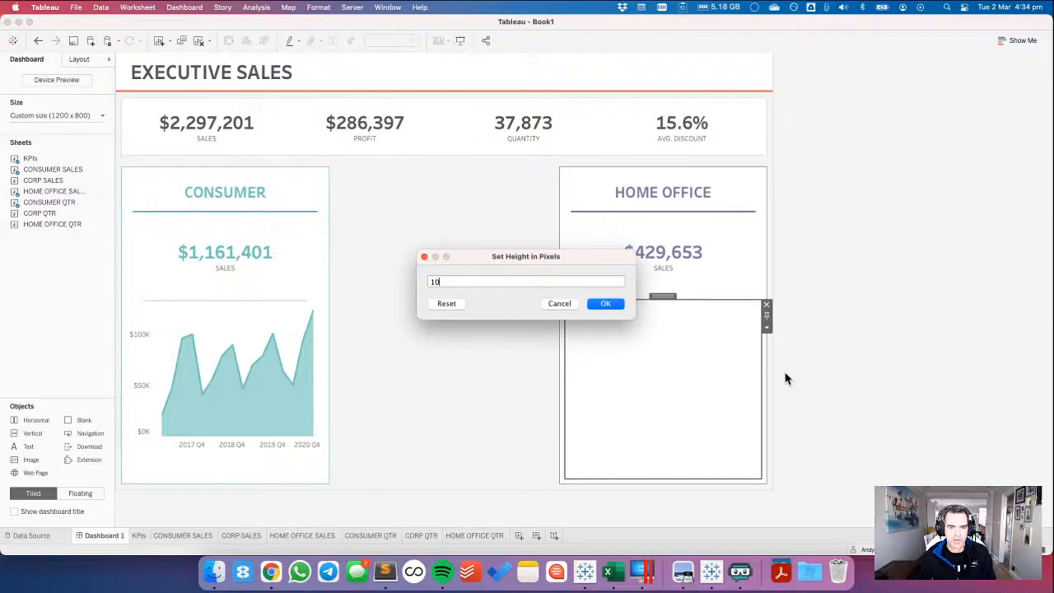
{"action": "left_click", "coordinate": [605, 303]}
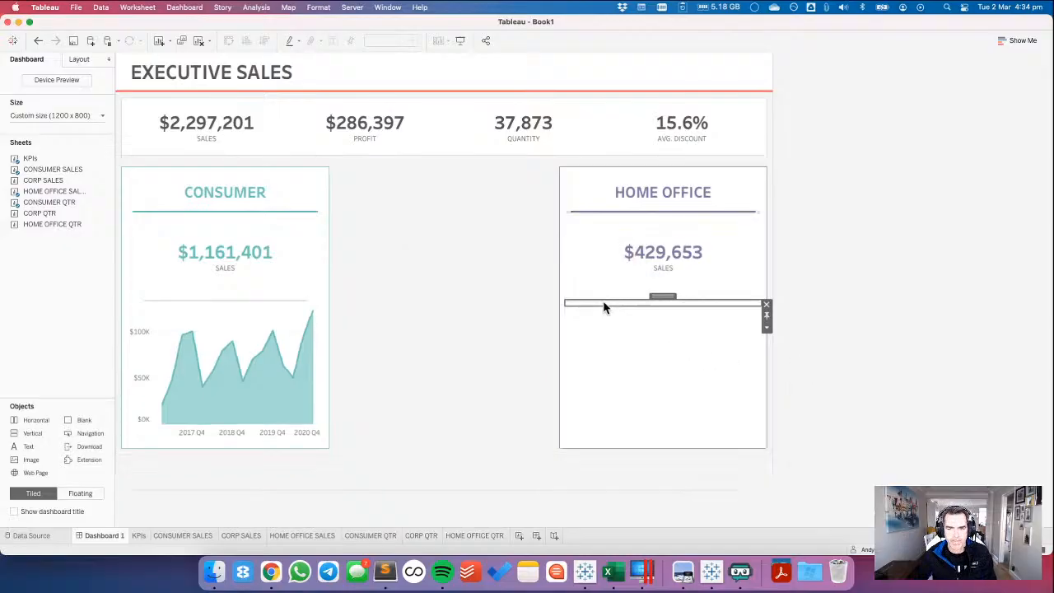
Fill the new blank below the Home Office sales figure with a light grey background.
{"action": "left_click", "coordinate": [79, 59]}
{"action": "left_click", "coordinate": [38, 237]}
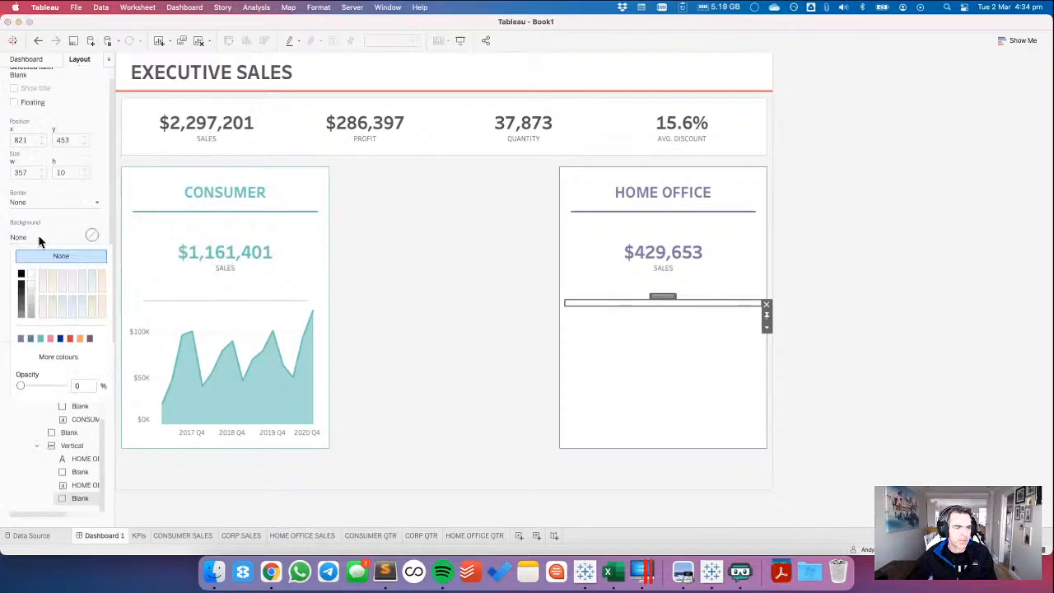
{"action": "left_click", "coordinate": [31, 305]}
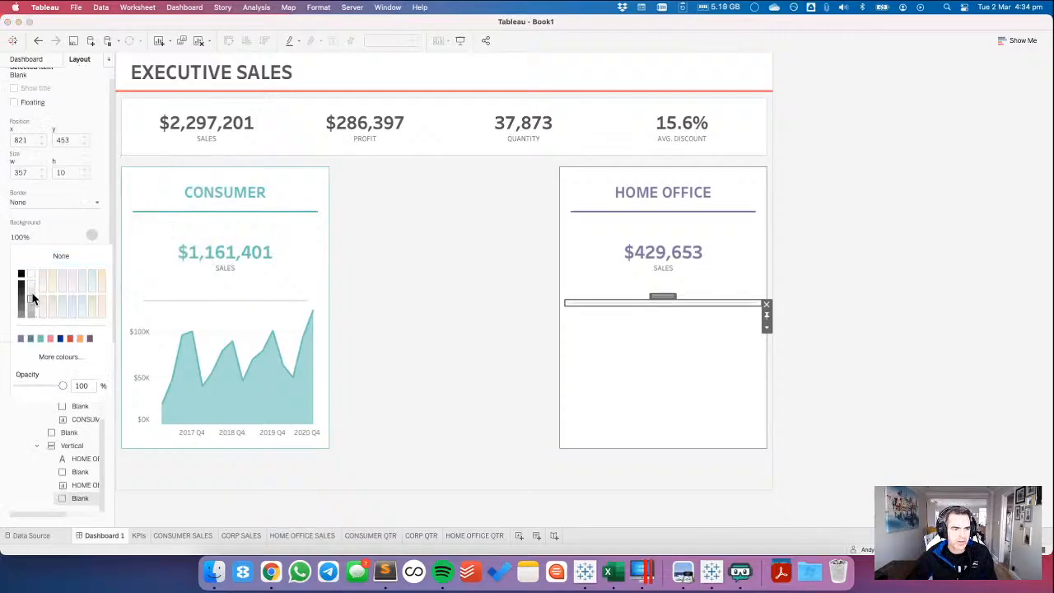
{"action": "left_click", "coordinate": [32, 236]}
Set the grey Home Office divider's outer padding to 0 at the top and 30 at left and right, with unequal sides.
{"action": "left_click", "coordinate": [34, 281]}
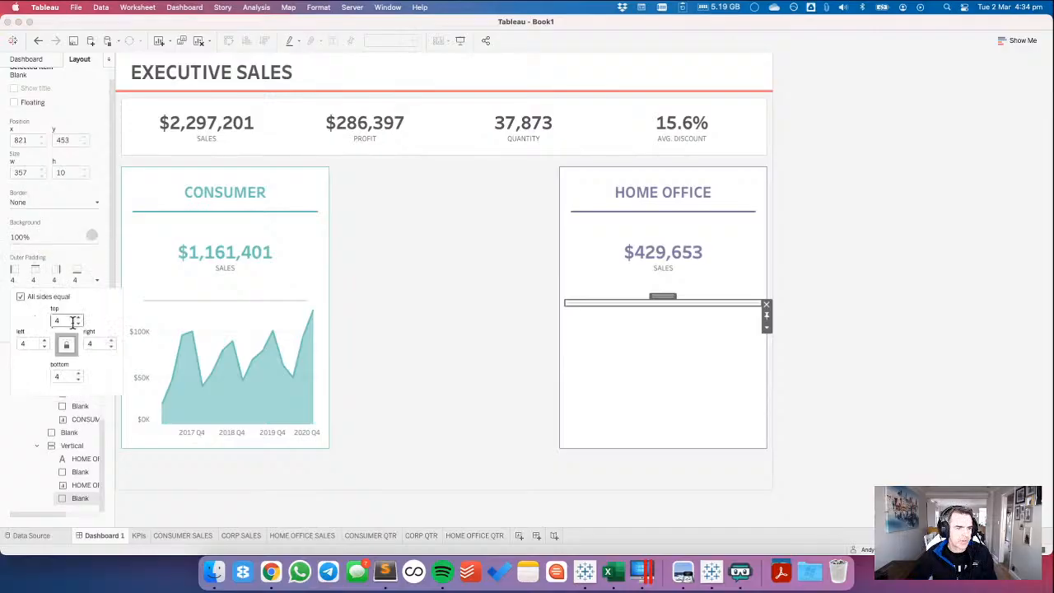
{"action": "left_click", "coordinate": [42, 297]}
{"action": "left_click_drag", "start_coordinate": [62, 320], "coordinate": [52, 318]}
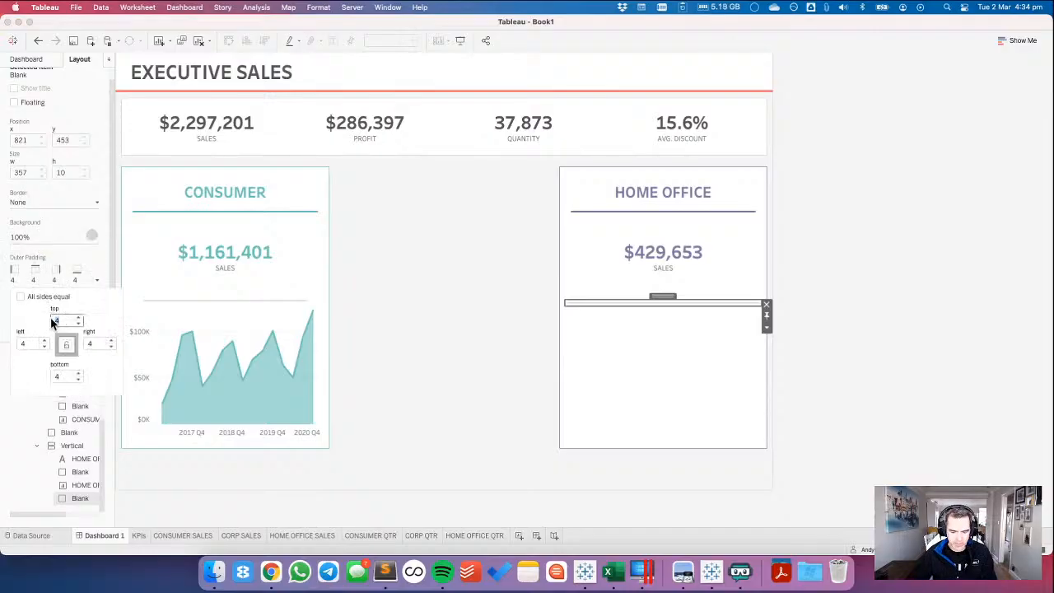
{"action": "type", "text": "0"}
{"action": "key", "text": "Tab"}
{"action": "type", "text": "30"}
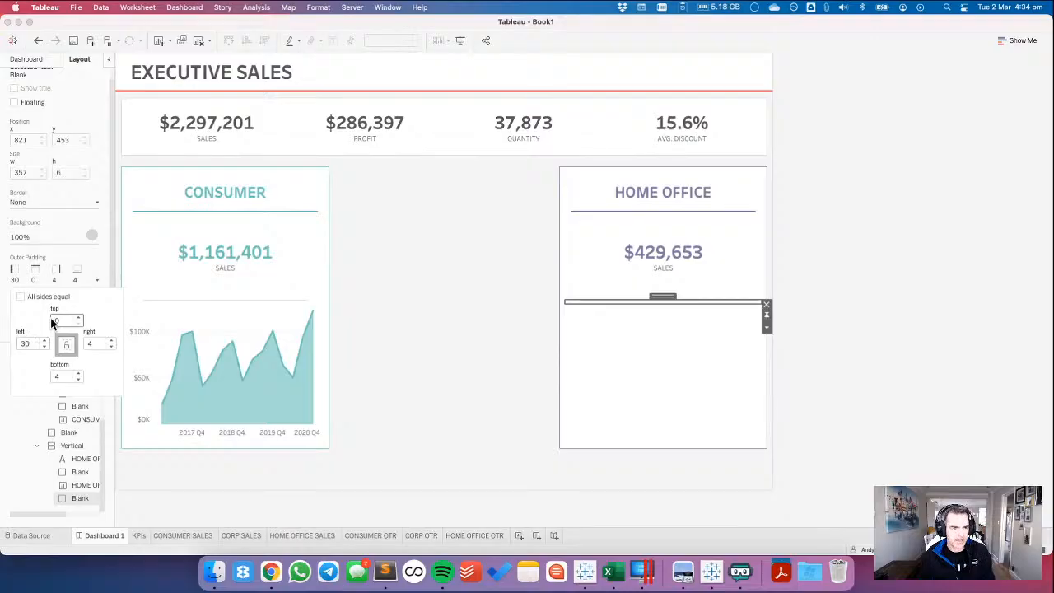
{"action": "key", "text": "Tab"}
{"action": "type", "text": "30"}
{"action": "key", "text": "Tab"}
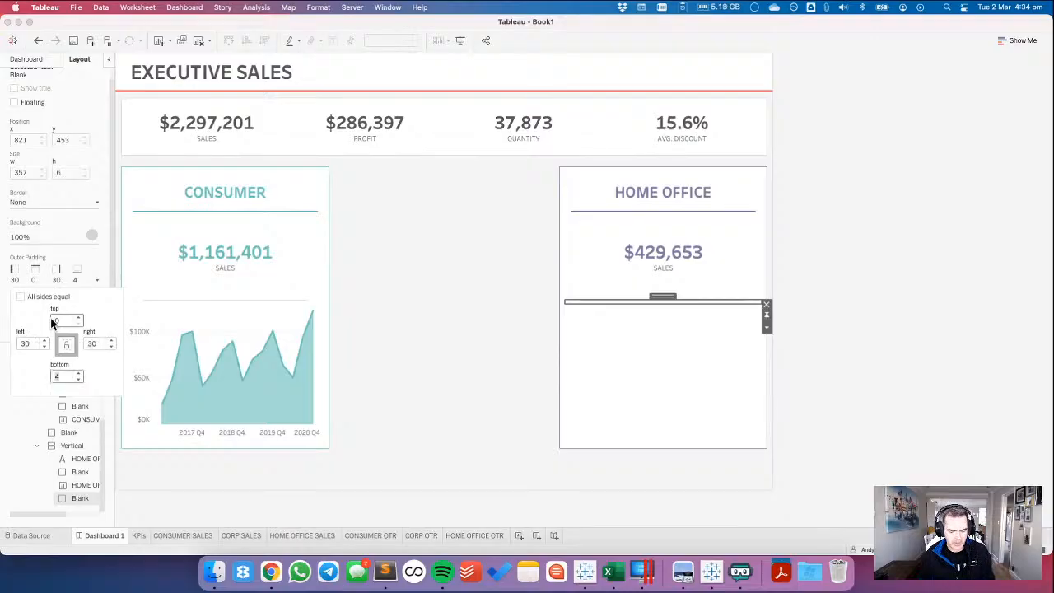
{"action": "key", "text": "Return"}
{"action": "left_click", "coordinate": [949, 327]}
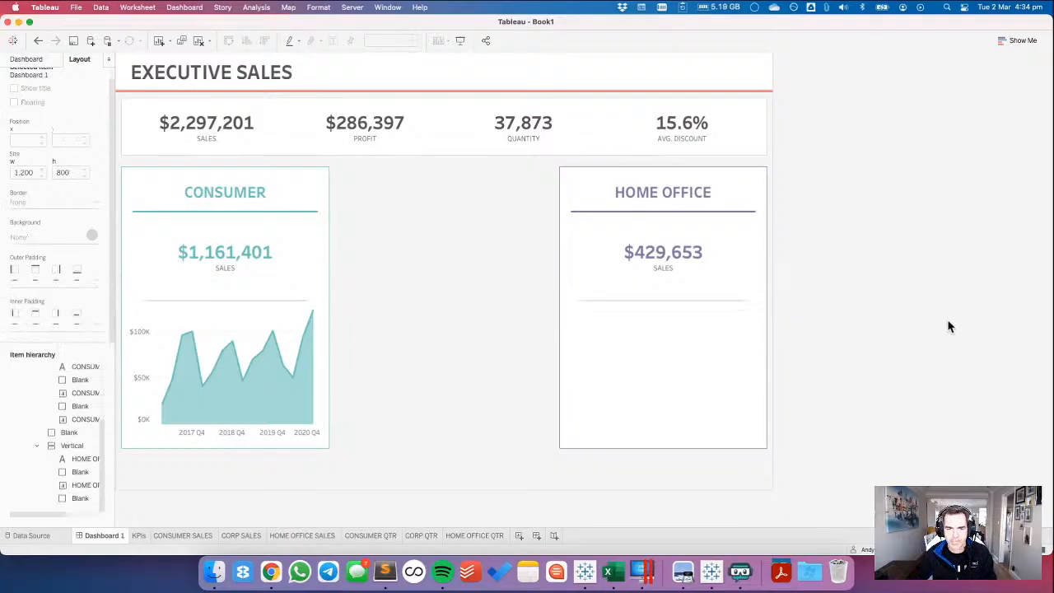
Add the HOME OFFICE QTR sheet below the grey divider in the Home Office card.
{"action": "left_click", "coordinate": [33, 58]}
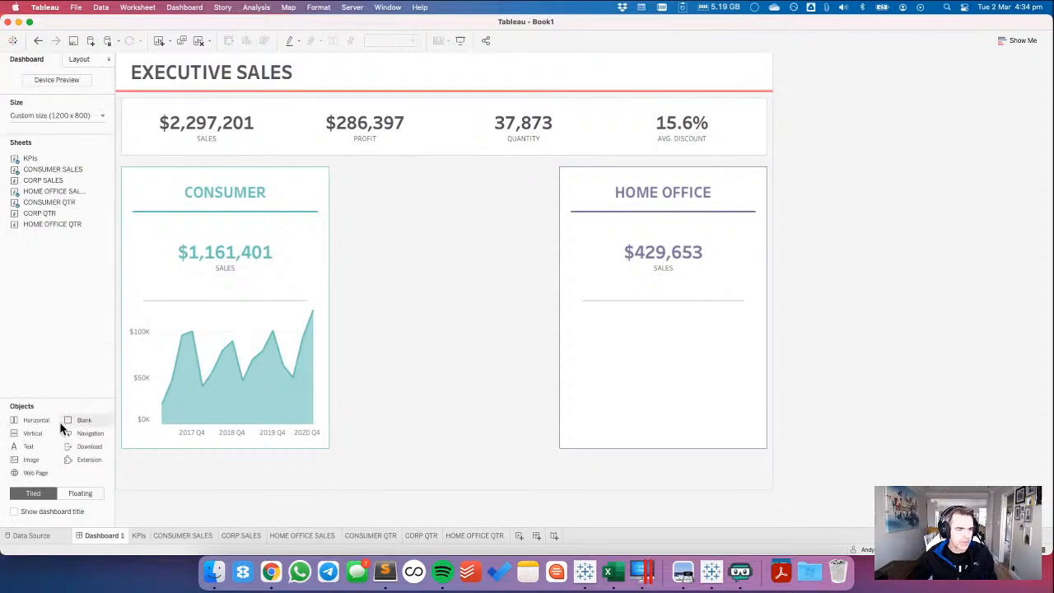
{"action": "left_click_drag", "start_coordinate": [43, 224], "coordinate": [630, 369]}
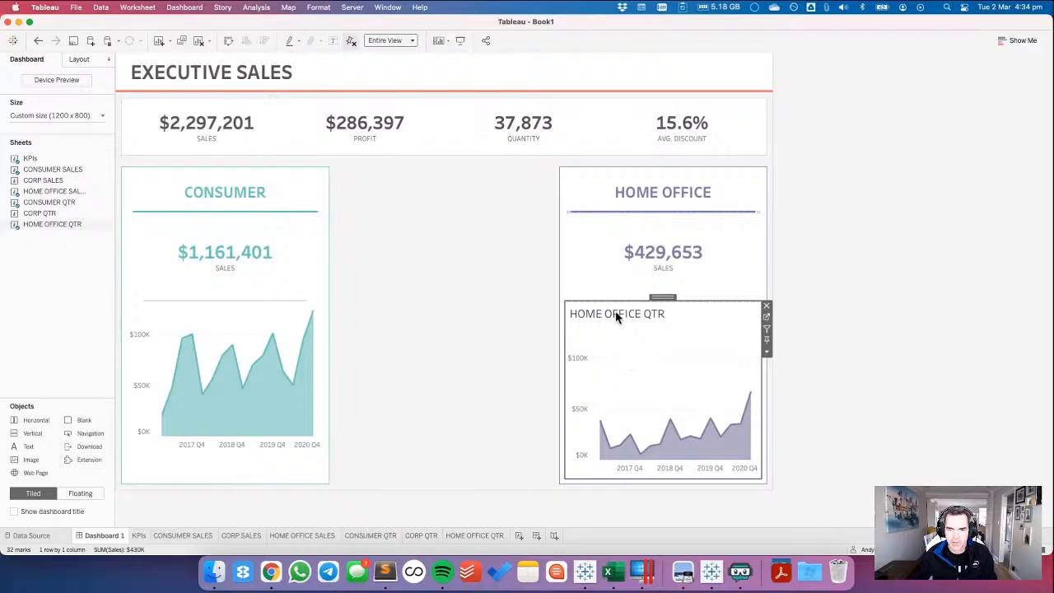
Hide the title of the Home Office quarterly chart, and check the segment card specifications on the Workout Wednesday page in Chrome.
{"action": "right_click", "coordinate": [617, 315]}
{"action": "left_click", "coordinate": [632, 349]}
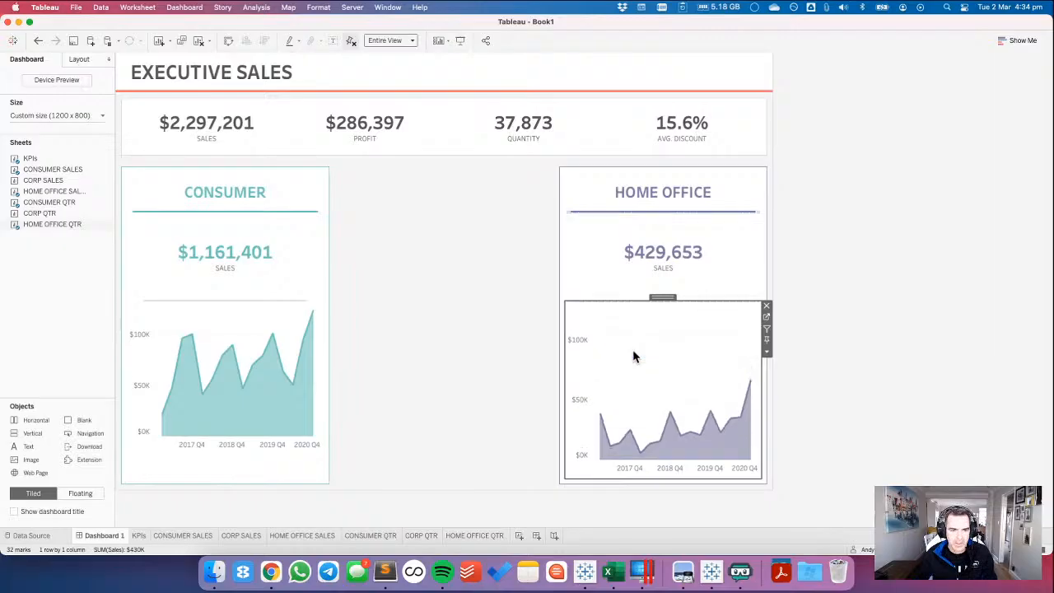
{"action": "key", "text": "super+Tab"}
{"action": "key", "text": "super+Tab"}
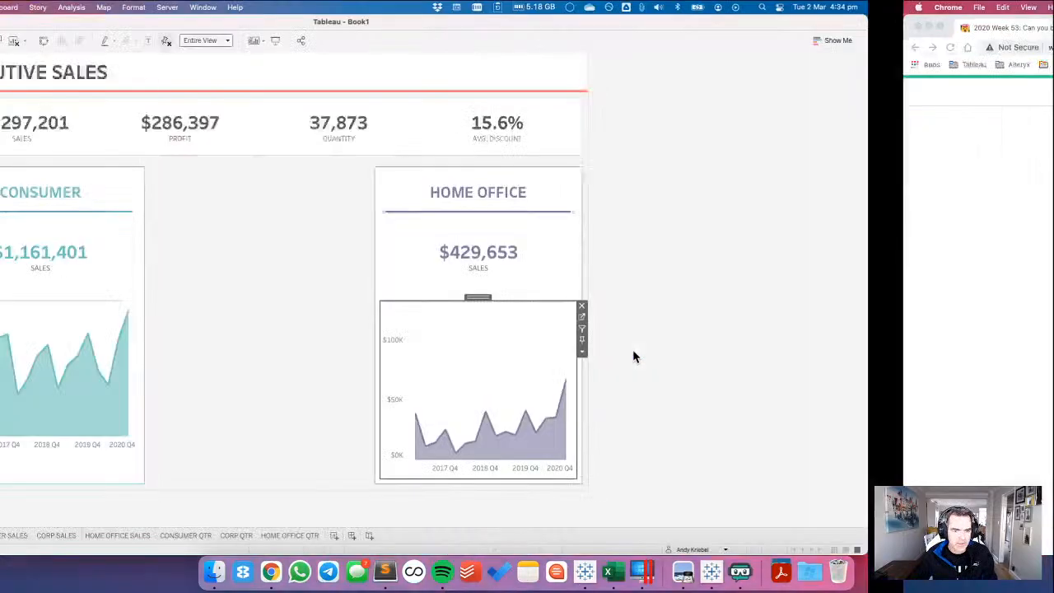
{"action": "key", "text": "super+Tab"}
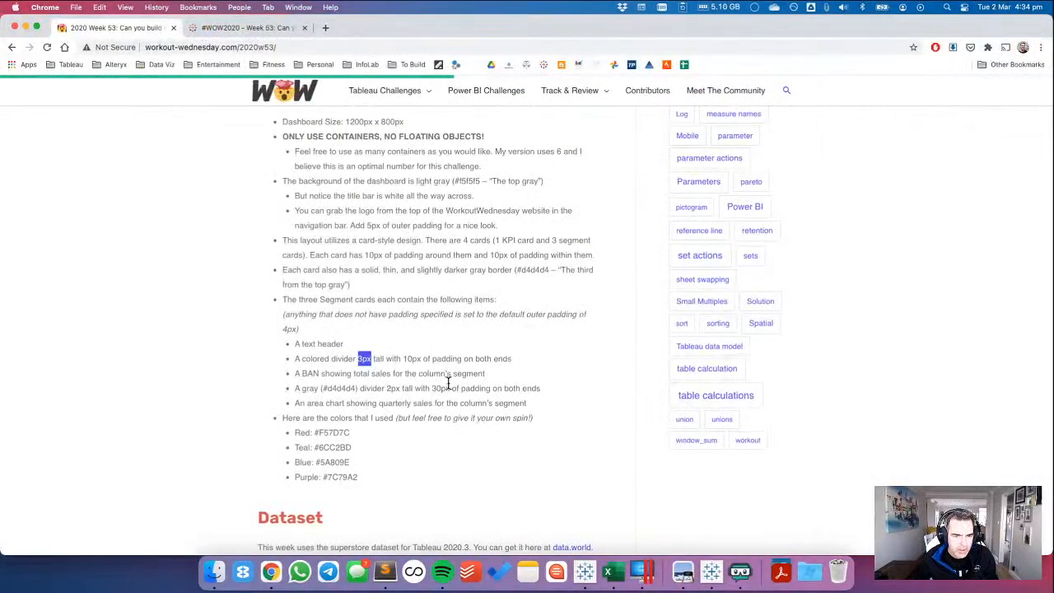
{"action": "key", "text": "super+Tab"}
Release the fixed height of the Consumer quarterly chart so that it fills the rest of its card.
{"action": "left_click", "coordinate": [211, 478]}
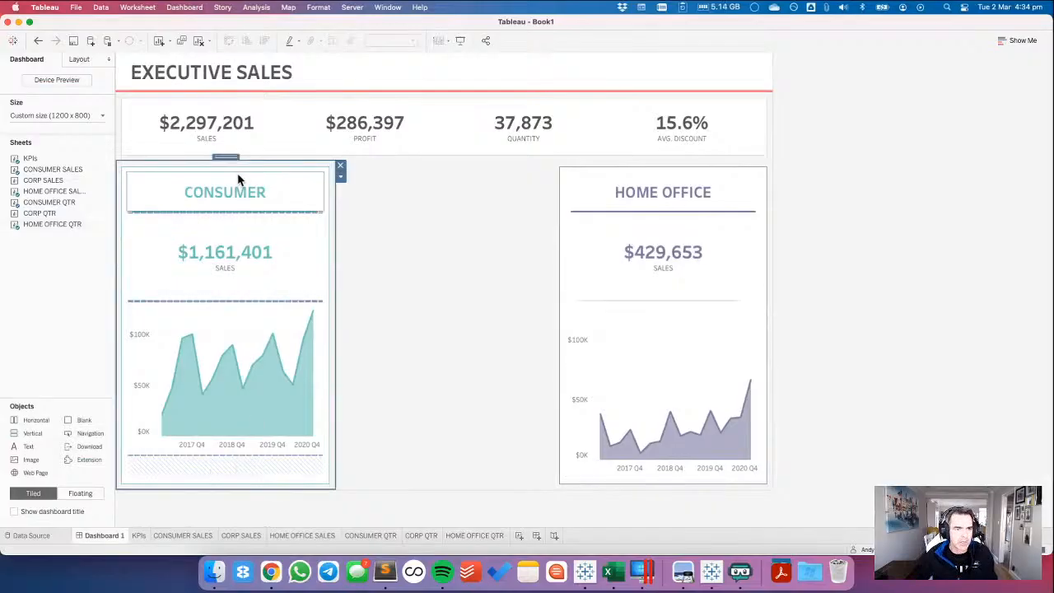
{"action": "left_click", "coordinate": [340, 177]}
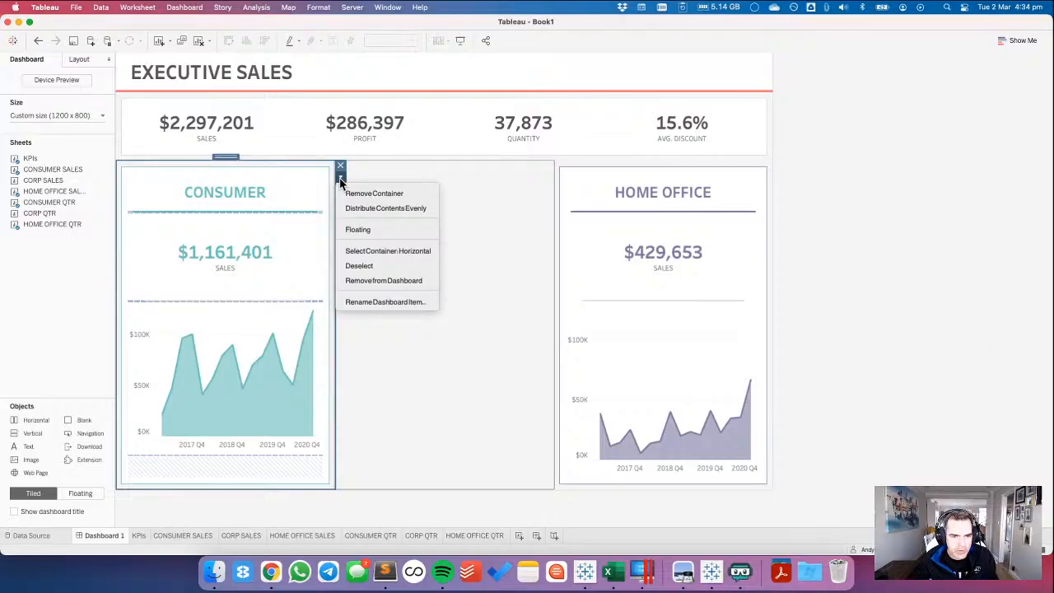
{"action": "left_click", "coordinate": [227, 474]}
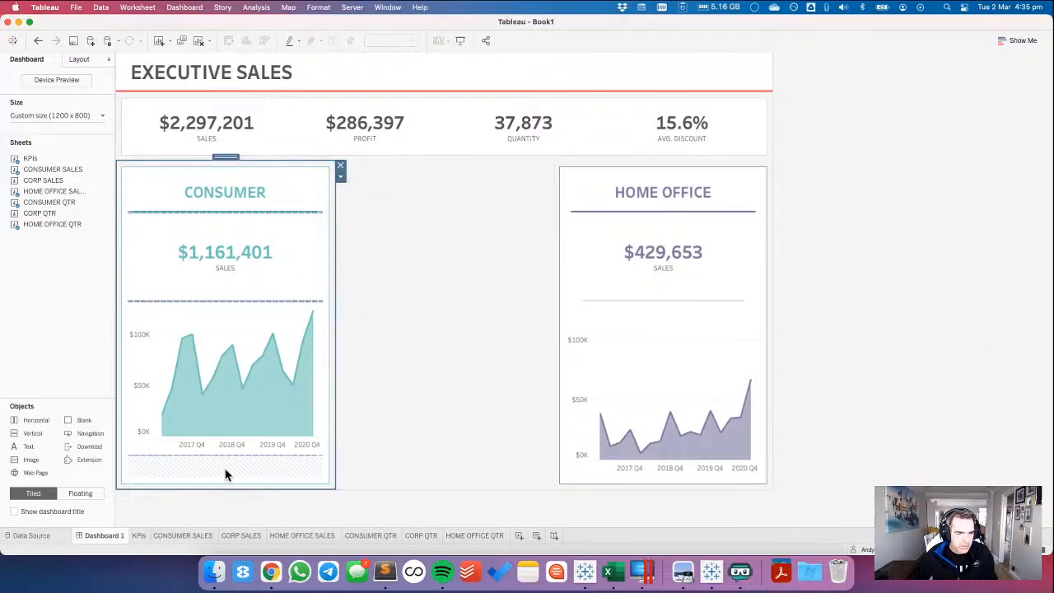
{"action": "left_click", "coordinate": [876, 359]}
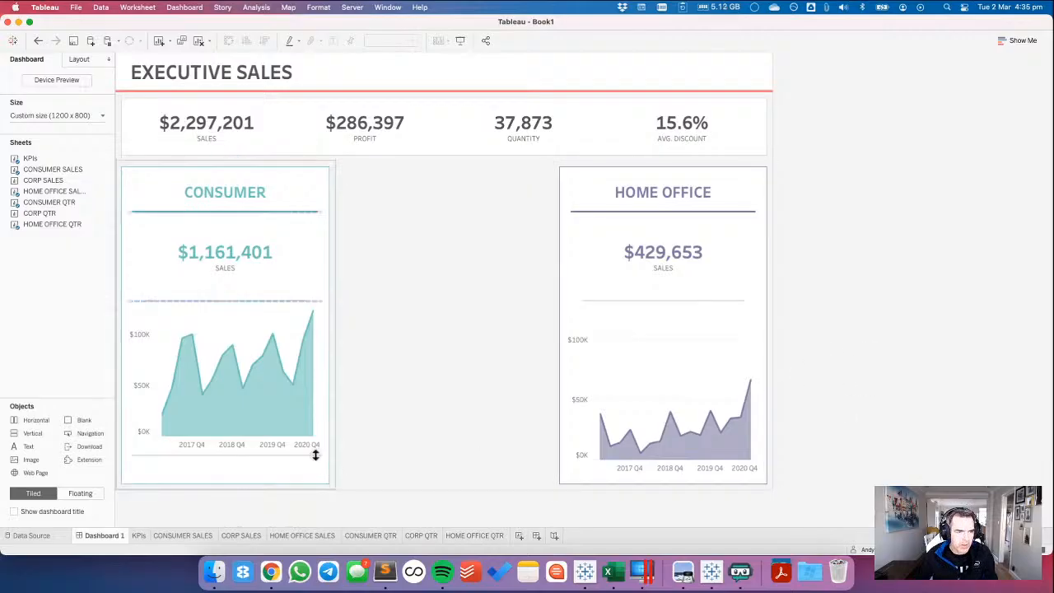
{"action": "left_click", "coordinate": [288, 325]}
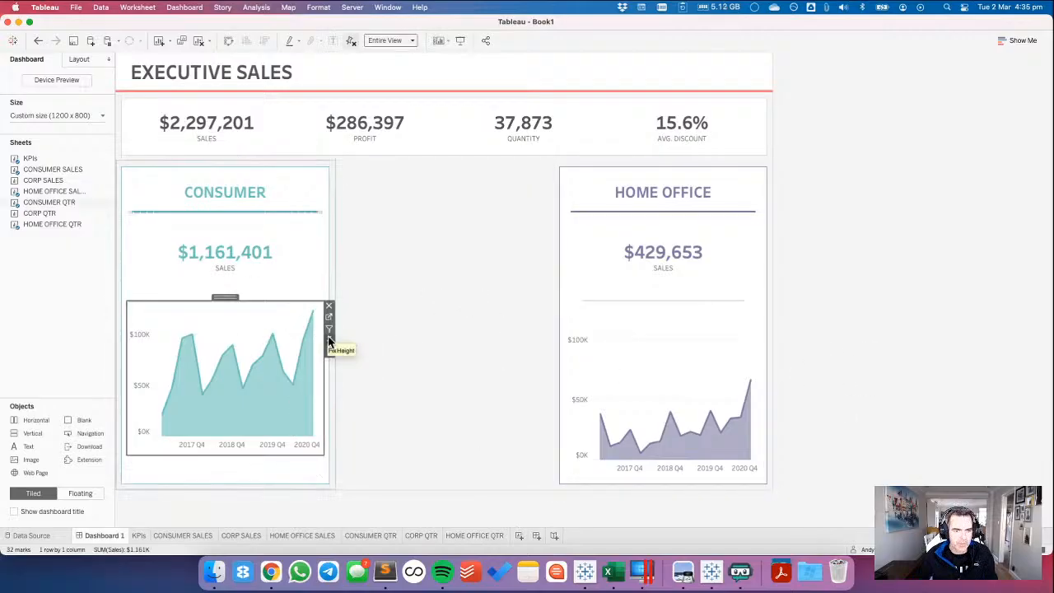
{"action": "left_click", "coordinate": [329, 343]}
{"action": "left_click", "coordinate": [680, 343]}
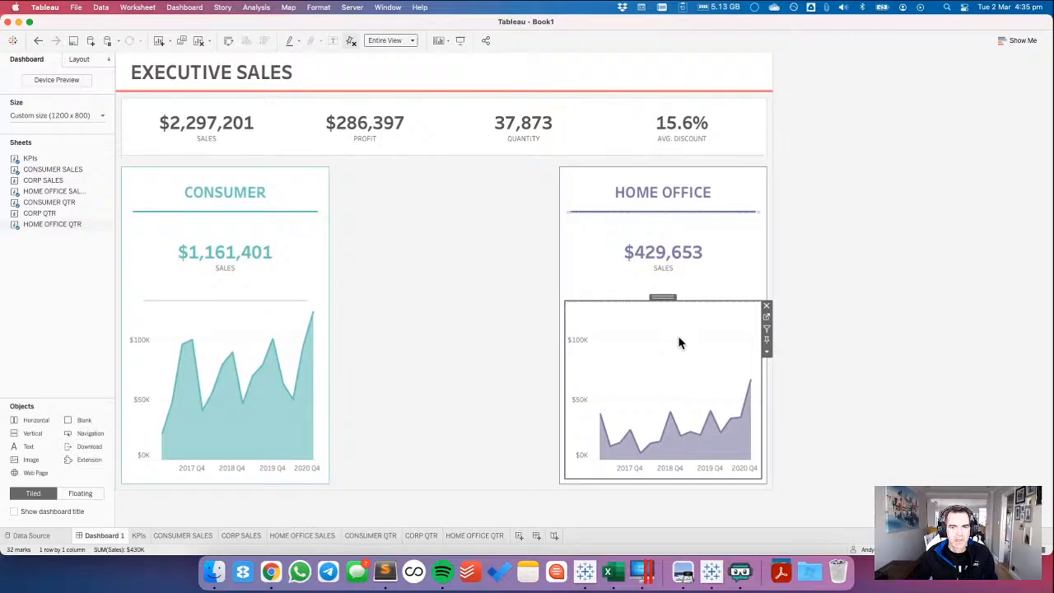
{"action": "left_click", "coordinate": [896, 310]}
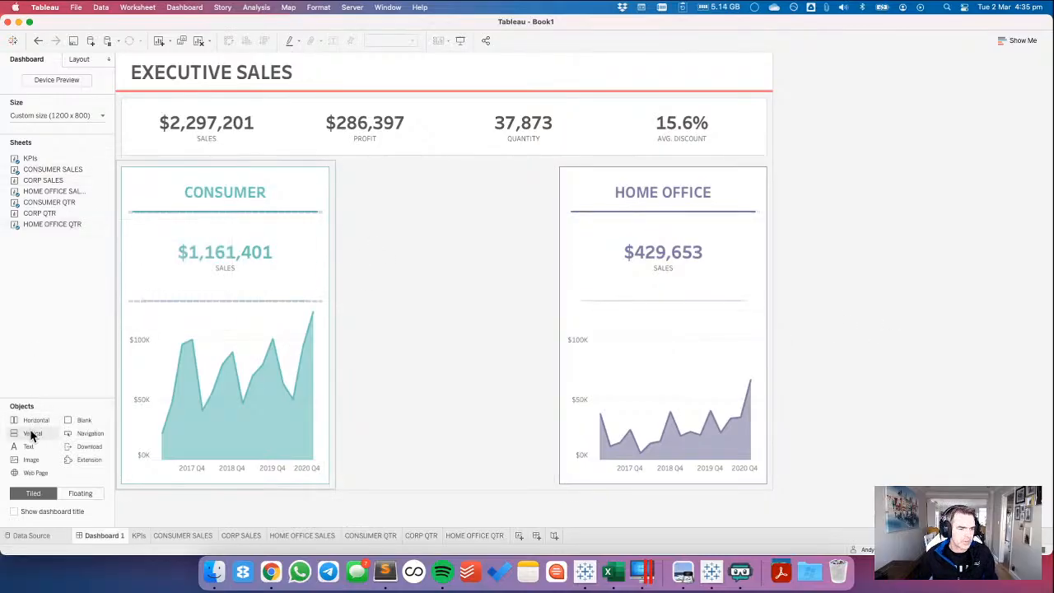
Add a vertical container beside the Consumer card and start a centred CORPORATE text heading in it, reusing the Consumer heading's formatting.
{"action": "left_click_drag", "start_coordinate": [31, 434], "coordinate": [430, 297]}
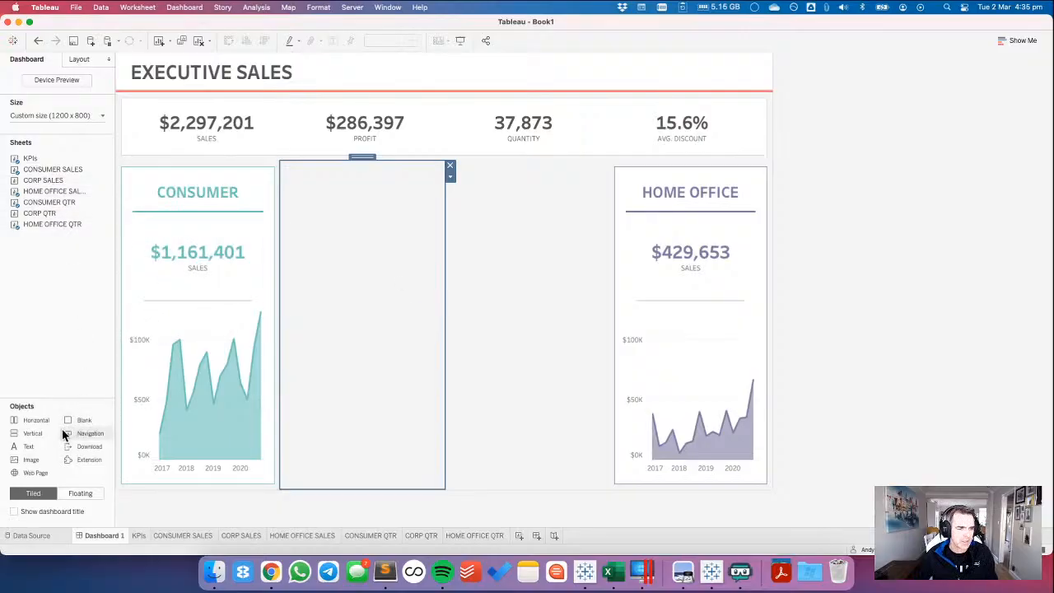
{"action": "left_click_drag", "start_coordinate": [27, 446], "coordinate": [357, 226]}
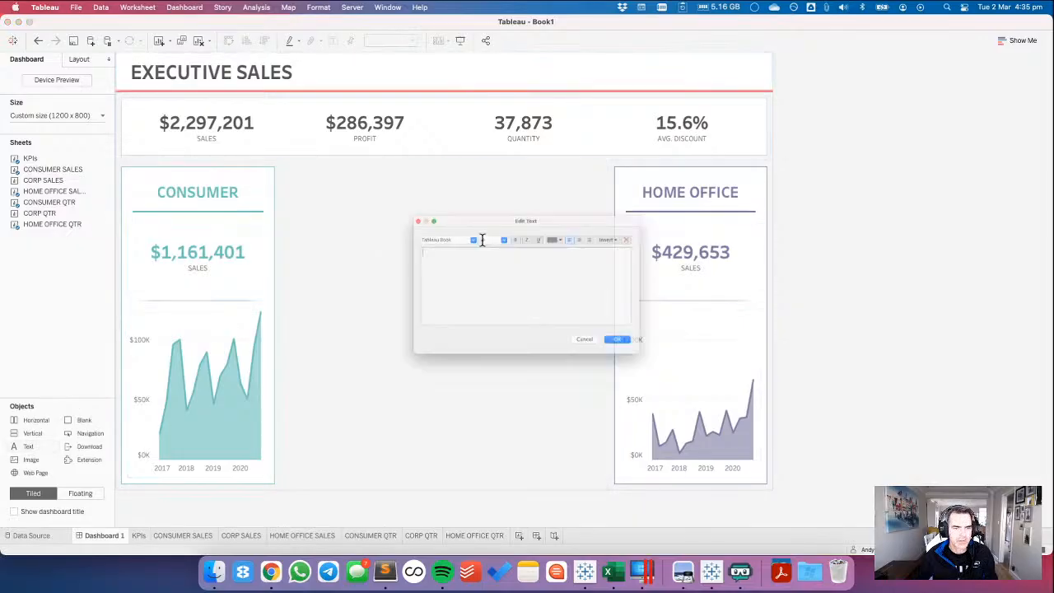
{"action": "type", "text": "CONSUMER"}
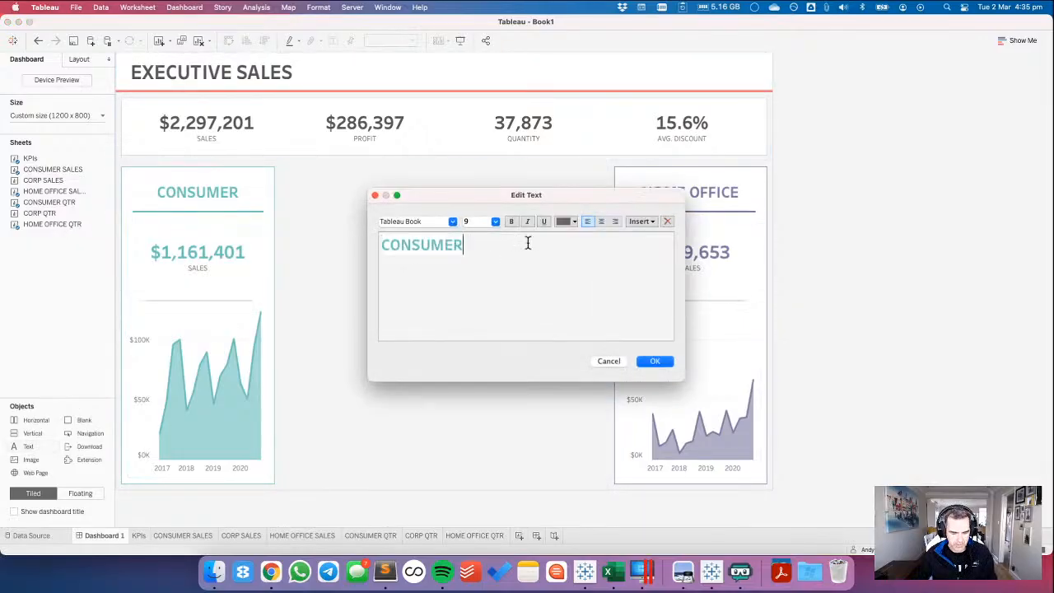
{"action": "key", "text": "super+a"}
{"action": "left_click", "coordinate": [605, 220]}
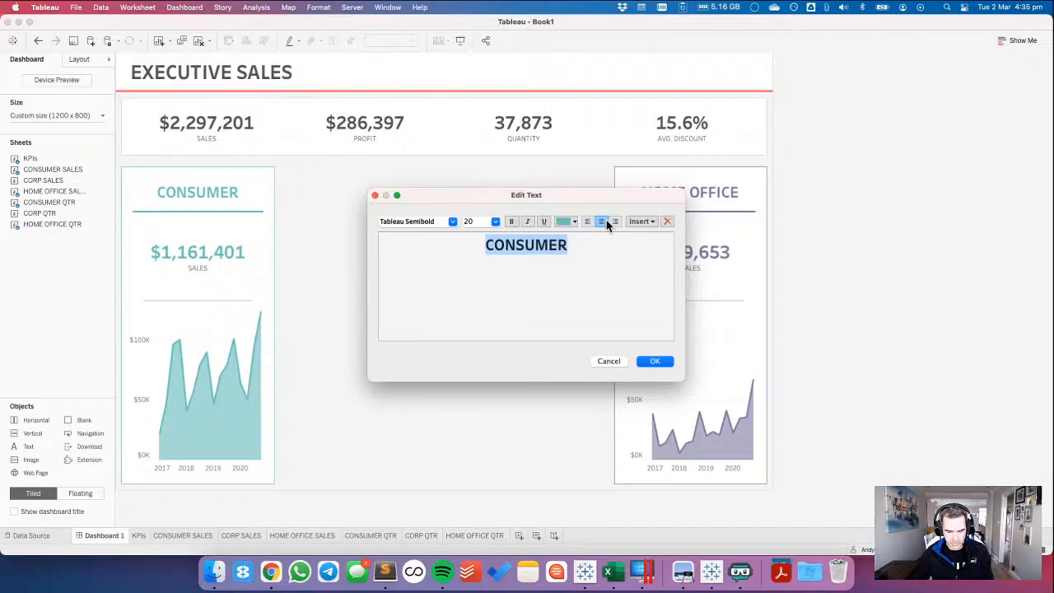
{"action": "type", "text": "CORPORATE"}
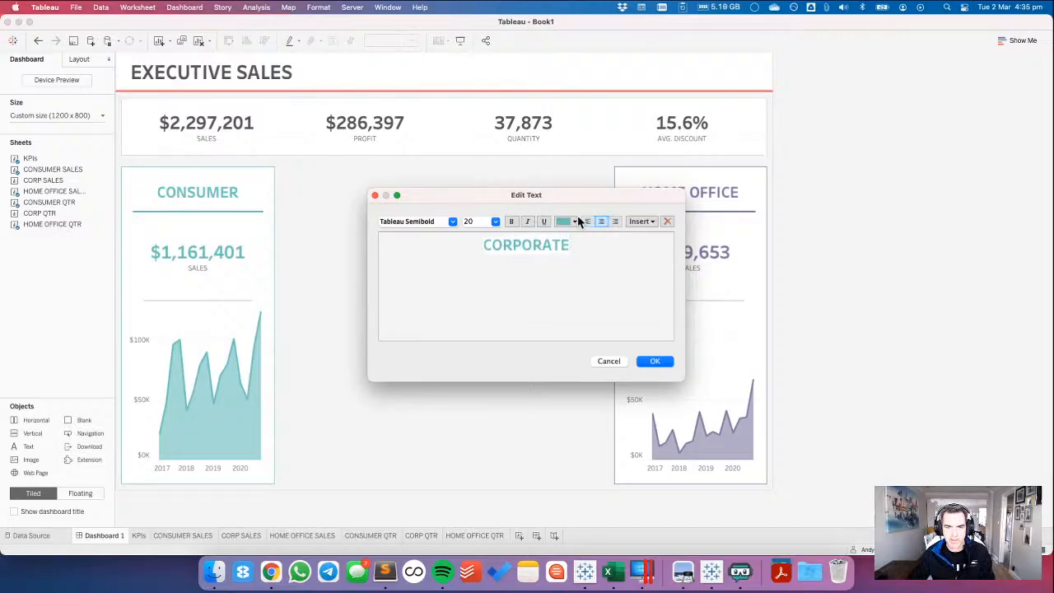
Colour the whole CORPORATE heading blue and place it in the new container.
{"action": "left_click", "coordinate": [576, 221]}
{"action": "left_click", "coordinate": [570, 285]}
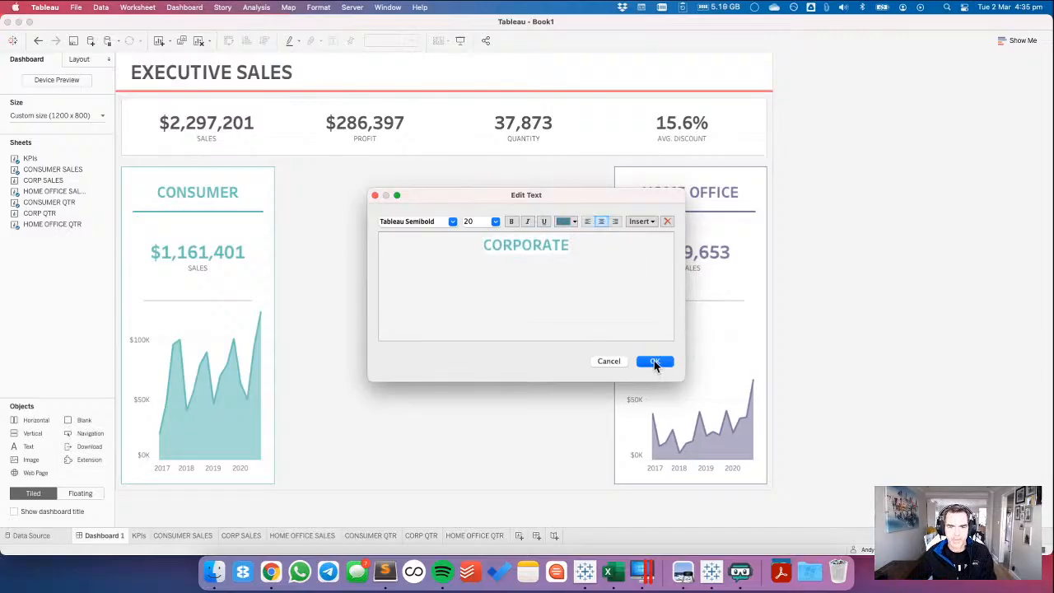
{"action": "left_click_drag", "start_coordinate": [568, 244], "coordinate": [451, 232]}
{"action": "left_click", "coordinate": [564, 221]}
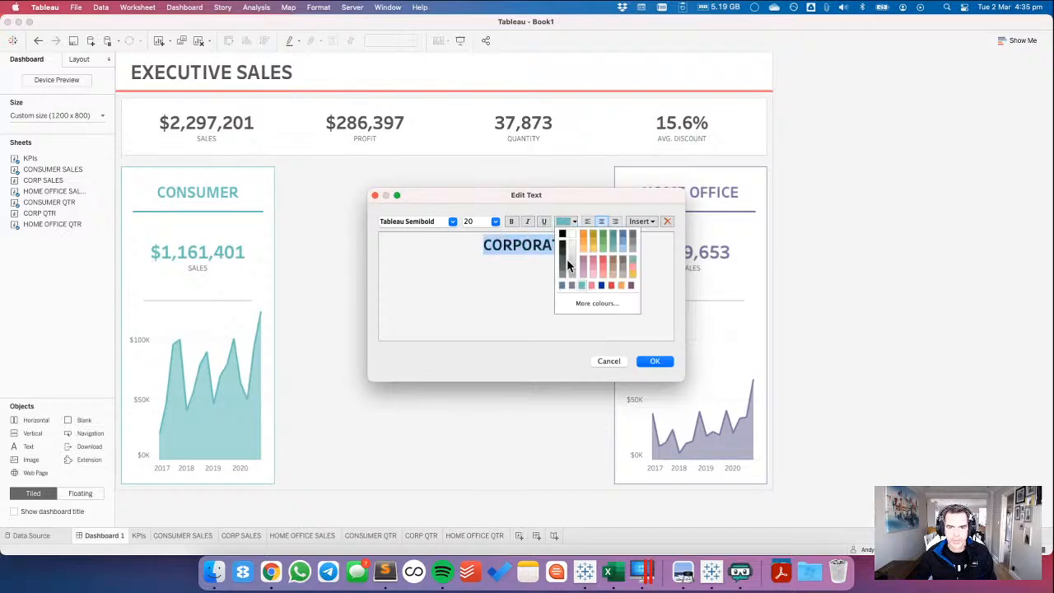
{"action": "left_click", "coordinate": [565, 285]}
{"action": "left_click", "coordinate": [651, 360]}
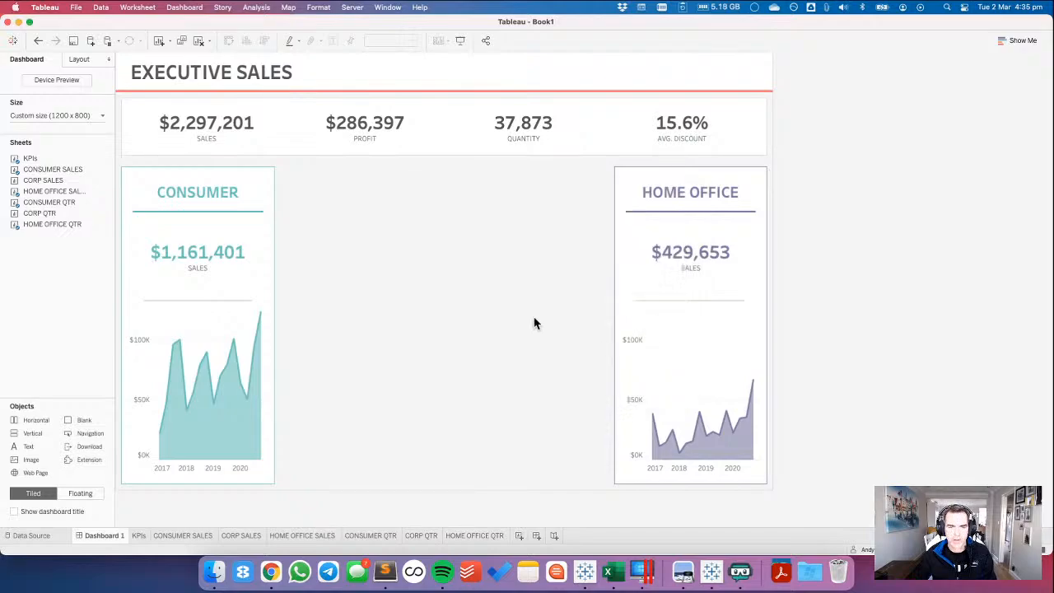
Give the vertical container around the CORPORATE heading a white background and a thin solid border.
{"action": "double_click", "coordinate": [359, 158]}
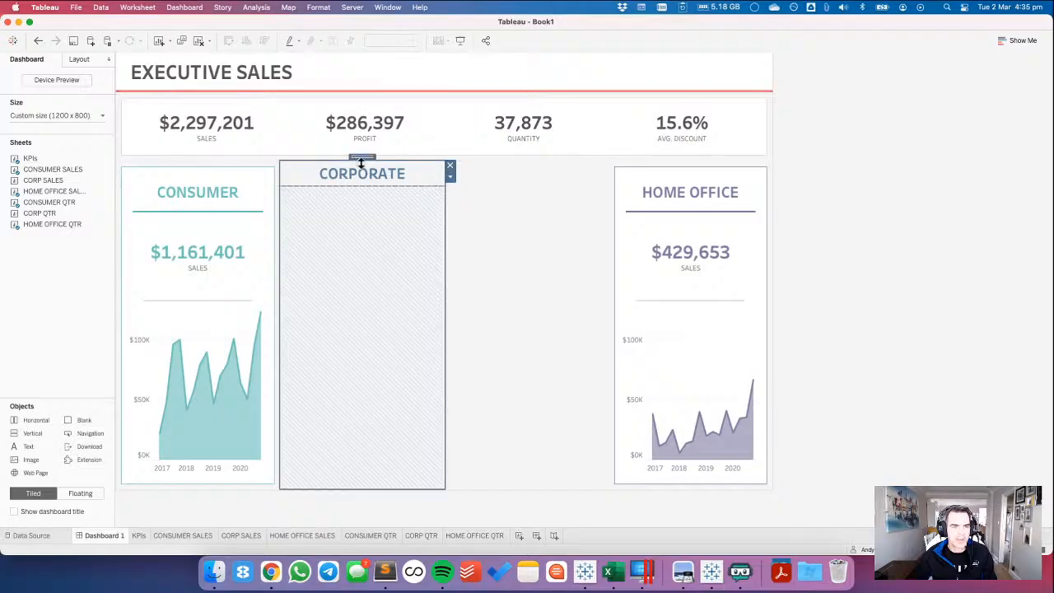
{"action": "left_click", "coordinate": [79, 58]}
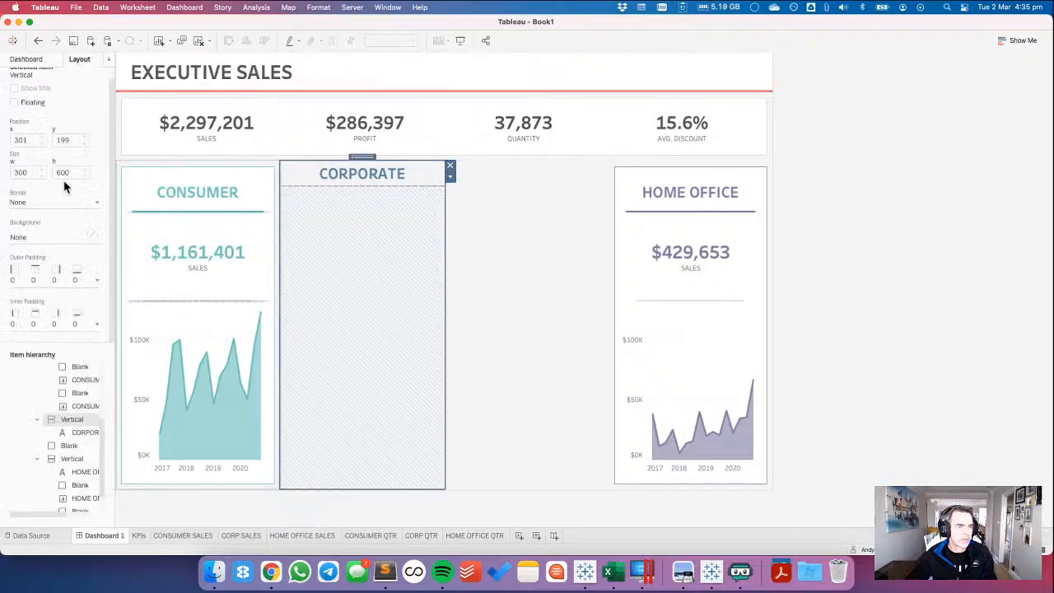
{"action": "left_click", "coordinate": [43, 235]}
{"action": "left_click", "coordinate": [31, 274]}
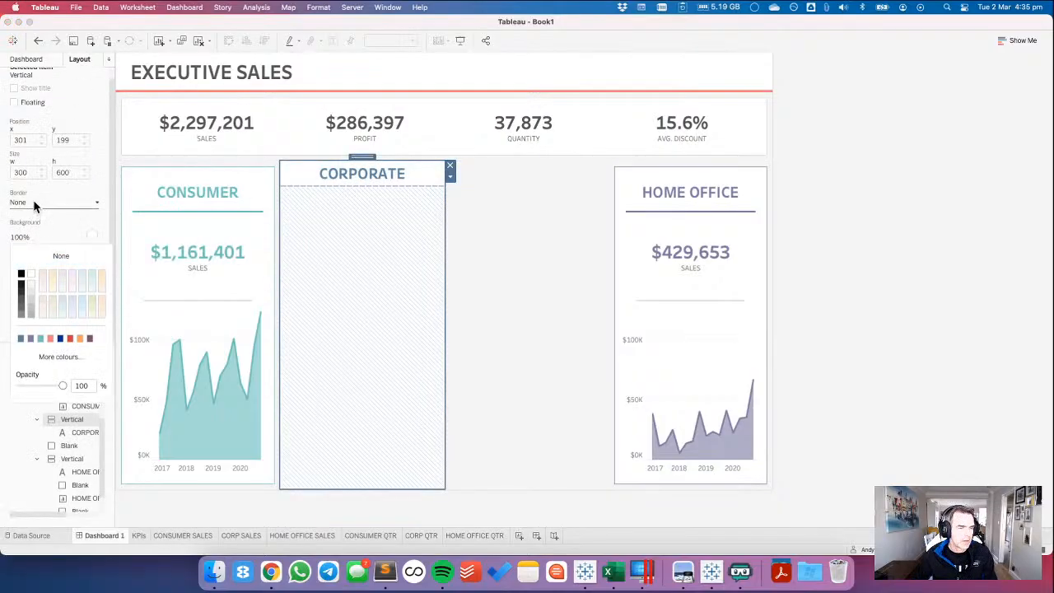
{"action": "left_click", "coordinate": [34, 206]}
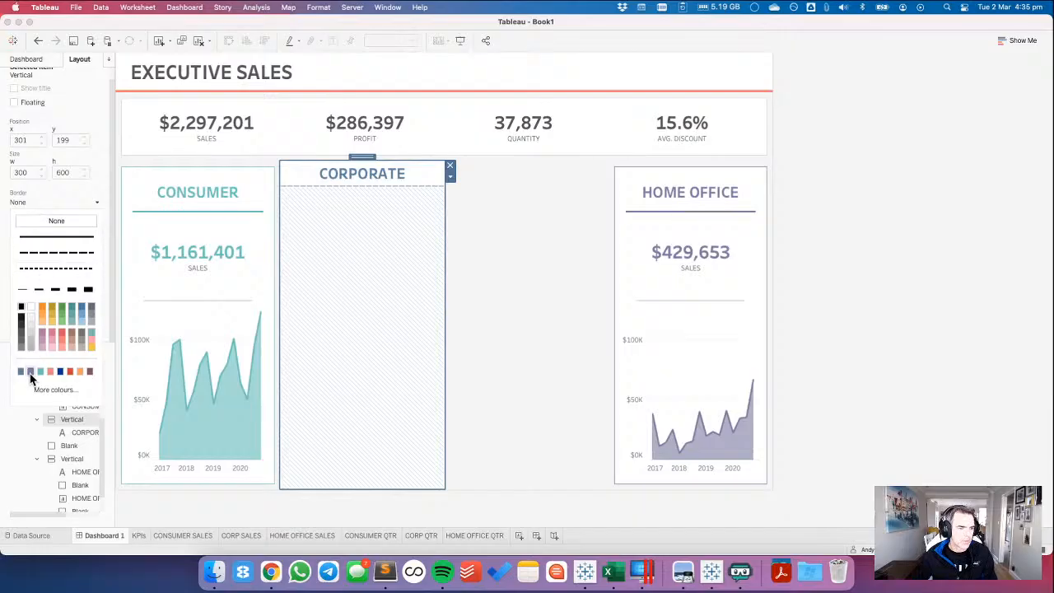
{"action": "left_click", "coordinate": [31, 374]}
{"action": "left_click", "coordinate": [22, 195]}
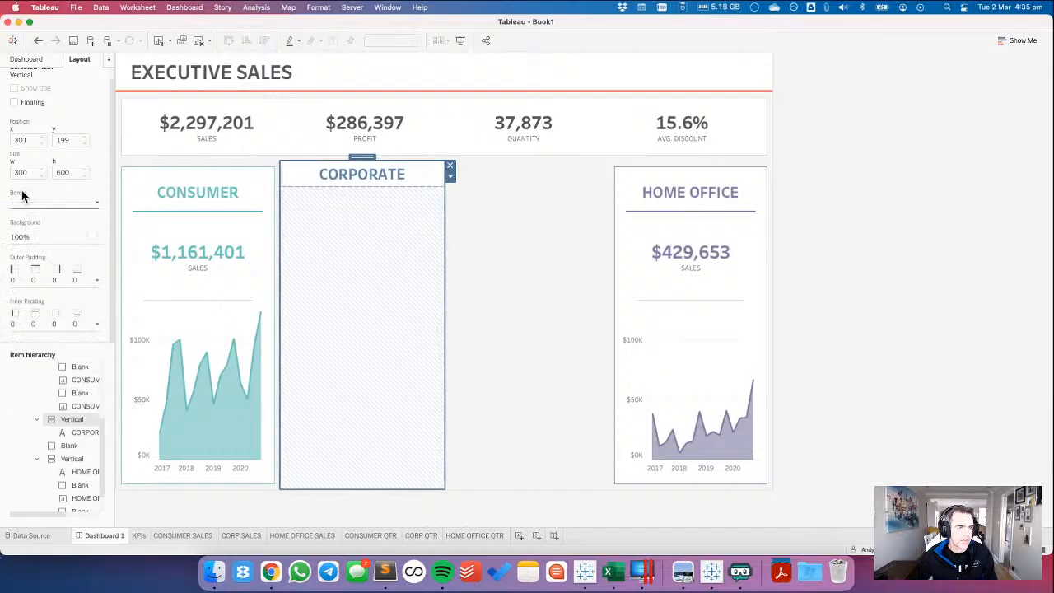
Set the Corporate container's outer padding and inner padding to 10 on all sides.
{"action": "left_click", "coordinate": [13, 279]}
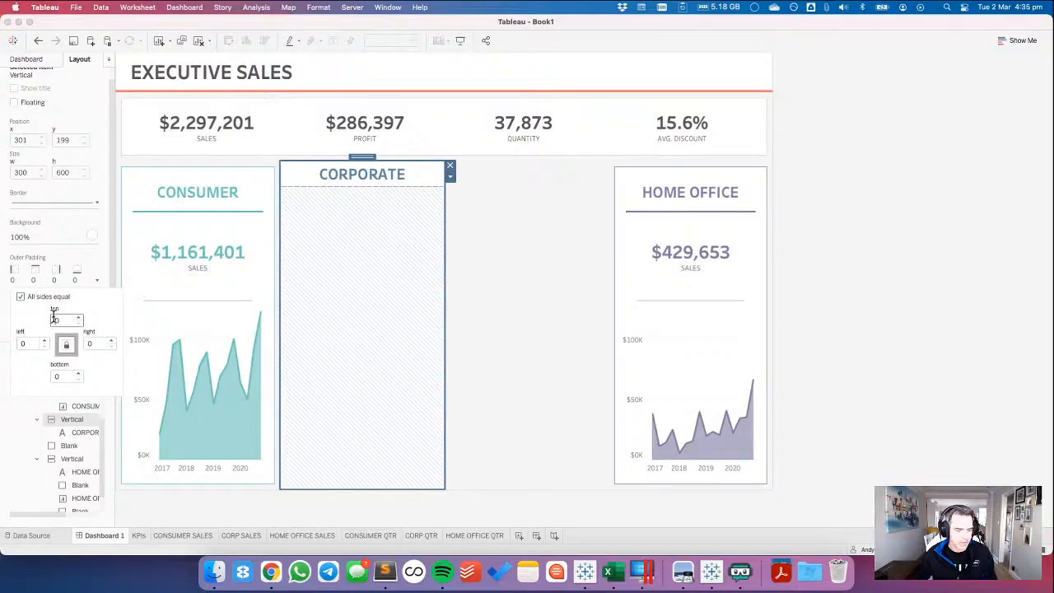
{"action": "left_click", "coordinate": [53, 318]}
{"action": "type", "text": "1"}
{"action": "left_click", "coordinate": [36, 245]}
{"action": "left_click", "coordinate": [37, 328]}
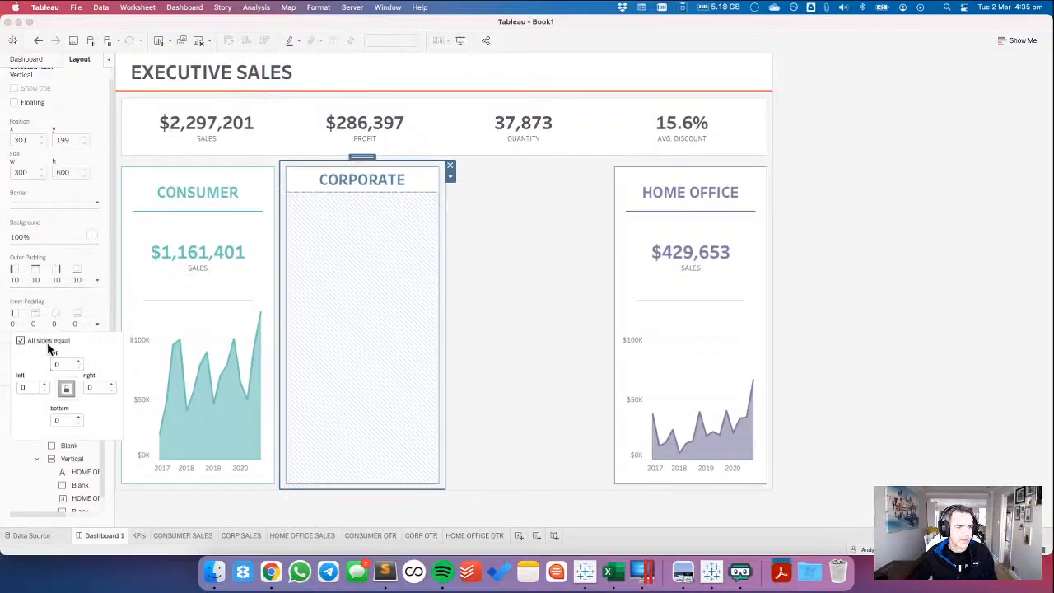
{"action": "type", "text": "10"}
{"action": "key", "text": "Return"}
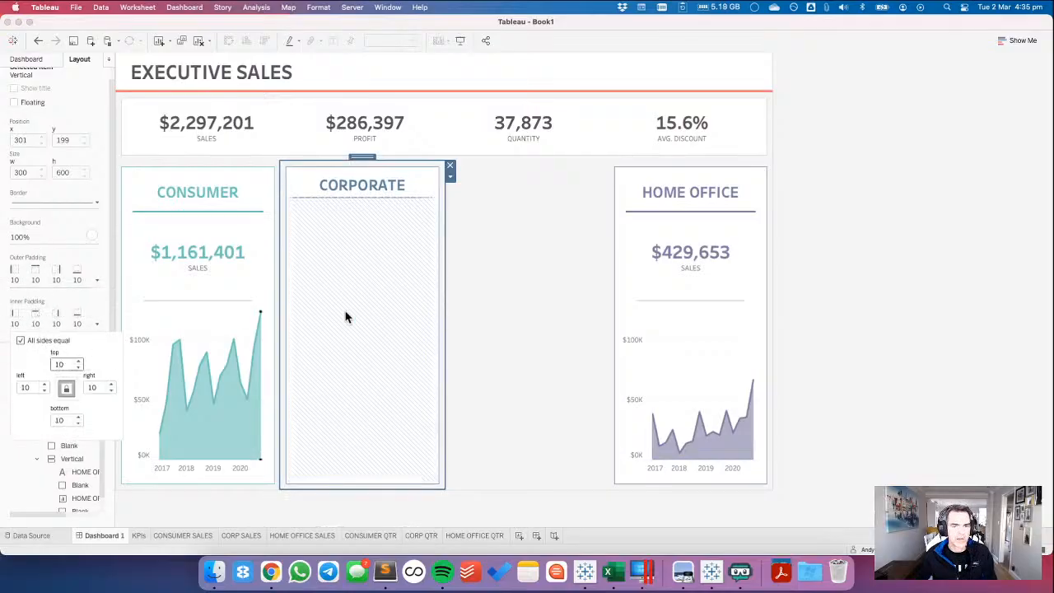
Set the height of the CORPORATE heading to 70 pixels.
{"action": "left_click", "coordinate": [254, 174]}
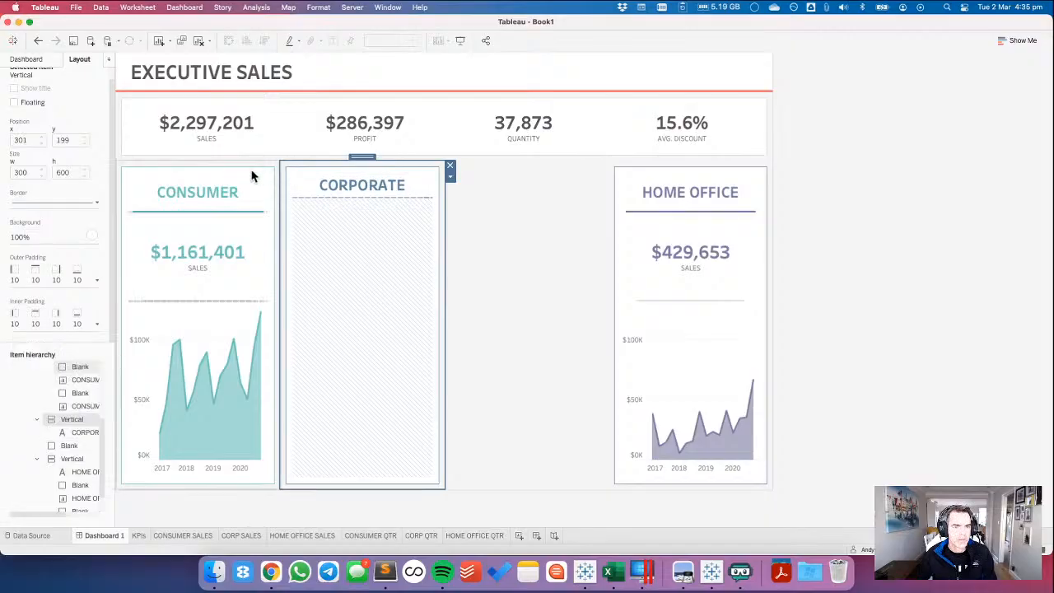
{"action": "left_click", "coordinate": [251, 187]}
{"action": "left_click", "coordinate": [403, 188]}
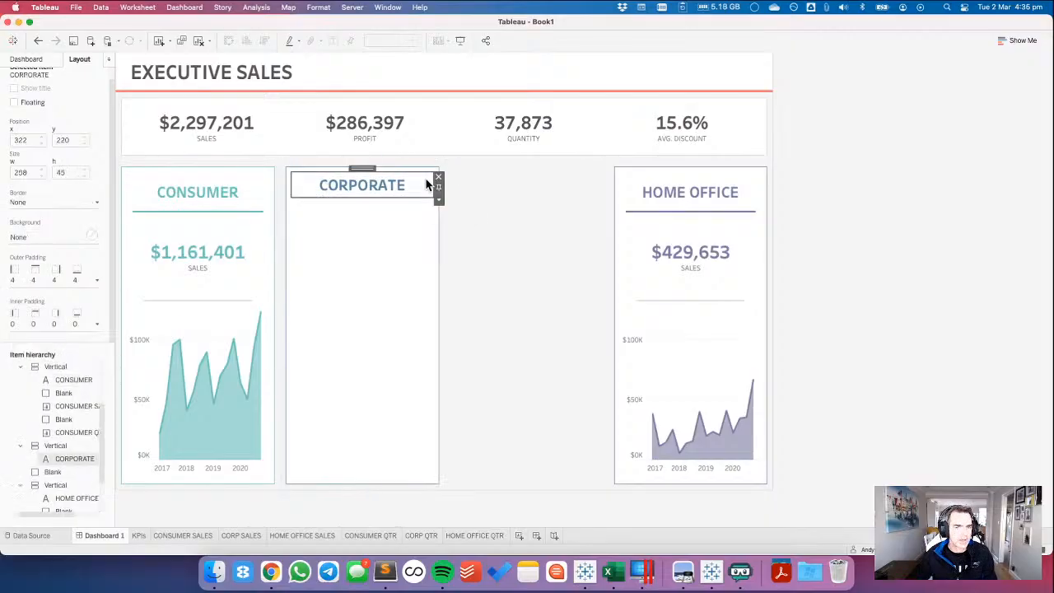
{"action": "left_click", "coordinate": [439, 200]}
{"action": "left_click", "coordinate": [465, 283]}
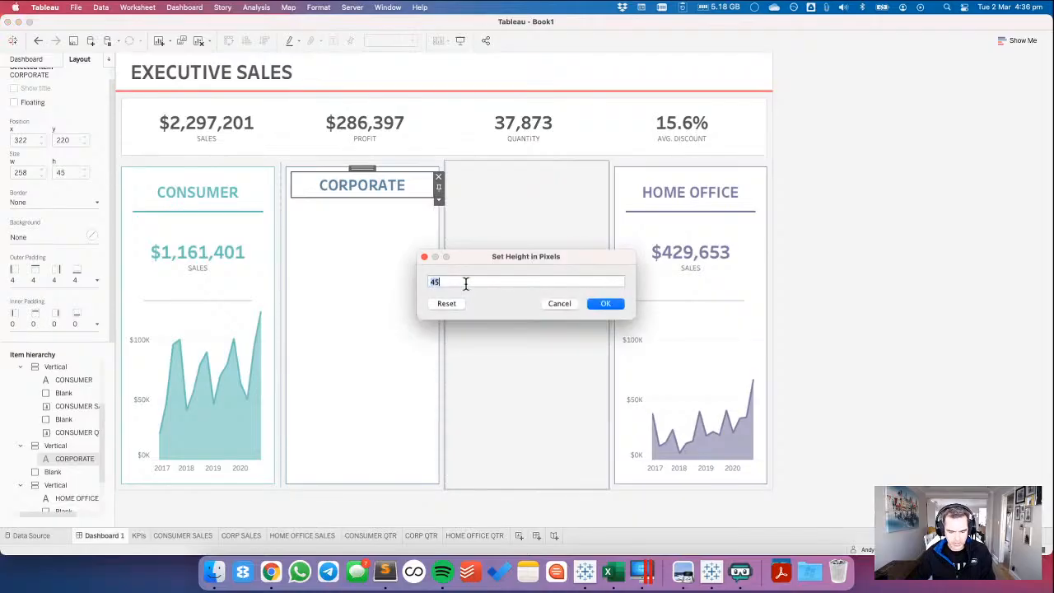
{"action": "type", "text": "70"}
{"action": "key", "text": "Return"}
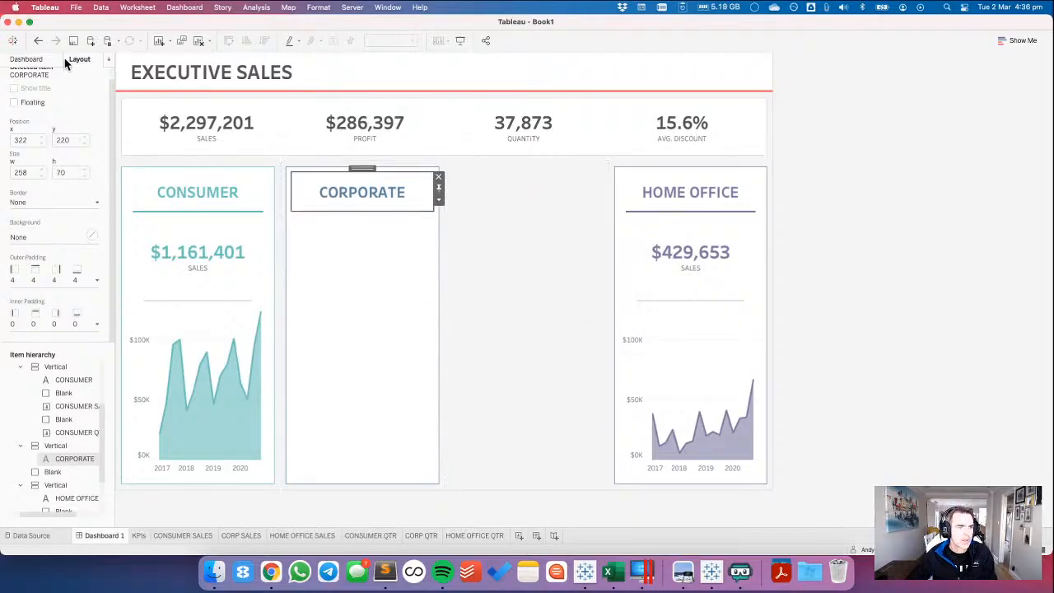
Add a blank object below the CORPORATE heading inside its card and fill it with the heading's blue.
{"action": "left_click", "coordinate": [20, 61]}
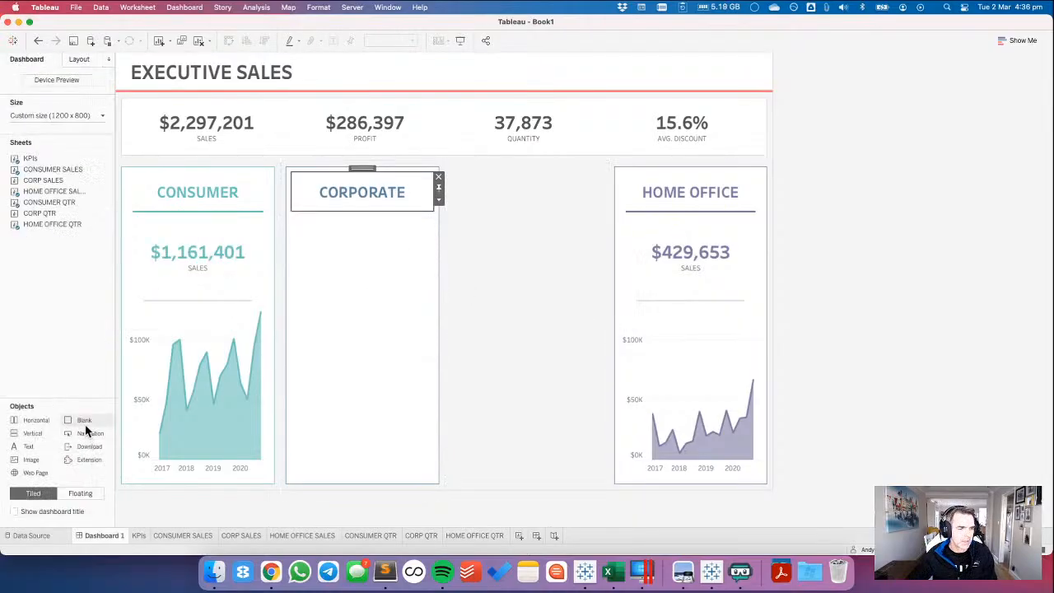
{"action": "left_click_drag", "start_coordinate": [83, 421], "coordinate": [353, 217]}
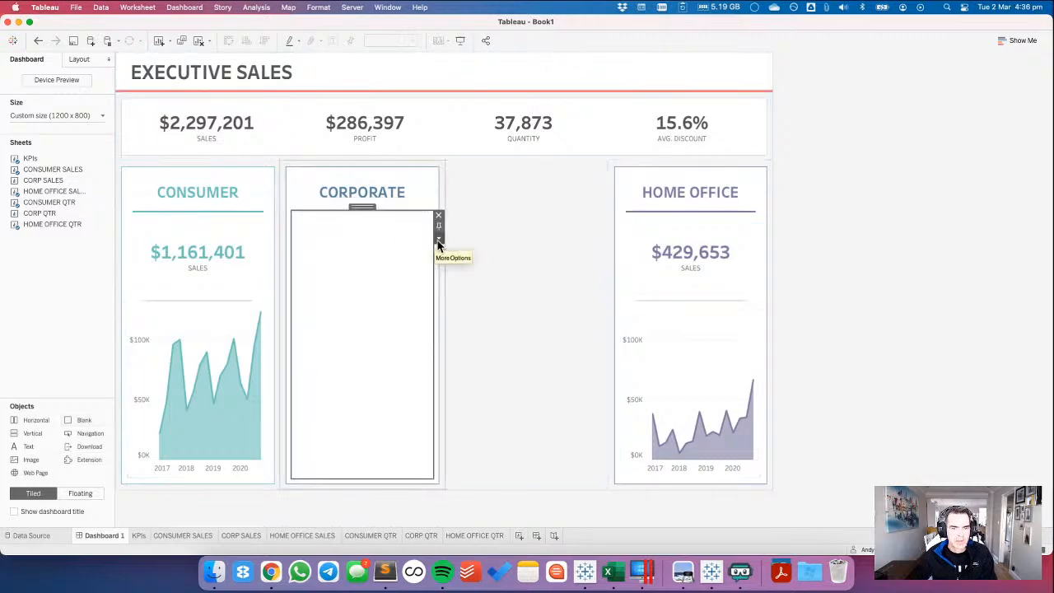
{"action": "left_click", "coordinate": [76, 61]}
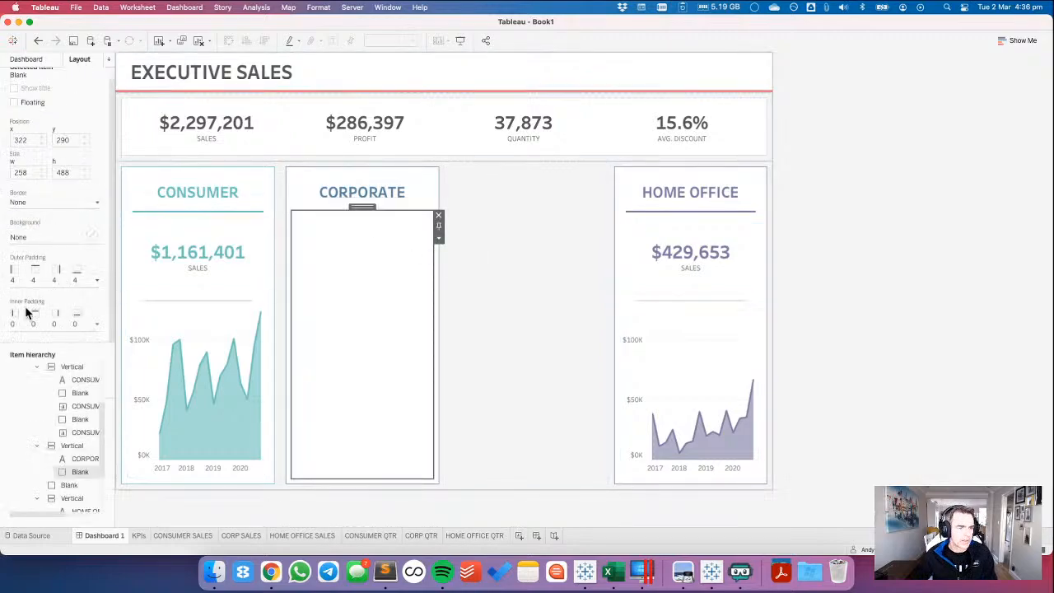
{"action": "left_click", "coordinate": [26, 234]}
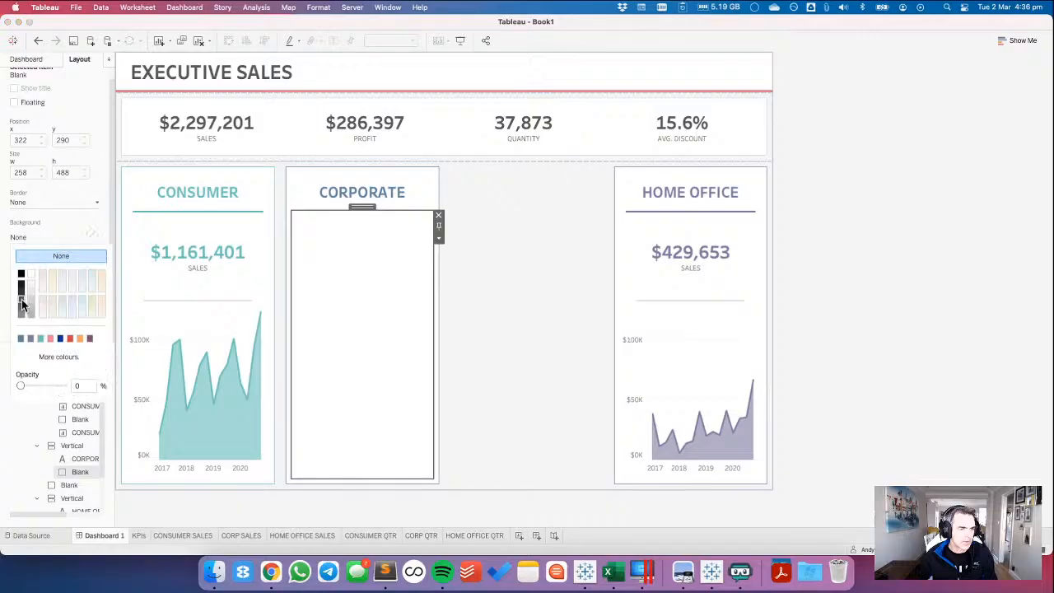
{"action": "left_click", "coordinate": [21, 339]}
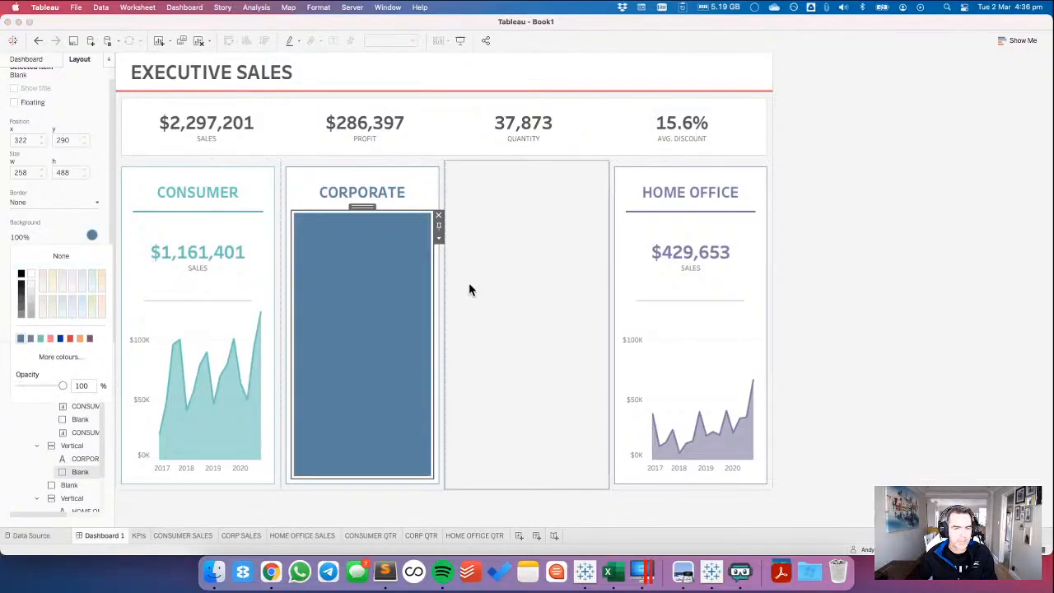
Try to set the height of the blue blank under the CORPORATE heading to 3 pixels.
{"action": "left_click", "coordinate": [439, 242]}
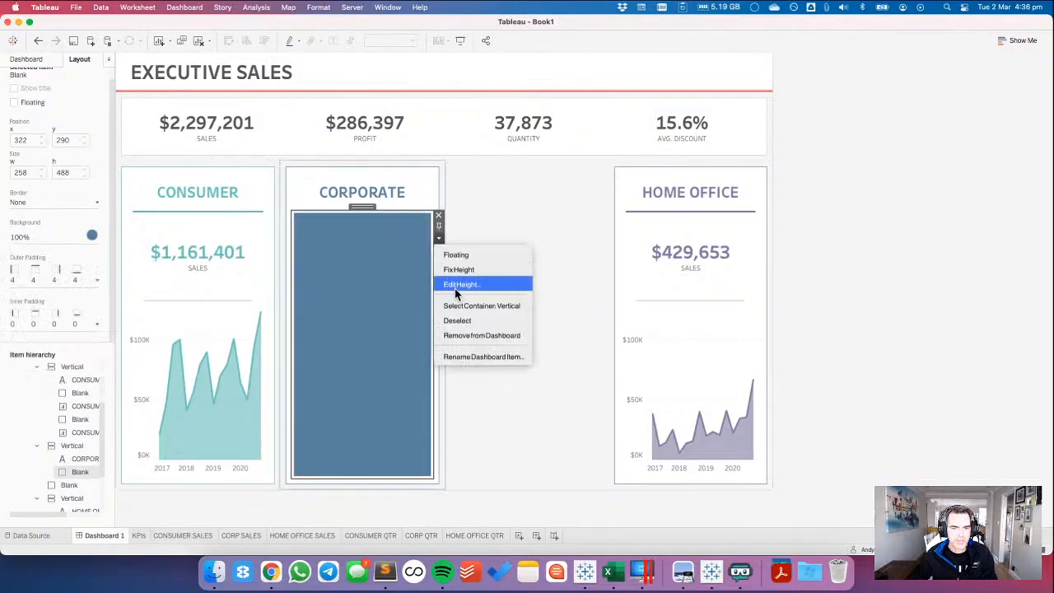
{"action": "left_click", "coordinate": [455, 282]}
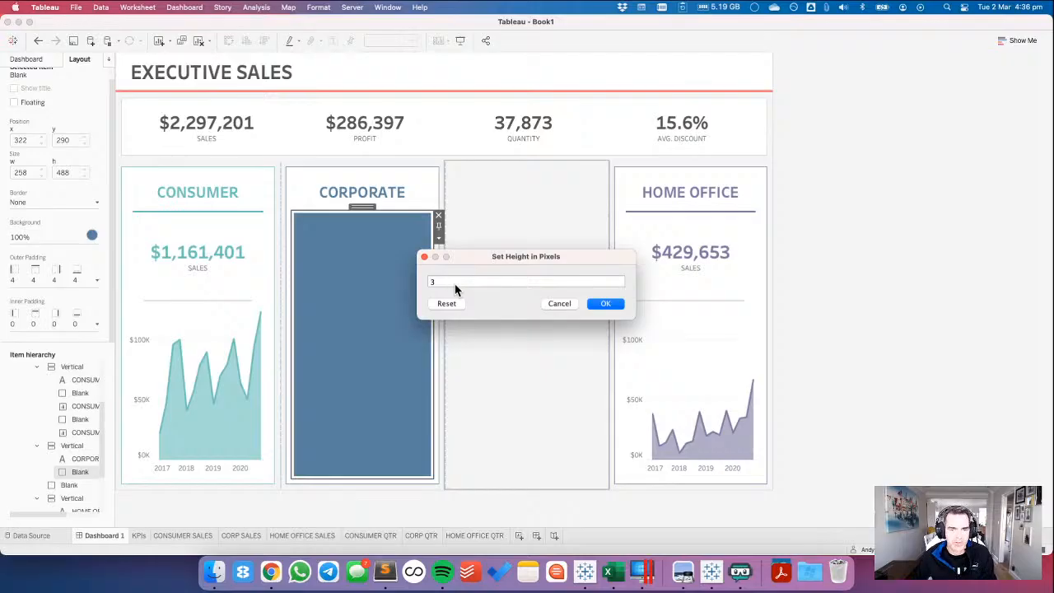
{"action": "type", "text": "3"}
{"action": "left_click", "coordinate": [615, 304]}
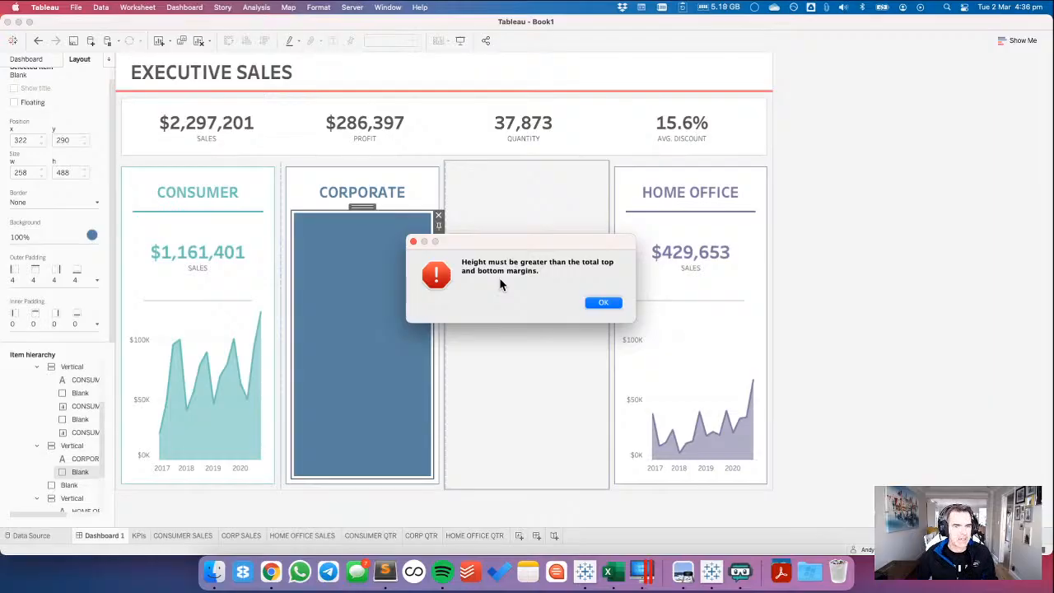
{"action": "left_click", "coordinate": [602, 303]}
Set the height of the blue blank under the CORPORATE heading to 10 pixels.
{"action": "left_click", "coordinate": [441, 245]}
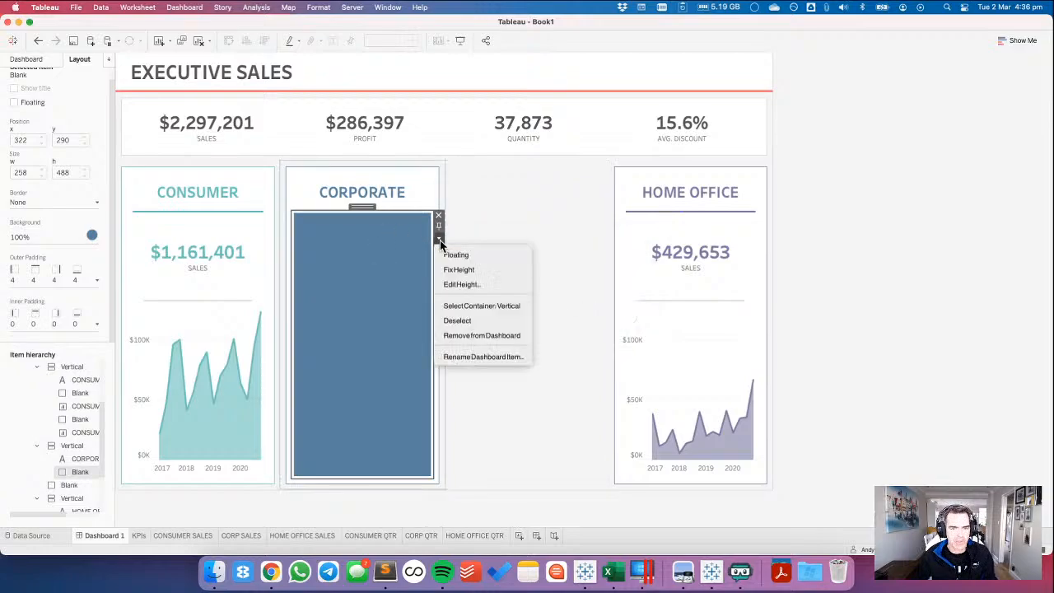
{"action": "left_click", "coordinate": [451, 287]}
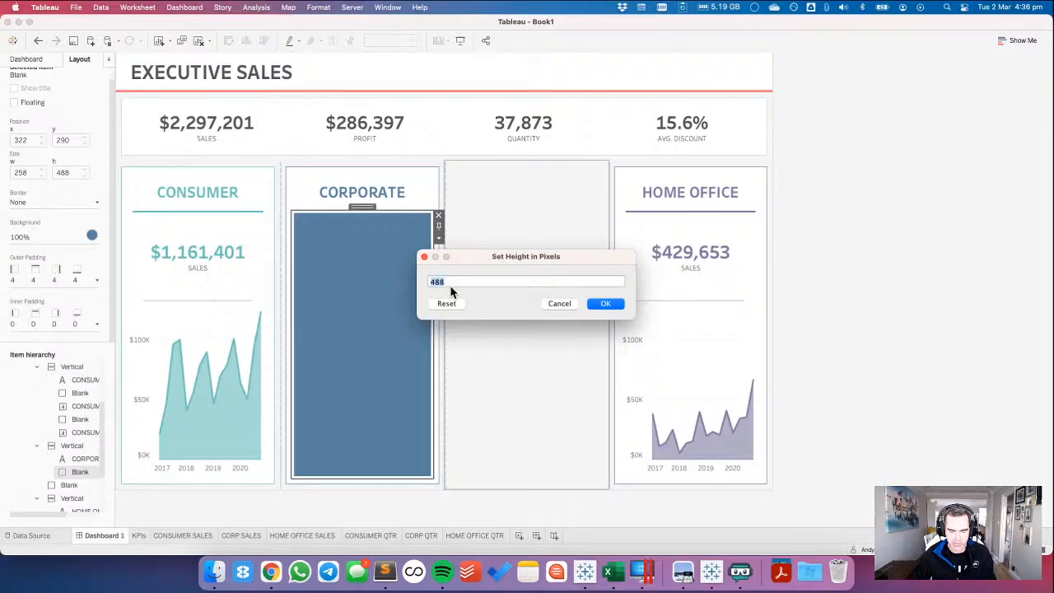
{"action": "type", "text": "10"}
{"action": "key", "text": "Return"}
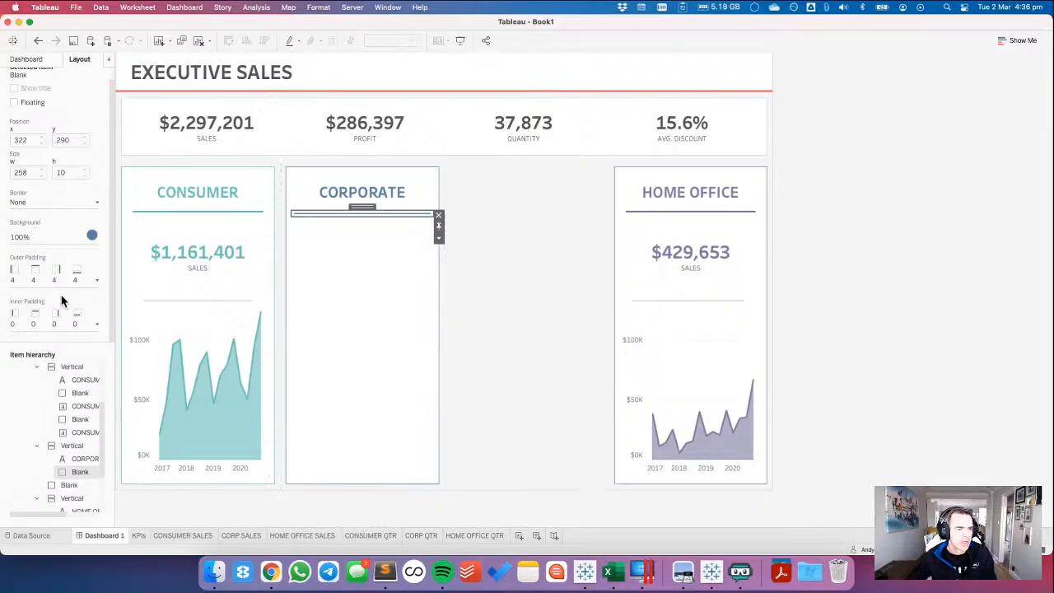
Give the blue divider unequal outer padding of 0 at the top and bottom and 30 at the left and right.
{"action": "left_click", "coordinate": [46, 280]}
{"action": "left_click", "coordinate": [22, 296]}
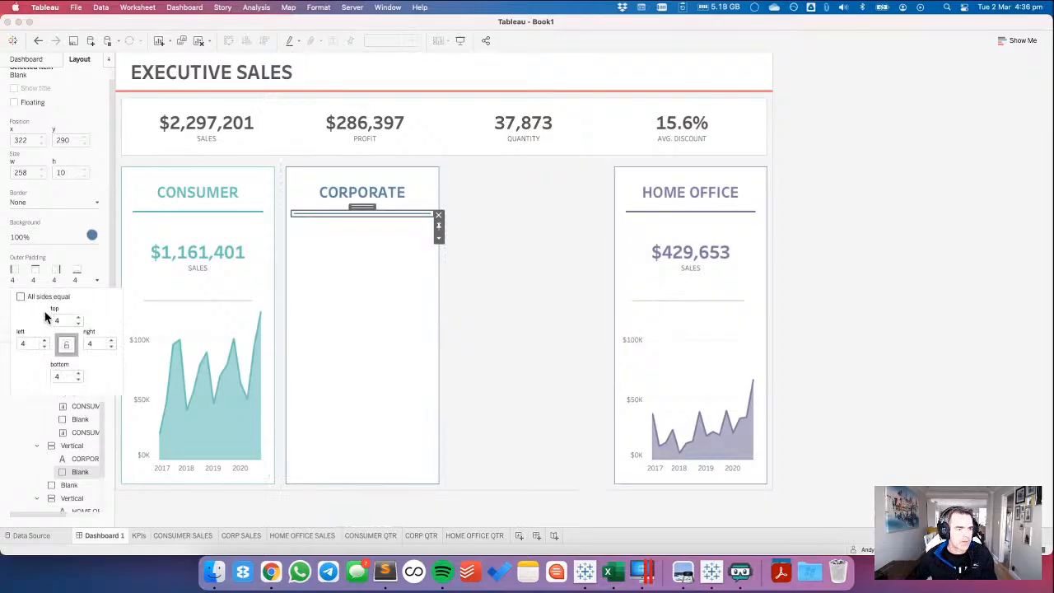
{"action": "left_click_drag", "start_coordinate": [61, 320], "coordinate": [47, 315]}
{"action": "type", "text": "0"}
{"action": "key", "text": "Tab"}
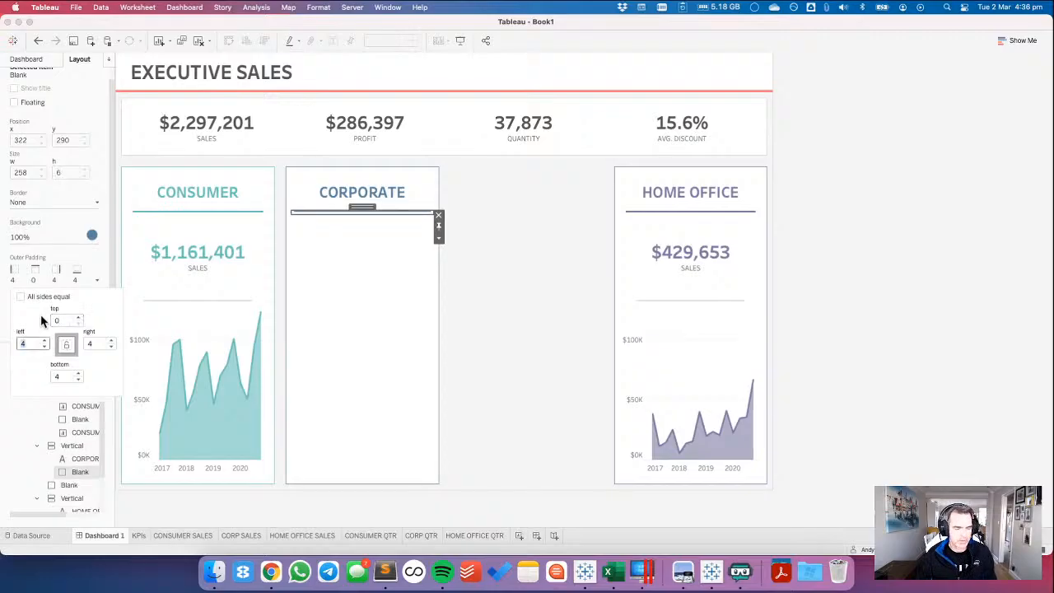
{"action": "type", "text": "30"}
{"action": "key", "text": "Tab"}
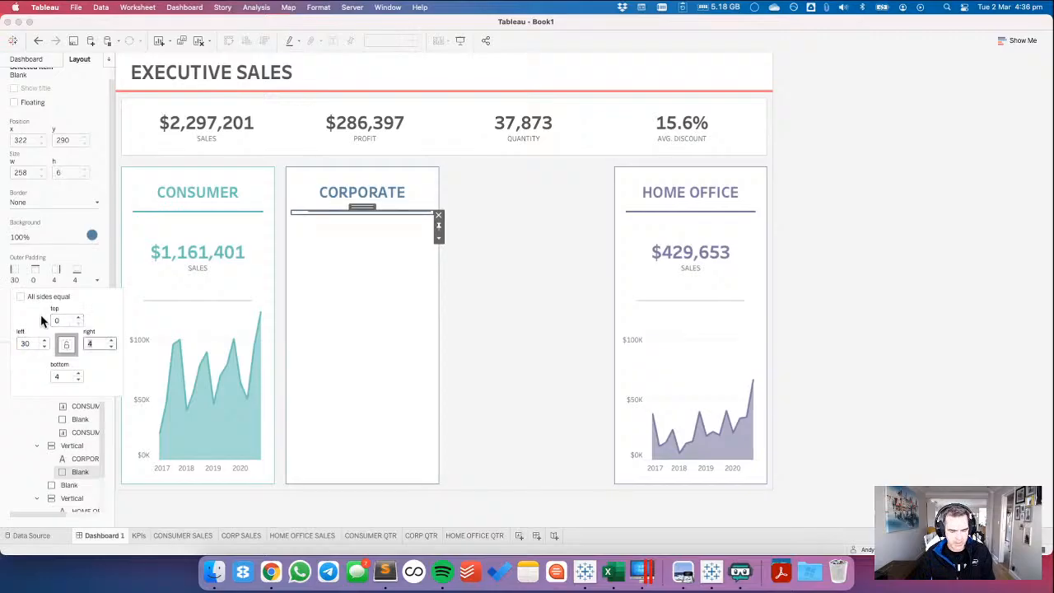
{"action": "type", "text": "30"}
{"action": "key", "text": "Tab"}
{"action": "type", "text": "0"}
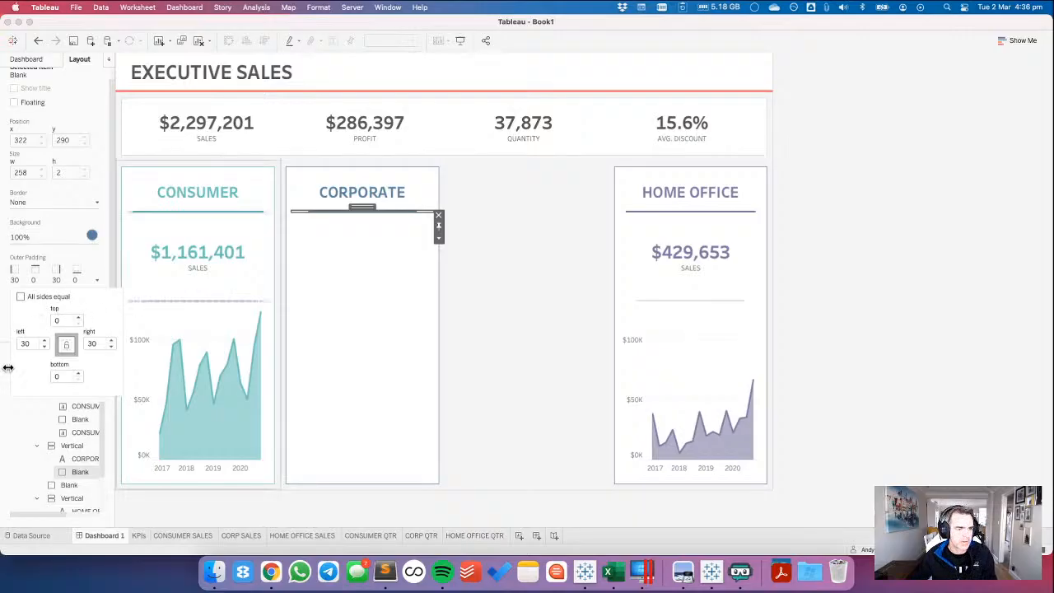
Change the blue divider's left and right outer padding to 10.
{"action": "left_click", "coordinate": [26, 343]}
{"action": "key", "text": "BackSpace"}
{"action": "type", "text": "1"}
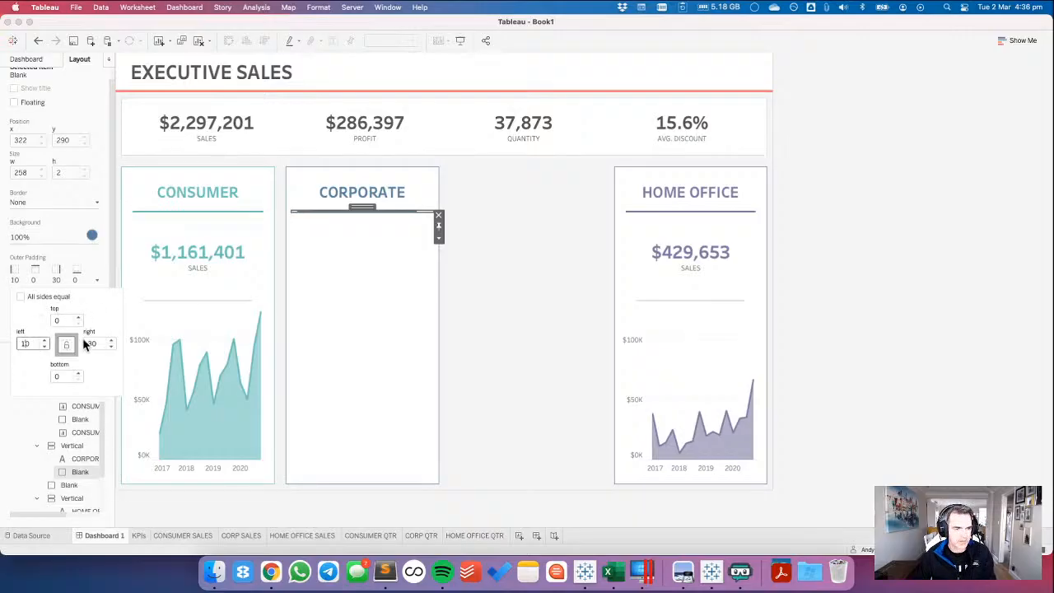
{"action": "key", "text": "Return"}
{"action": "type", "text": "10"}
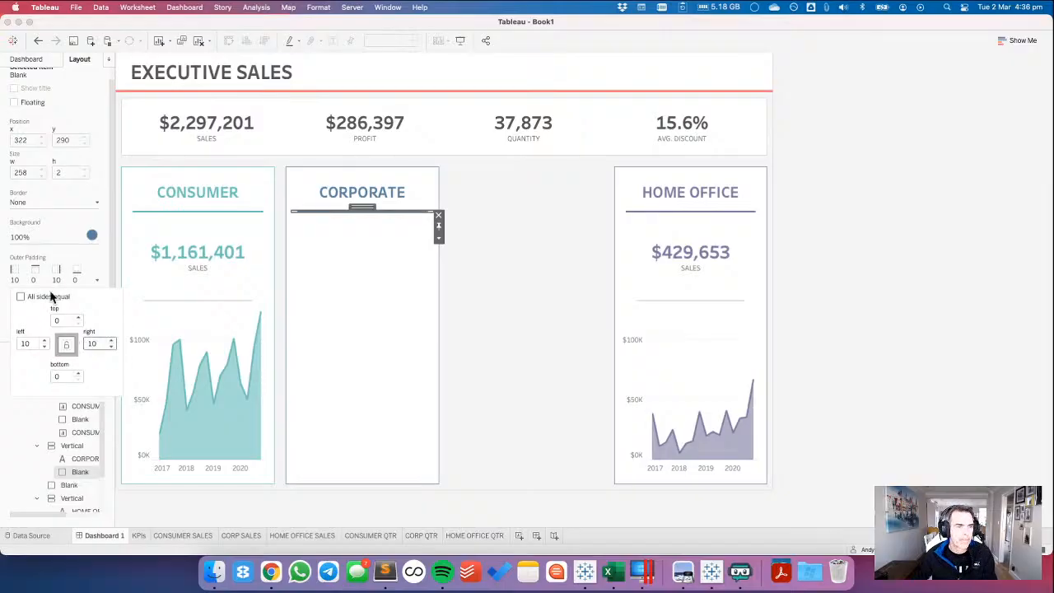
Add the CORP SALES sheet below the blue divider in the Corporate card and hide its title.
{"action": "left_click", "coordinate": [37, 62]}
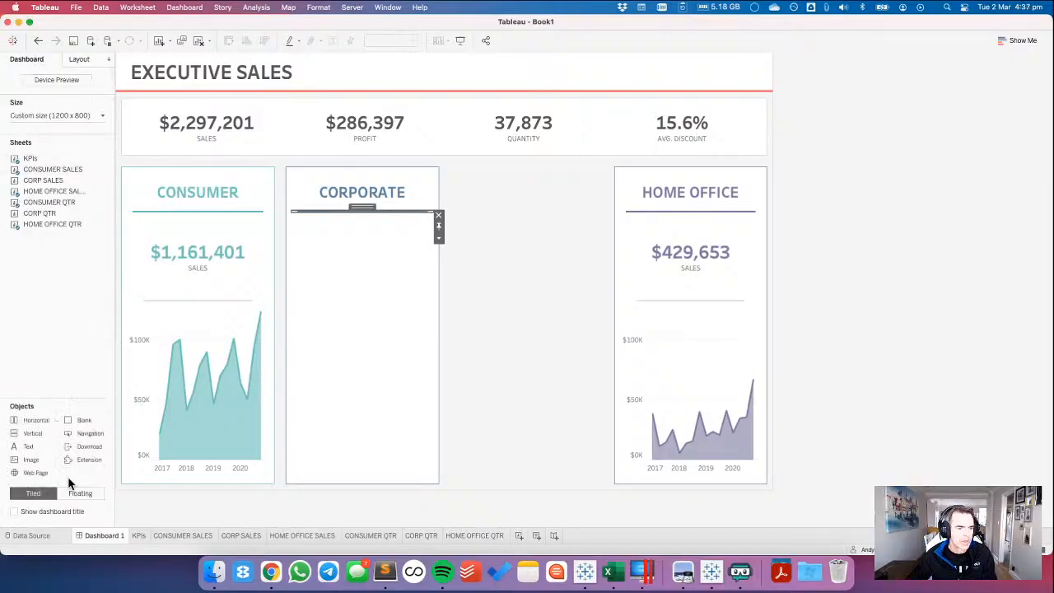
{"action": "mouse_move", "coordinate": [47, 192]}
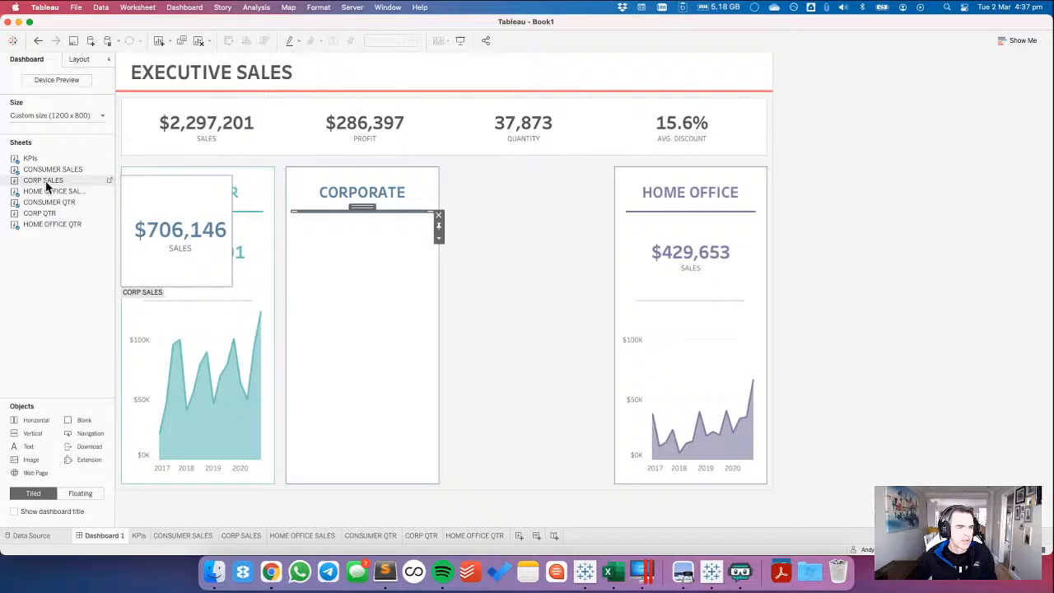
{"action": "left_click_drag", "start_coordinate": [46, 186], "coordinate": [337, 235]}
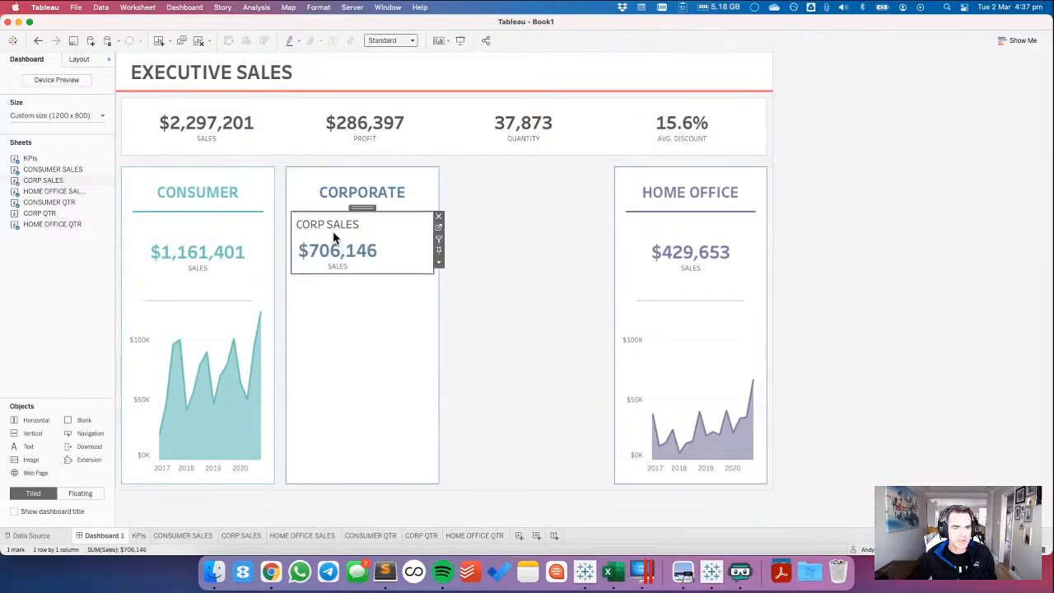
{"action": "right_click", "coordinate": [337, 235]}
{"action": "left_click", "coordinate": [355, 268]}
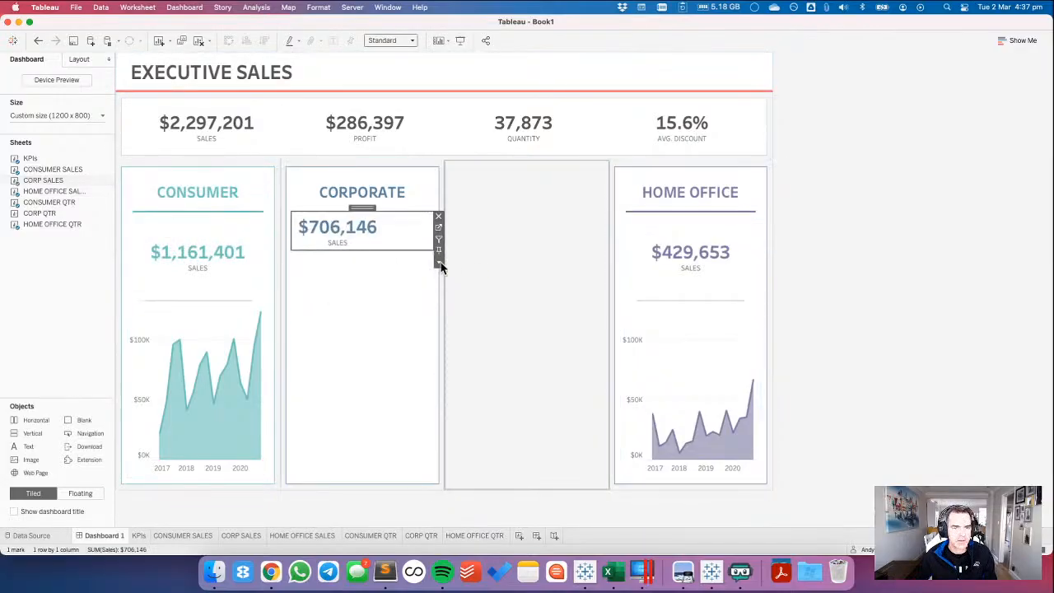
Check the CONSUMER SALES sheet's size, give CORP SALES the matching height of 160 pixels and fit it to Entire View.
{"action": "left_click", "coordinate": [258, 231]}
{"action": "left_click", "coordinate": [79, 61]}
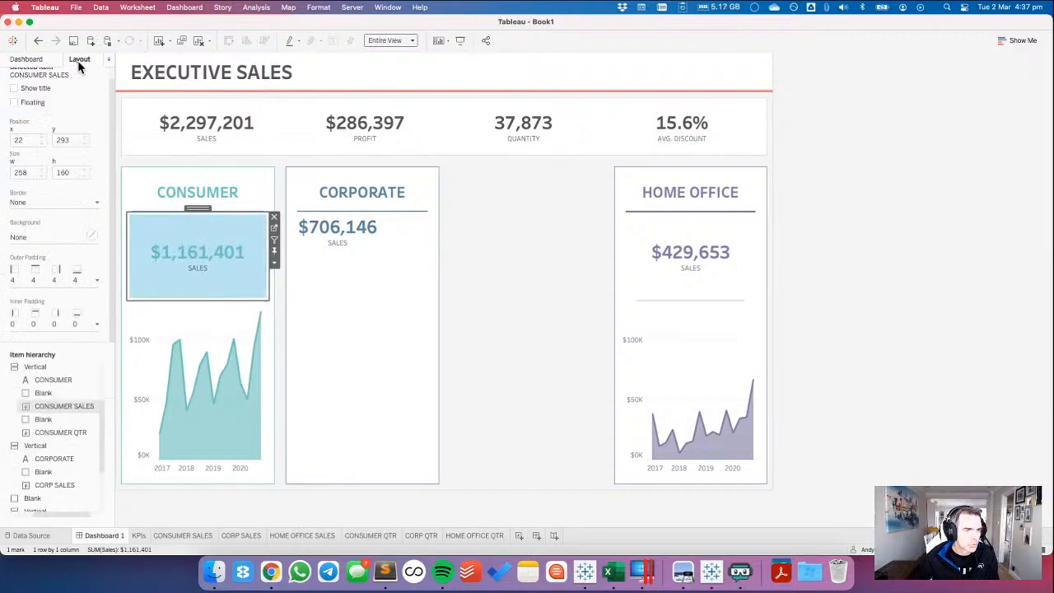
{"action": "left_click", "coordinate": [433, 239]}
{"action": "right_click", "coordinate": [434, 250]}
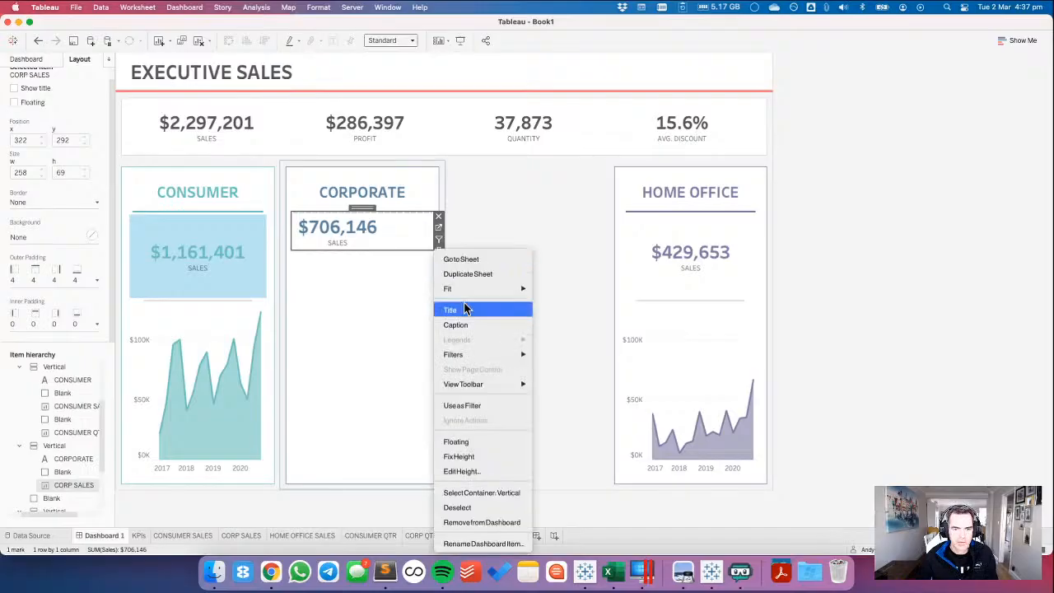
{"action": "left_click", "coordinate": [462, 471]}
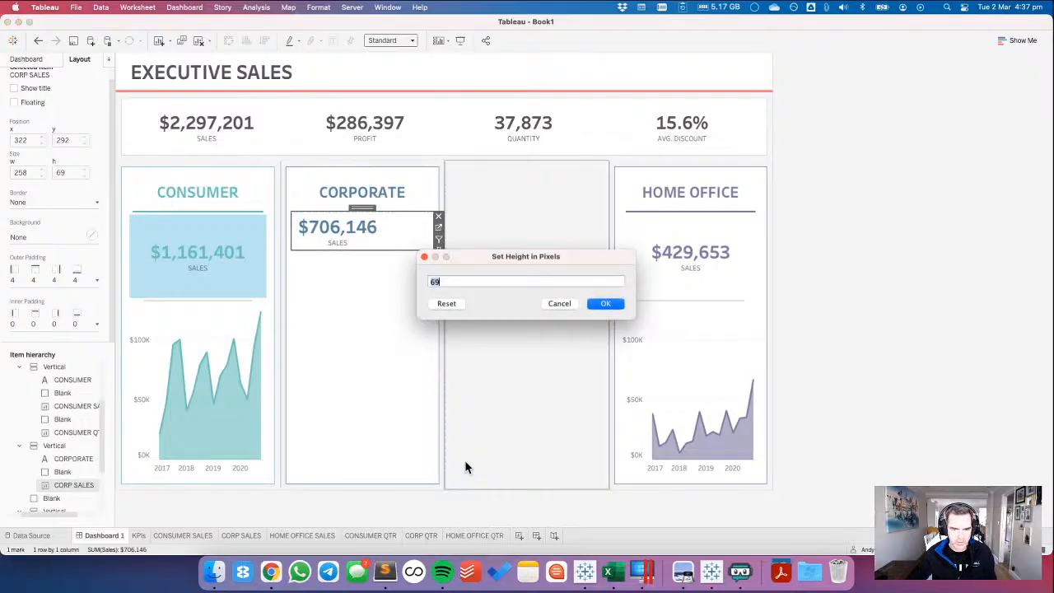
{"action": "type", "text": "160"}
{"action": "key", "text": "Return"}
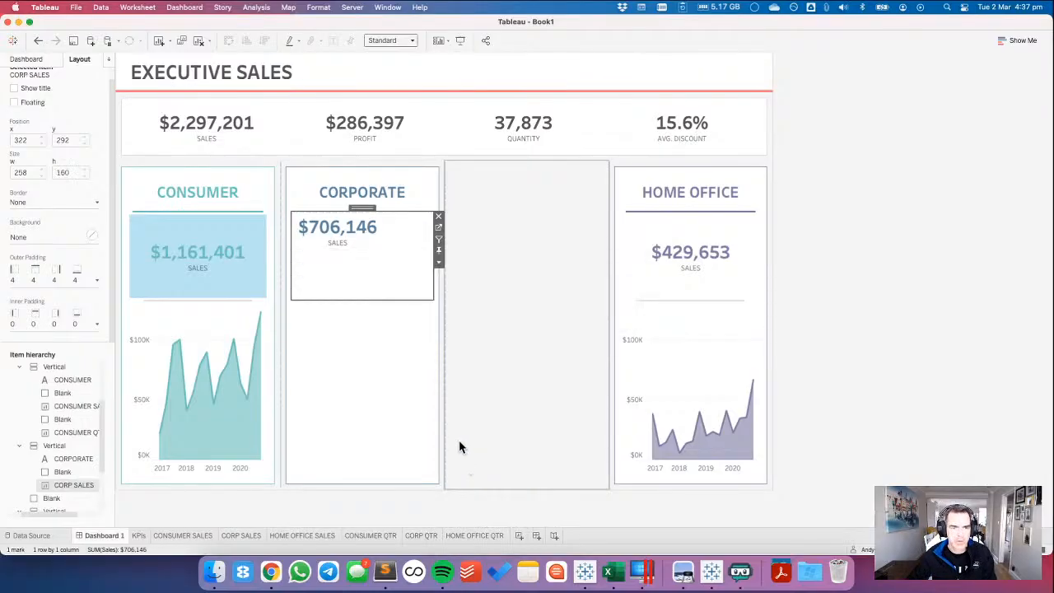
{"action": "left_click", "coordinate": [390, 41]}
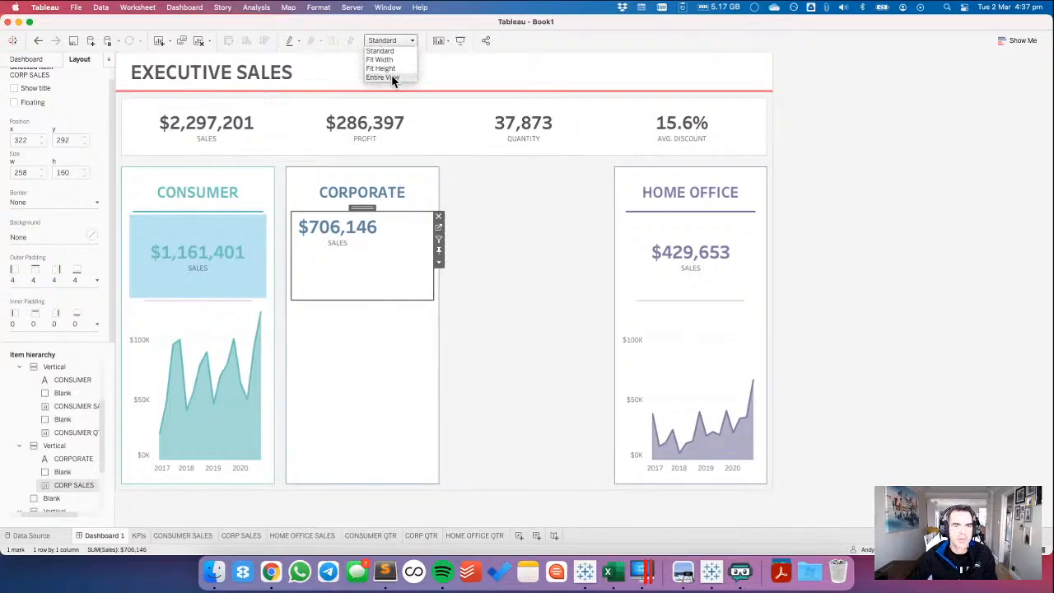
{"action": "left_click", "coordinate": [390, 75]}
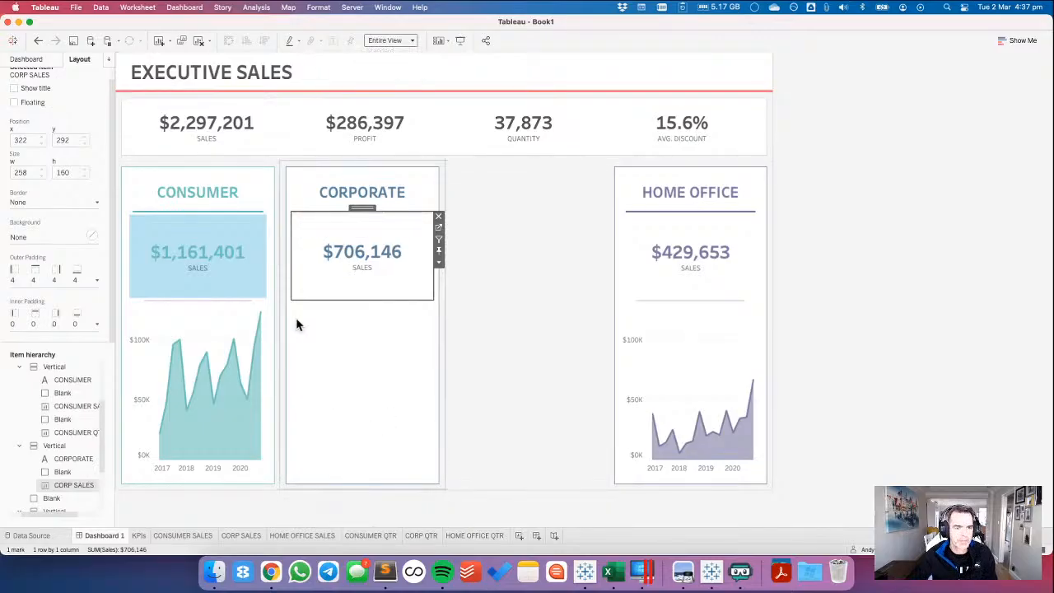
Add a blank object below CORP SALES in the Corporate card and set its height to 10 pixels.
{"action": "left_click", "coordinate": [26, 58]}
{"action": "left_click_drag", "start_coordinate": [83, 419], "coordinate": [330, 310]}
{"action": "left_click", "coordinate": [438, 328]}
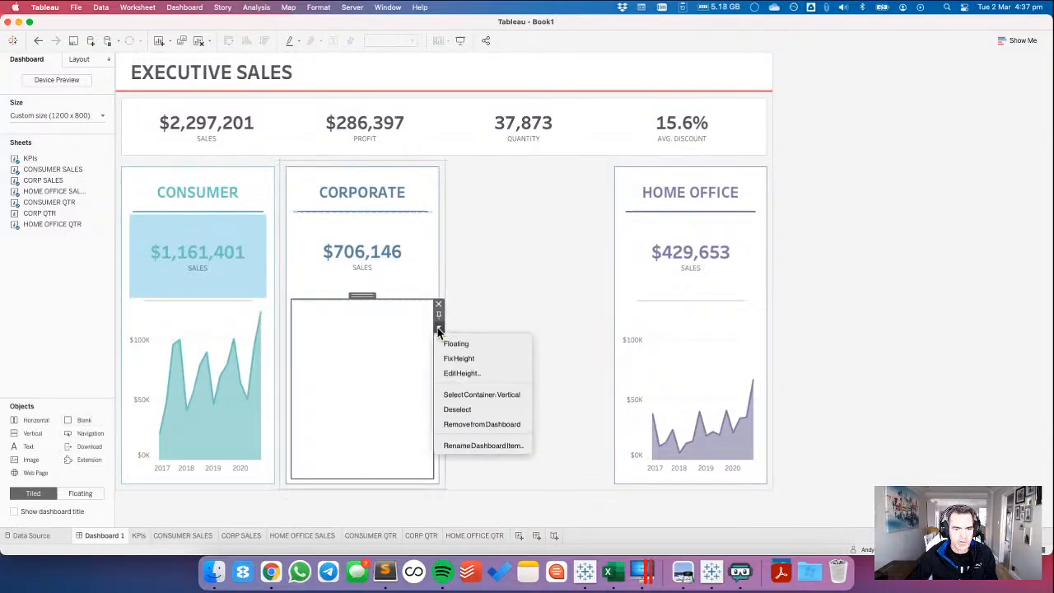
{"action": "left_click", "coordinate": [448, 373]}
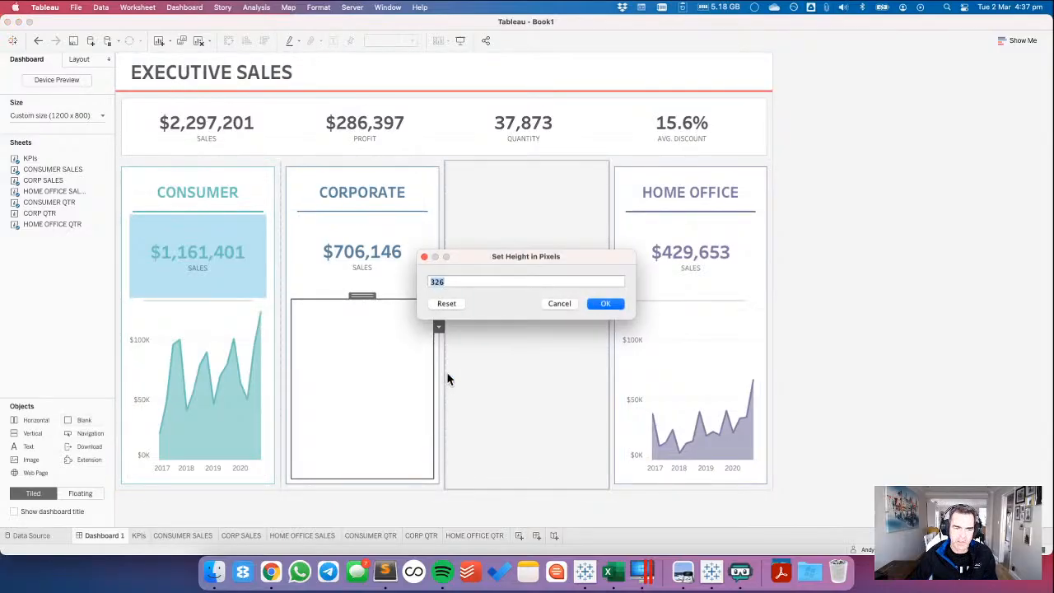
{"action": "key", "text": "Return"}
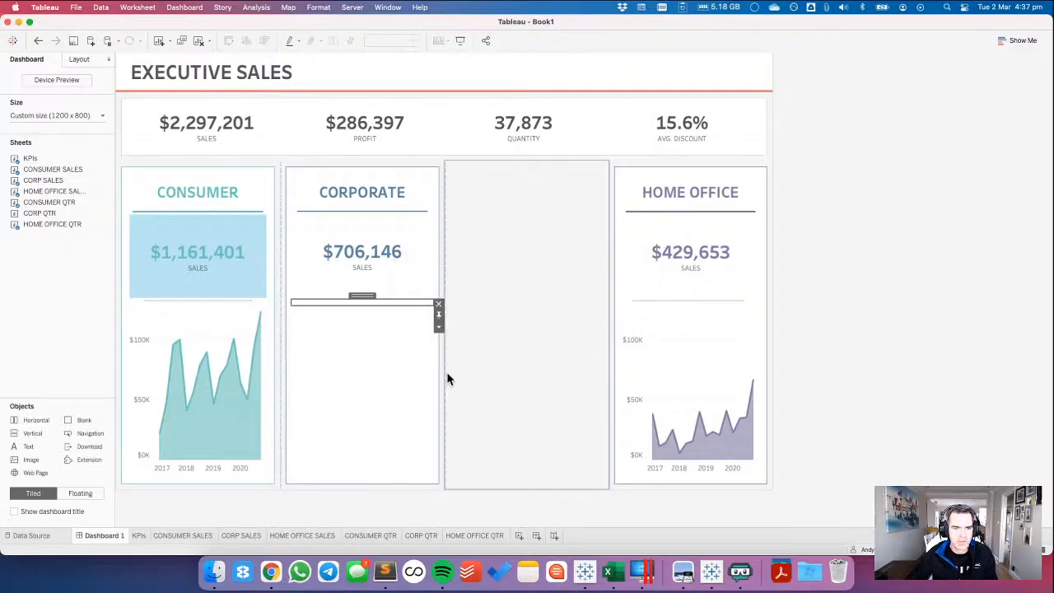
Fill the new blank below CORP SALES with a light grey background.
{"action": "left_click", "coordinate": [77, 60]}
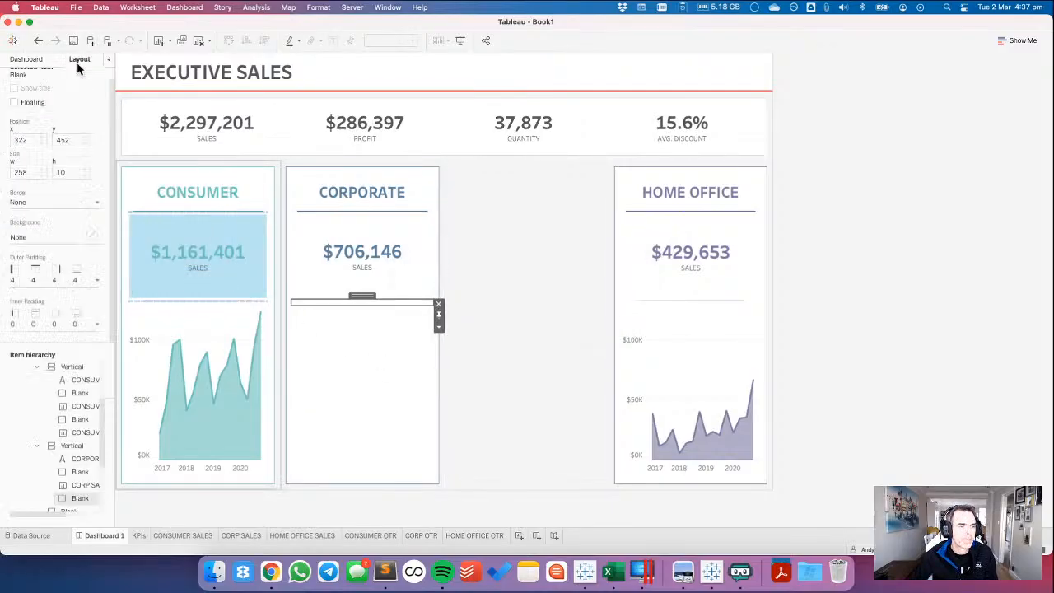
{"action": "left_click", "coordinate": [38, 238]}
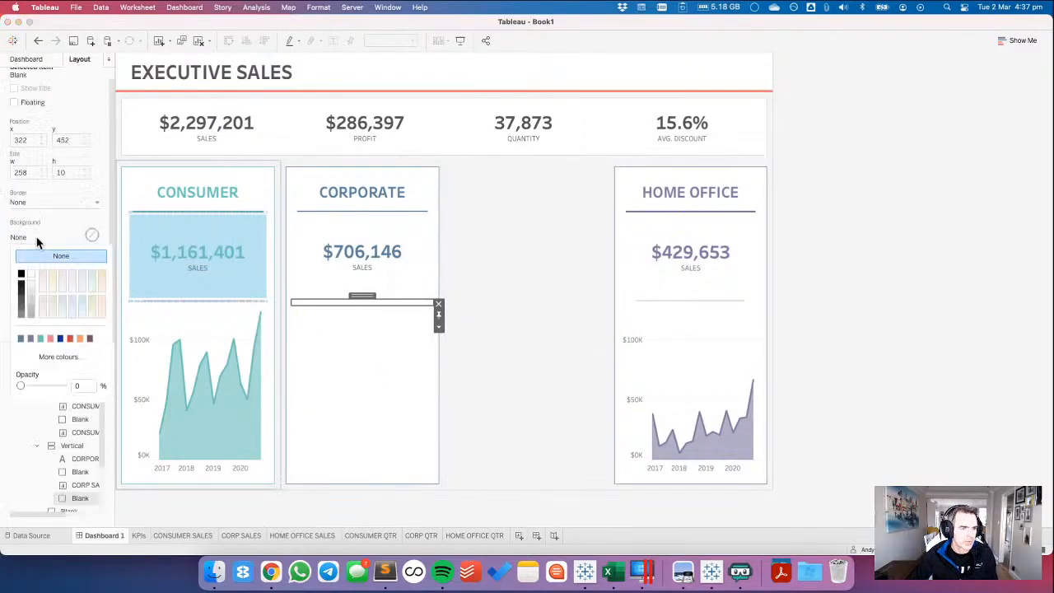
{"action": "left_click", "coordinate": [31, 302]}
Set the grey divider's outer padding to 0 at the top and bottom and 30 at the left and right.
{"action": "left_click", "coordinate": [30, 277]}
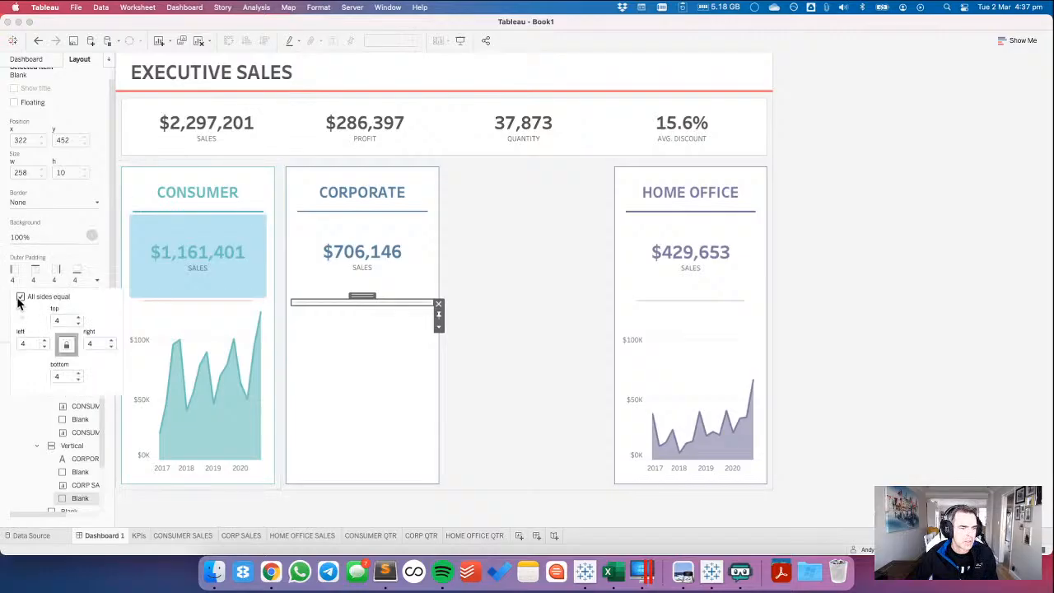
{"action": "left_click", "coordinate": [57, 320]}
{"action": "type", "text": "0"}
{"action": "key", "text": "Tab"}
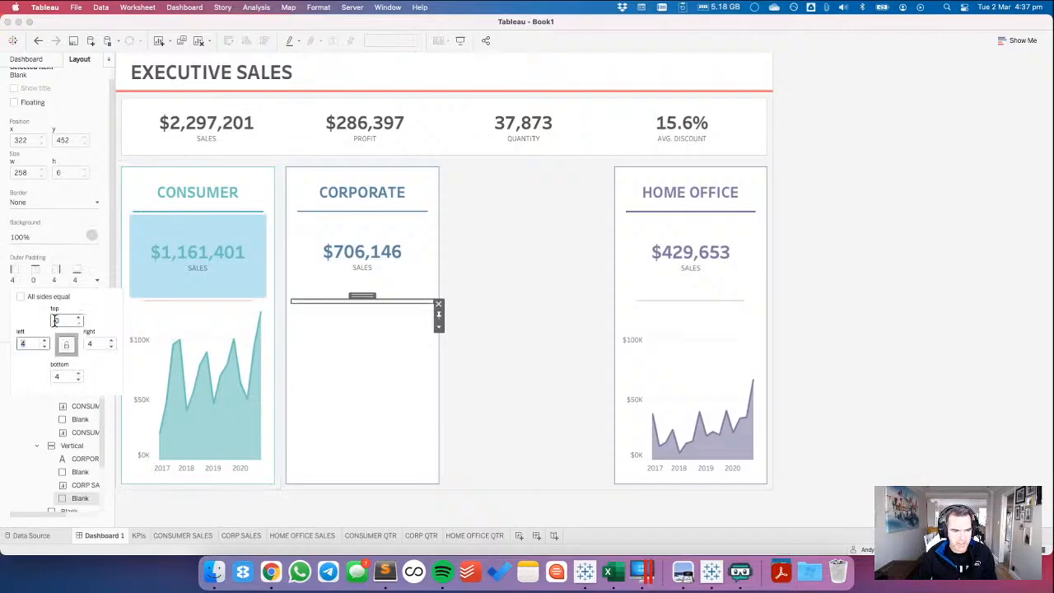
{"action": "type", "text": "30"}
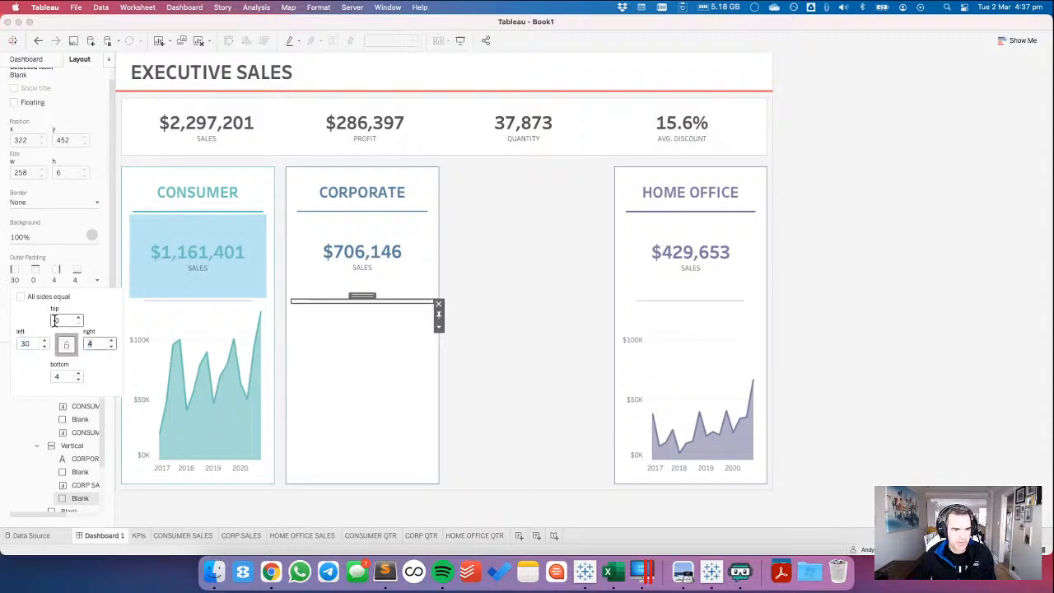
{"action": "type", "text": "30"}
{"action": "key", "text": "Tab"}
{"action": "type", "text": "0"}
{"action": "key", "text": "Tab"}
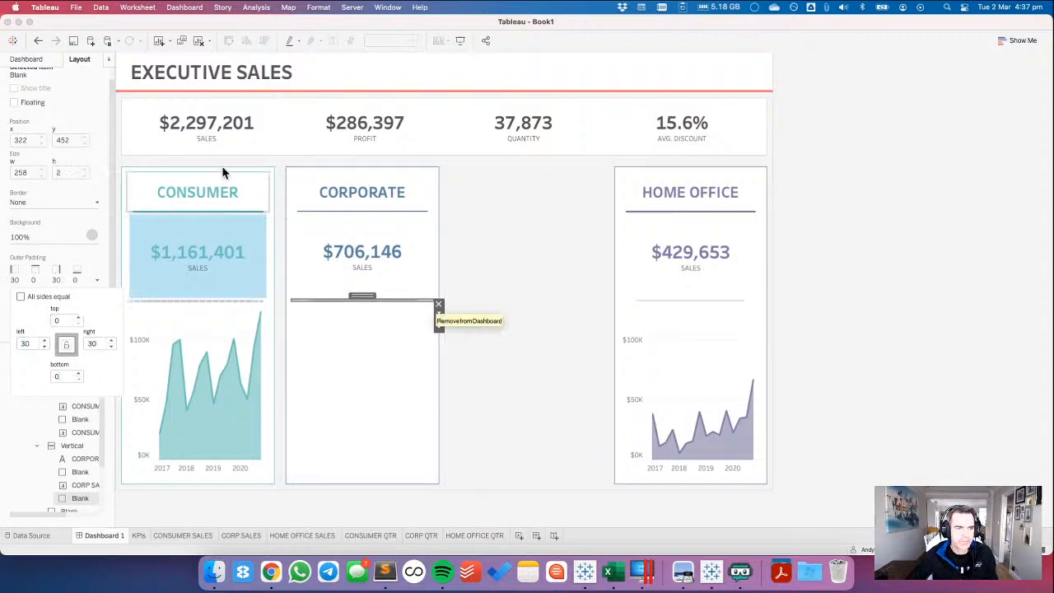
Add the CORP QTR sheet below the grey divider in the Corporate card and hide its title.
{"action": "left_click", "coordinate": [26, 58]}
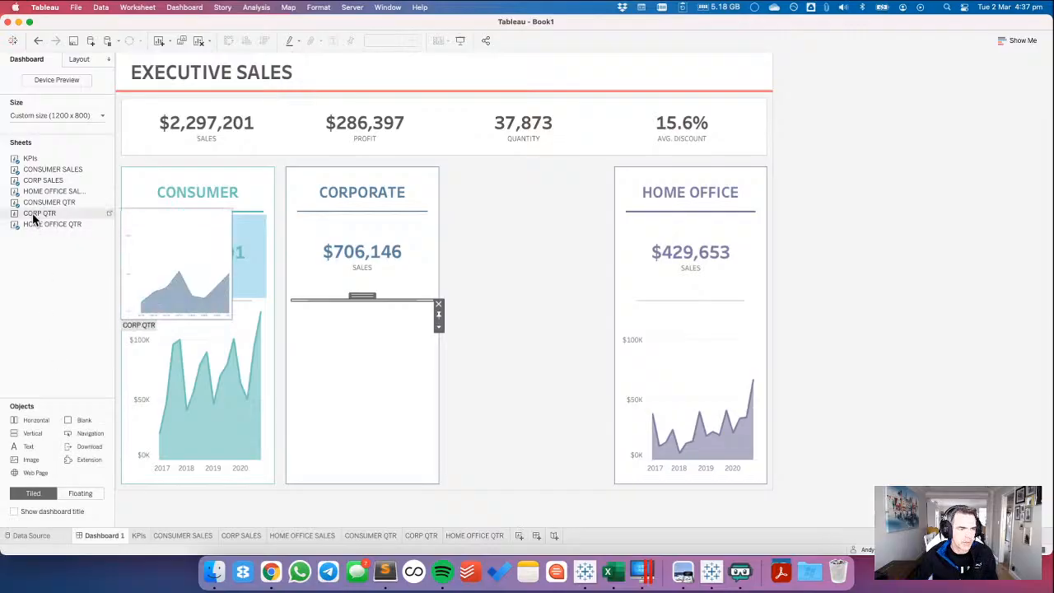
{"action": "left_click_drag", "start_coordinate": [33, 218], "coordinate": [341, 370]}
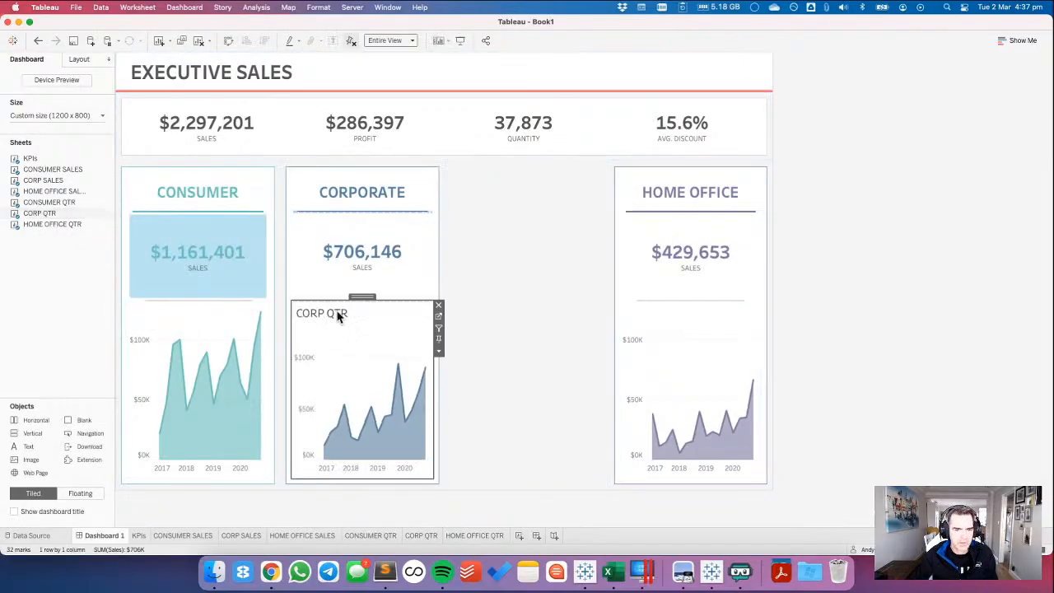
{"action": "right_click", "coordinate": [331, 317]}
{"action": "left_click", "coordinate": [349, 352]}
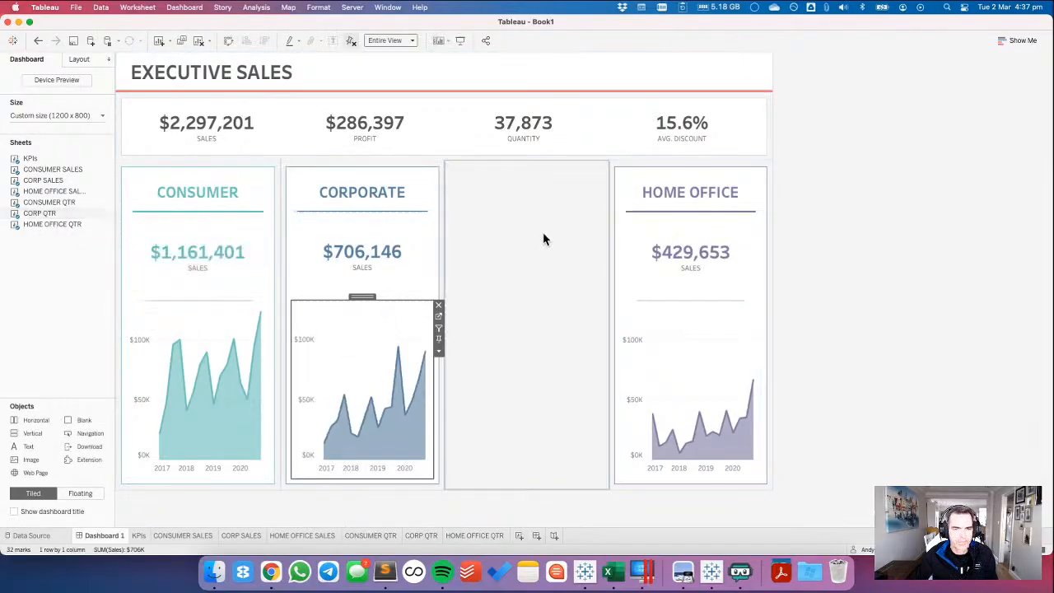
Remove the leftover blank between the Corporate and Home Office cards, and compare the layout with the published reference dashboard in Chrome.
{"action": "left_click", "coordinate": [553, 232]}
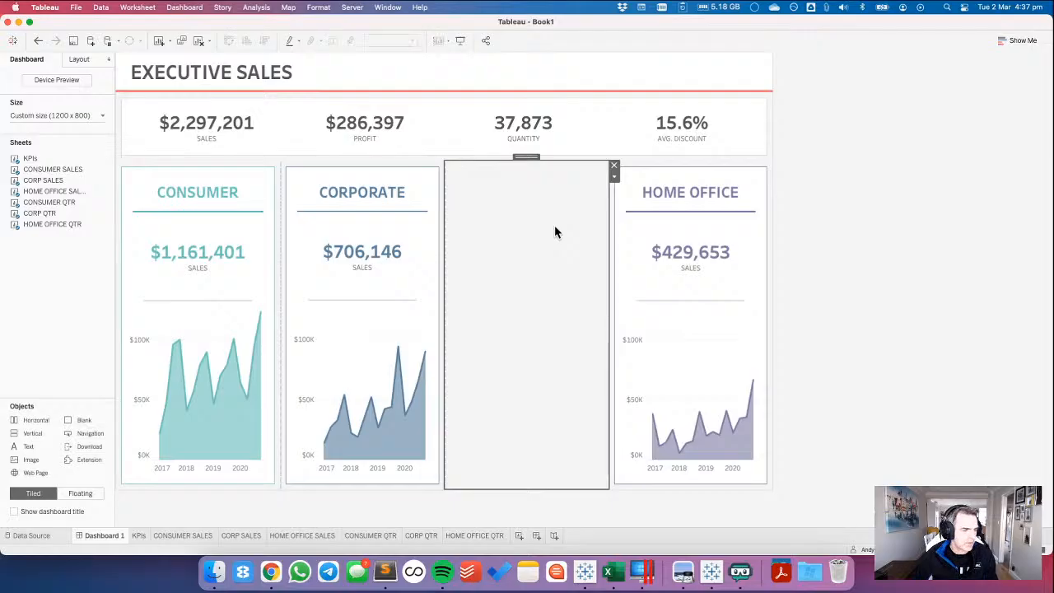
{"action": "left_click", "coordinate": [614, 168]}
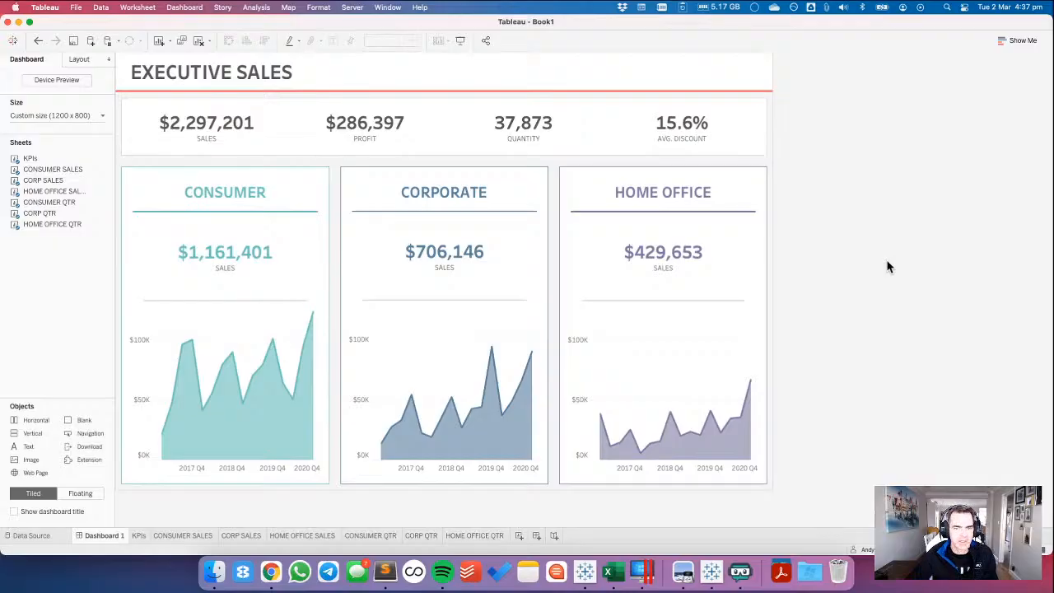
{"action": "key", "text": "super+Tab"}
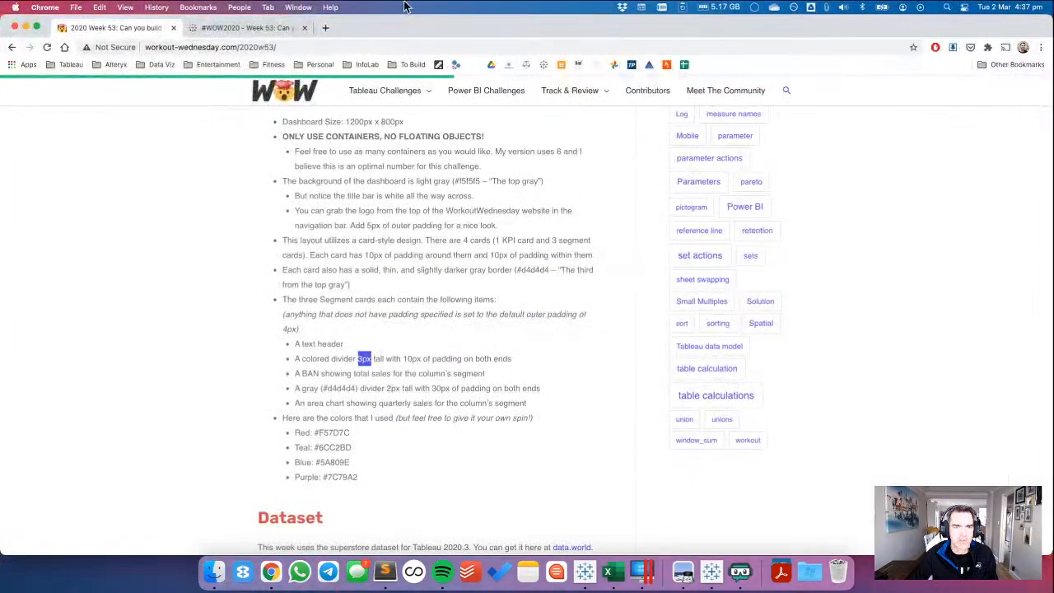
{"action": "left_click", "coordinate": [249, 32]}
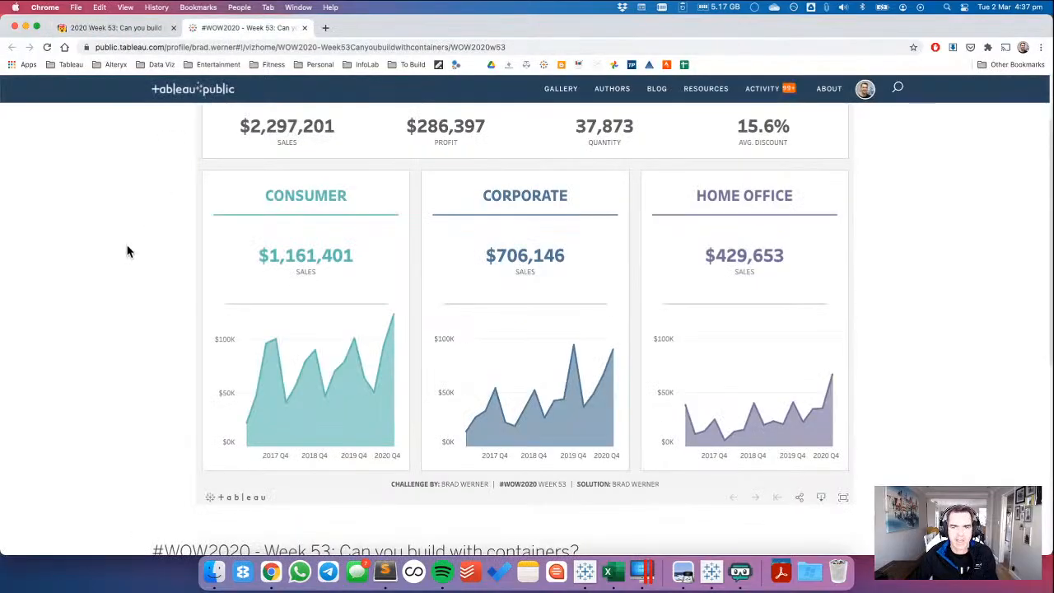
{"action": "key", "text": "super+Tab"}
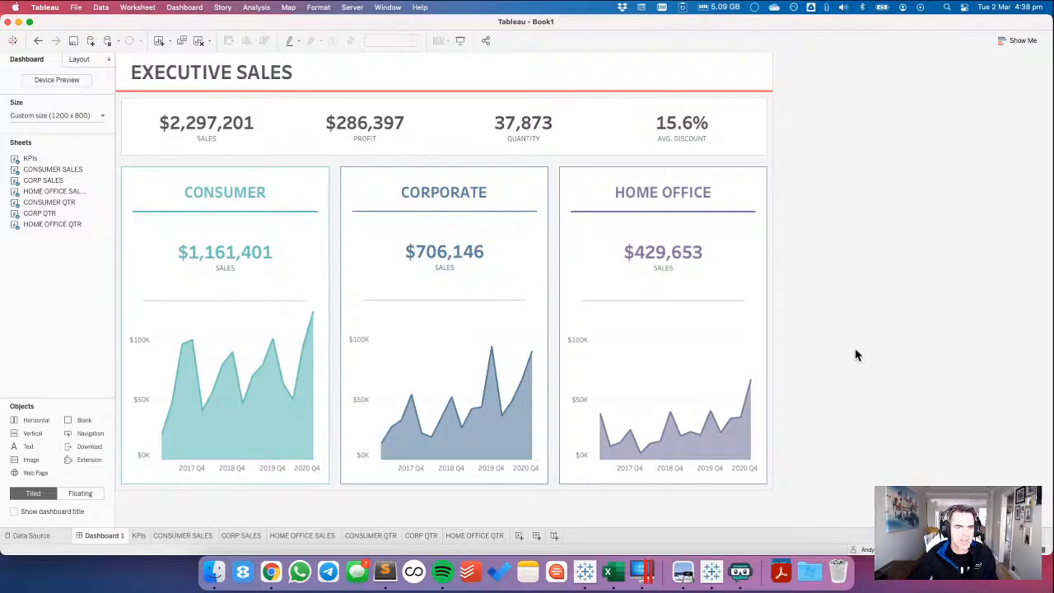
Set the borders of the Consumer, Corporate and Home Office card containers to light grey.
{"action": "left_click", "coordinate": [75, 61]}
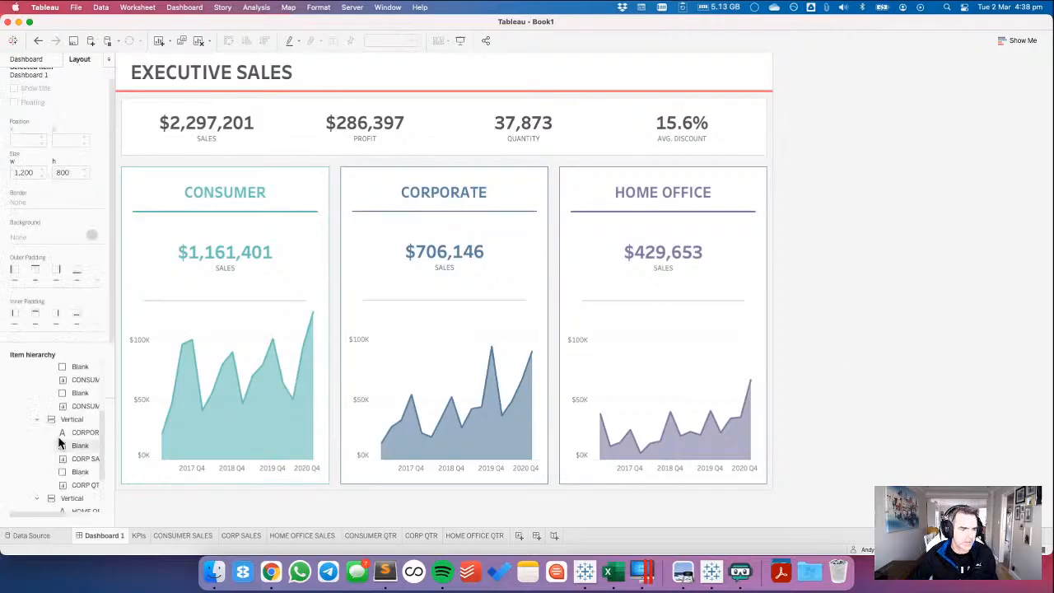
{"action": "scroll", "coordinate": [59, 435], "scroll_direction": "up", "scroll_amount": 3}
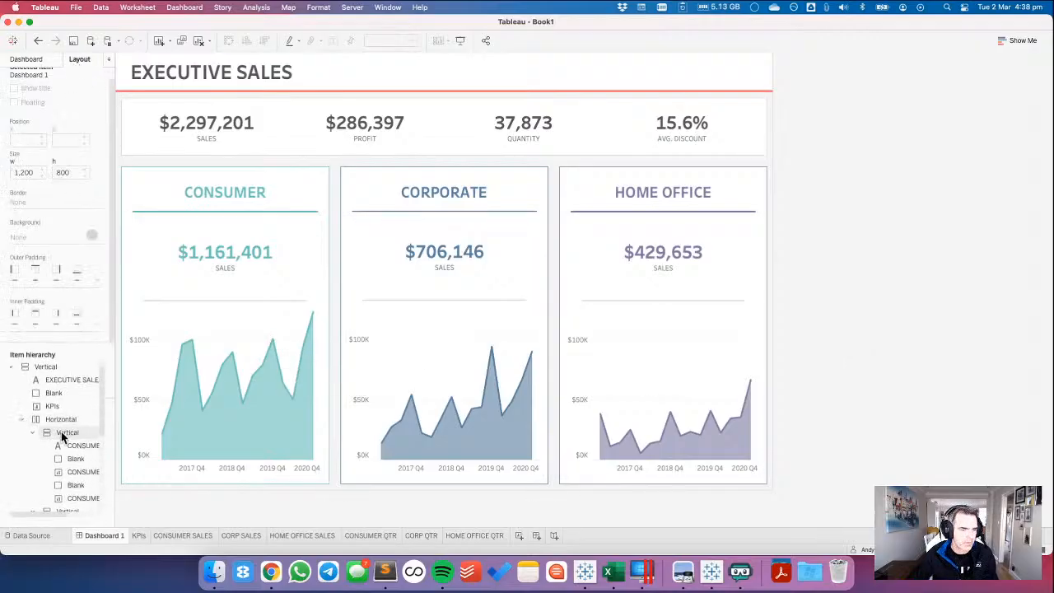
{"action": "left_click", "coordinate": [61, 431]}
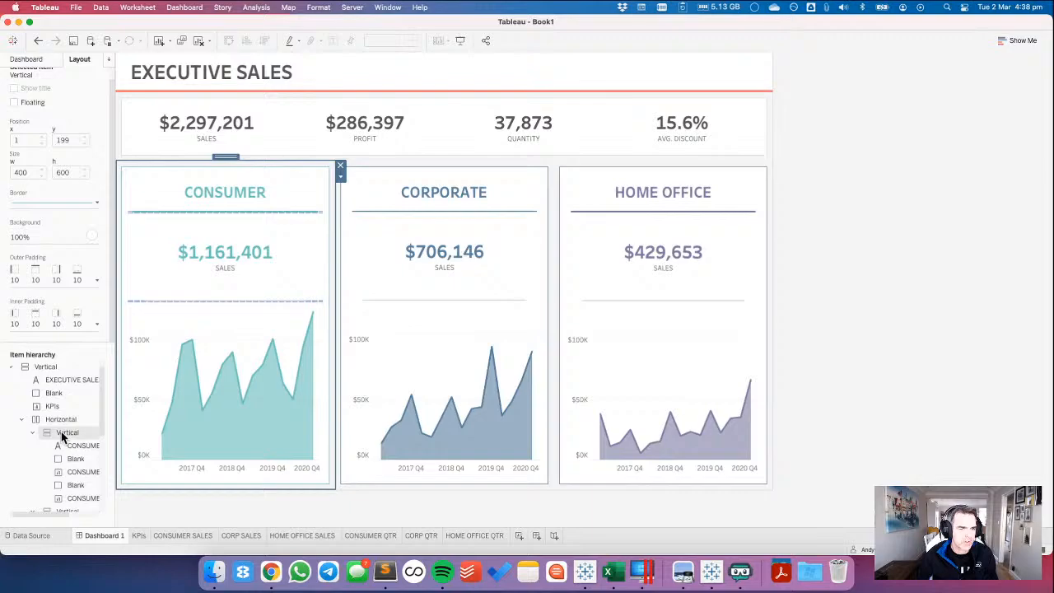
{"action": "left_click", "coordinate": [29, 206]}
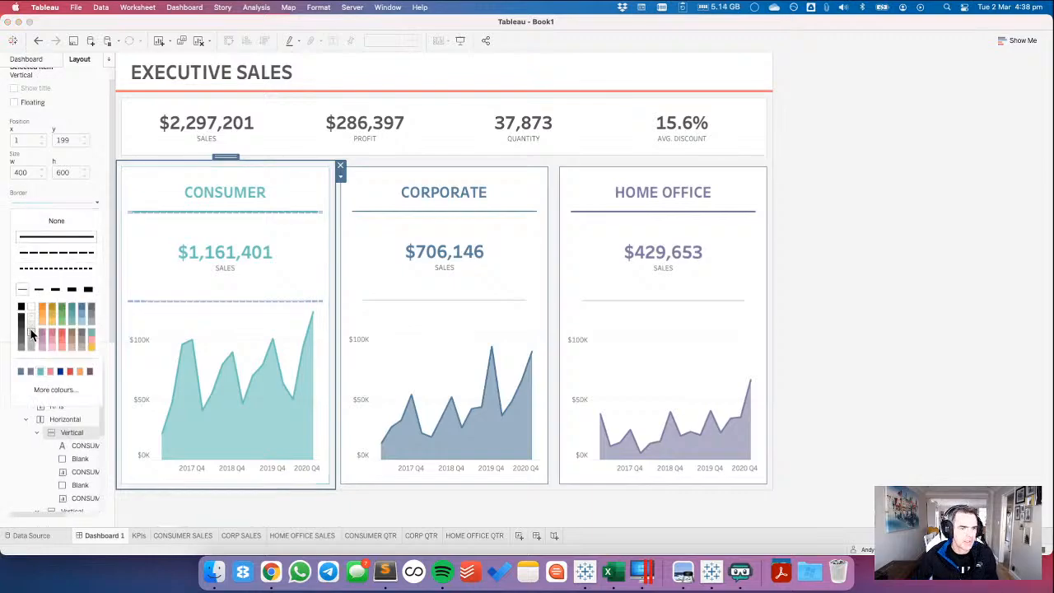
{"action": "scroll", "coordinate": [32, 414], "scroll_direction": "down", "scroll_amount": 2}
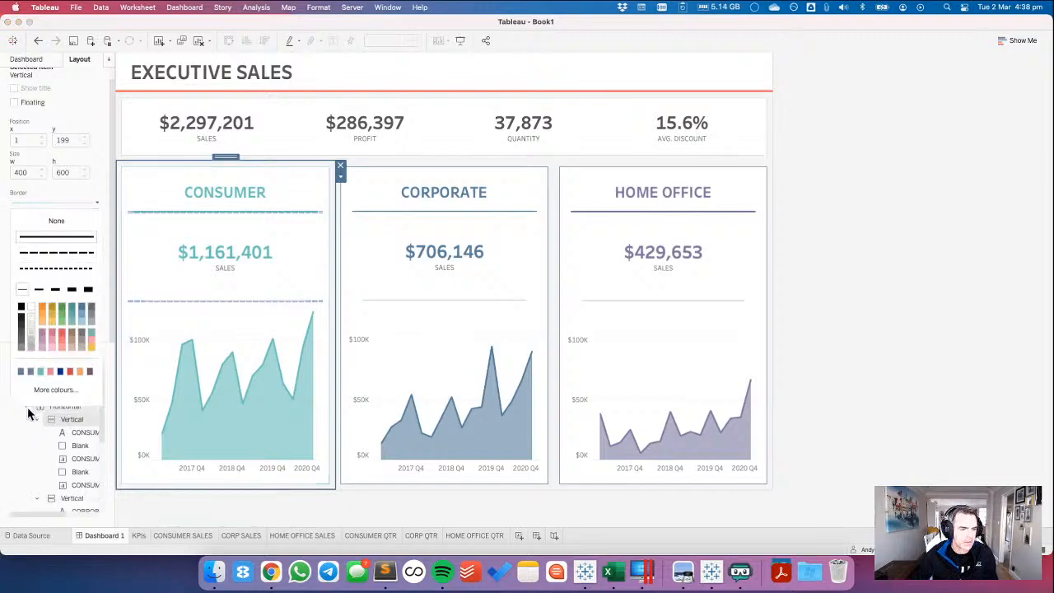
{"action": "left_click", "coordinate": [74, 487]}
{"action": "left_click", "coordinate": [33, 203]}
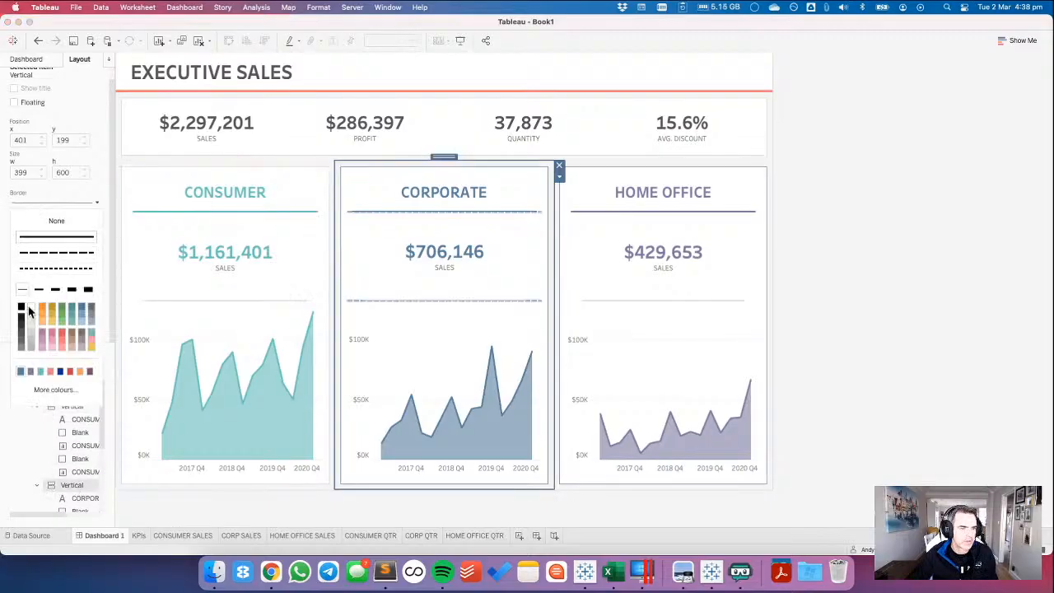
{"action": "scroll", "coordinate": [31, 423], "scroll_direction": "down", "scroll_amount": 4}
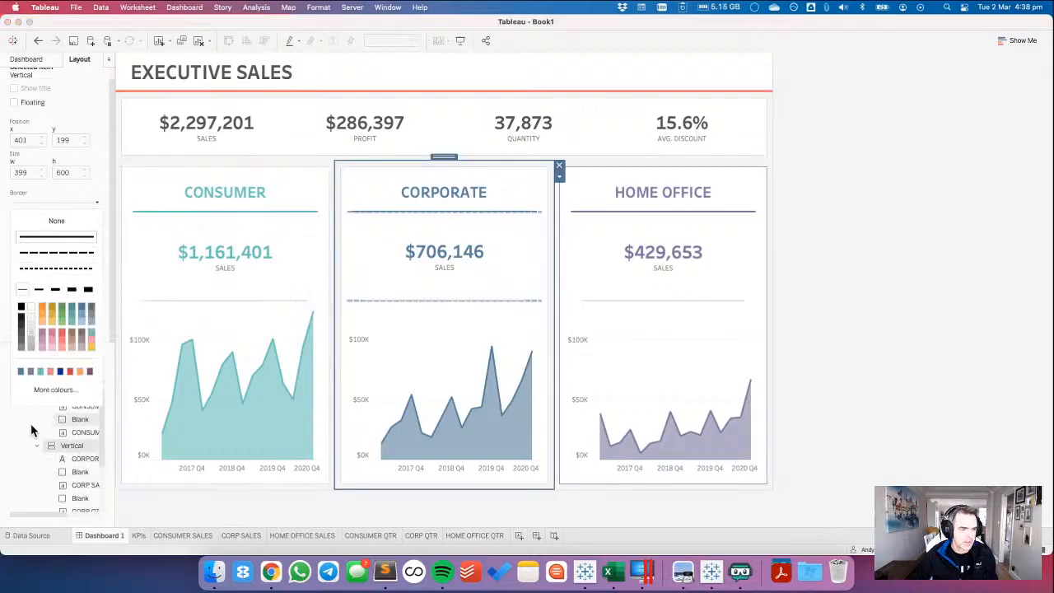
{"action": "left_click", "coordinate": [73, 485]}
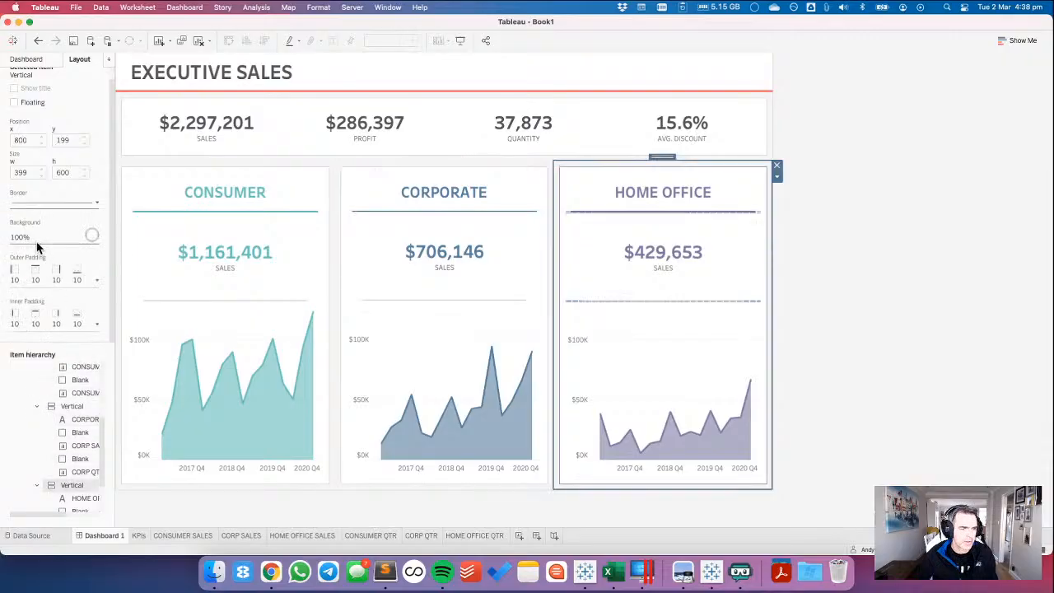
{"action": "left_click", "coordinate": [29, 203]}
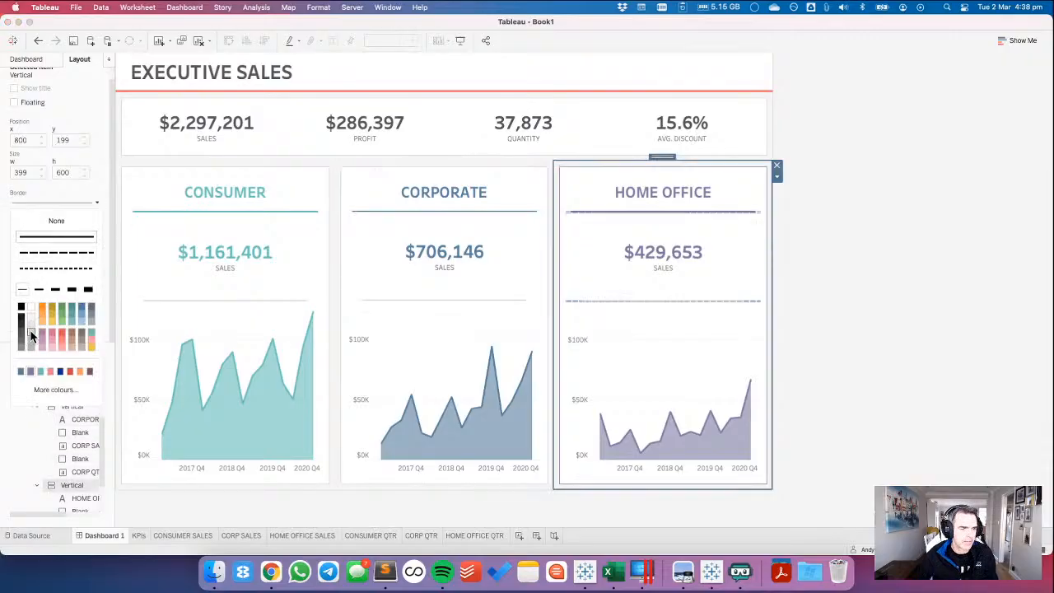
{"action": "left_click", "coordinate": [1029, 270]}
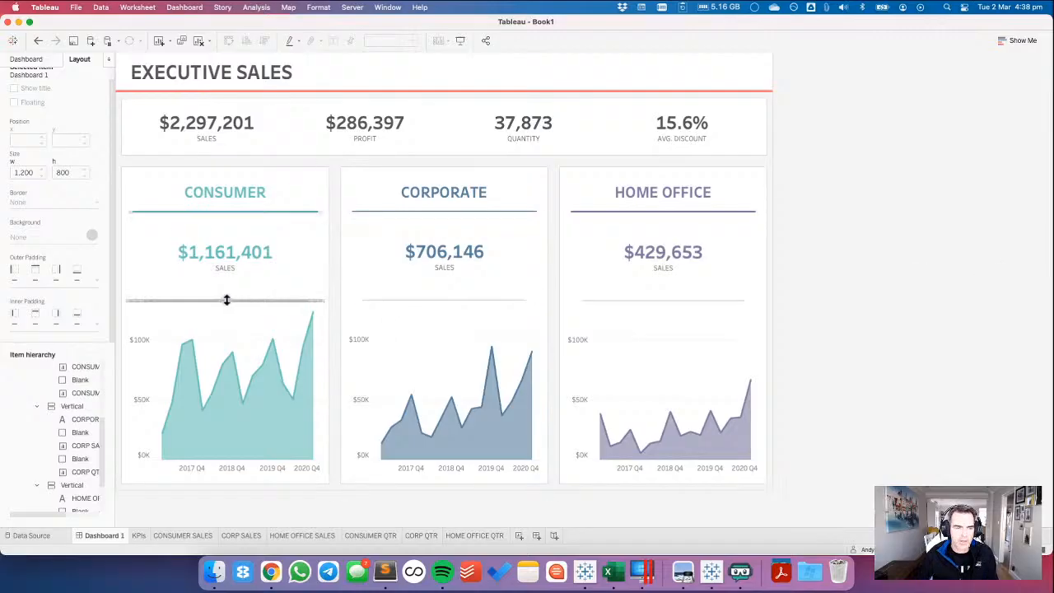
Widen the layout pane and collapse the three segment card containers in the item hierarchy.
{"action": "left_click_drag", "start_coordinate": [116, 300], "coordinate": [346, 297]}
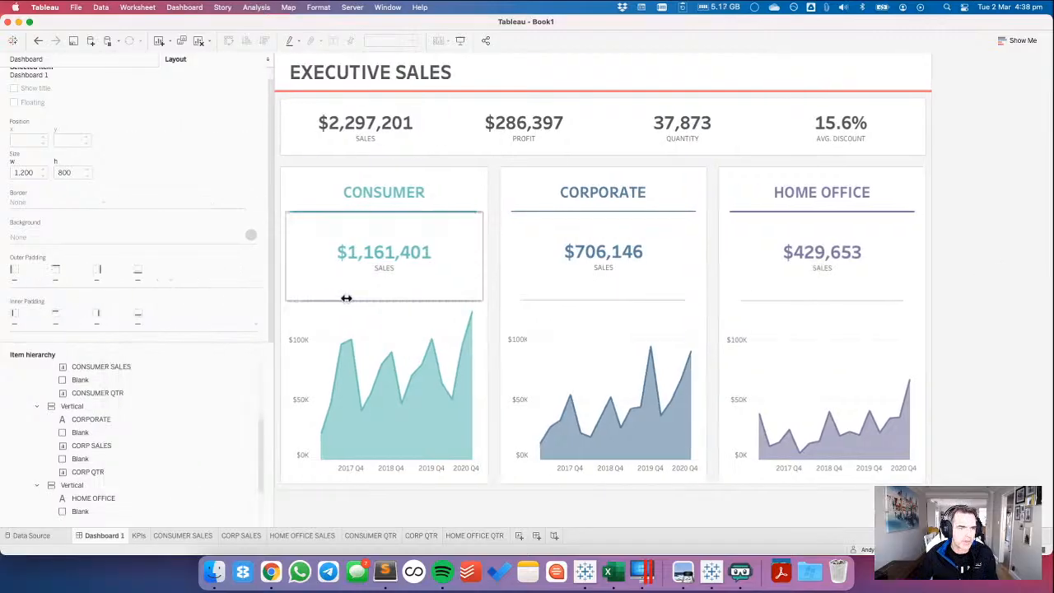
{"action": "left_click_drag", "start_coordinate": [262, 448], "coordinate": [257, 369]}
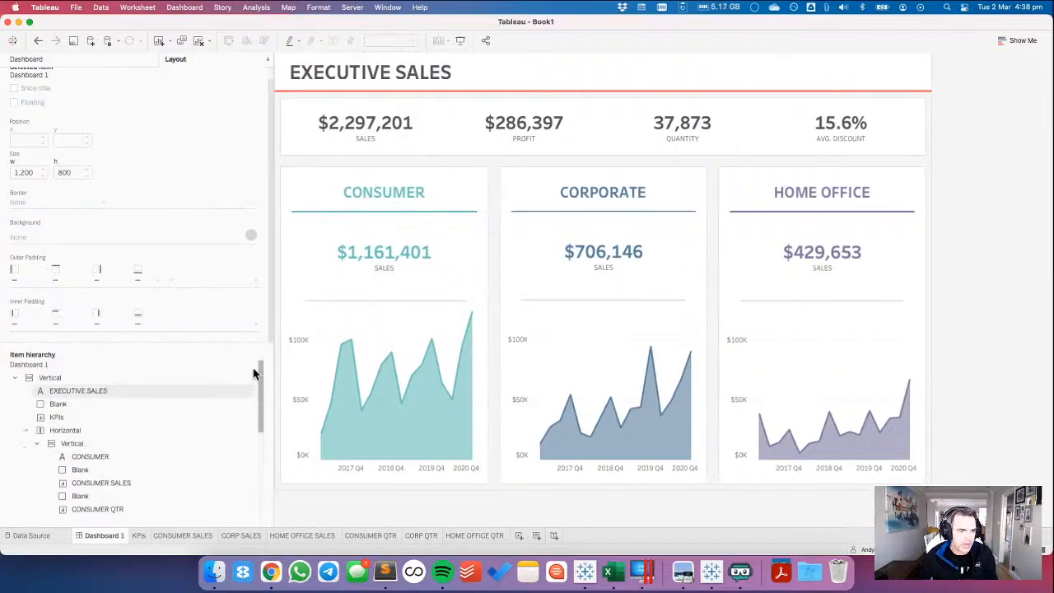
{"action": "left_click", "coordinate": [36, 443]}
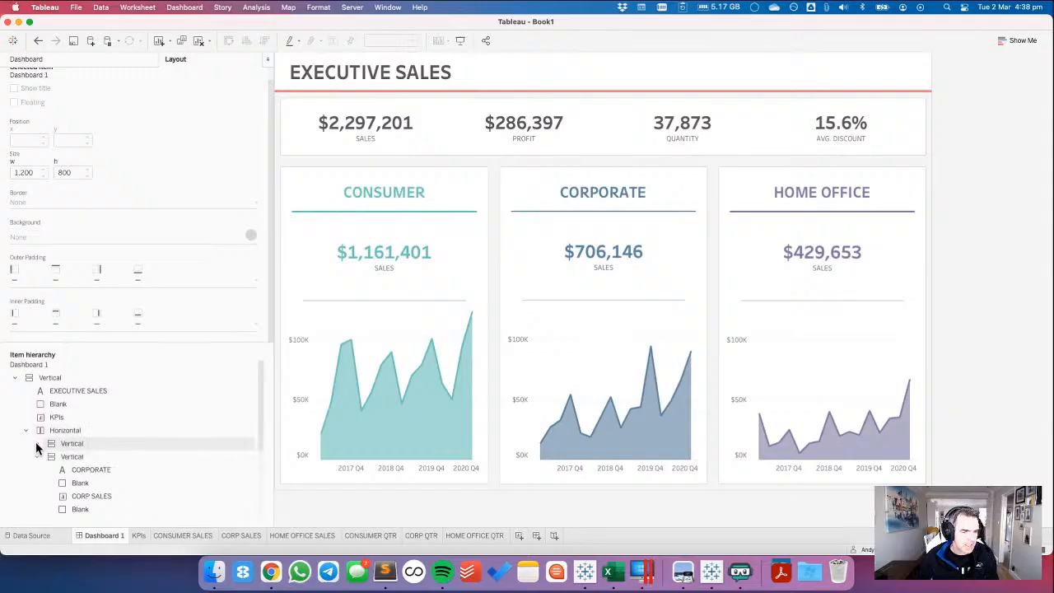
{"action": "left_click", "coordinate": [37, 456]}
{"action": "left_click", "coordinate": [38, 469]}
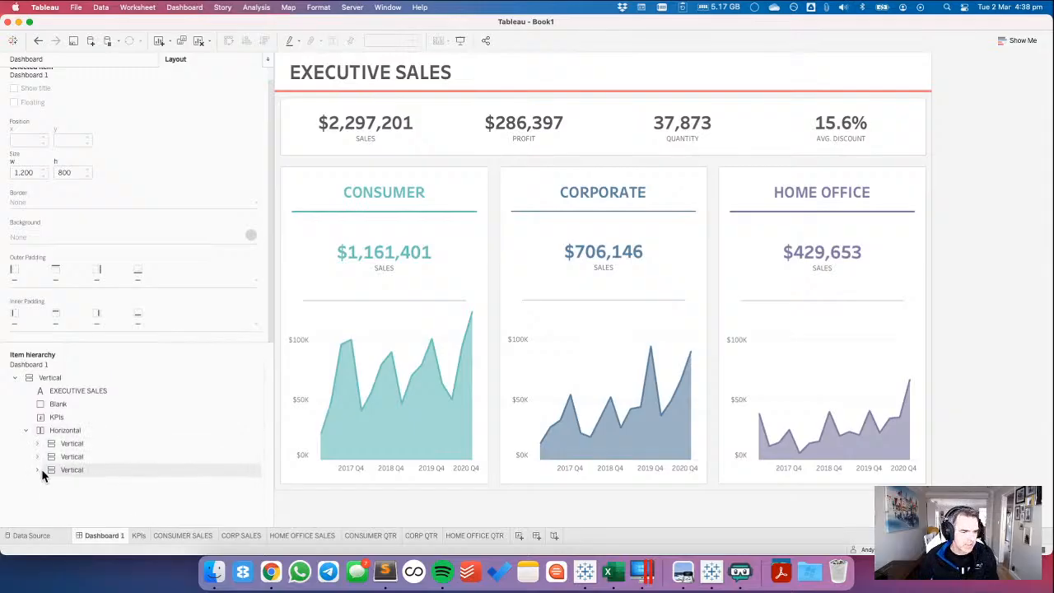
Examine the item hierarchy: the outer vertical container, title, blank, KPIs and the contents of the nested card containers.
{"action": "left_click", "coordinate": [48, 379]}
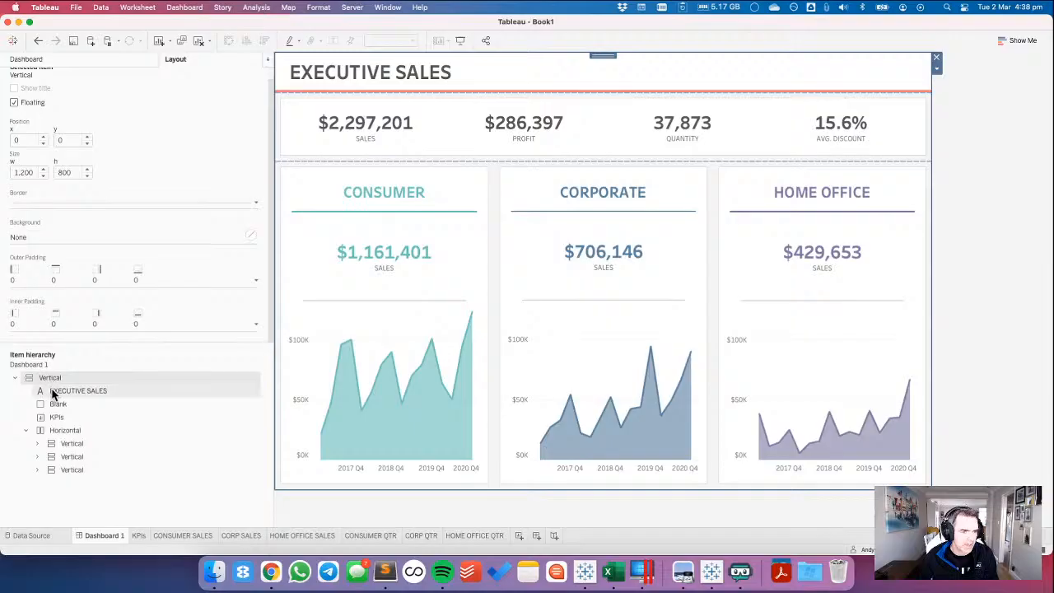
{"action": "left_click", "coordinate": [54, 392]}
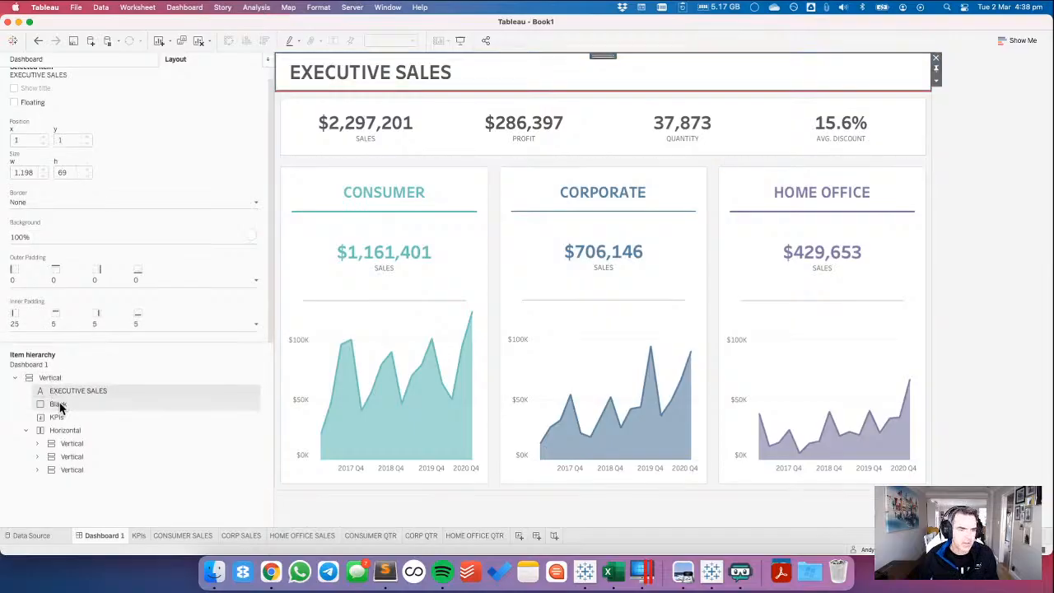
{"action": "left_click", "coordinate": [57, 404]}
{"action": "left_click", "coordinate": [57, 418]}
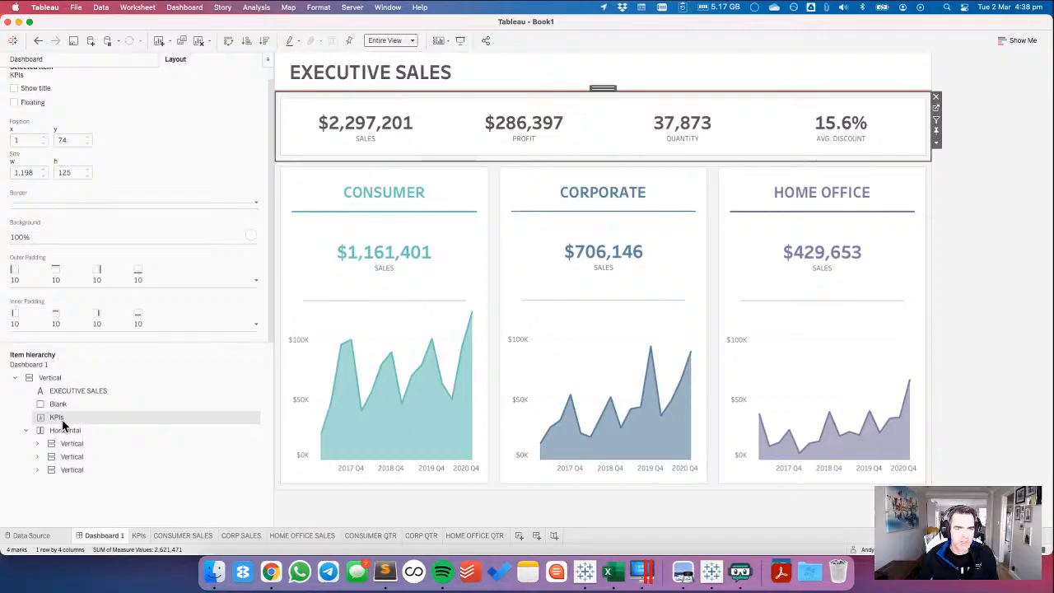
{"action": "left_click", "coordinate": [36, 442]}
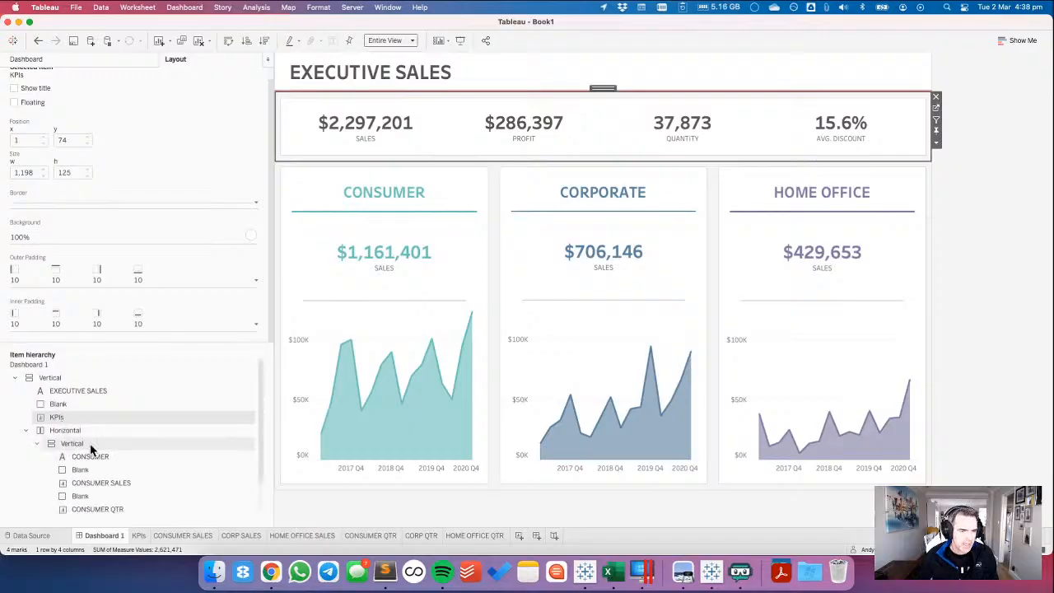
{"action": "left_click", "coordinate": [72, 443]}
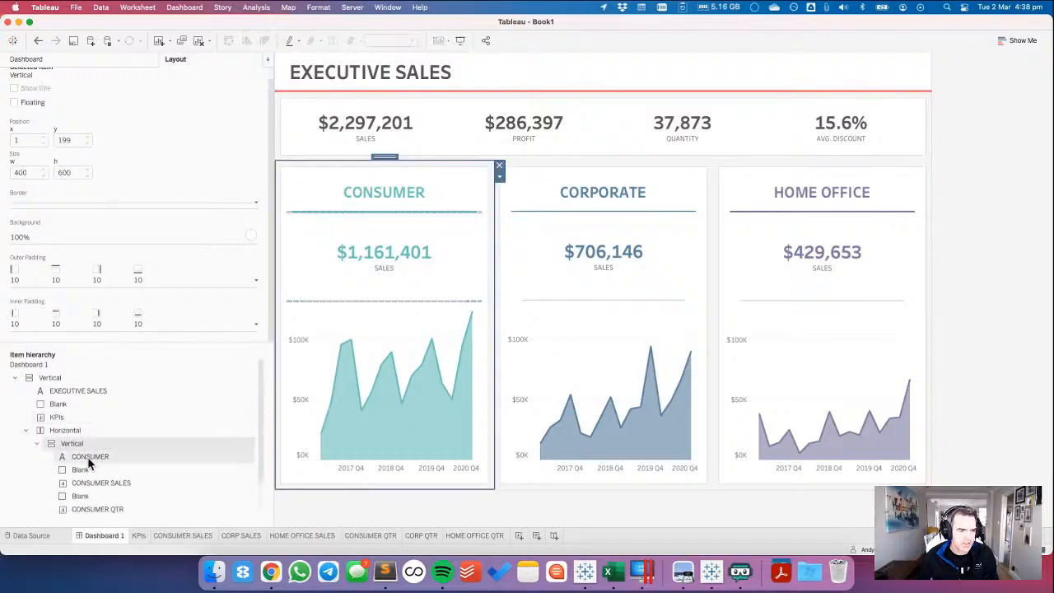
{"action": "left_click", "coordinate": [38, 442]}
{"action": "left_click", "coordinate": [37, 456]}
{"action": "left_click", "coordinate": [37, 456]}
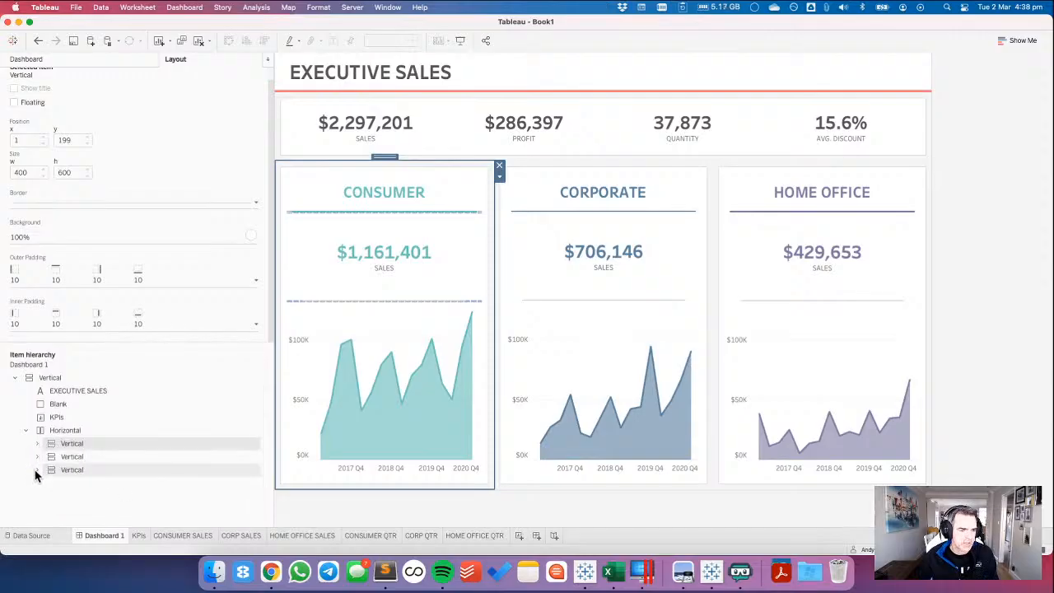
{"action": "left_click", "coordinate": [37, 470]}
{"action": "left_click", "coordinate": [37, 470]}
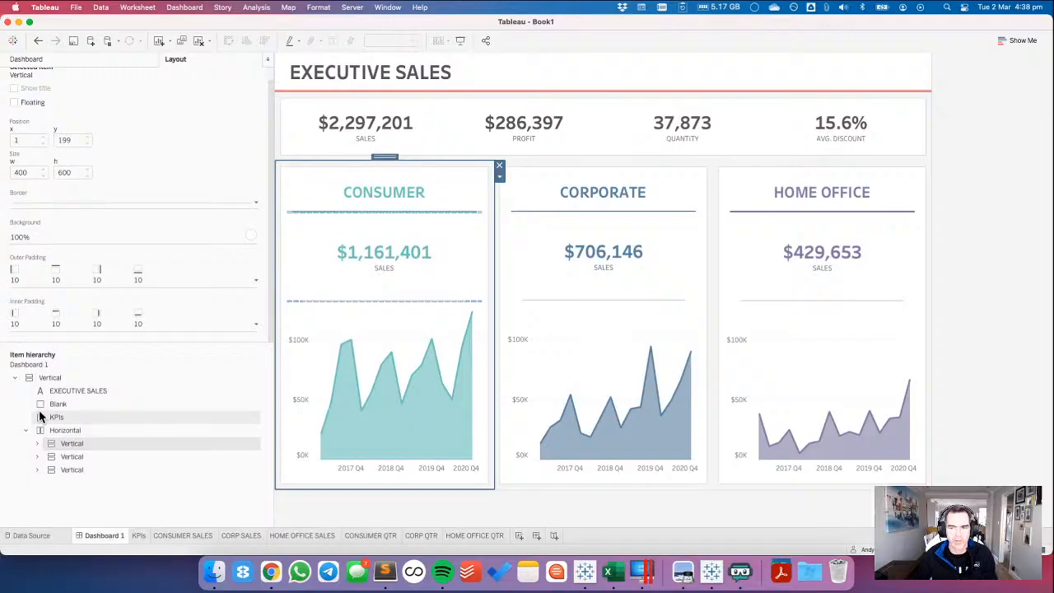
Narrow the side pane and add a text object at the bottom of the dashboard below the segment cards.
{"action": "left_click", "coordinate": [85, 59]}
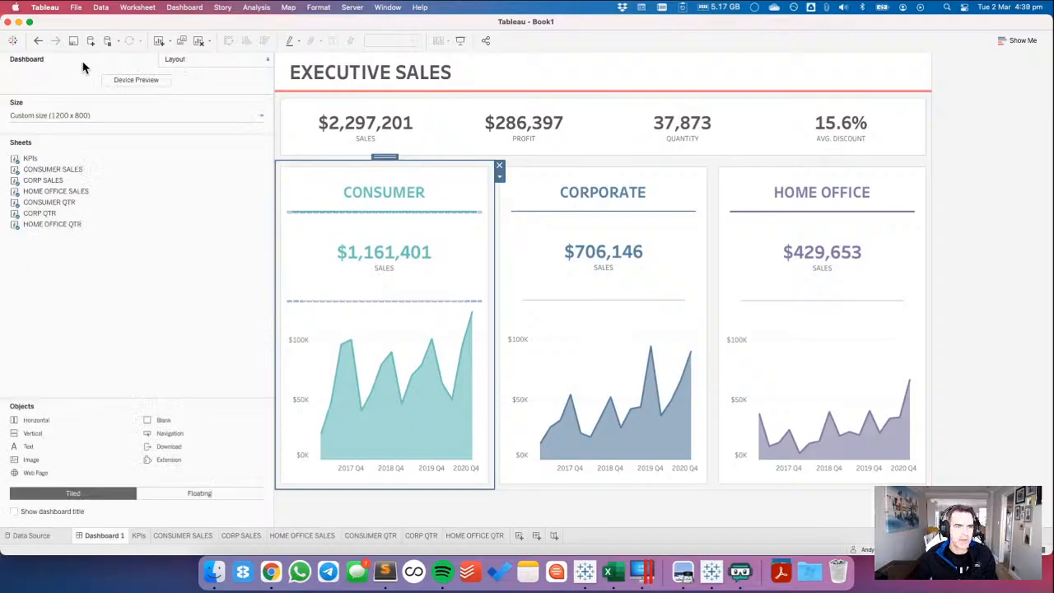
{"action": "left_click_drag", "start_coordinate": [273, 255], "coordinate": [179, 251]}
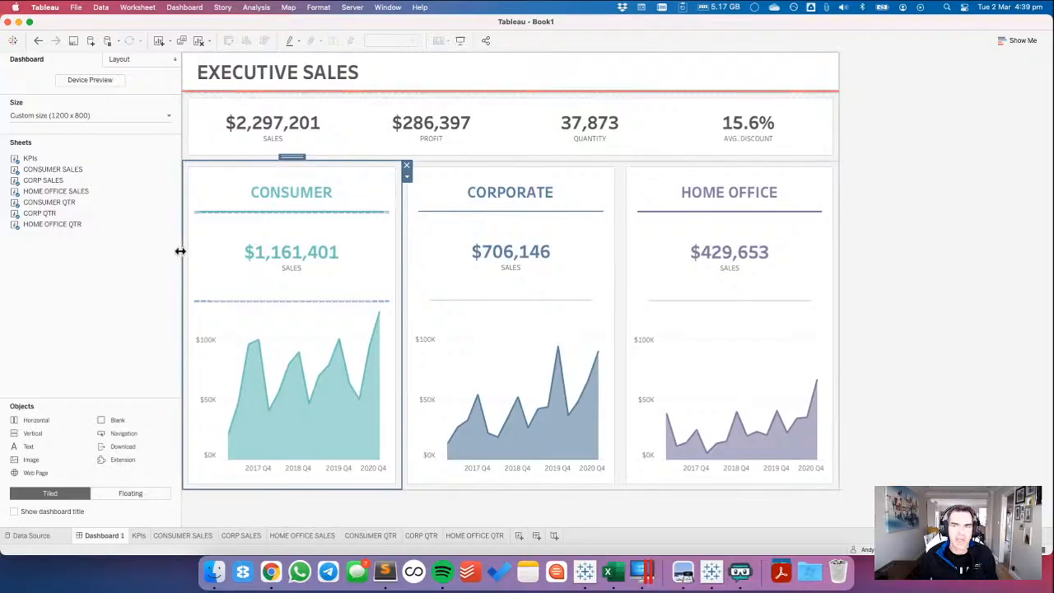
{"action": "left_click", "coordinate": [117, 60]}
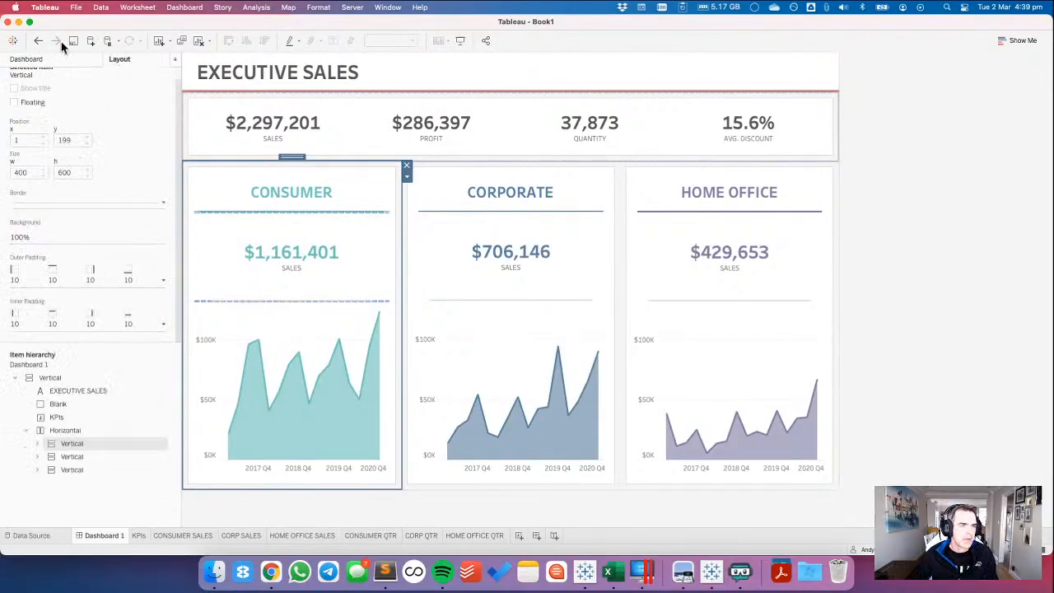
{"action": "left_click", "coordinate": [52, 60]}
{"action": "left_click_drag", "start_coordinate": [43, 450], "coordinate": [351, 486]}
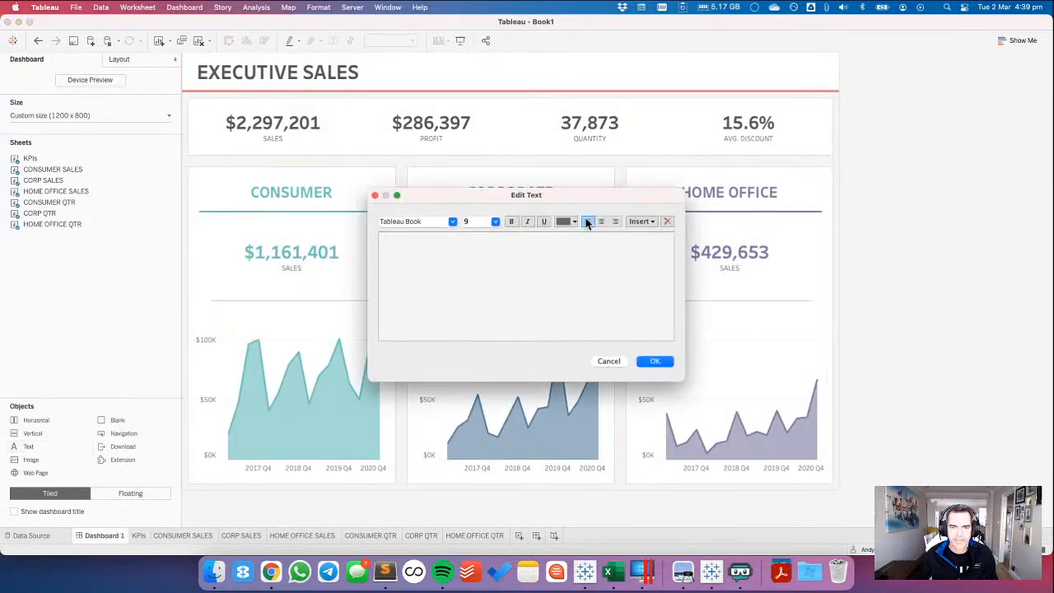
Format the new text object's text as centred, size 8 and grey.
{"action": "left_click", "coordinate": [495, 221]}
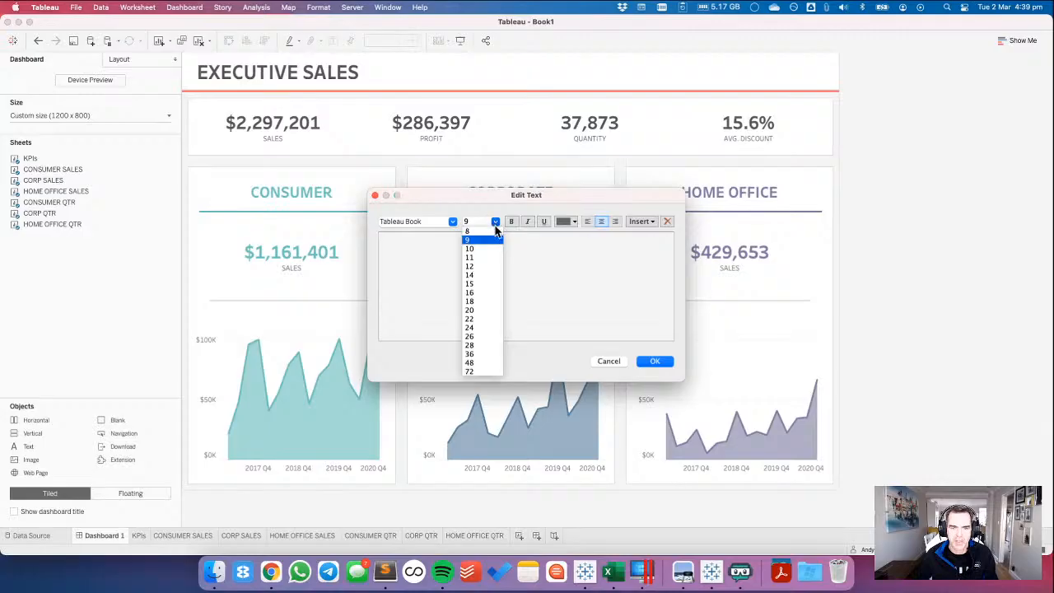
{"action": "left_click", "coordinate": [474, 231]}
{"action": "left_click", "coordinate": [566, 222]}
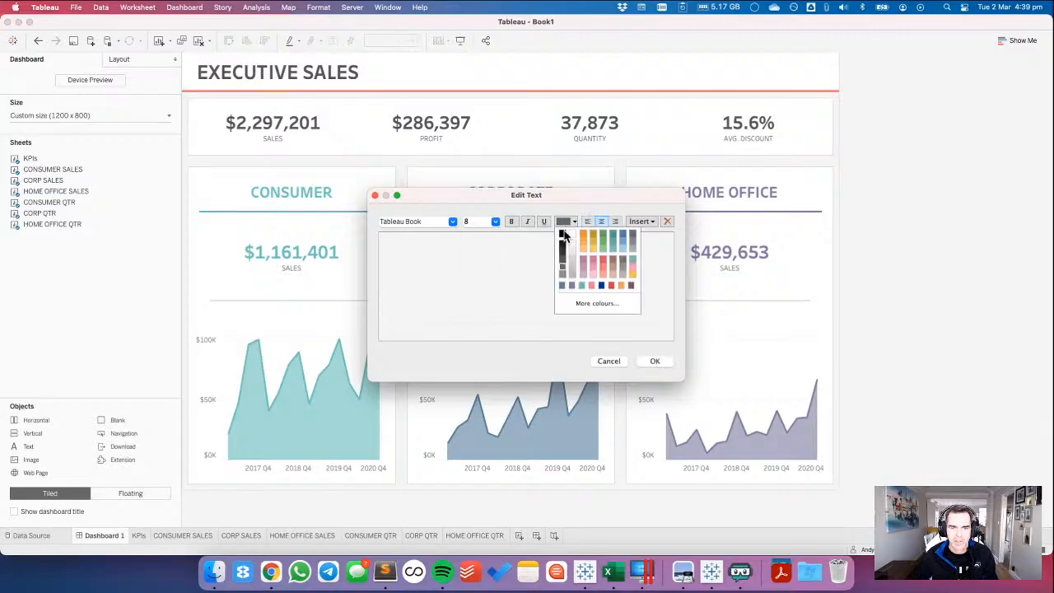
{"action": "left_click", "coordinate": [574, 275]}
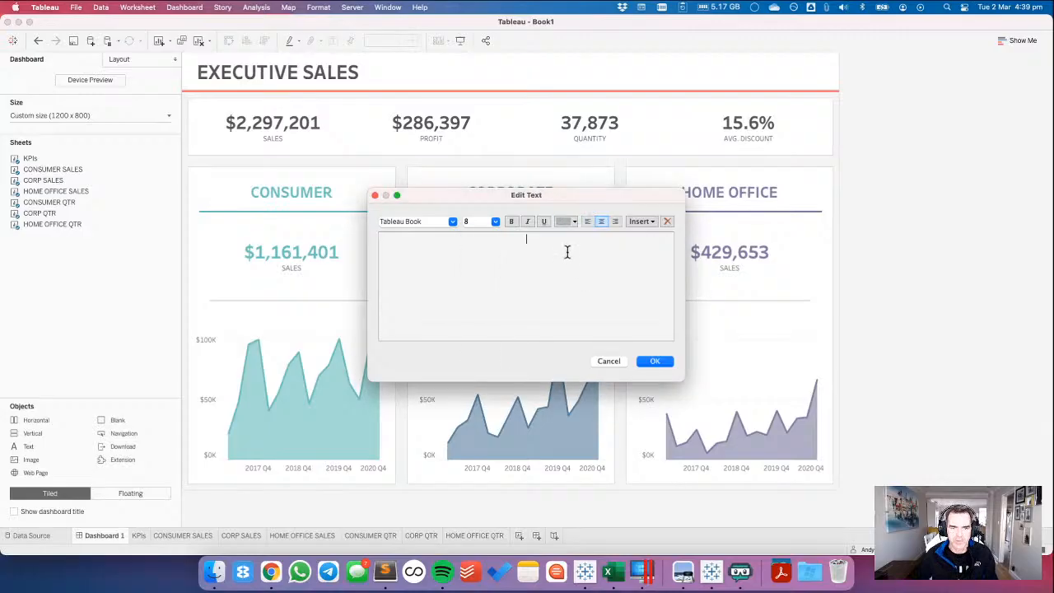
Enter a bullet-separated credit line: "CHALLENGE BY:" with the challenge author's name, "#WOW2020 WEEK 53", and "SOLUTION BY:" with the solution author's name.
{"action": "key", "text": "super+Tab"}
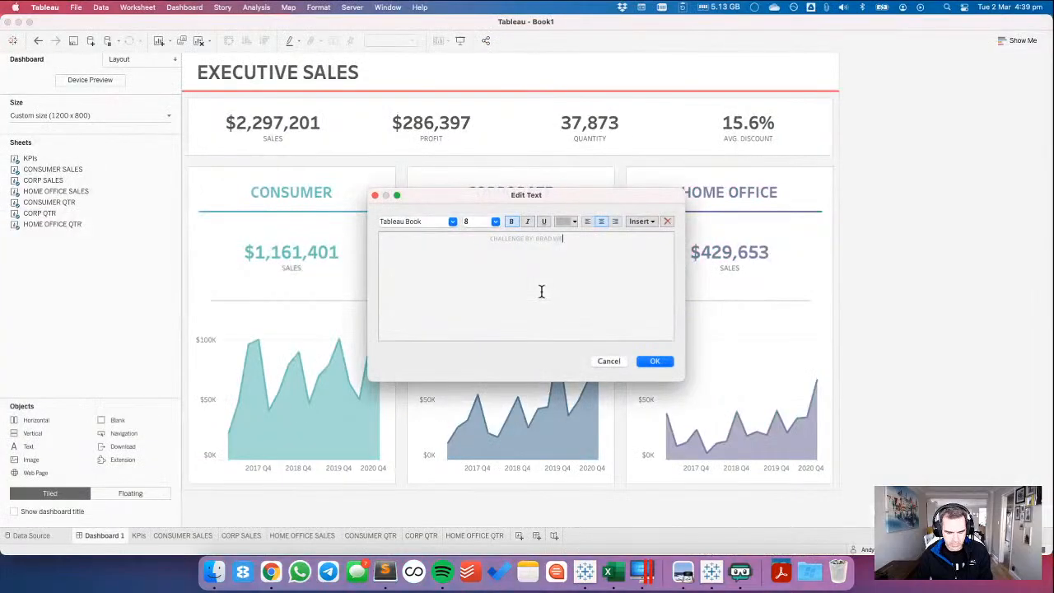
{"action": "type", "text": "NER"}
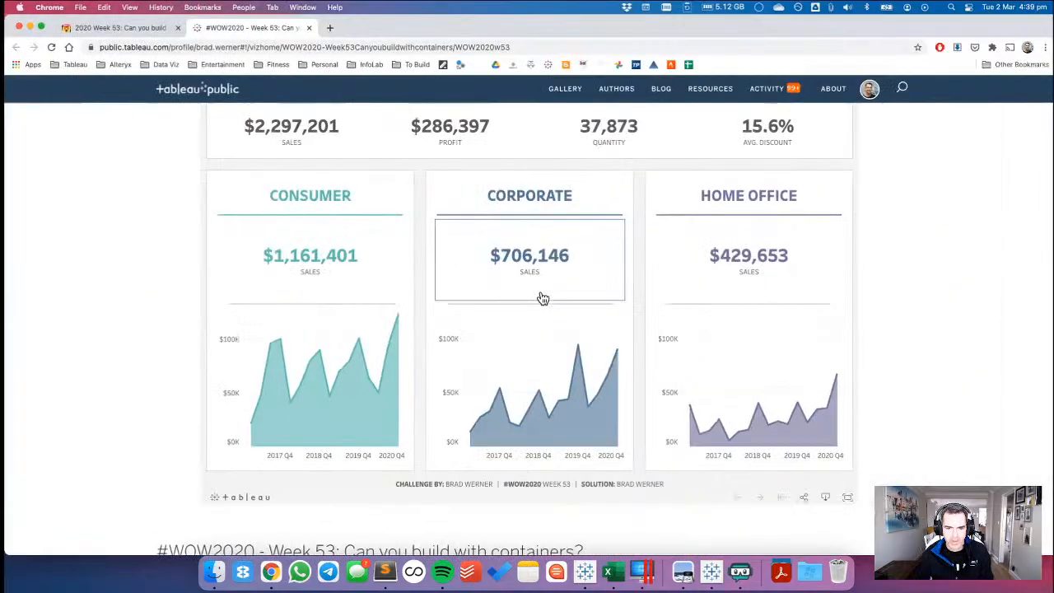
{"action": "key", "text": "ctrl+Left"}
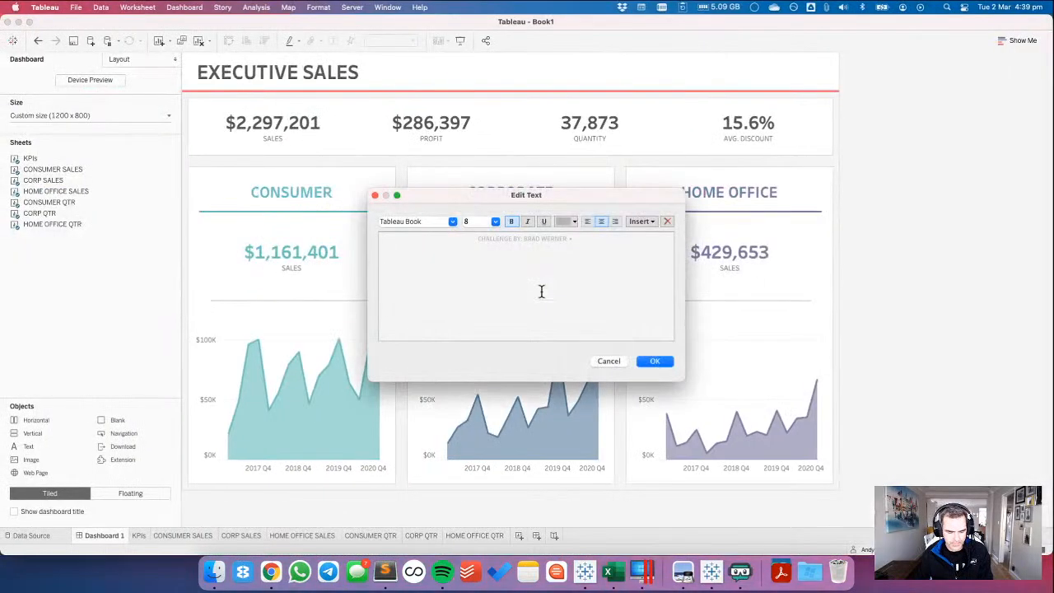
{"action": "type", "text": "• #WOW"}
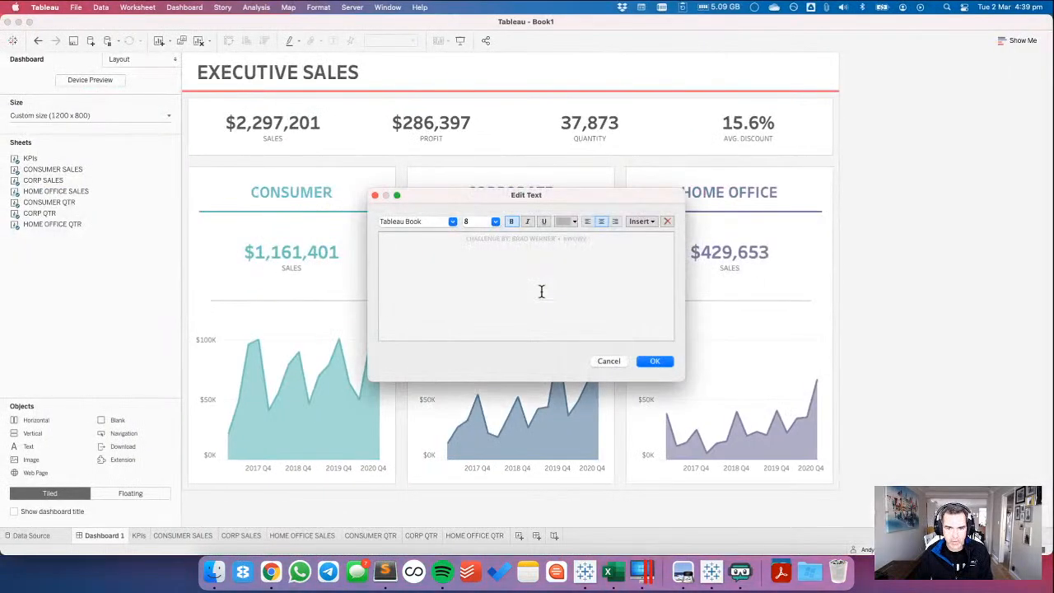
{"action": "type", "text": "2020 WEEK 53"}
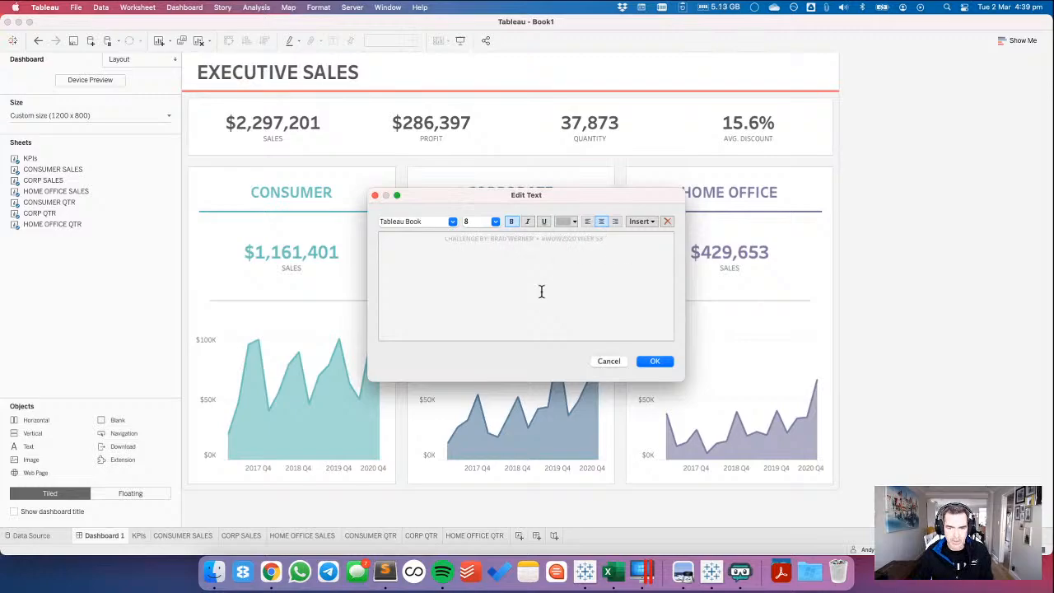
{"action": "type", "text": " • SOLUTI"}
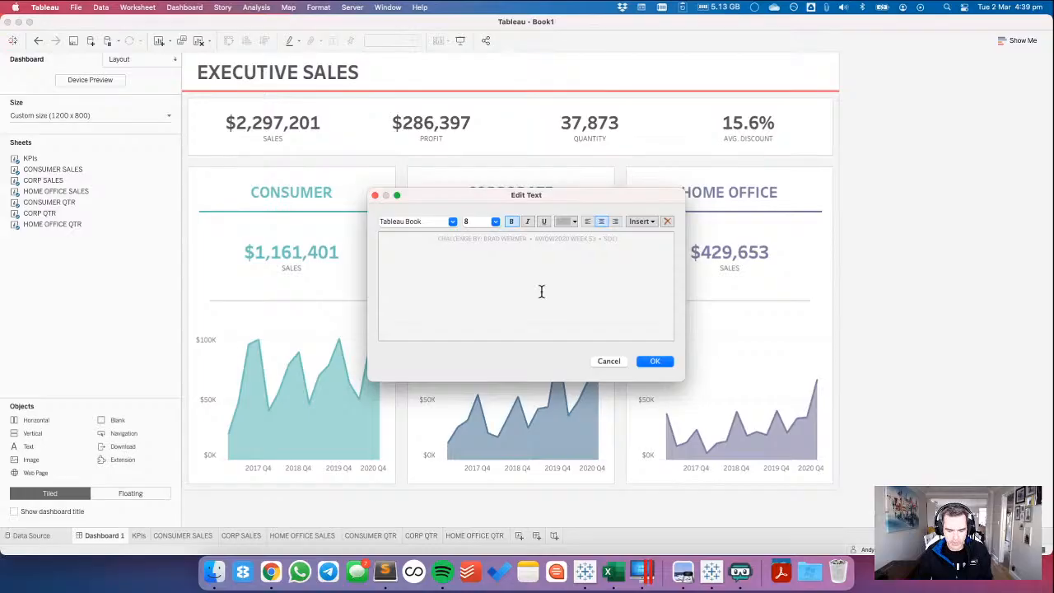
{"action": "type", "text": "ON BY: ANDY KRIEBEL"}
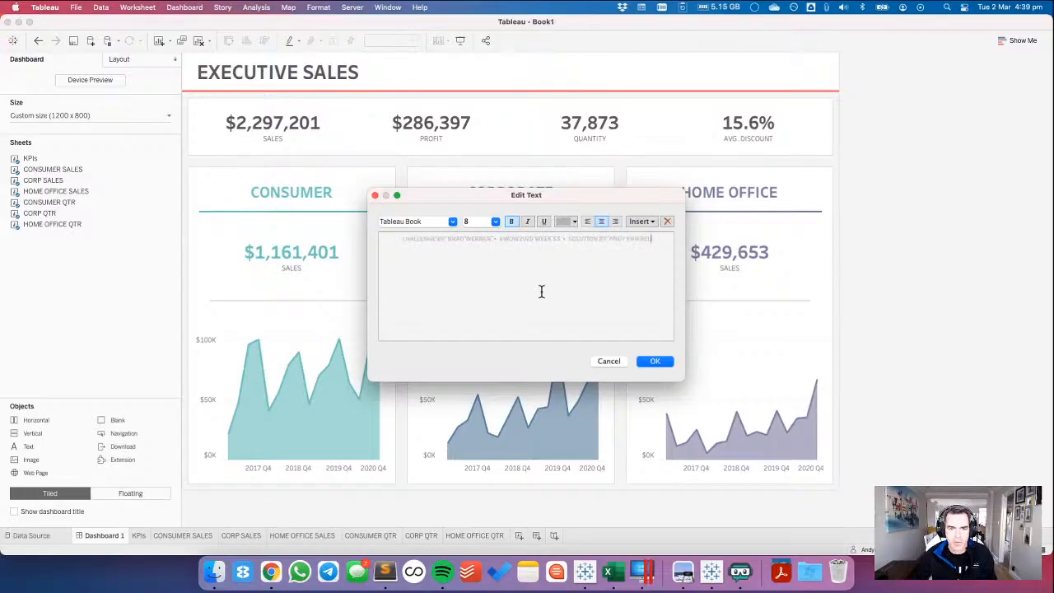
{"action": "left_click", "coordinate": [654, 362]}
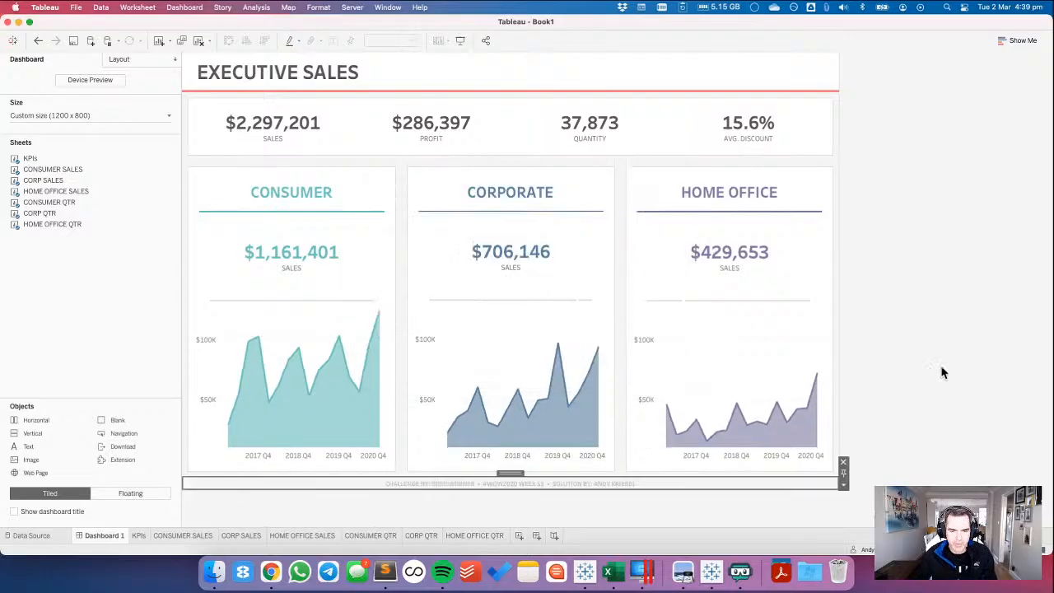
Set the credit line text object's outer padding to 10 on all sides.
{"action": "left_click", "coordinate": [527, 482]}
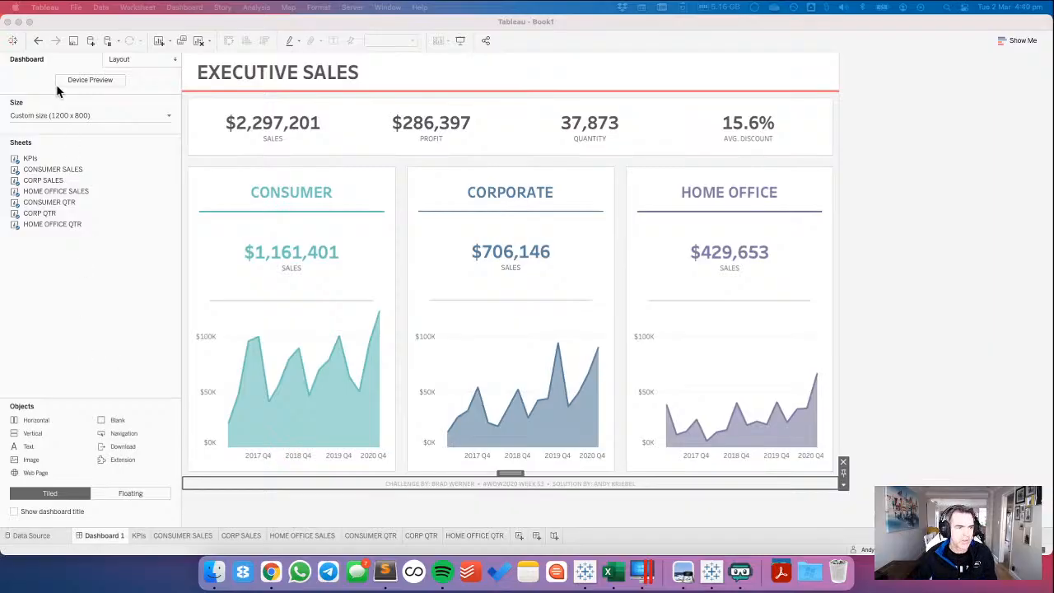
{"action": "left_click", "coordinate": [132, 61]}
{"action": "left_click", "coordinate": [41, 280]}
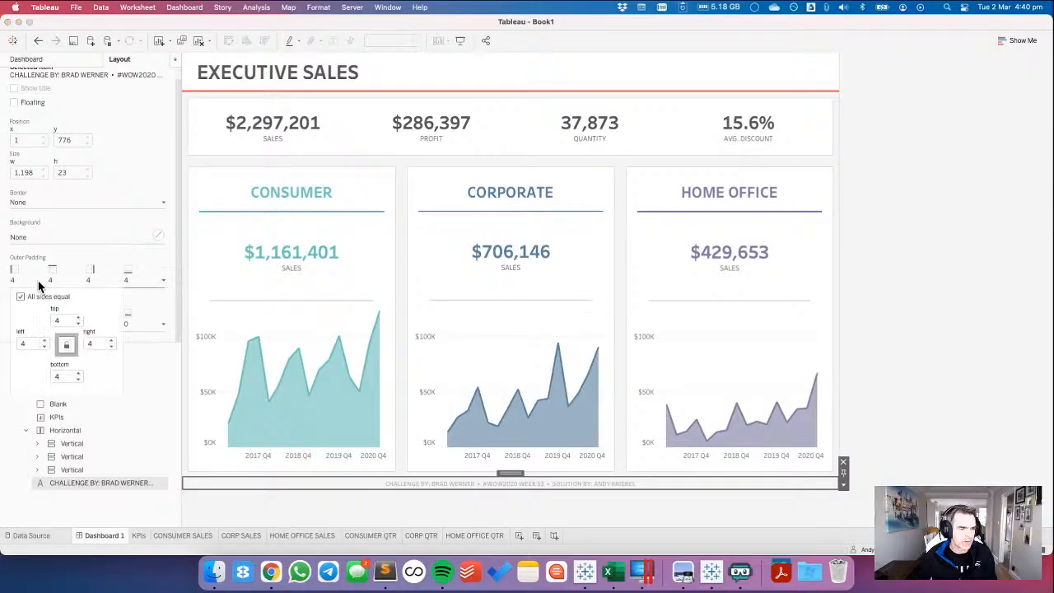
{"action": "type", "text": "10"}
{"action": "key", "text": "Return"}
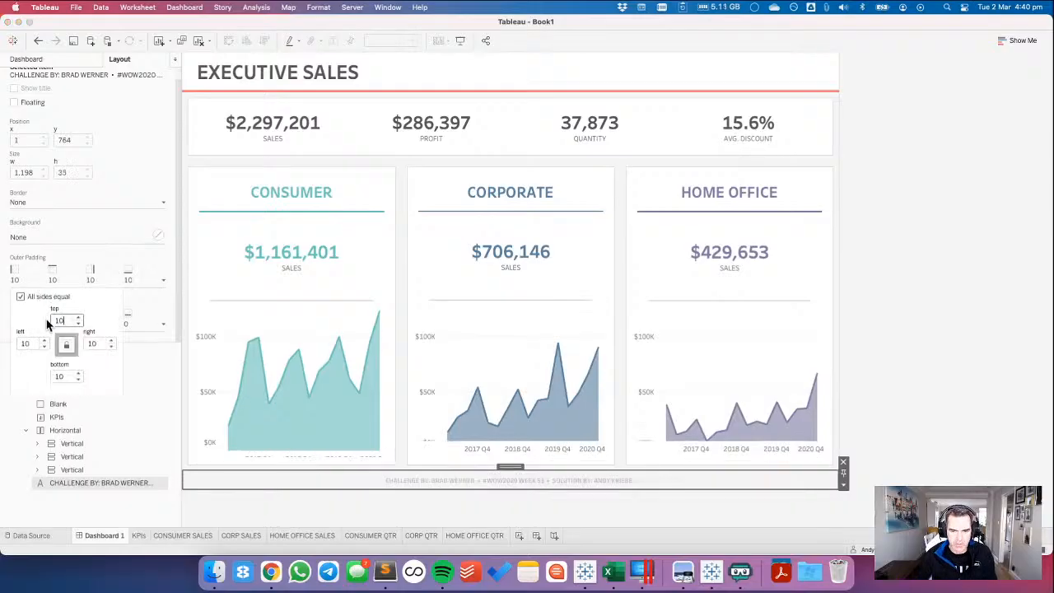
{"action": "left_click", "coordinate": [947, 455]}
Examine the nested containers in the item hierarchy, check the header of the reference dashboard in Chrome, and return to Tableau.
{"action": "left_click", "coordinate": [946, 454]}
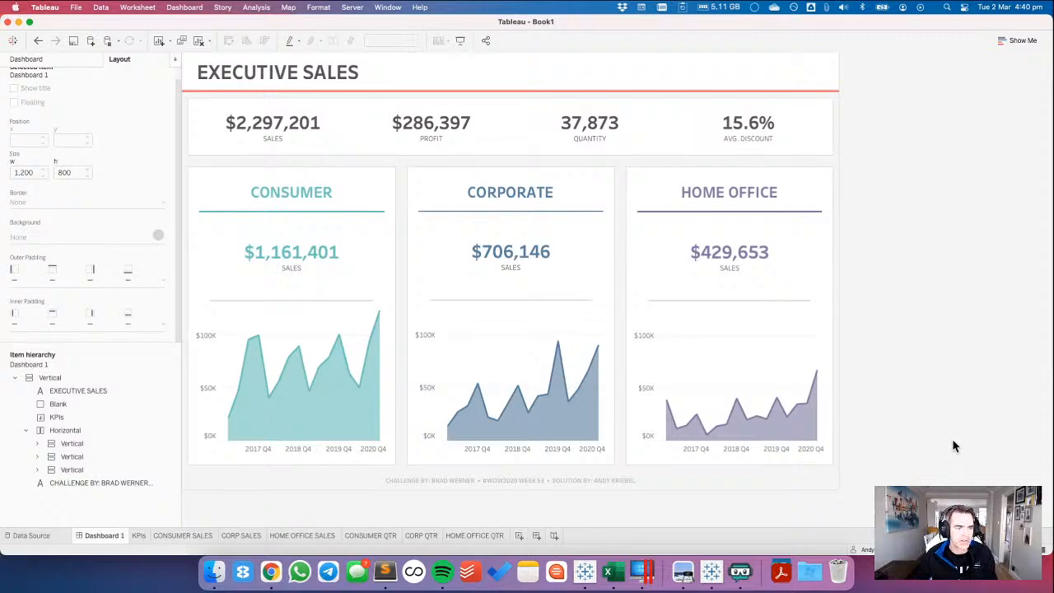
{"action": "left_click", "coordinate": [70, 430]}
{"action": "left_click", "coordinate": [68, 445]}
{"action": "left_click", "coordinate": [70, 456]}
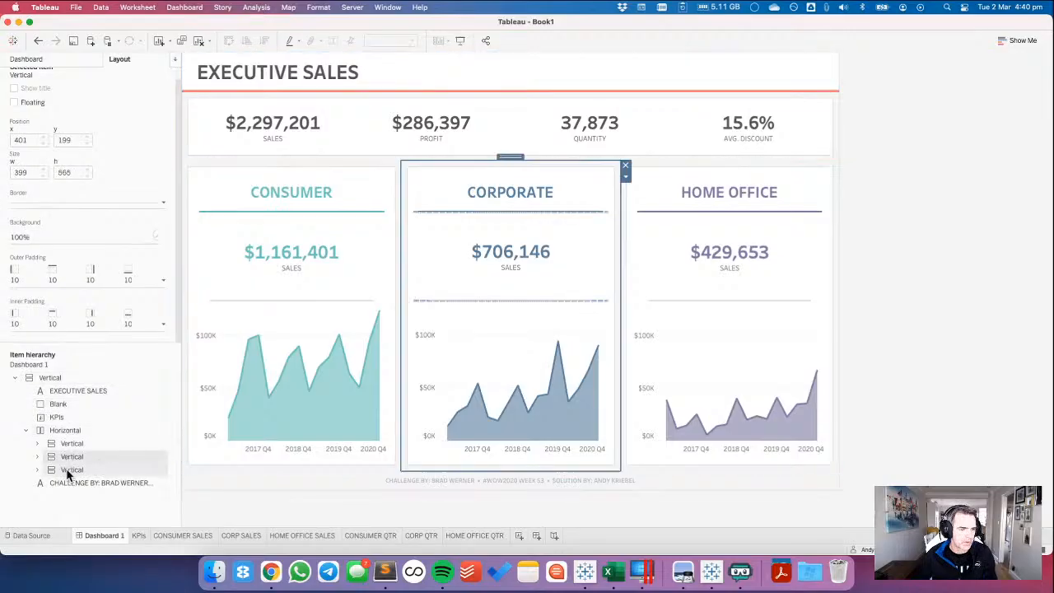
{"action": "left_click", "coordinate": [70, 470]}
{"action": "left_click", "coordinate": [921, 234]}
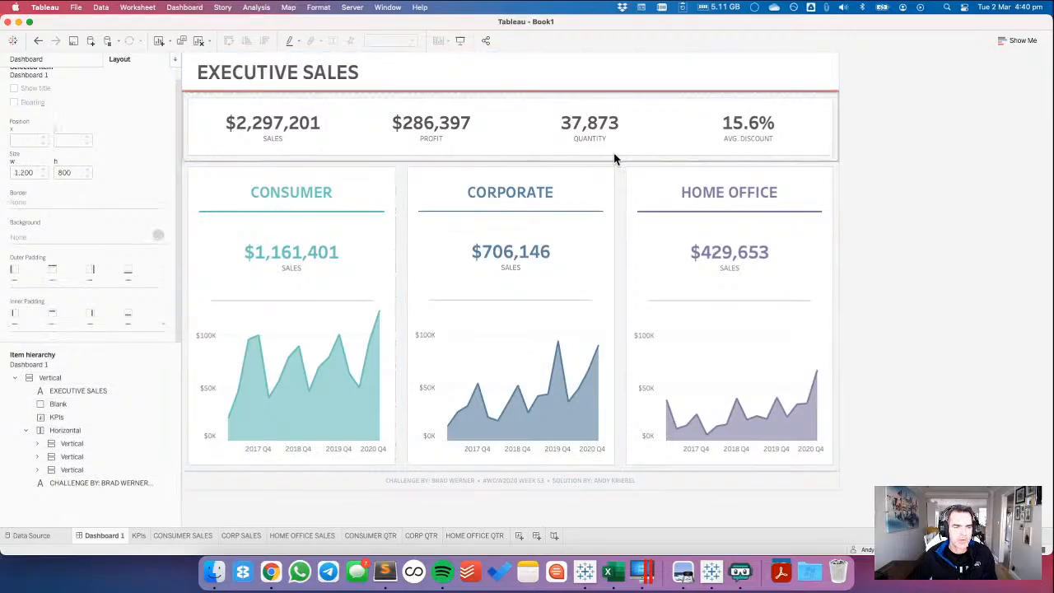
{"action": "key", "text": "super+Tab"}
{"action": "key", "text": "super+Tab"}
{"action": "scroll", "coordinate": [345, 223], "scroll_direction": "up", "scroll_amount": 3}
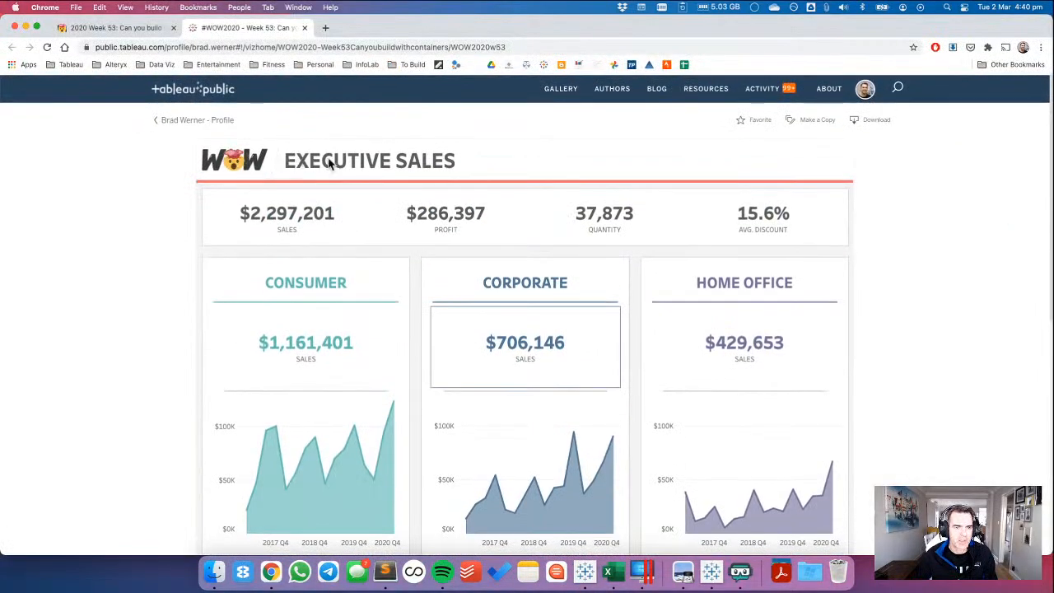
{"action": "key", "text": "super+Tab"}
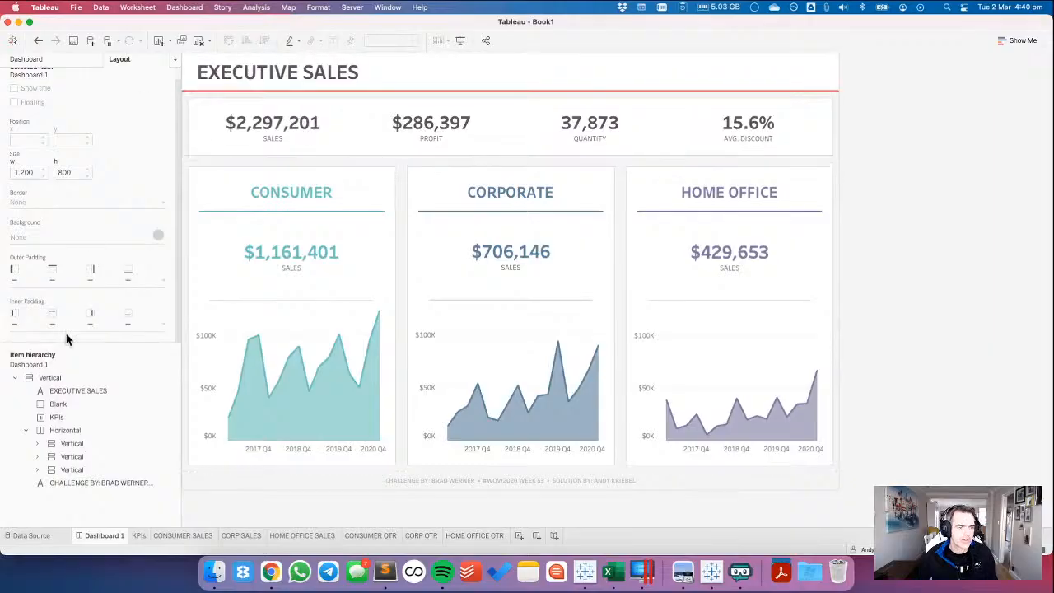
Add a tiled horizontal container above the EXECUTIVE SALES title and move the title into it.
{"action": "left_click", "coordinate": [21, 59]}
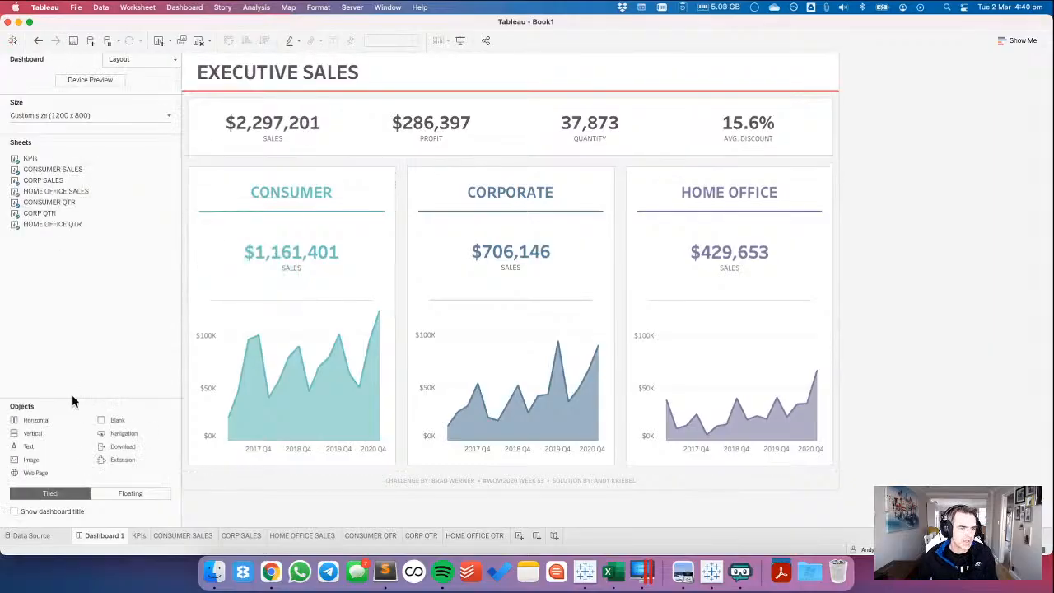
{"action": "left_click_drag", "start_coordinate": [35, 422], "coordinate": [264, 73]}
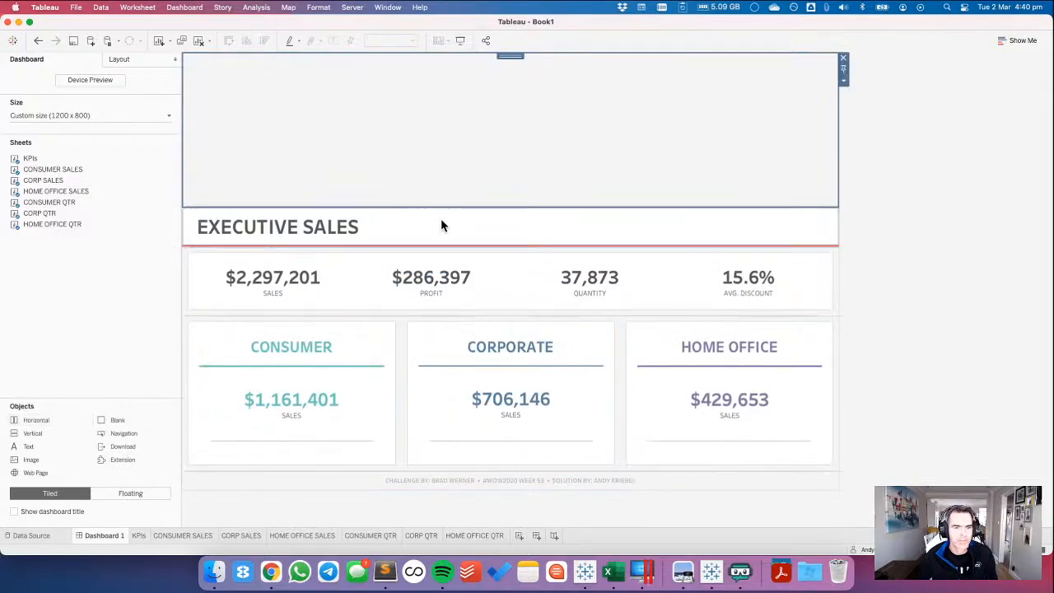
{"action": "left_click", "coordinate": [490, 216]}
{"action": "left_click_drag", "start_coordinate": [508, 203], "coordinate": [507, 152]}
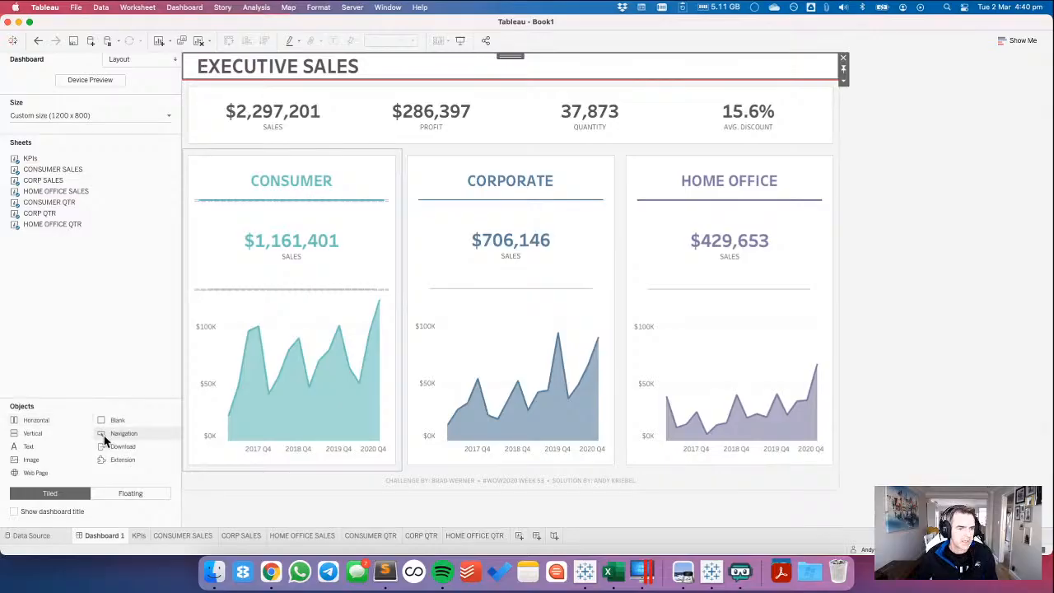
Add an image object before the title in the header container, search the files for LOGO and load VizWiz Logo.png.
{"action": "left_click_drag", "start_coordinate": [31, 448], "coordinate": [226, 75]}
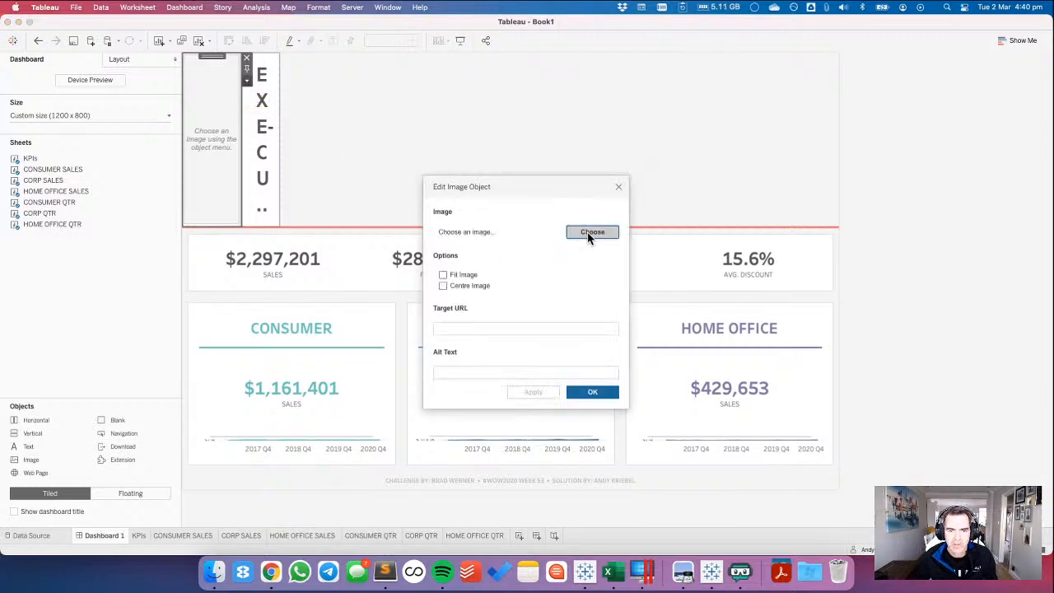
{"action": "left_click", "coordinate": [589, 232]}
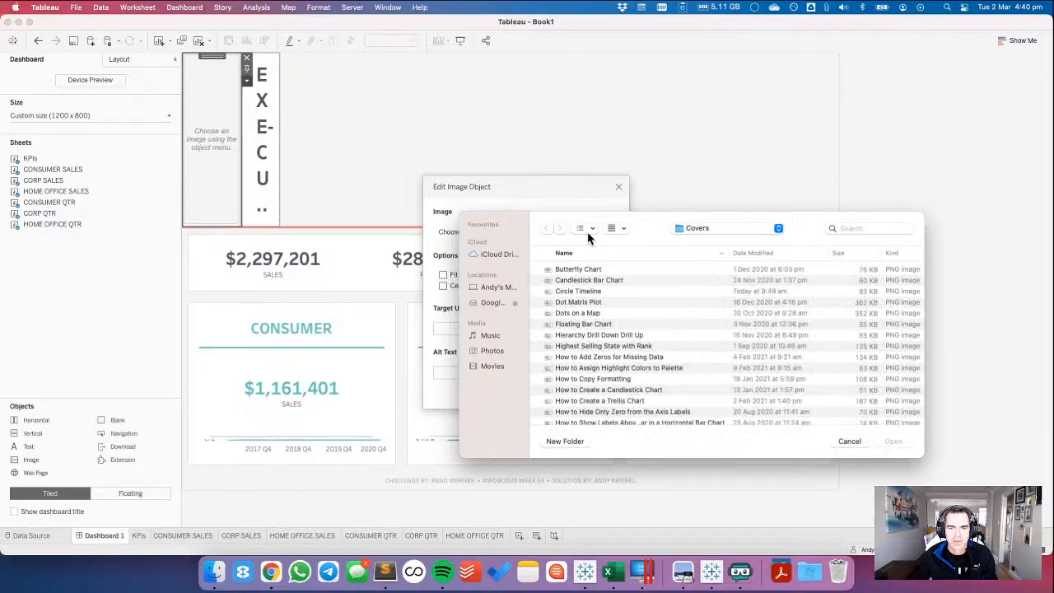
{"action": "left_click", "coordinate": [863, 229]}
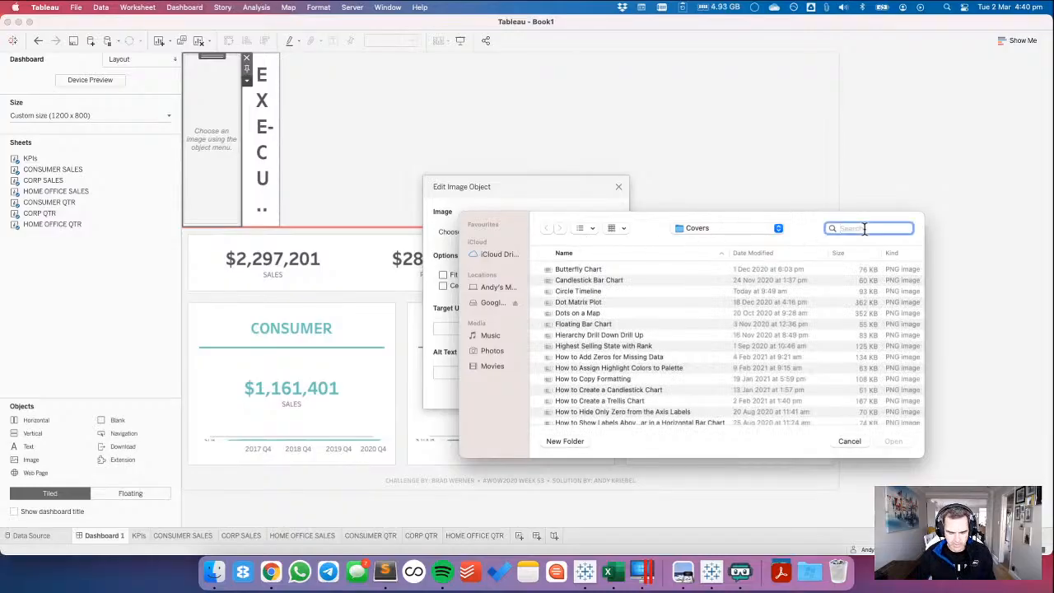
{"action": "type", "text": "LOGO"}
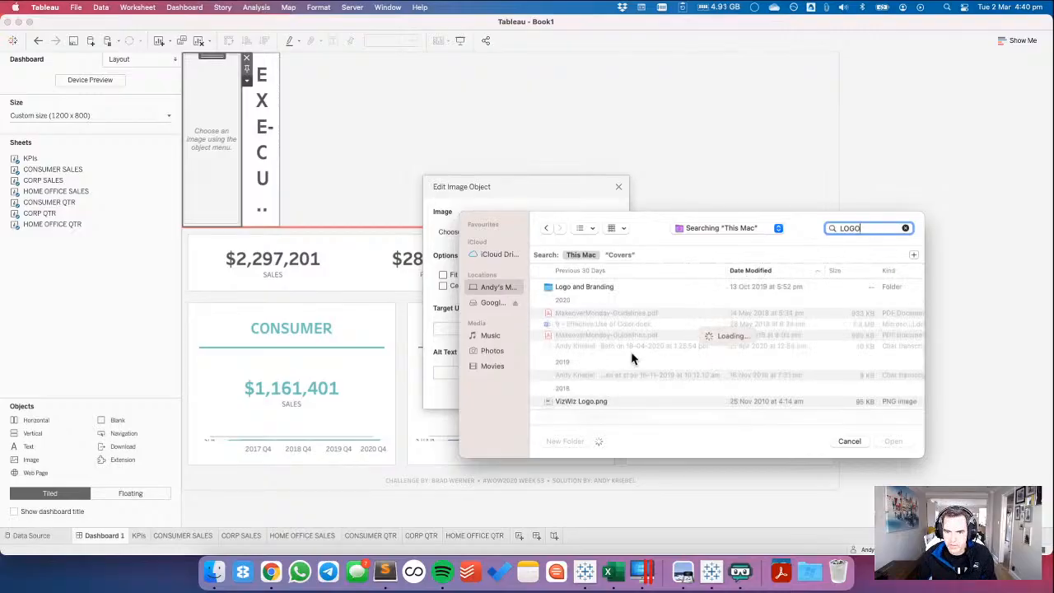
{"action": "left_click", "coordinate": [582, 400]}
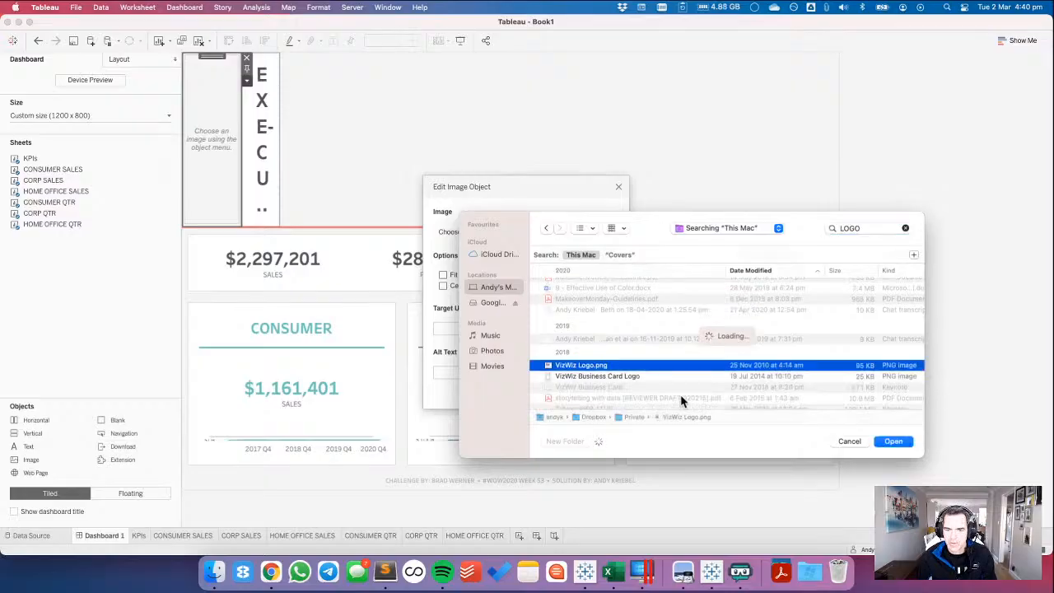
{"action": "left_click", "coordinate": [899, 442]}
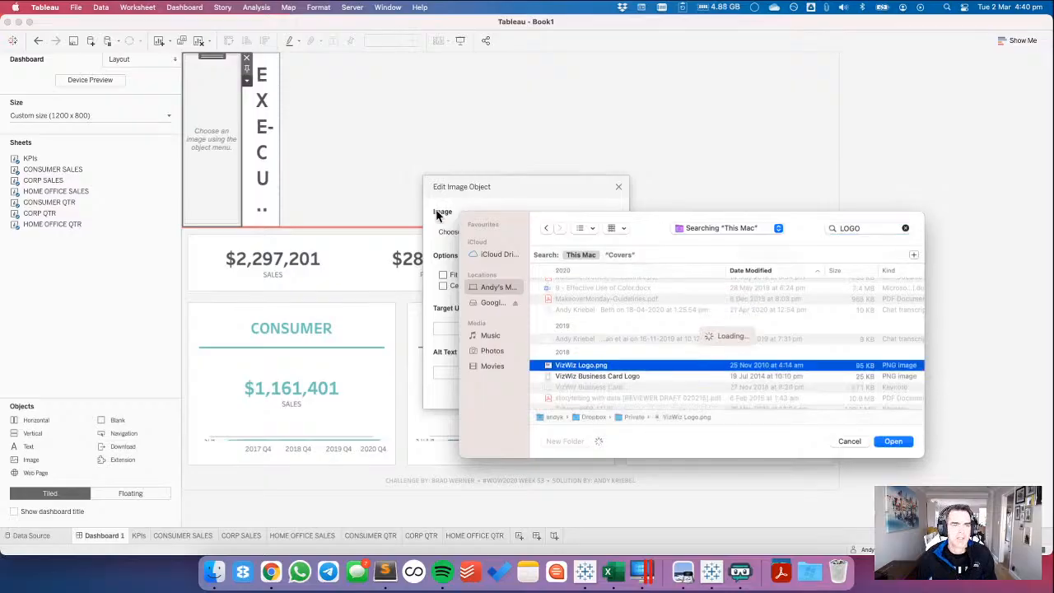
{"action": "left_click", "coordinate": [592, 392]}
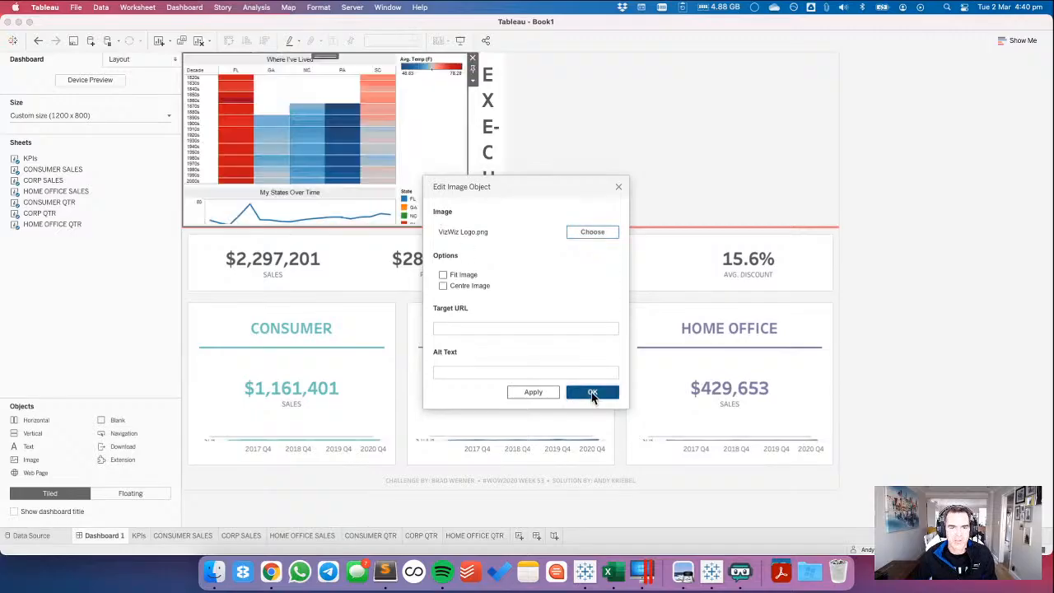
Fit and centre the logo image in its object and narrow it so the title has room on one line.
{"action": "left_click", "coordinate": [472, 80]}
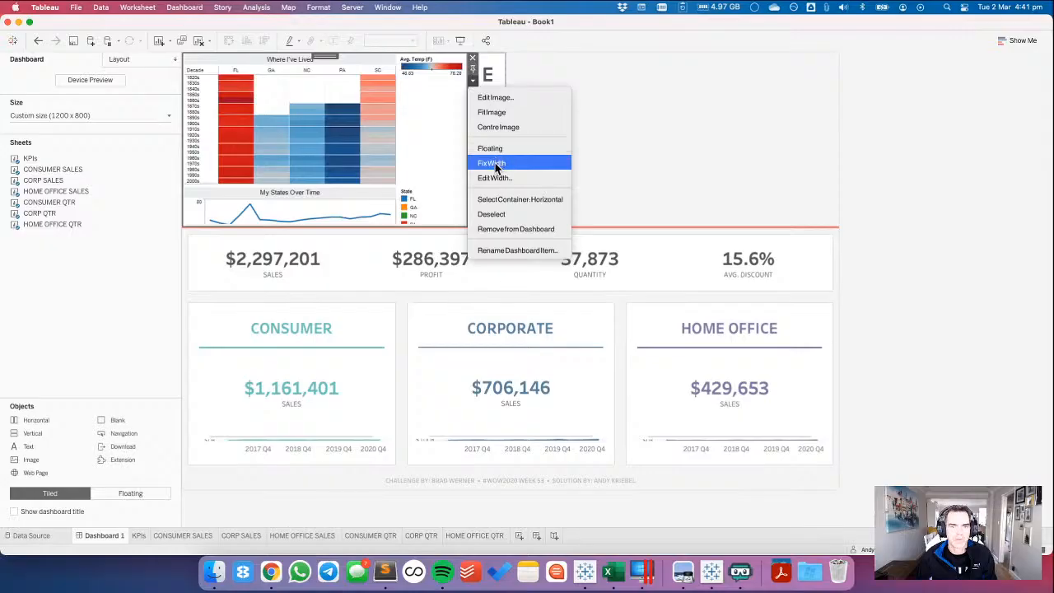
{"action": "left_click", "coordinate": [484, 115]}
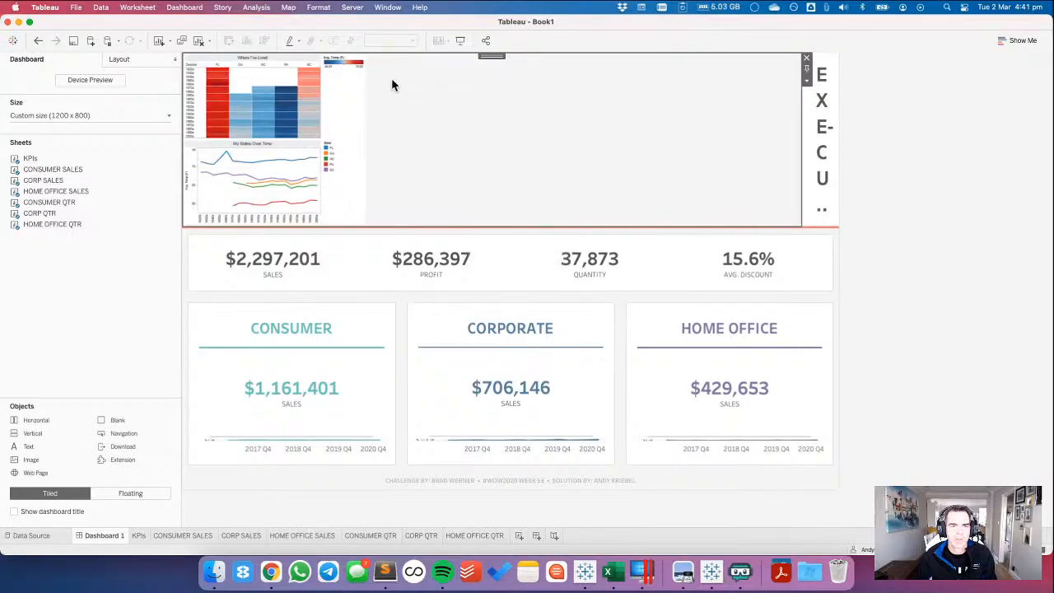
{"action": "left_click", "coordinate": [805, 80]}
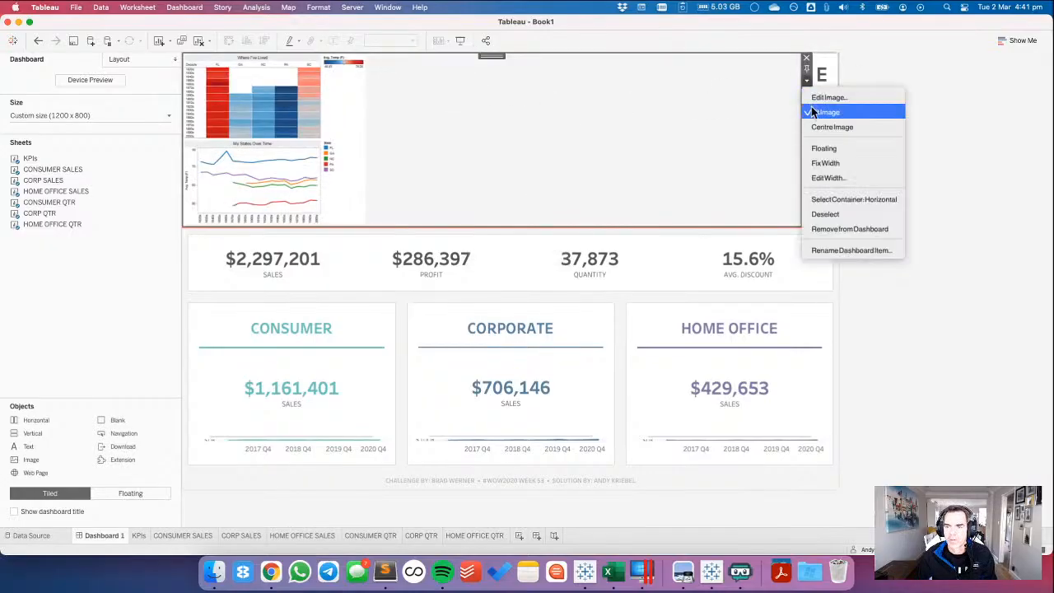
{"action": "left_click", "coordinate": [823, 124]}
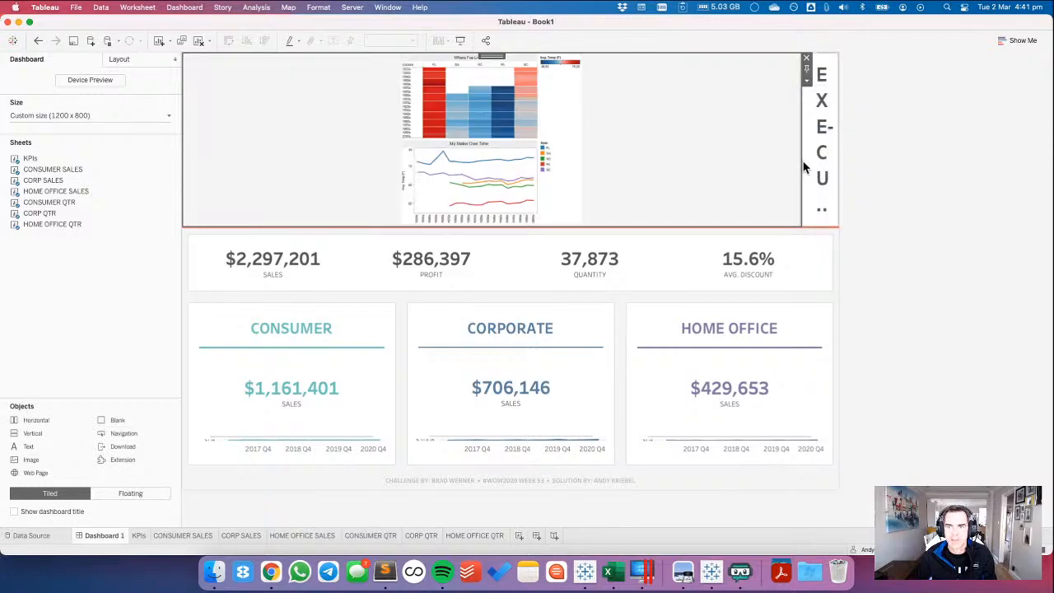
{"action": "left_click_drag", "start_coordinate": [798, 160], "coordinate": [266, 122]}
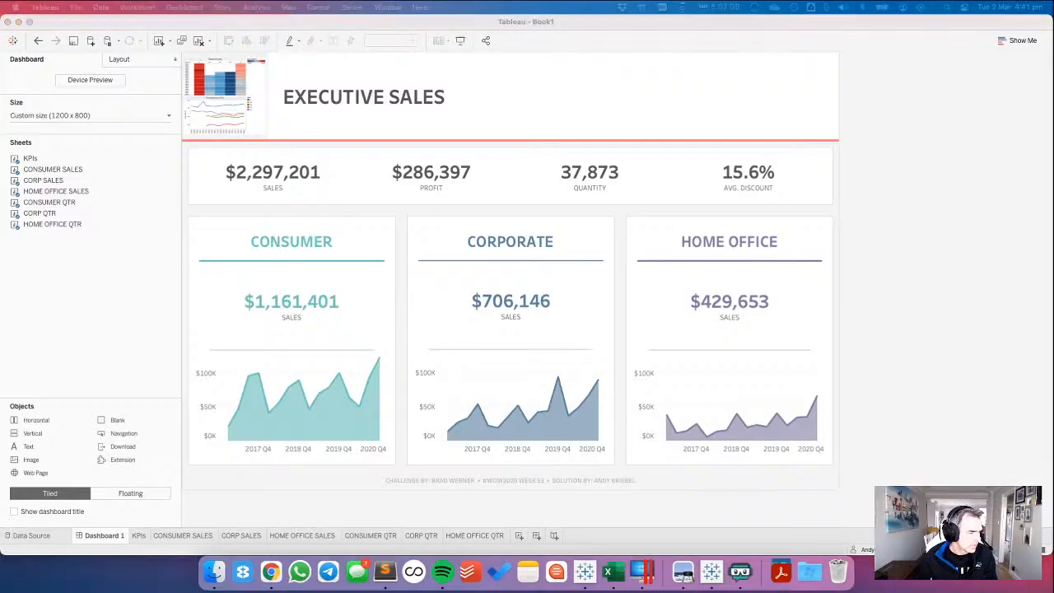
Set the header container's height to 75 px and narrow the logo image to about 77 px wide.
{"action": "left_click", "coordinate": [517, 75]}
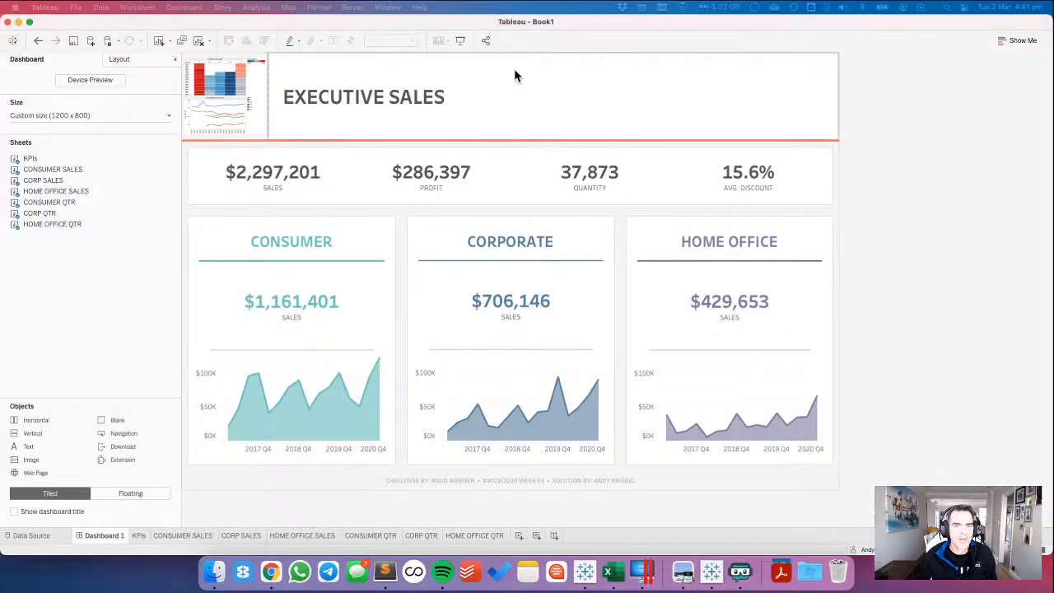
{"action": "left_click", "coordinate": [505, 74]}
{"action": "double_click", "coordinate": [546, 54]}
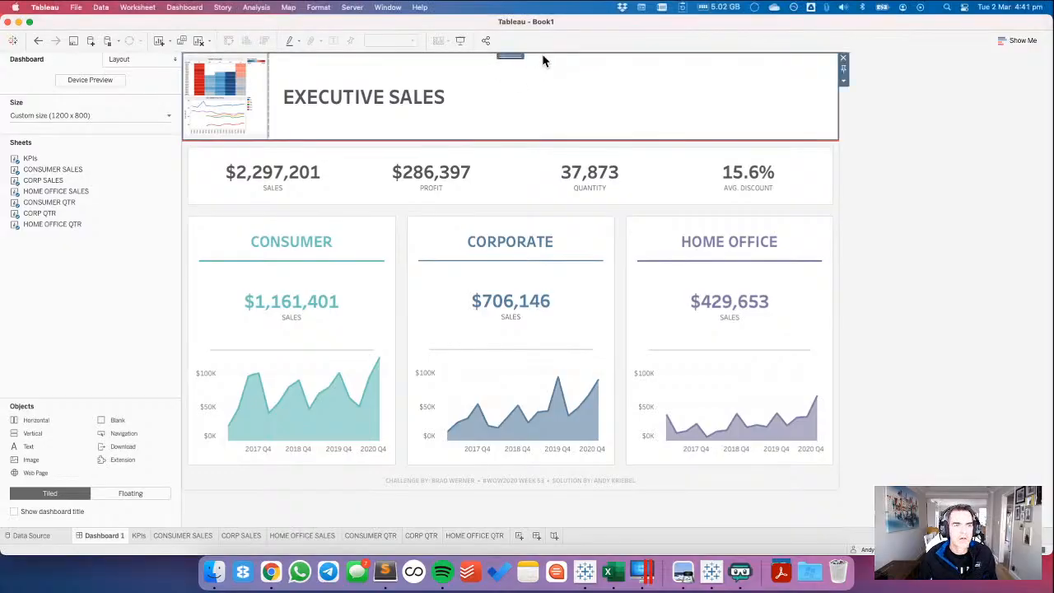
{"action": "left_click", "coordinate": [119, 60]}
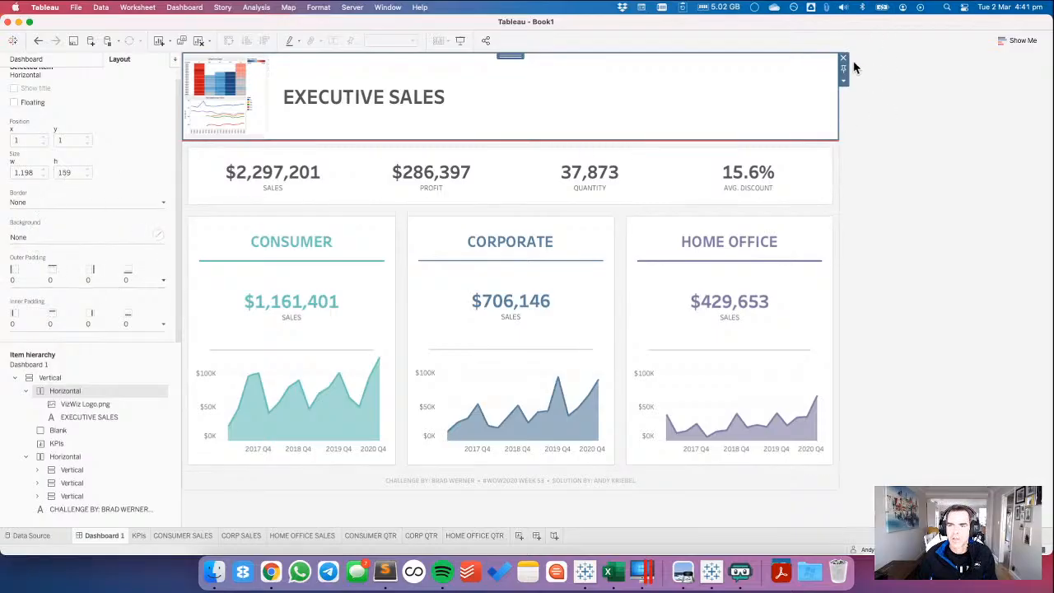
{"action": "left_click", "coordinate": [843, 84]}
{"action": "left_click", "coordinate": [860, 161]}
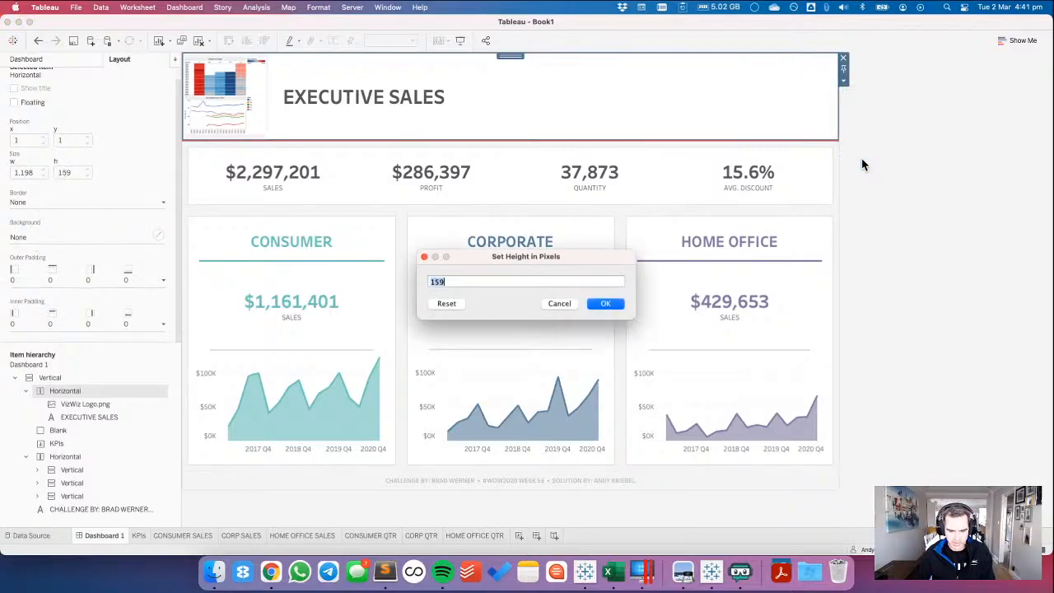
{"action": "type", "text": "75"}
{"action": "key", "text": "Return"}
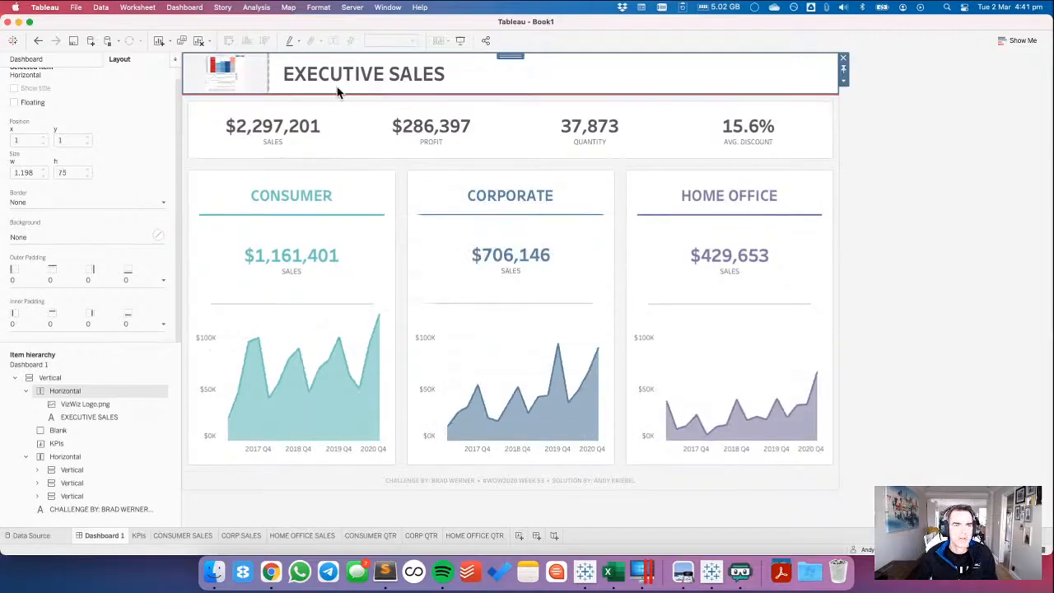
{"action": "left_click_drag", "start_coordinate": [268, 79], "coordinate": [223, 76]}
{"action": "left_click", "coordinate": [596, 70]}
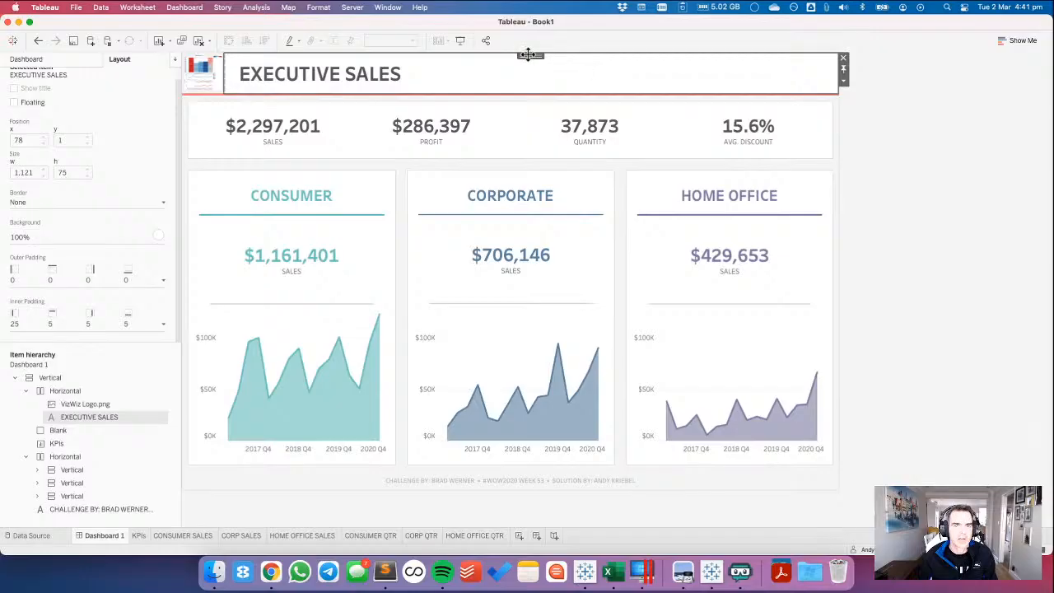
{"action": "double_click", "coordinate": [527, 57]}
{"action": "left_click", "coordinate": [47, 237]}
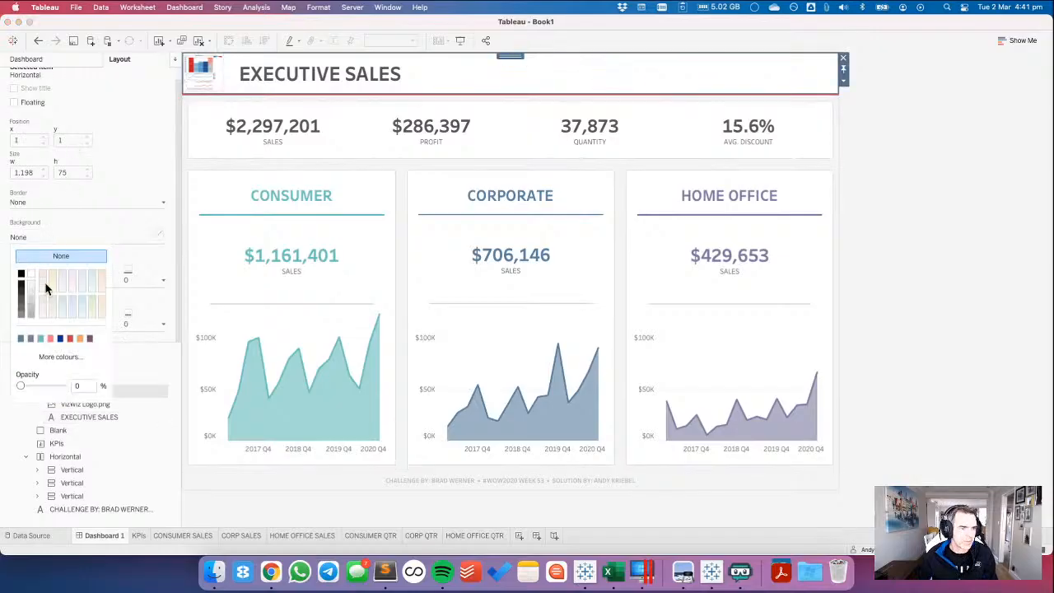
{"action": "left_click", "coordinate": [1039, 242]}
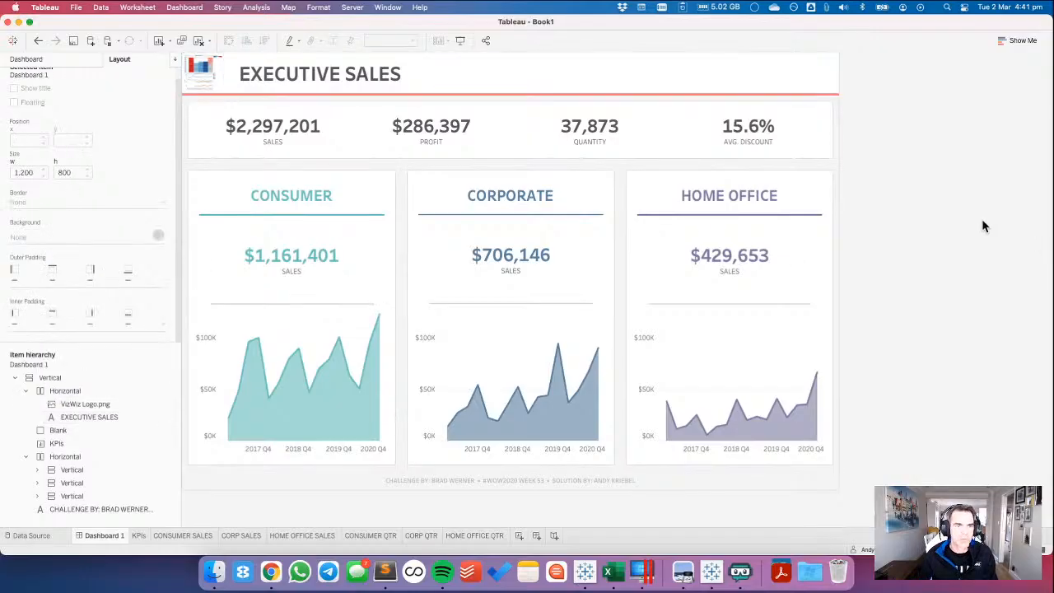
Set the logo image's outer padding to 10 on all sides.
{"action": "left_click", "coordinate": [219, 80]}
{"action": "left_click", "coordinate": [42, 279]}
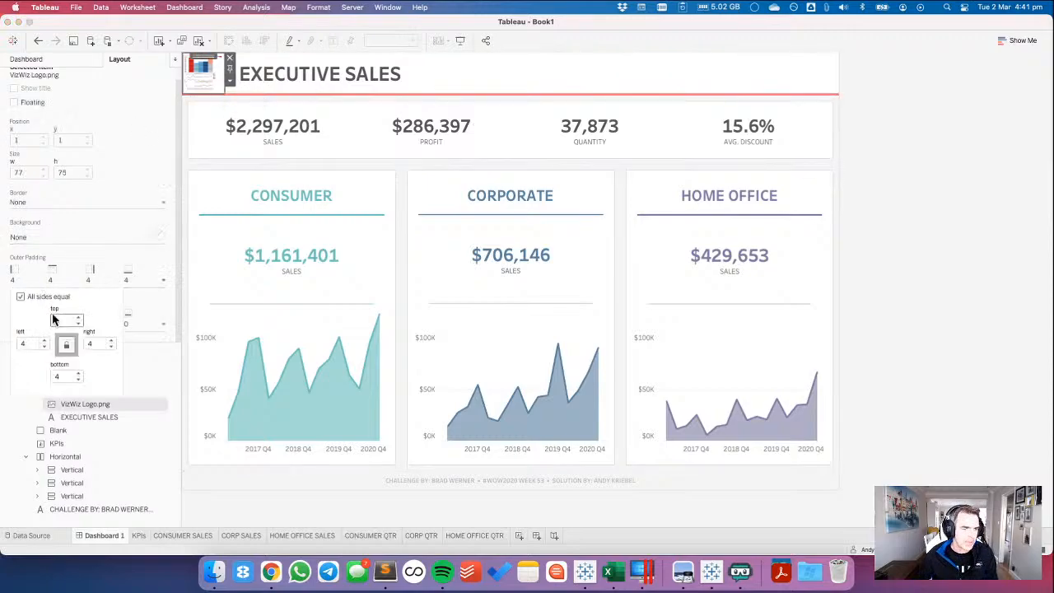
{"action": "type", "text": "10"}
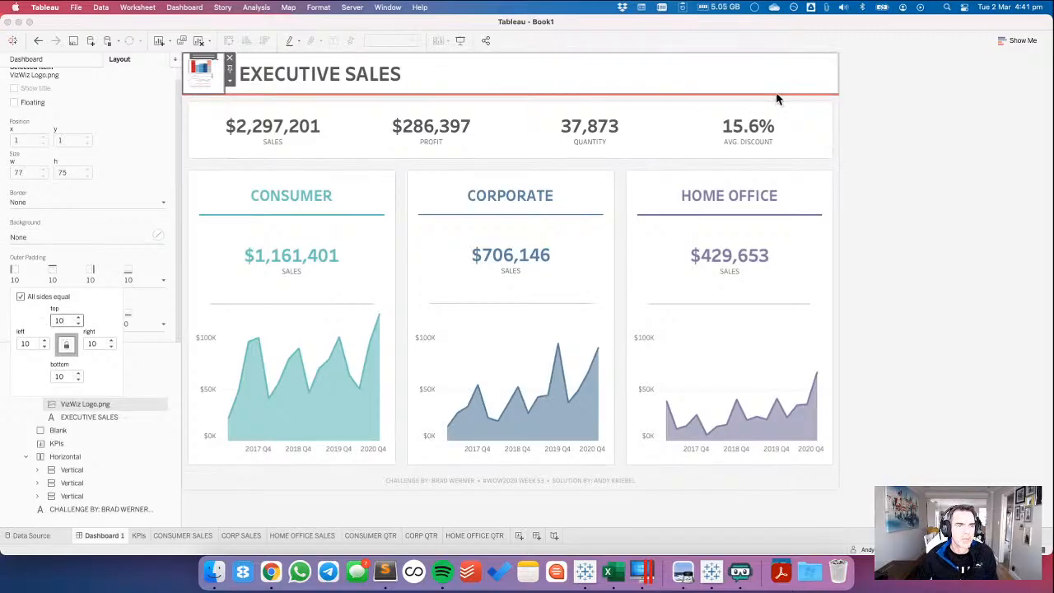
{"action": "left_click", "coordinate": [905, 116]}
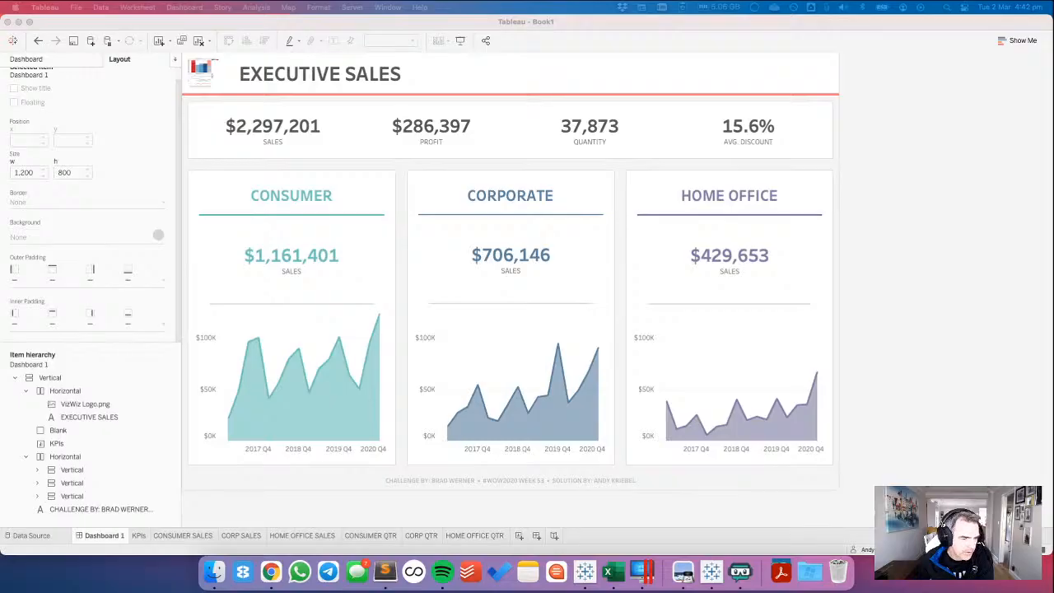
{"action": "left_click", "coordinate": [30, 62]}
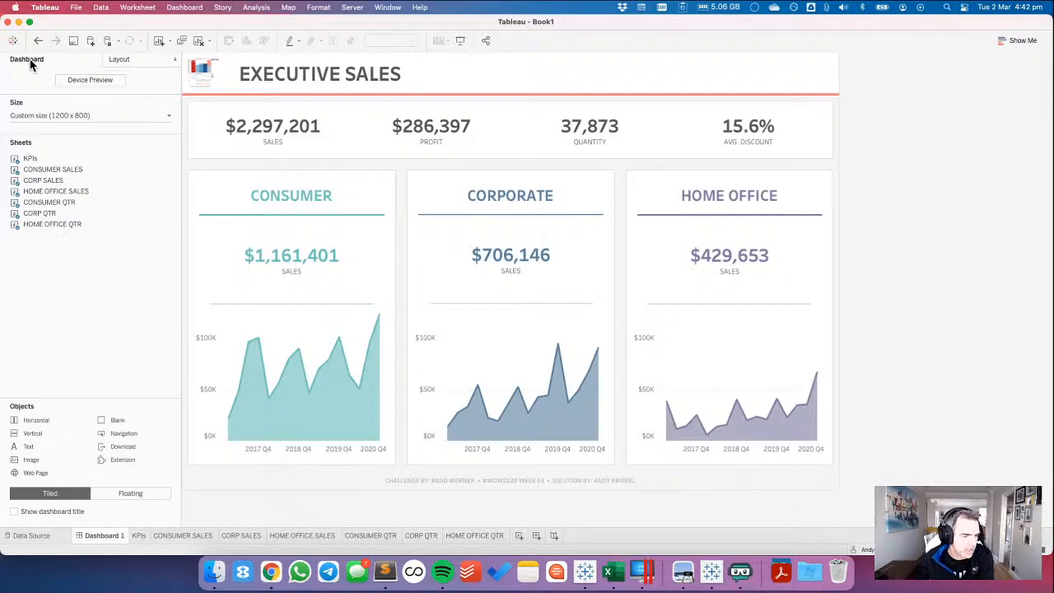
{"action": "left_click", "coordinate": [340, 201]}
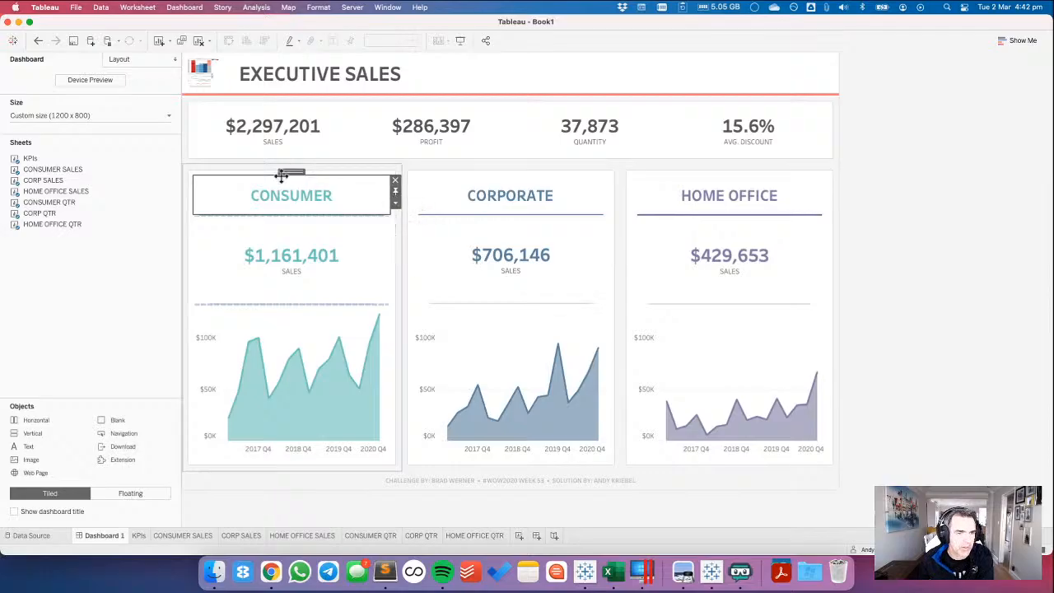
{"action": "left_click", "coordinate": [132, 264]}
{"action": "left_click", "coordinate": [124, 59]}
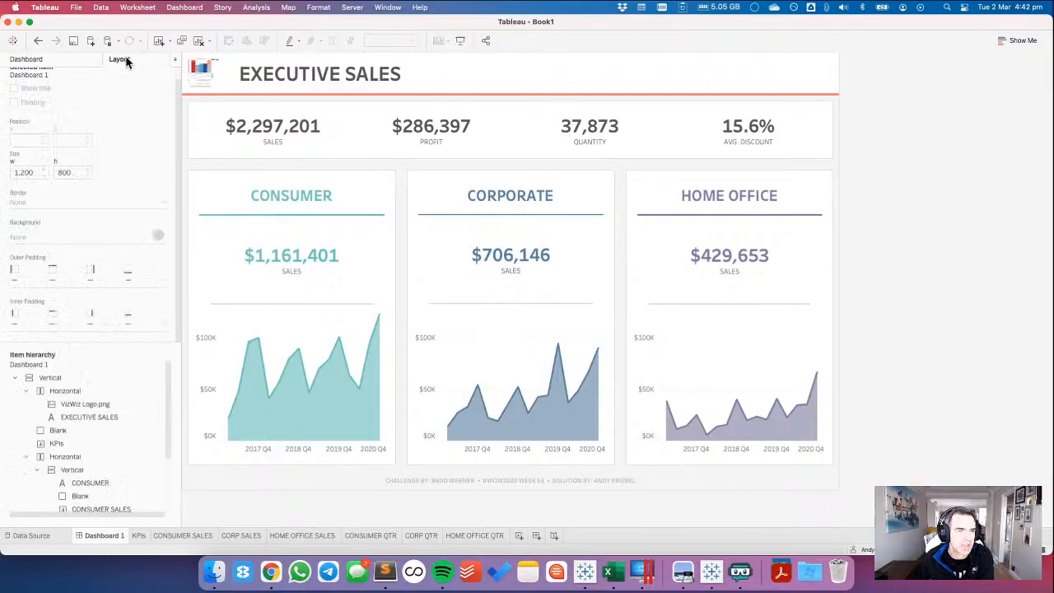
Test how the layout resizes by setting the dashboard's width to 1400 px and varying its height between 800 and 1000 px.
{"action": "left_click", "coordinate": [62, 61]}
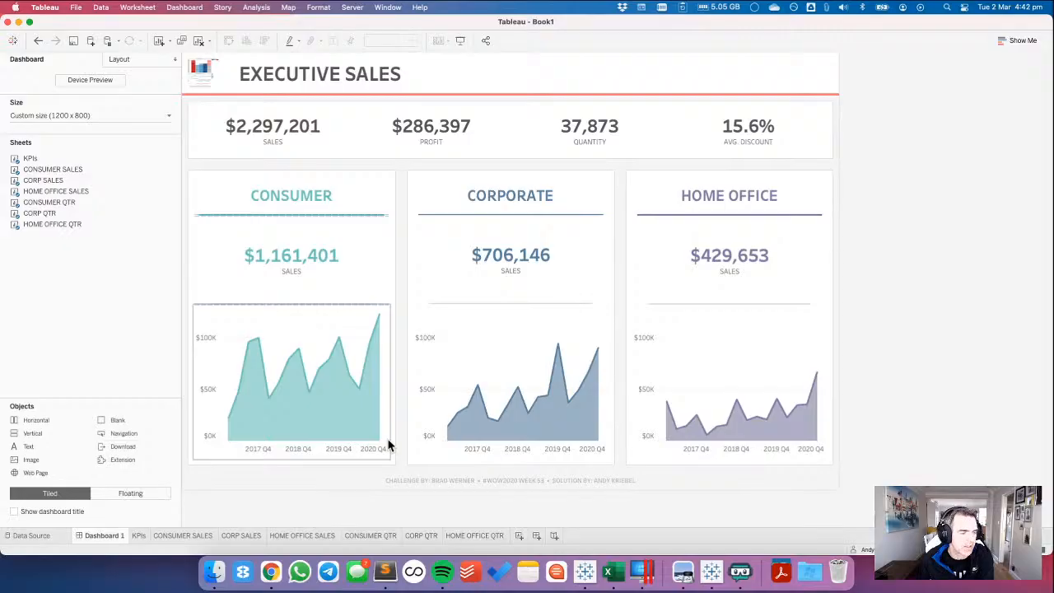
{"action": "left_click", "coordinate": [82, 115]}
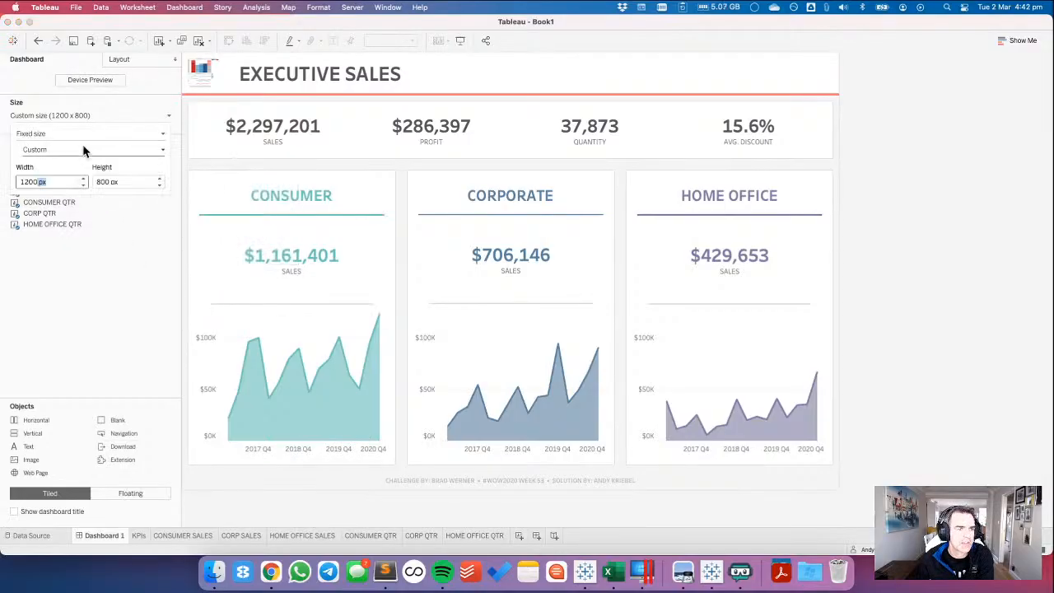
{"action": "left_click", "coordinate": [83, 179]}
{"action": "left_click", "coordinate": [83, 178]}
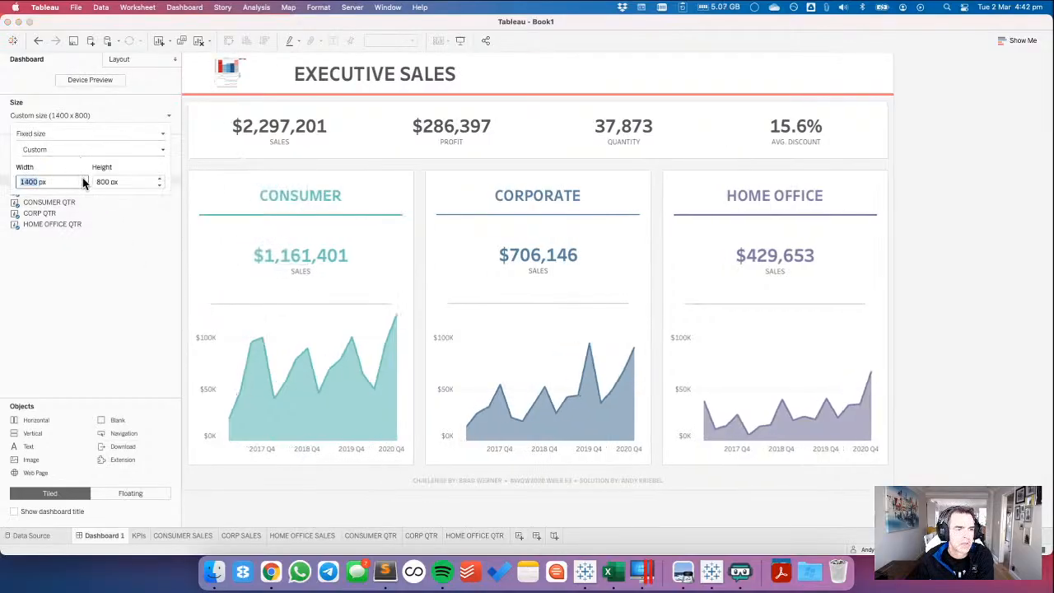
{"action": "left_click", "coordinate": [160, 179]}
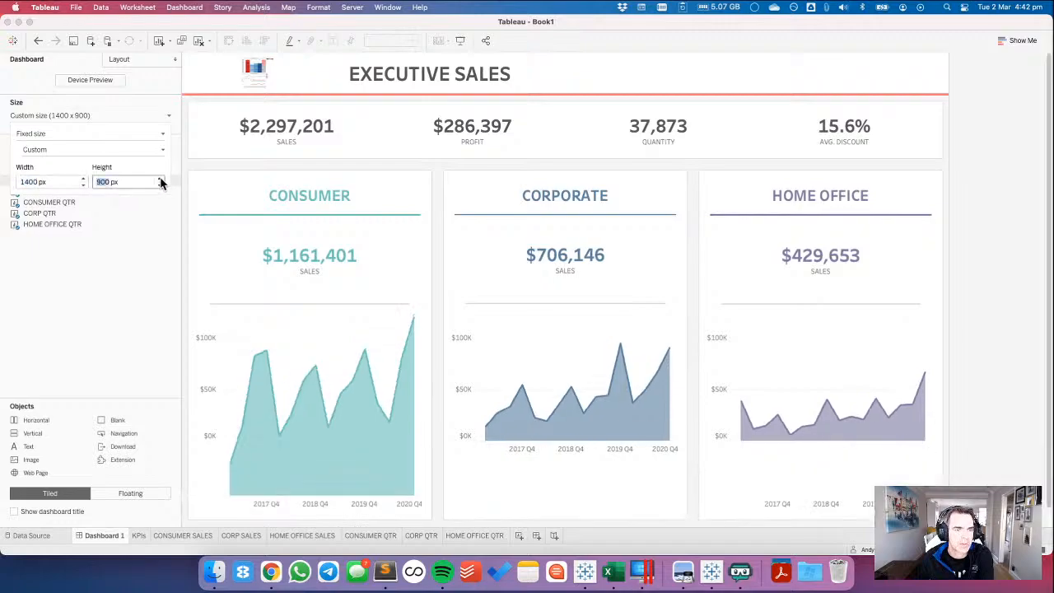
{"action": "left_click", "coordinate": [161, 185]}
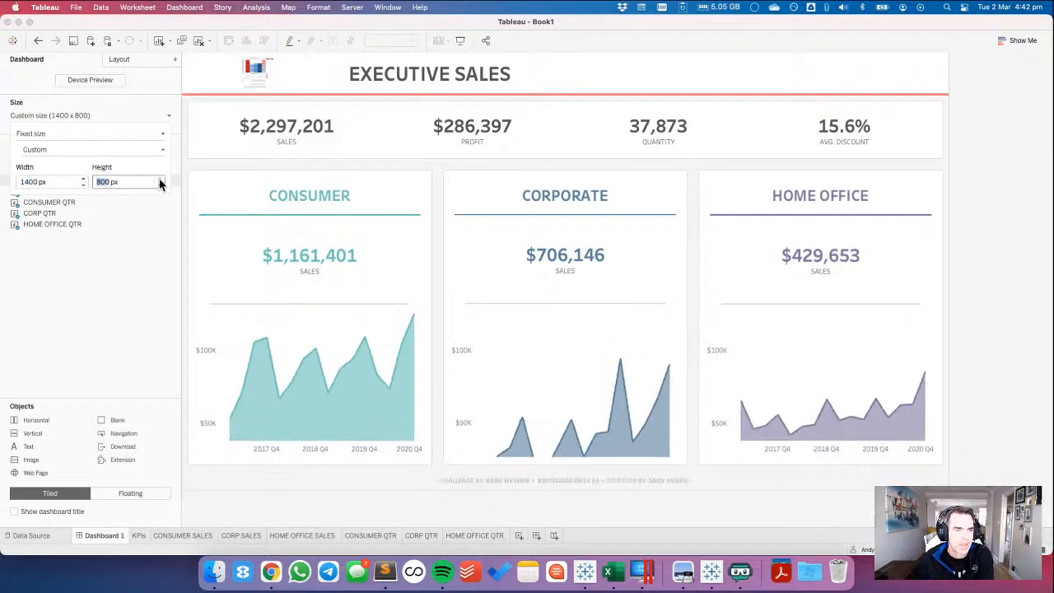
{"action": "left_click", "coordinate": [160, 179]}
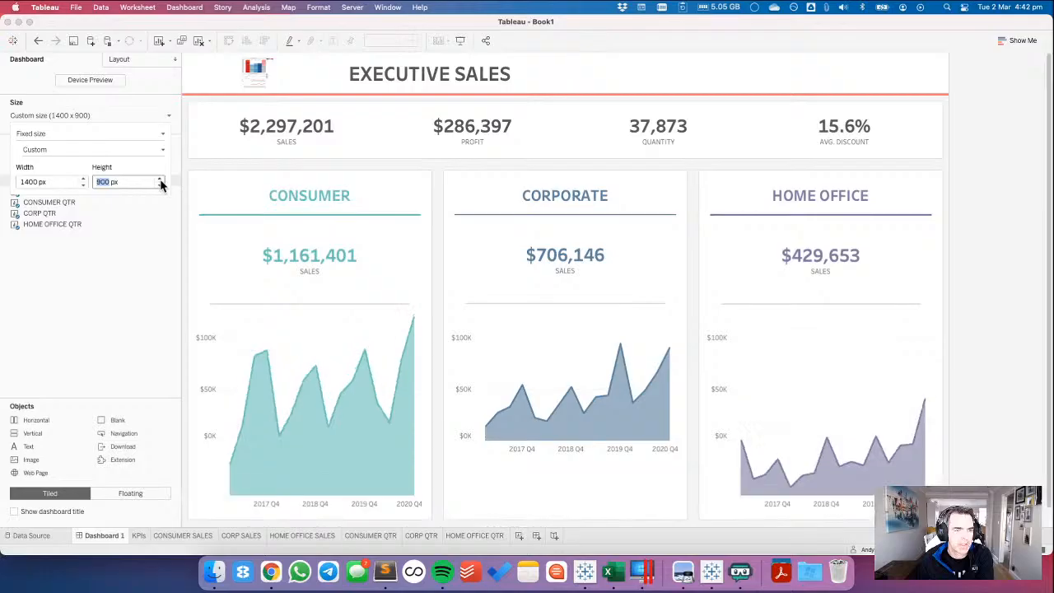
{"action": "left_click", "coordinate": [160, 185]}
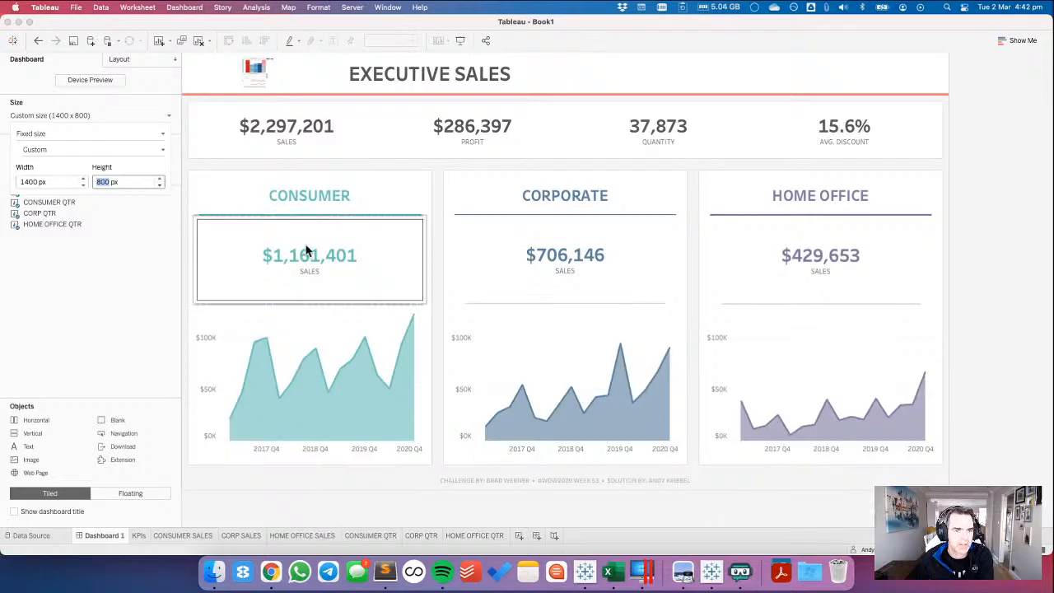
{"action": "left_click", "coordinate": [160, 179]}
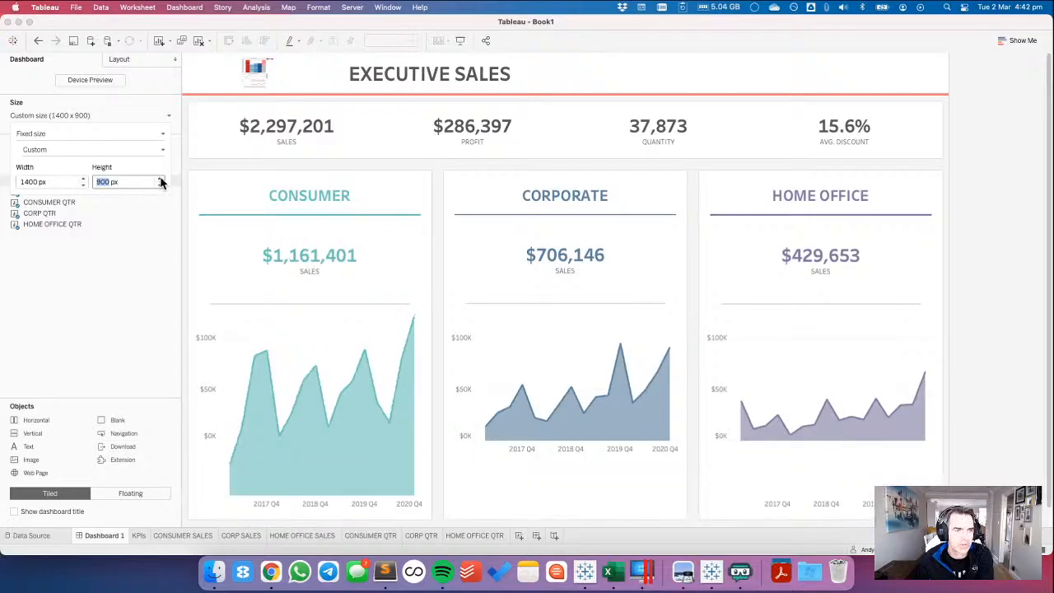
{"action": "left_click", "coordinate": [161, 179]}
{"action": "left_click", "coordinate": [391, 194]}
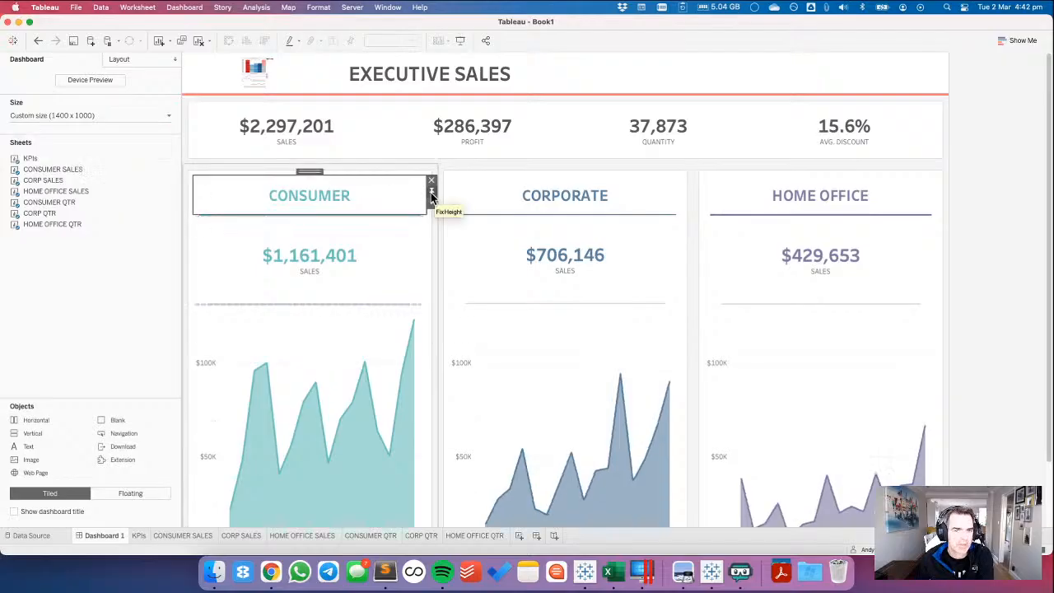
Increase the dashboard's fixed width to 1600 px to test how the containers stretch.
{"action": "mouse_move", "coordinate": [107, 161]}
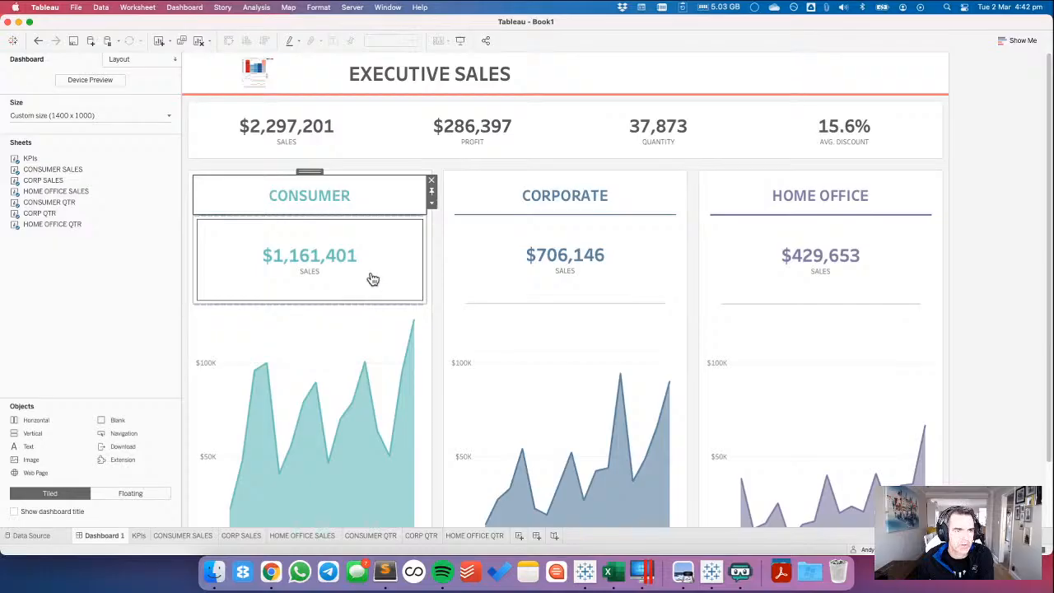
{"action": "left_click", "coordinate": [99, 116]}
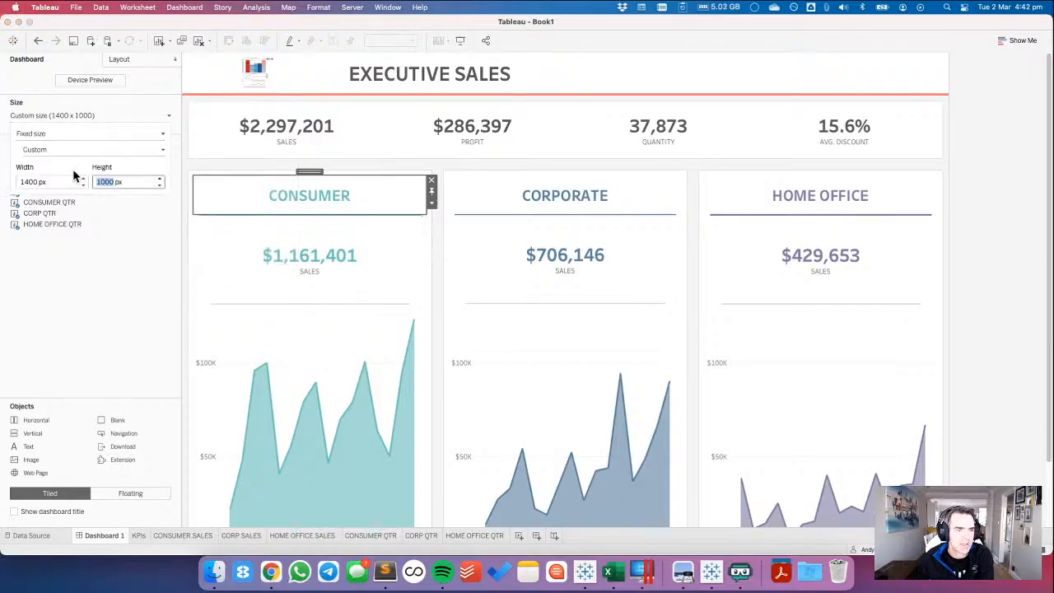
{"action": "left_click", "coordinate": [82, 178]}
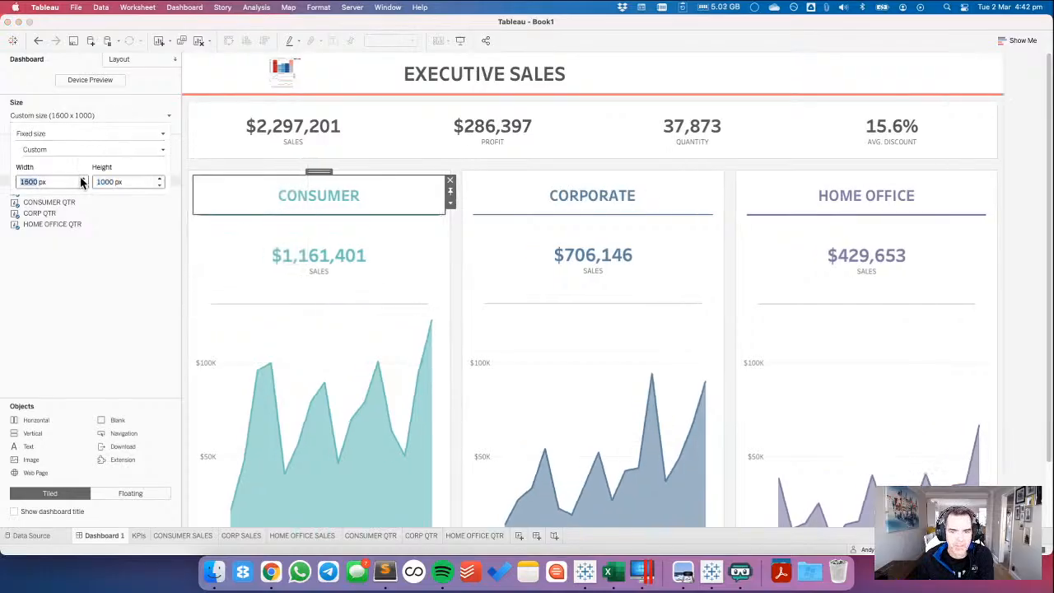
{"action": "left_click", "coordinate": [82, 179]}
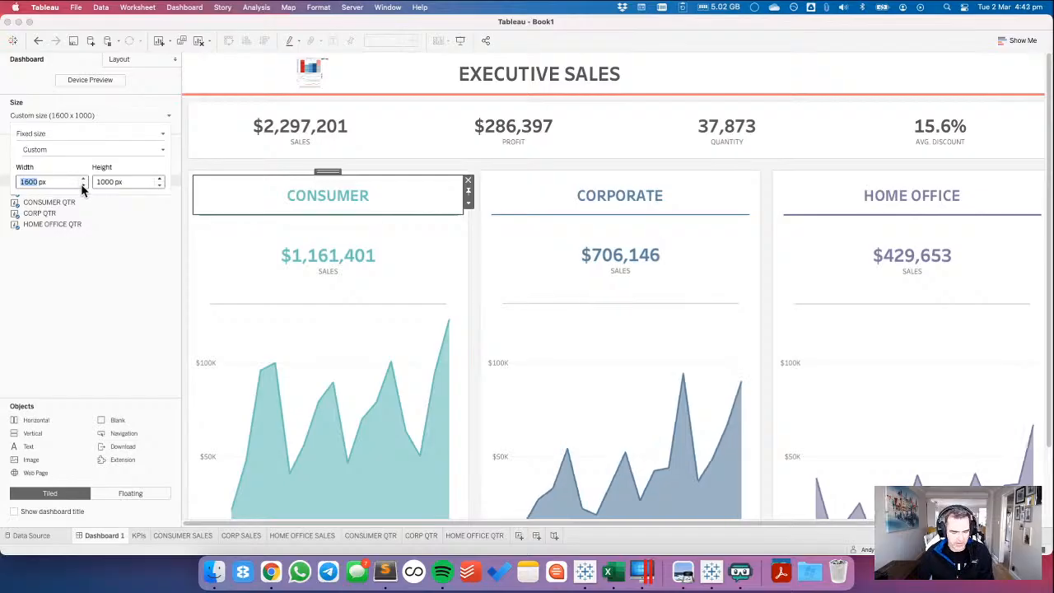
Restore the dashboard's fixed size to 1200 px wide and 800 px high.
{"action": "type", "text": "1100"}
{"action": "key", "text": "Tab"}
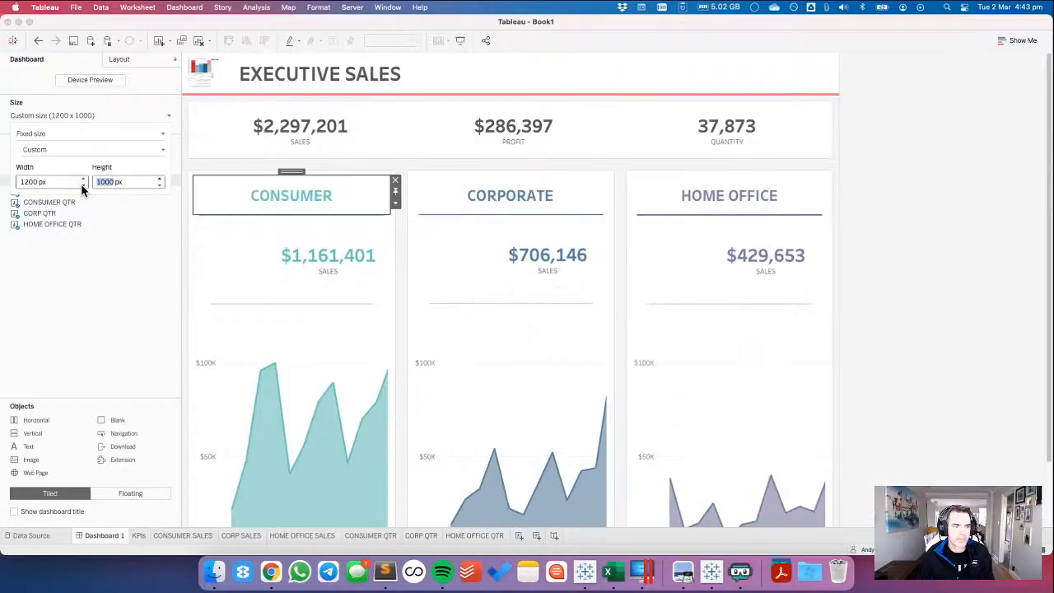
{"action": "type", "text": "800"}
{"action": "key", "text": "Return"}
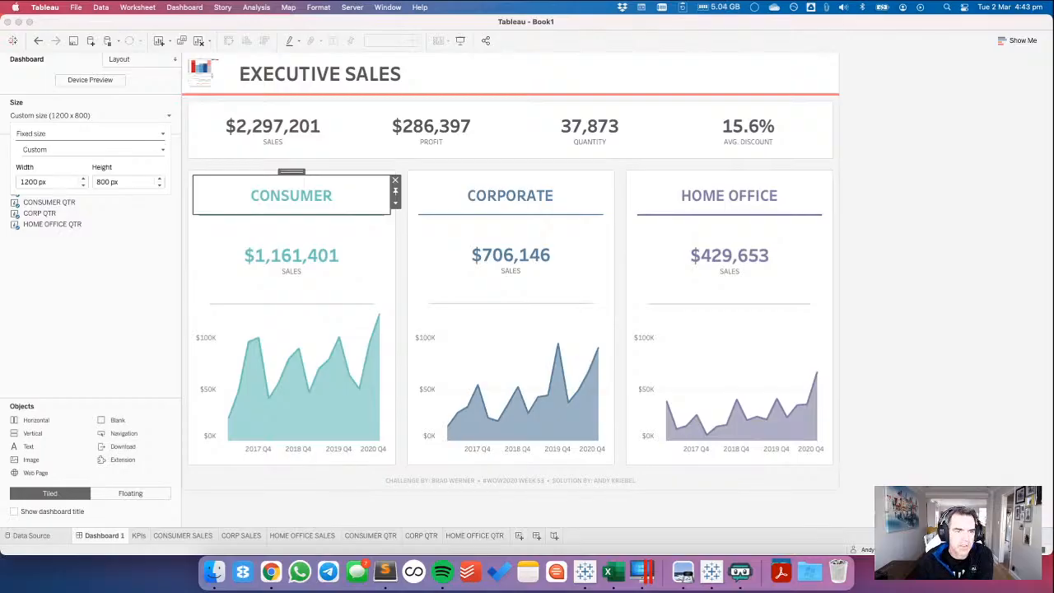
{"action": "left_click", "coordinate": [102, 352]}
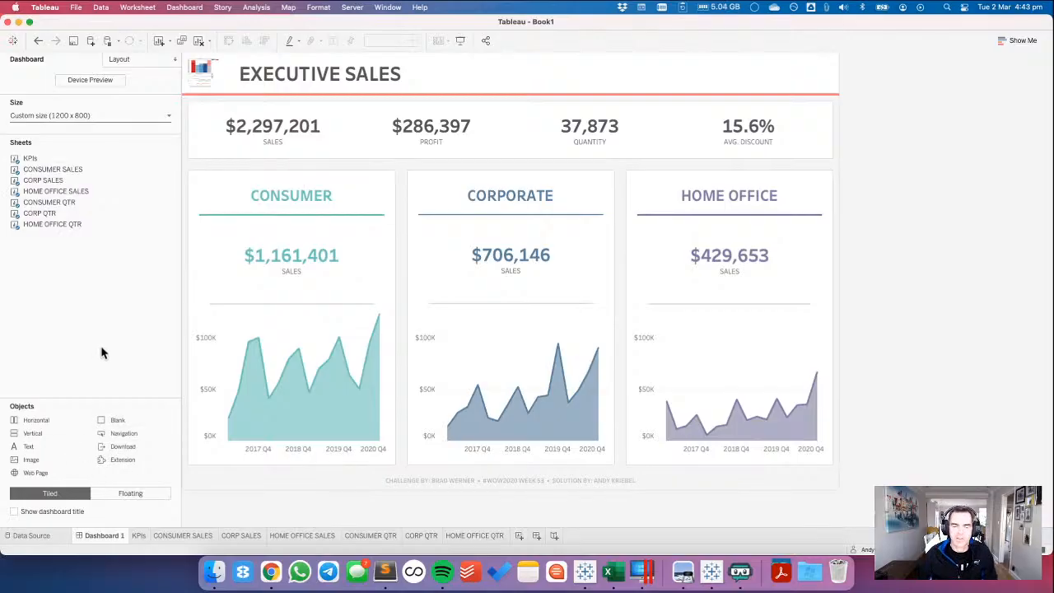